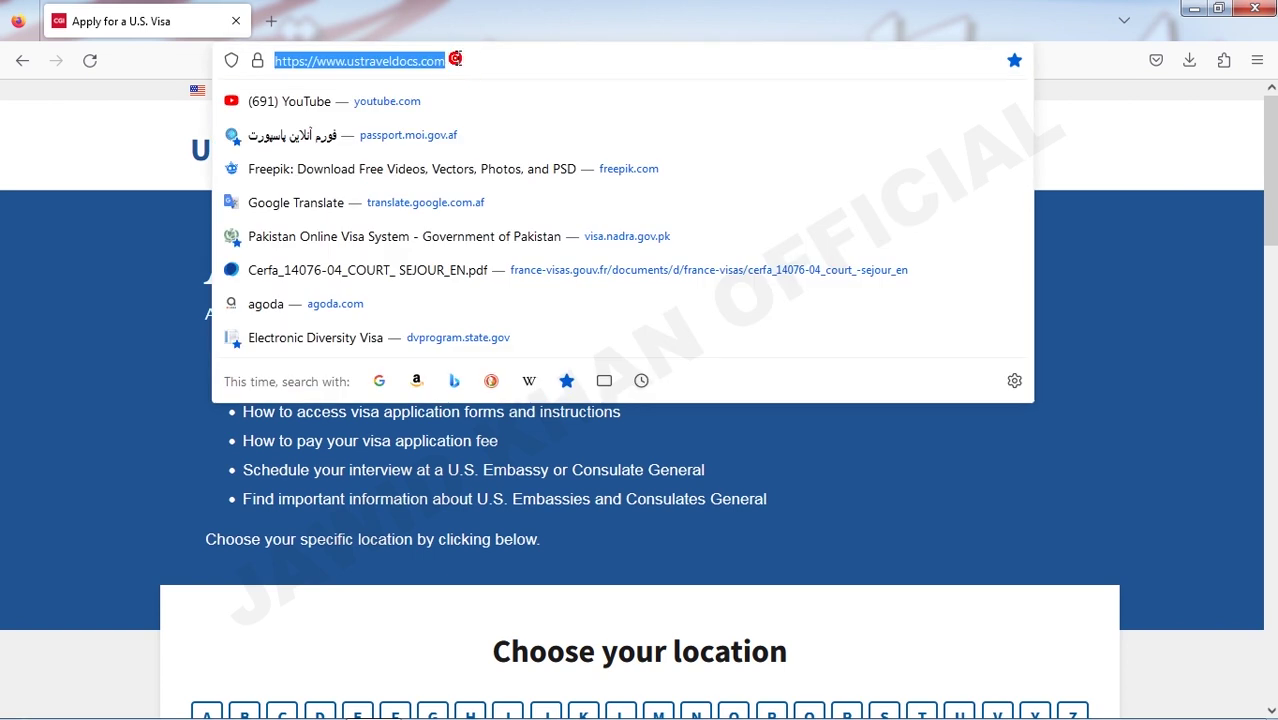
- Load the ustraveldocs.com visa site and scroll to the Choose your location list
key("Return")
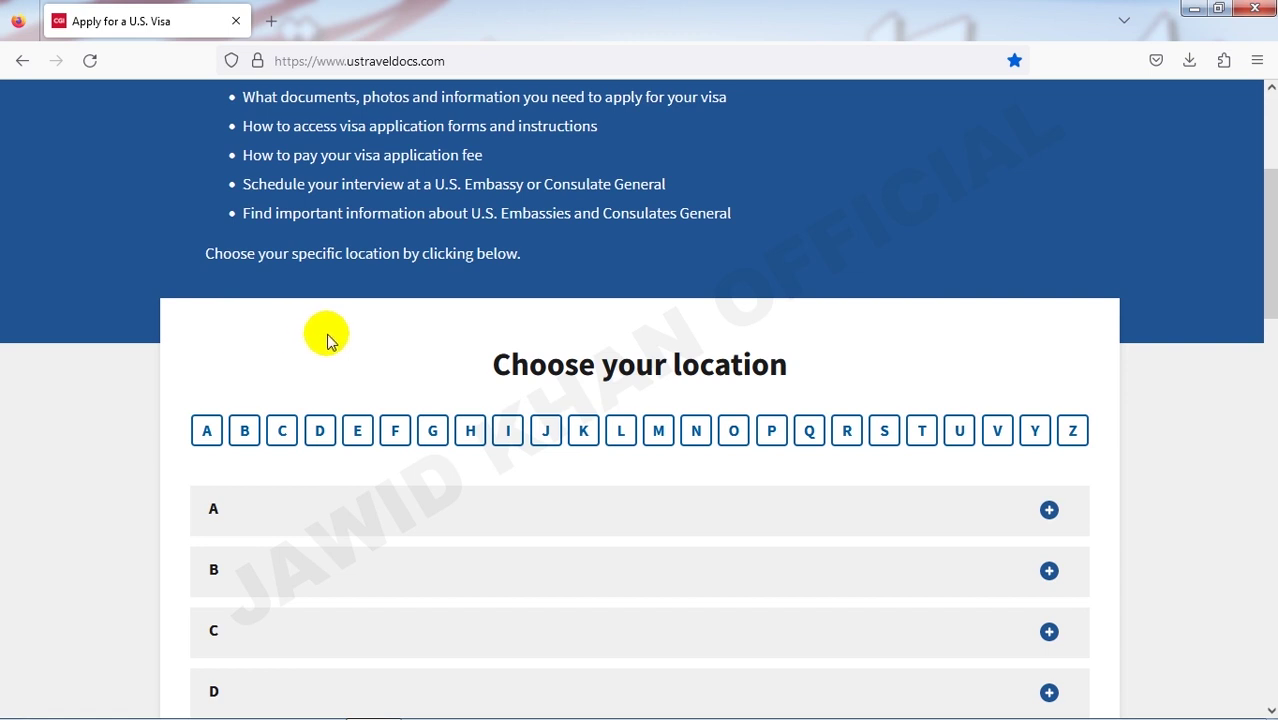
scroll(328, 356, "up", 1)
scroll(322, 362, "down", 3)
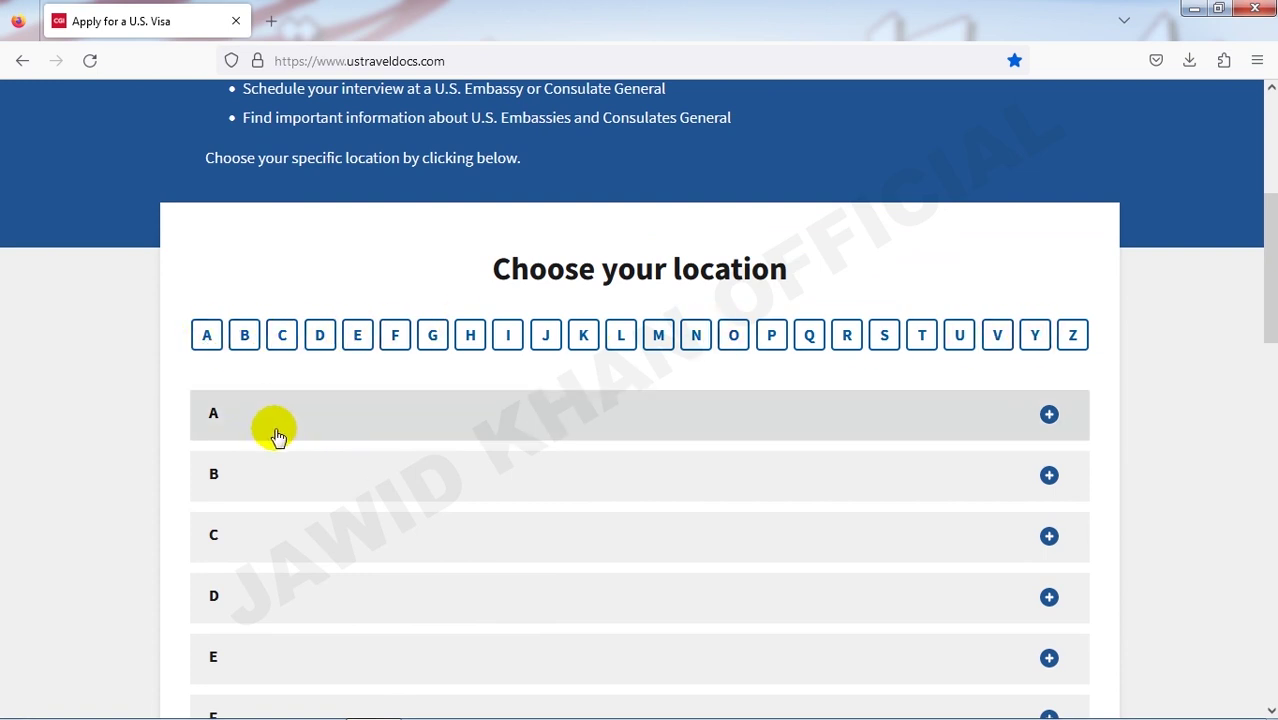
scroll(268, 436, "down", 3)
scroll(520, 380, "up", 3)
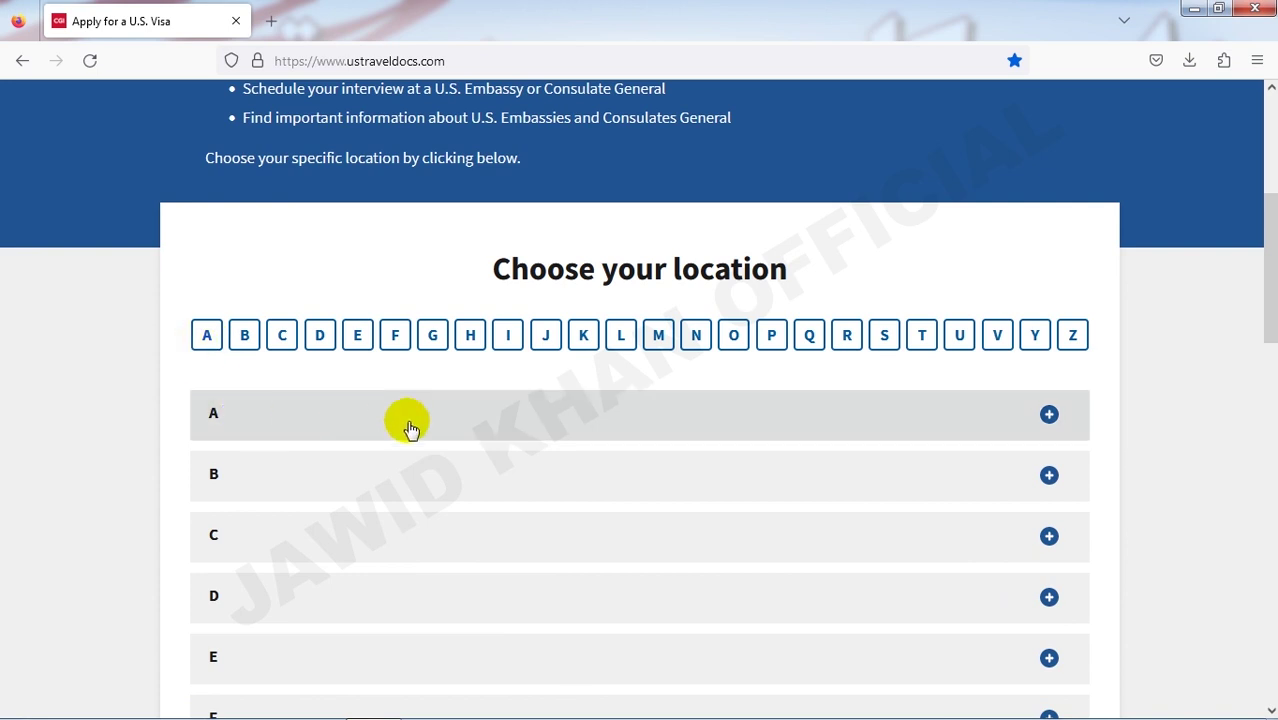
- Expand the countries starting with A and open the U.S. Embassy in Afghanistan site
left_click(785, 424)
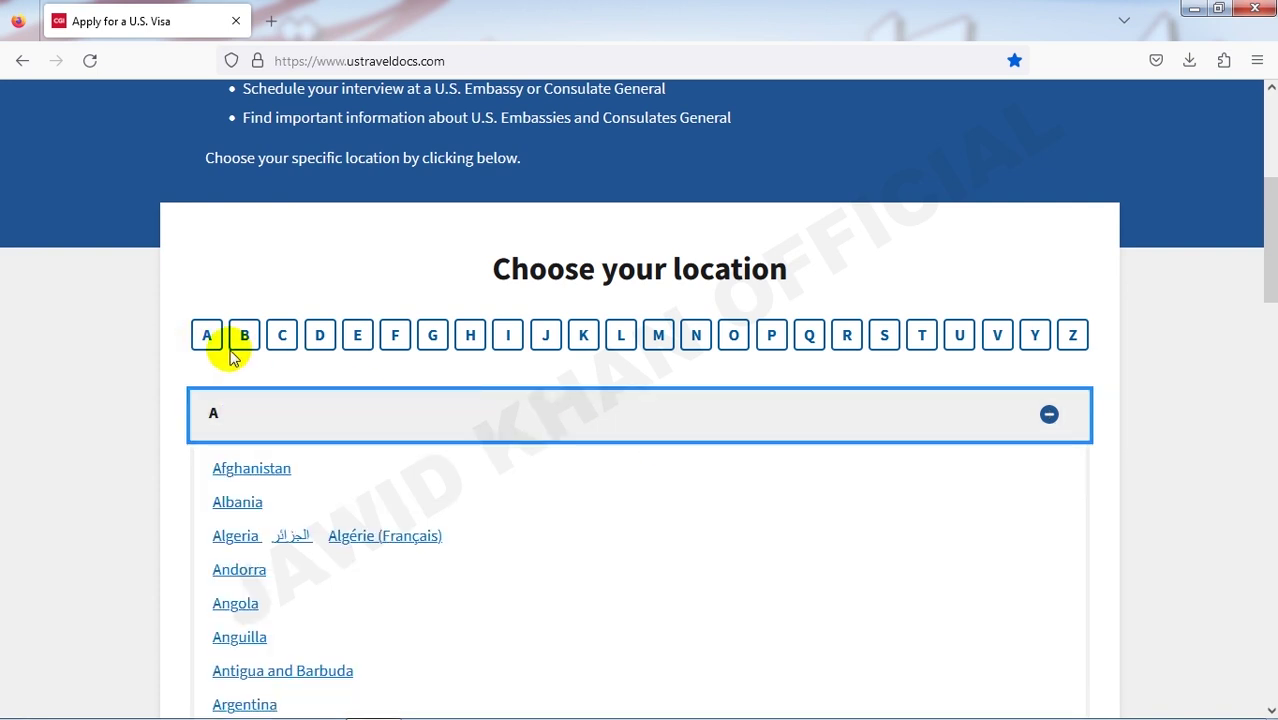
left_click(234, 418)
left_click(238, 422)
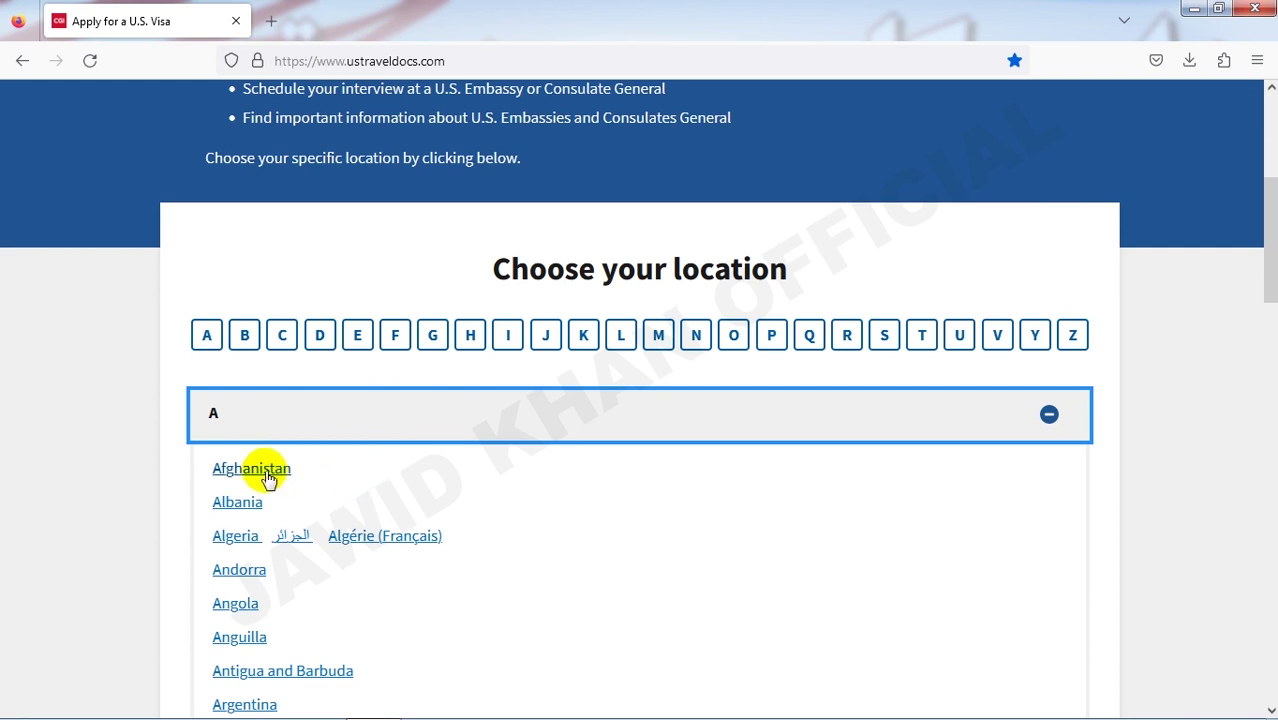
left_click(779, 422)
left_click(783, 422)
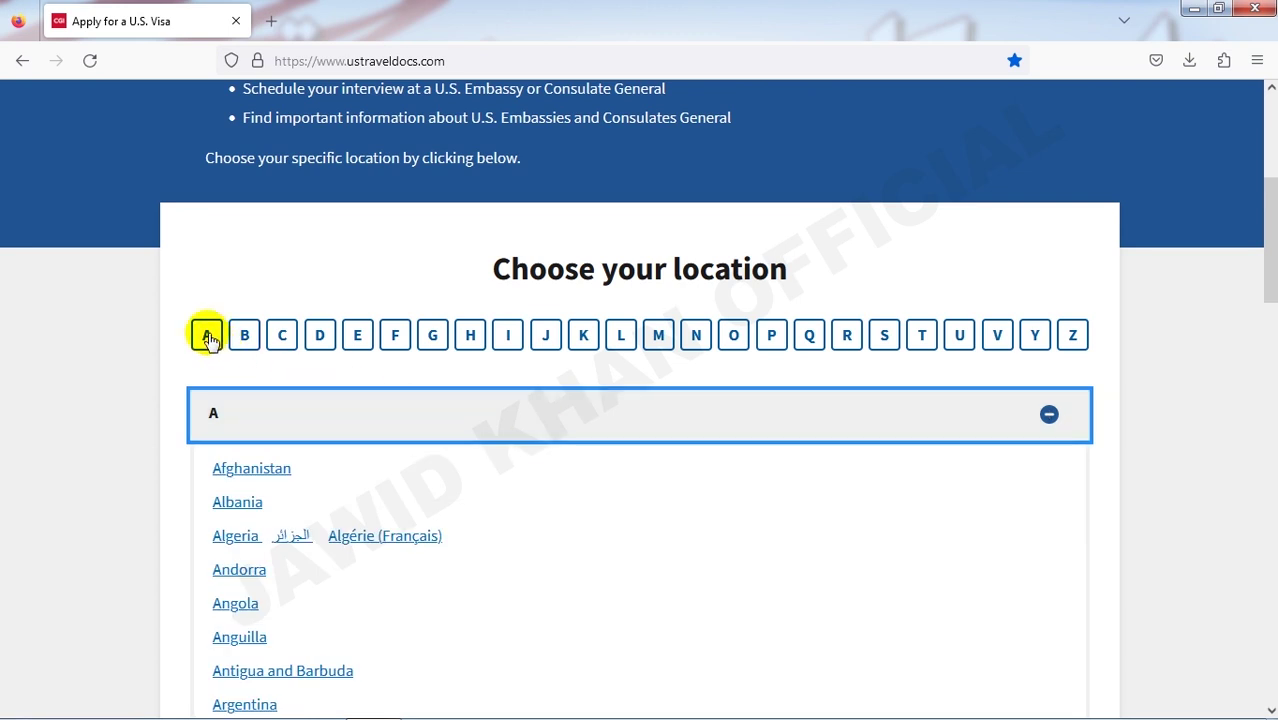
left_click(236, 421)
left_click(238, 420)
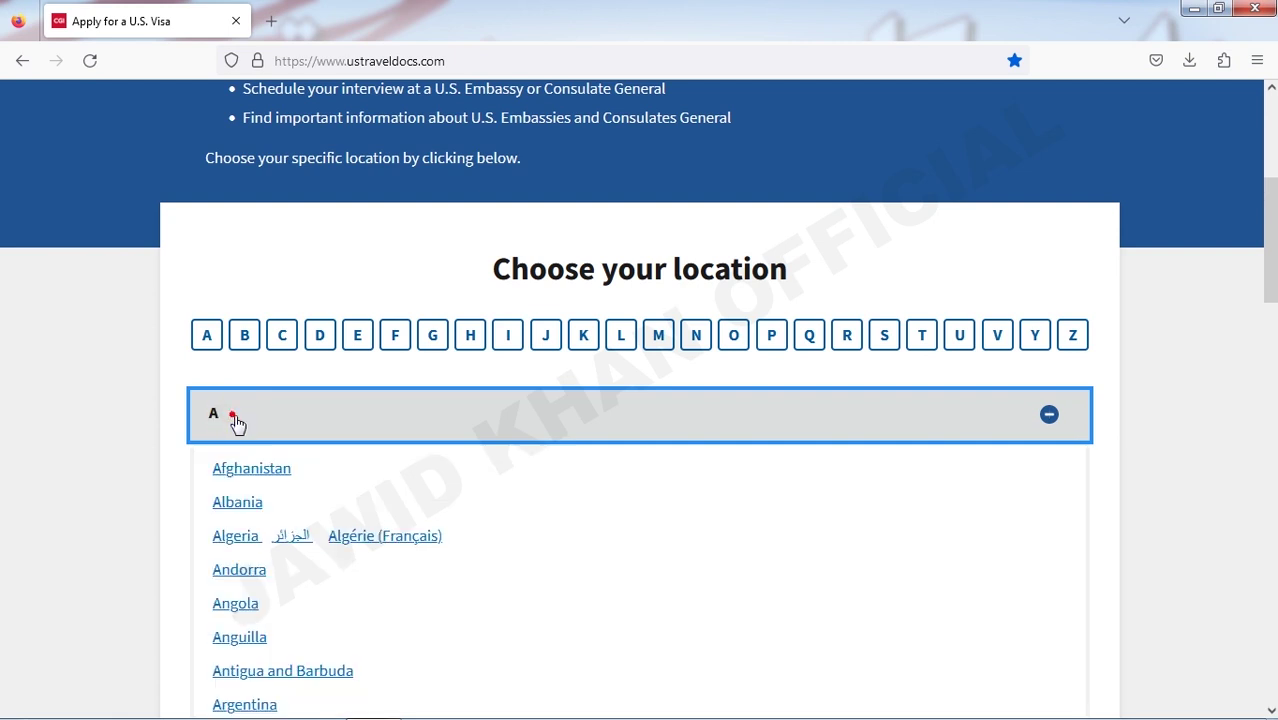
left_click(245, 476)
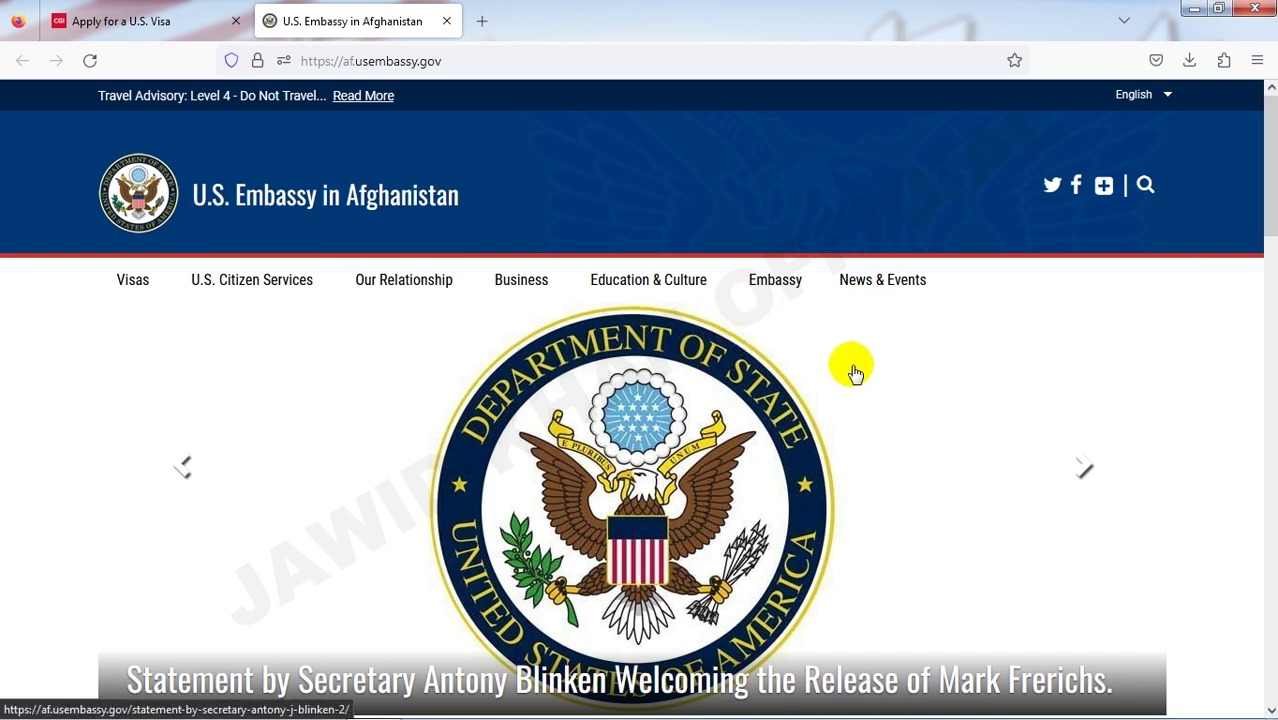
- Scroll through the Afghanistan embassy homepage, then return to the top and show the Visas menu dropdown
scroll(855, 374, "down", 1)
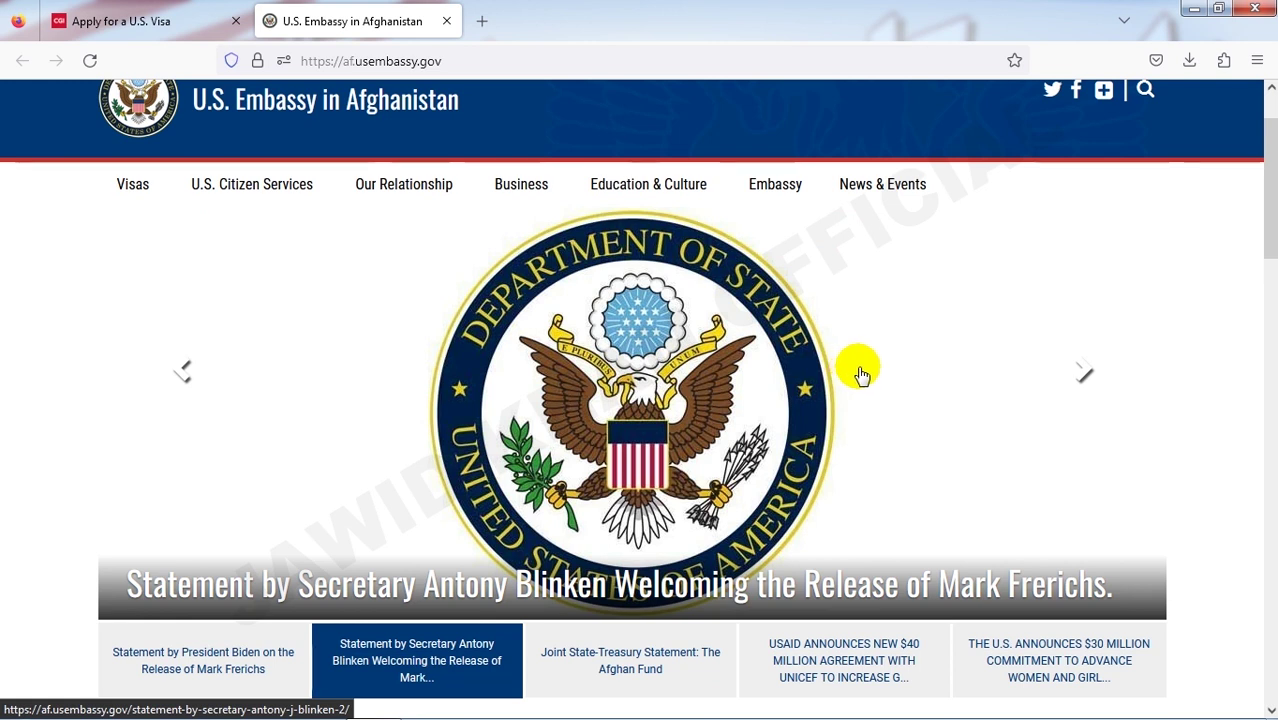
scroll(864, 376, "down", 1)
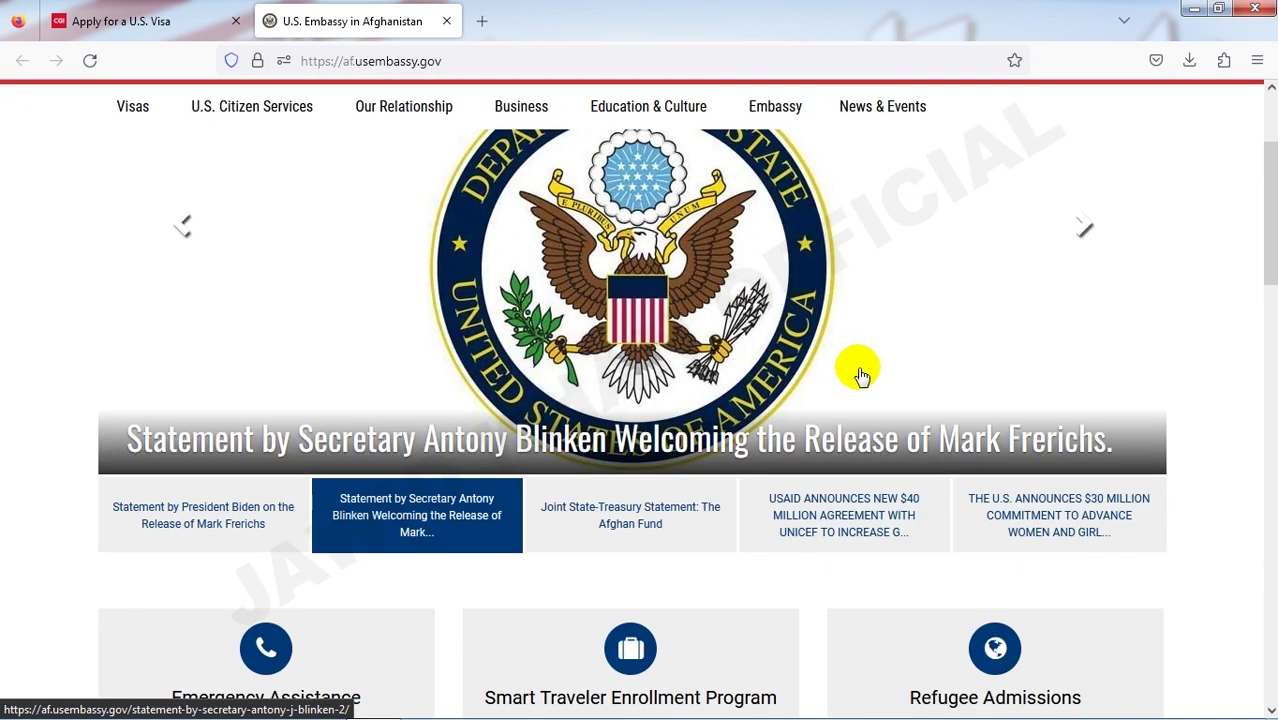
scroll(861, 374, "down", 3)
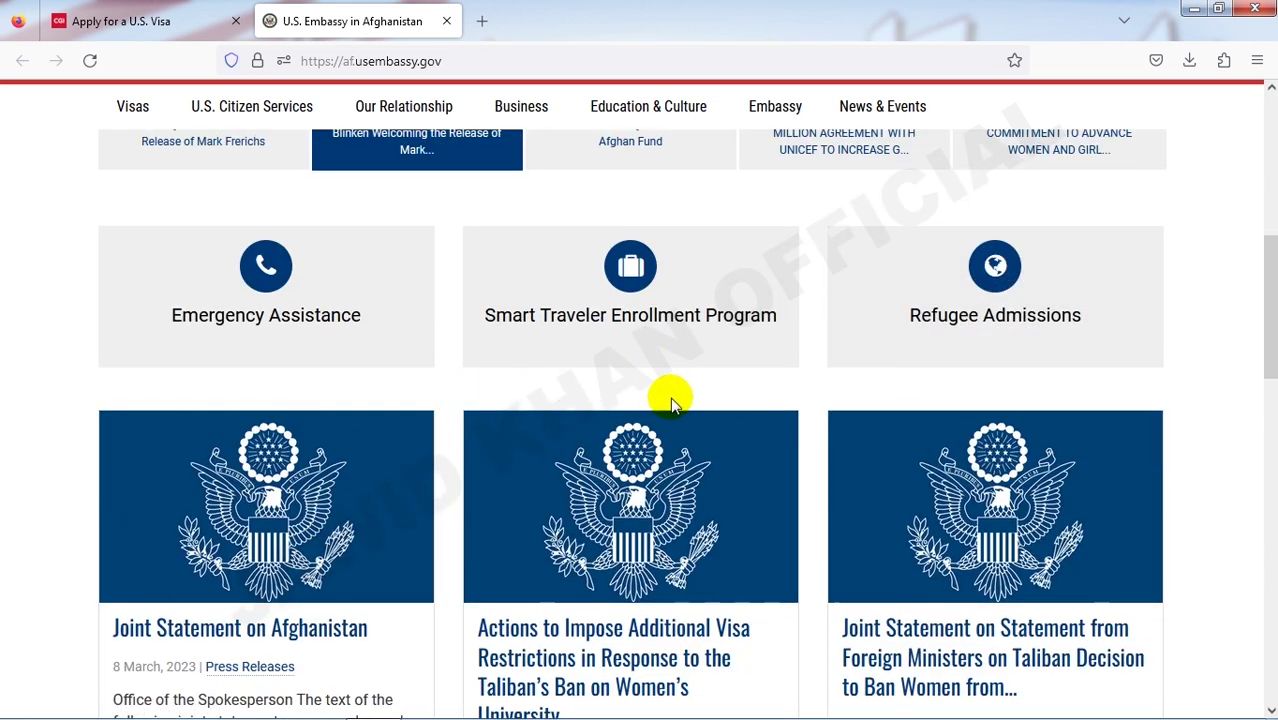
scroll(836, 420, "down", 10)
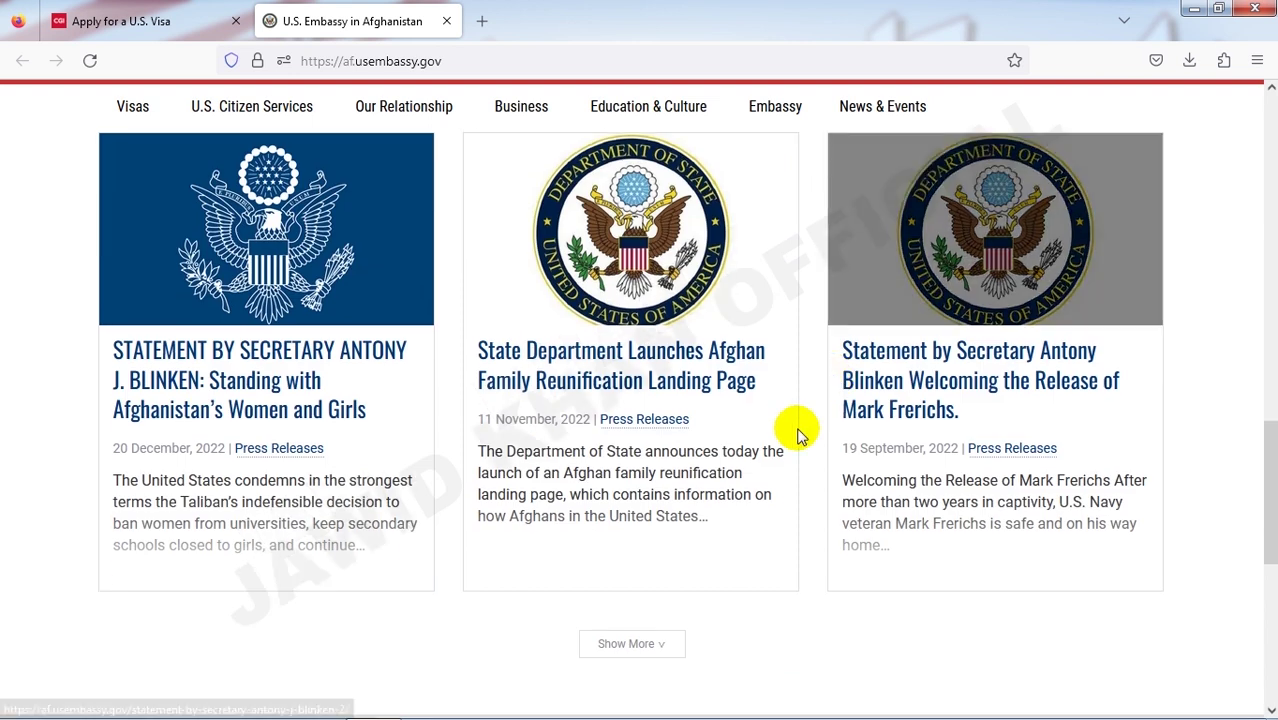
scroll(782, 440, "up", 15)
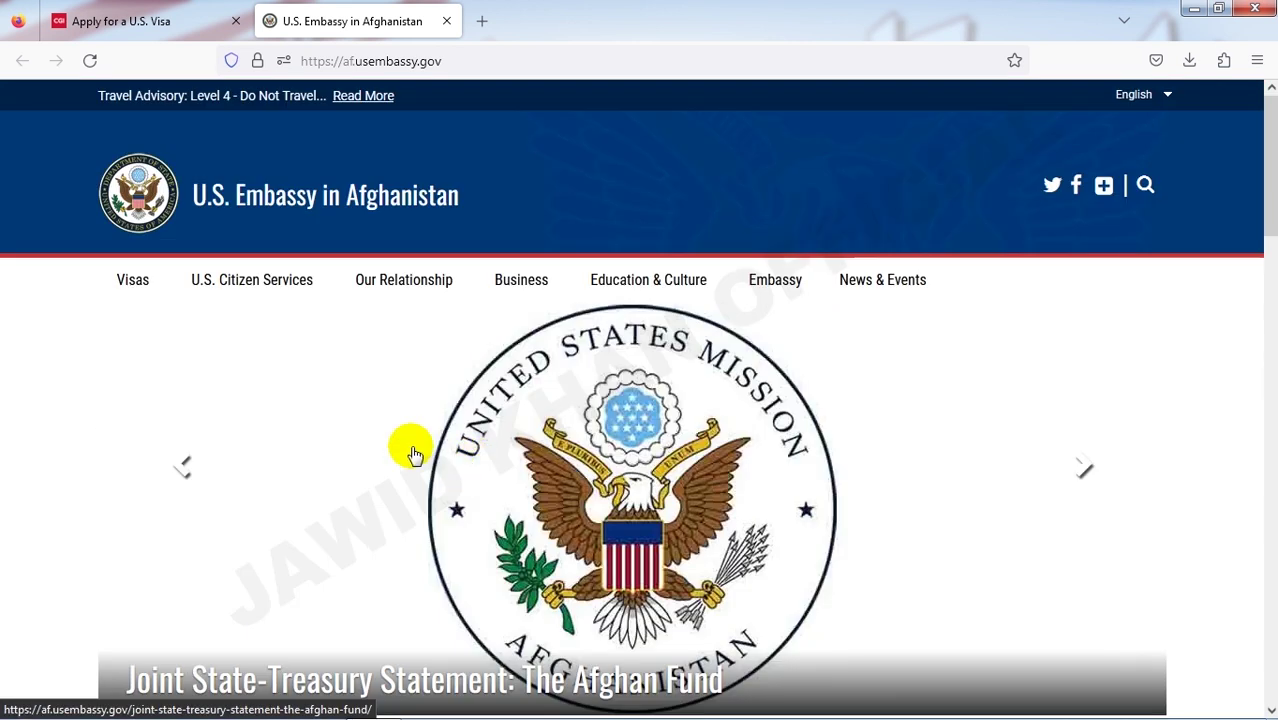
mouse_move(131, 280)
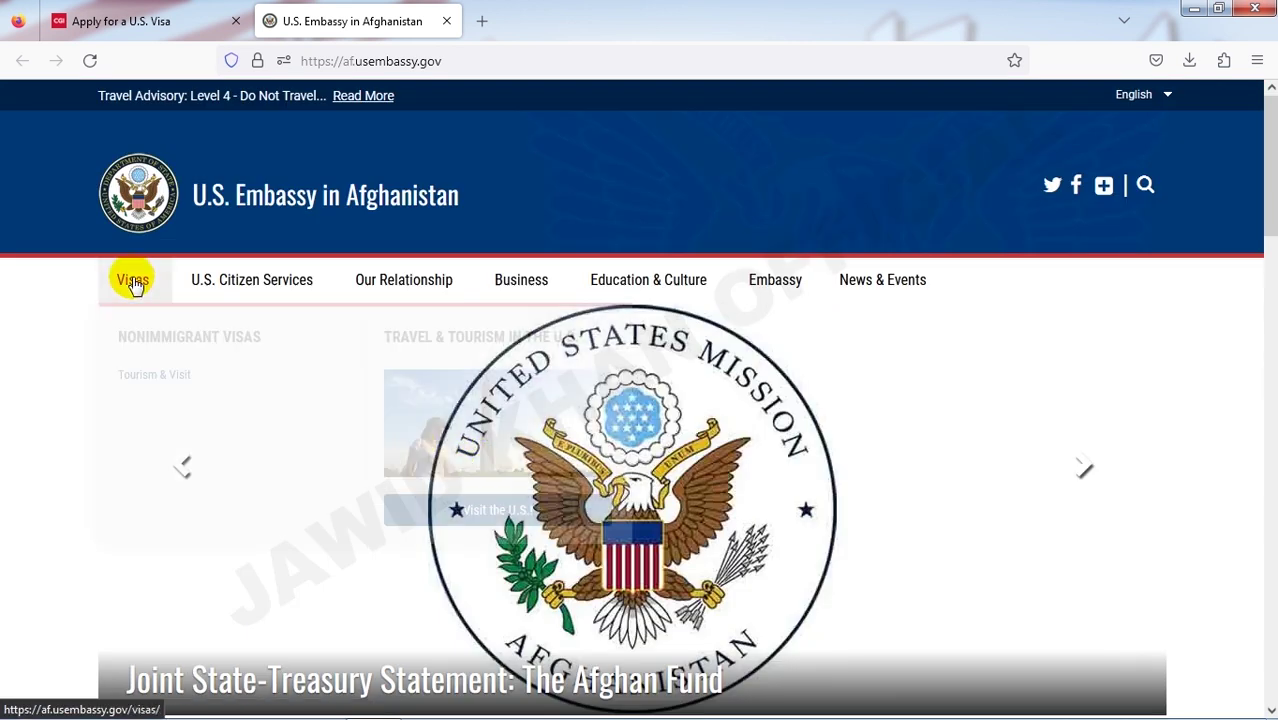
scroll(300, 451, "down", 5)
scroll(272, 528, "down", 10)
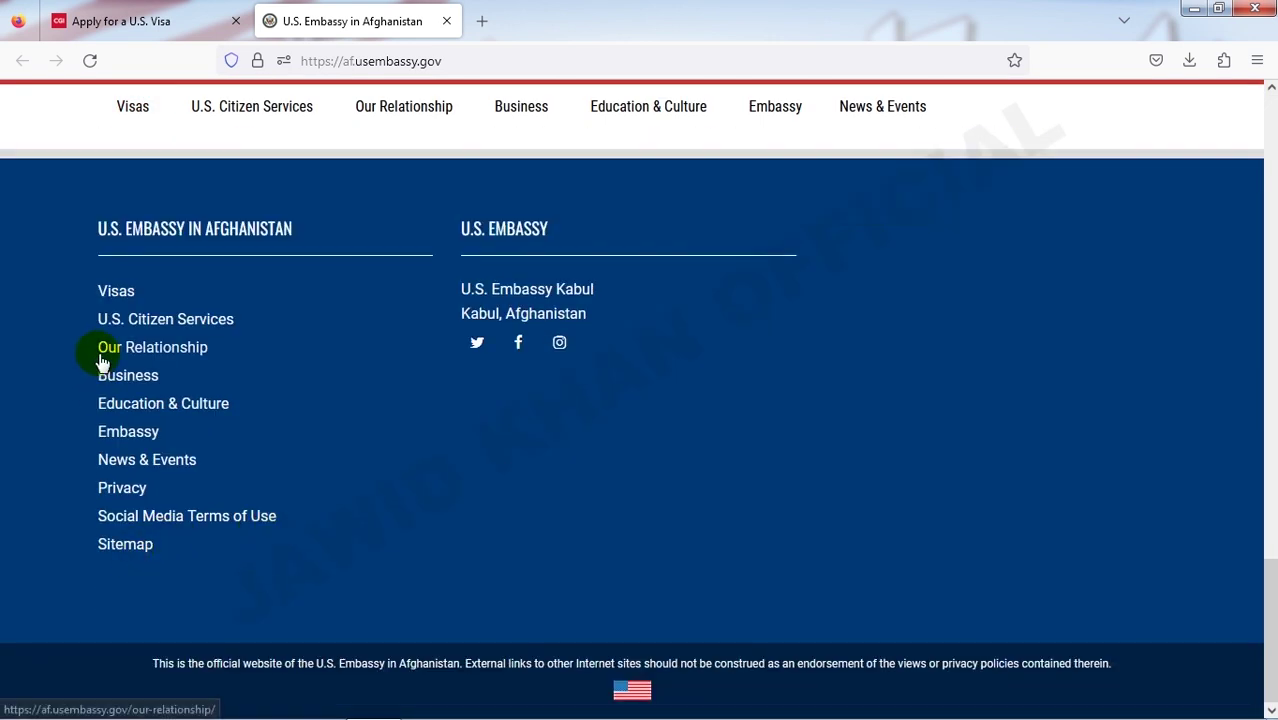
scroll(121, 303, "up", 15)
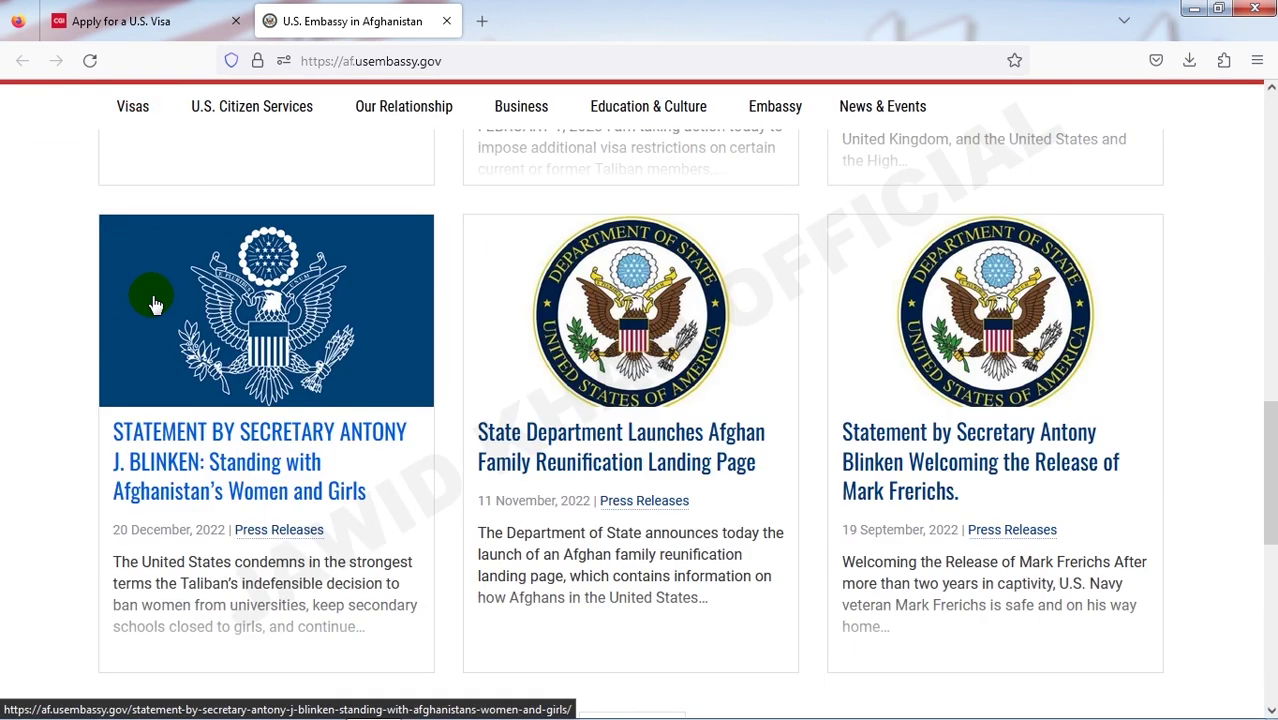
mouse_move(157, 297)
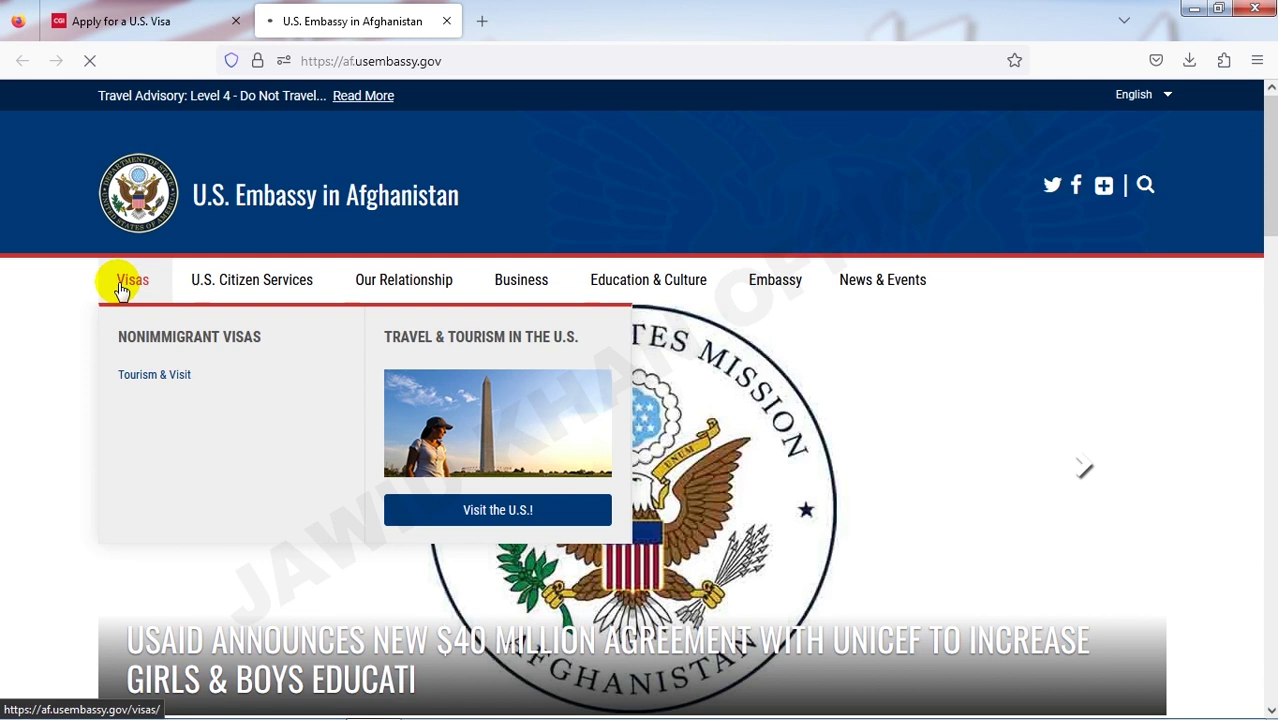
- Open the embassy's Visas page and read down through it
left_click(132, 280)
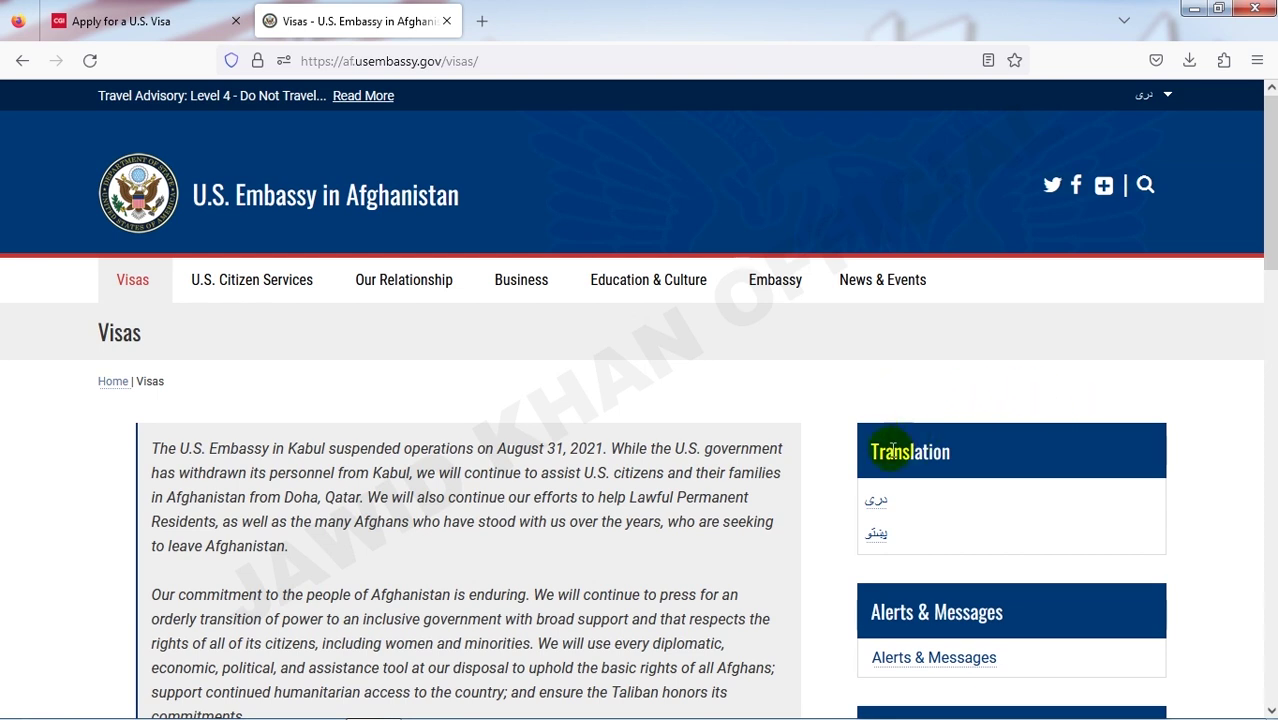
scroll(893, 478, "down", 1)
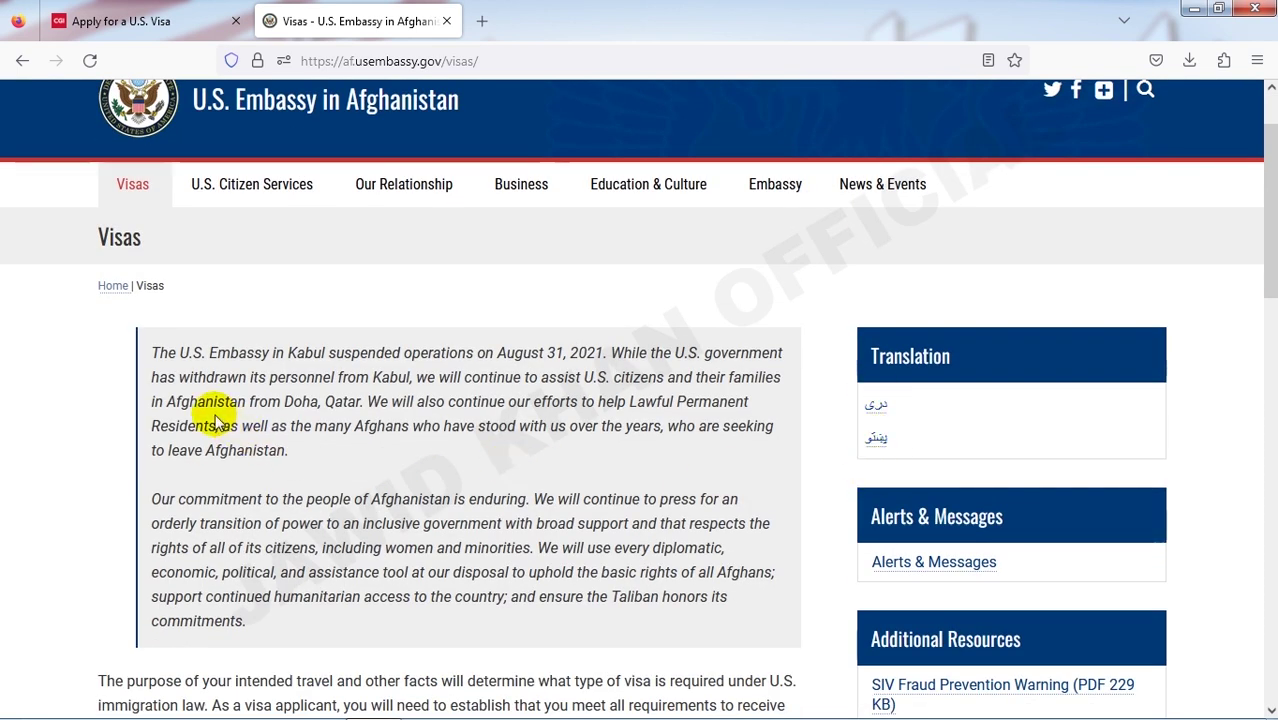
scroll(180, 405, "down", 3)
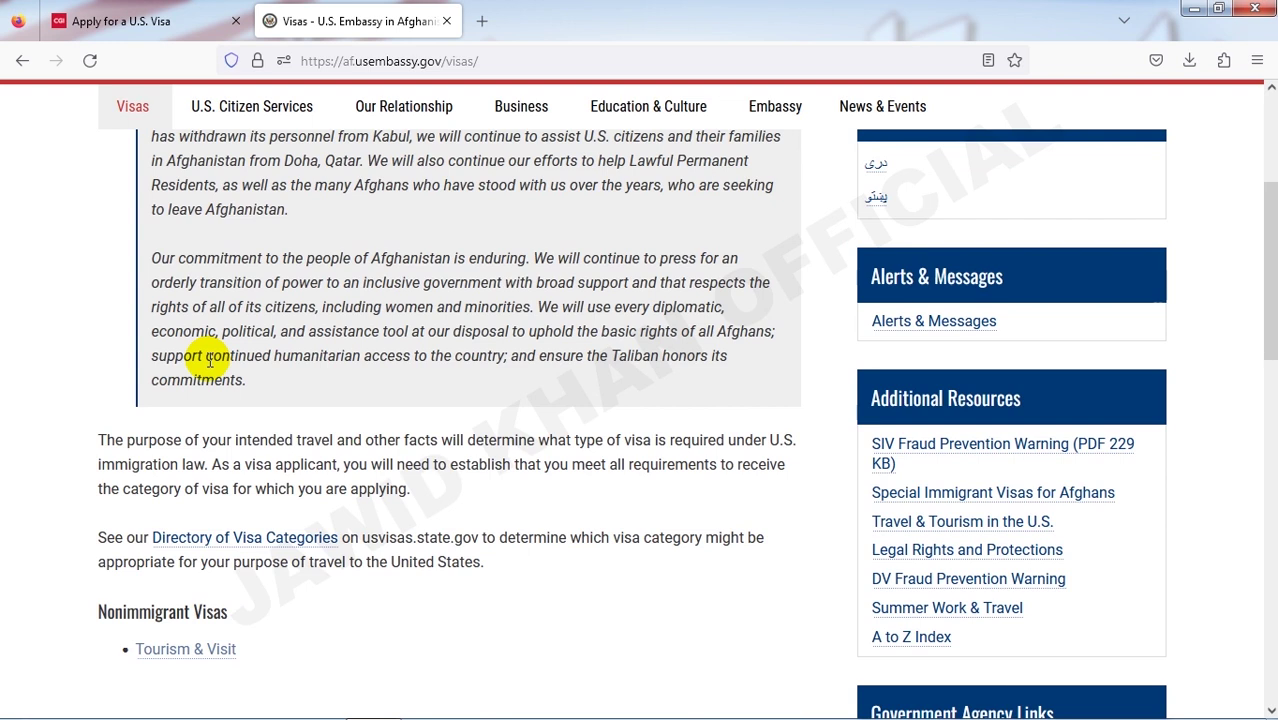
scroll(209, 362, "up", 4)
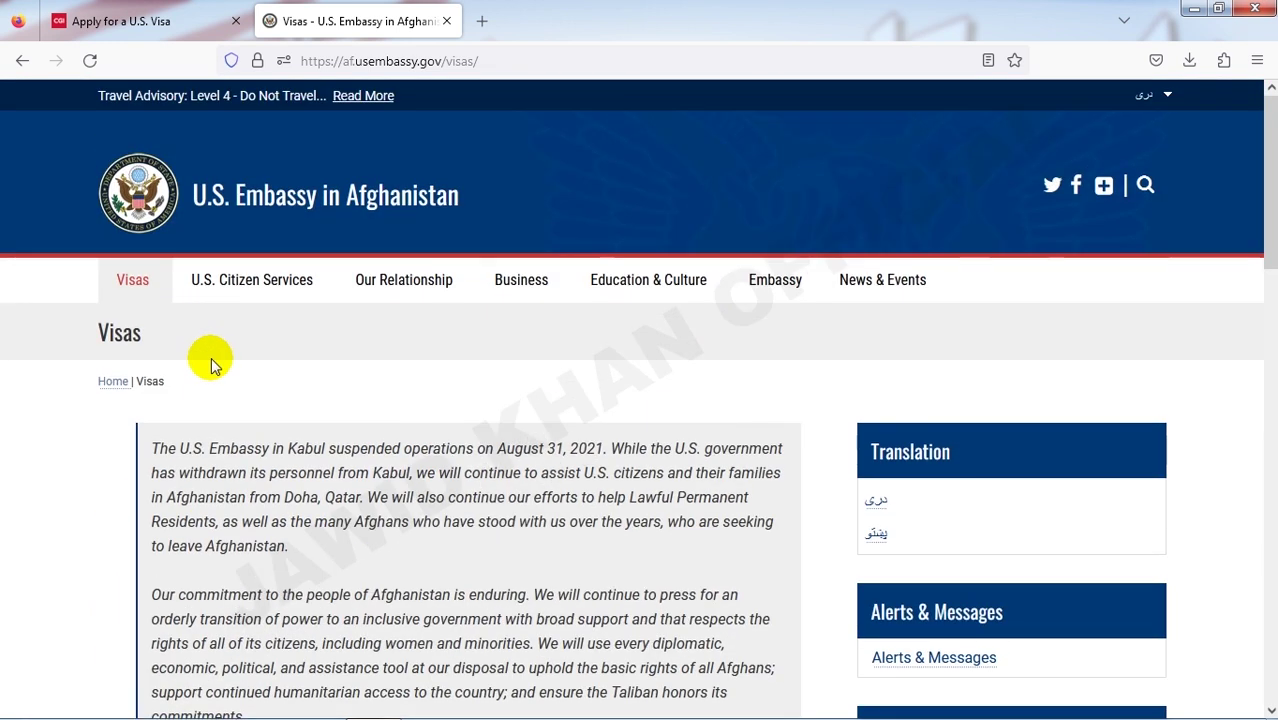
scroll(211, 362, "down", 1)
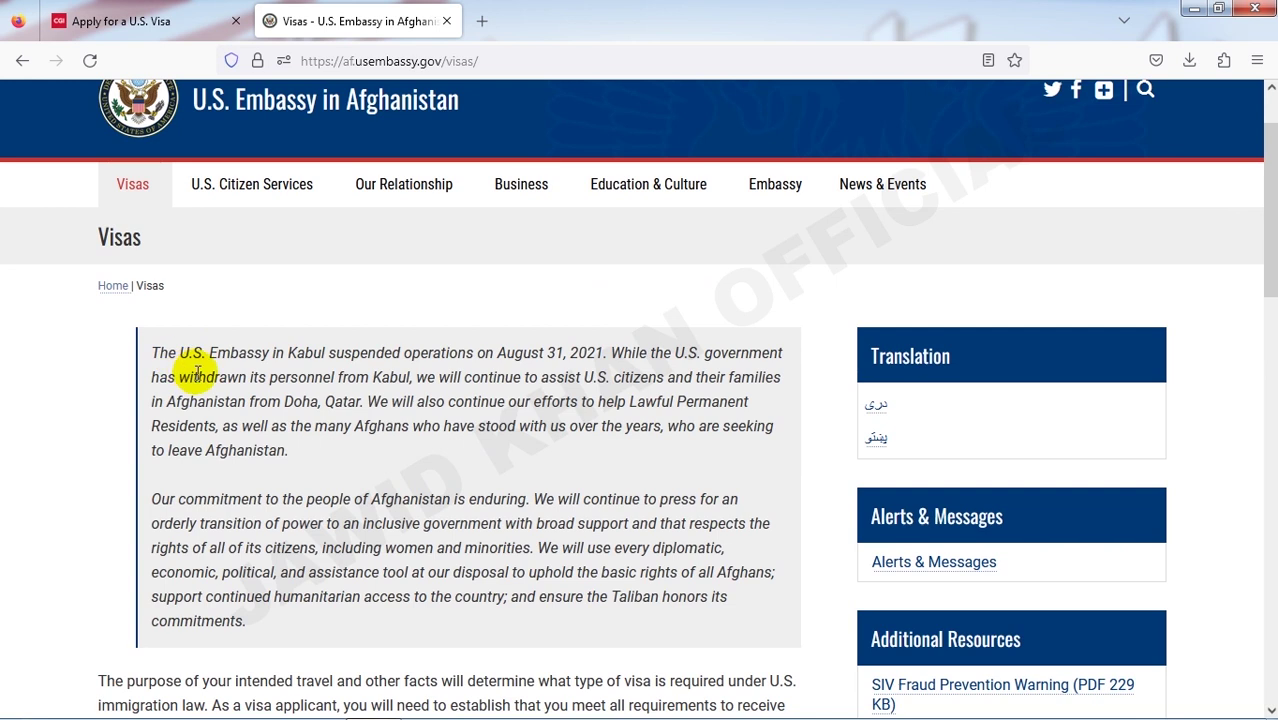
scroll(197, 372, "down", 6)
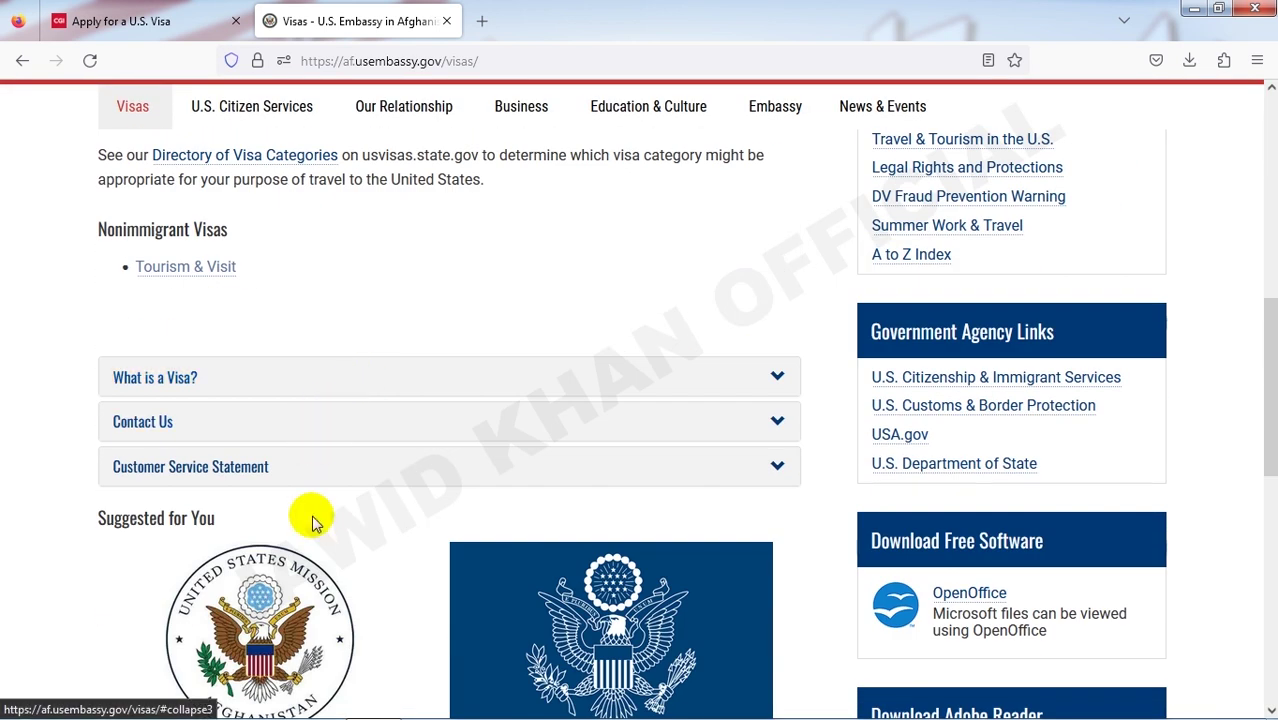
scroll(310, 514, "down", 2)
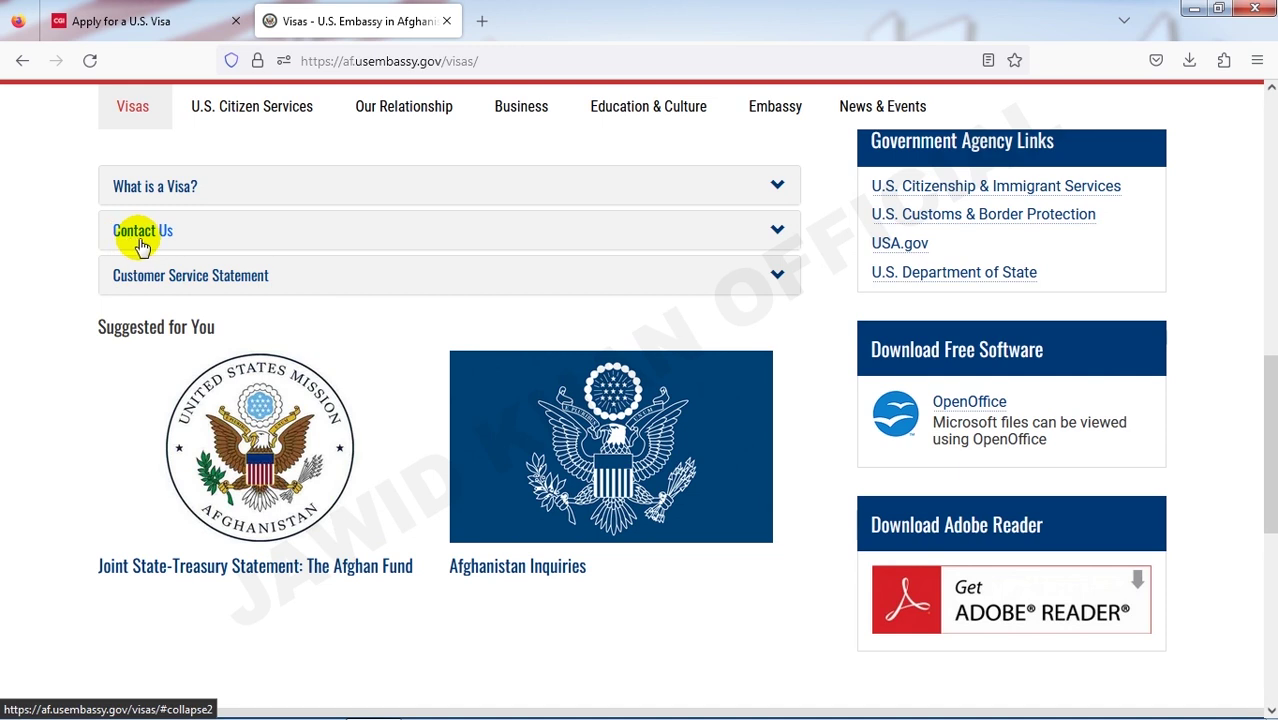
scroll(382, 363, "down", 5)
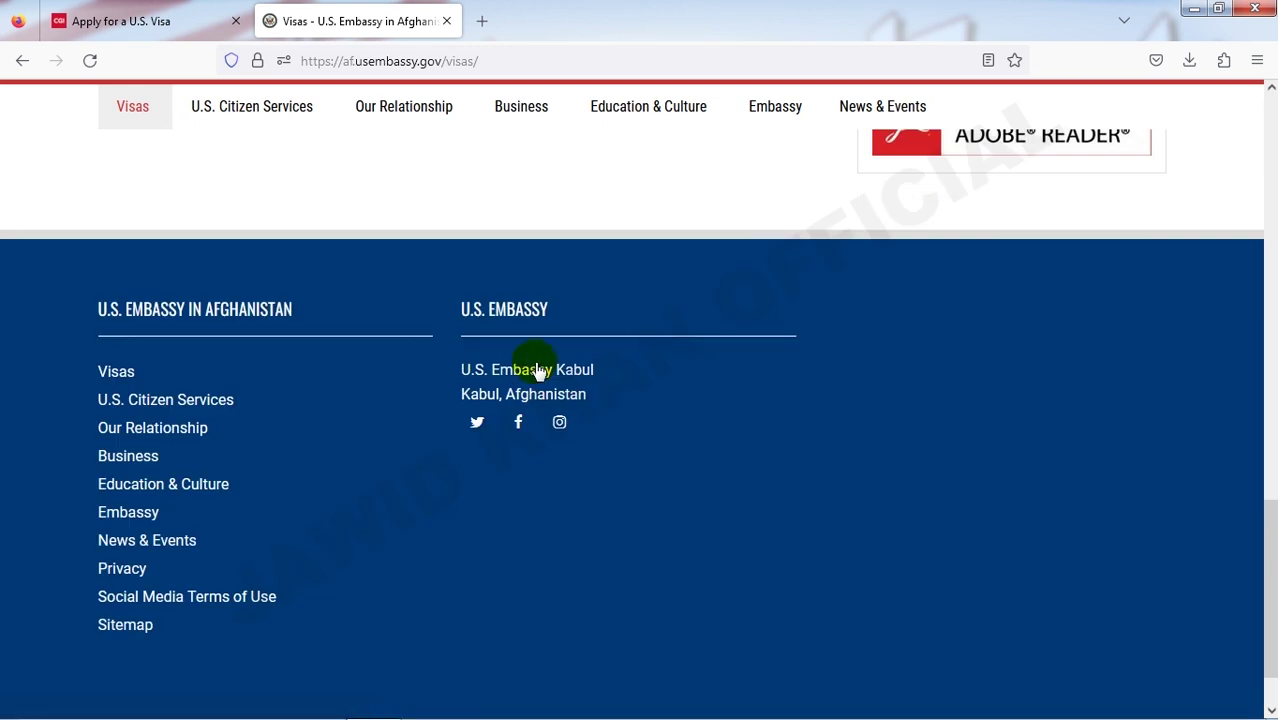
- Go to the Nonimmigrant Visas Tourism & Visit page
scroll(414, 414, "up", 7)
scroll(422, 414, "up", 4)
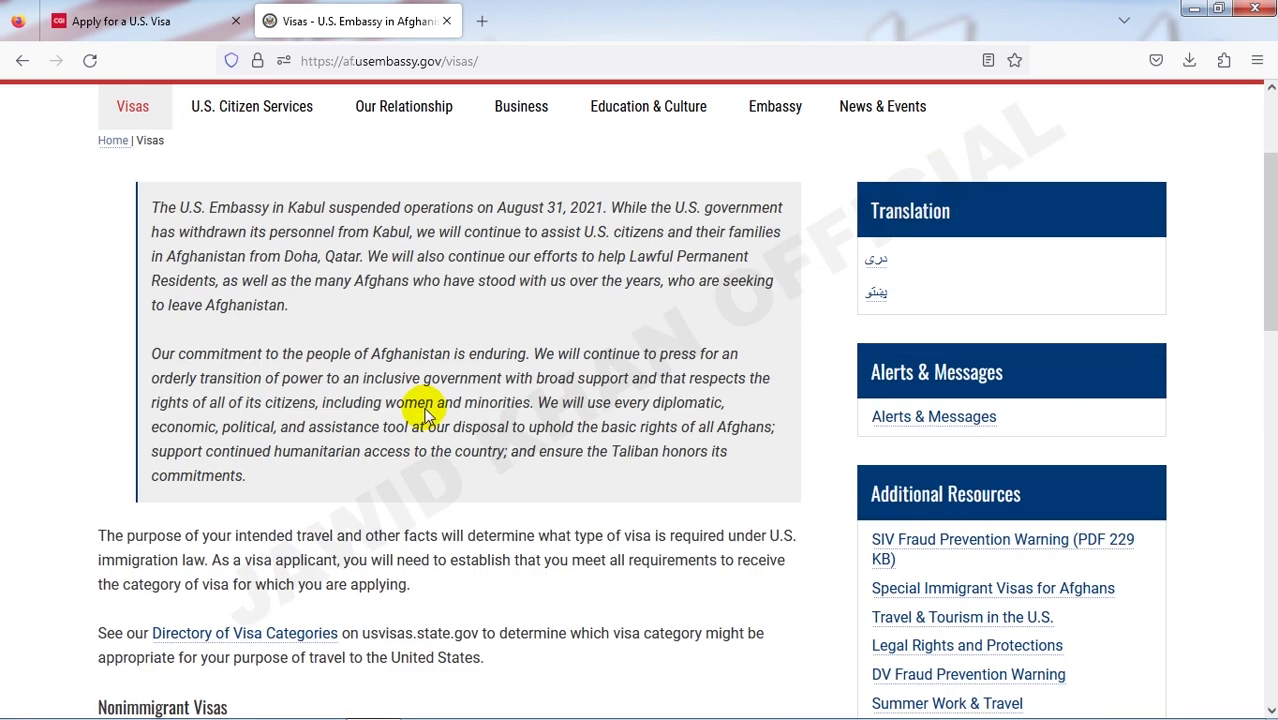
scroll(425, 408, "up", 3)
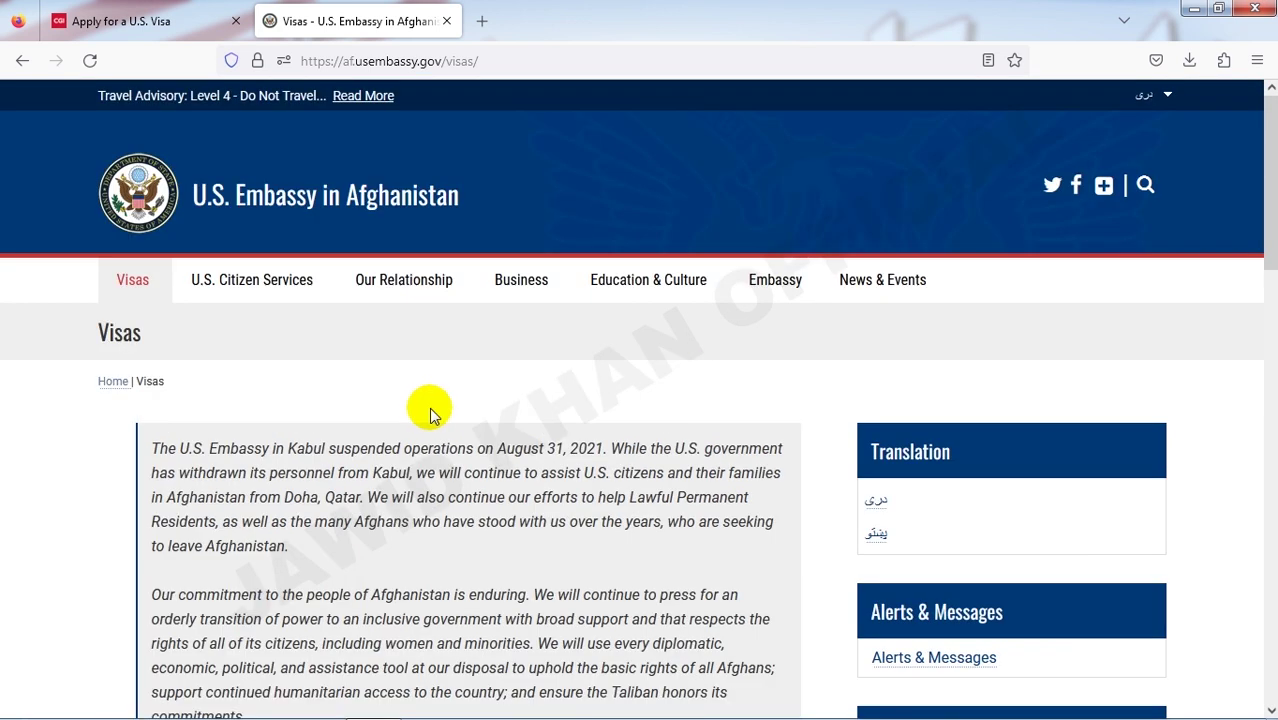
scroll(433, 412, "down", 1)
scroll(435, 416, "down", 3)
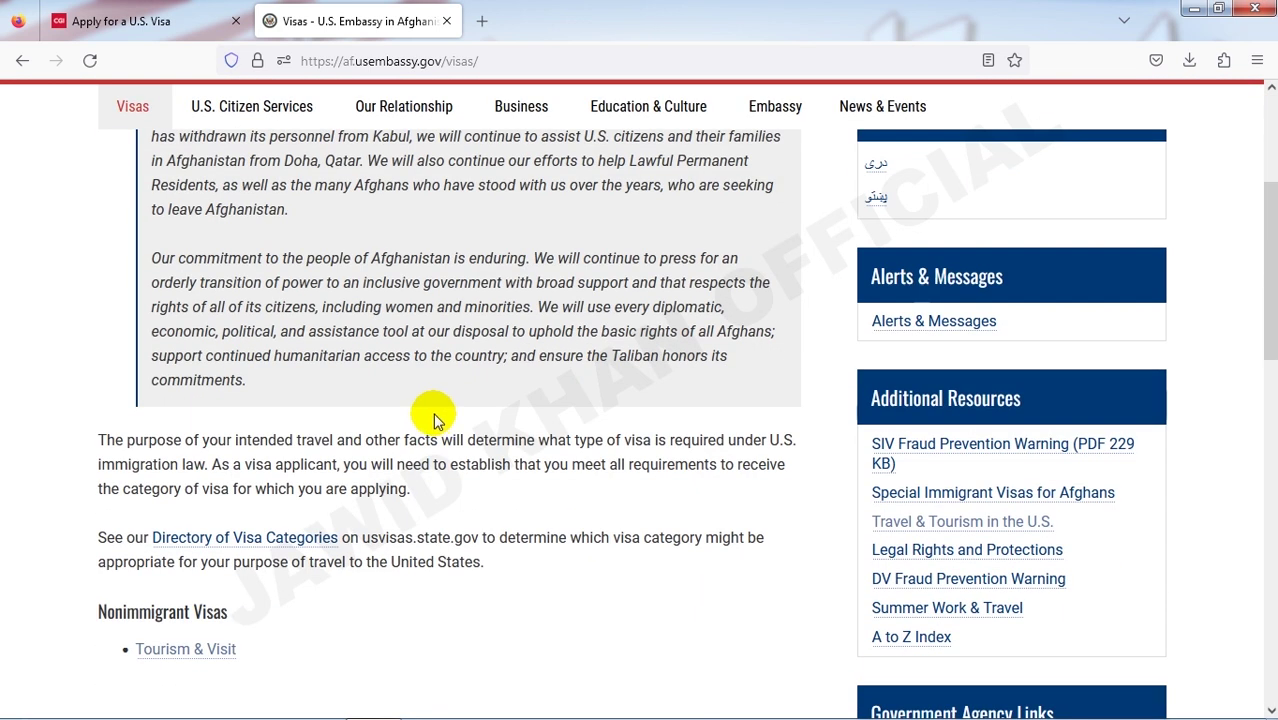
scroll(433, 418, "down", 3)
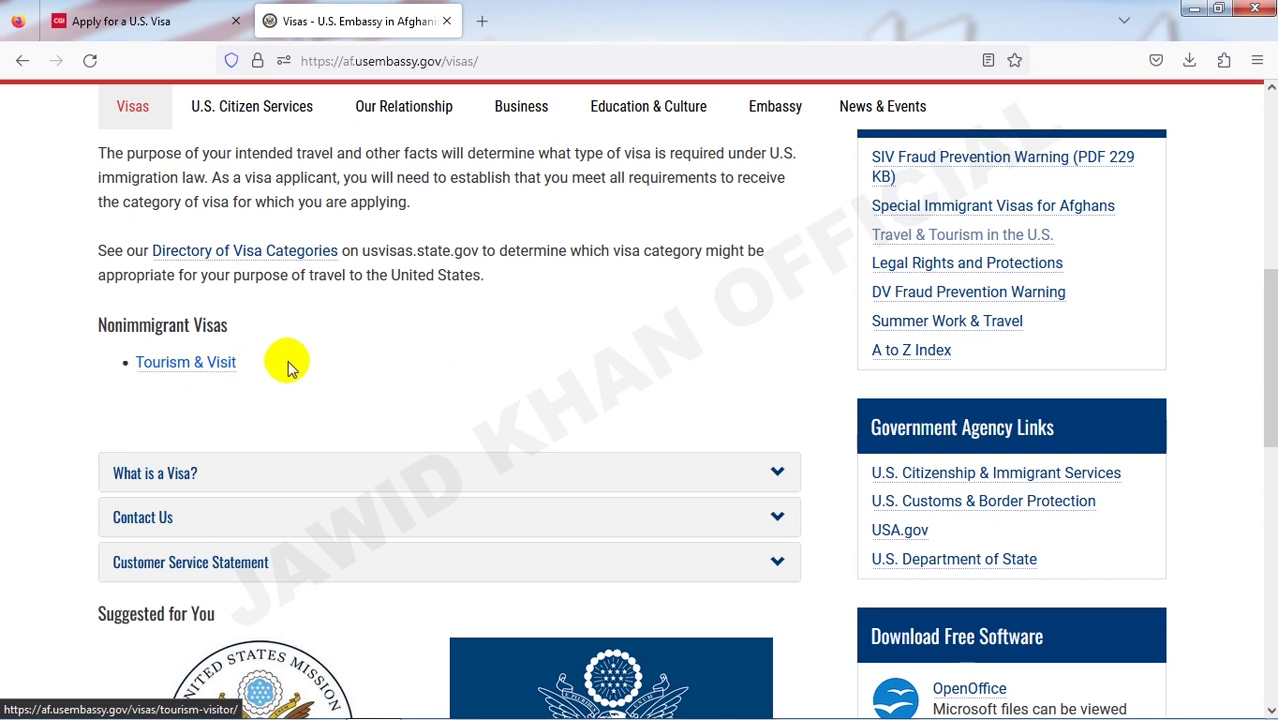
left_click(210, 365)
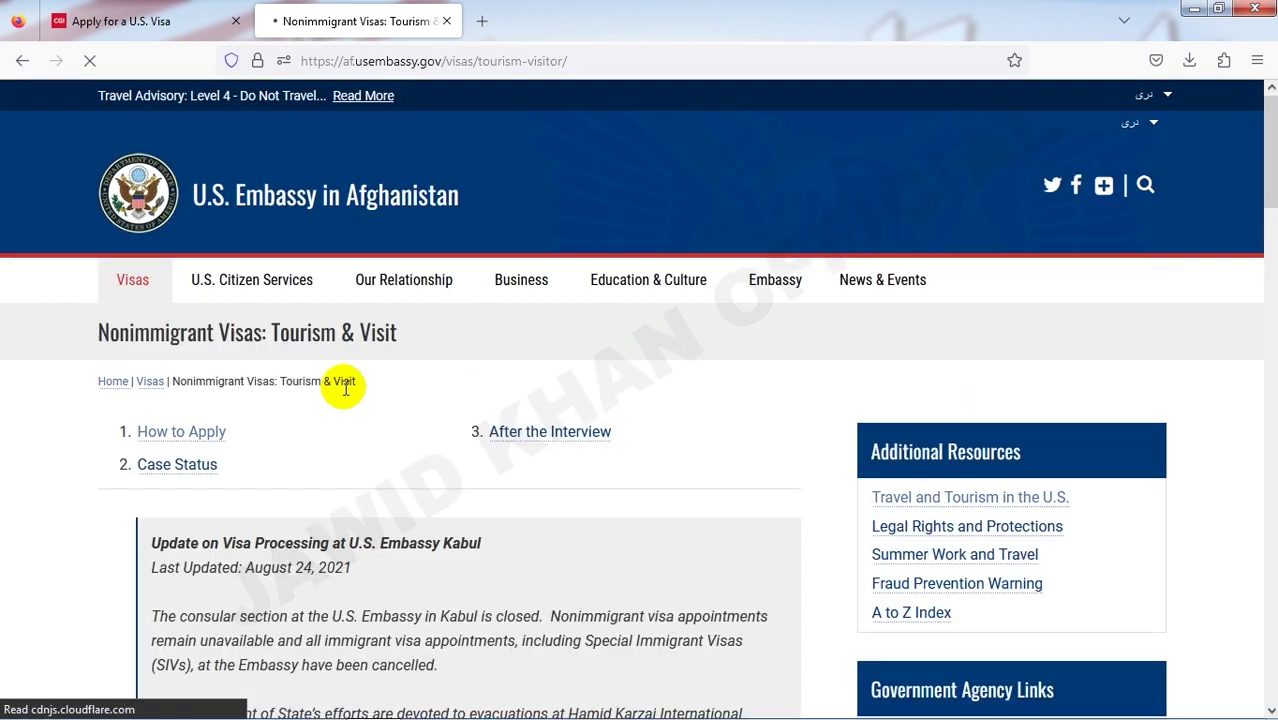
scroll(300, 396, "down", 2)
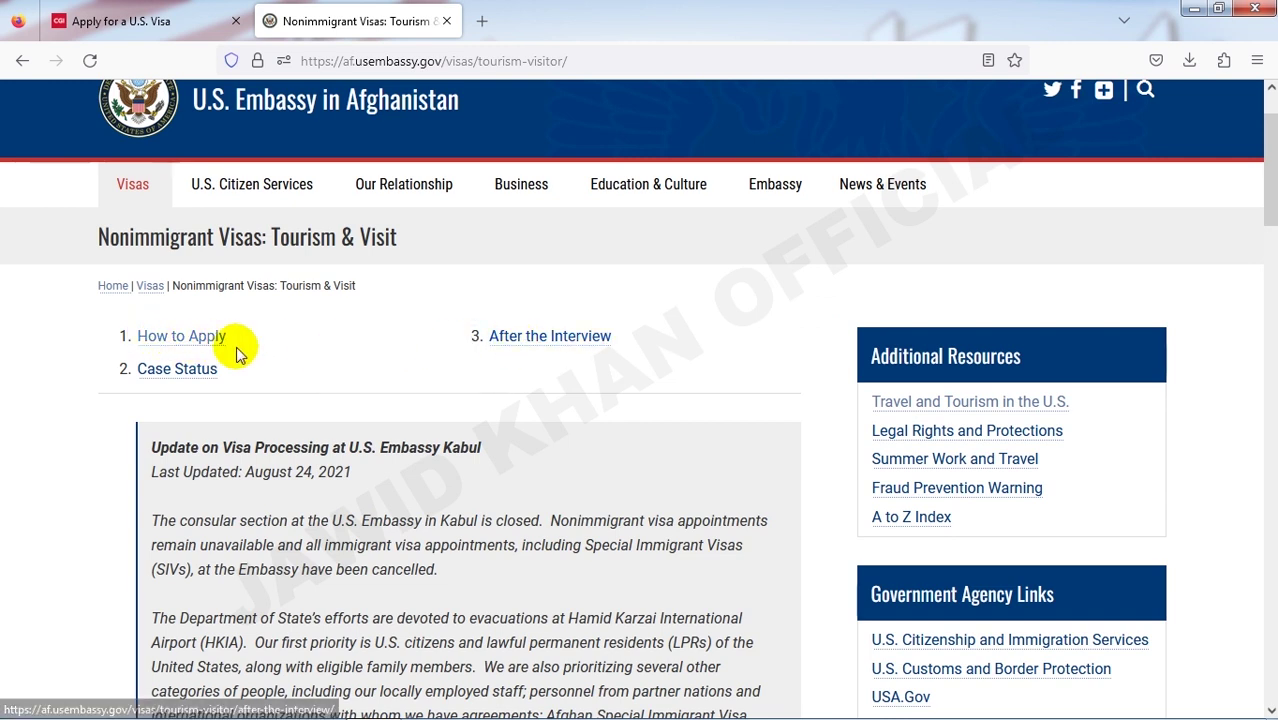
scroll(327, 362, "down", 3)
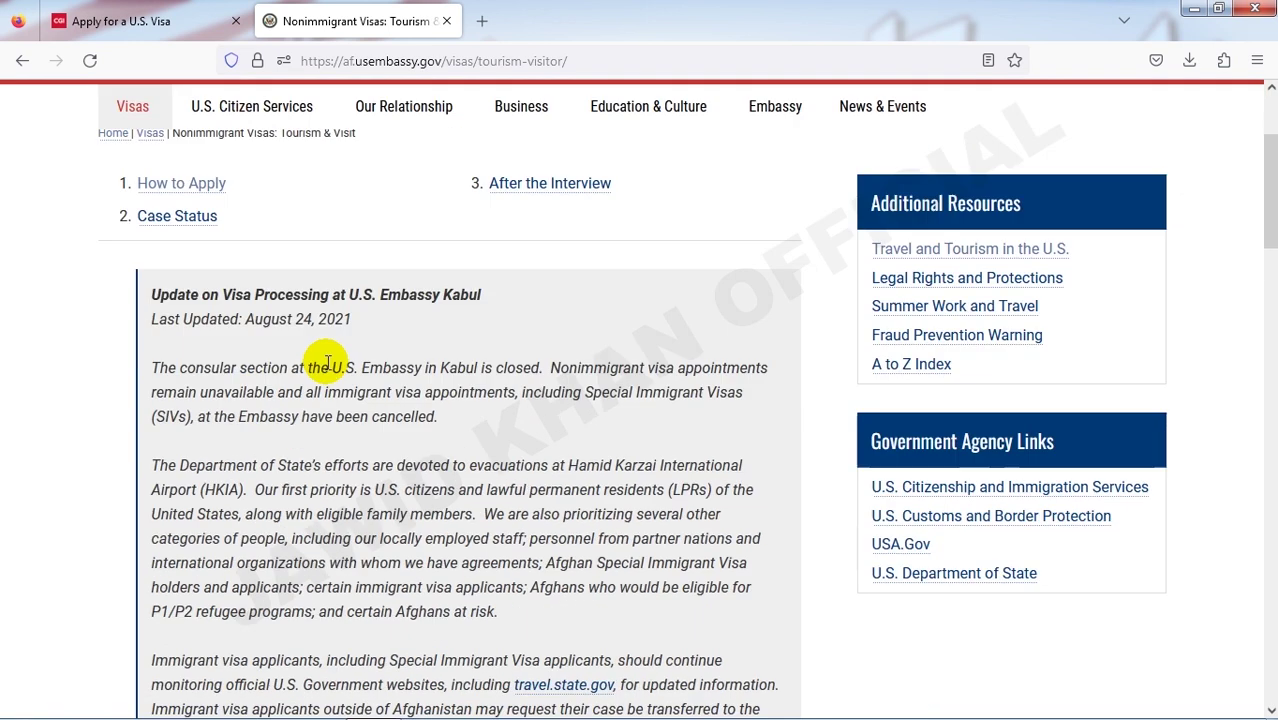
scroll(327, 362, "down", 5)
scroll(328, 362, "up", 8)
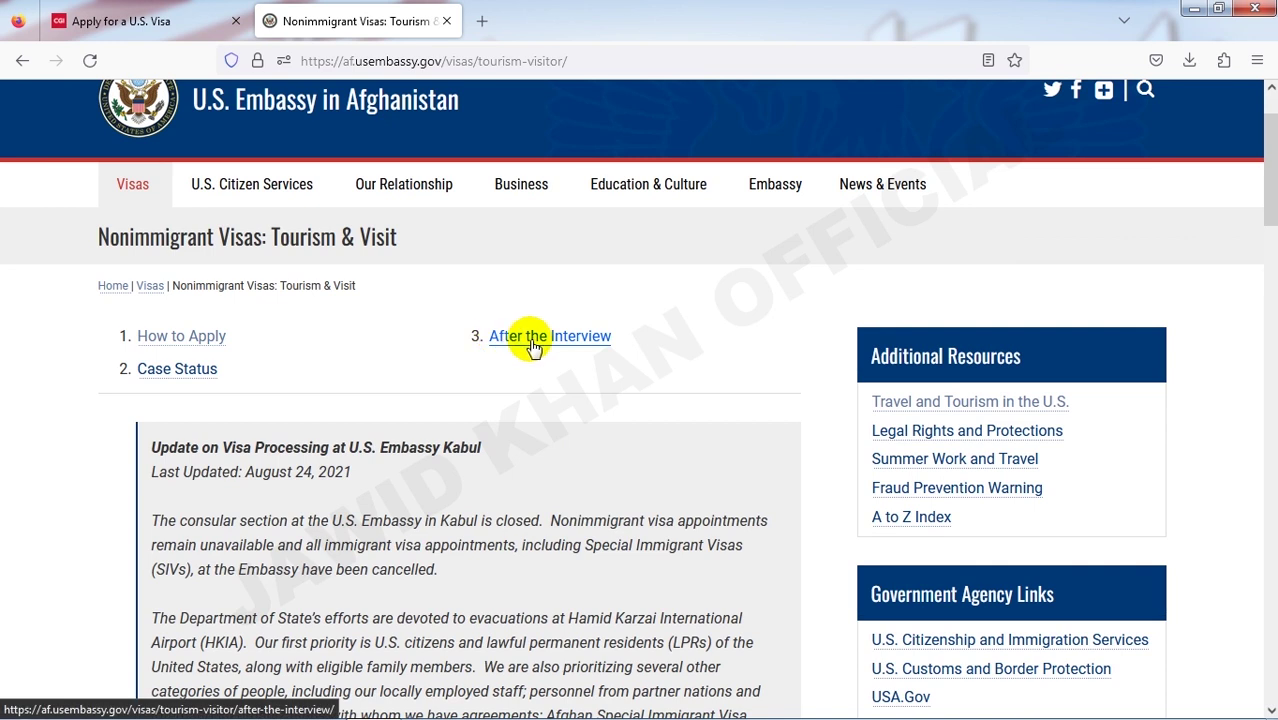
scroll(250, 370, "down", 9)
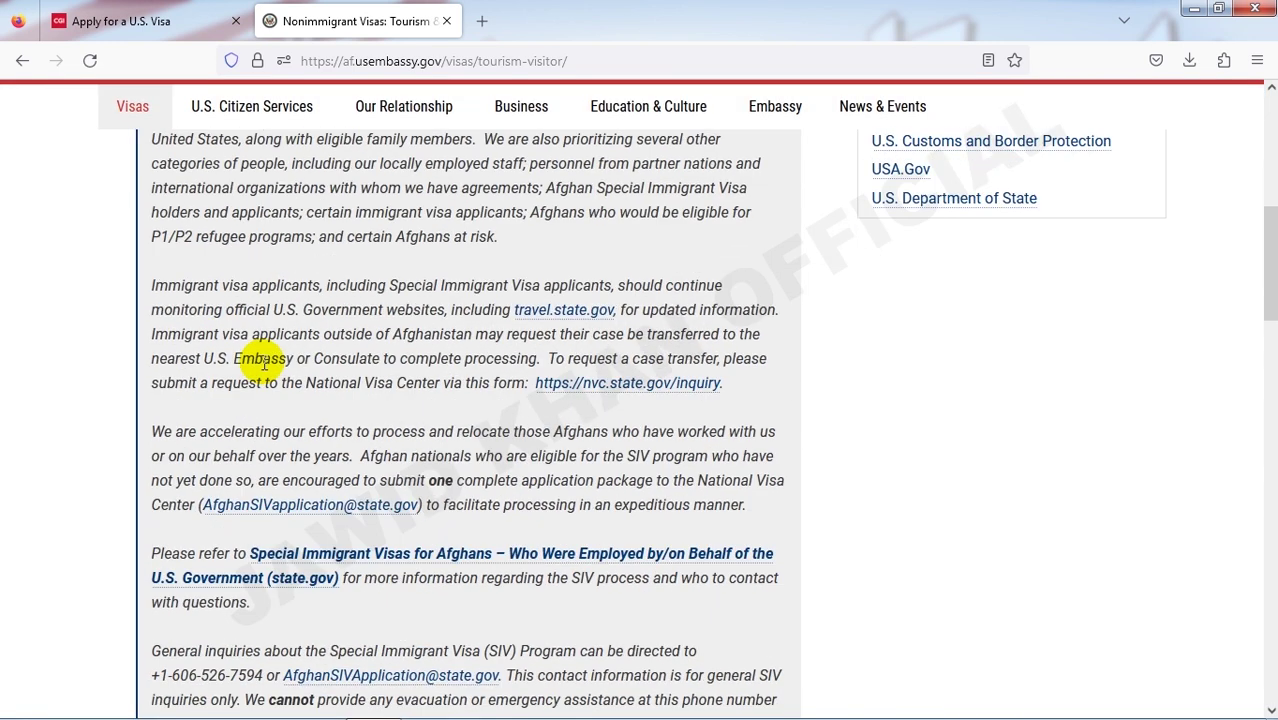
scroll(265, 362, "down", 5)
scroll(275, 364, "up", 1)
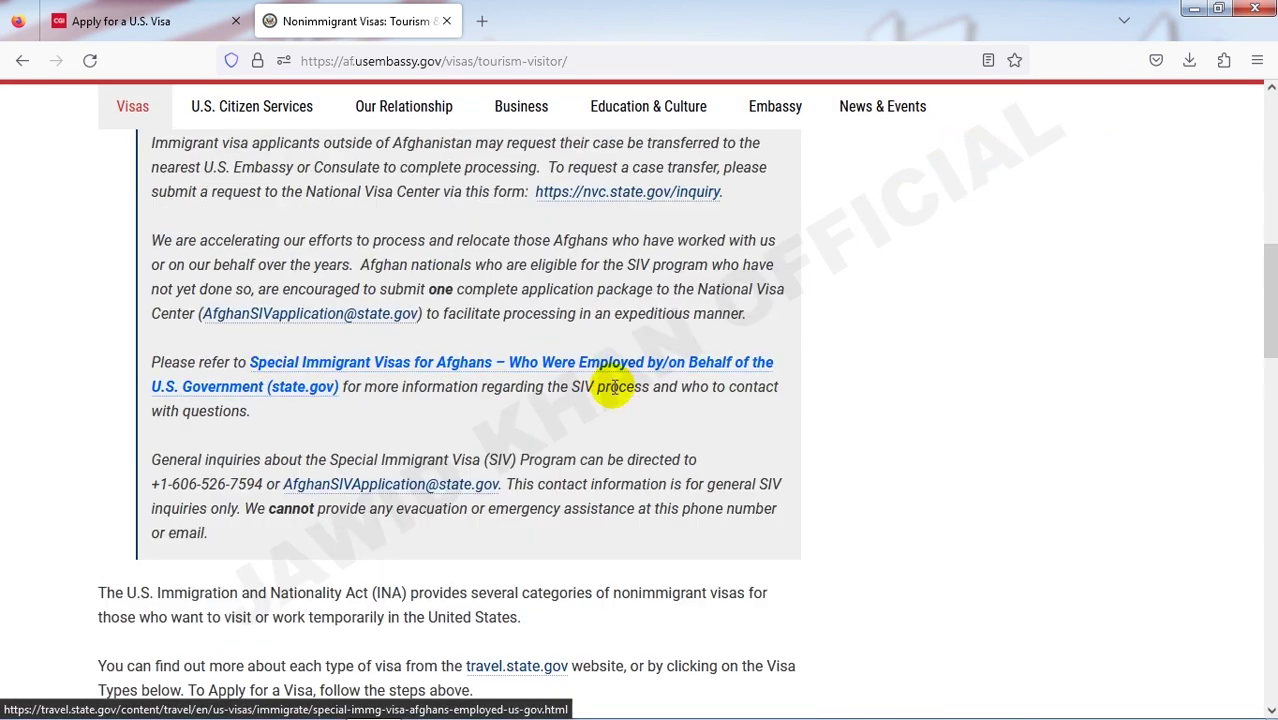
scroll(615, 387, "up", 2)
scroll(620, 388, "up", 10)
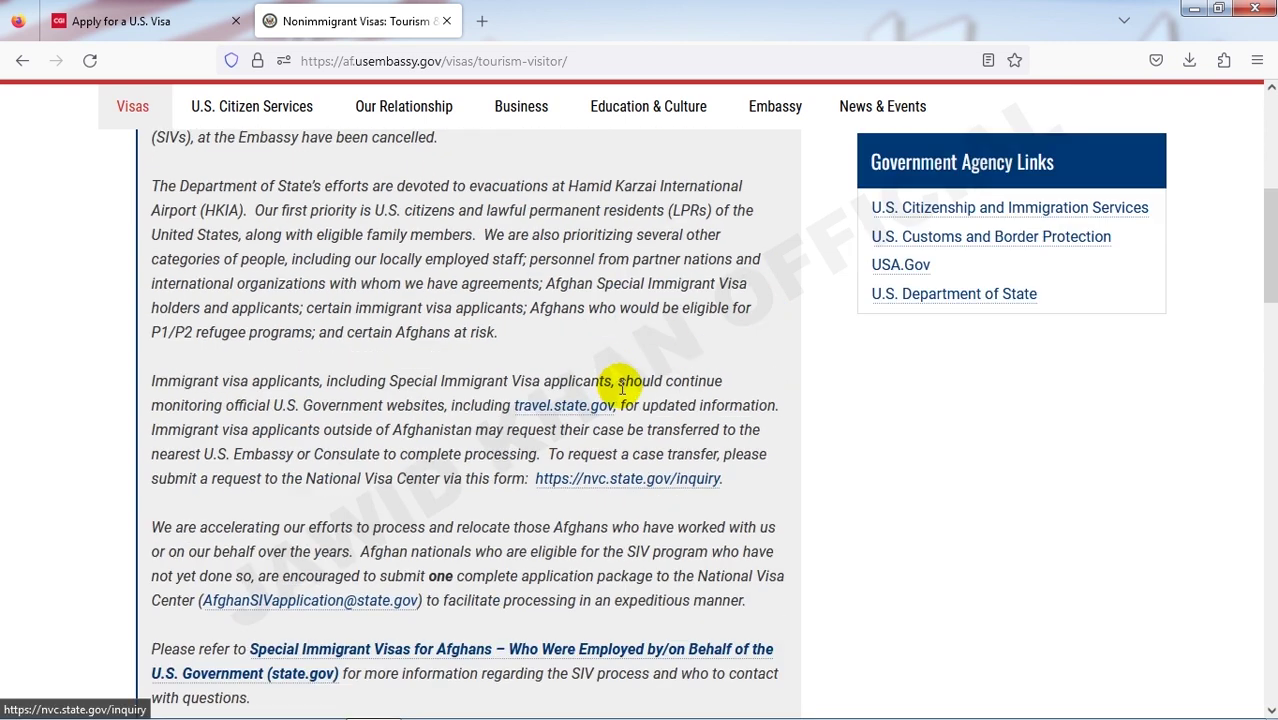
scroll(431, 351, "down", 4)
scroll(433, 356, "up", 7)
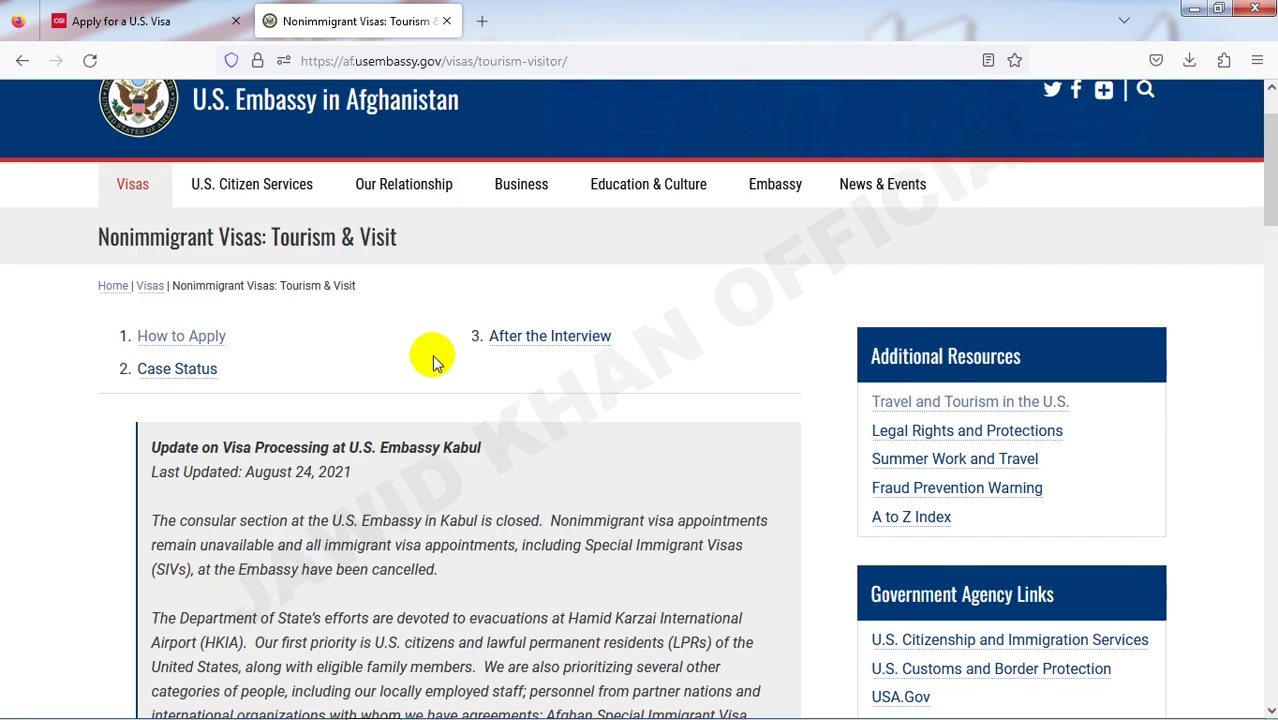
scroll(433, 358, "down", 10)
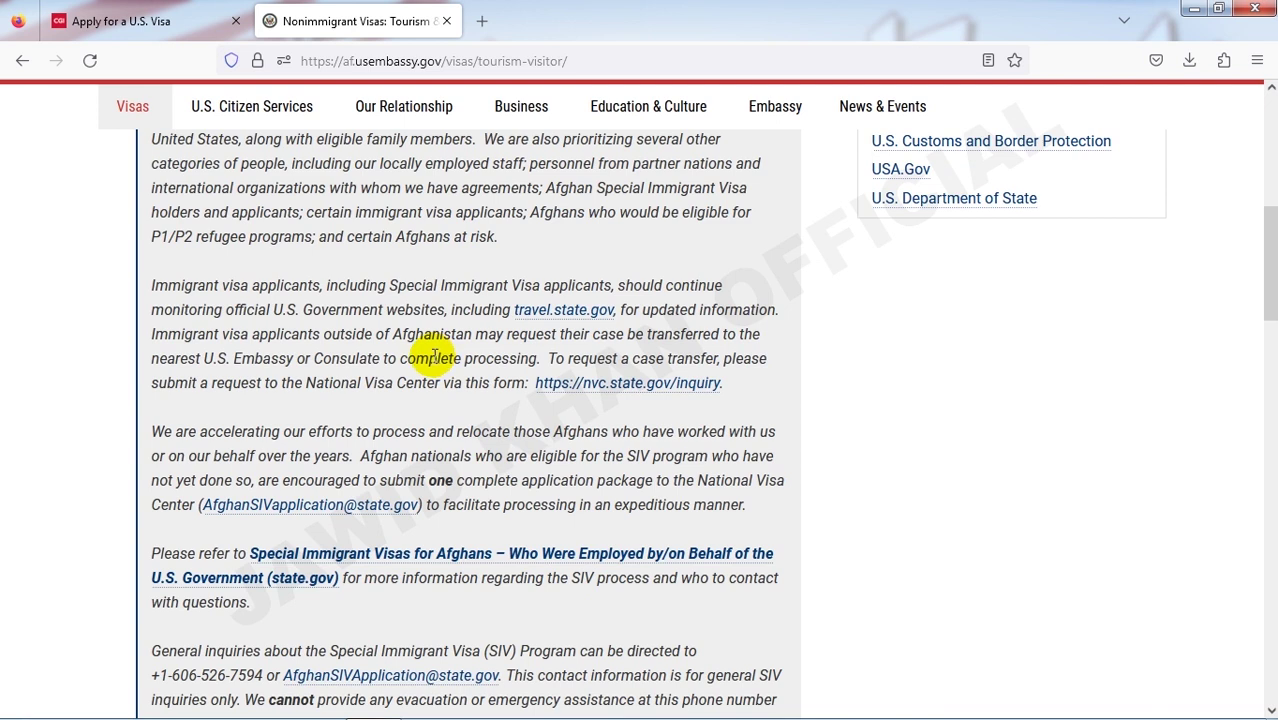
scroll(437, 378, "down", 4)
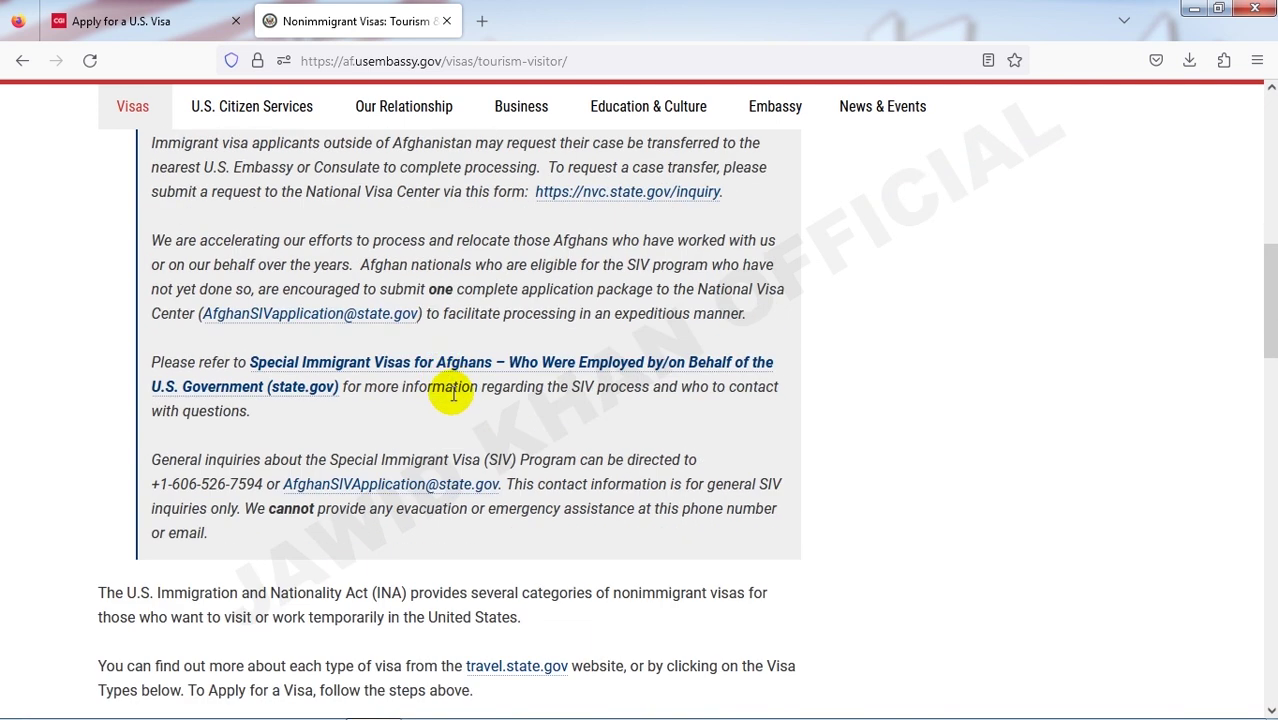
scroll(450, 390, "down", 2)
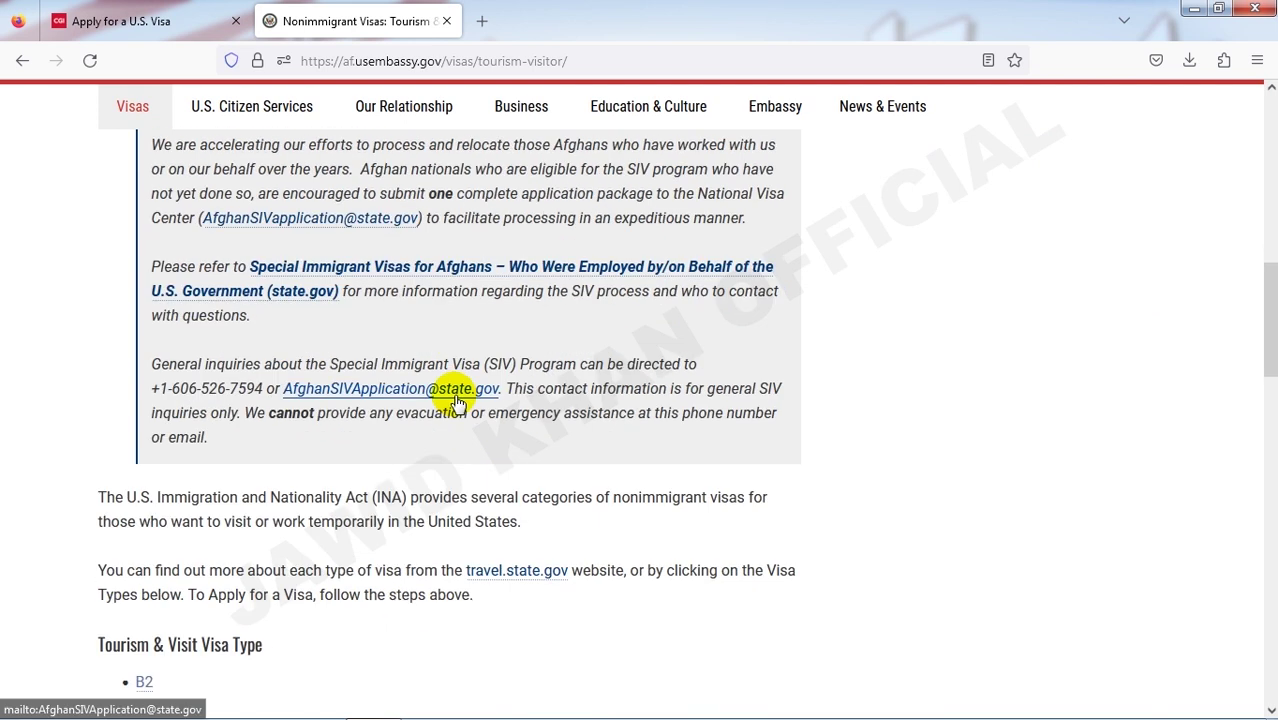
scroll(445, 425, "down", 4)
scroll(400, 380, "down", 2)
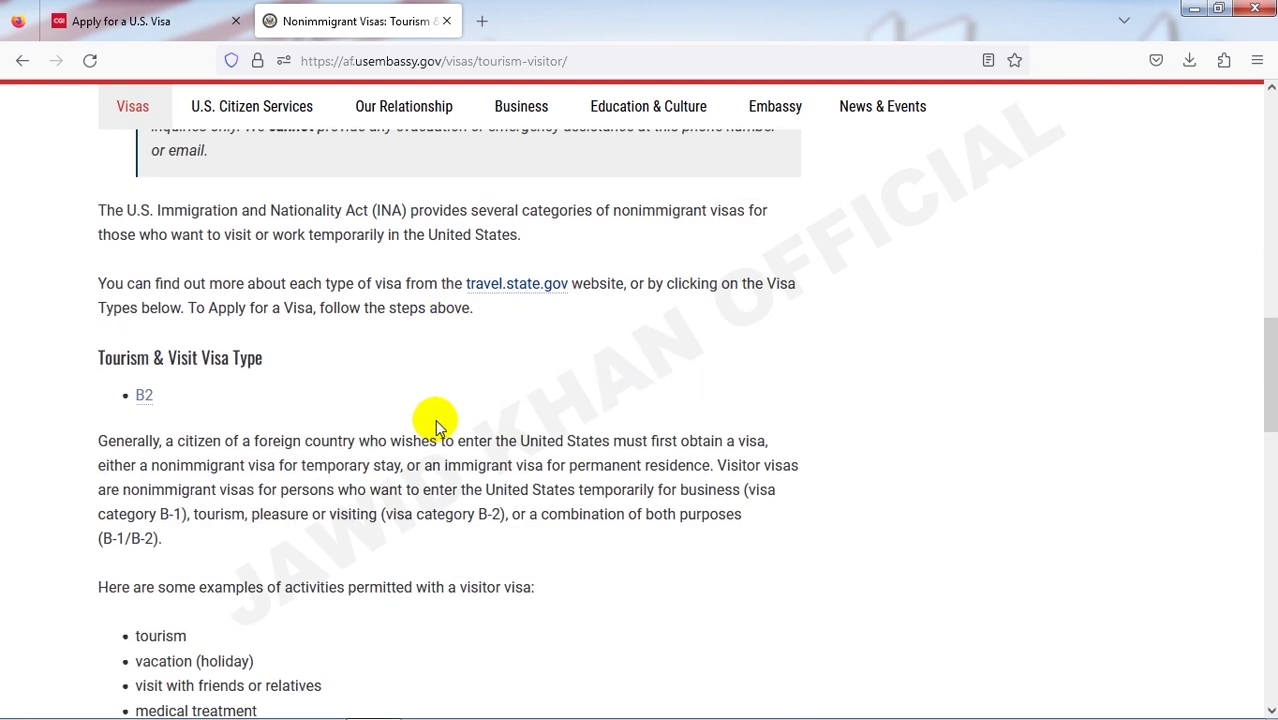
scroll(200, 371, "down", 4)
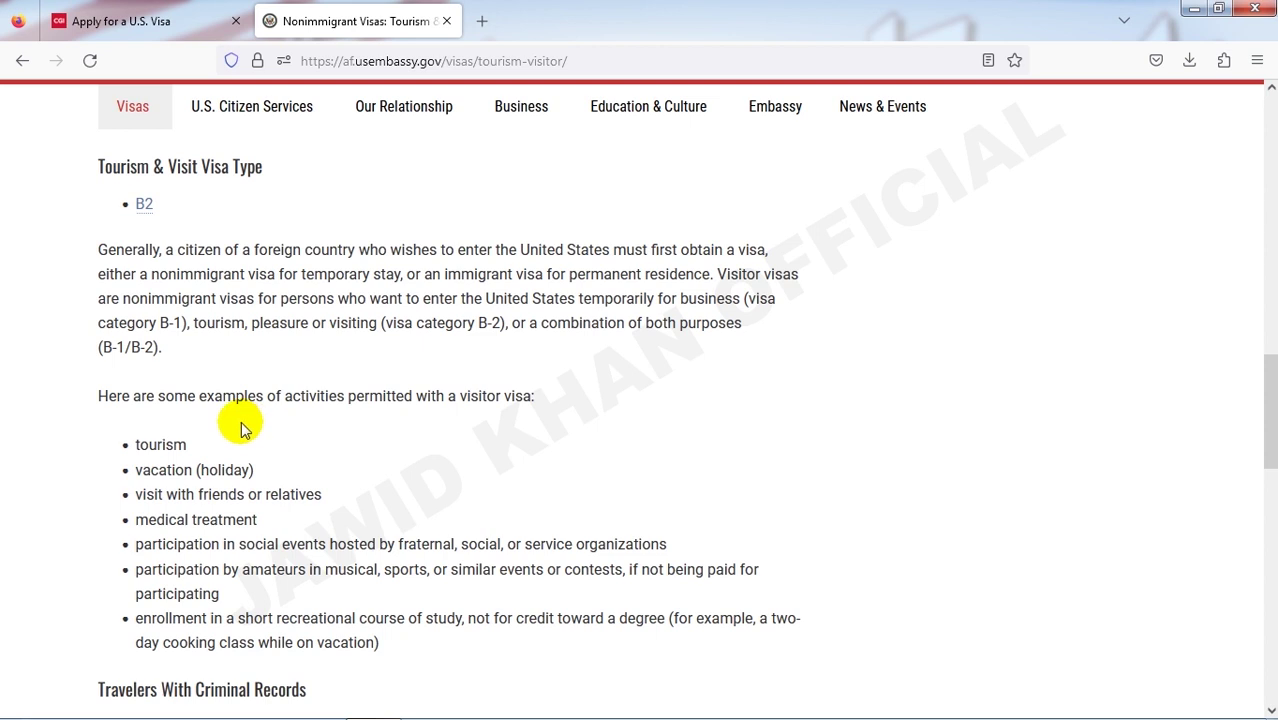
scroll(250, 428, "down", 6)
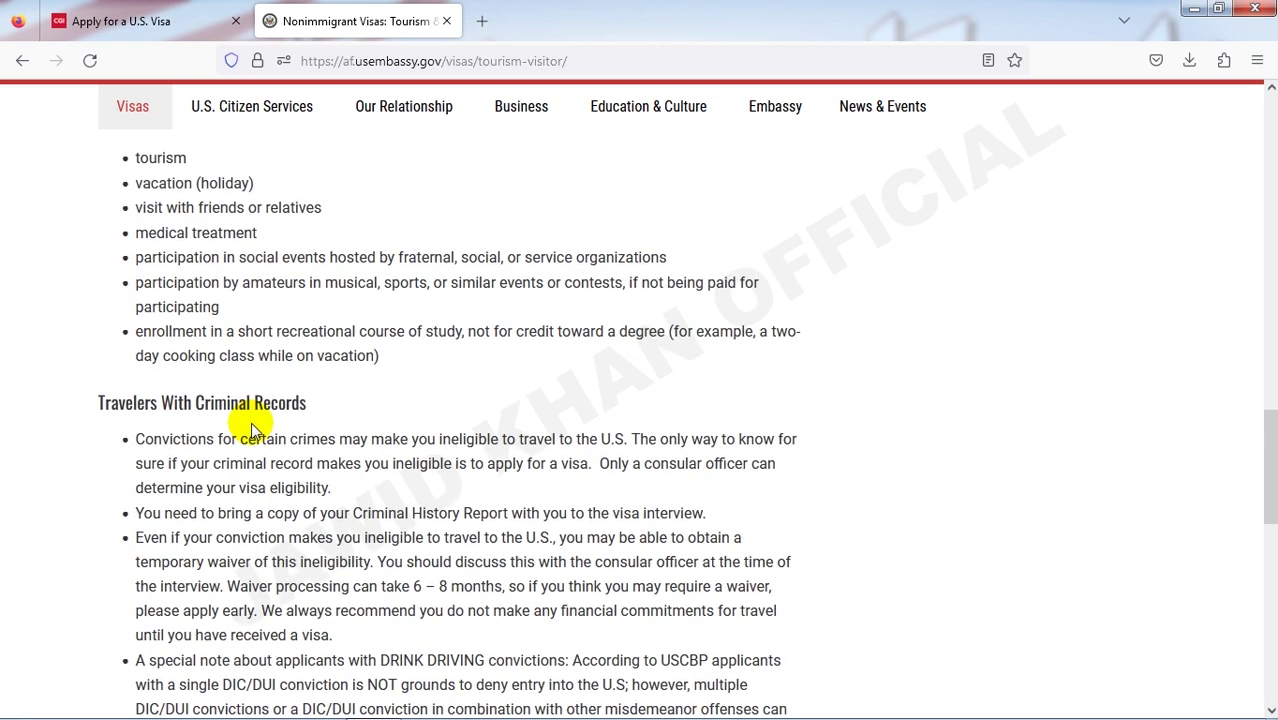
scroll(250, 428, "up", 6)
scroll(250, 428, "down", 6)
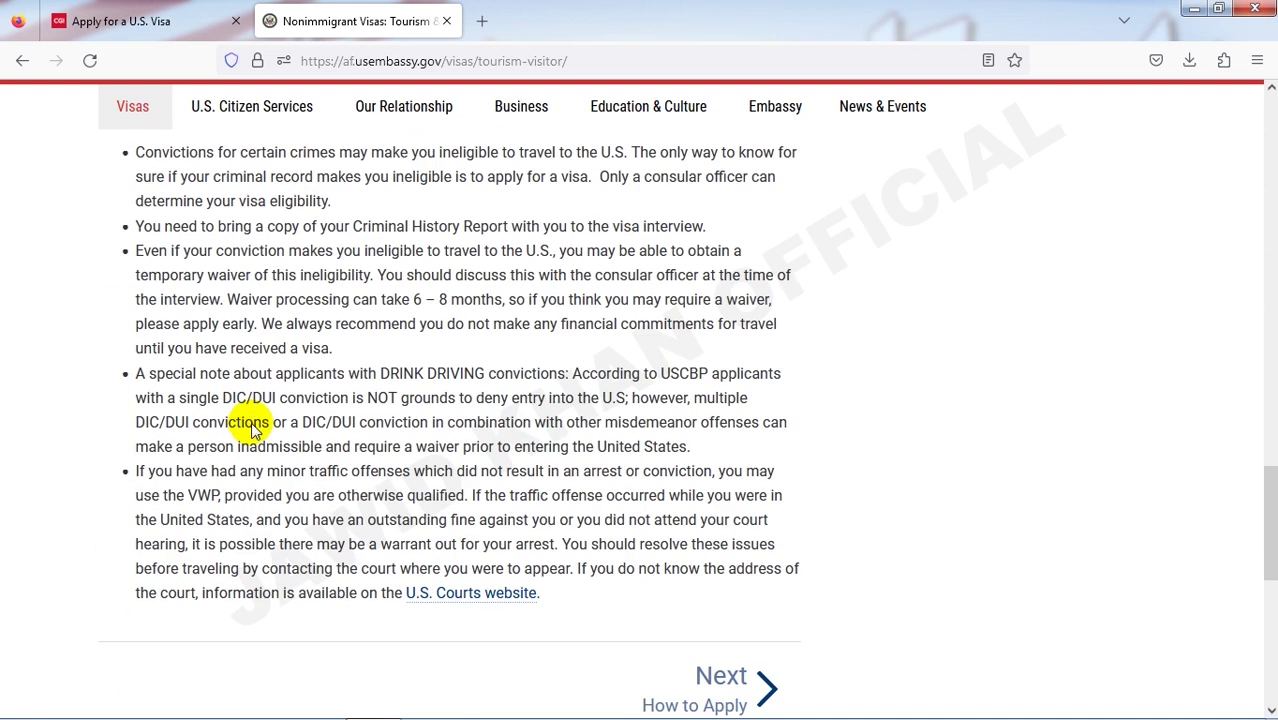
scroll(258, 440, "up", 6)
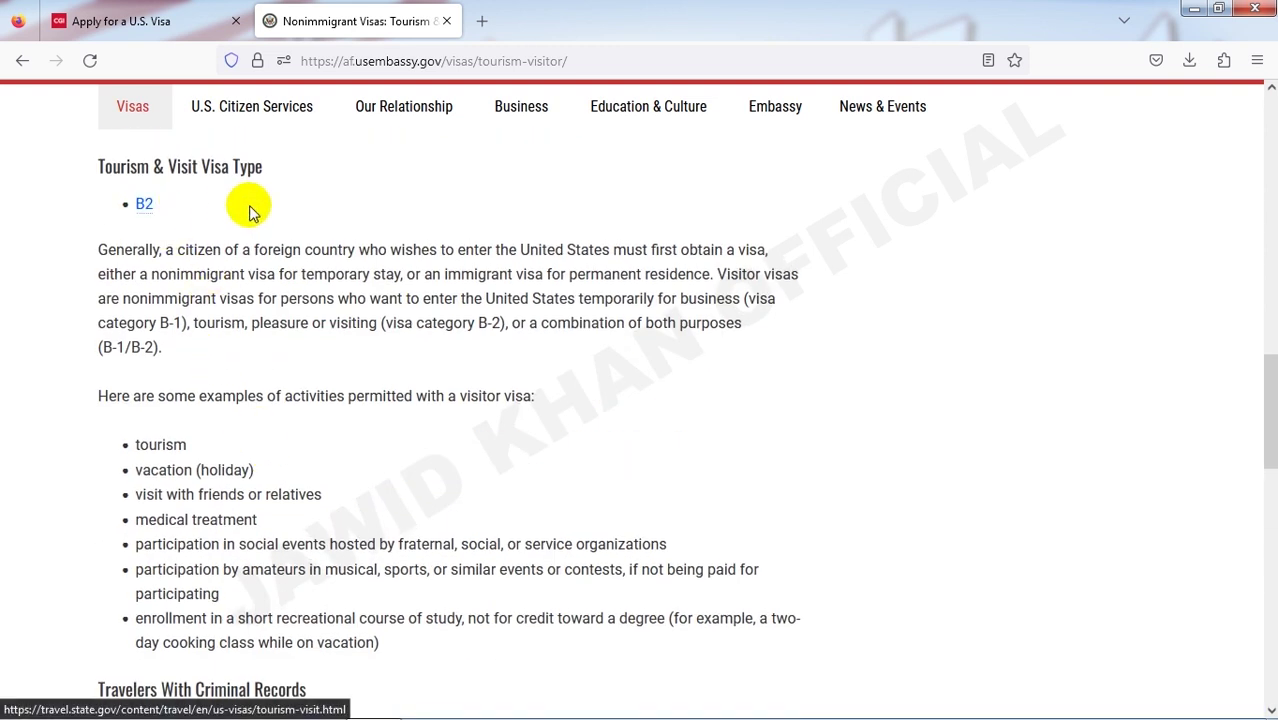
- Open travel.state.gov's B2 Tourism & Visit page in a new tab and view the Visitor Visa overview
left_click(145, 204)
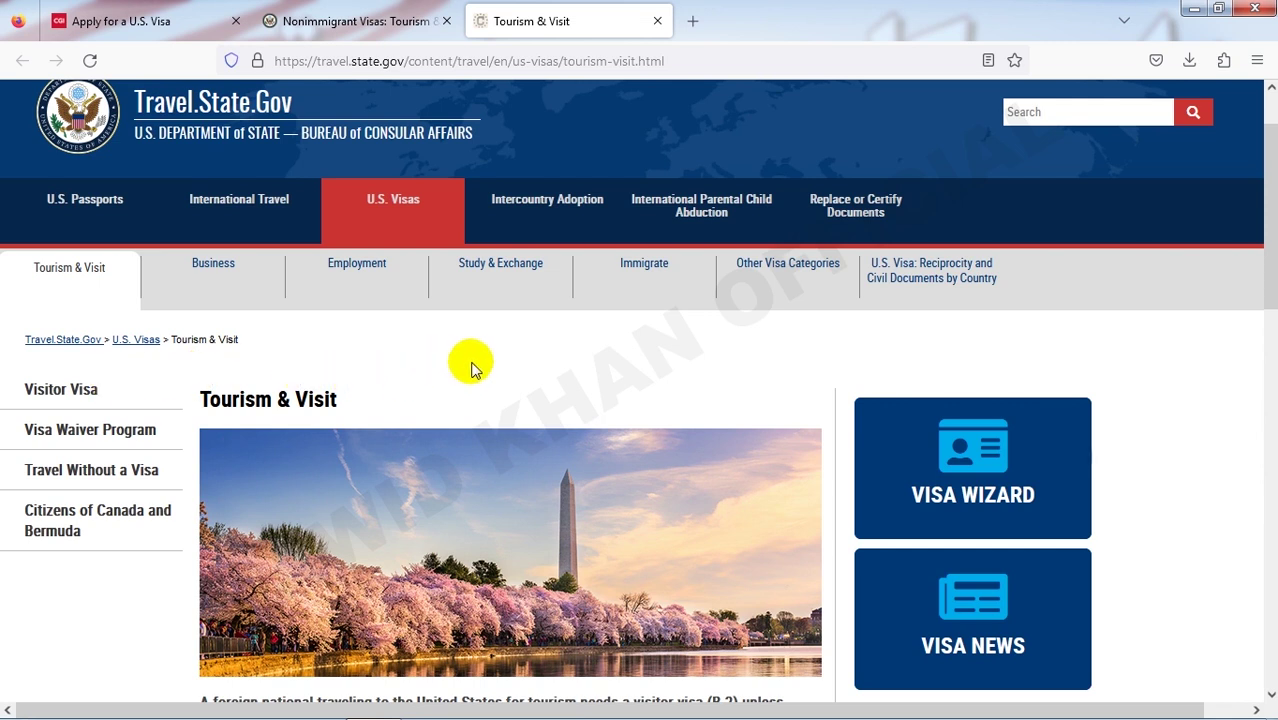
scroll(472, 368, "down", 5)
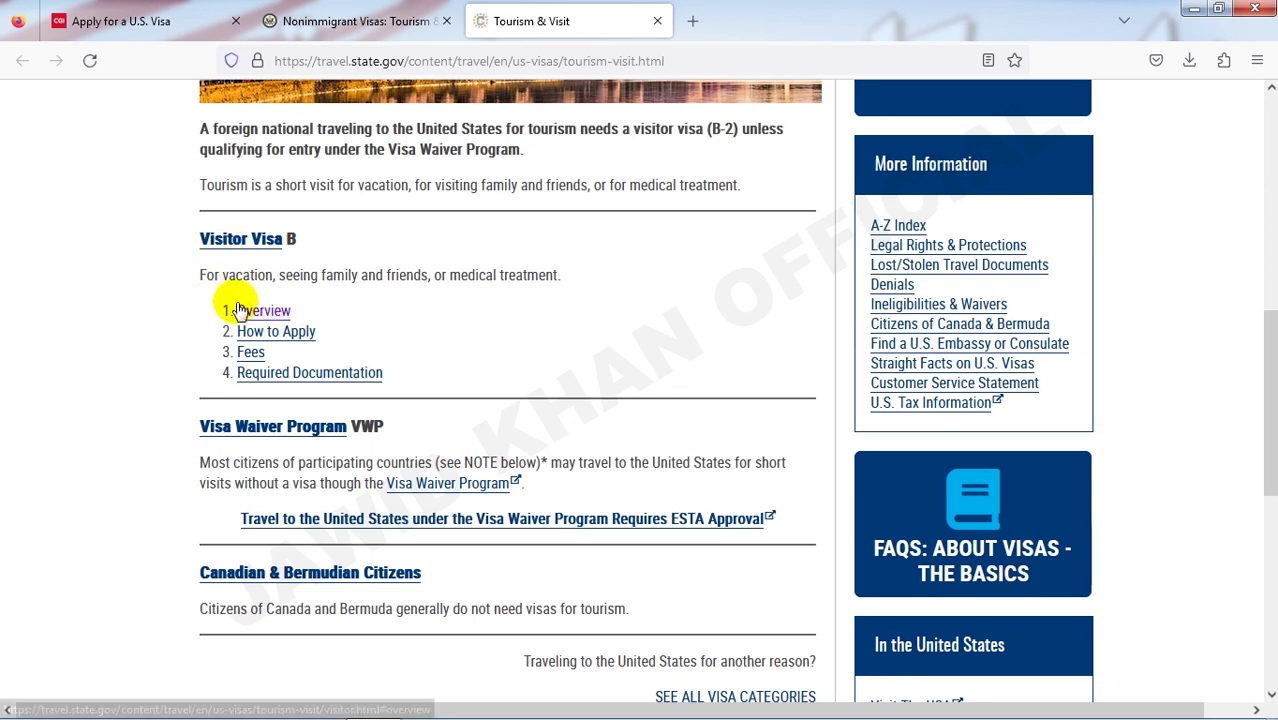
left_click(268, 314)
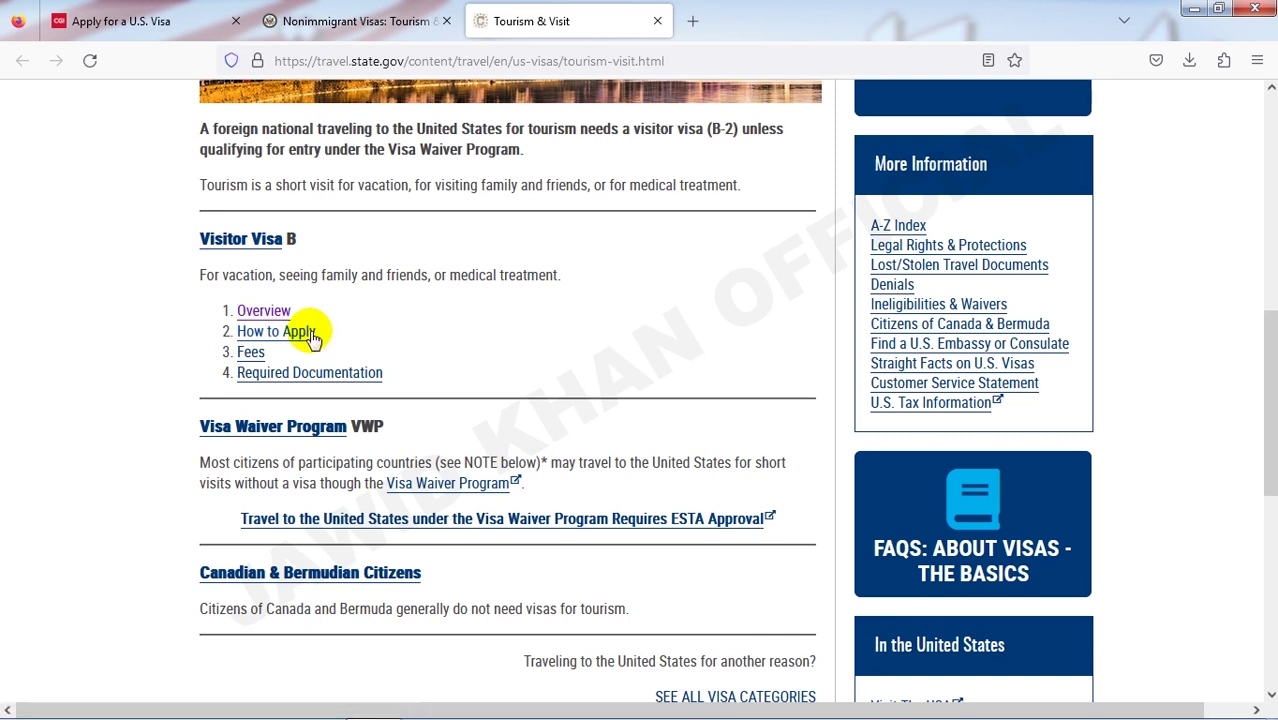
- Open the Visitor Visa How to Apply and Fees information and look through it
left_click(292, 342)
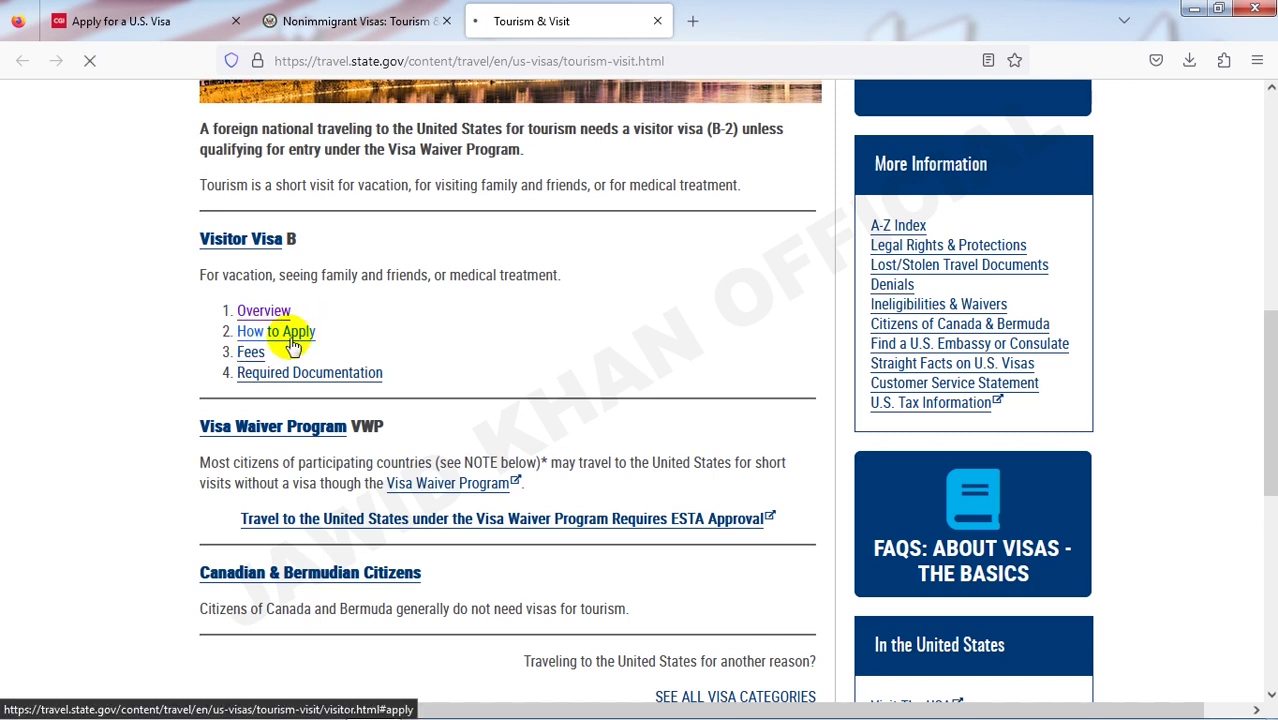
left_click(248, 353)
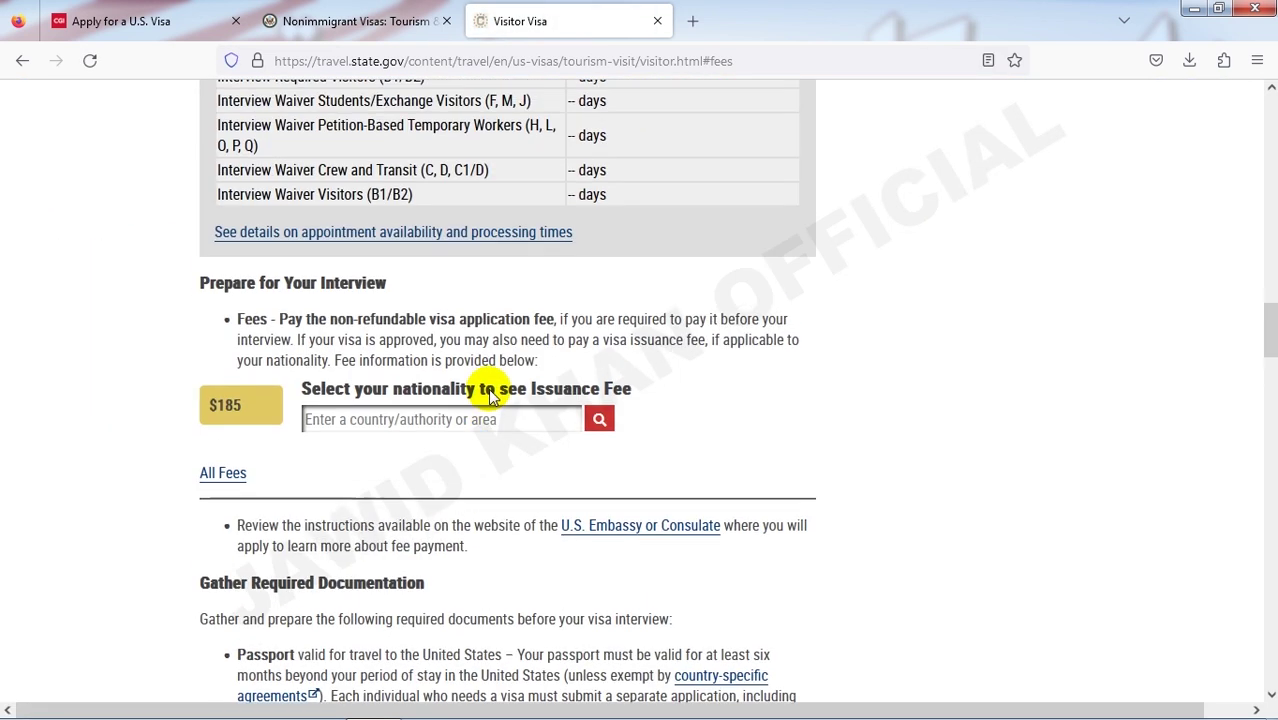
scroll(492, 395, "up", 5)
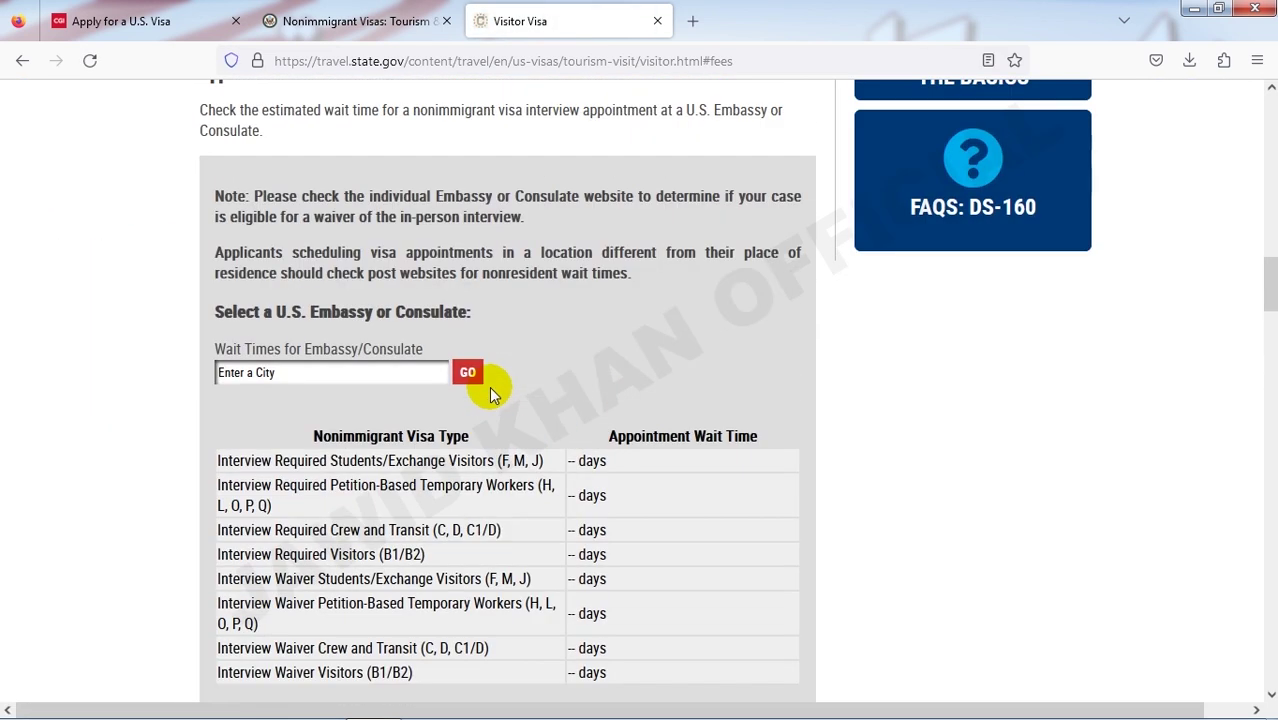
scroll(493, 386, "down", 2)
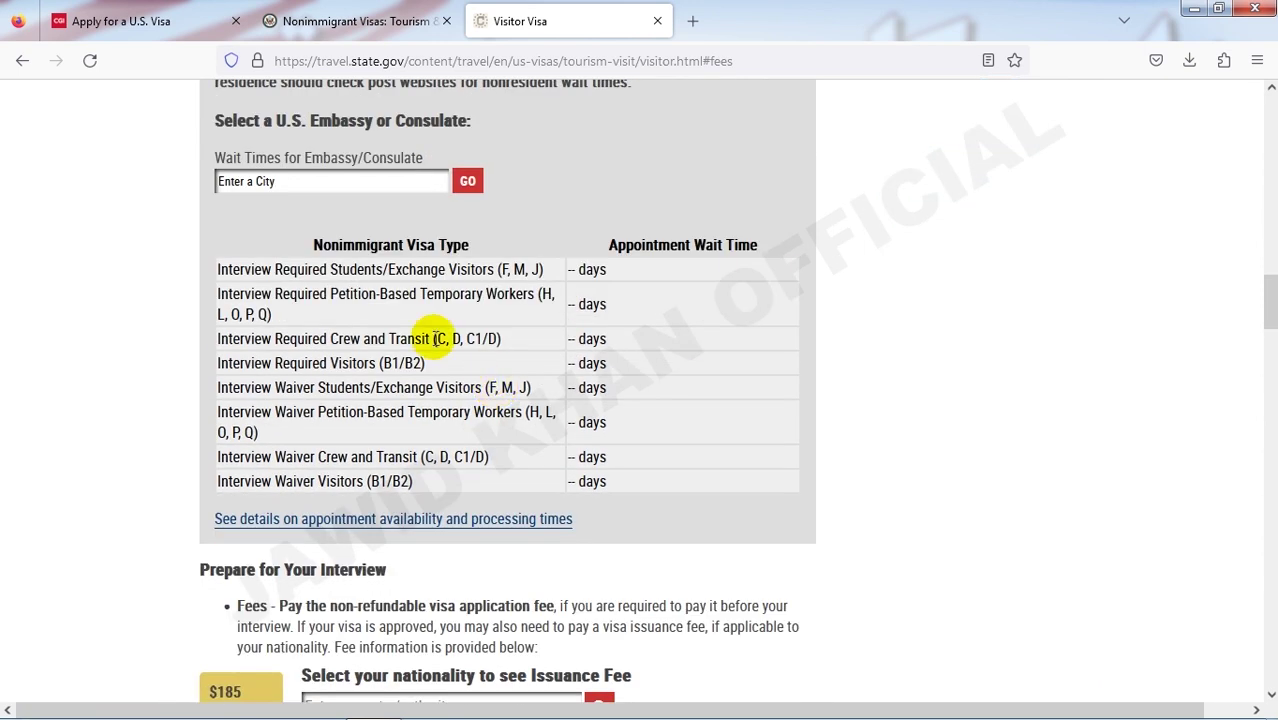
scroll(400, 400, "down", 2)
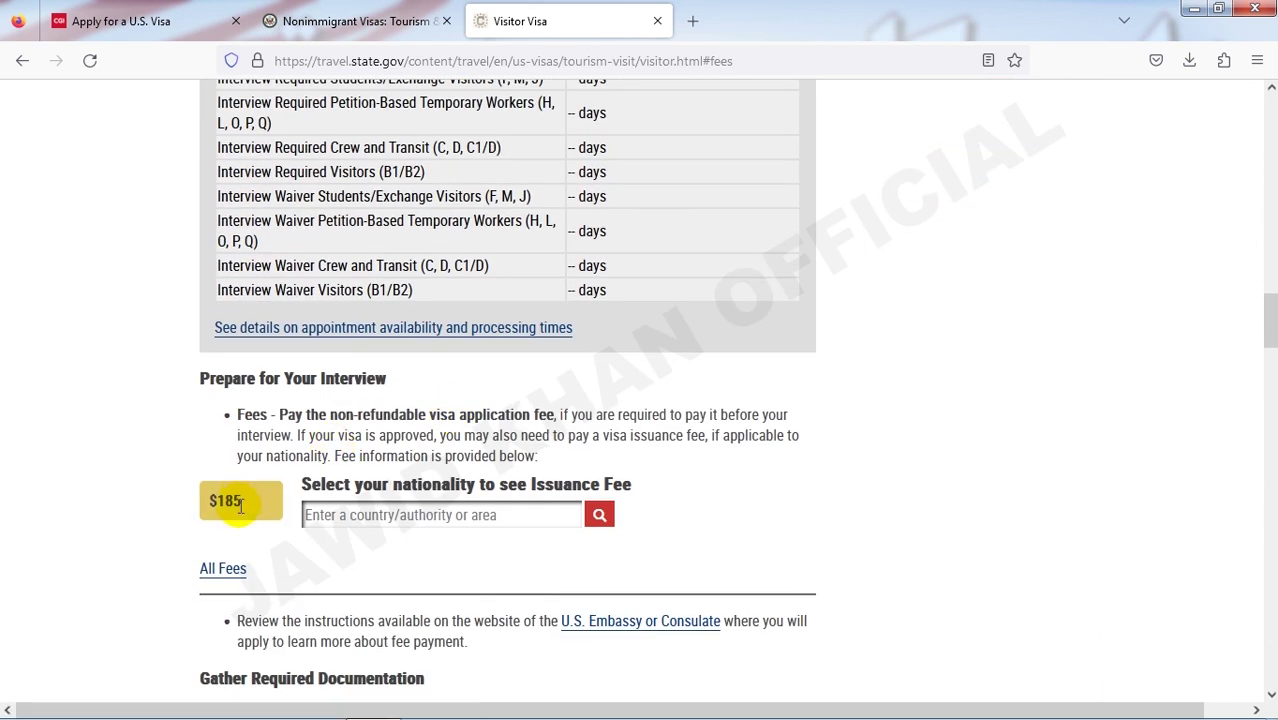
scroll(200, 450, "up", 3)
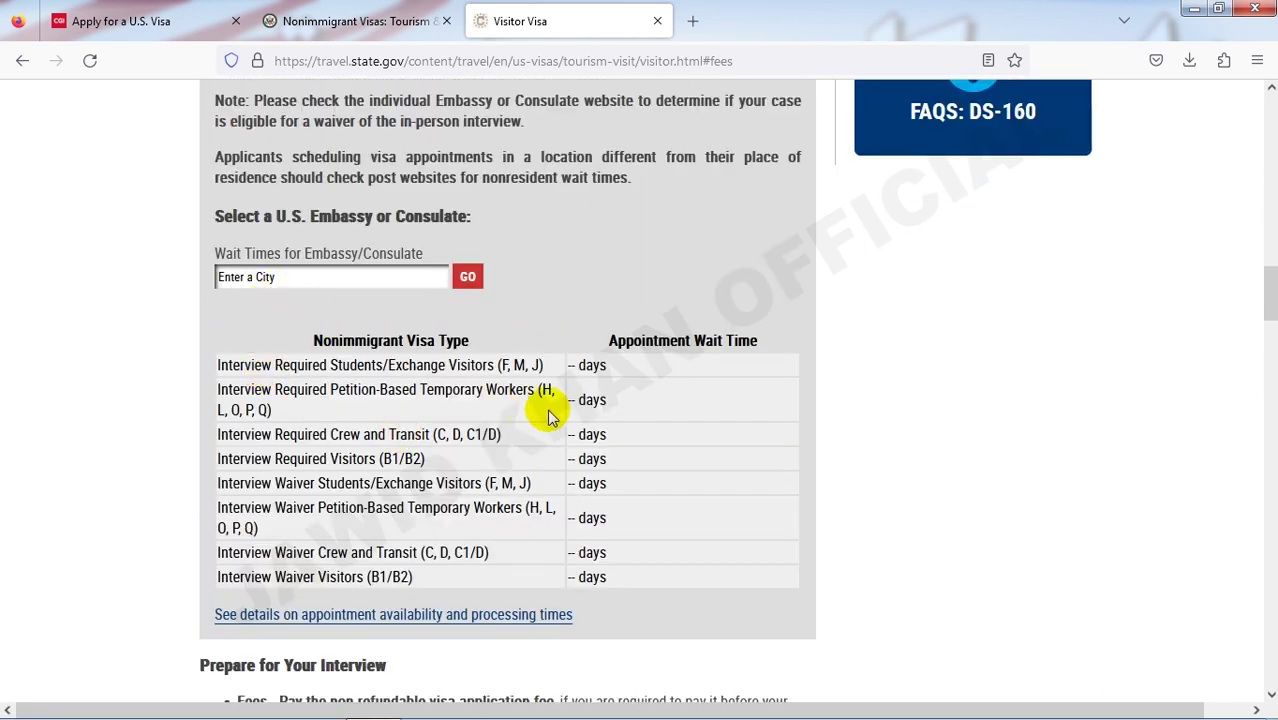
scroll(345, 486, "up", 2)
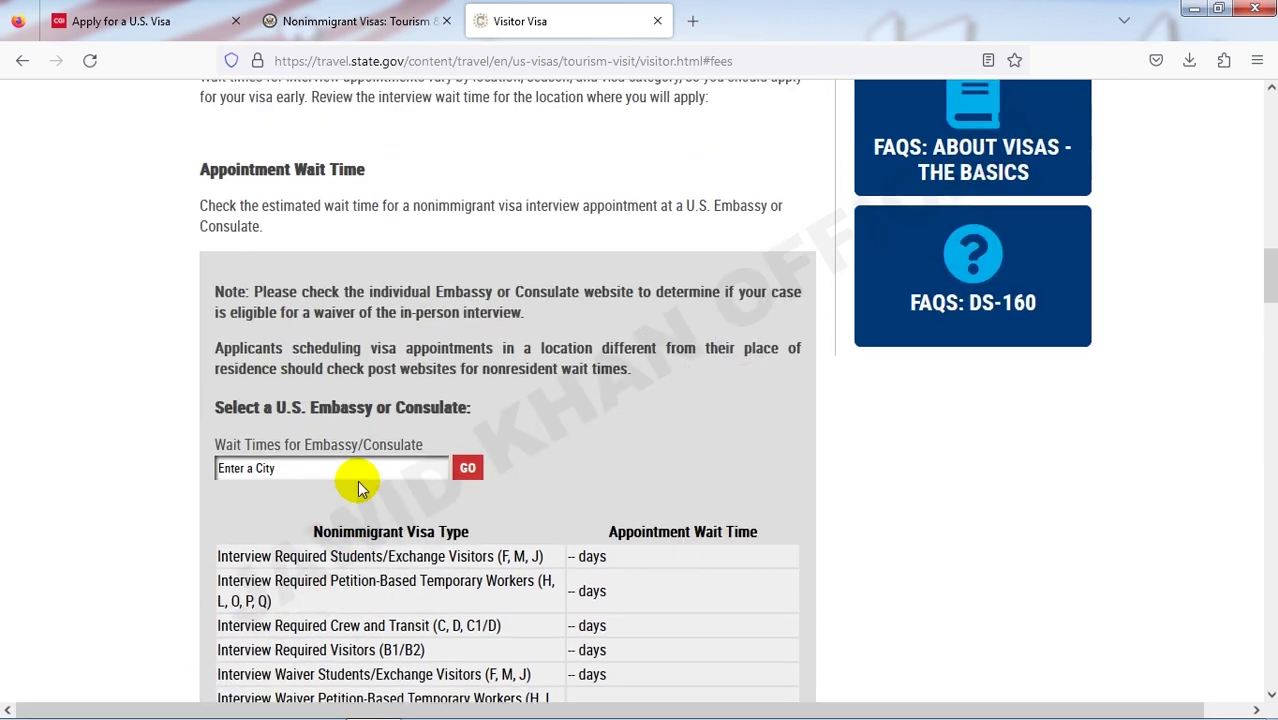
scroll(362, 490, "down", 8)
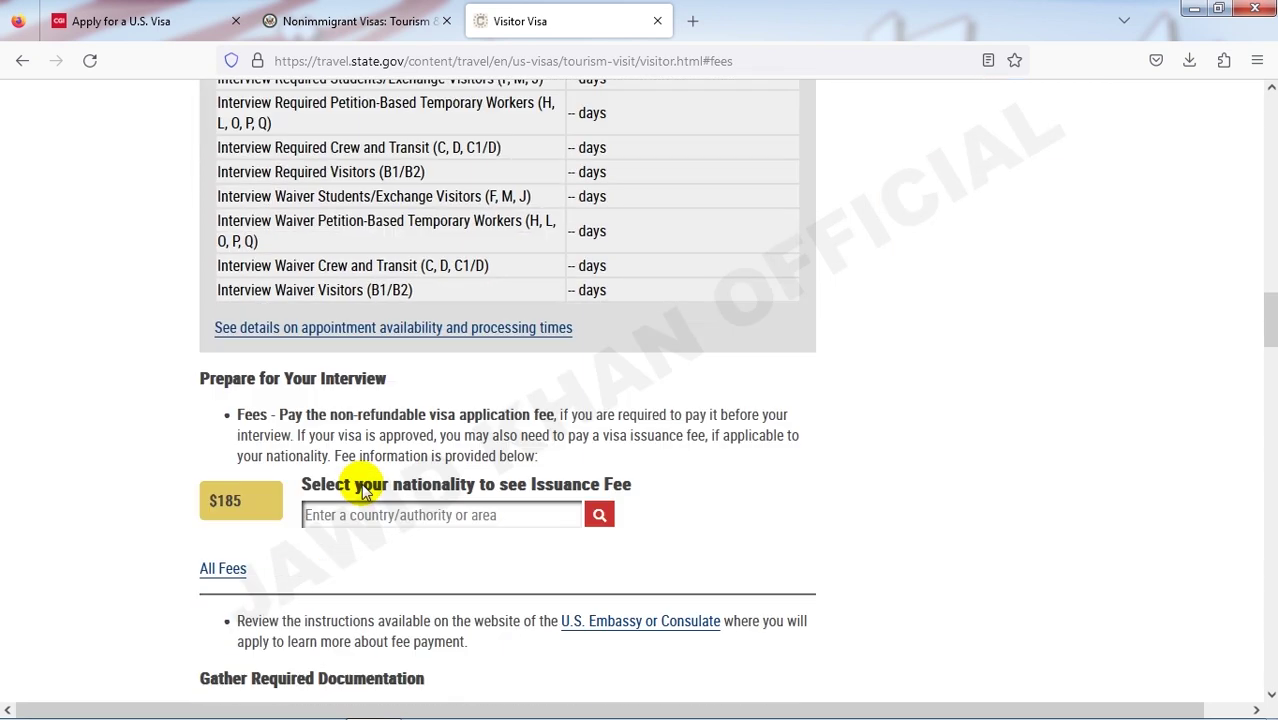
scroll(365, 487, "up", 8)
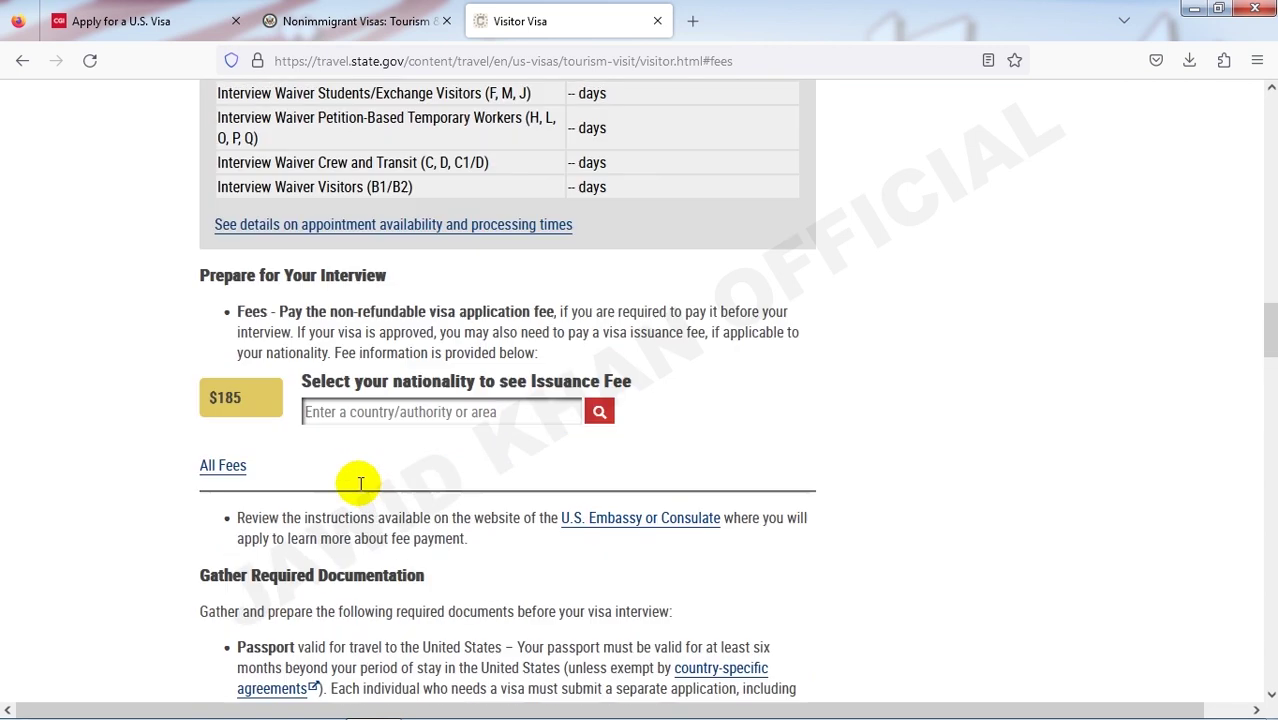
scroll(370, 490, "up", 3)
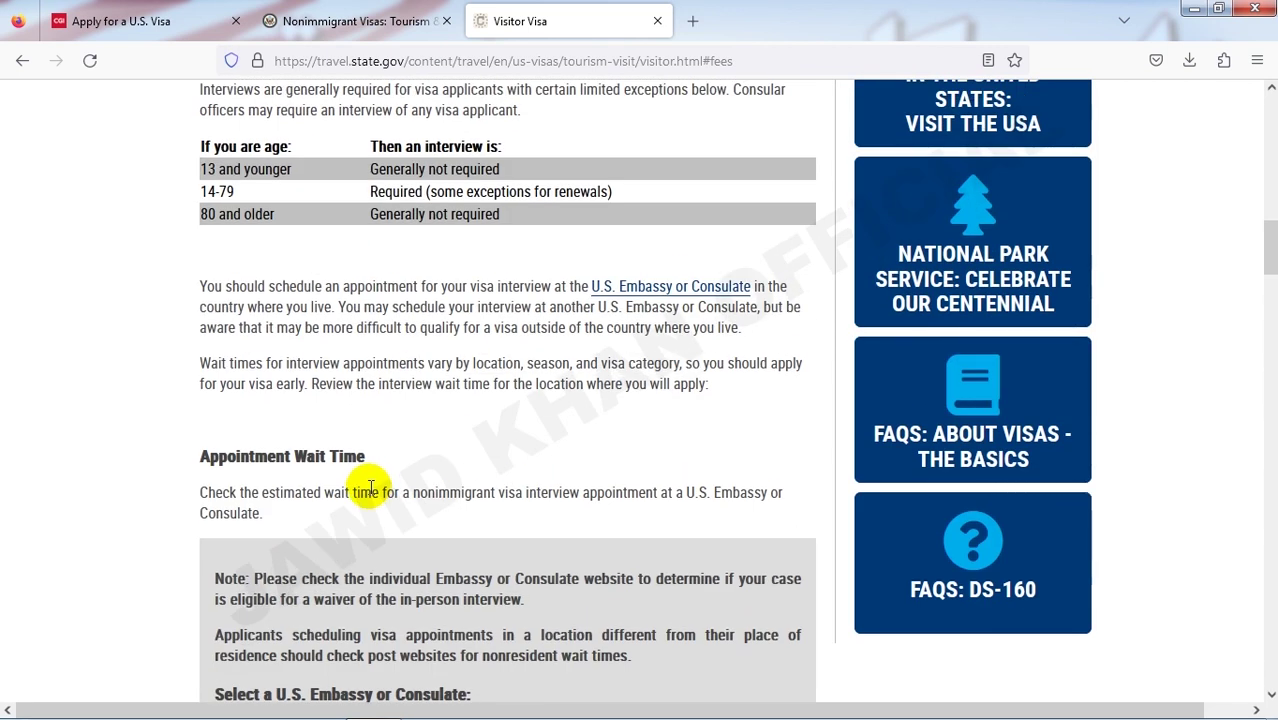
scroll(370, 487, "up", 1)
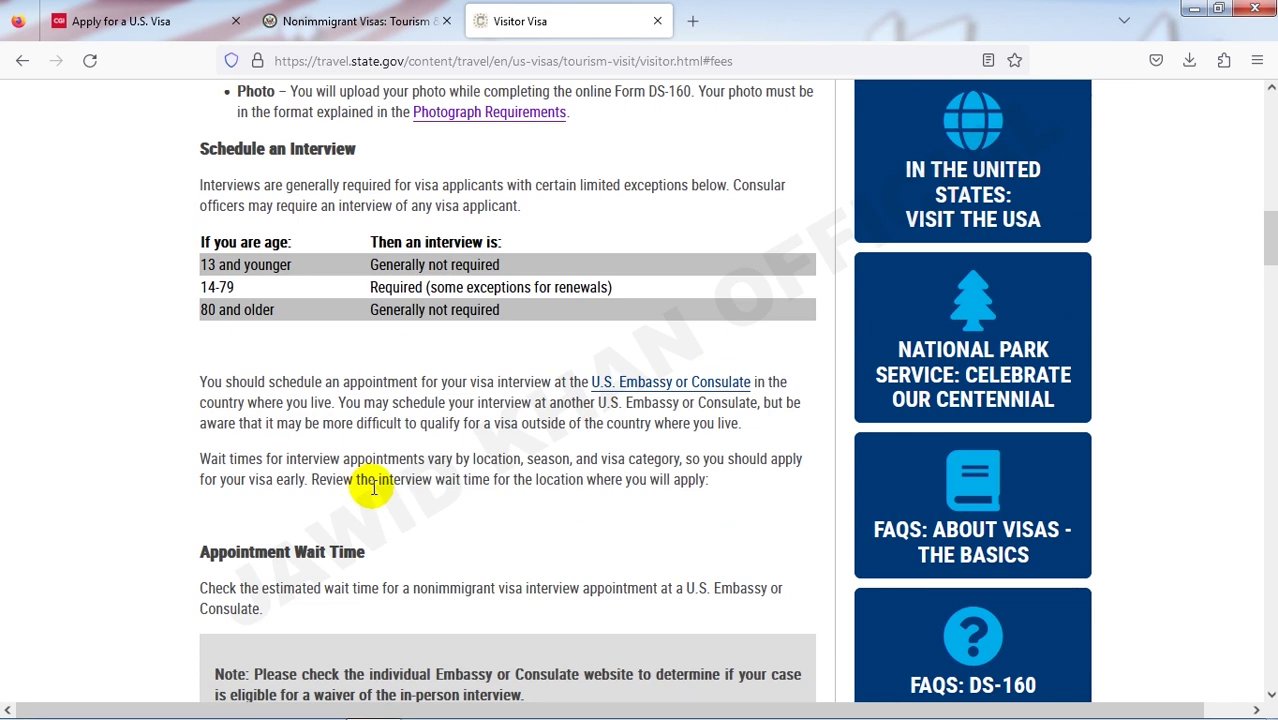
- Scroll to the Complete the Online Visa Application section with the Form DS-160 link
scroll(373, 487, "up", 3)
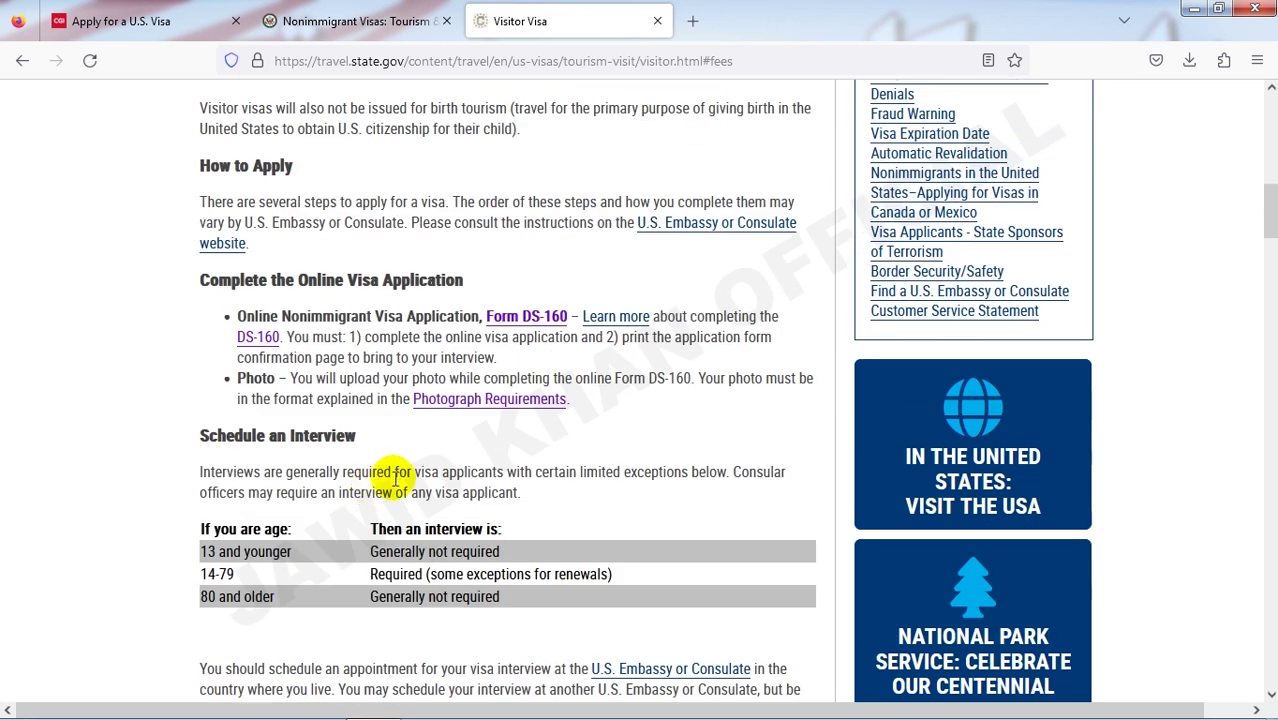
scroll(421, 430, "down", 6)
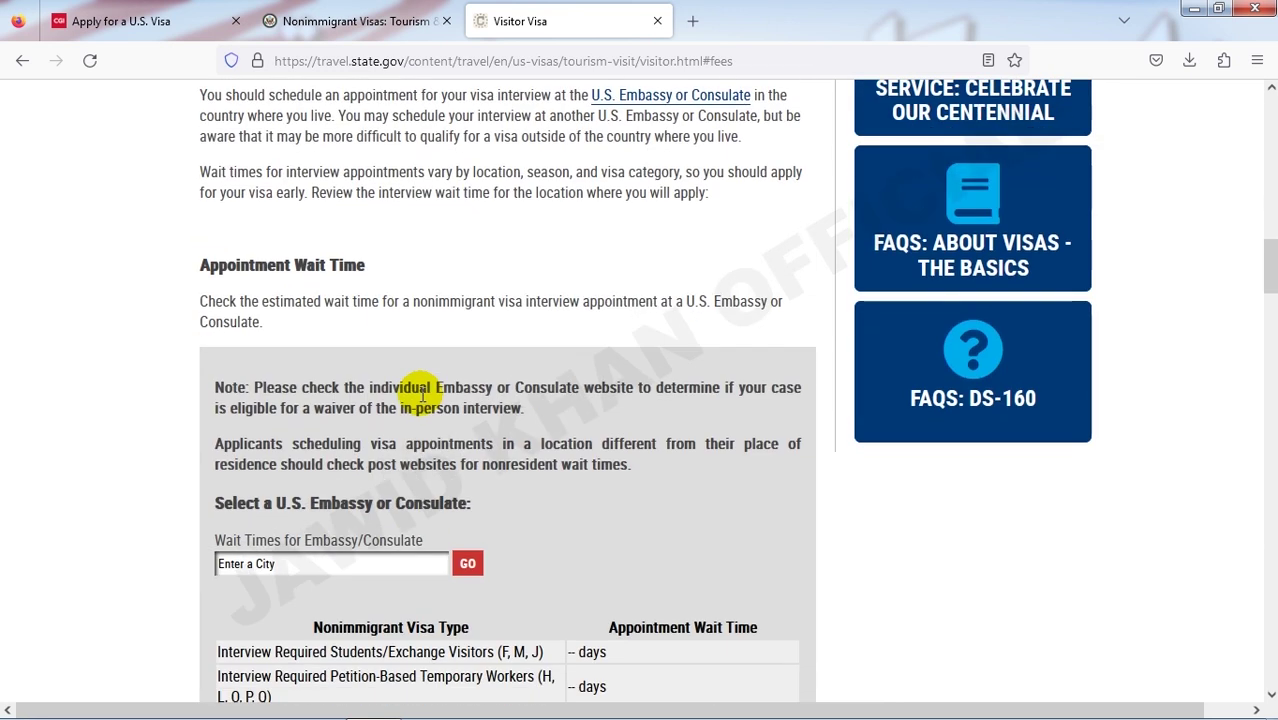
scroll(422, 396, "down", 5)
scroll(424, 400, "up", 3)
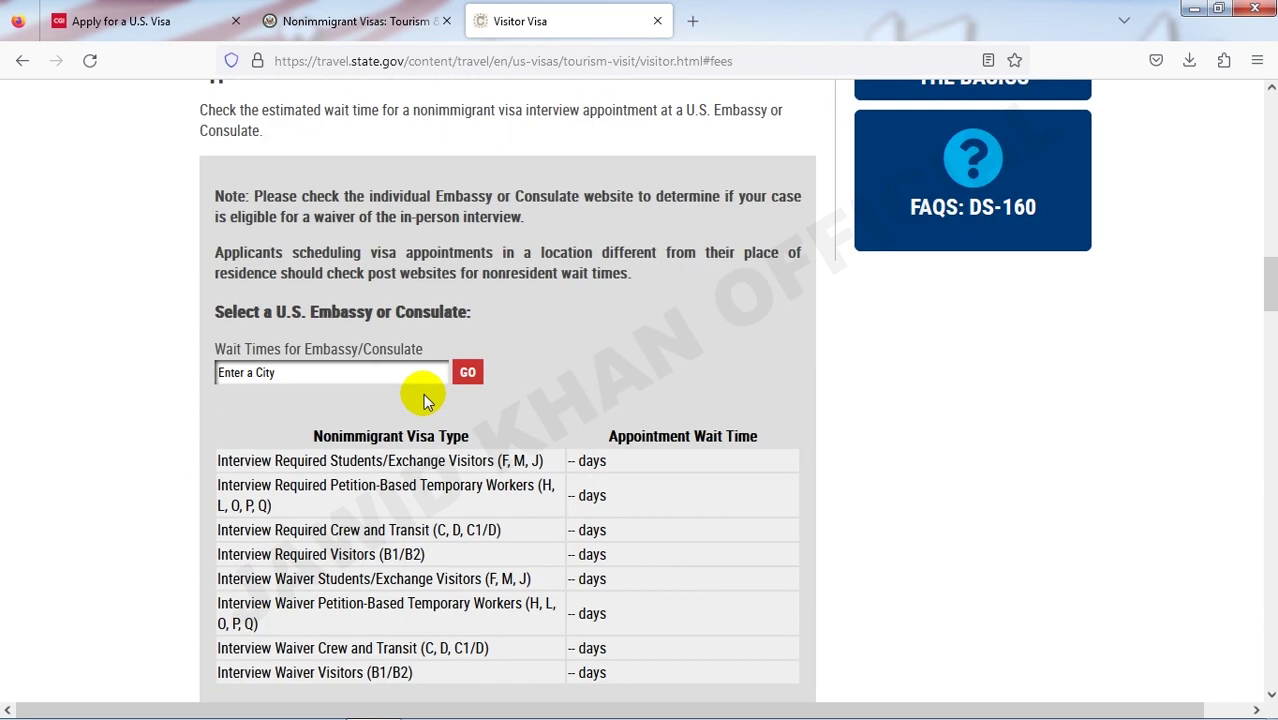
scroll(423, 398, "up", 1)
scroll(422, 400, "down", 5)
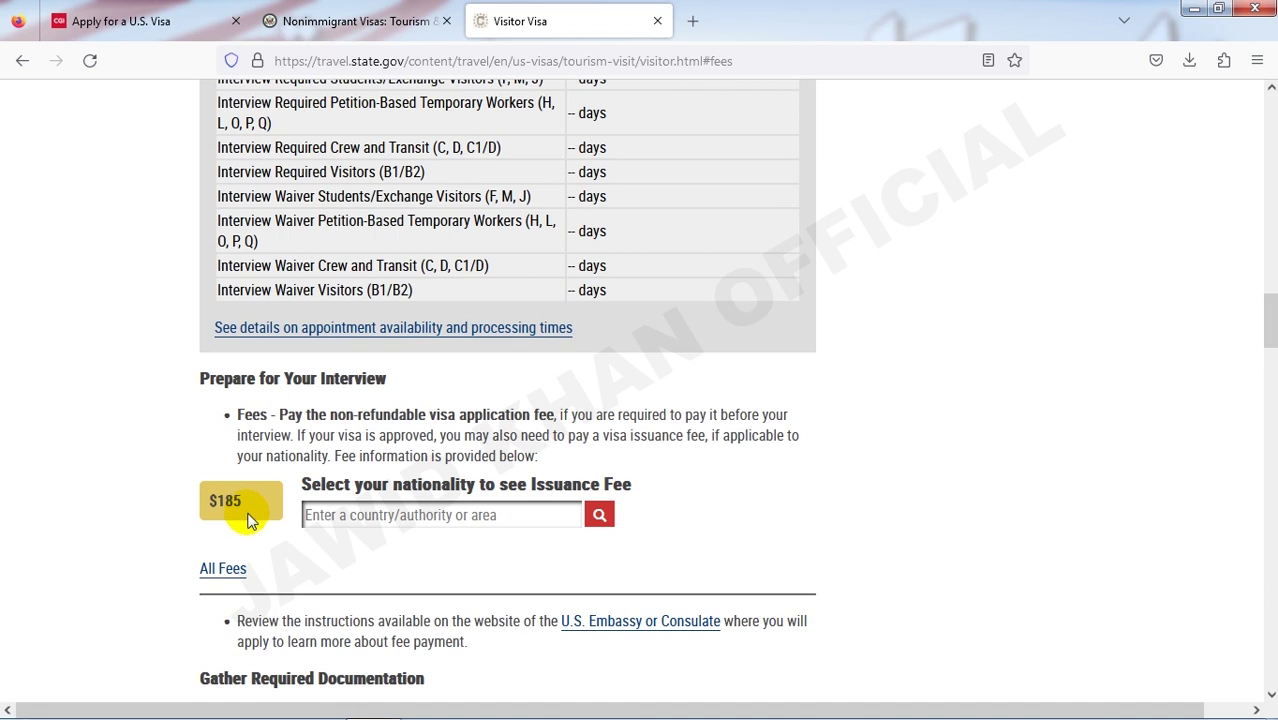
scroll(251, 505, "down", 3)
scroll(372, 505, "up", 10)
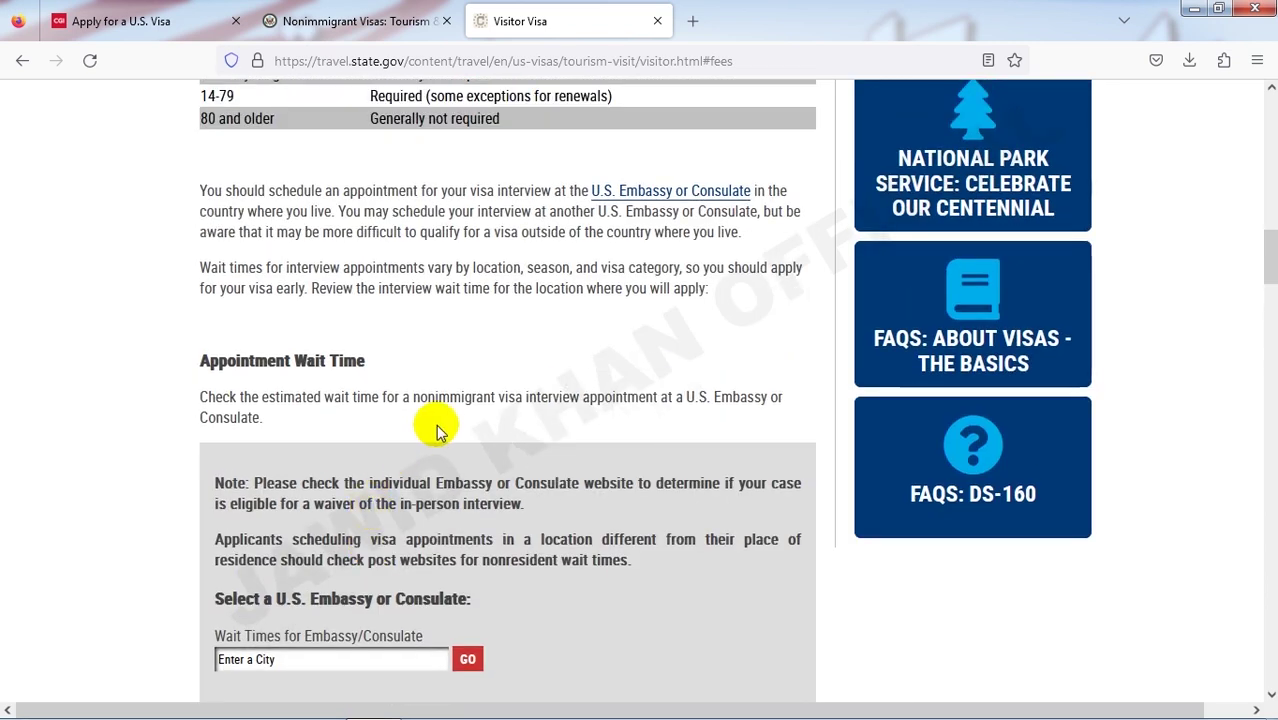
scroll(440, 428, "up", 10)
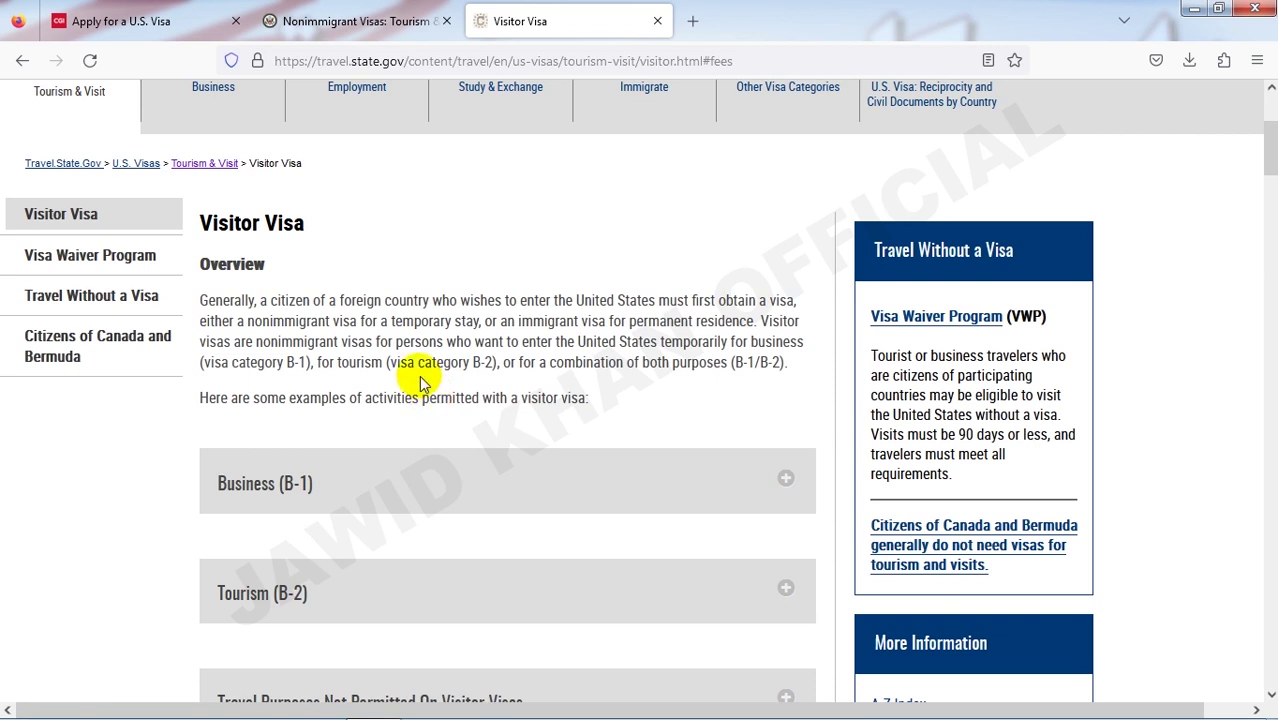
scroll(421, 381, "up", 3)
scroll(422, 380, "down", 3)
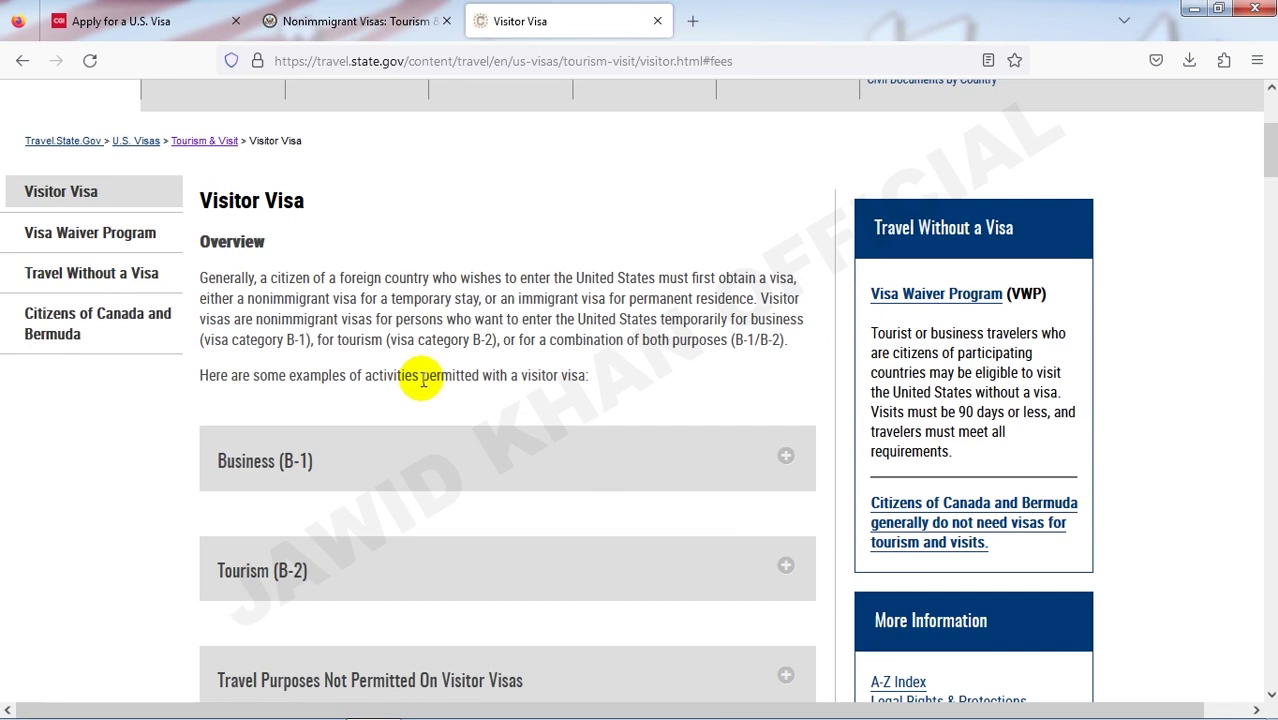
scroll(430, 370, "down", 10)
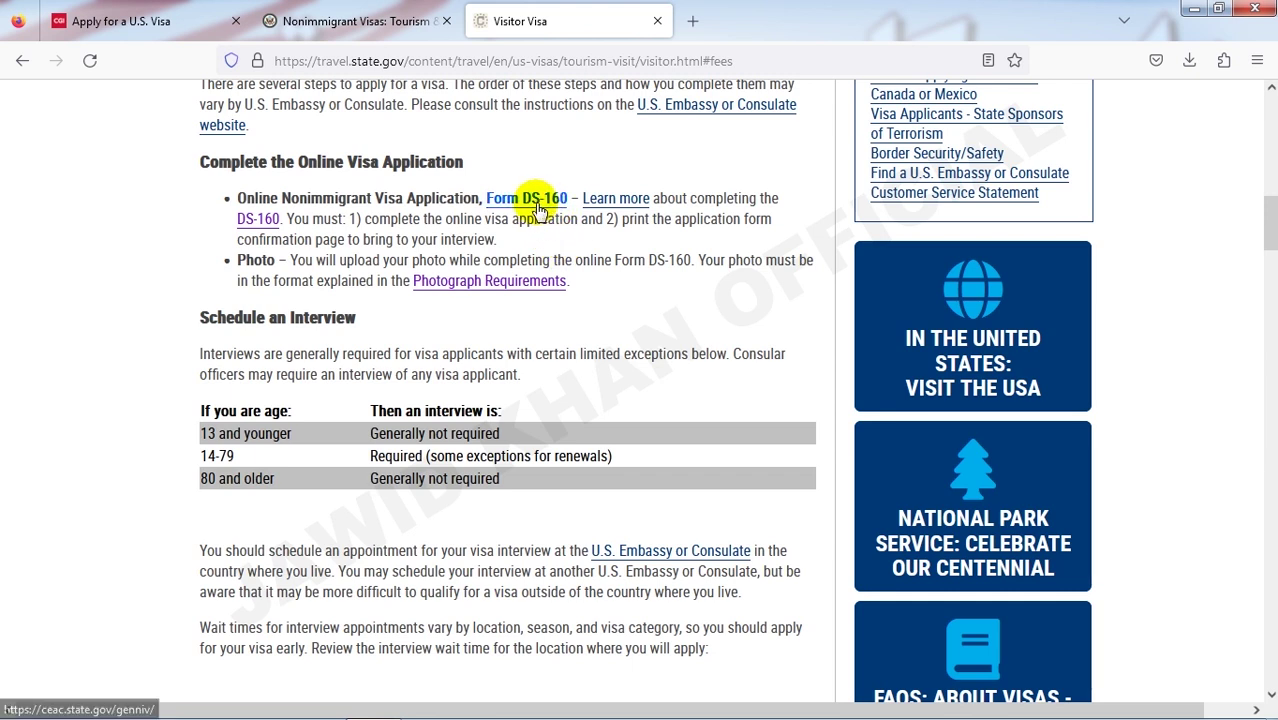
- Follow the Form DS-160 link to the CEAC Apply For a Nonimmigrant Visa page, leaving the location unselected
left_click(535, 203)
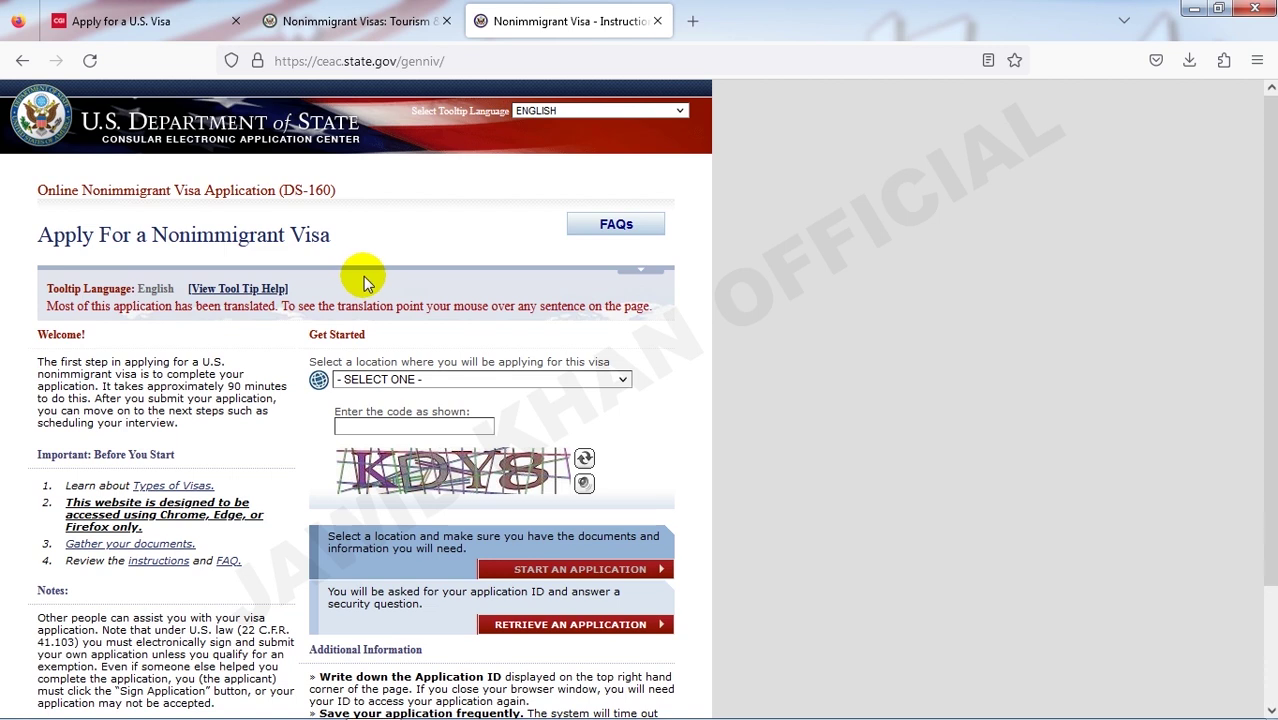
scroll(367, 283, "down", 2)
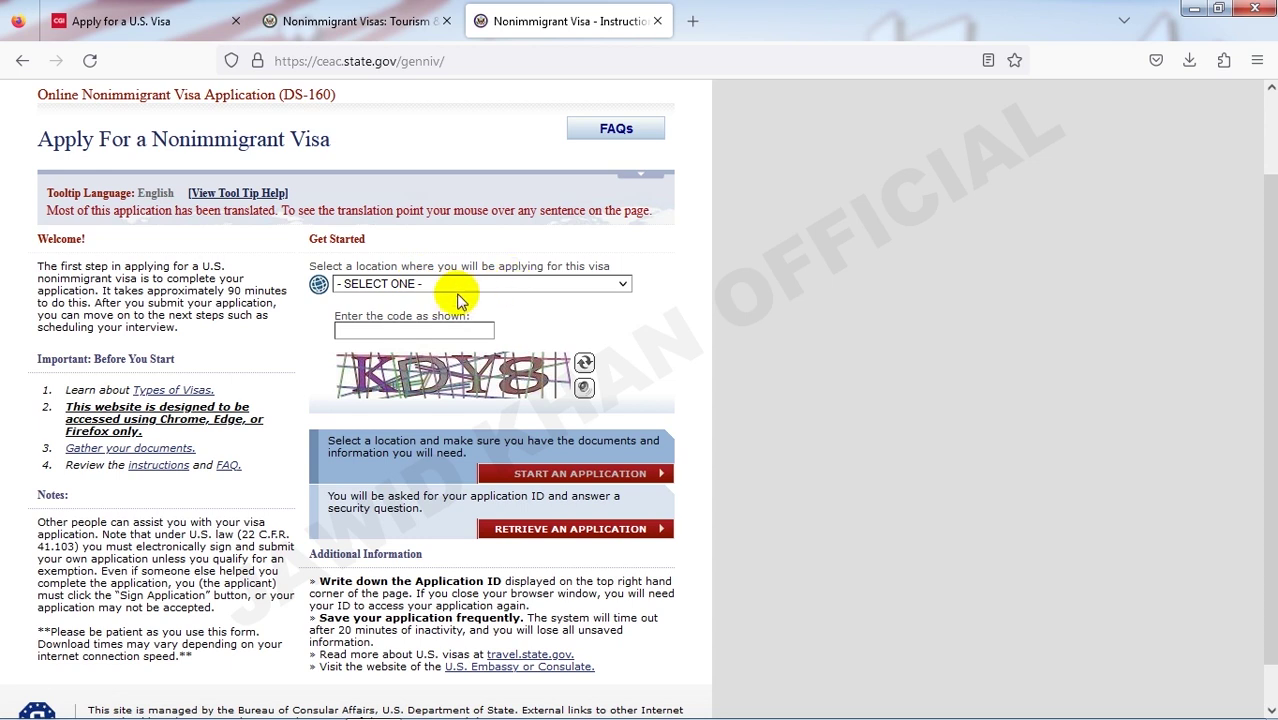
left_click(402, 286)
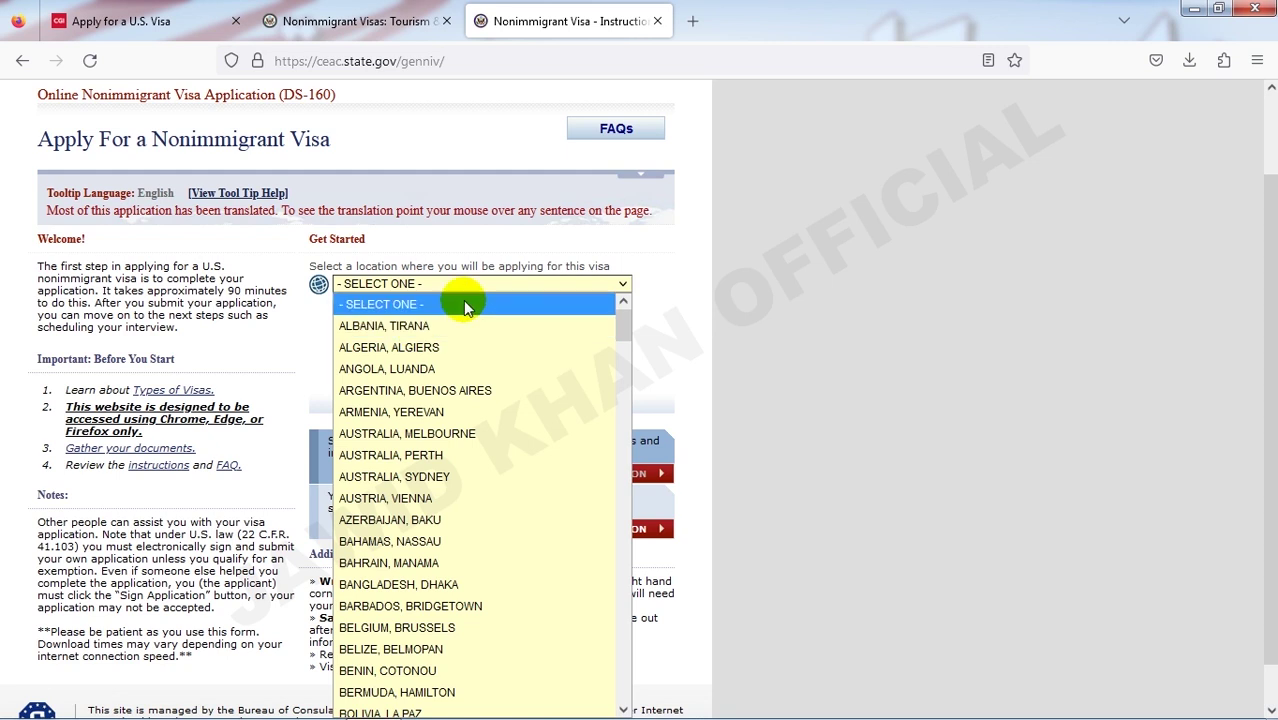
left_click(689, 339)
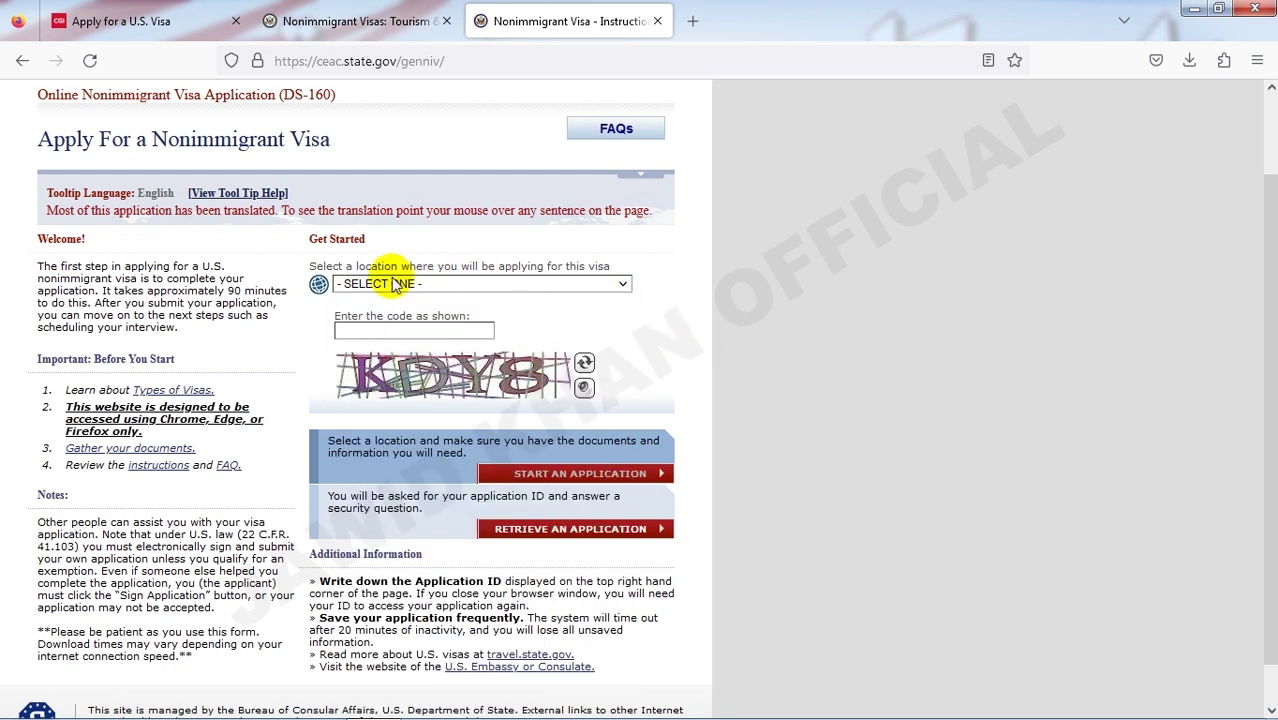
scroll(388, 300, "up", 1)
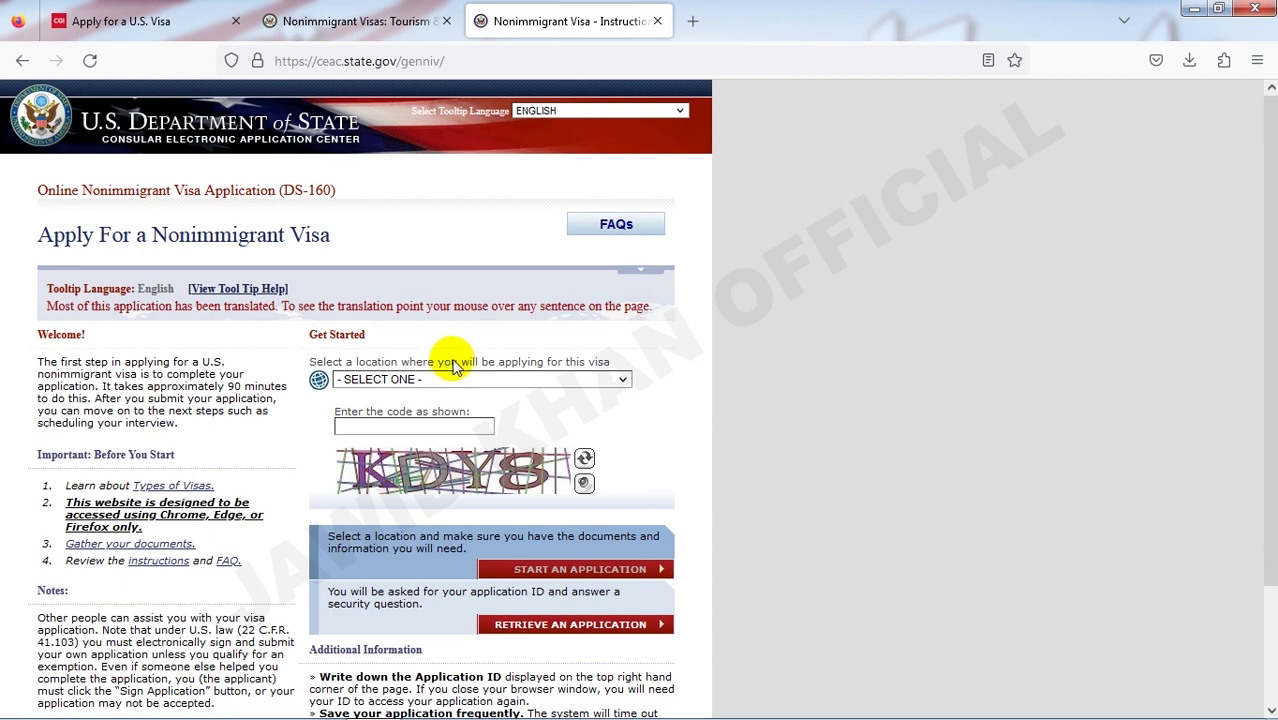
mouse_move(320, 380)
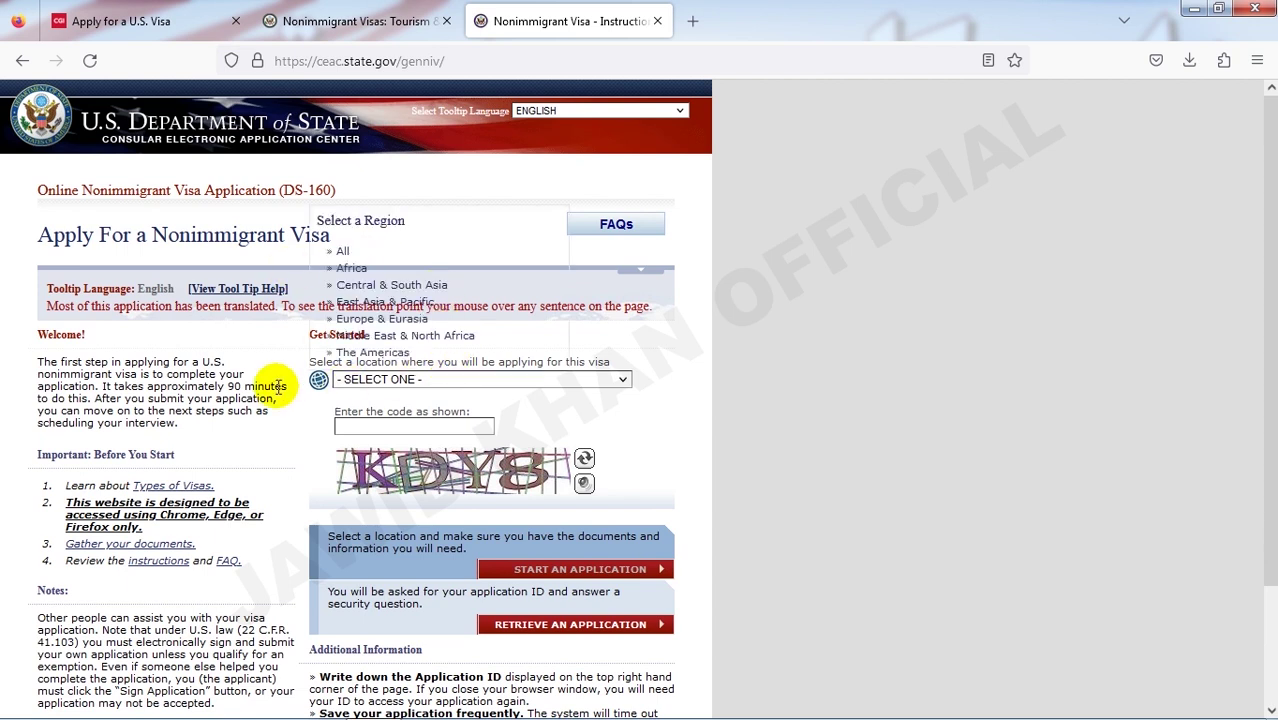
- Set the application location to INDIA, NEW DELHI
left_click(458, 382)
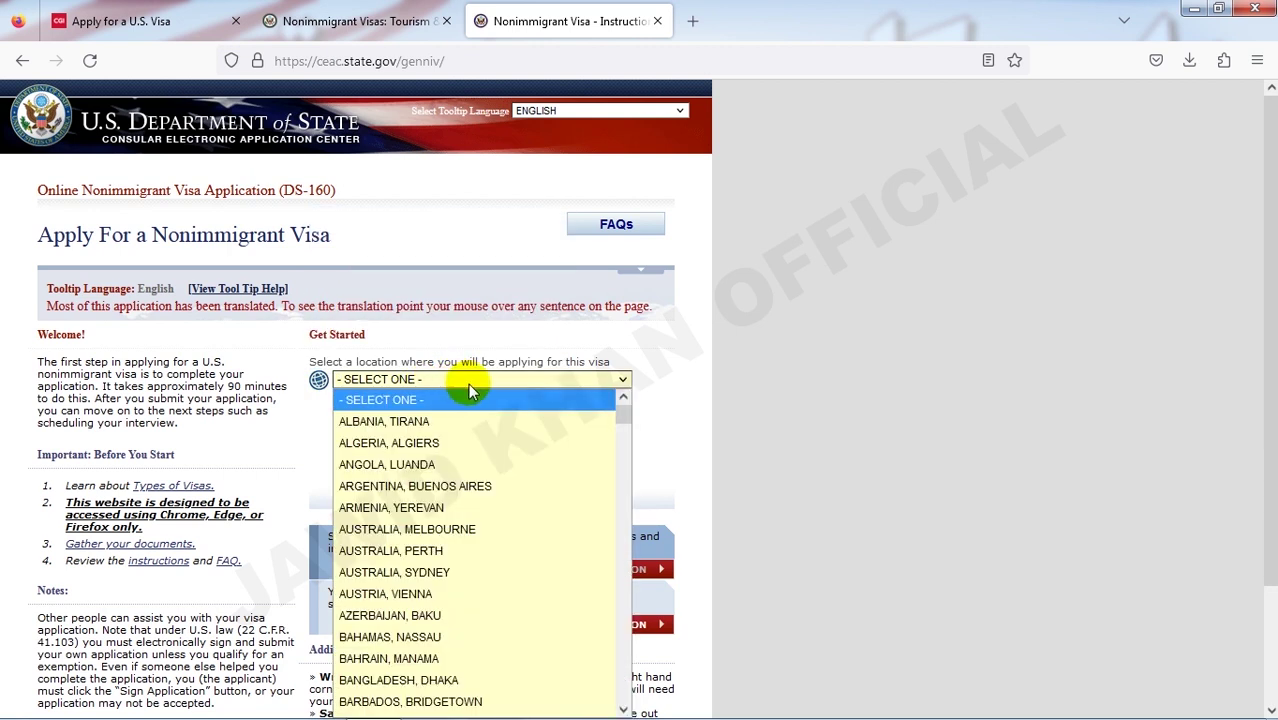
key("i")
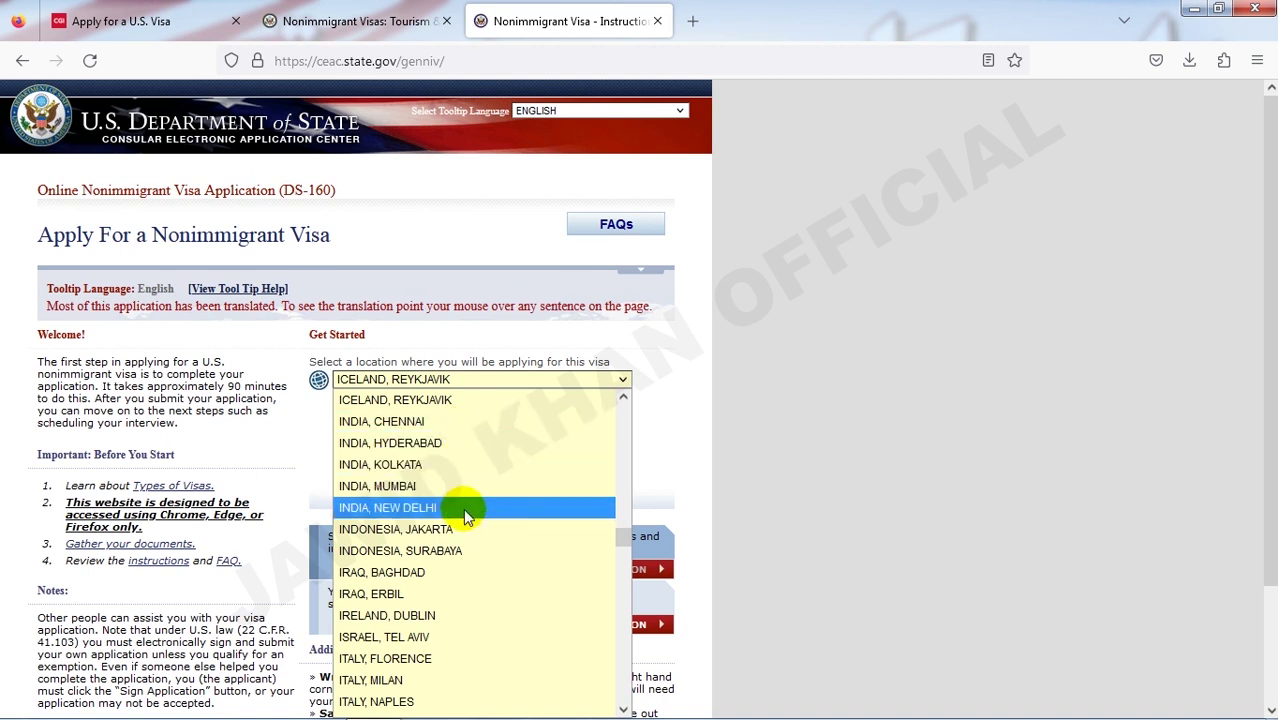
left_click(383, 510)
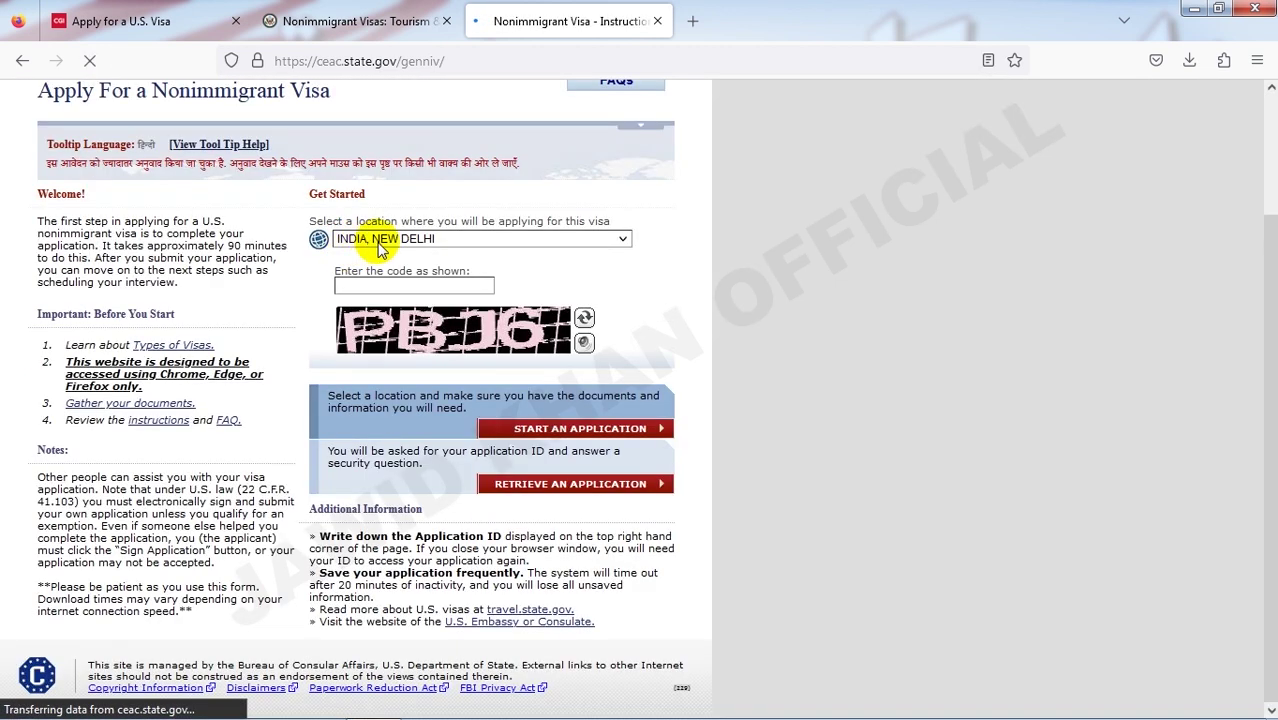
- Enter the displayed security code in the code box
left_click(379, 282)
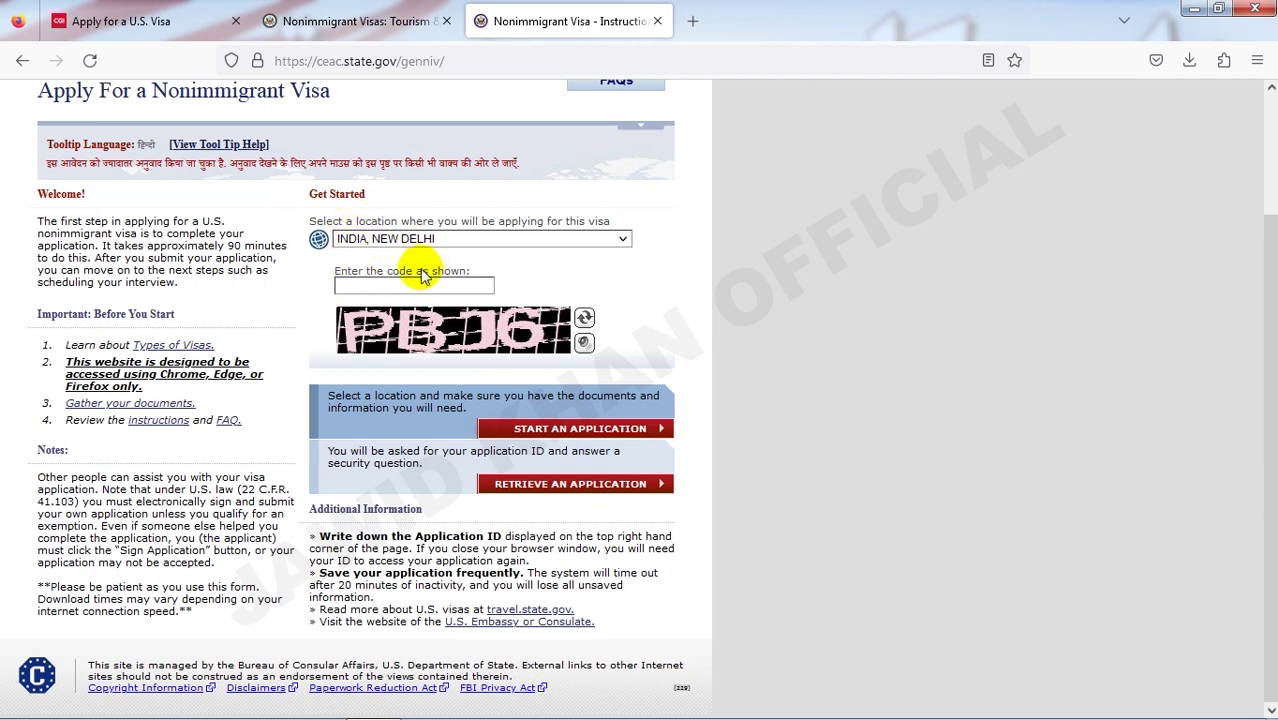
left_click(357, 286)
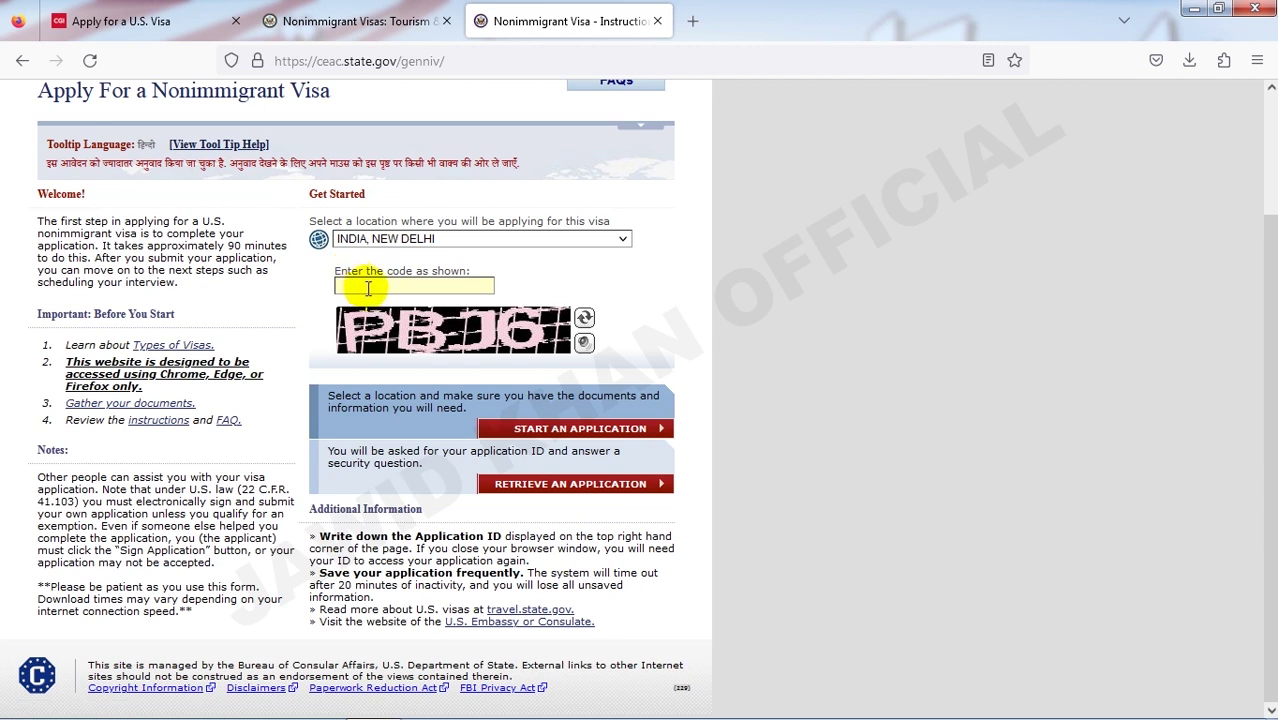
type("PBJ6")
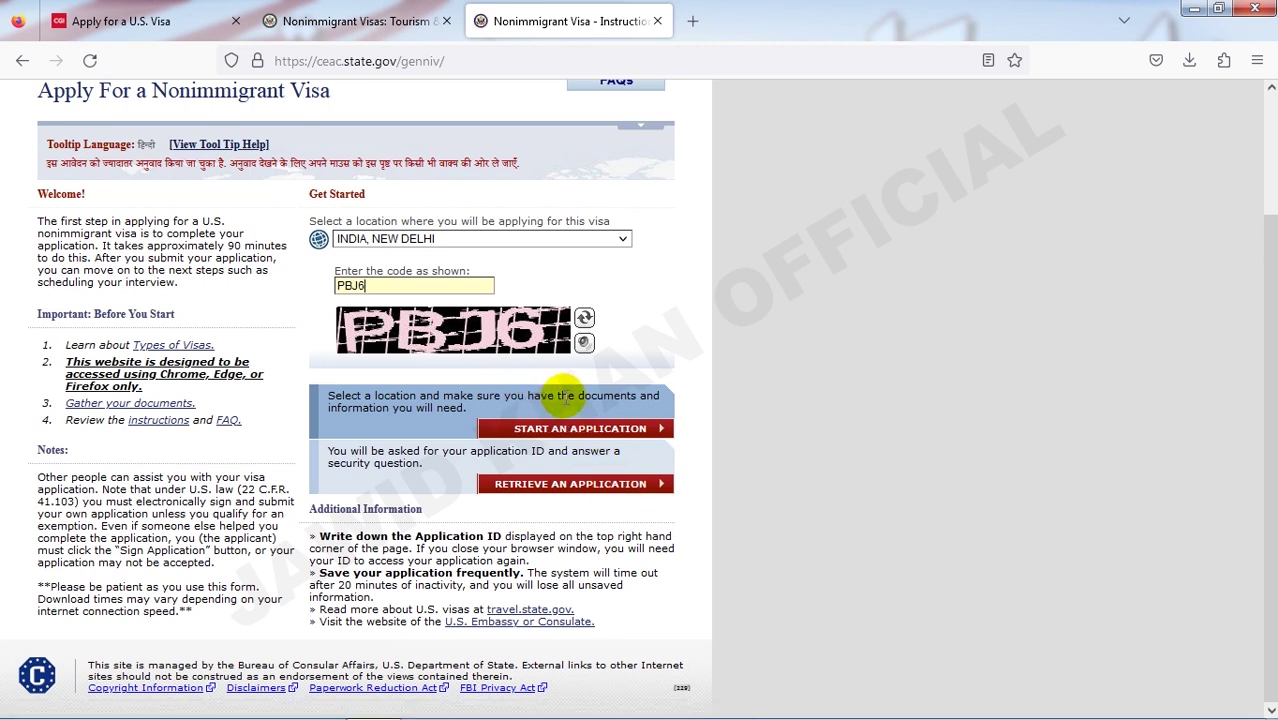
- Start a new DS-160 application and scroll through the Computer Fraud and Abuse Act notices
left_click(565, 432)
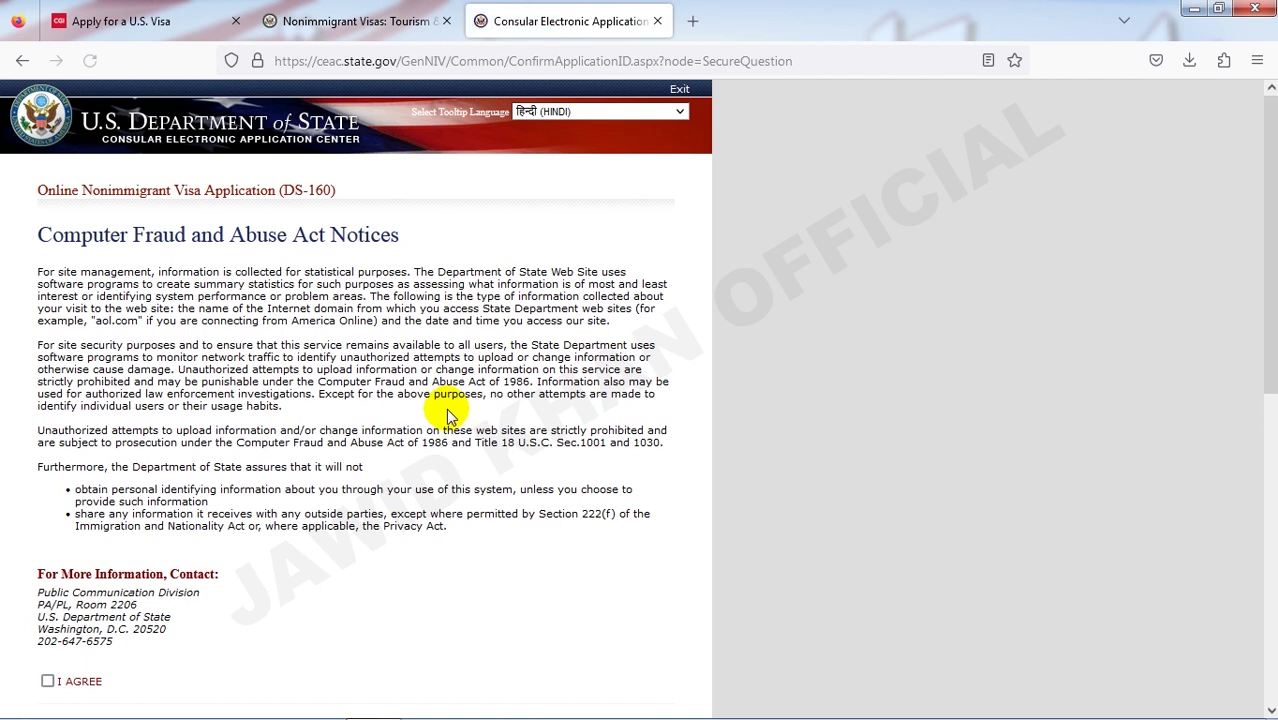
scroll(452, 412, "down", 1)
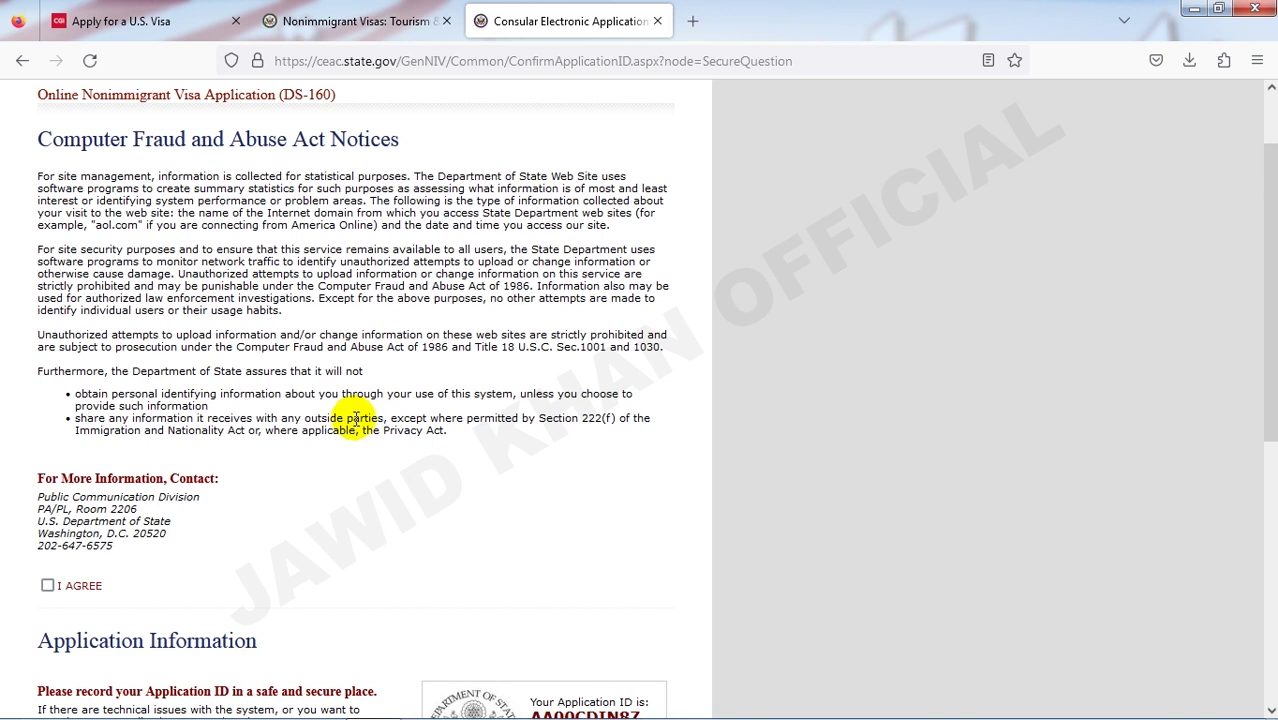
scroll(357, 418, "down", 2)
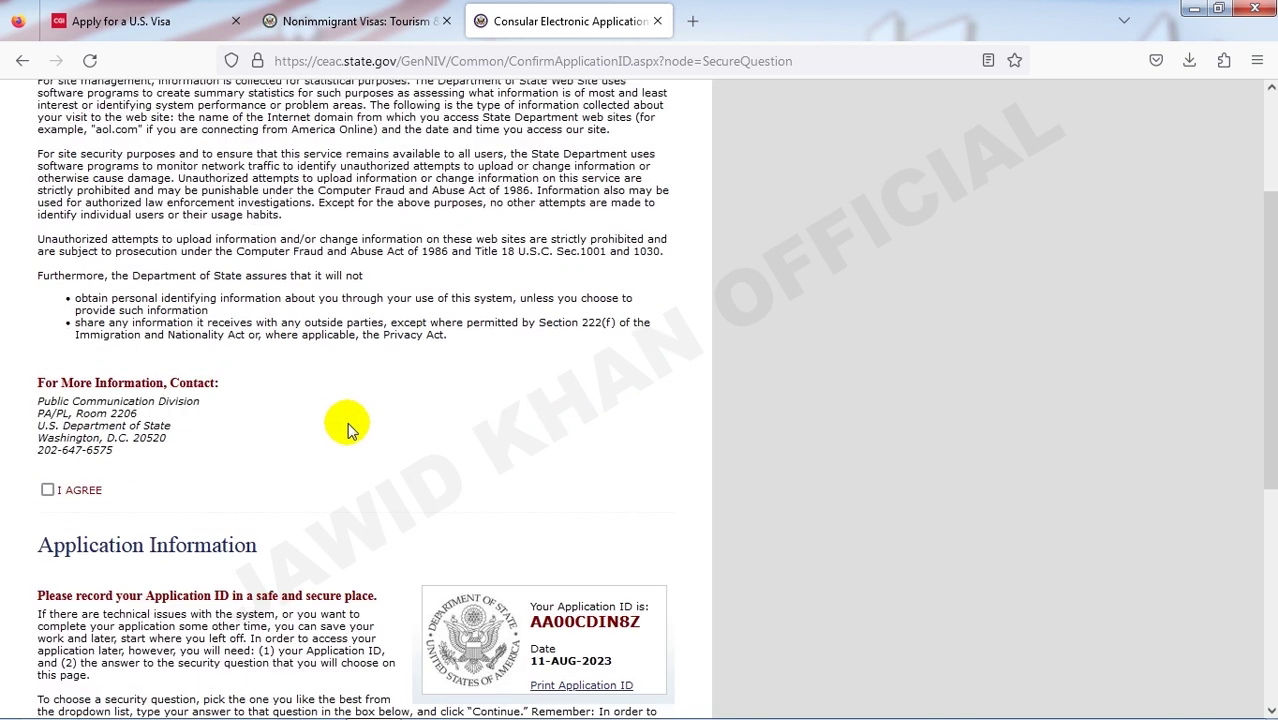
- Tick I AGREE to accept the Computer Fraud and Abuse Act notices
left_click(49, 490)
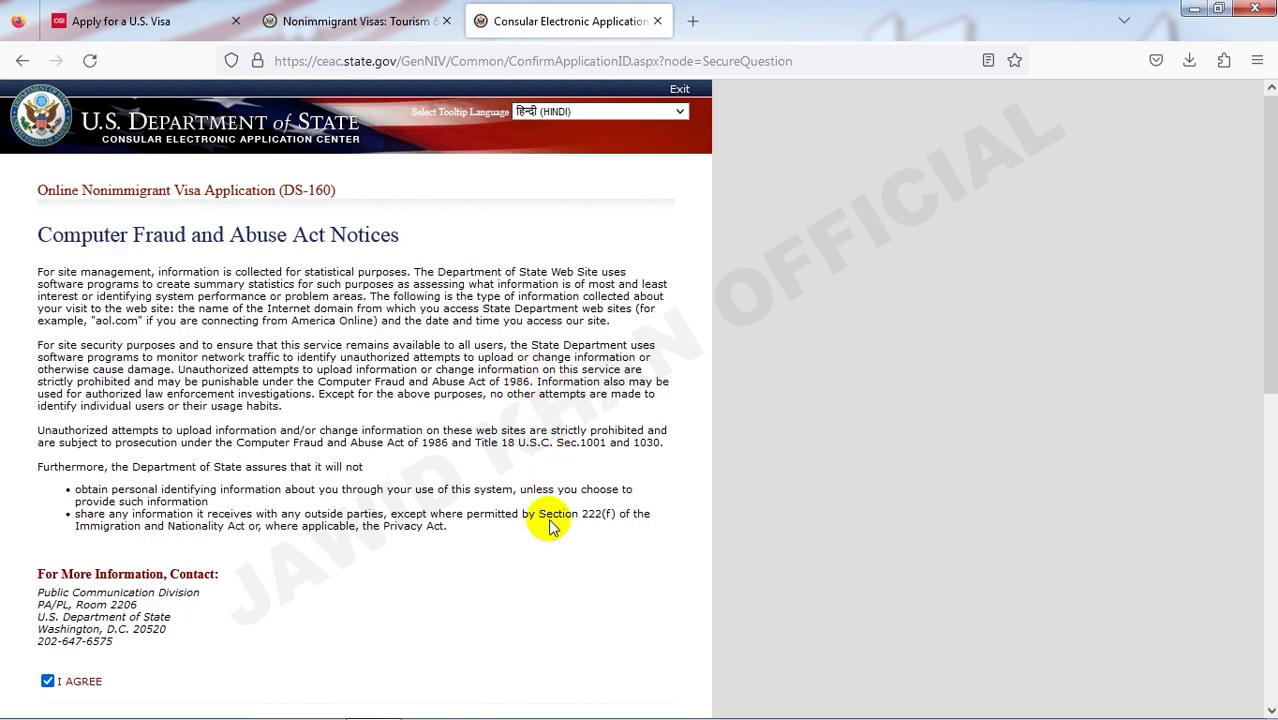
scroll(563, 553, "down", 5)
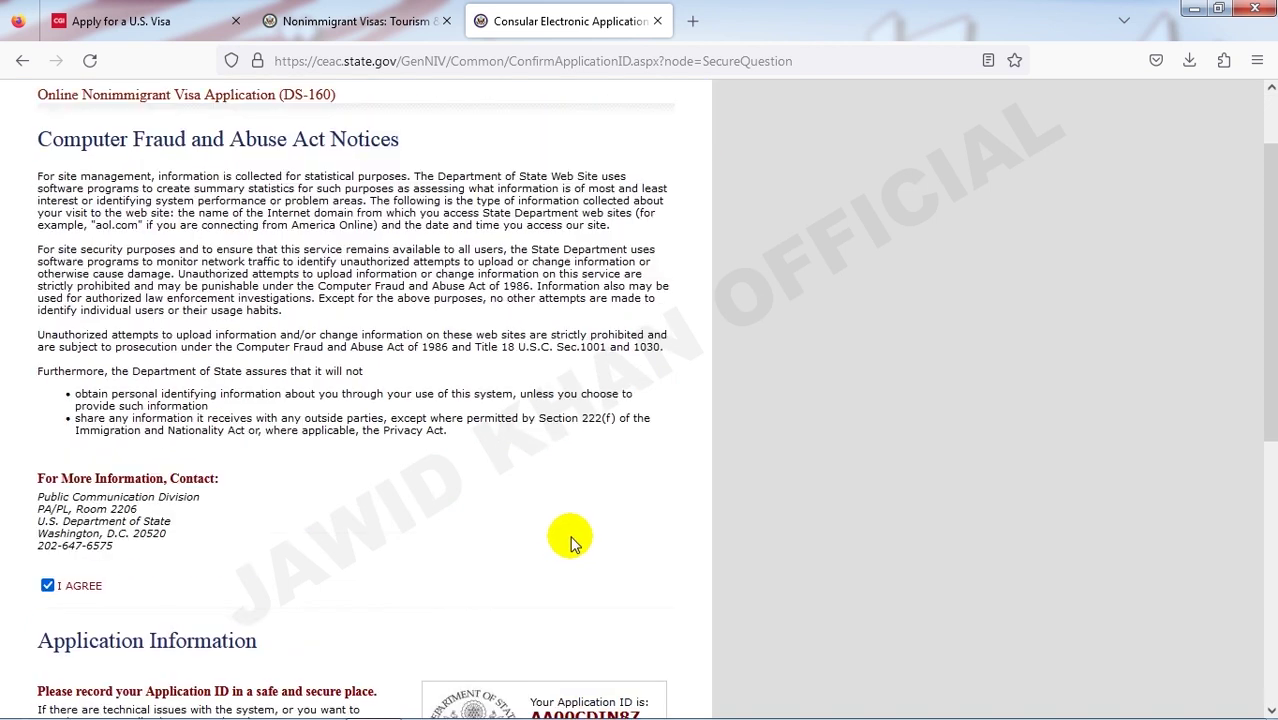
scroll(573, 540, "down", 4)
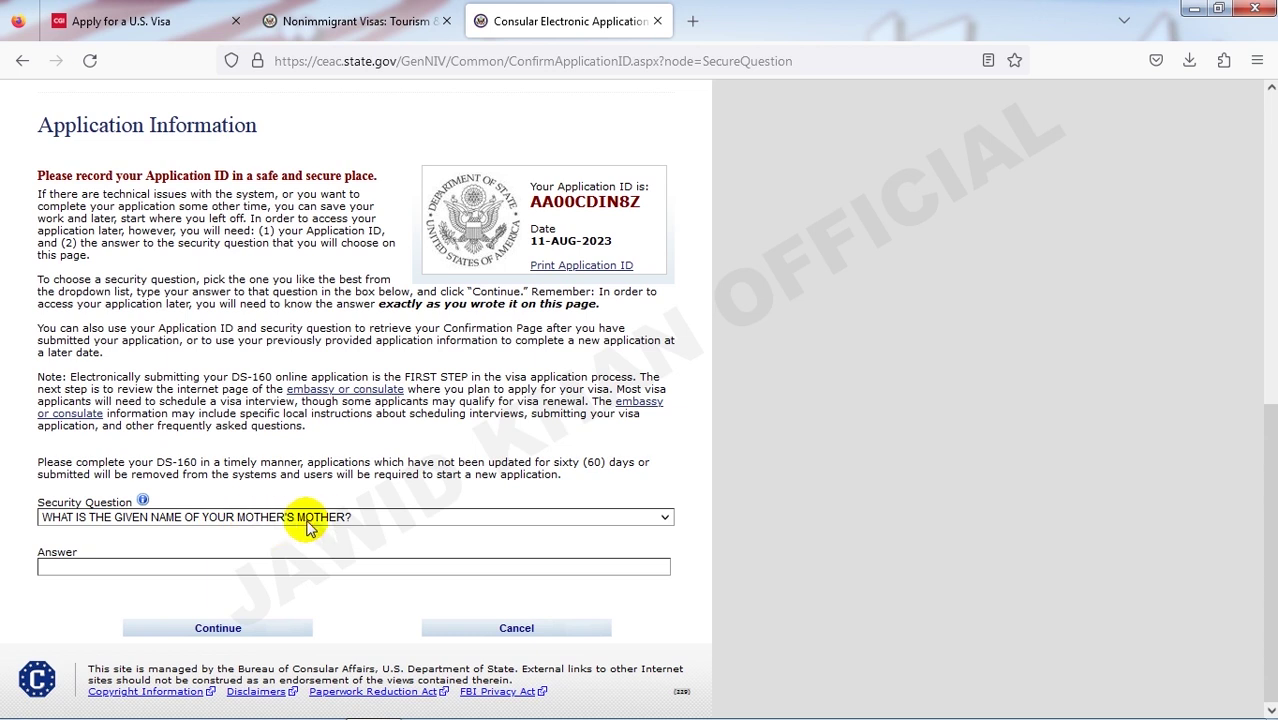
- Choose the father's father security question, enter its answer, and continue
left_click(355, 517)
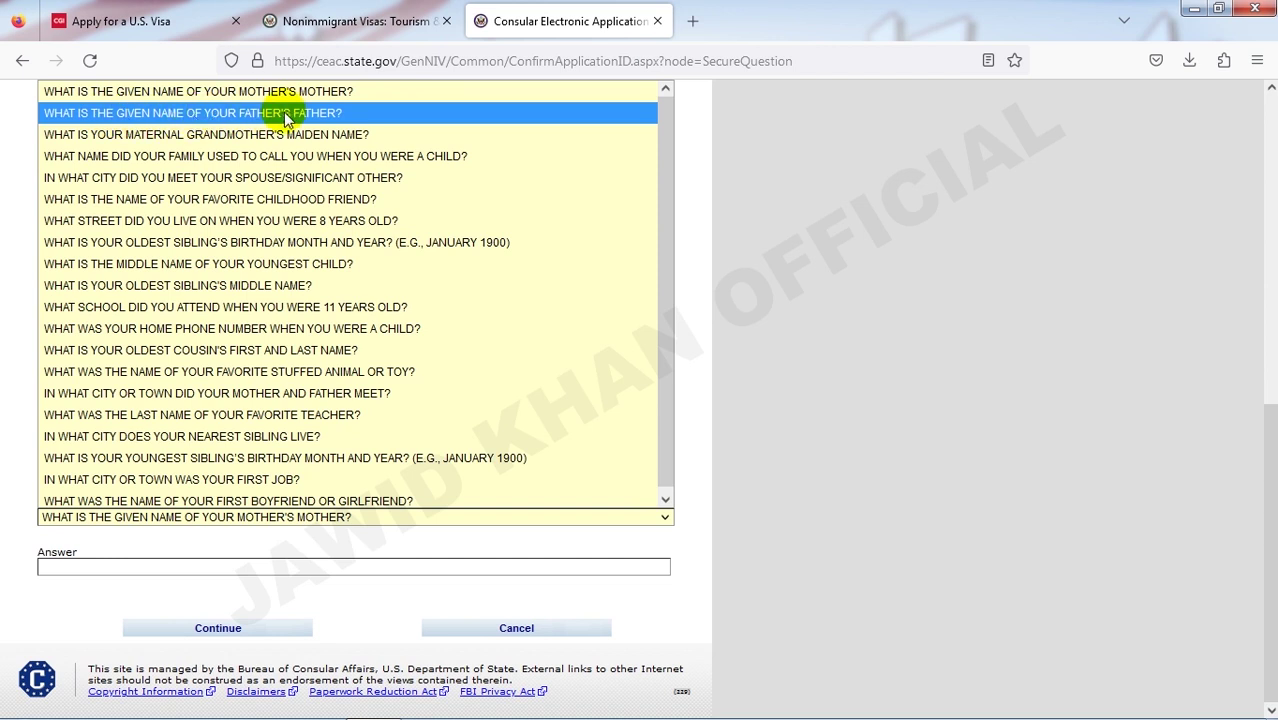
left_click(287, 117)
left_click(145, 567)
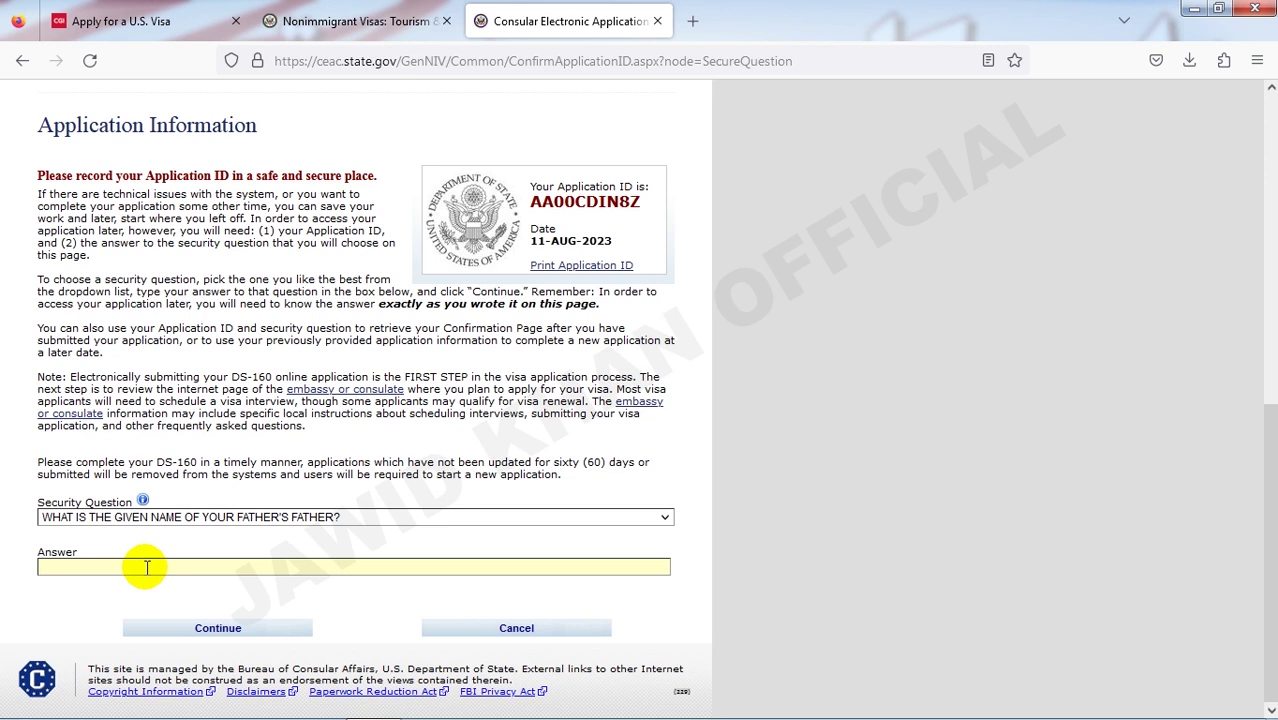
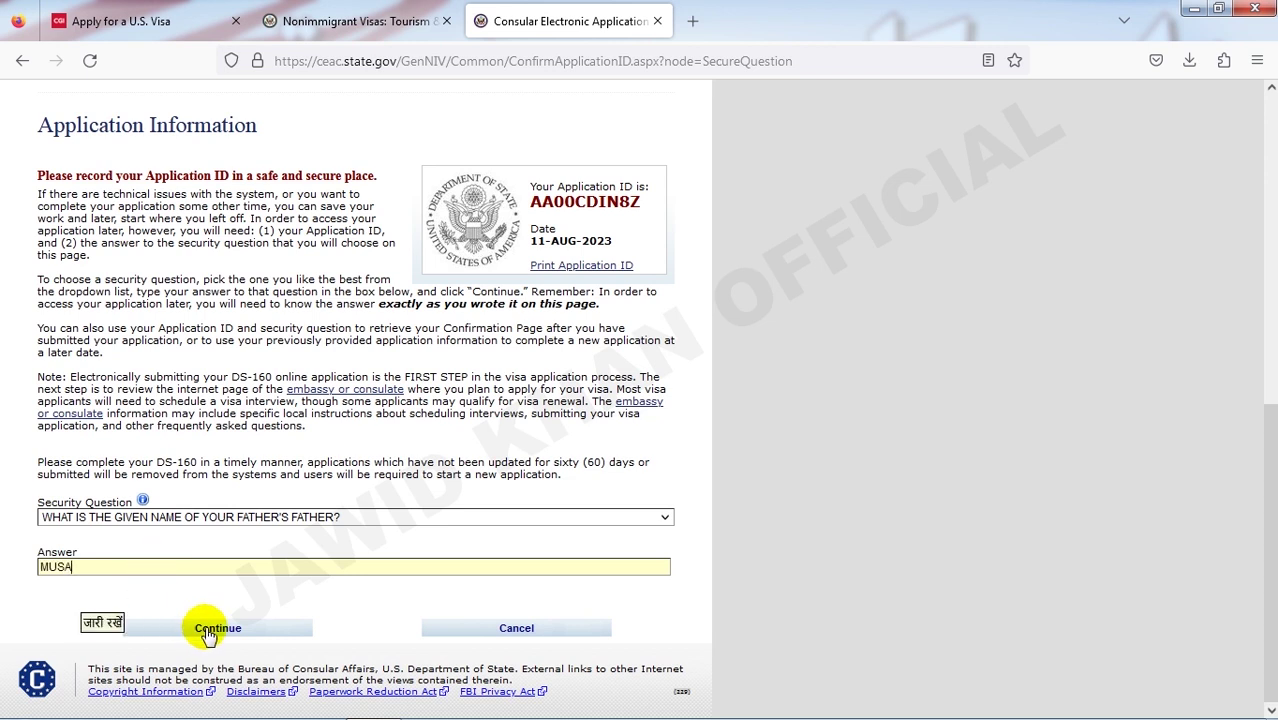
left_click(210, 628)
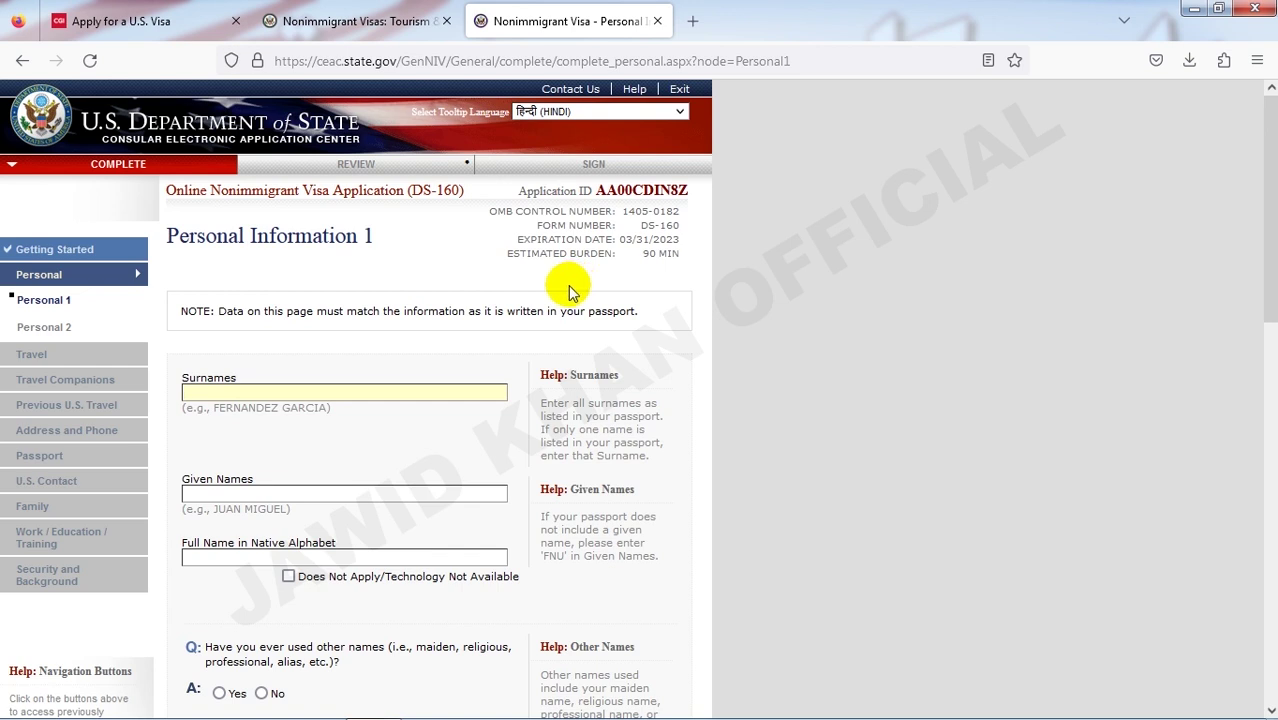
- Fill in the surname and given names from the browser's saved suggestions
scroll(452, 286, "down", 2)
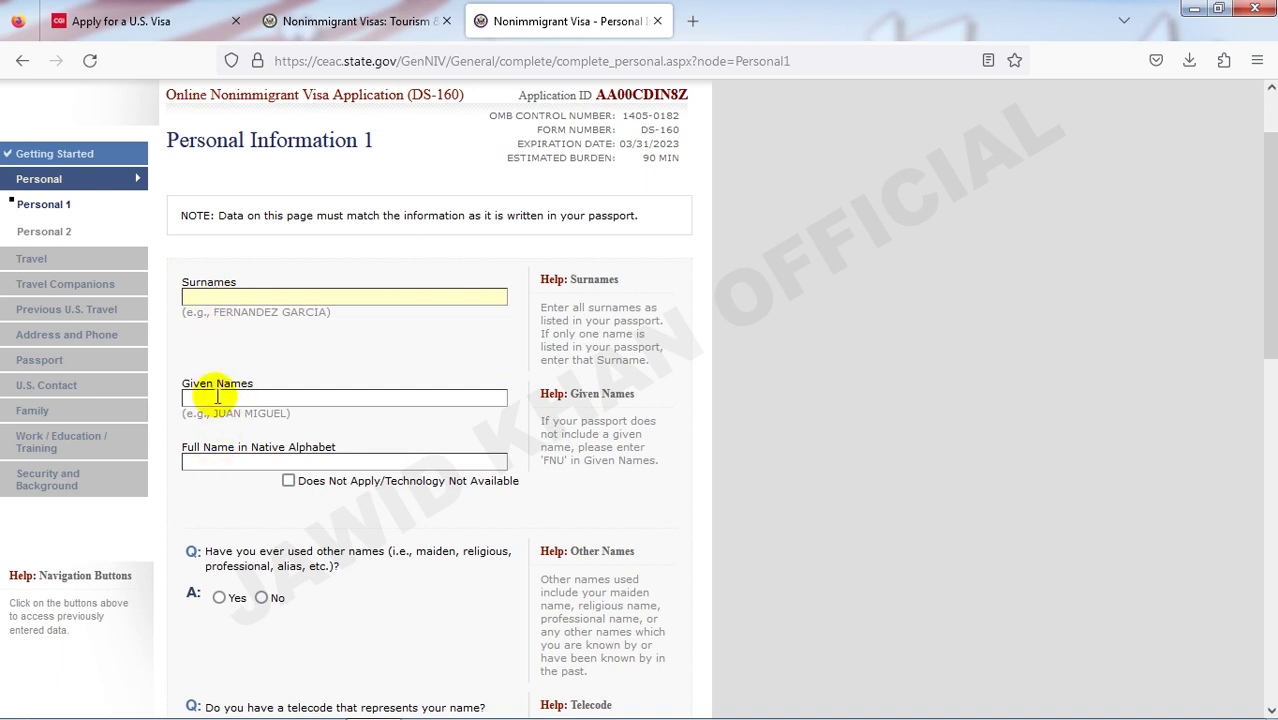
left_click(200, 296)
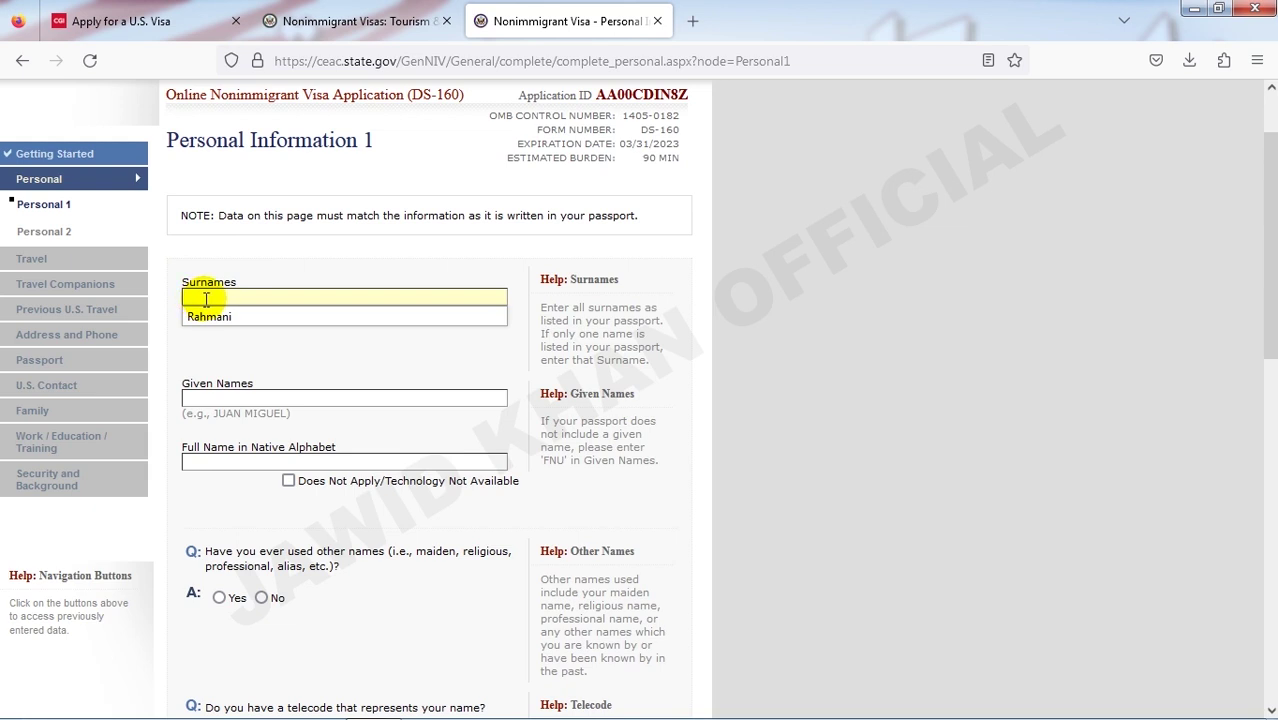
left_click(228, 296)
left_click(228, 294)
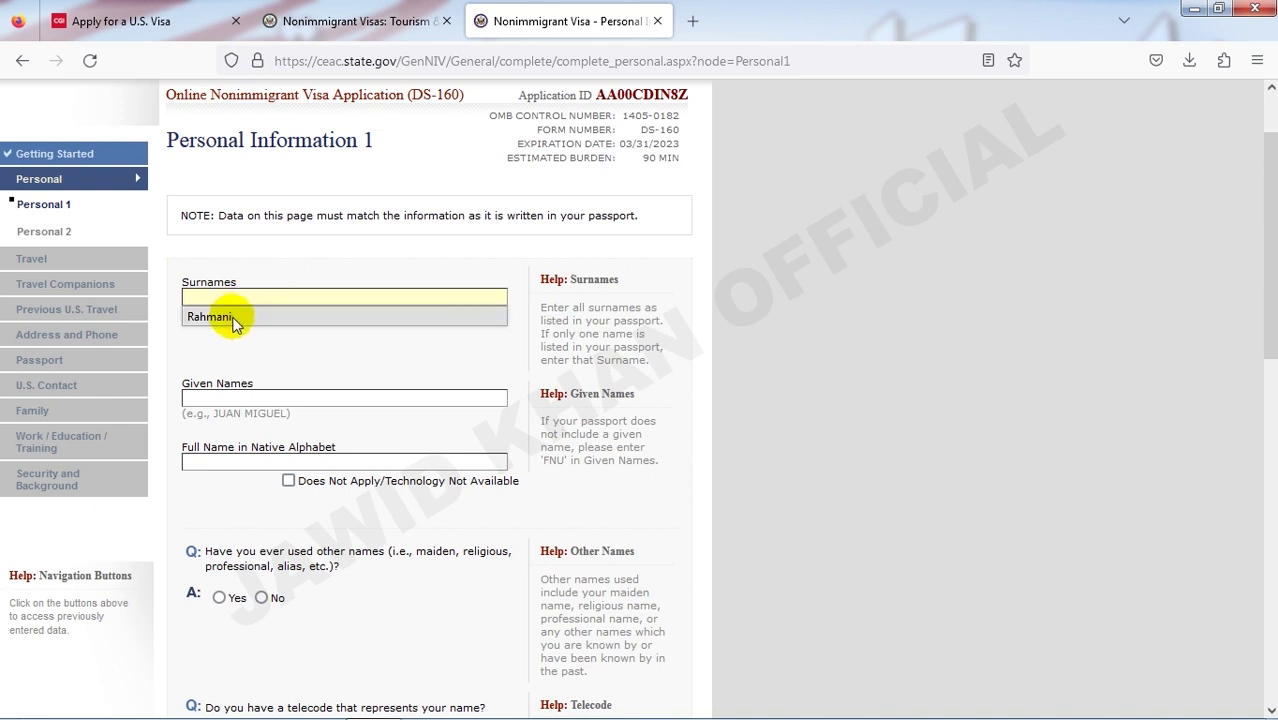
left_click(233, 320)
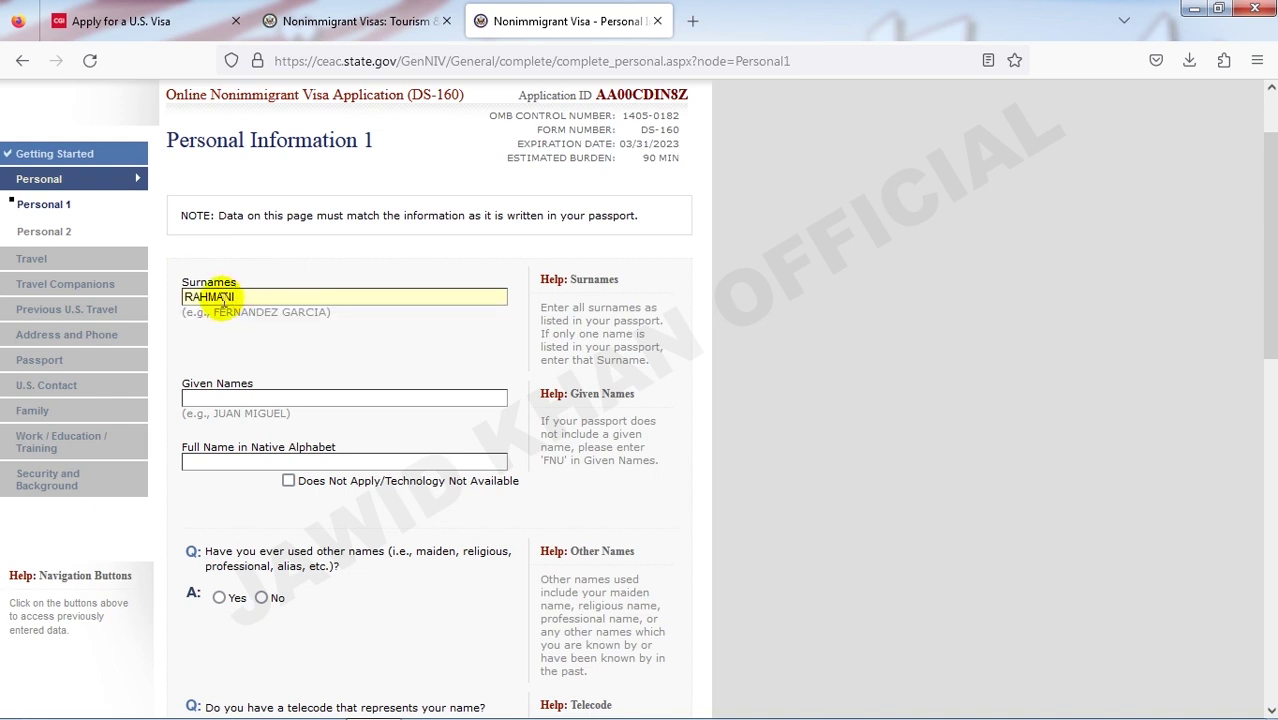
left_click(240, 397)
left_click(233, 413)
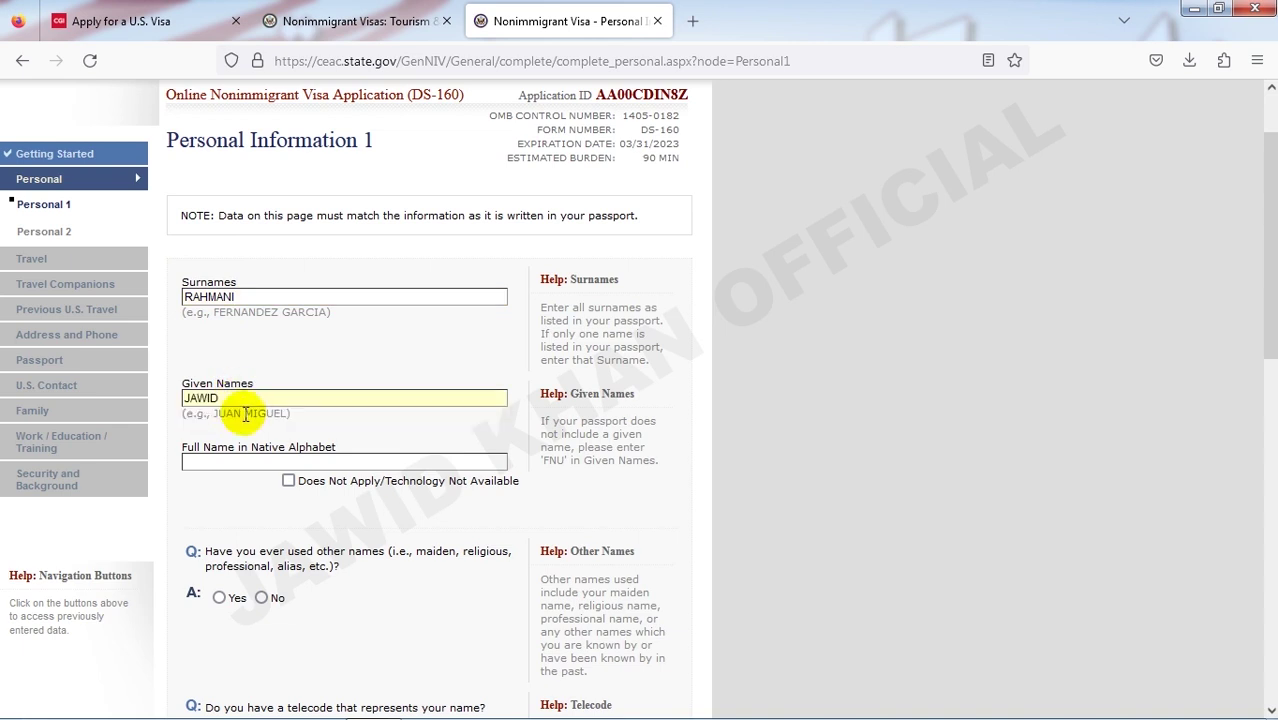
scroll(245, 413, "down", 2)
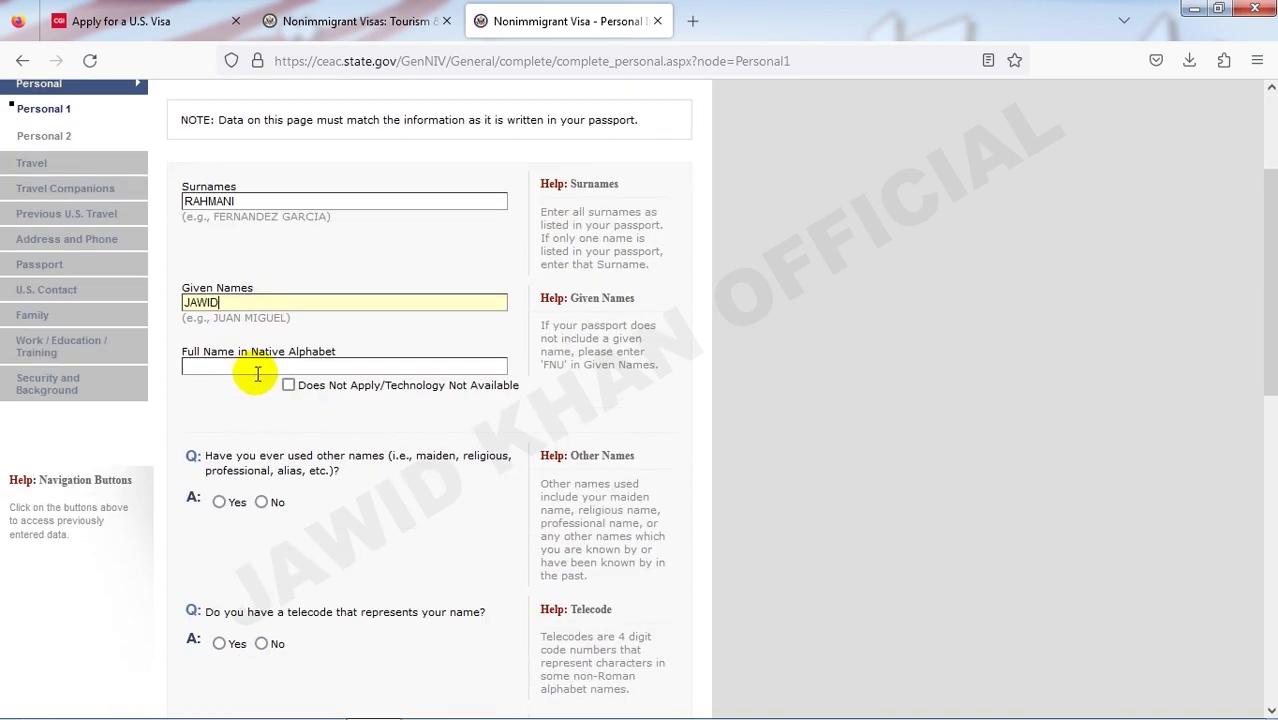
- Mark the native-alphabet full name Does Not Apply and answer No to other names and telecode
left_click(264, 373)
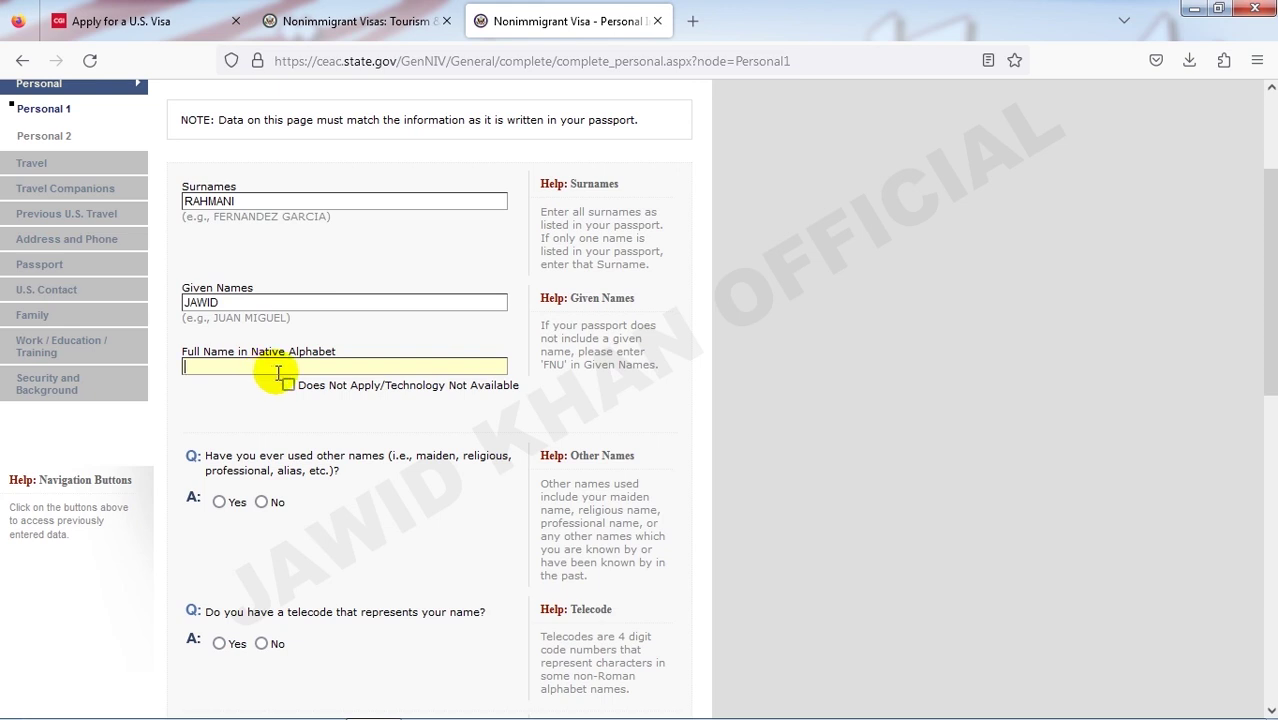
left_click(288, 385)
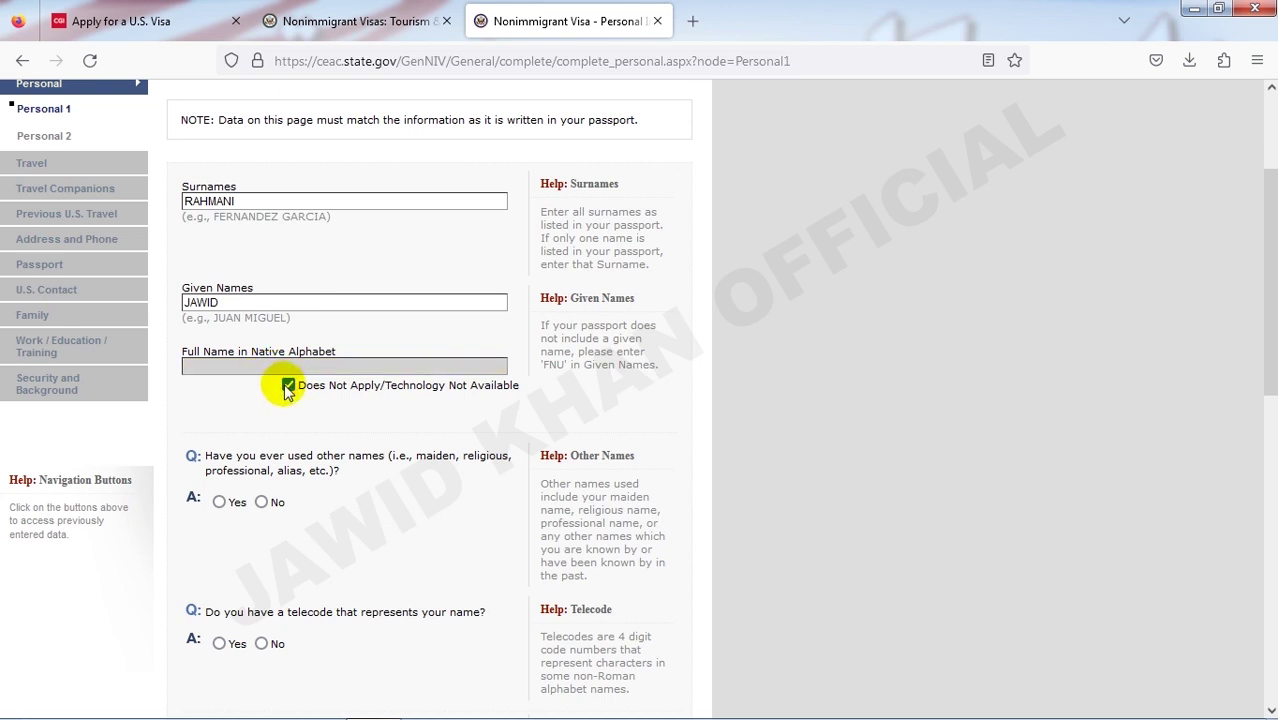
scroll(292, 392, "down", 3)
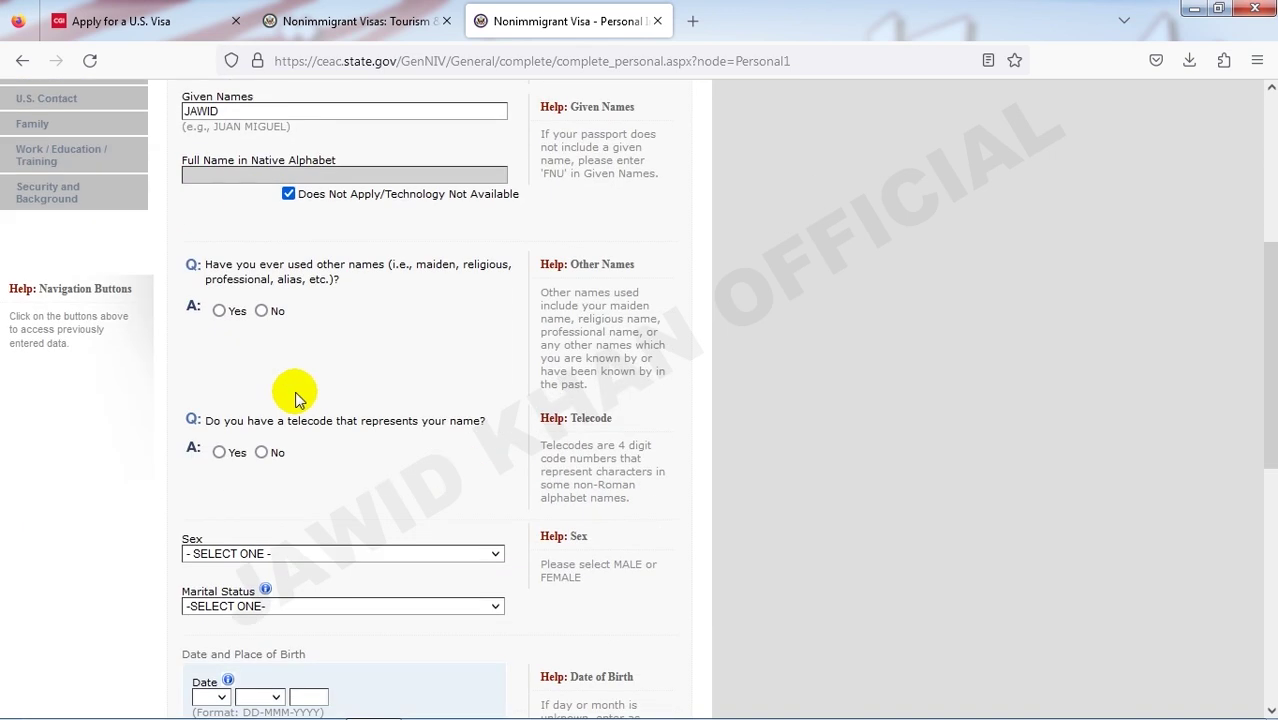
left_click(262, 310)
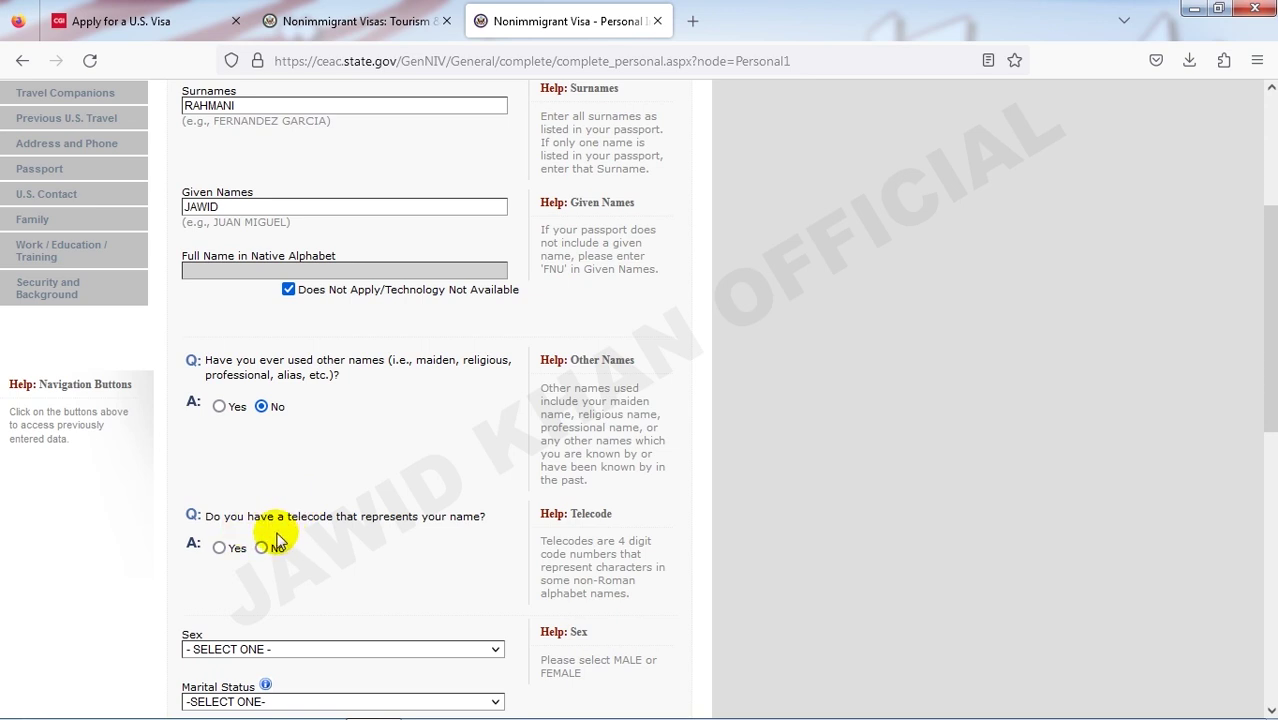
left_click(265, 550)
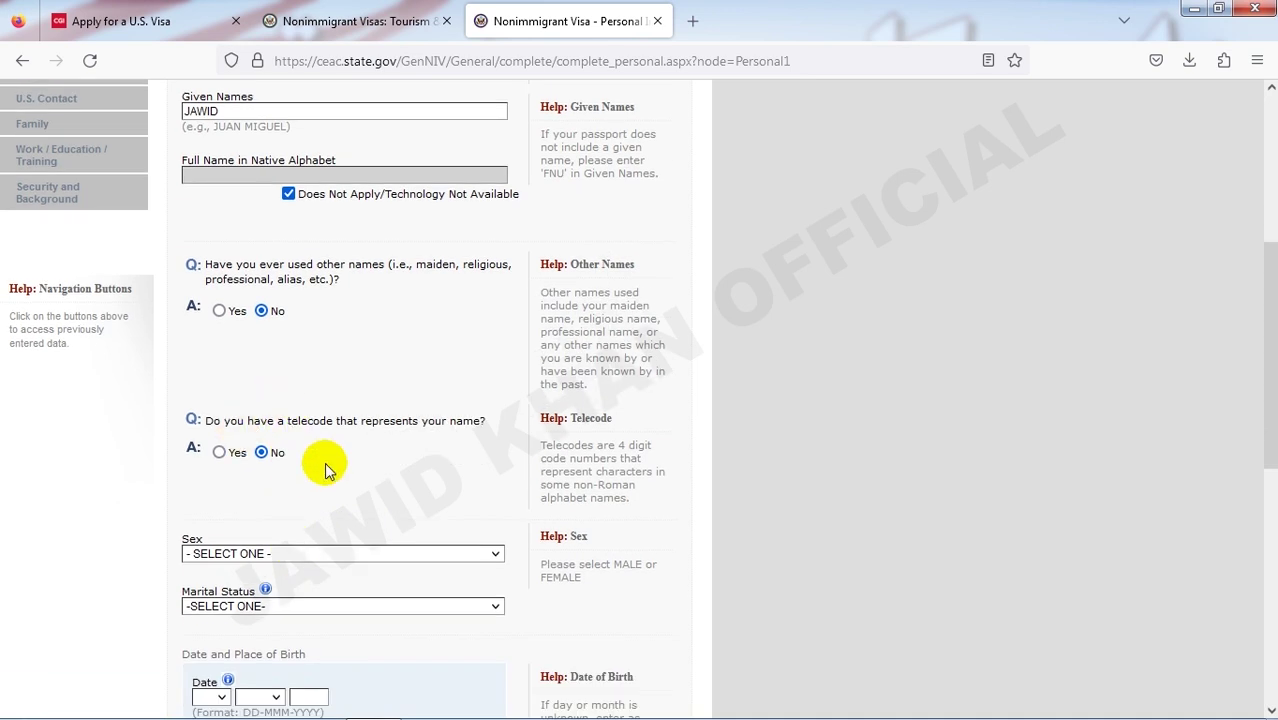
scroll(320, 470, "down", 2)
- Set sex to MALE and marital status to MARRIED
scroll(288, 370, "down", 2)
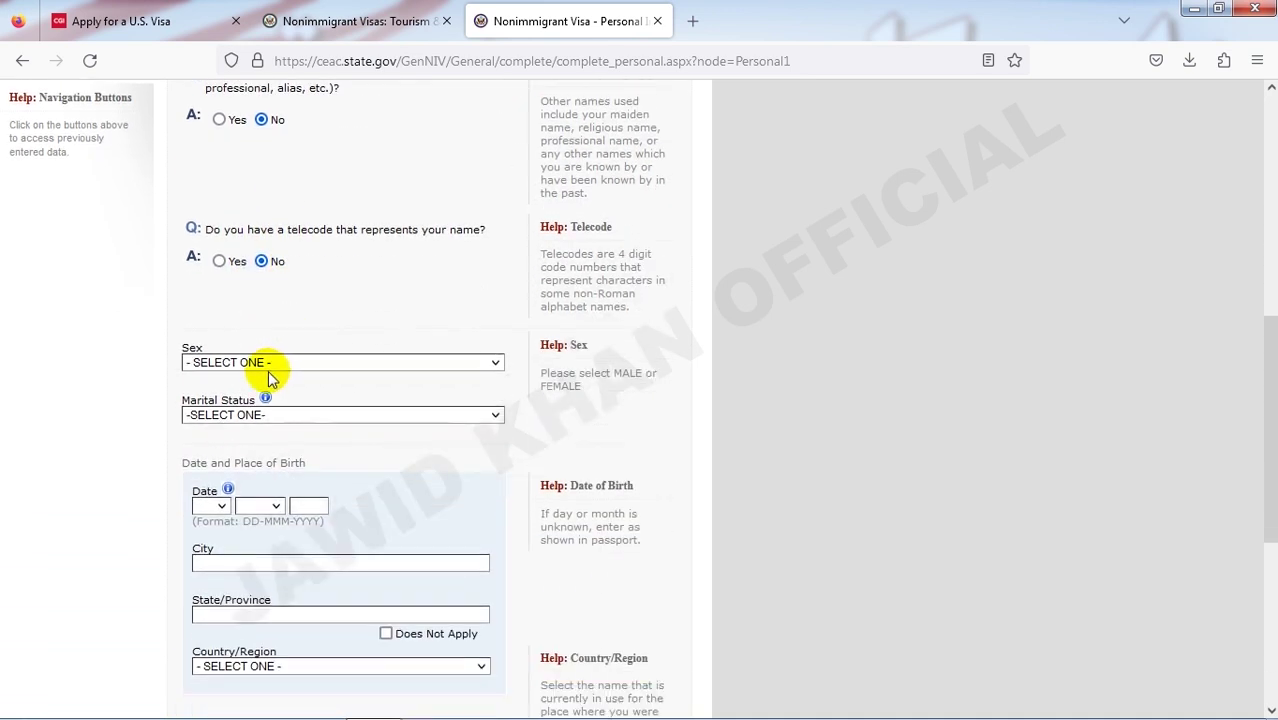
left_click(266, 366)
left_click(266, 405)
scroll(265, 394, "down", 2)
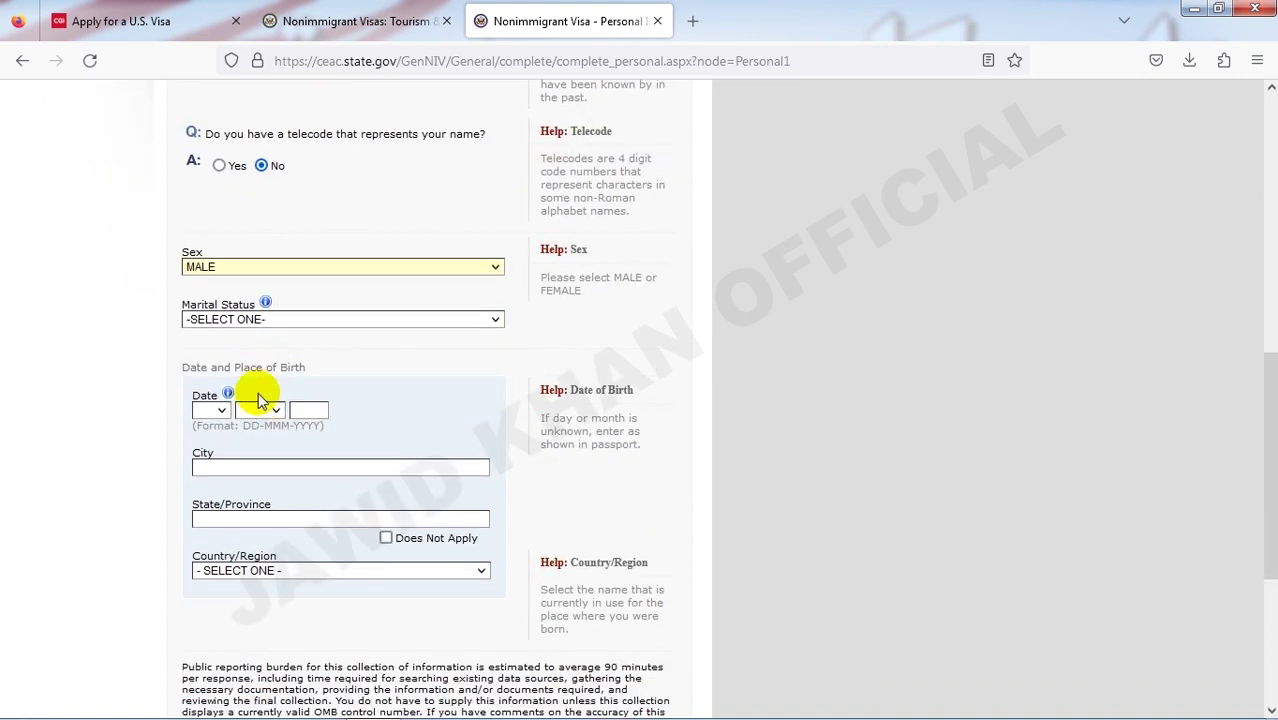
scroll(250, 350, "up", 10)
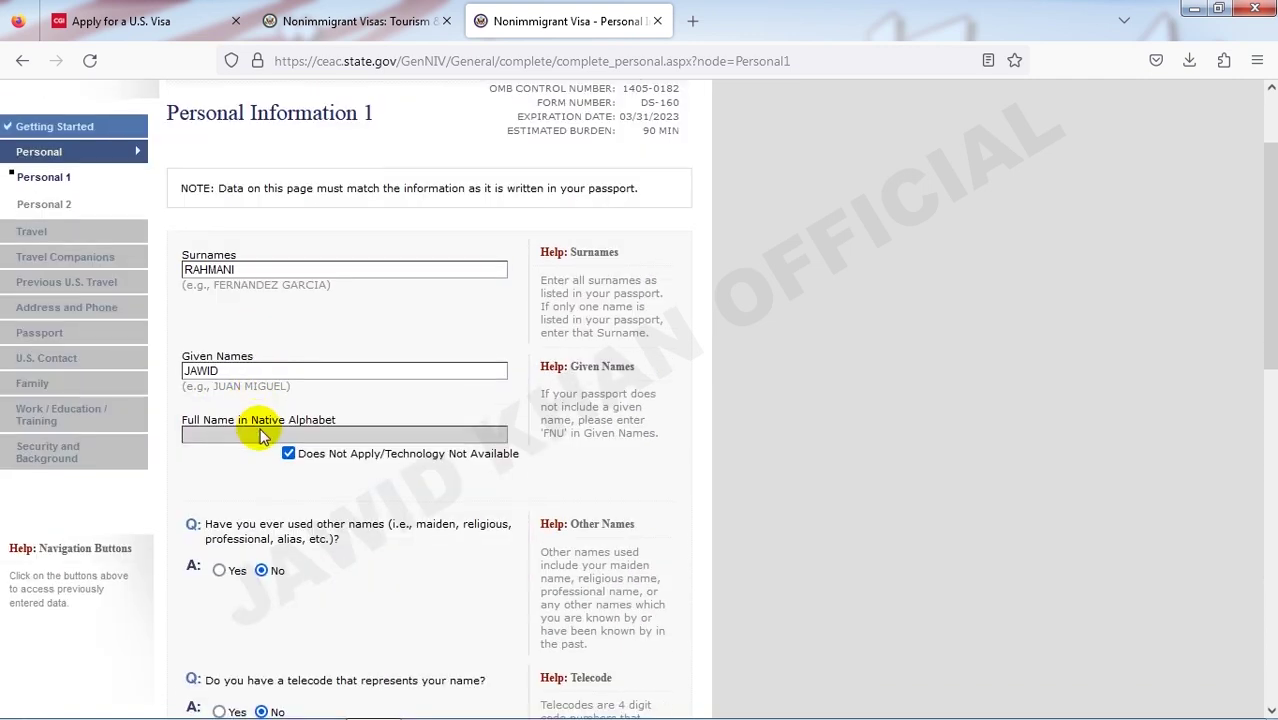
scroll(258, 415, "down", 5)
left_click(335, 570)
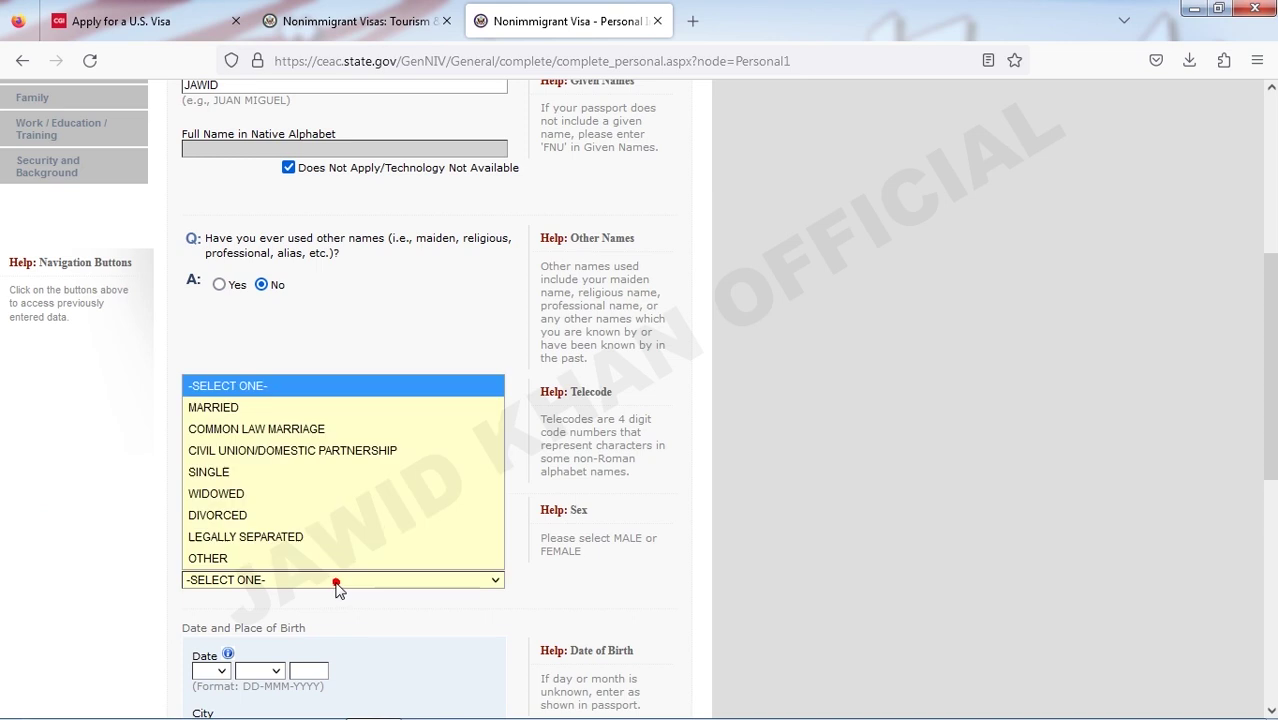
left_click(304, 398)
- Enter the birth date as 01 JAN 1991
scroll(315, 495, "down", 3)
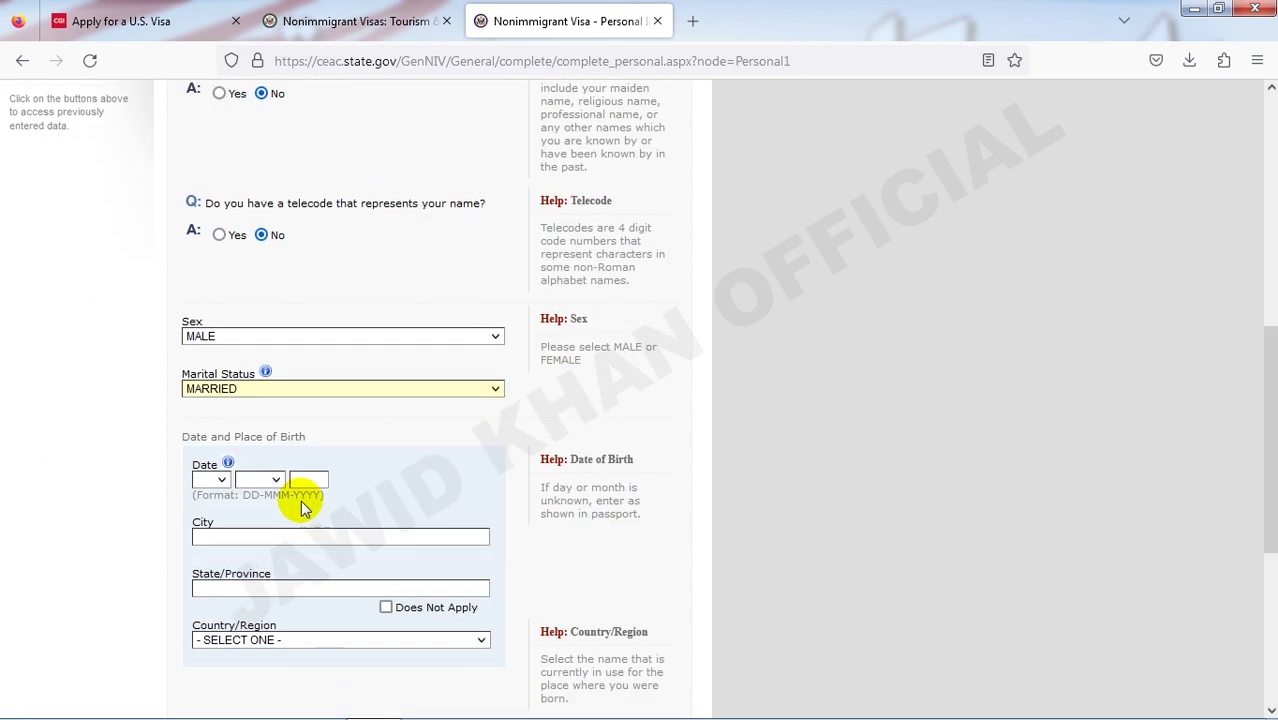
scroll(300, 440, "down", 2)
scroll(281, 439, "down", 4)
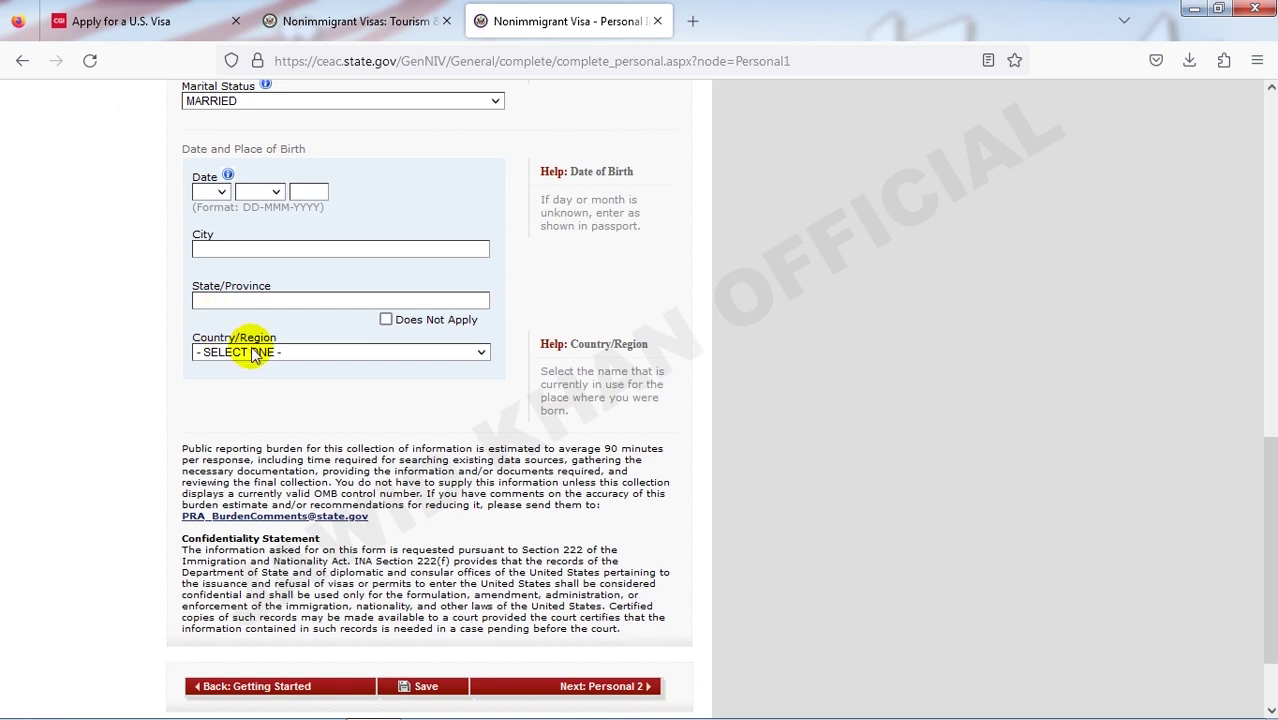
scroll(250, 340, "up", 2)
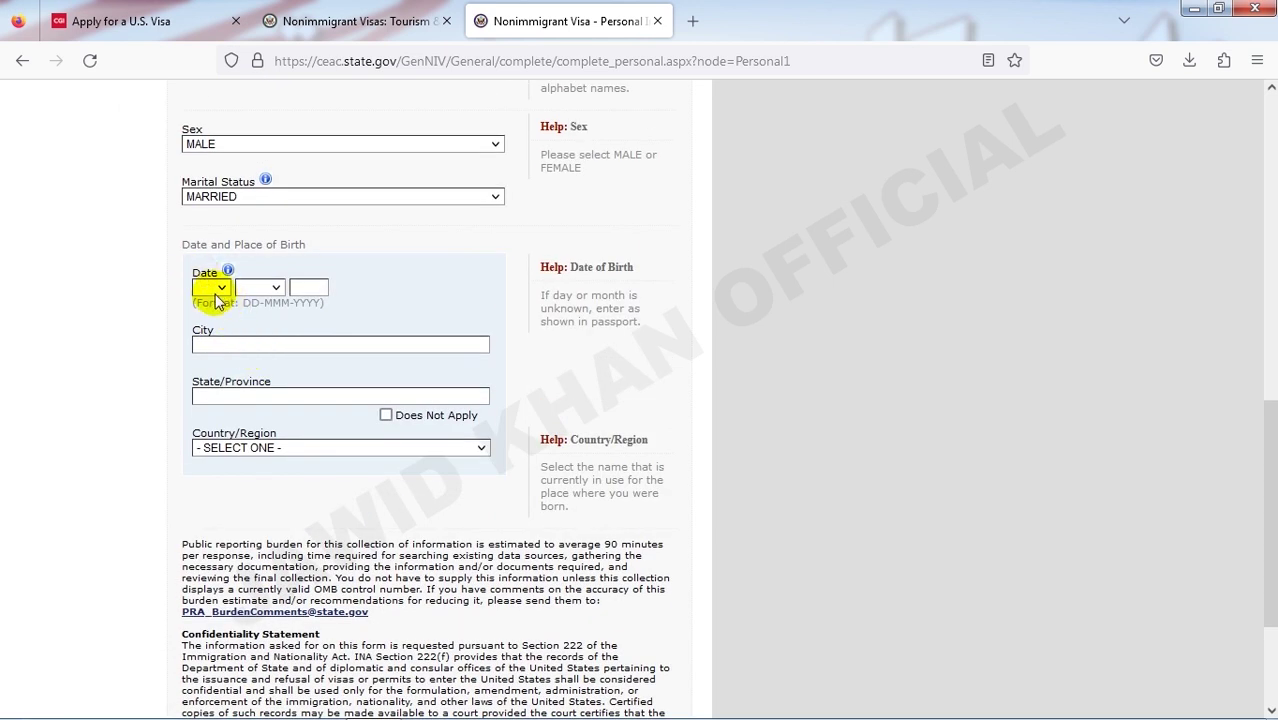
left_click(222, 288)
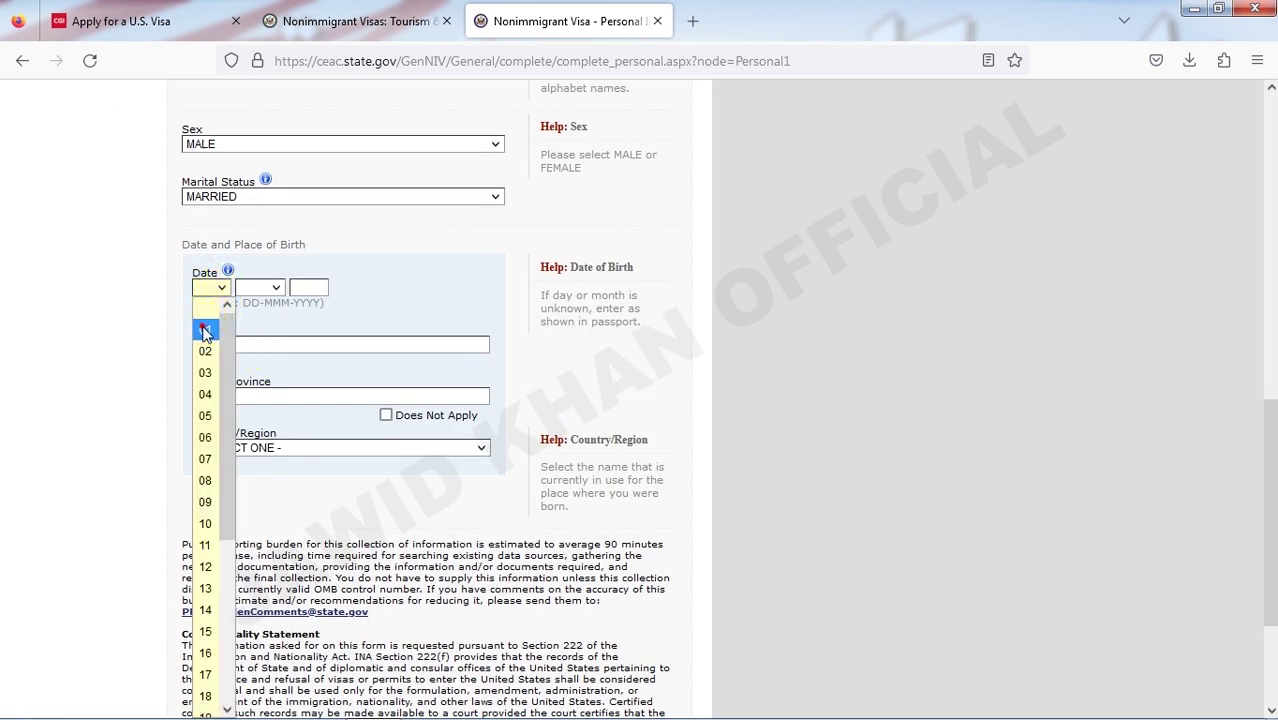
left_click(203, 326)
left_click(240, 290)
left_click(255, 333)
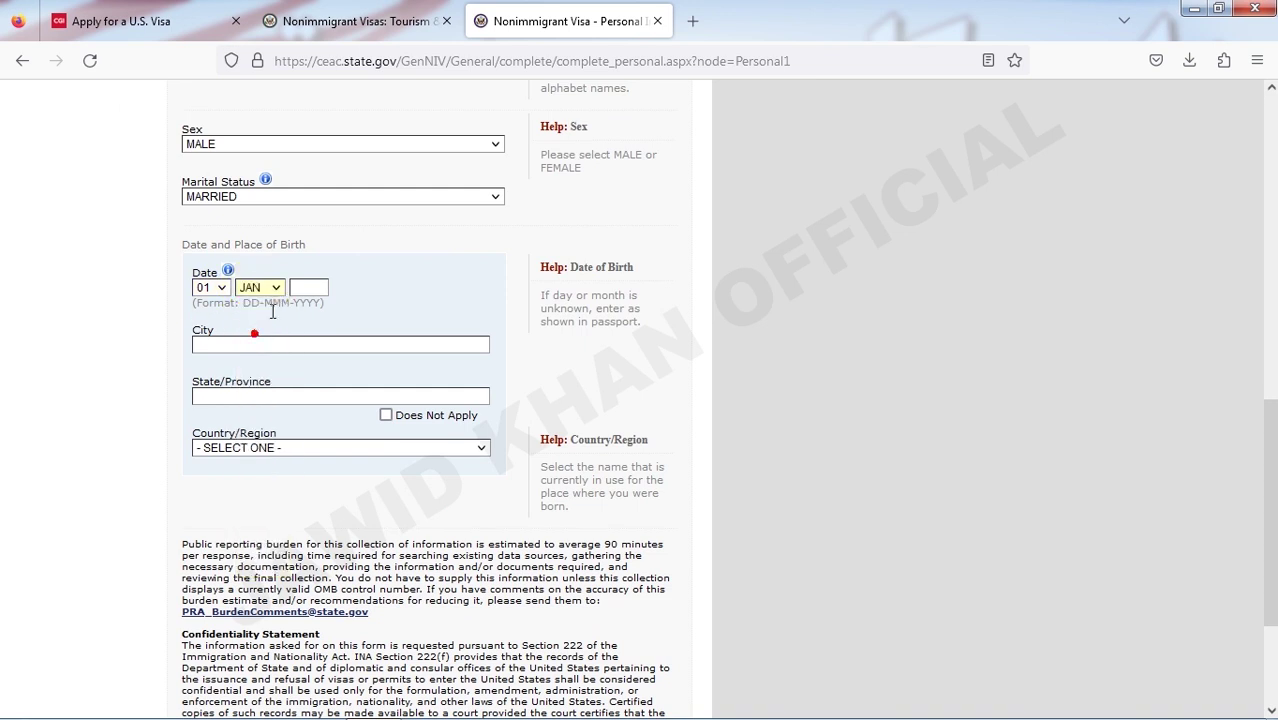
left_click(305, 289)
type("1991")
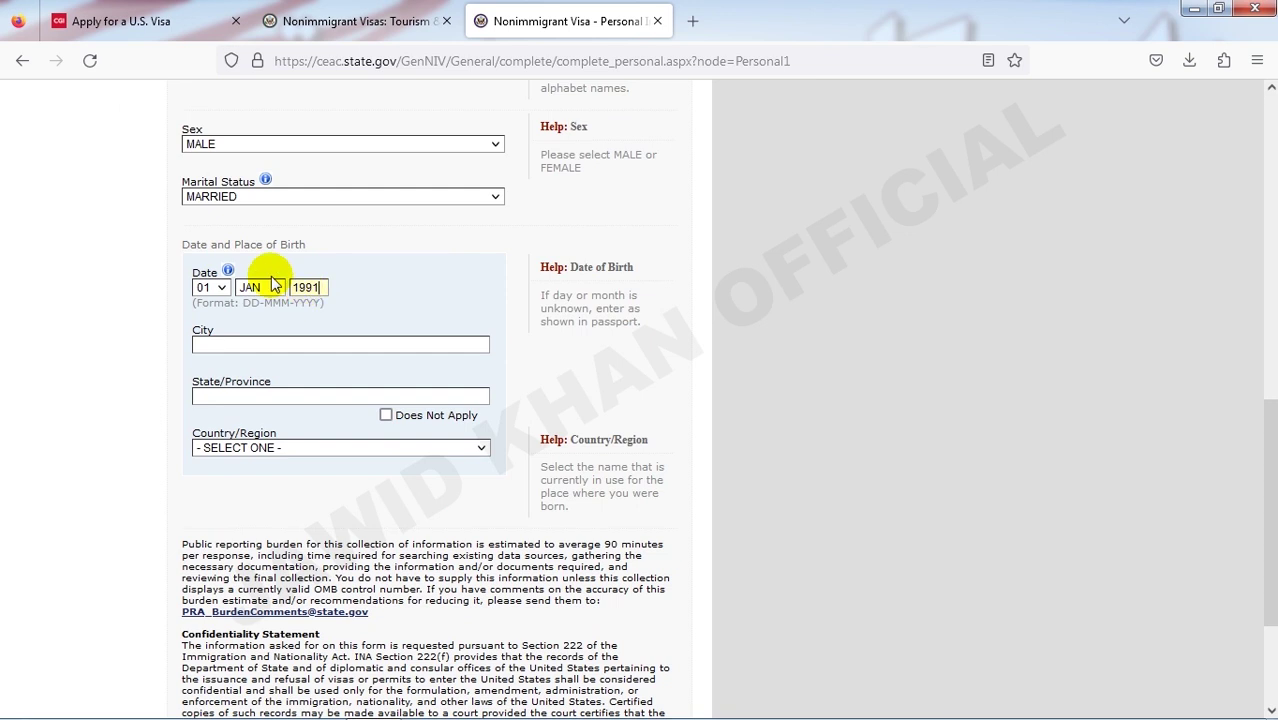
- Fill the birth city as JALAL ABAD from the saved suggestion
left_click(221, 344)
left_click(229, 343)
left_click(240, 366)
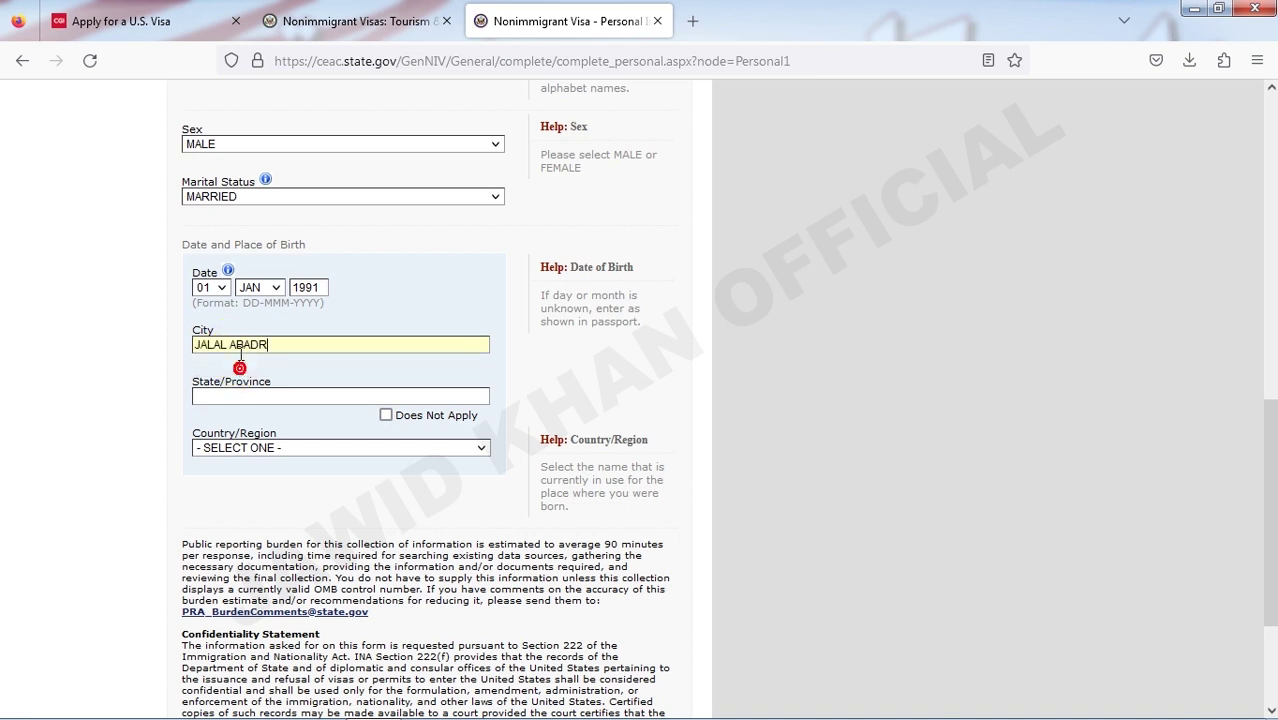
left_click(265, 345)
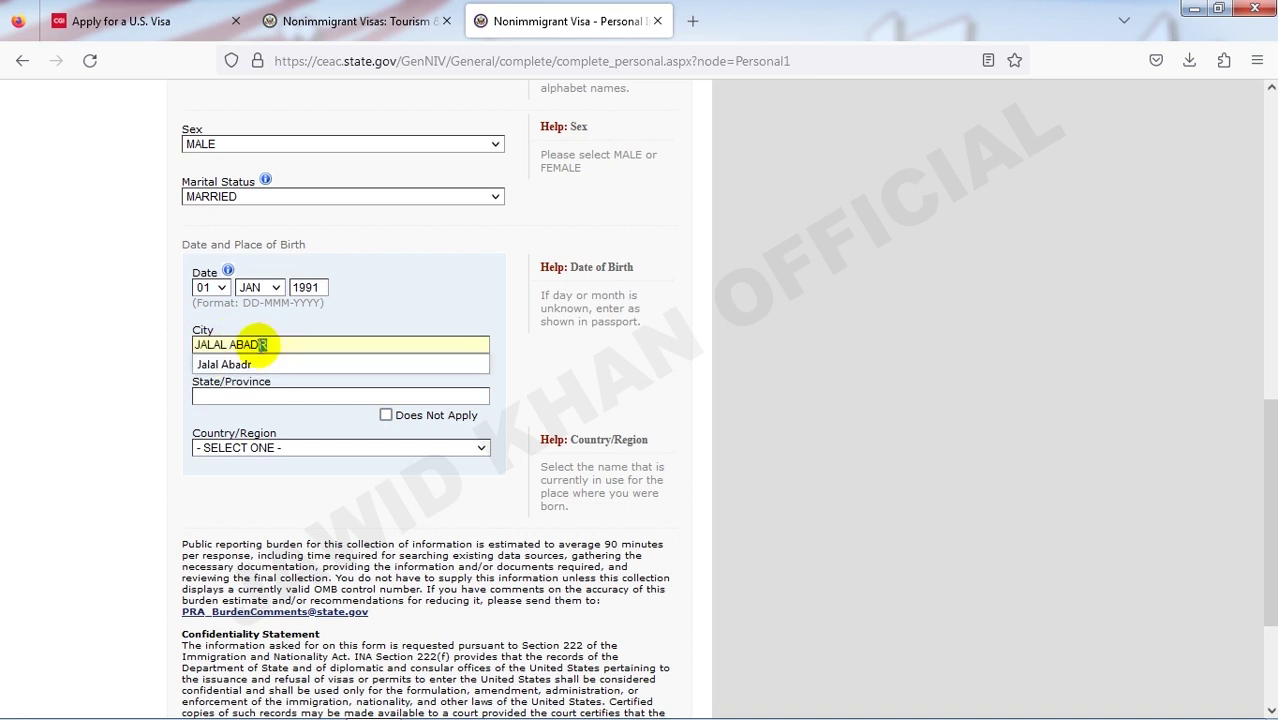
left_click_drag(263, 344, 284, 346)
left_click(370, 305)
scroll(248, 395, "down", 2)
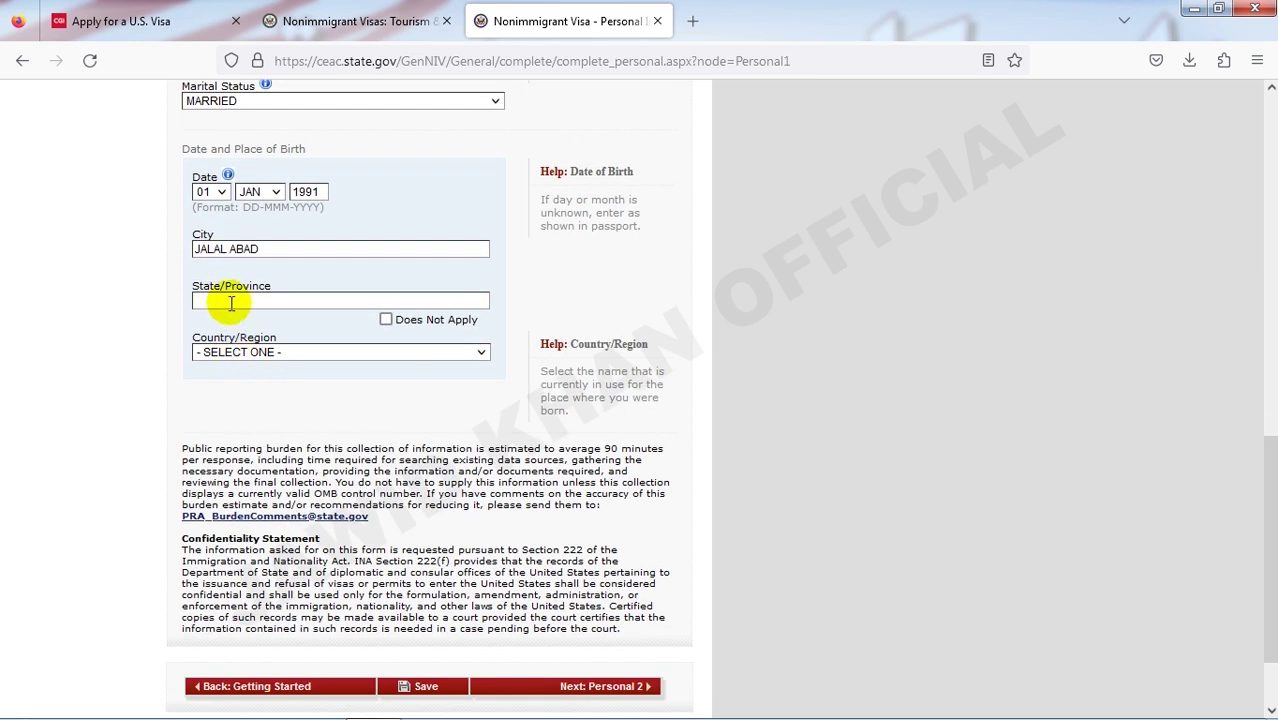
- Enter birth province NANGARHAR and choose AFGHANISTAN as the birth country
left_click(245, 298)
left_click(240, 320)
type("RHAR")
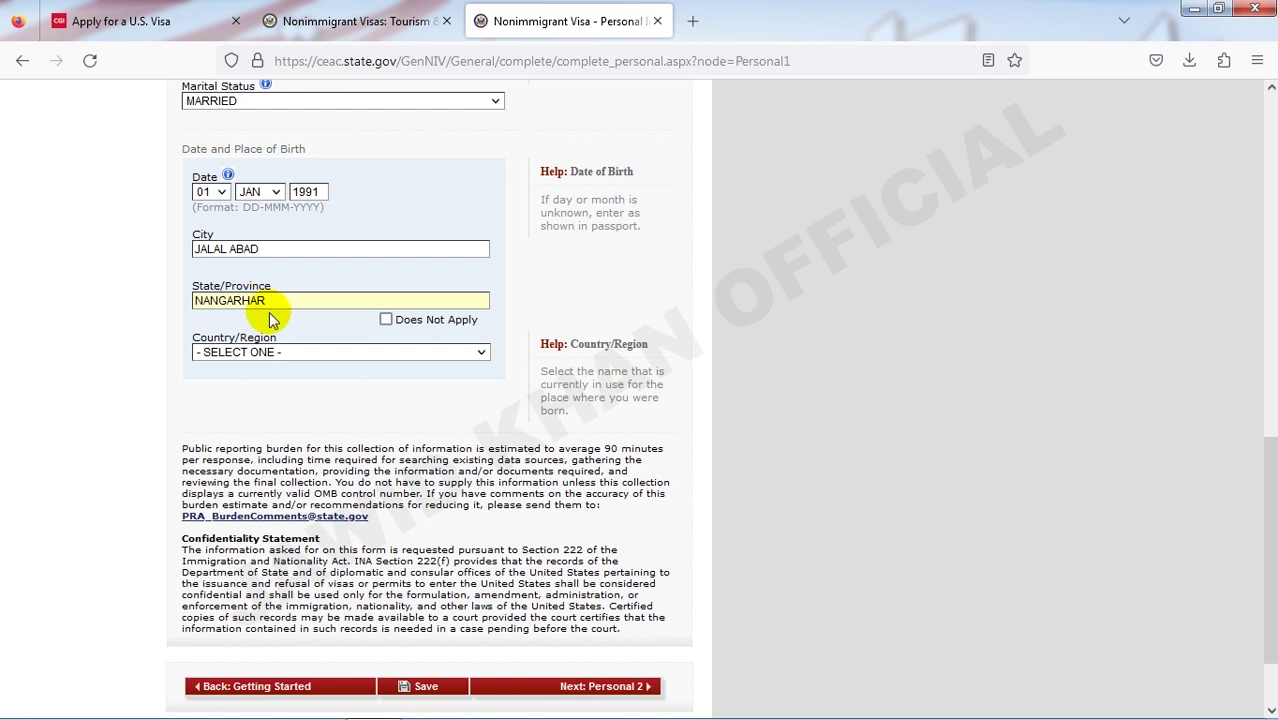
left_click(273, 336)
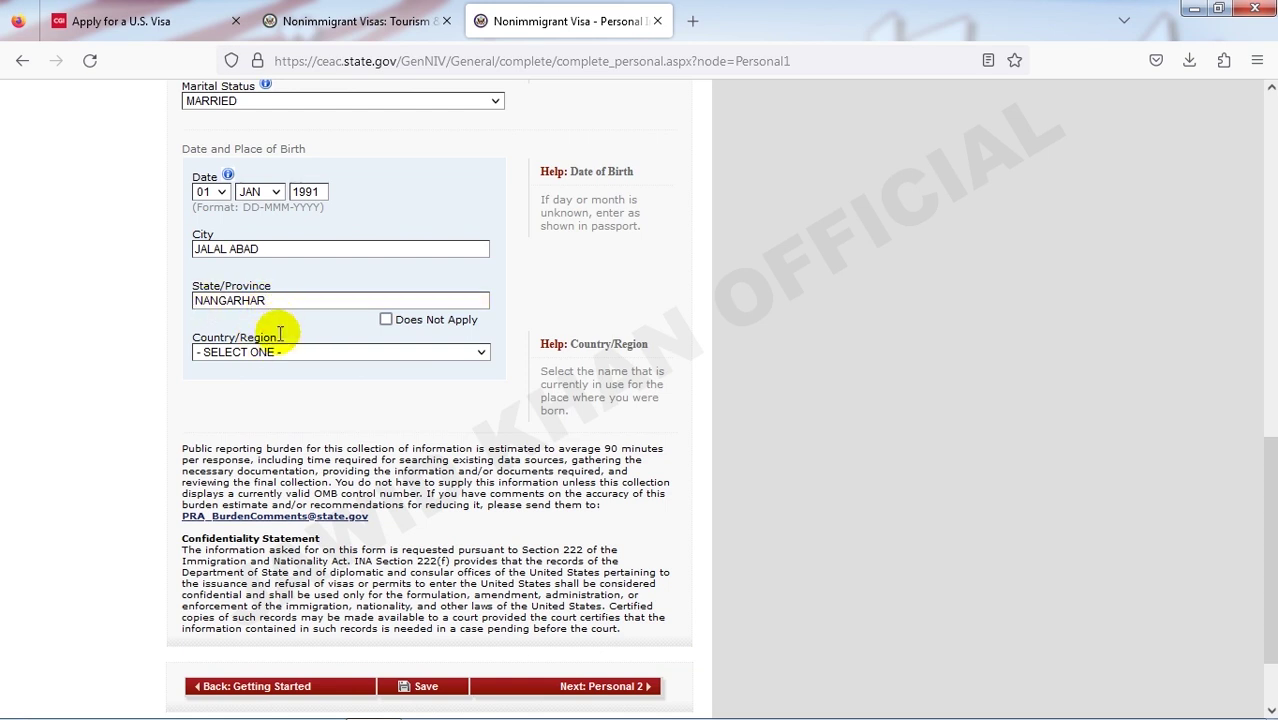
scroll(275, 372, "down", 2)
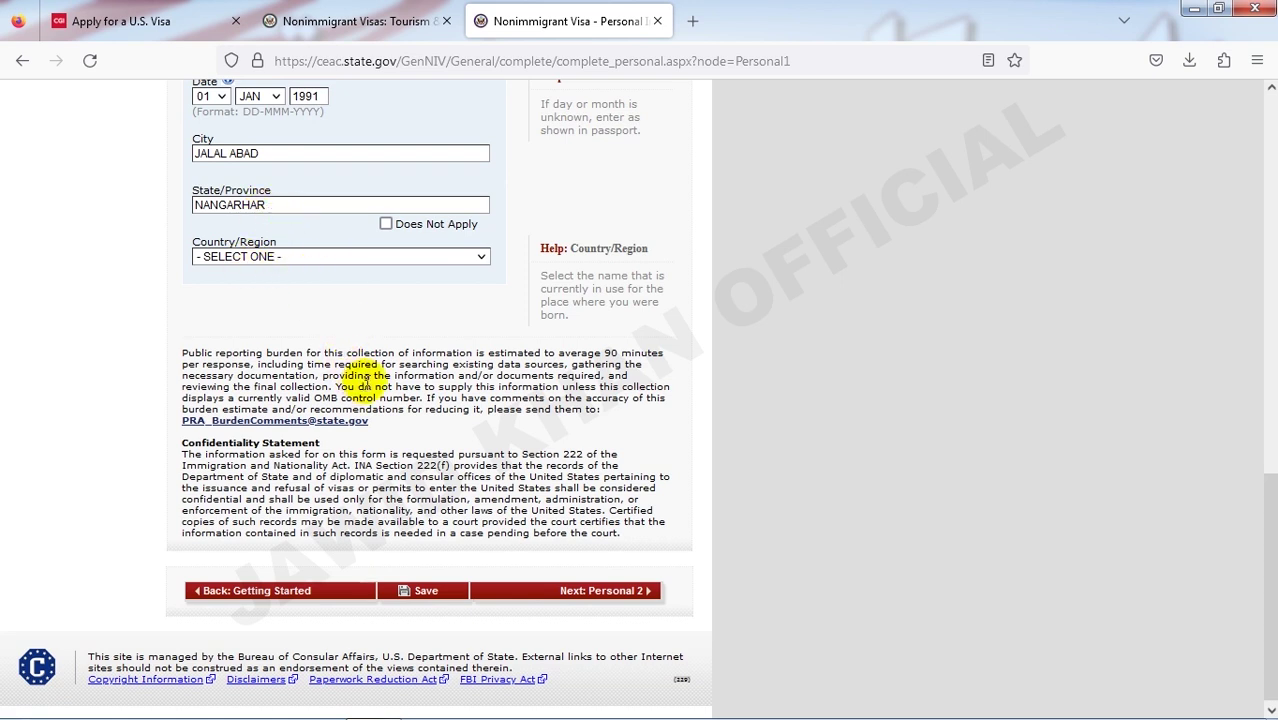
left_click(320, 257)
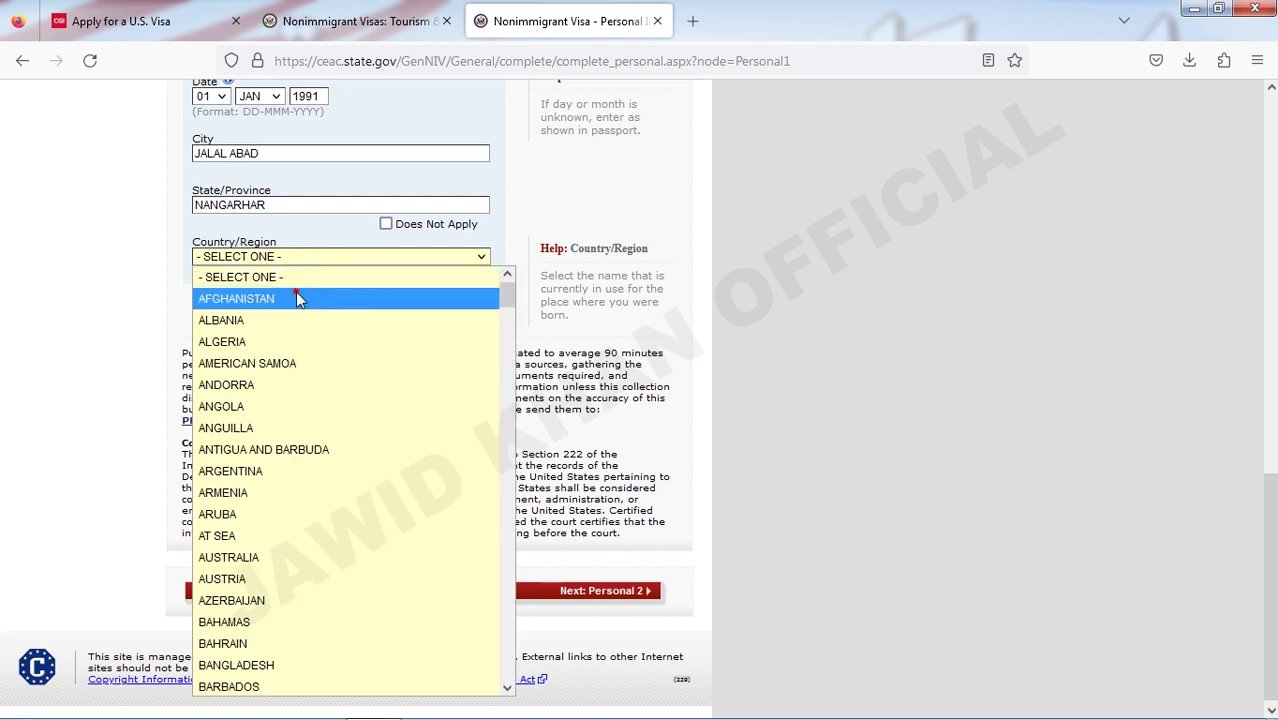
left_click(298, 296)
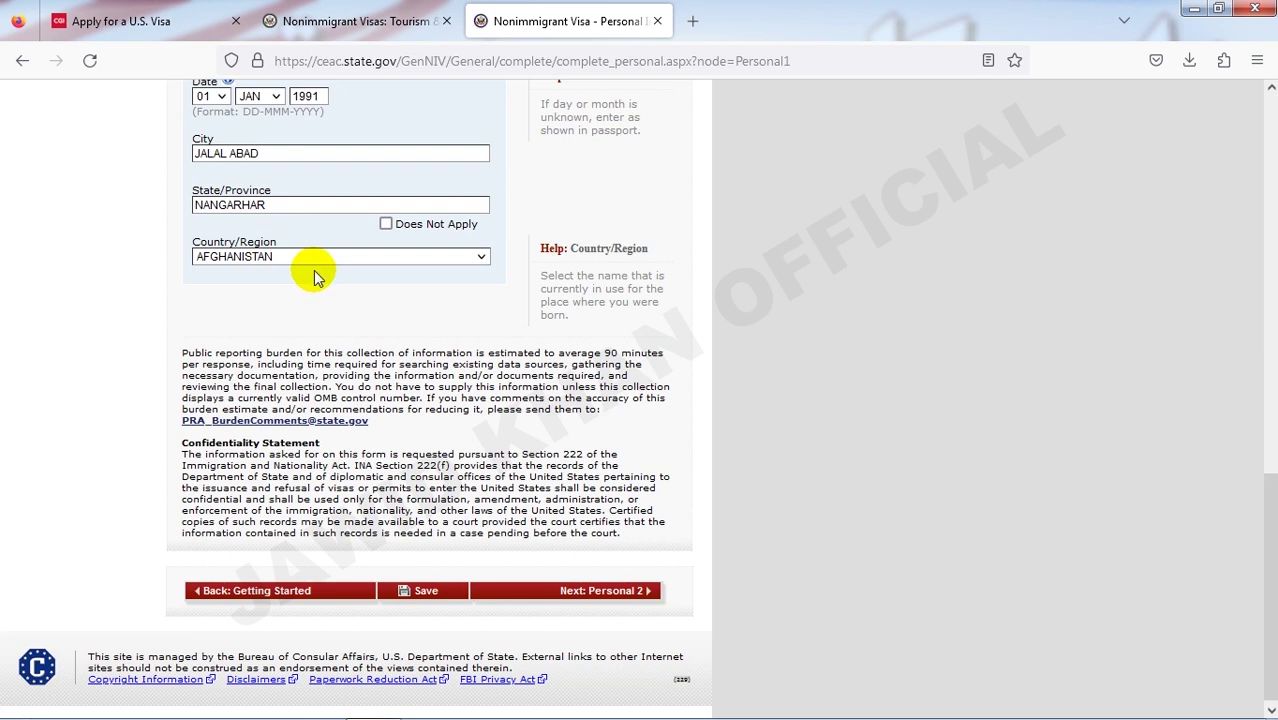
scroll(310, 277, "down", 1)
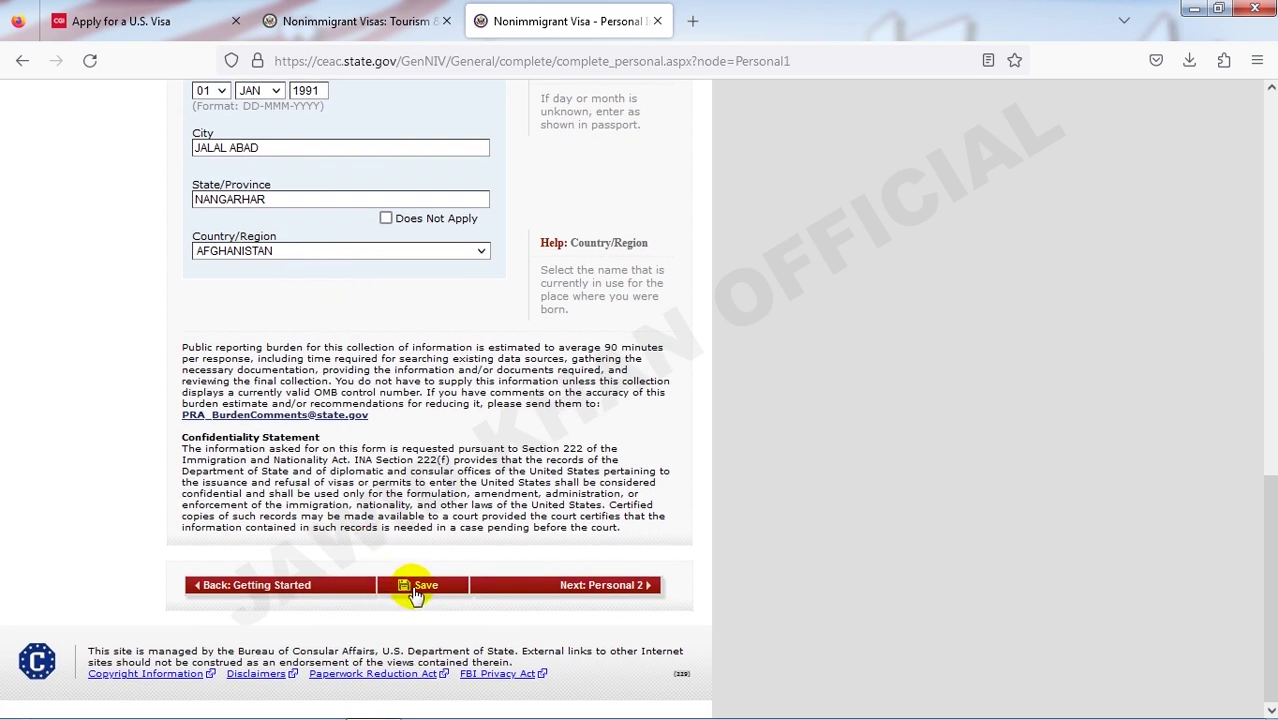
- Save Personal Information 1 and continue the application from the confirmation page
left_click(418, 588)
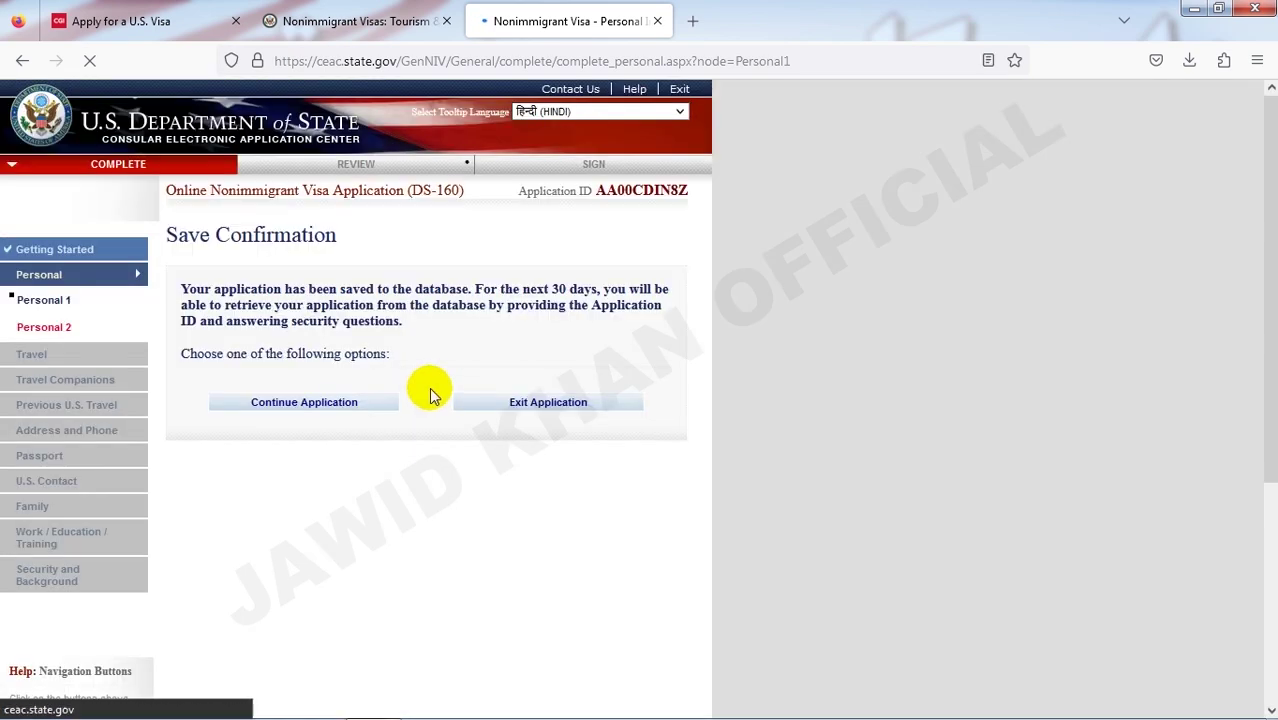
scroll(407, 468, "down", 2)
scroll(407, 468, "down", 2)
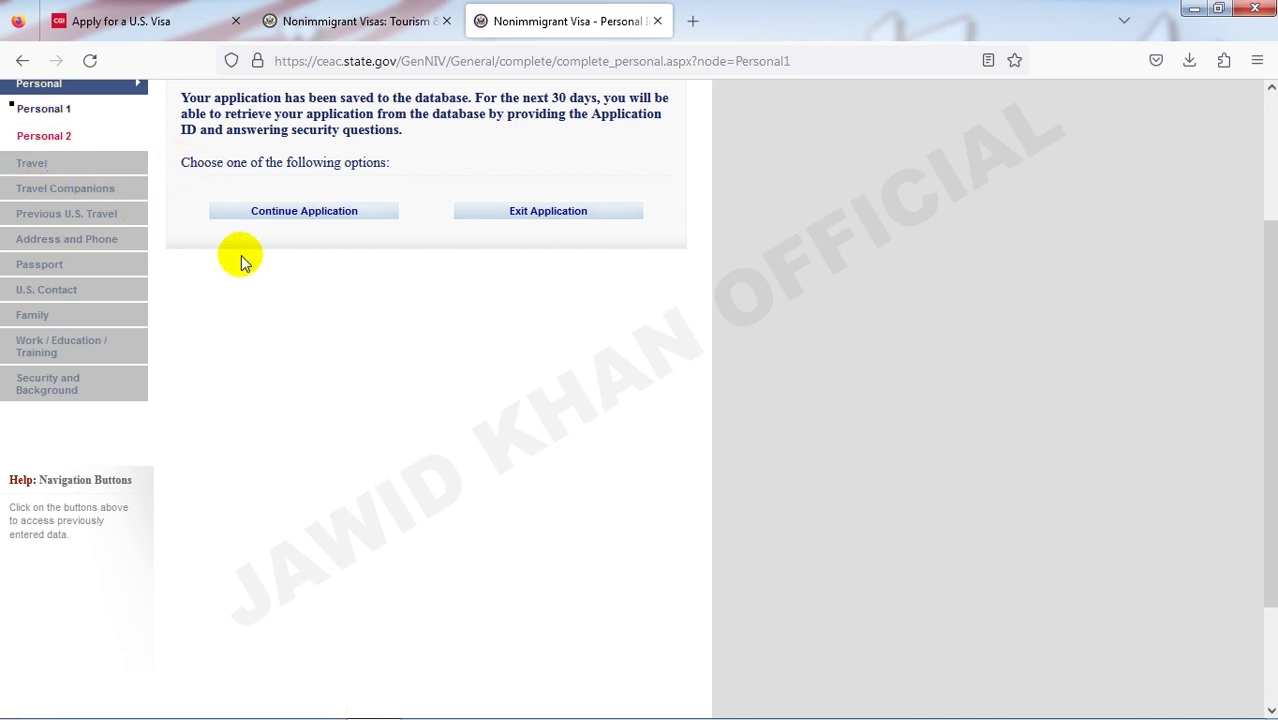
left_click(320, 213)
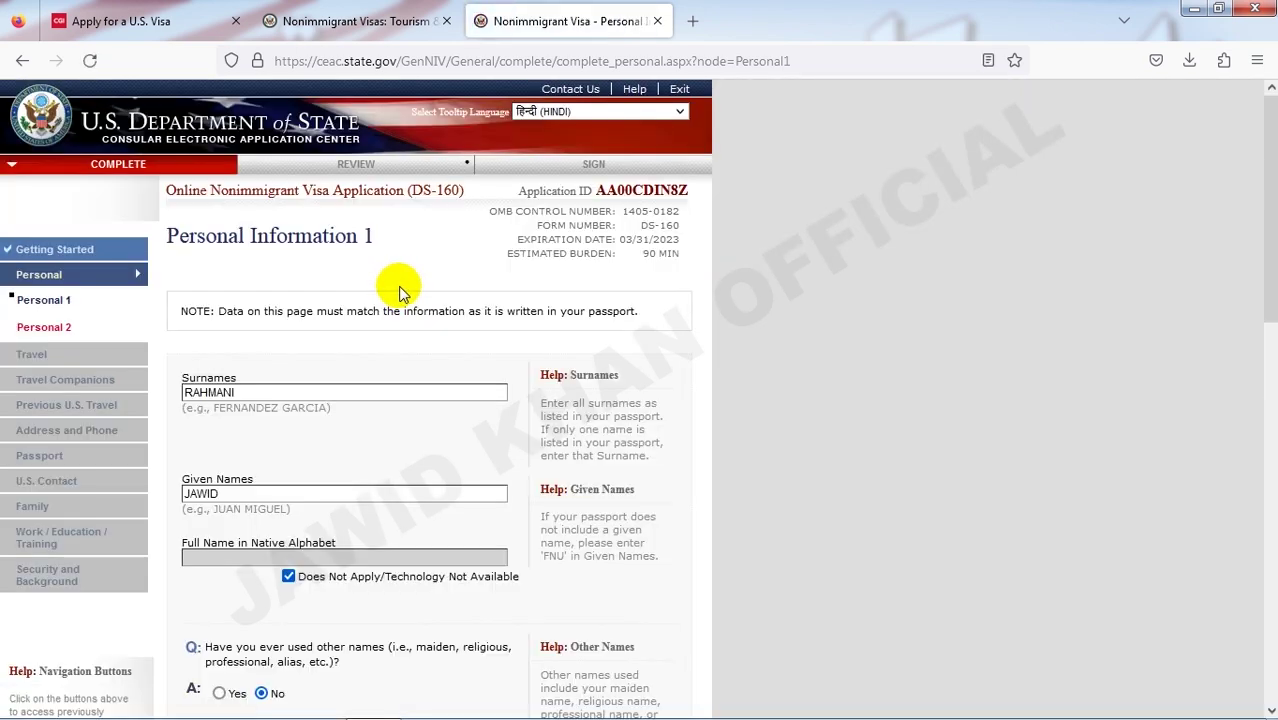
- Proceed to the Personal Information 2 page
scroll(410, 300, "down", 9)
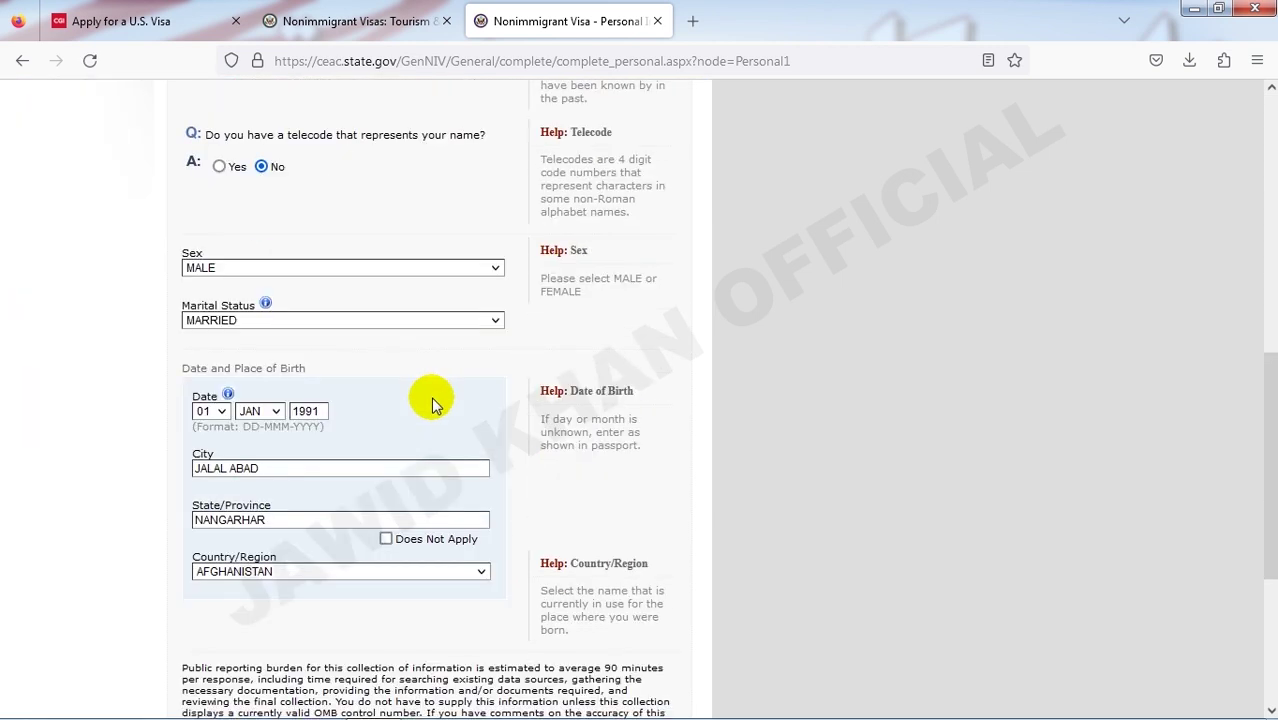
scroll(432, 405, "down", 2)
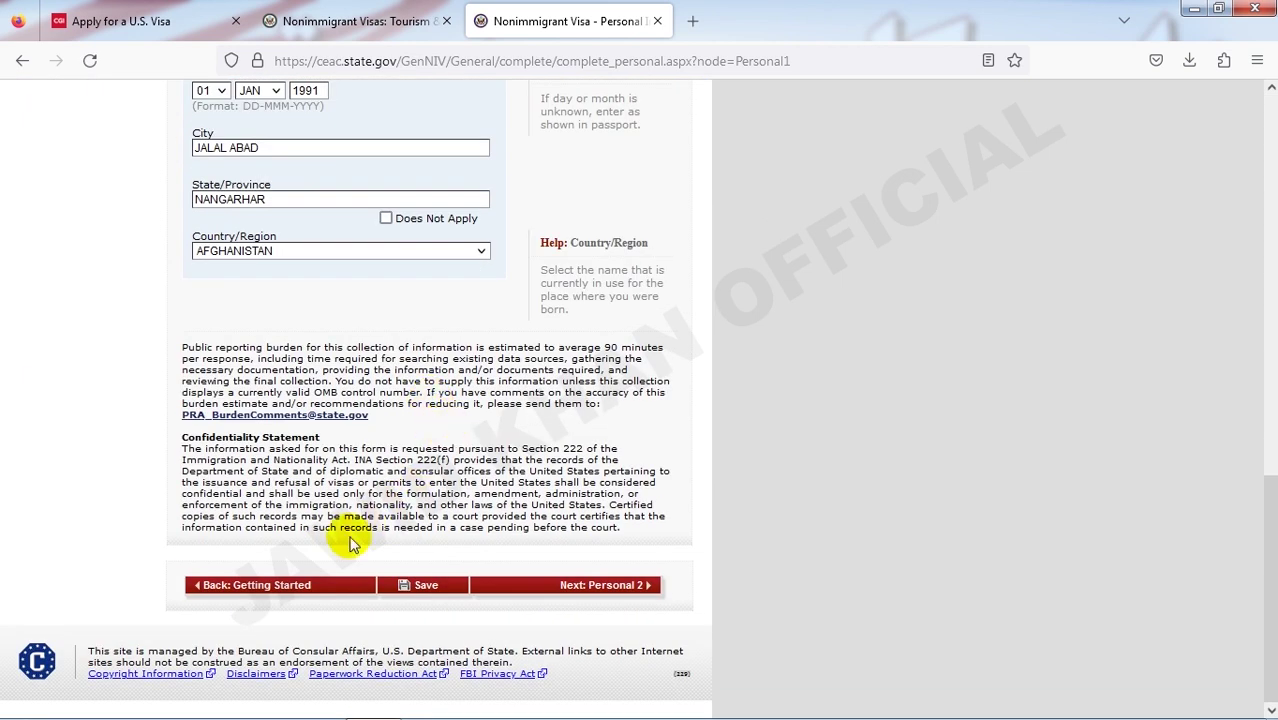
left_click(426, 586)
scroll(413, 414, "up", 5)
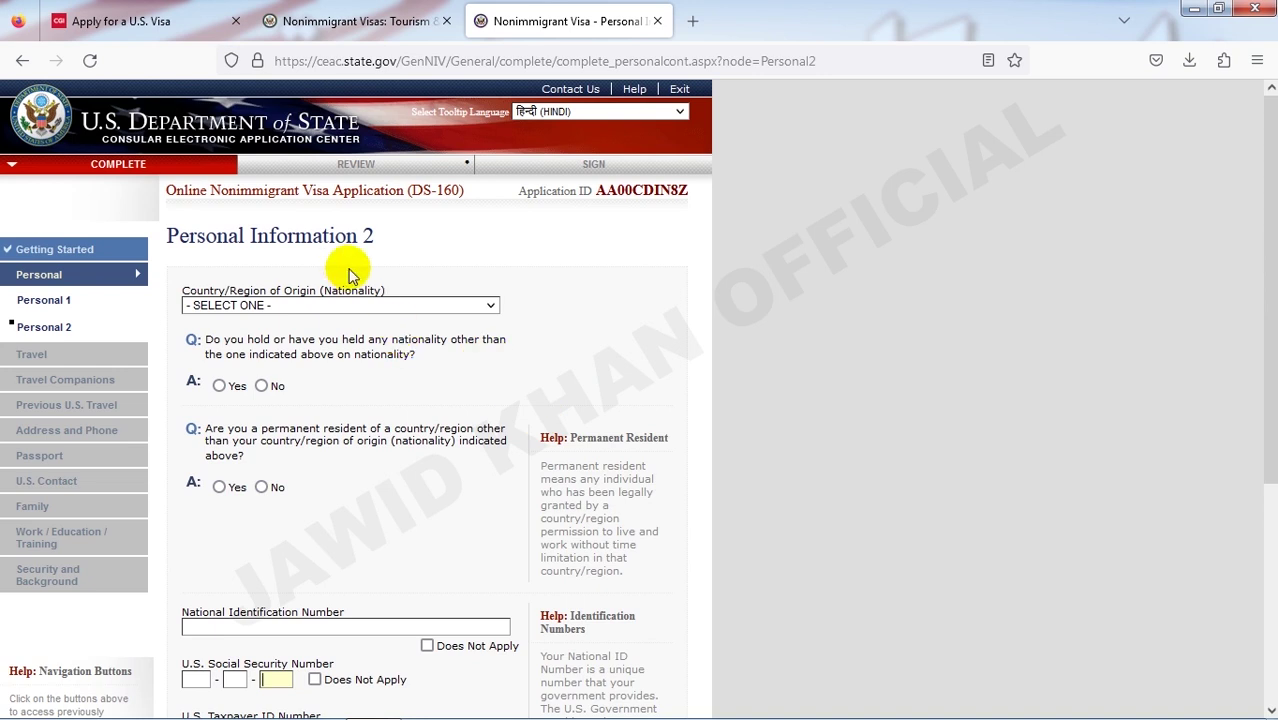
- Set nationality to AFGHANISTAN and answer No to other nationality and permanent residency
scroll(350, 275, "down", 2)
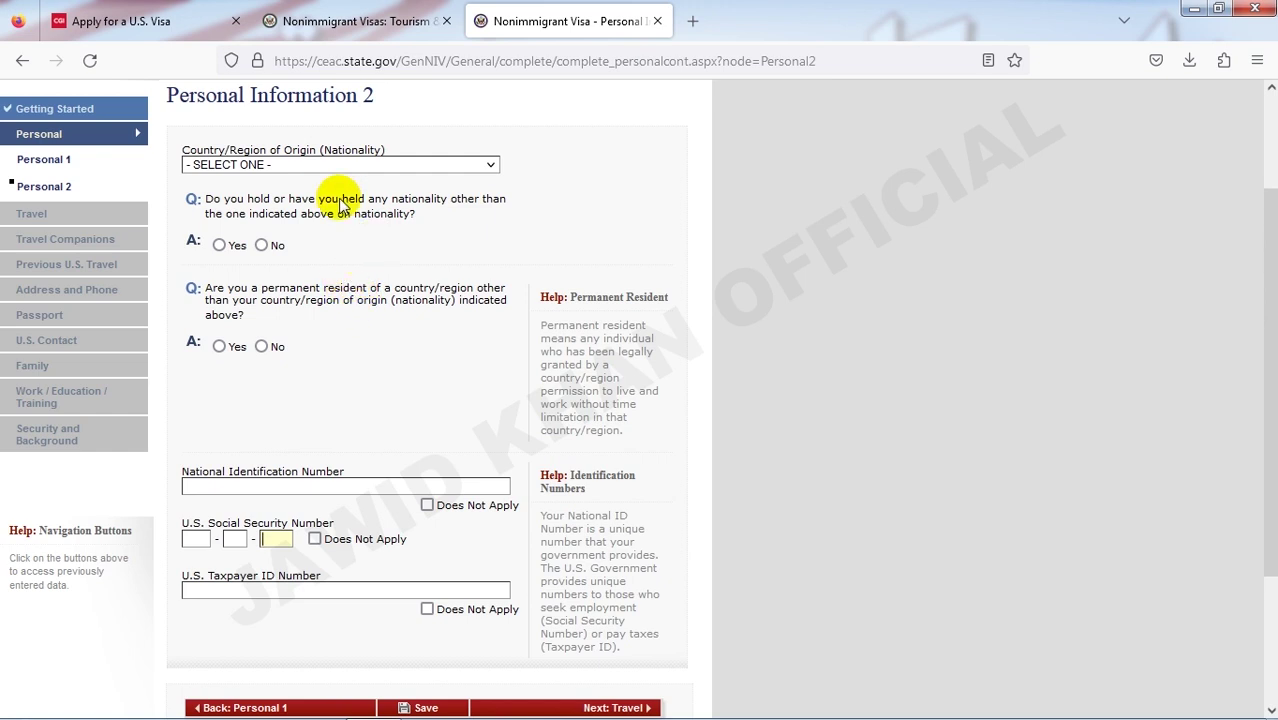
left_click(245, 166)
left_click(255, 203)
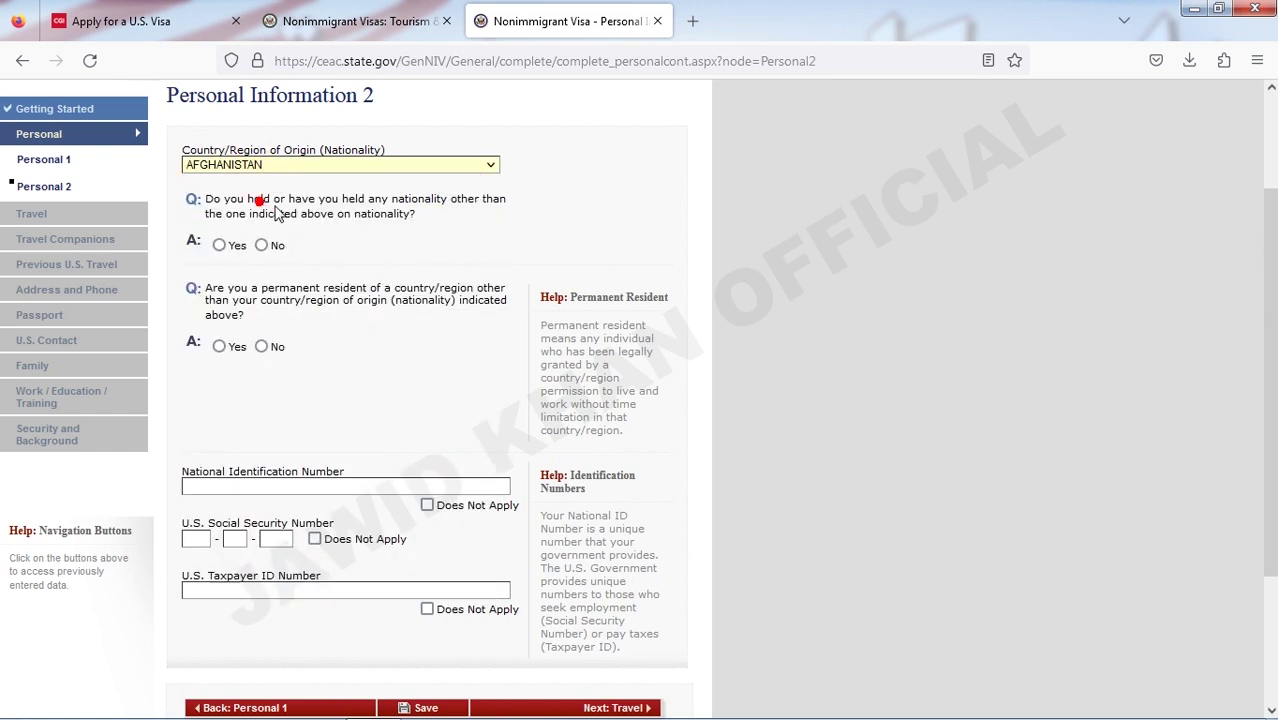
left_click(263, 246)
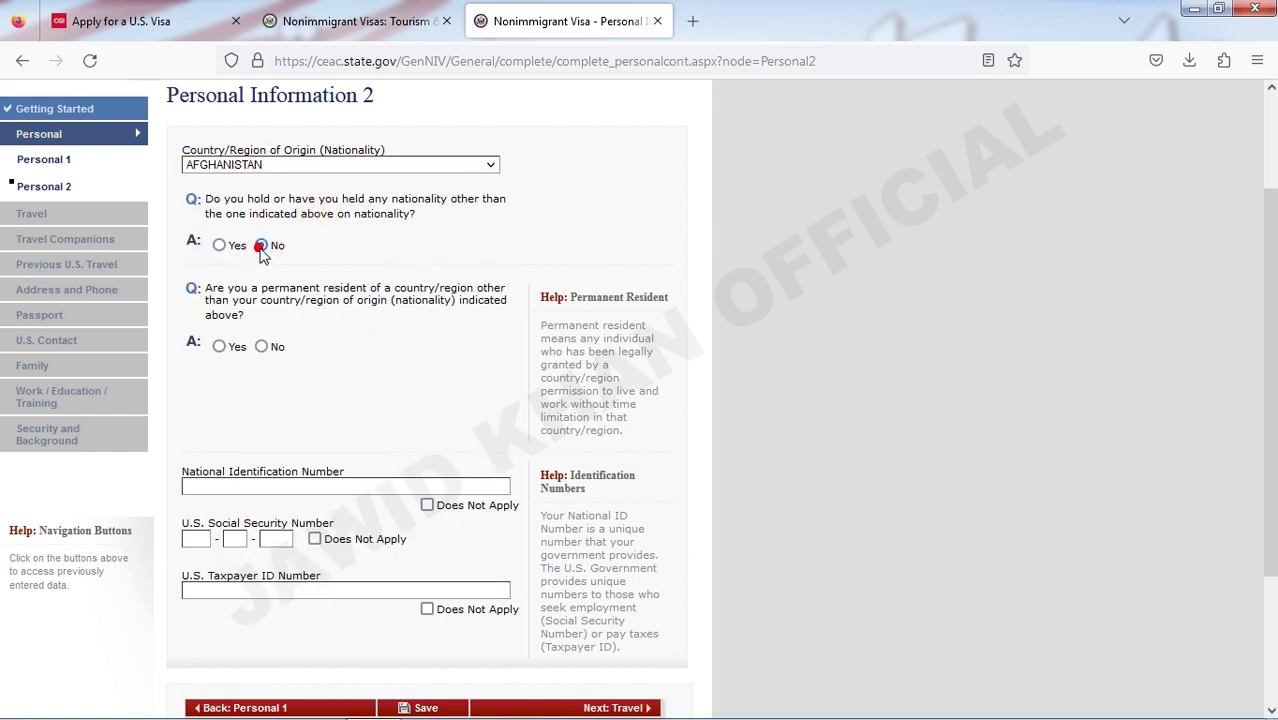
left_click(262, 347)
scroll(262, 357, "down", 2)
- Enter the national ID number and mark SSN and taxpayer ID as Does Not Apply
left_click(230, 390)
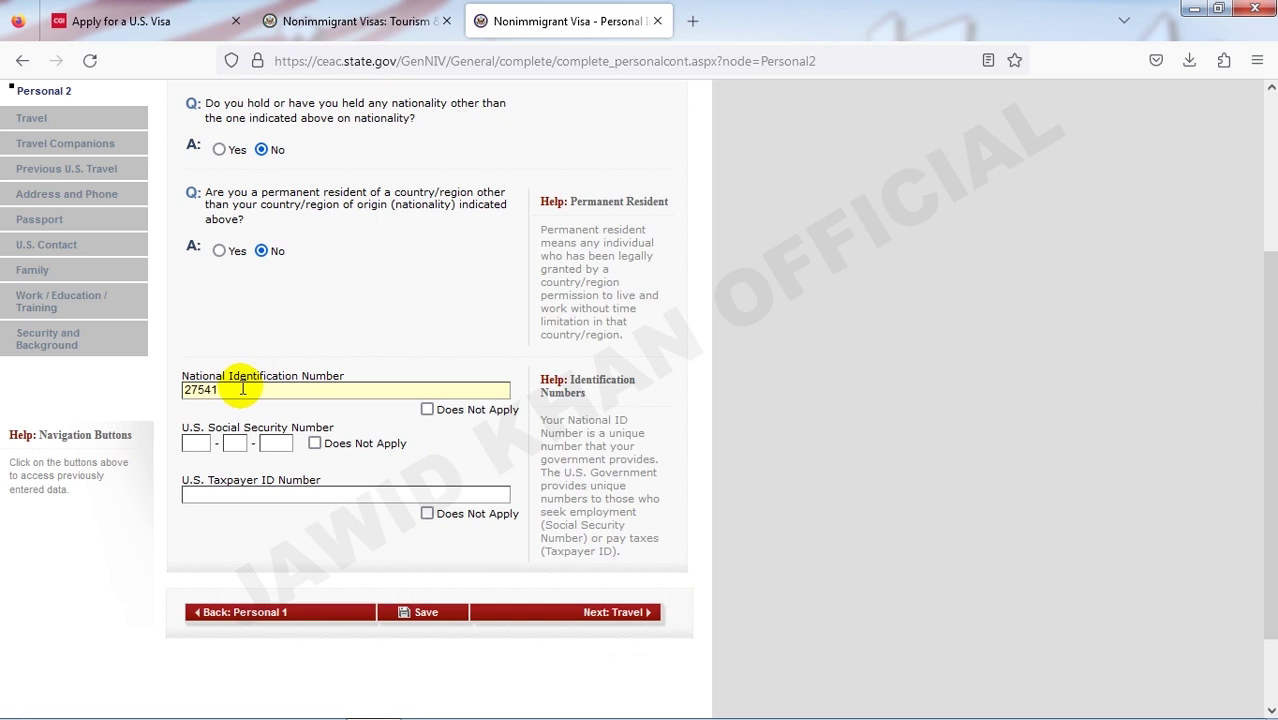
key("Tab")
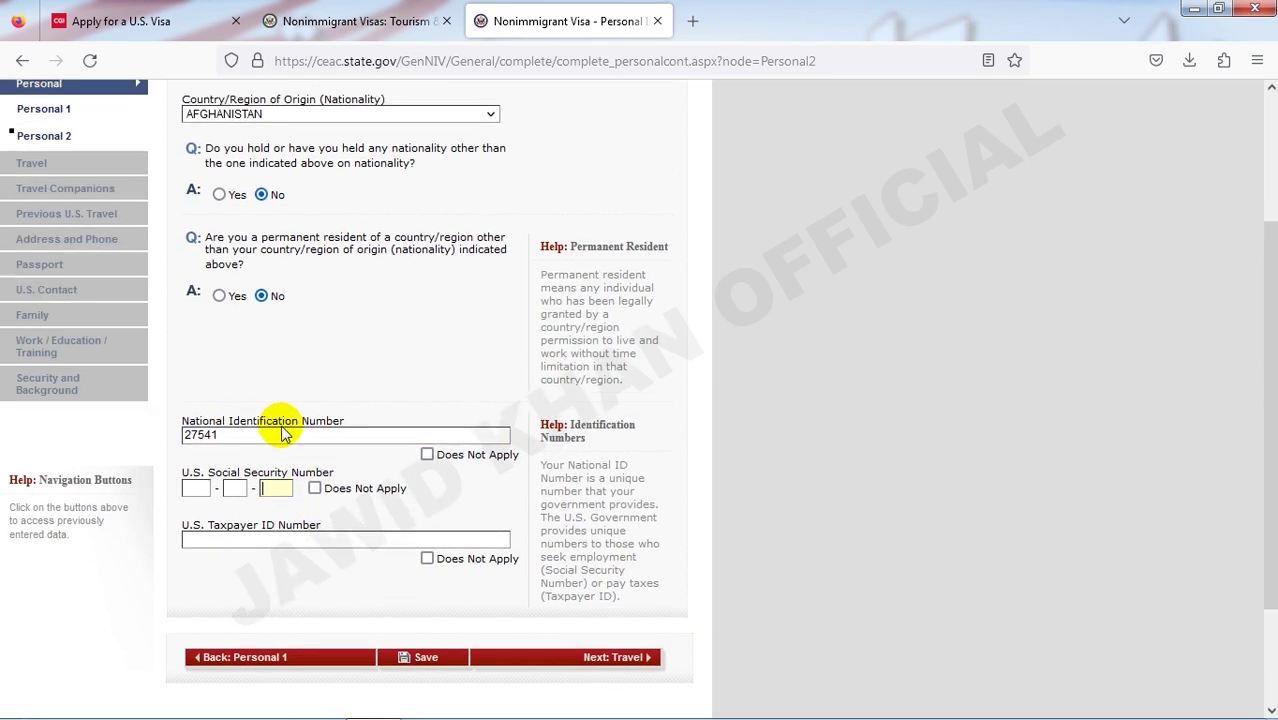
left_click(241, 439)
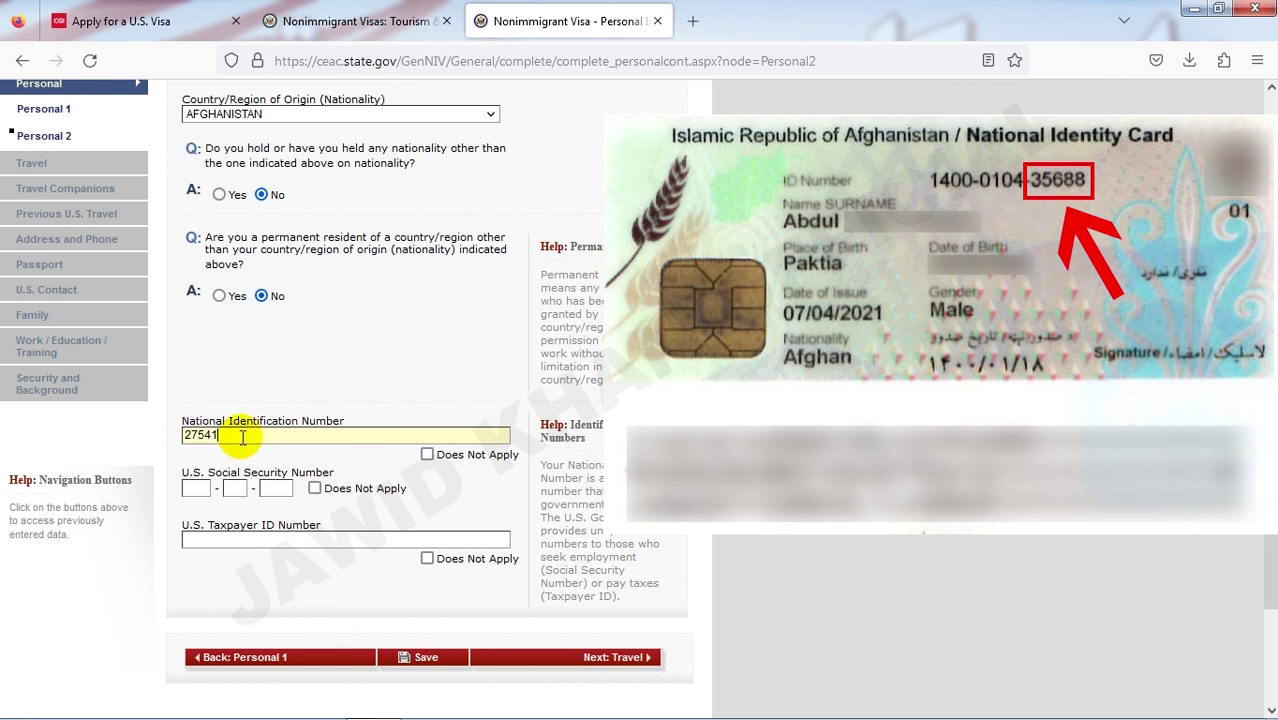
left_click_drag(244, 437, 165, 434)
left_click(241, 436)
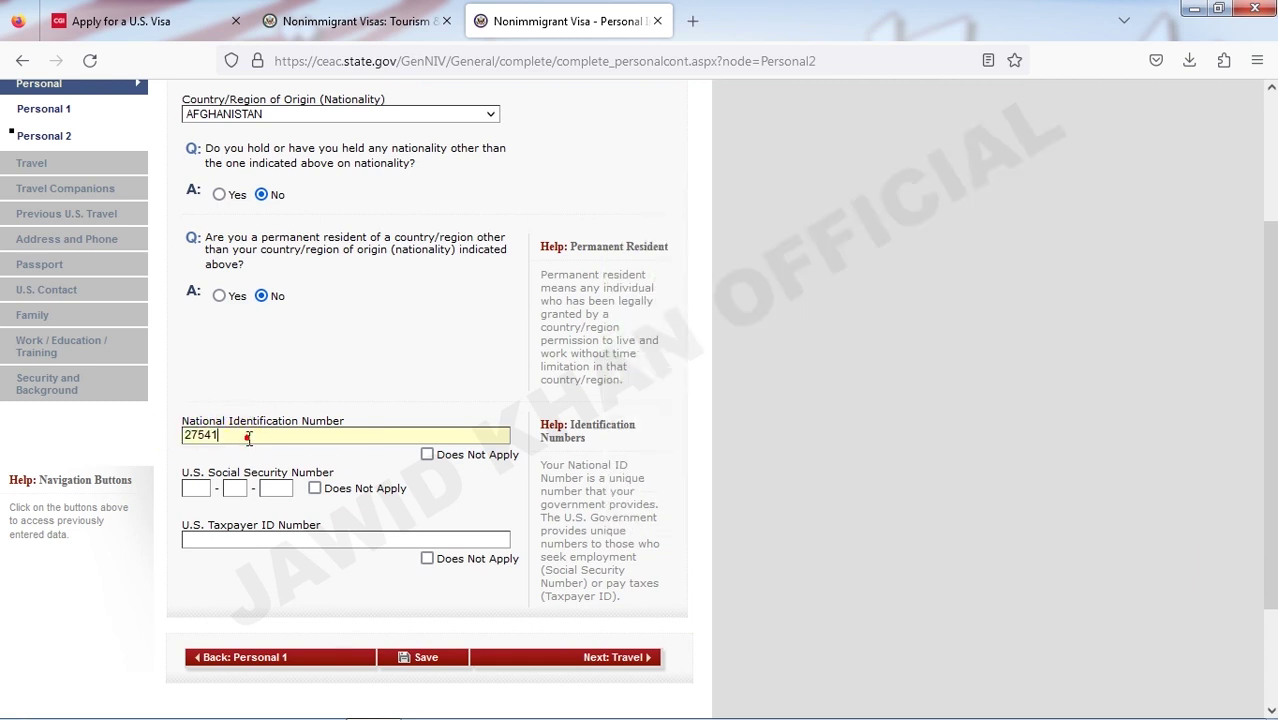
scroll(235, 430, "down", 2)
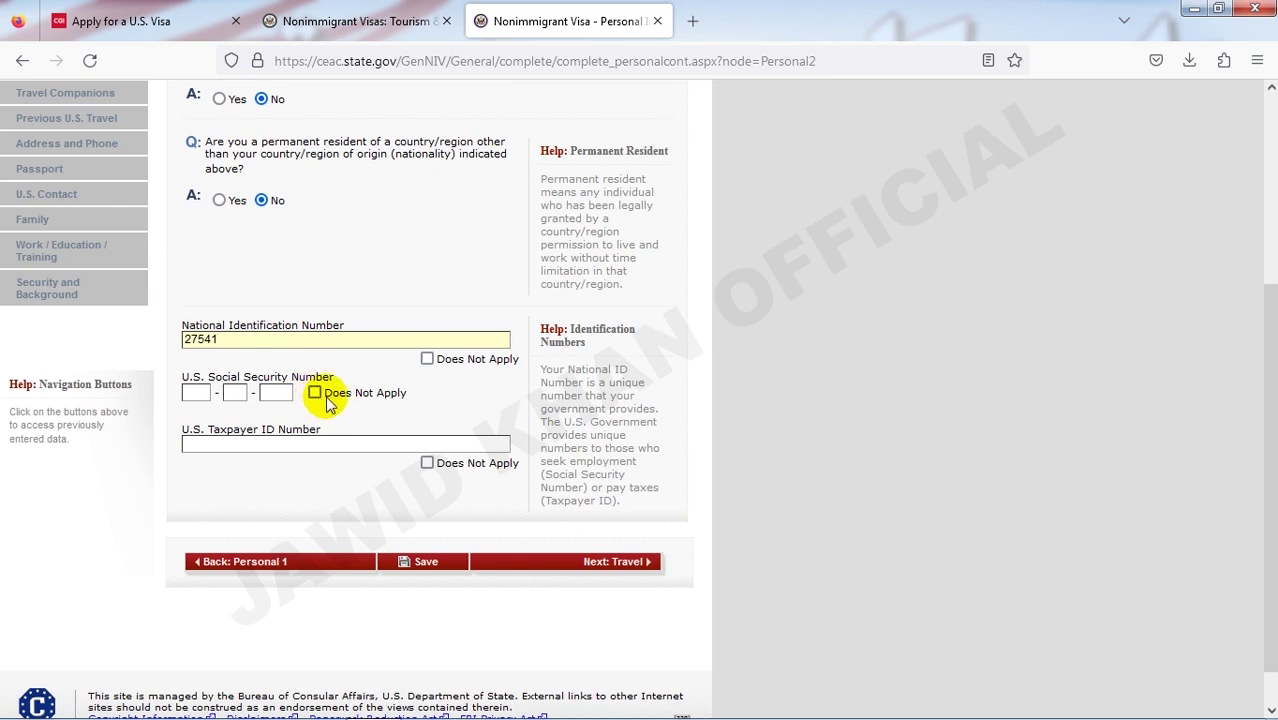
left_click(321, 403)
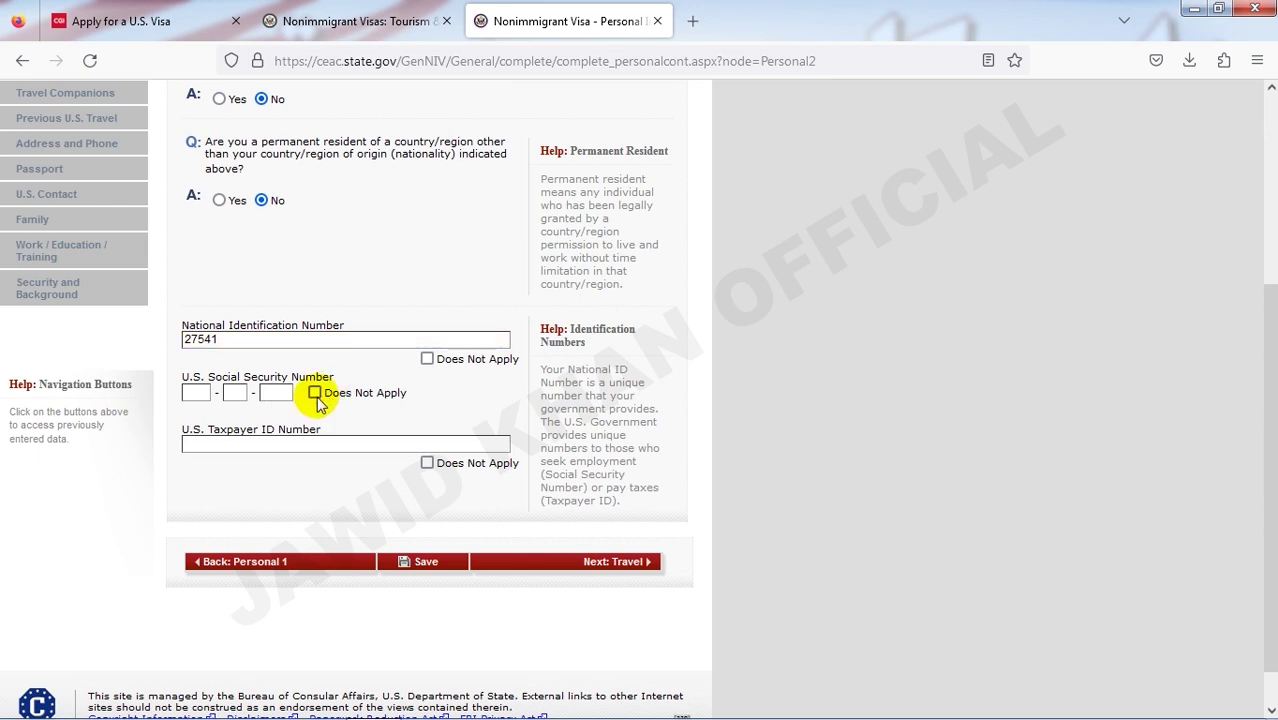
left_click(316, 396)
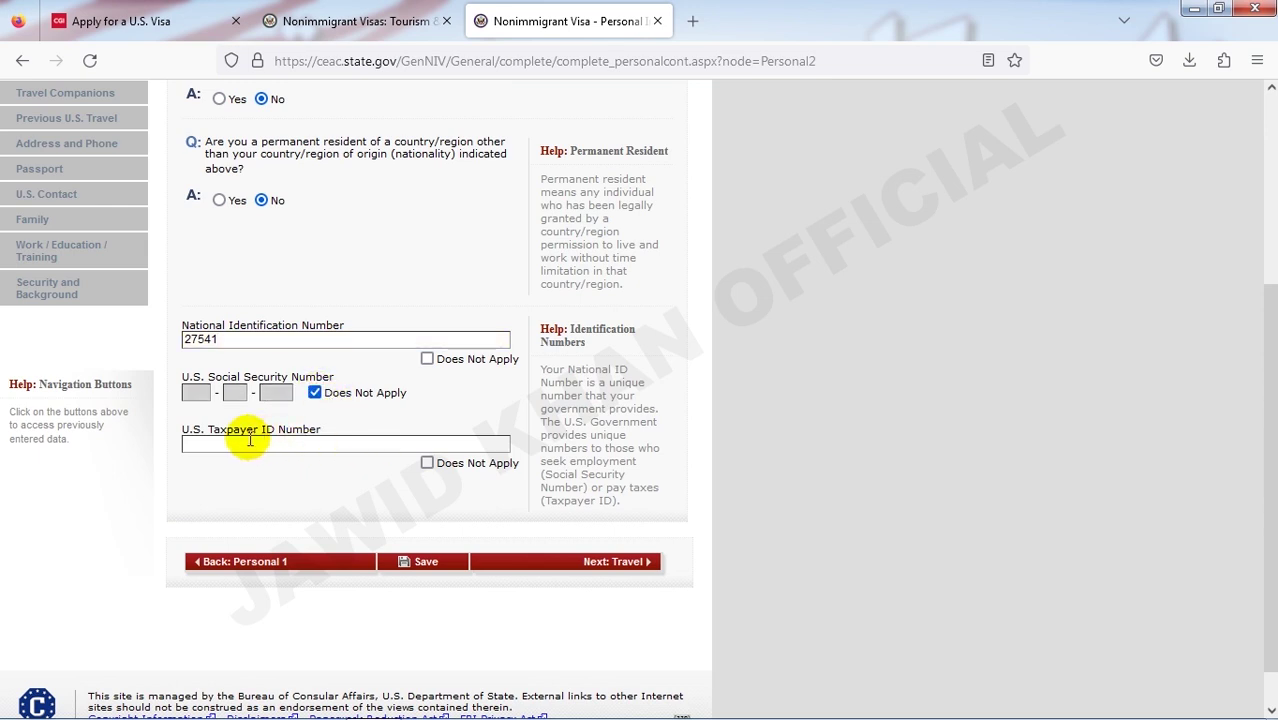
left_click(427, 468)
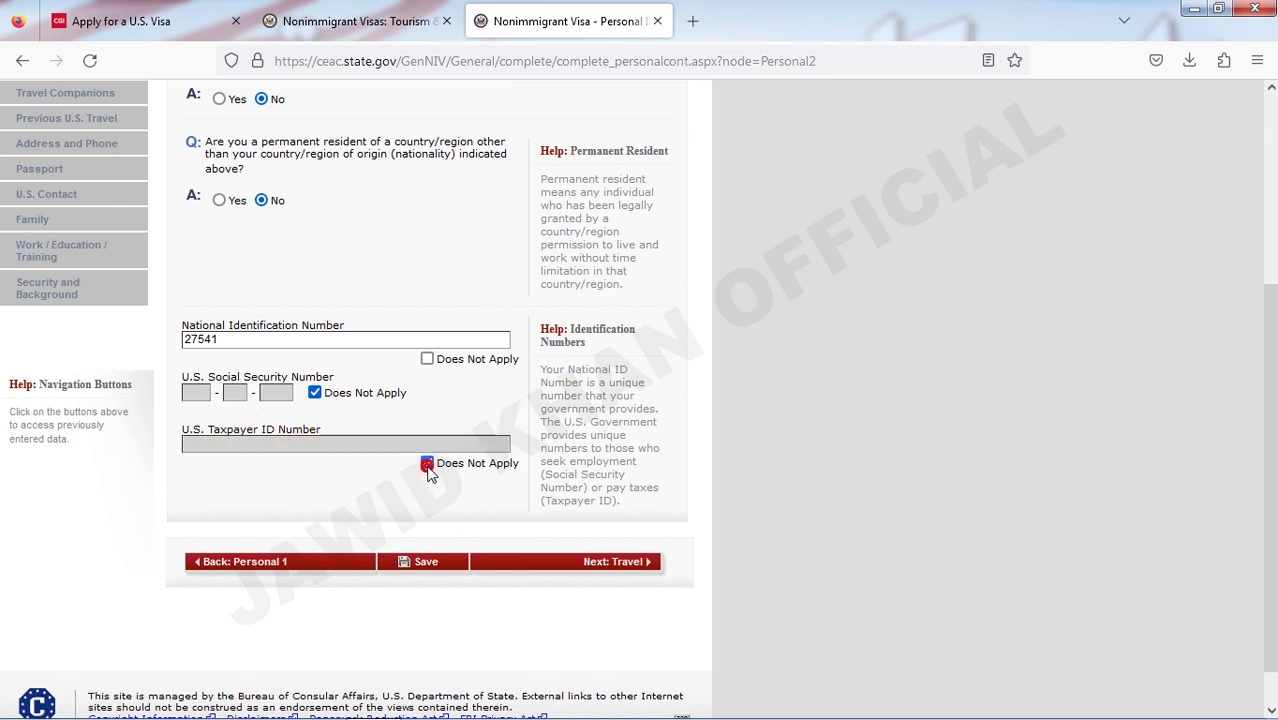
- Save Personal Information 2 and continue to the Travel Information page
left_click(441, 571)
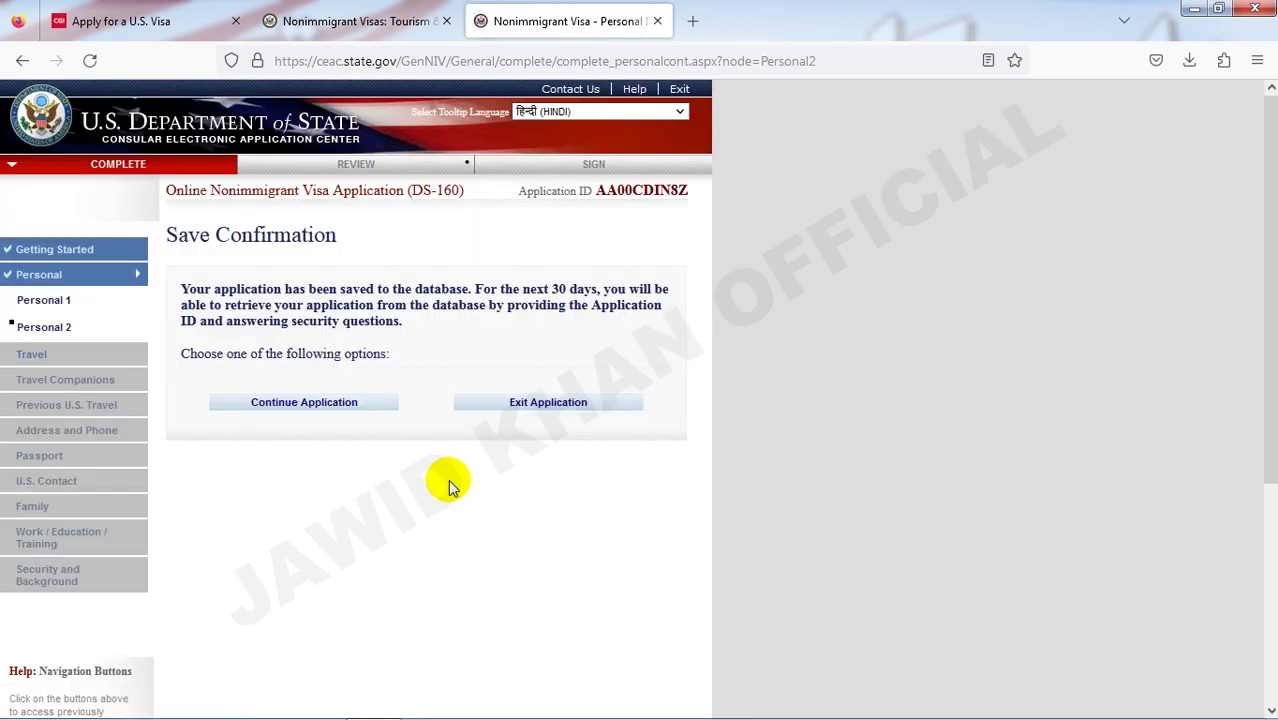
left_click(378, 402)
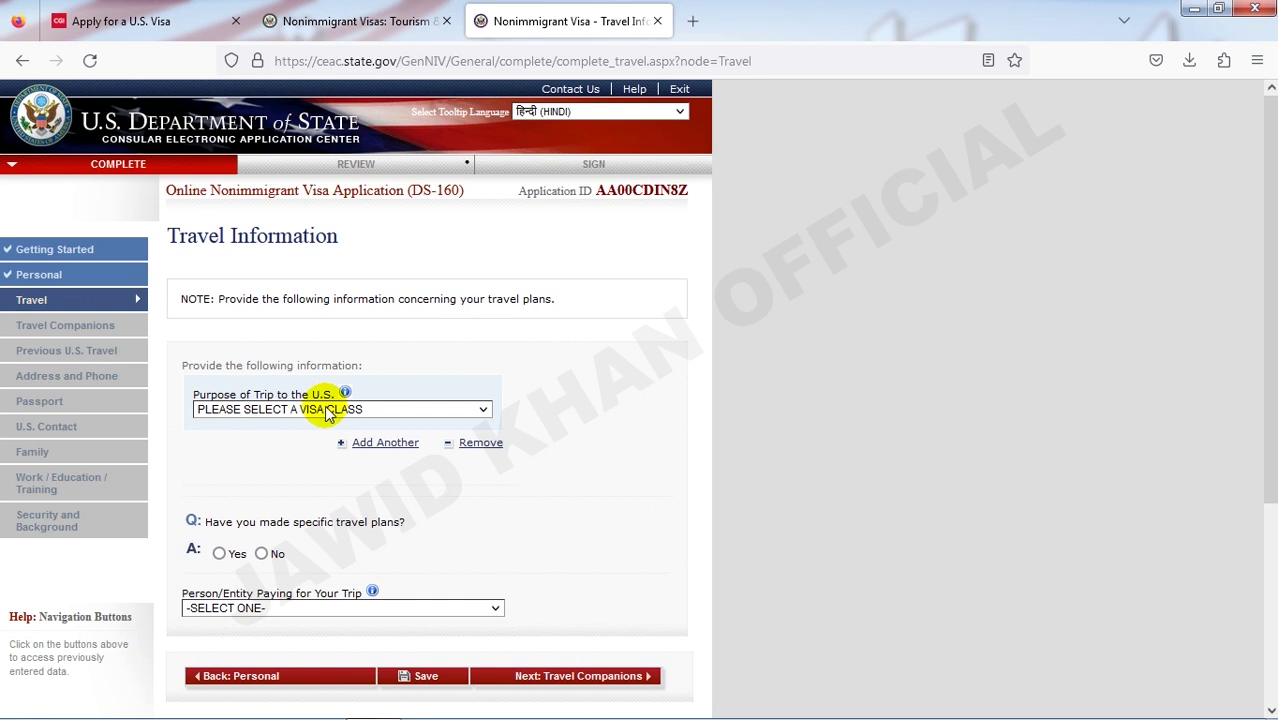
- Choose TEMPORARY WORKER (H) as the purpose of trip
left_click(330, 412)
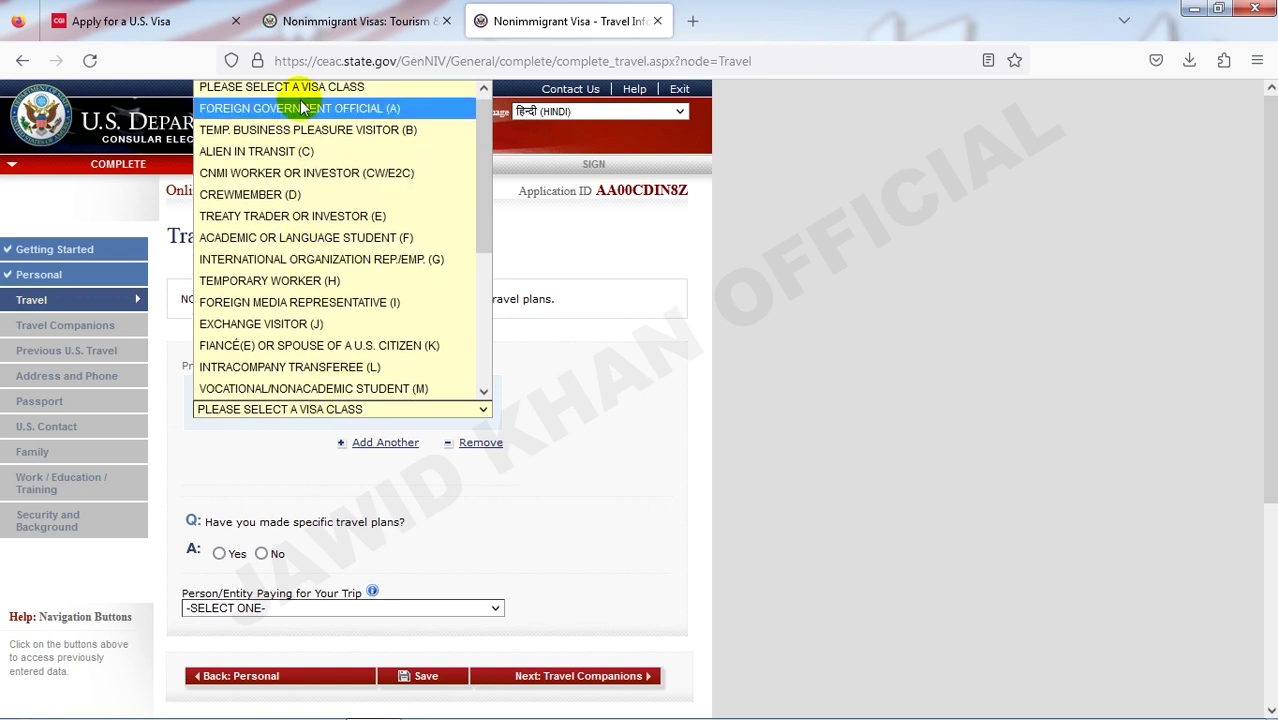
scroll(303, 349, "down", 4)
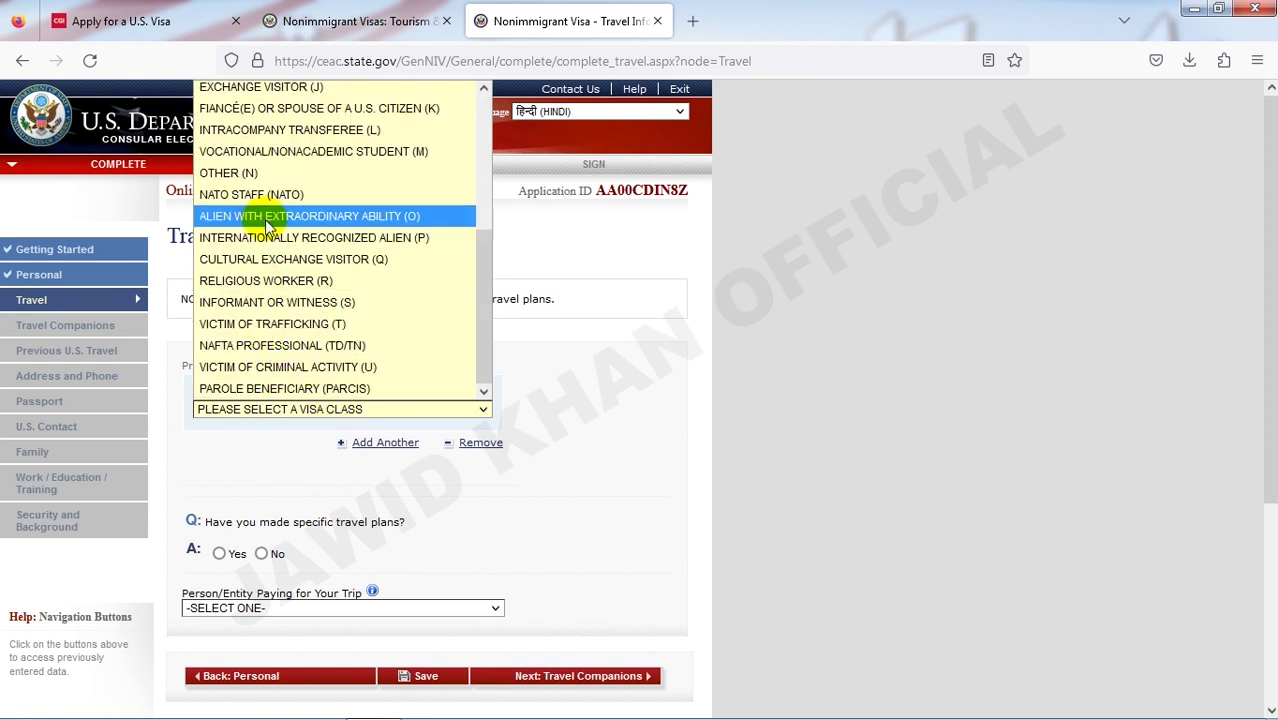
scroll(267, 225, "up", 4)
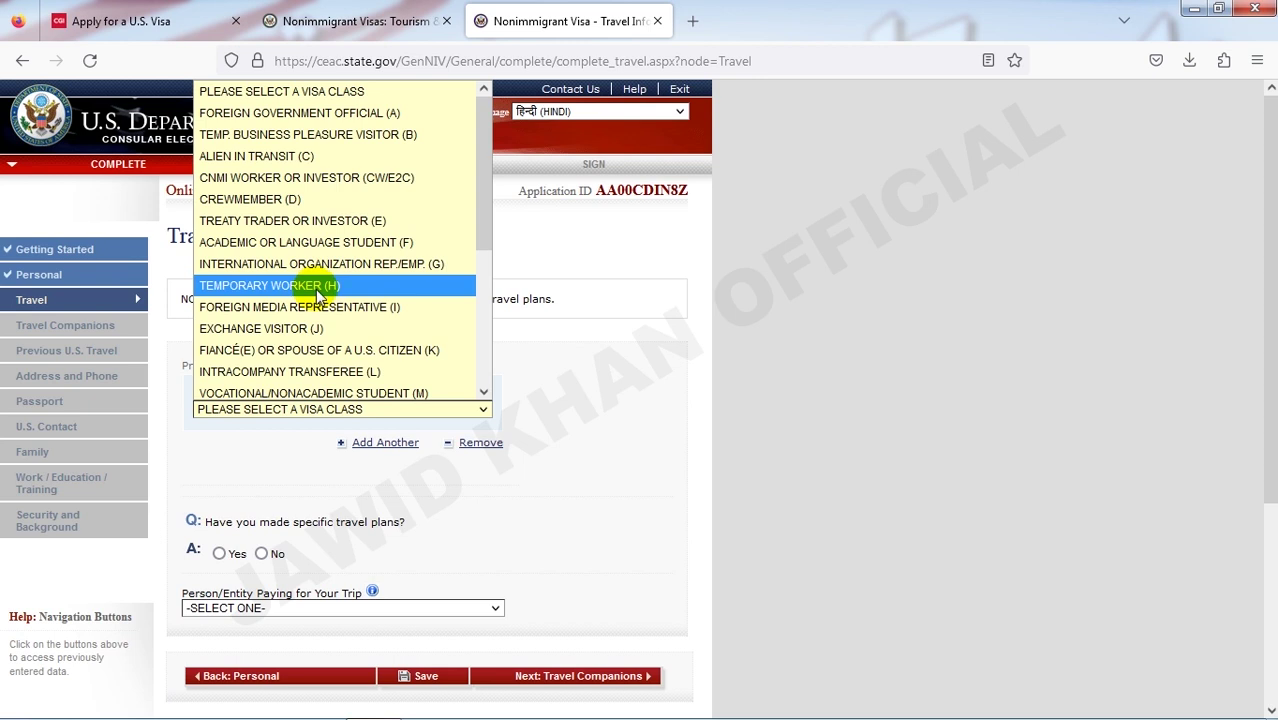
scroll(296, 347, "down", 4)
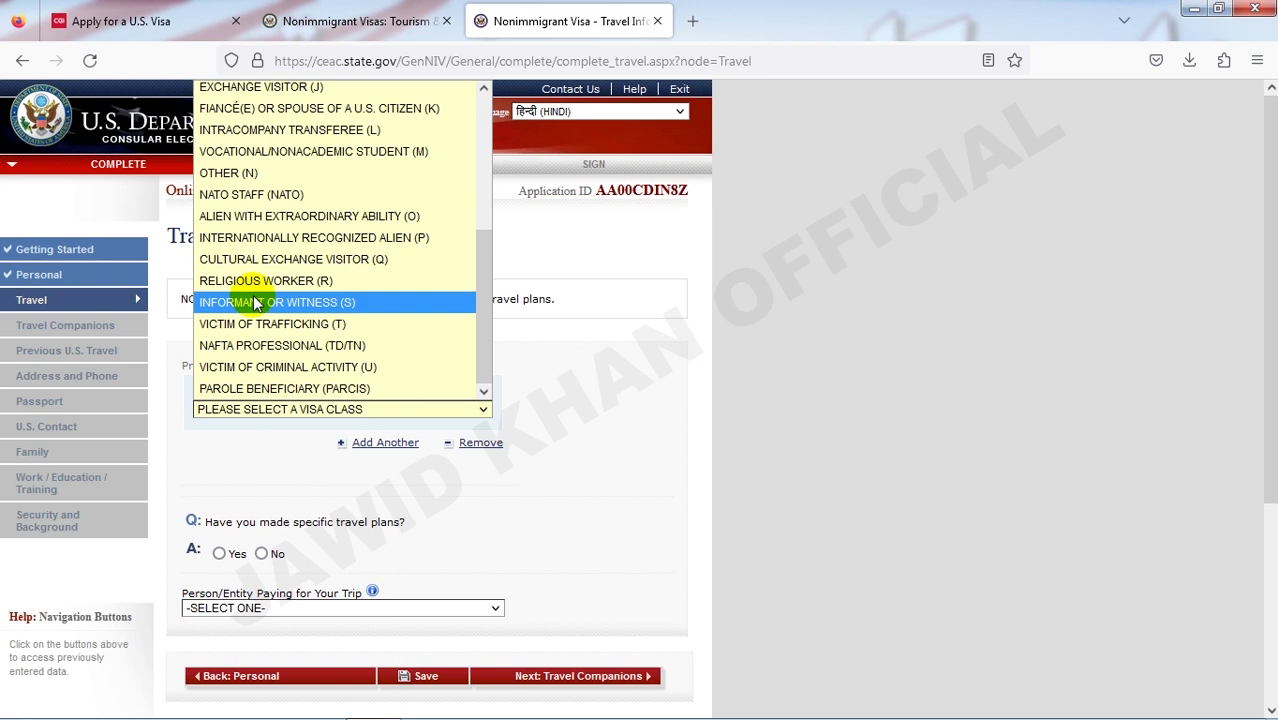
scroll(279, 175, "up", 2)
left_click(279, 175)
scroll(365, 450, "down", 2)
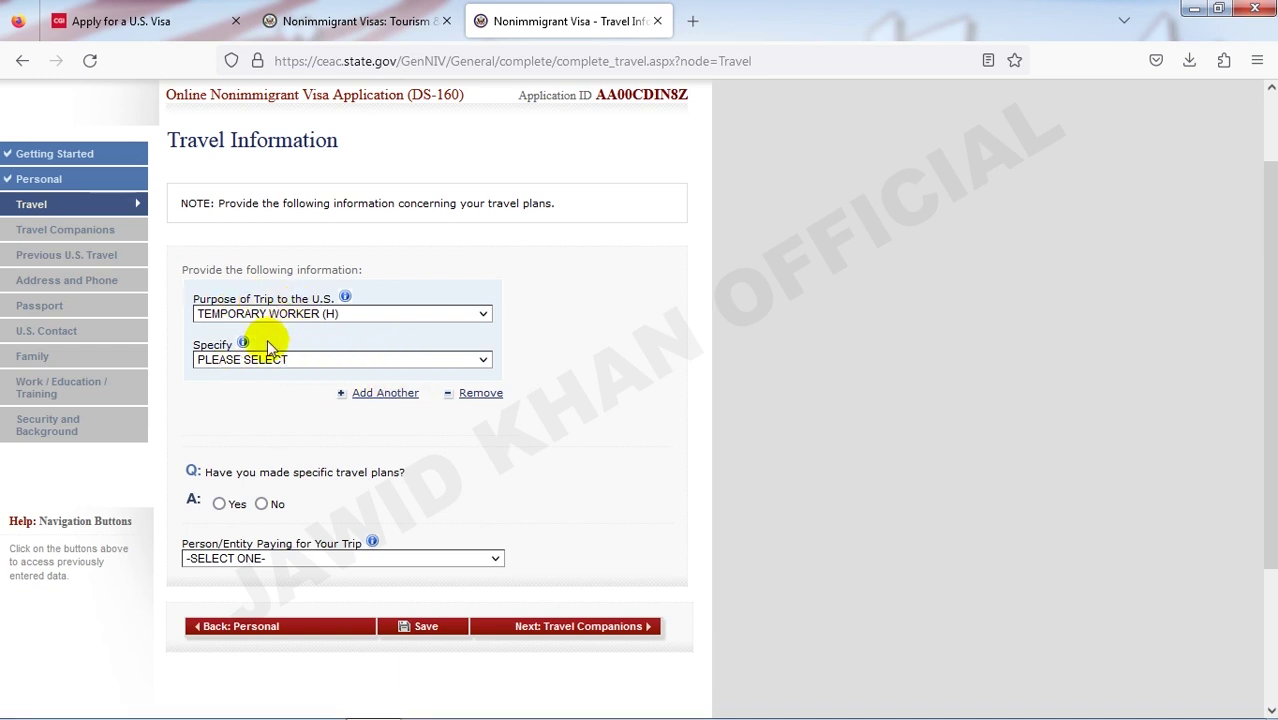
- Specify SPECIALTY OCCUPATION (H1B) and answer No to specific travel plans
left_click(301, 360)
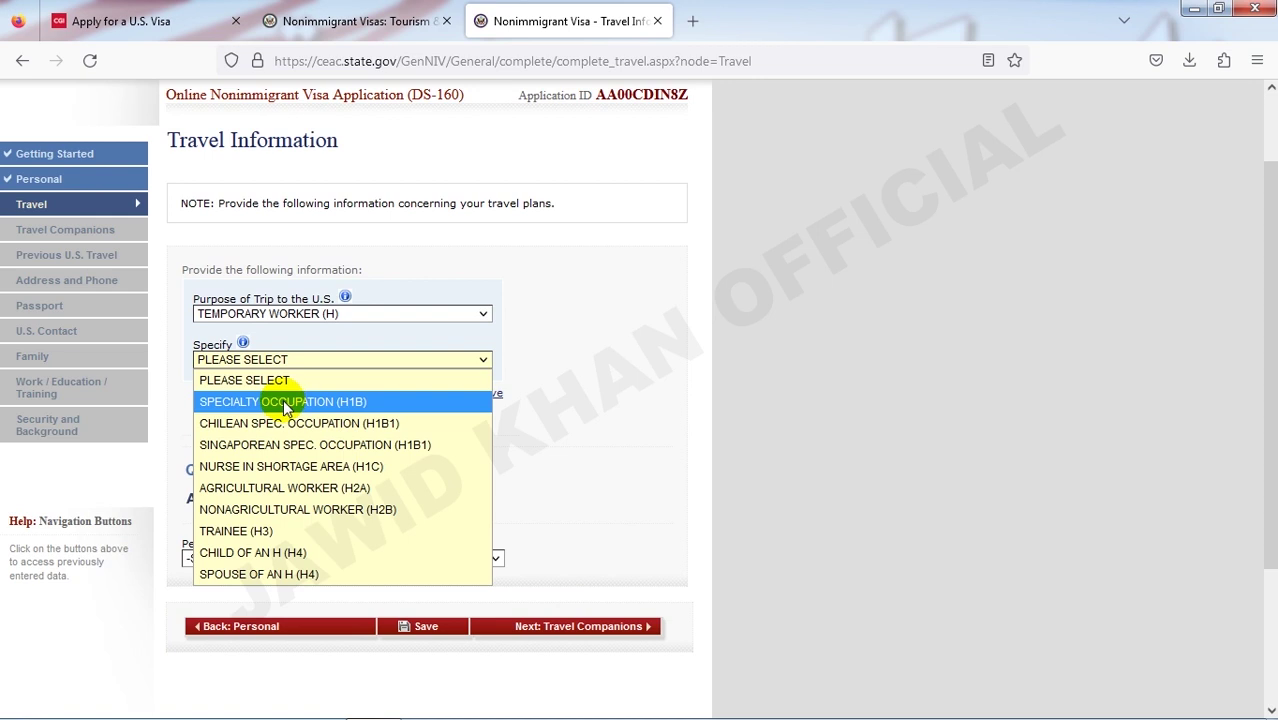
left_click(287, 404)
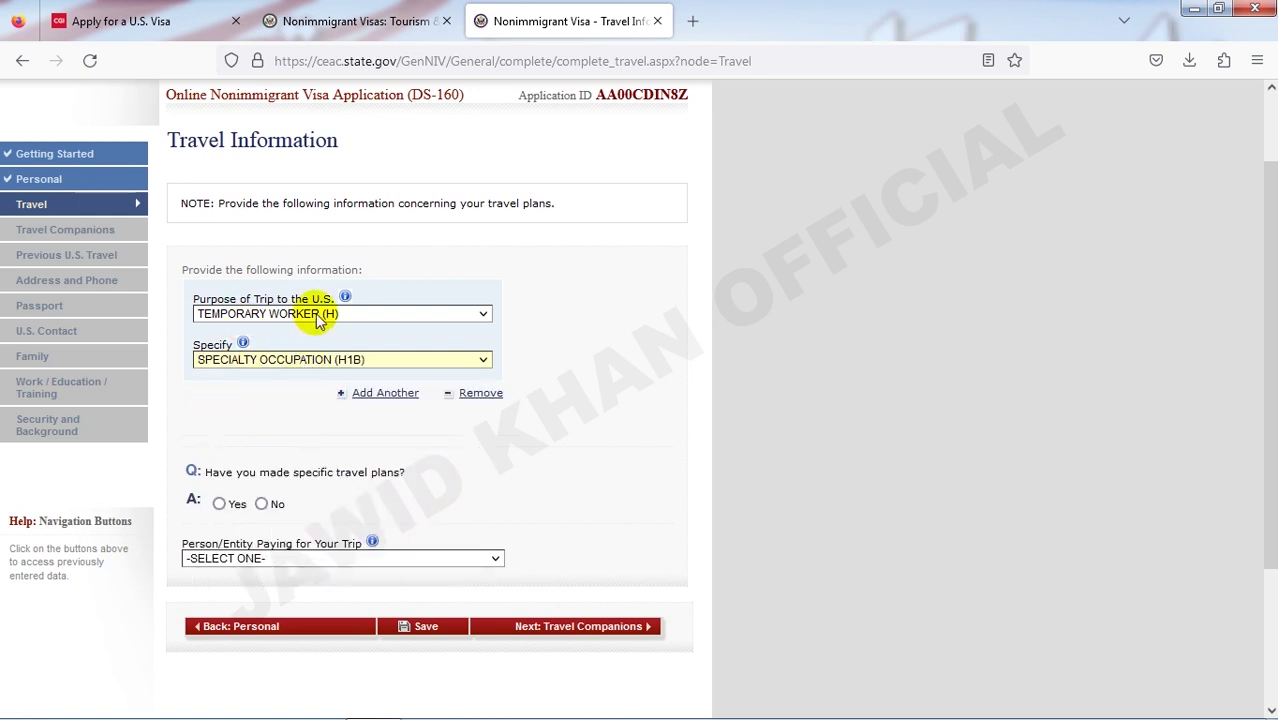
scroll(315, 452, "down", 5)
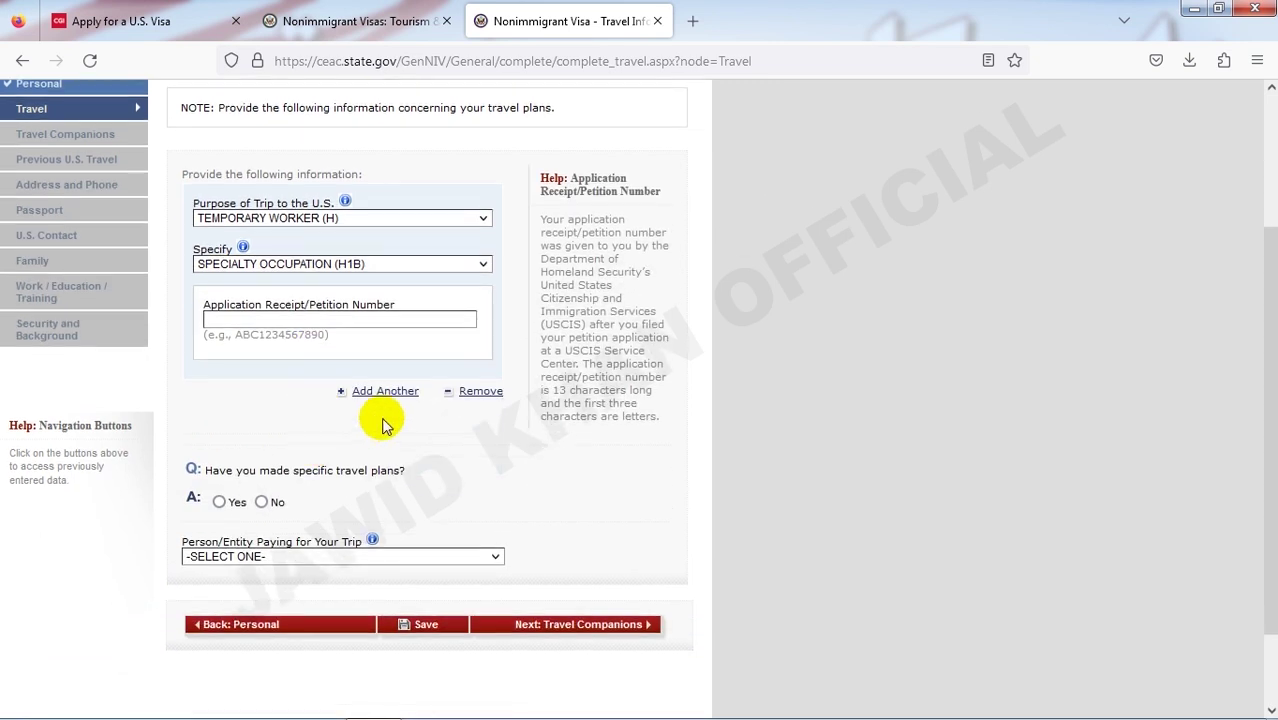
left_click(261, 334)
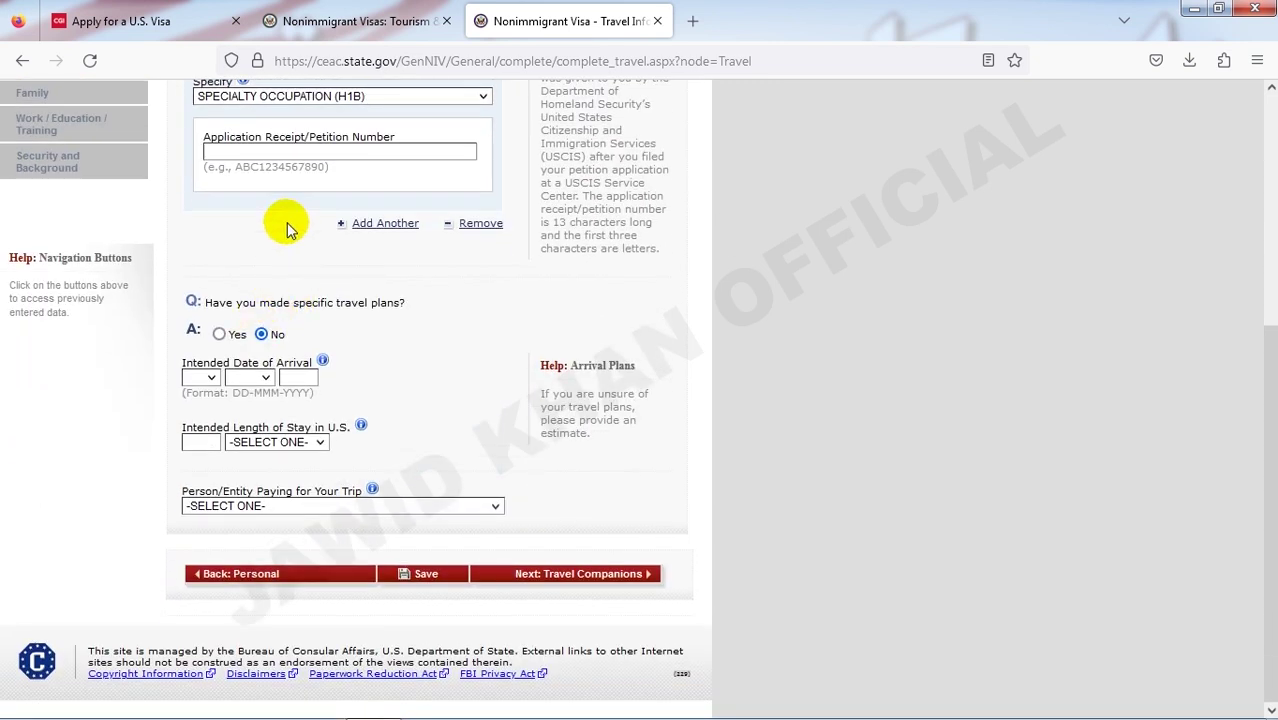
- Set the intended arrival date to 01 JAN 2024
left_click(270, 155)
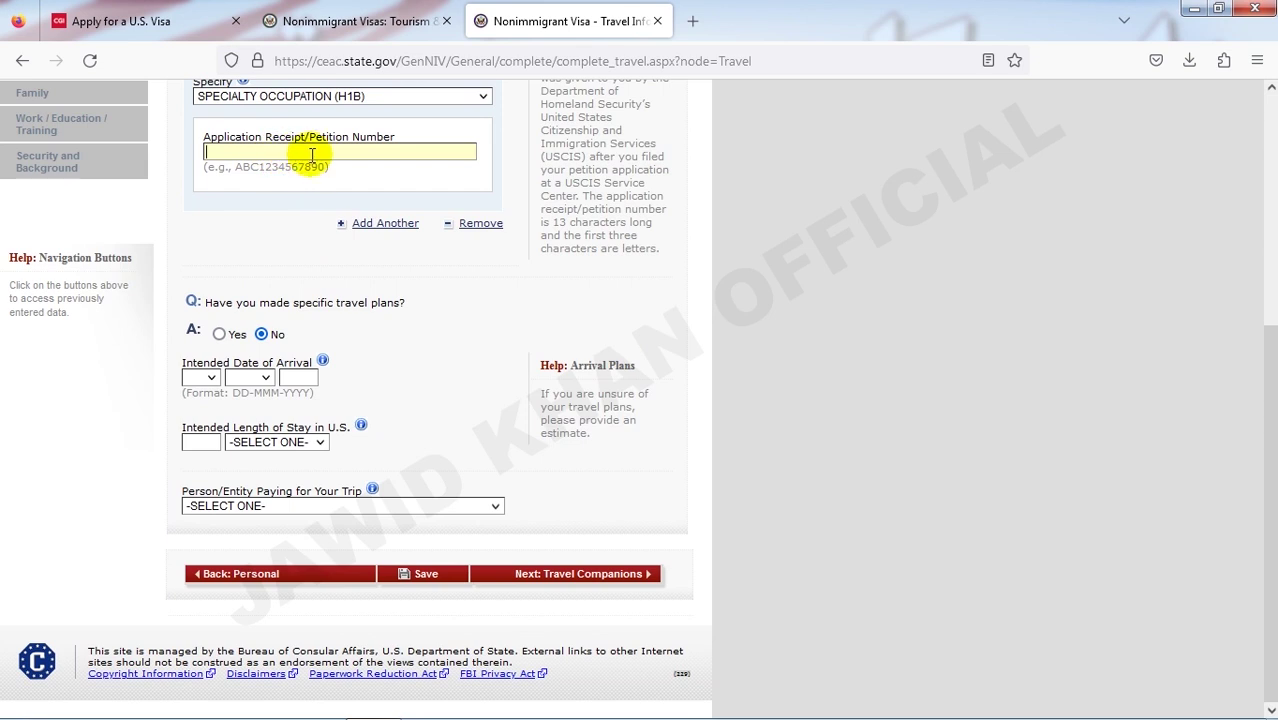
scroll(310, 157, "up", 3)
left_click(270, 348)
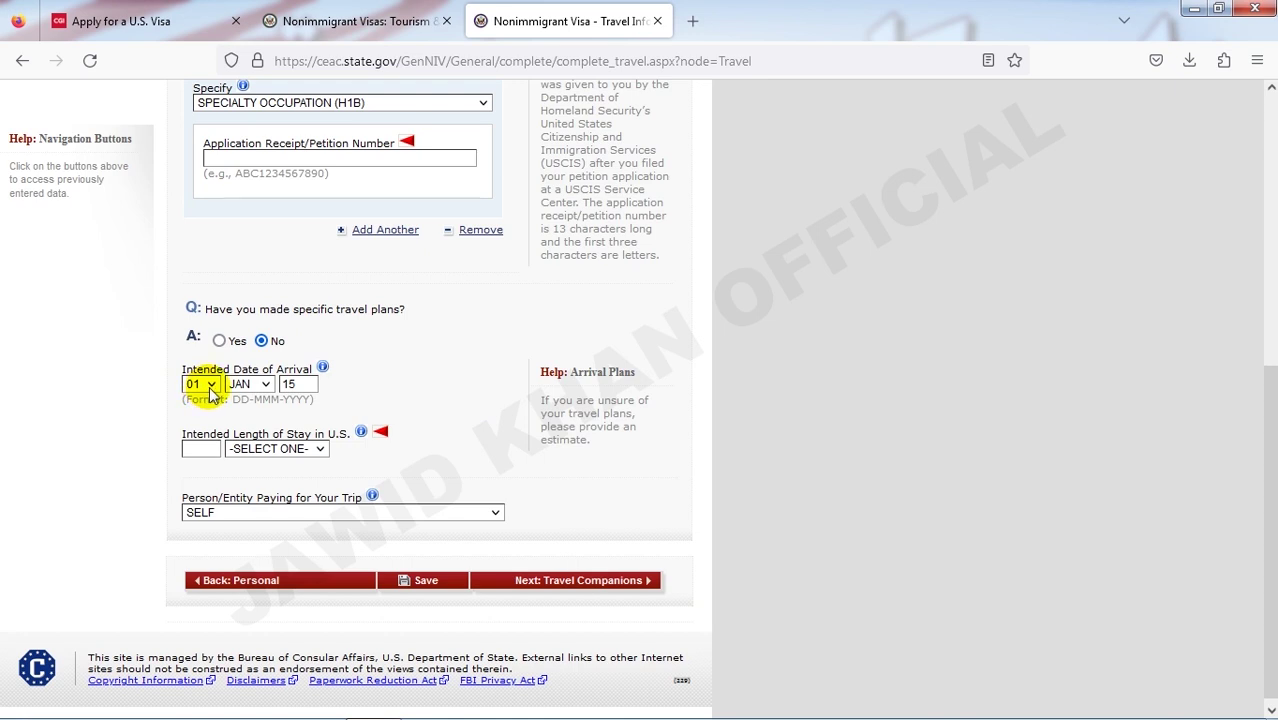
left_click(210, 388)
left_click(204, 426)
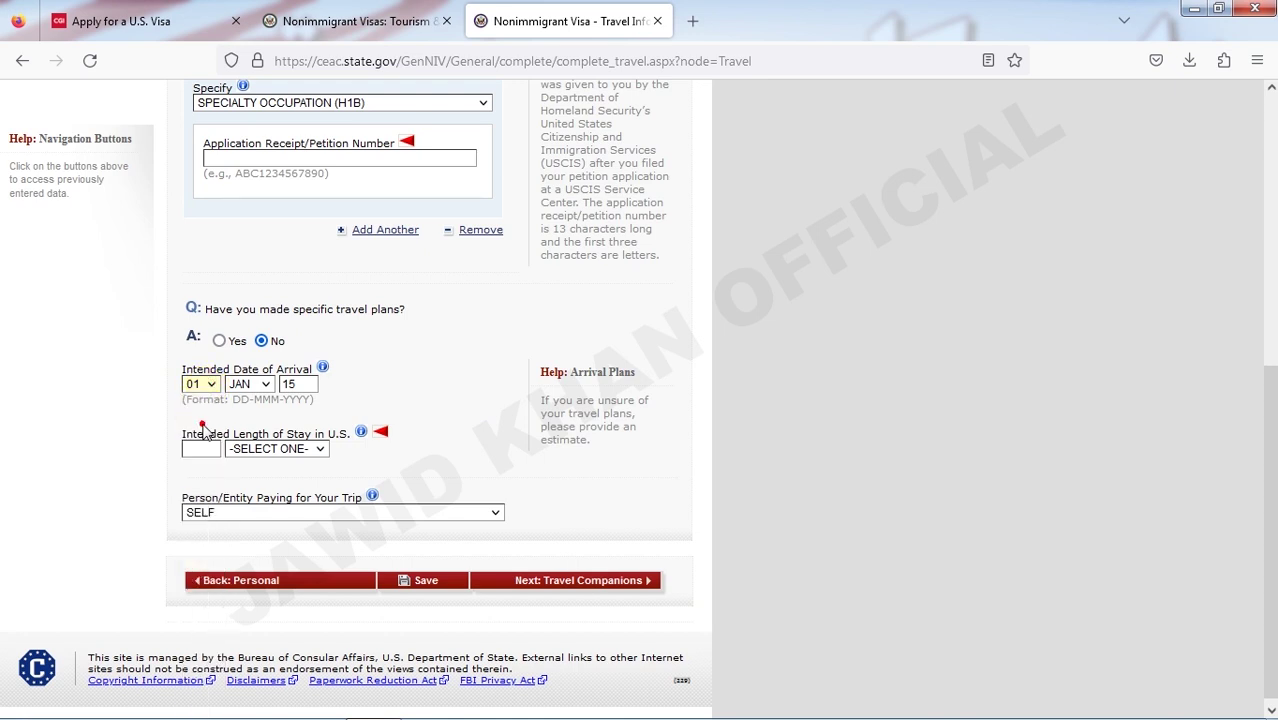
double_click(309, 385)
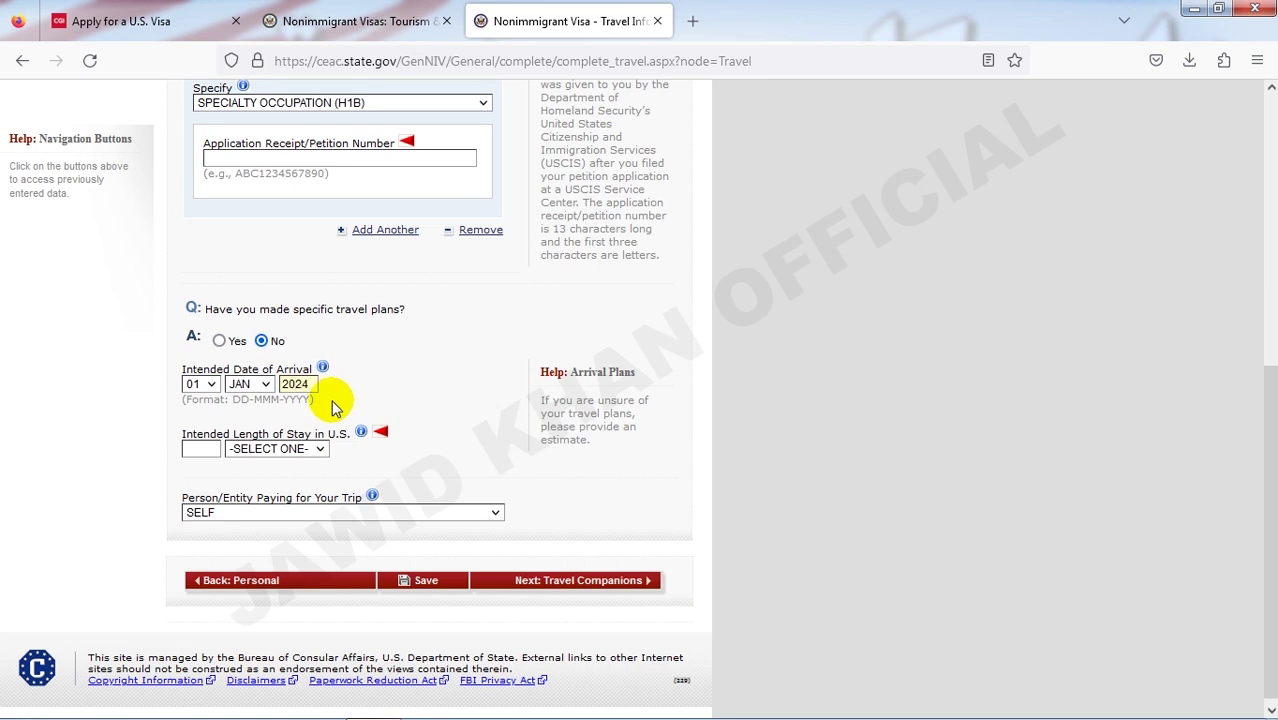
left_click(422, 406)
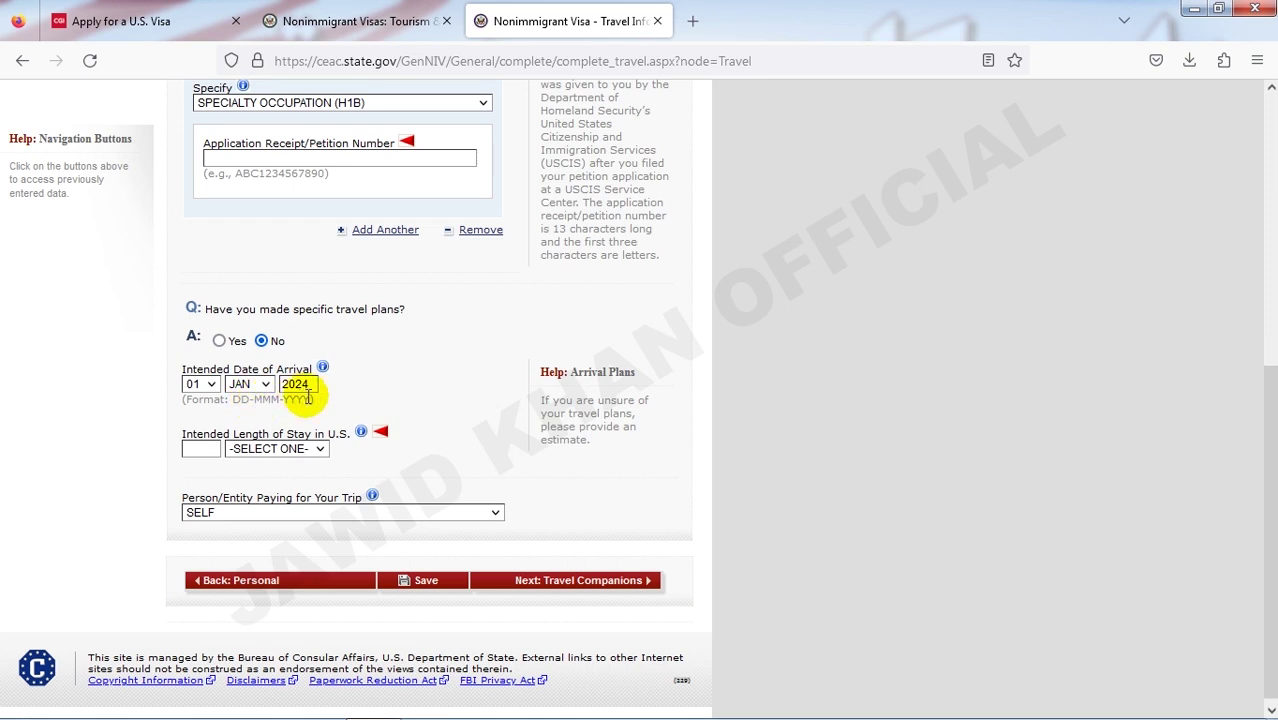
- Choose MONTH(S) as the length-of-stay unit
scroll(346, 402, "down", 1)
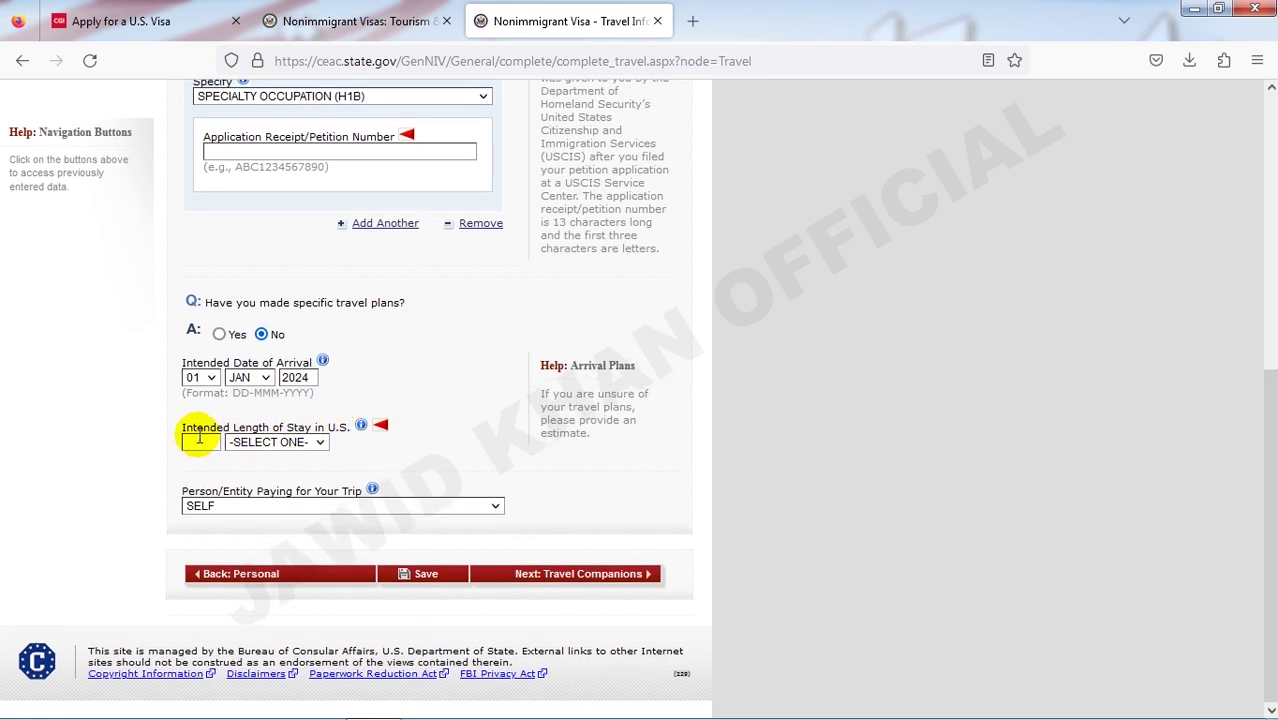
left_click(297, 446)
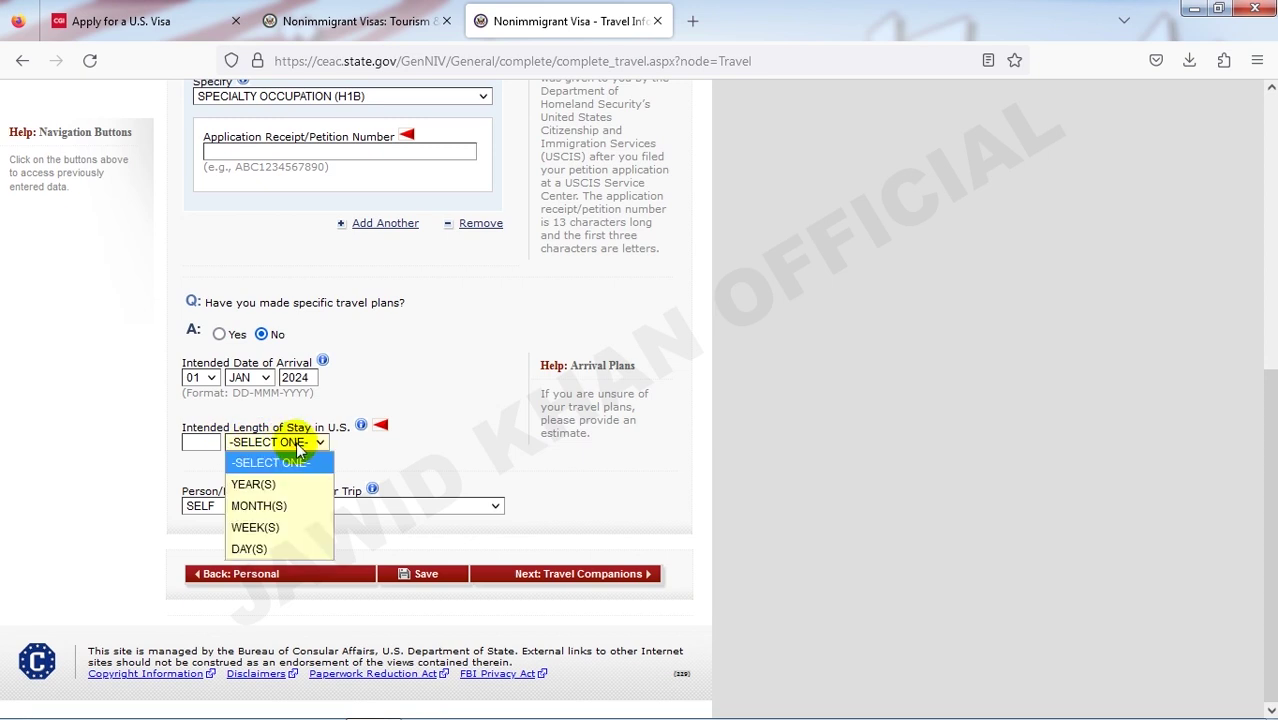
left_click(278, 507)
left_click(193, 441)
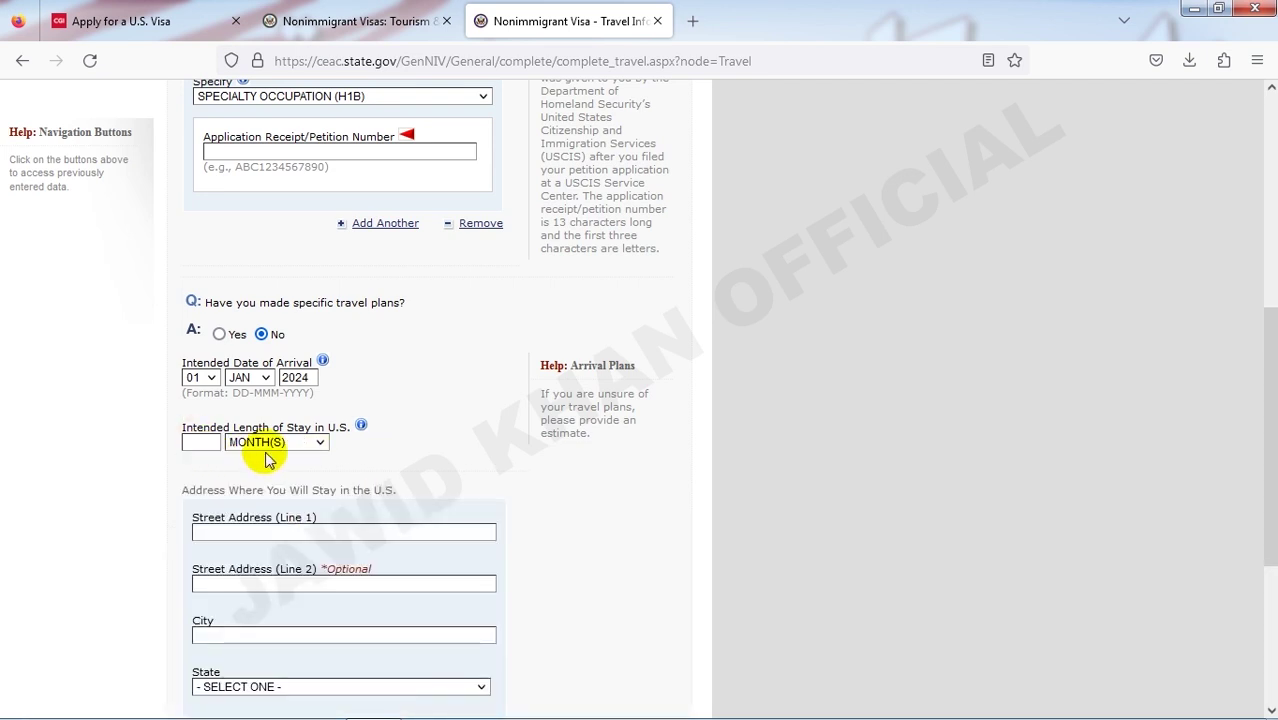
- Enter 1 as the length of stay in months
left_click(200, 442)
type("1")
scroll(471, 479, "down", 2)
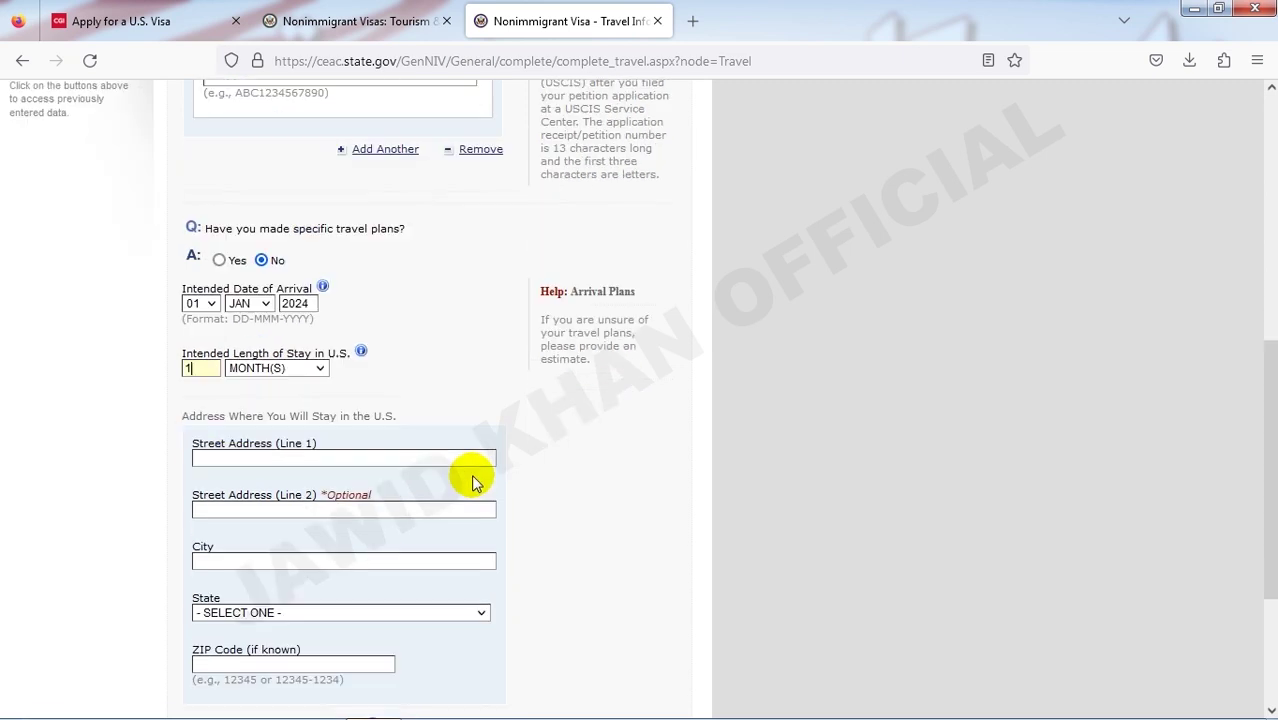
scroll(470, 482, "up", 2)
scroll(471, 482, "down", 1)
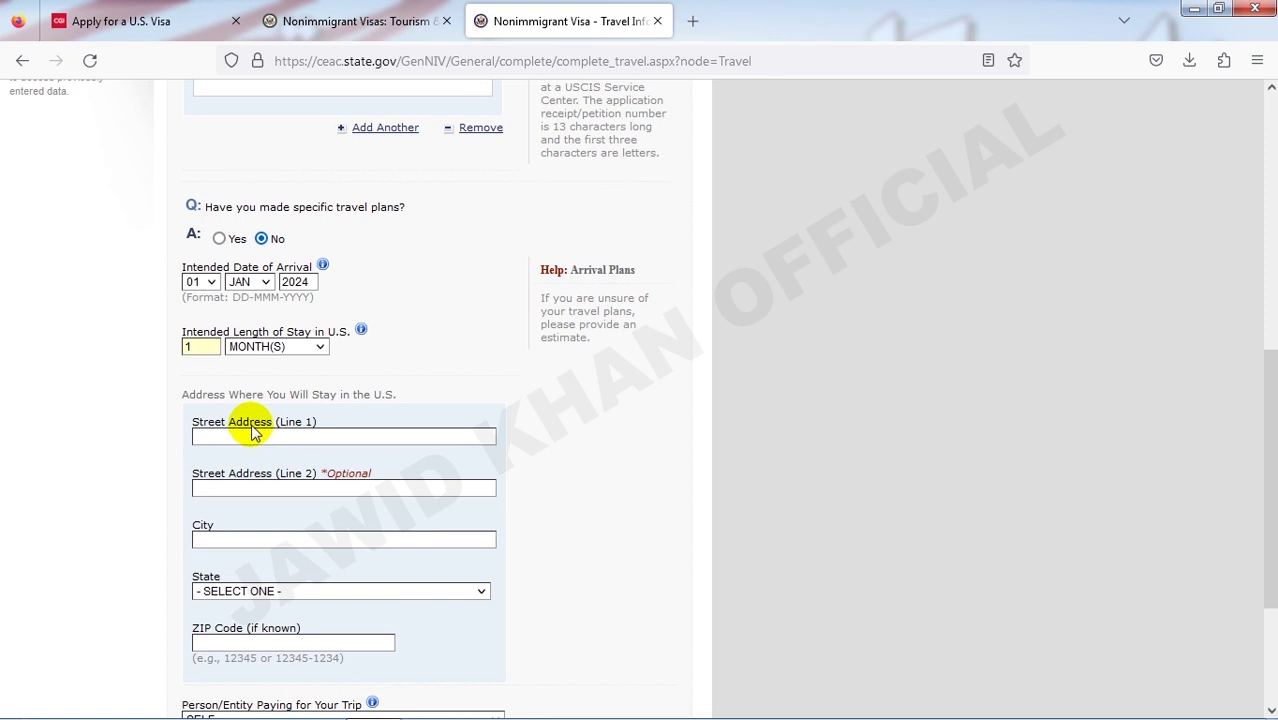
scroll(251, 427, "down", 1)
- Fill in the U.S. street address lines and city
left_click(238, 341)
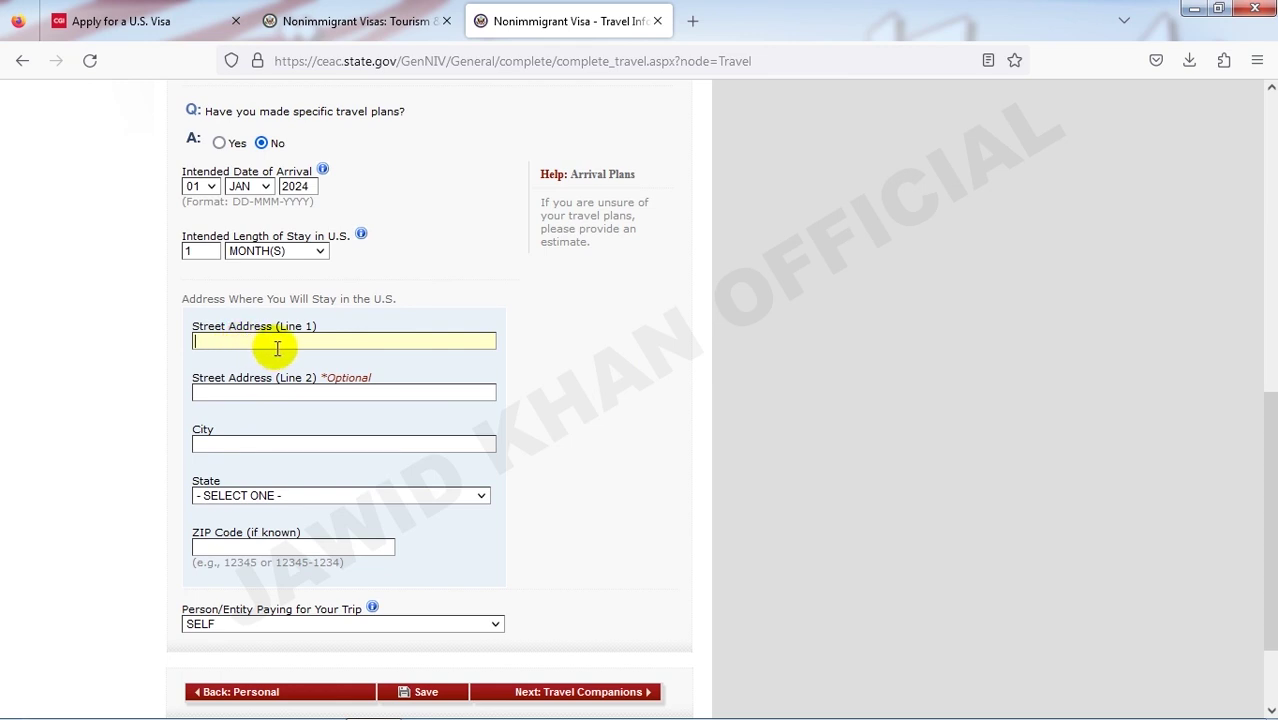
type("2")
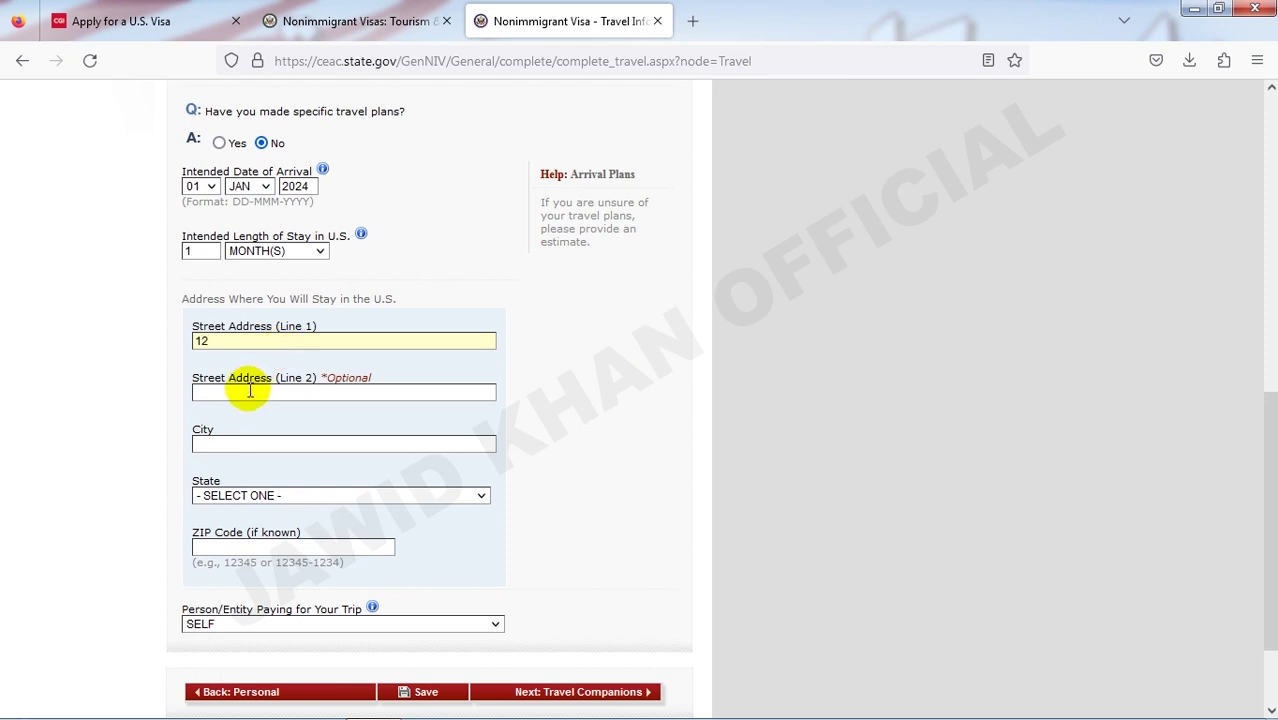
left_click(253, 392)
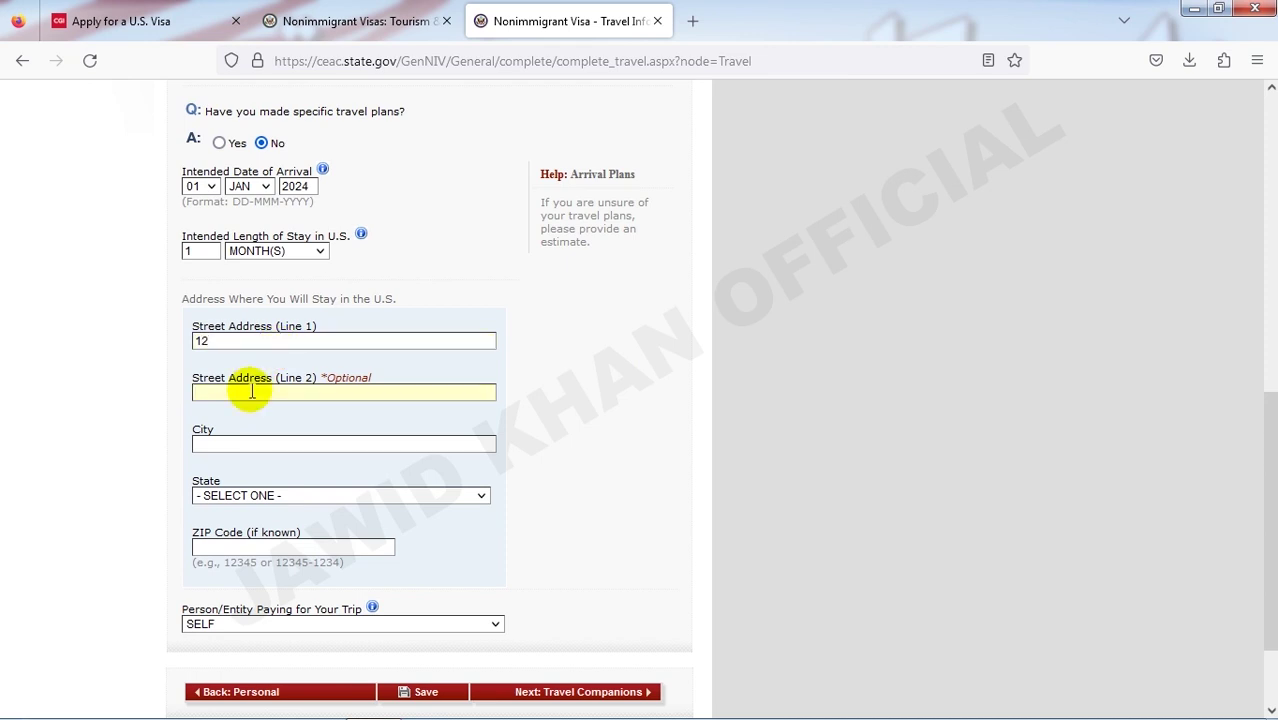
left_click(253, 443)
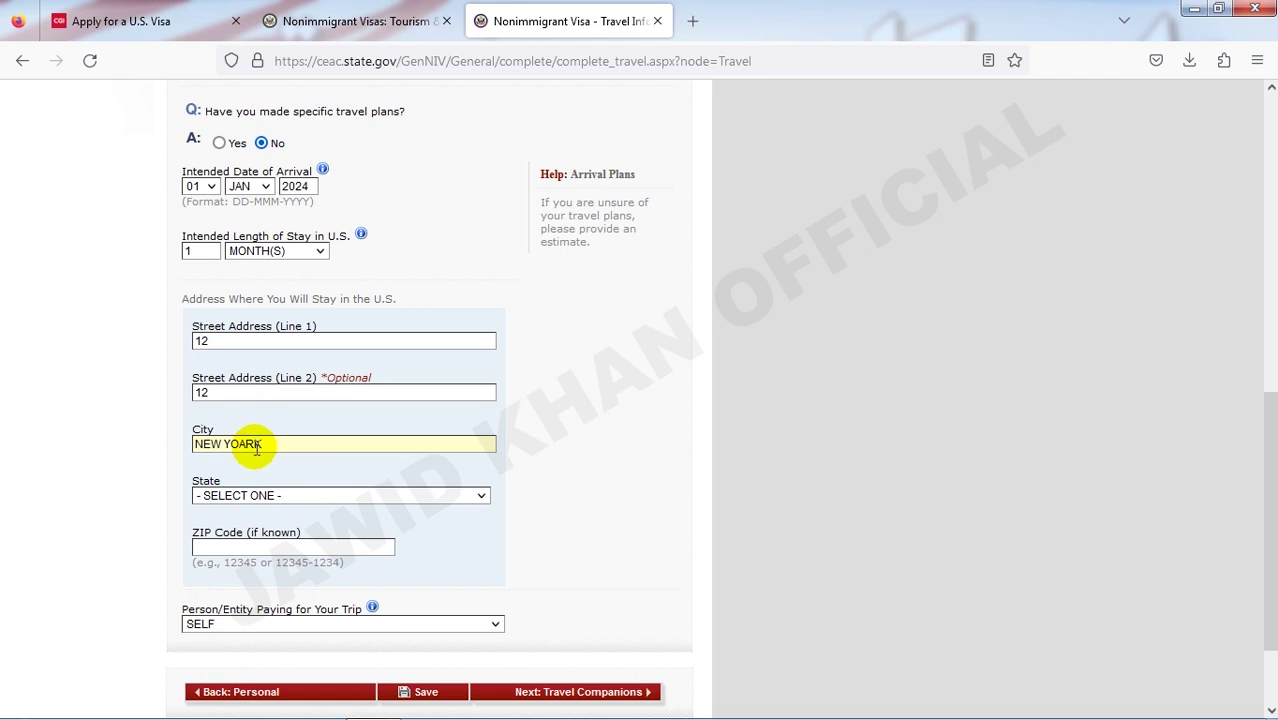
left_click(262, 491)
scroll(262, 470, "down", 1)
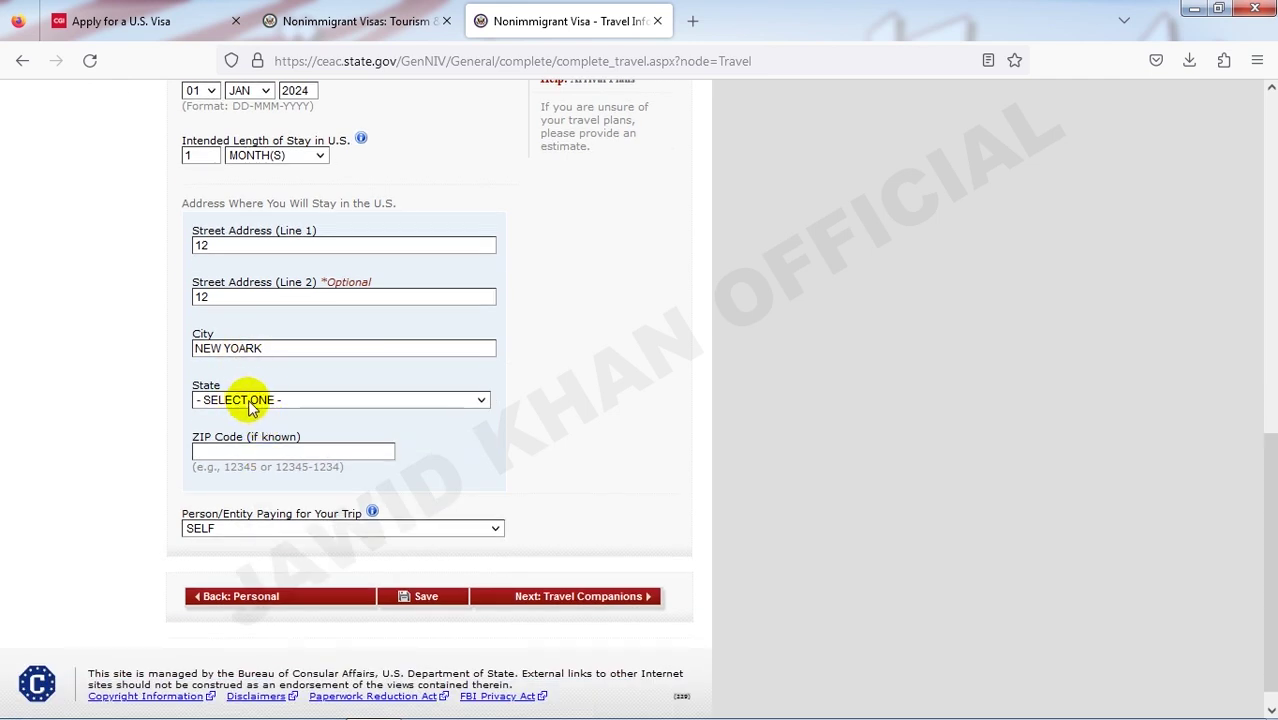
- Choose NEW YORK as the U.S. address state
left_click(258, 400)
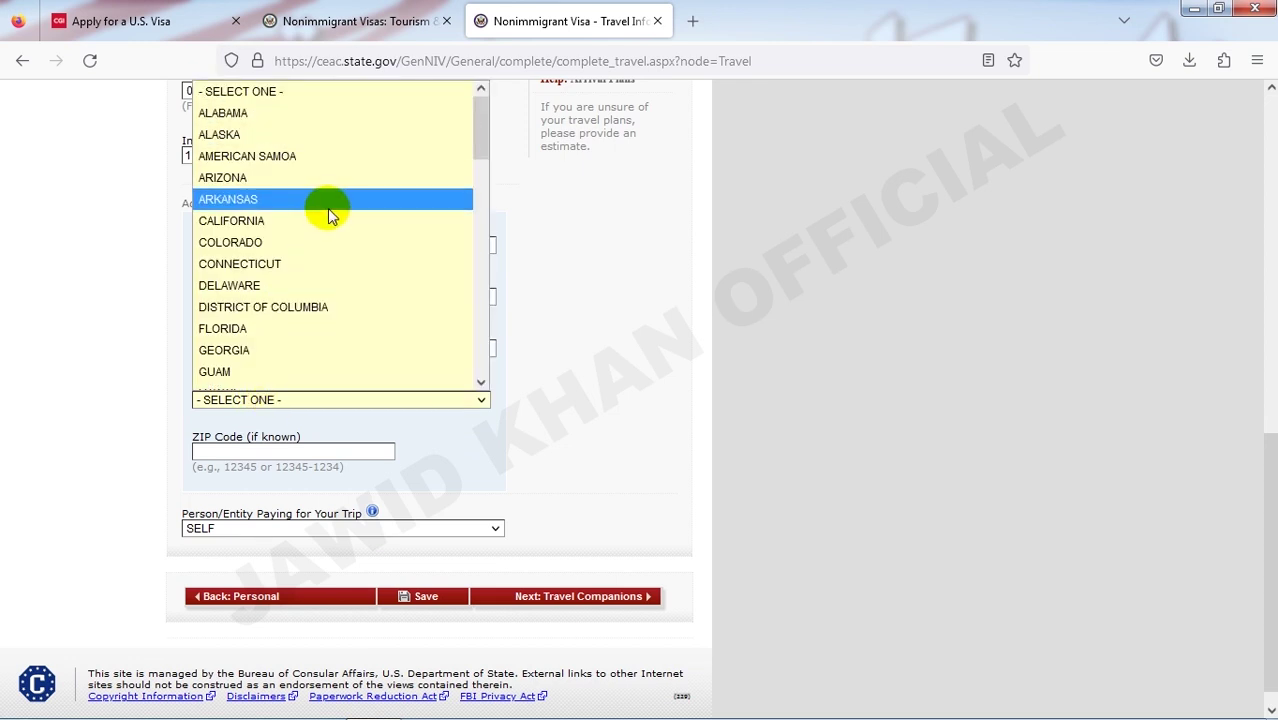
key("n")
key("e")
key("Down")
key("Down")
key("Down")
key("Down")
key("Down")
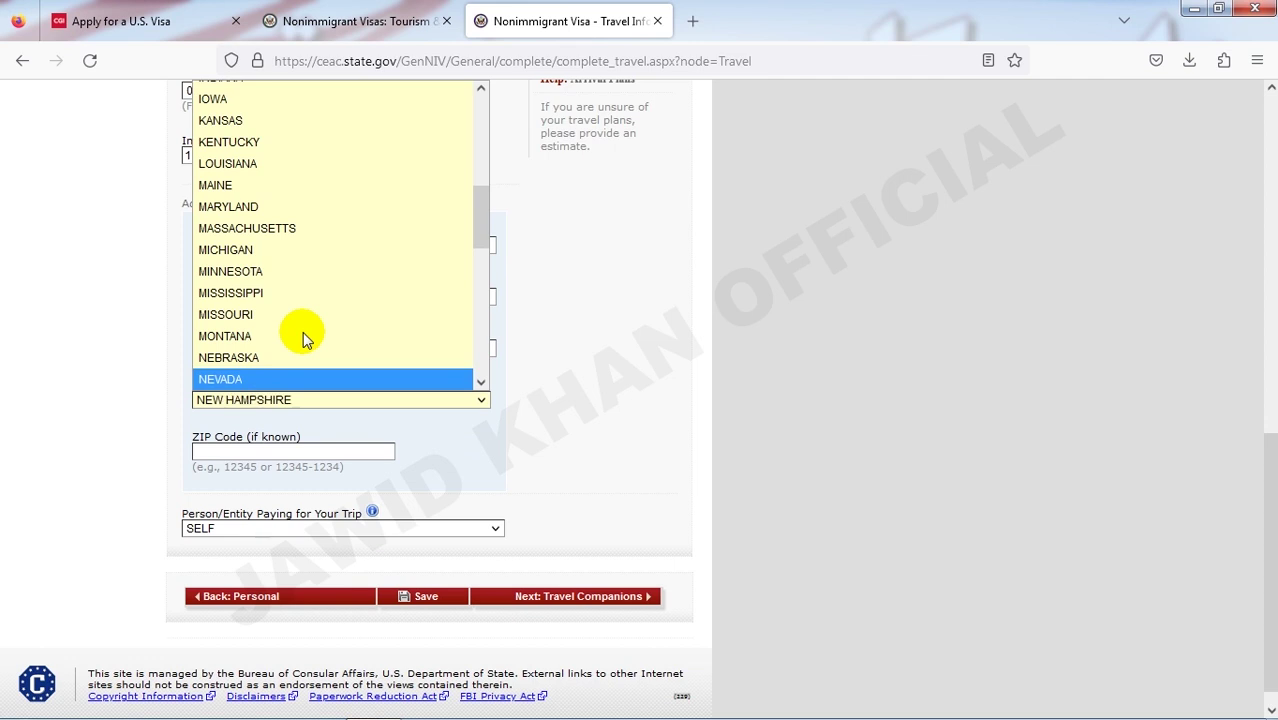
key("Up")
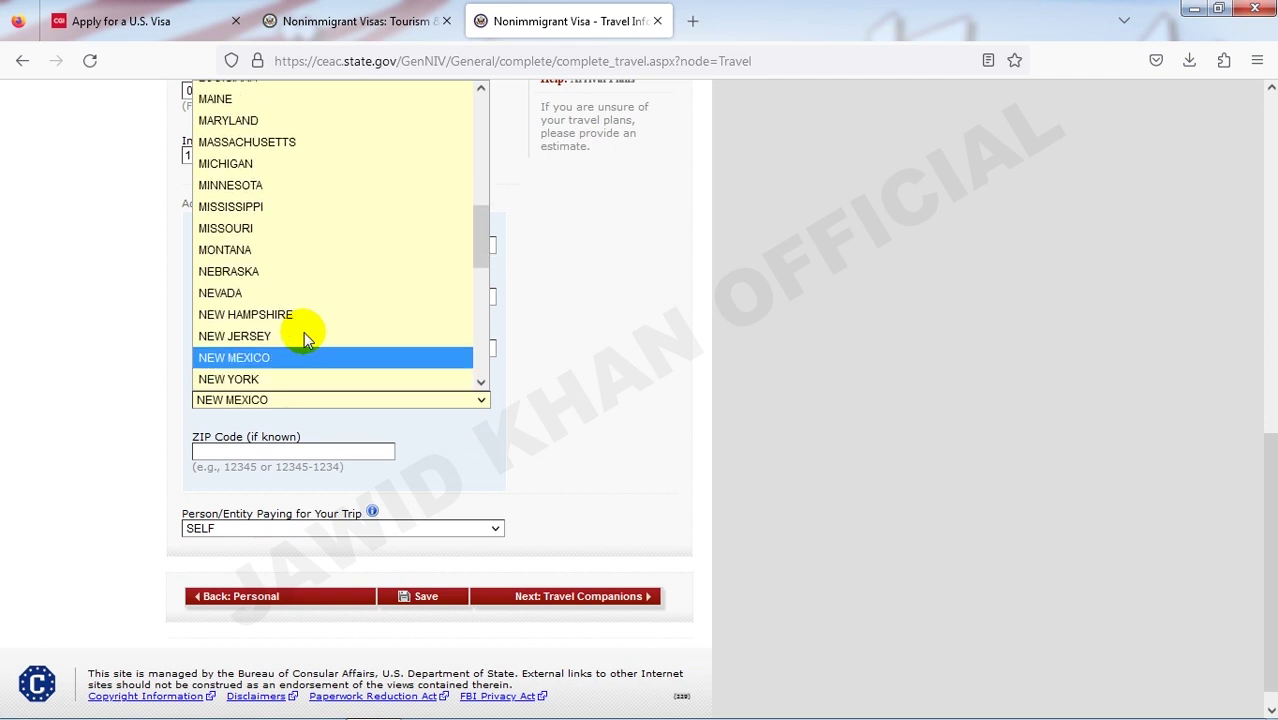
left_click(302, 380)
left_click(238, 347)
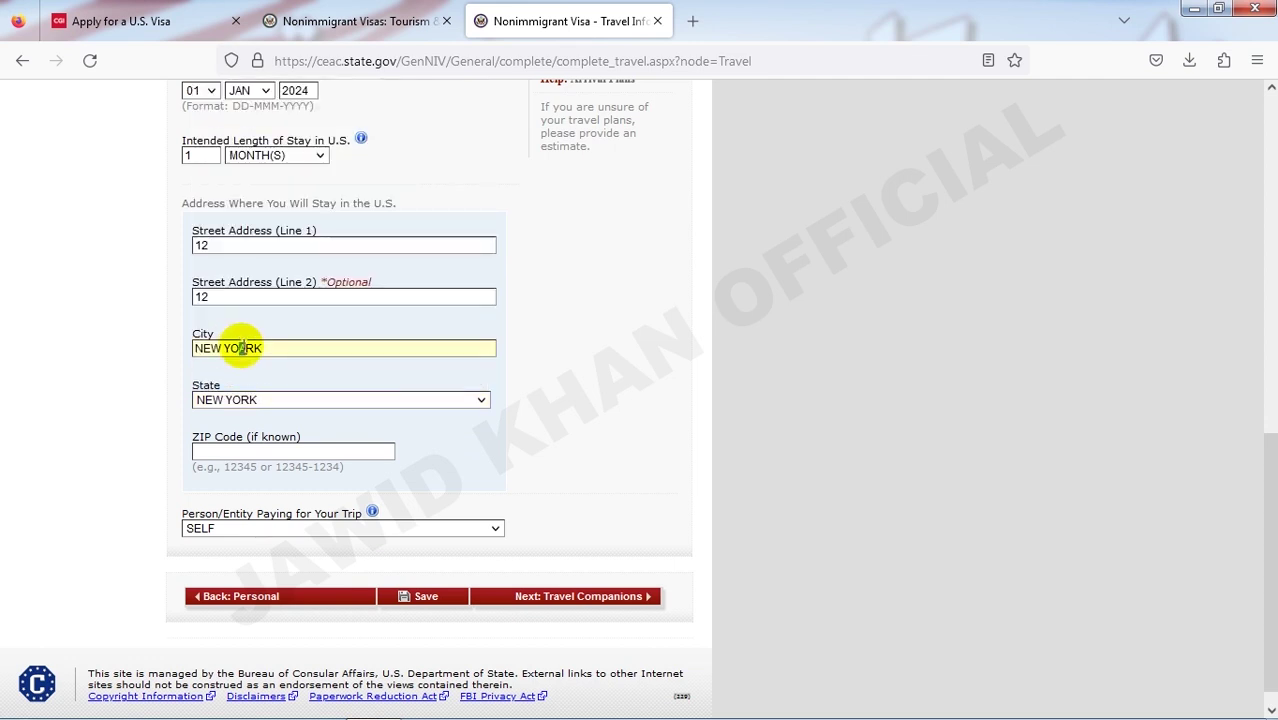
- Replace the misspelled city entry NEW YOARK with a corrected name
left_click_drag(292, 347, 180, 348)
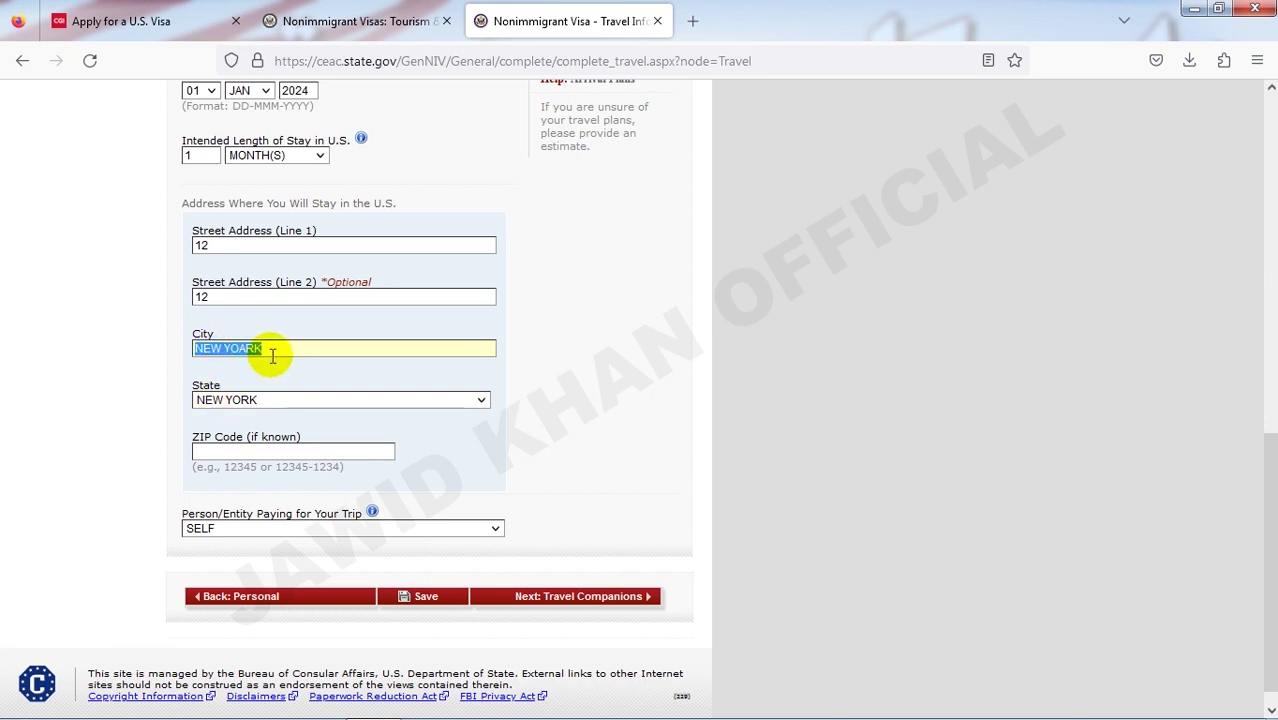
left_click(199, 347)
left_click_drag(274, 347, 152, 340)
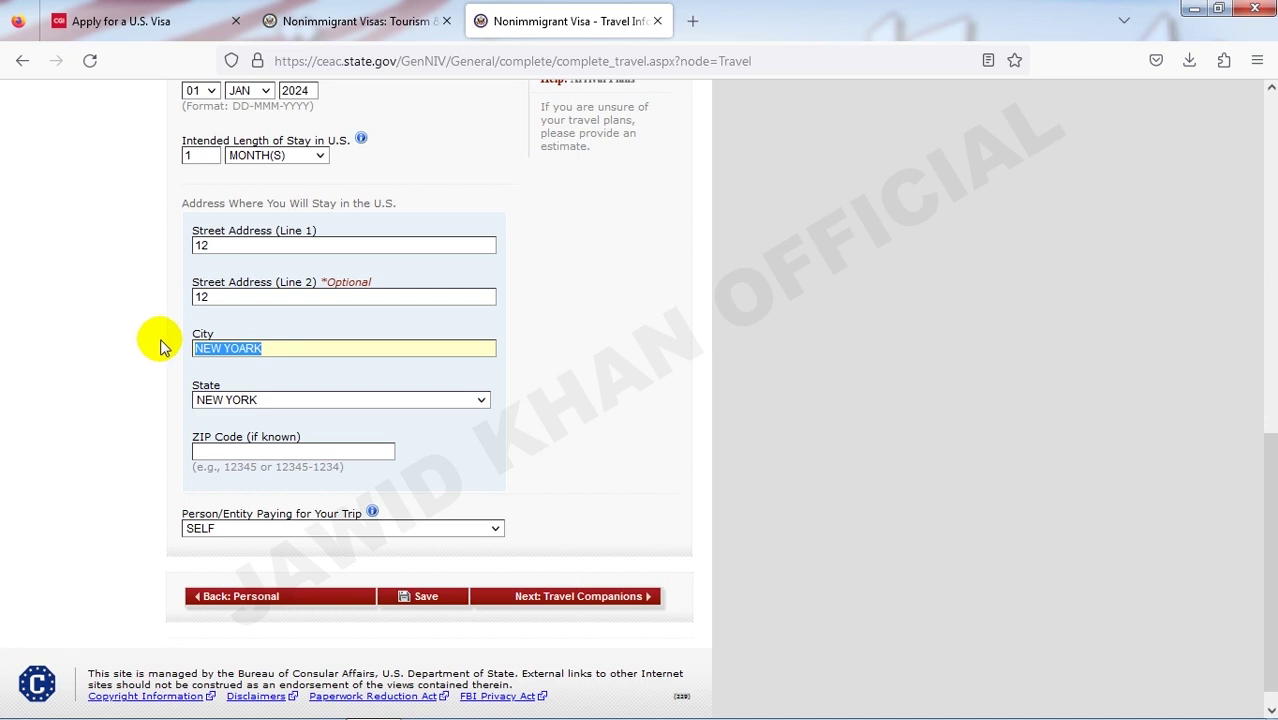
type("HJSDF")
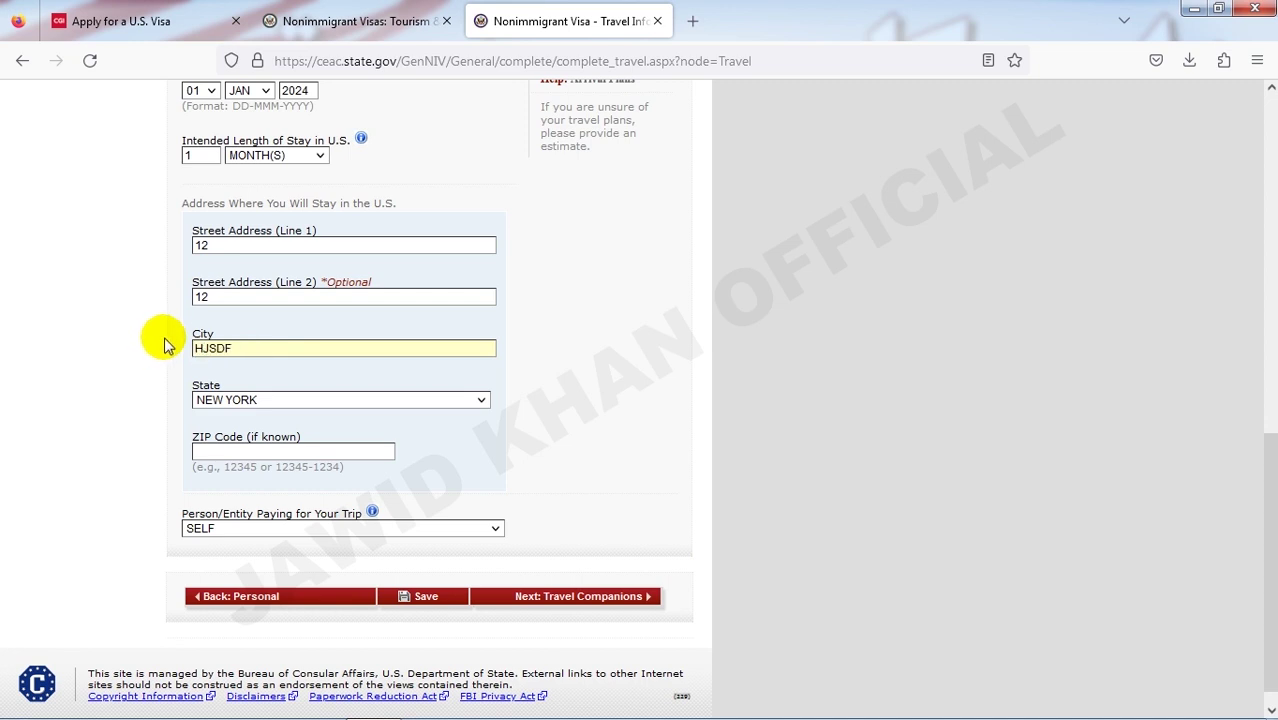
left_click(151, 340)
- Open a new browser tab to look up the ZIP code
scroll(190, 390, "down", 1)
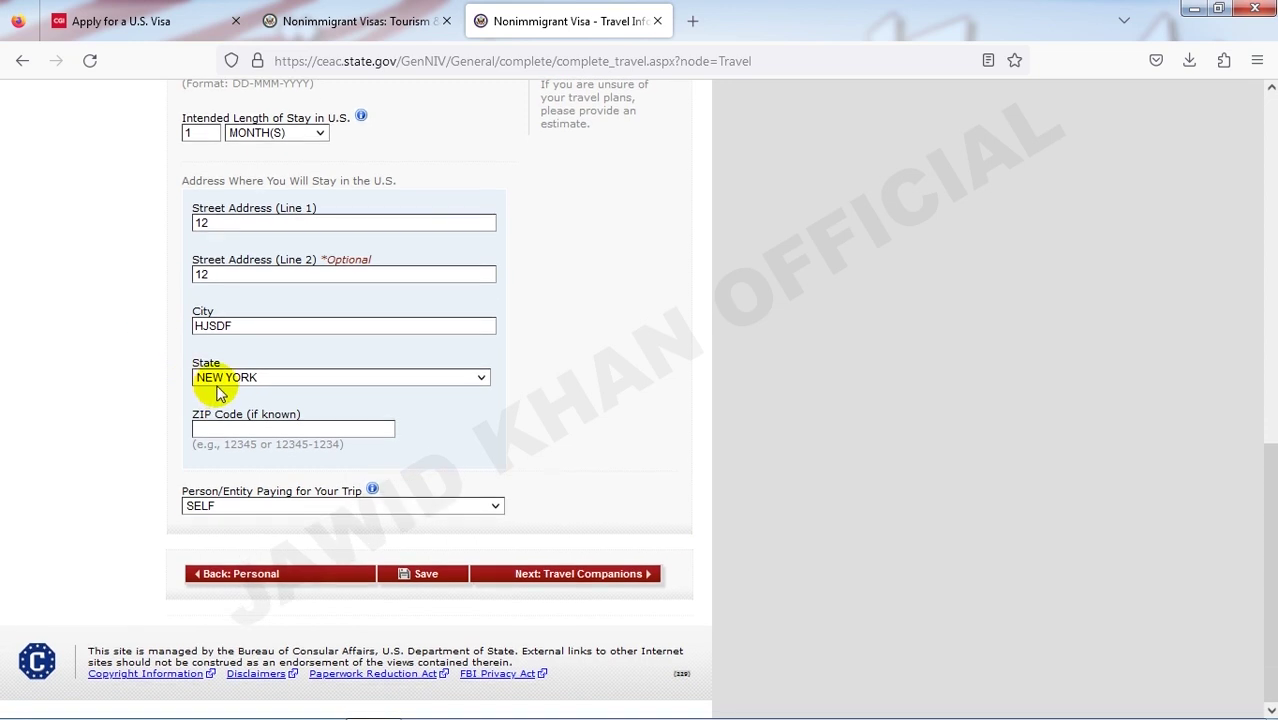
left_click(207, 428)
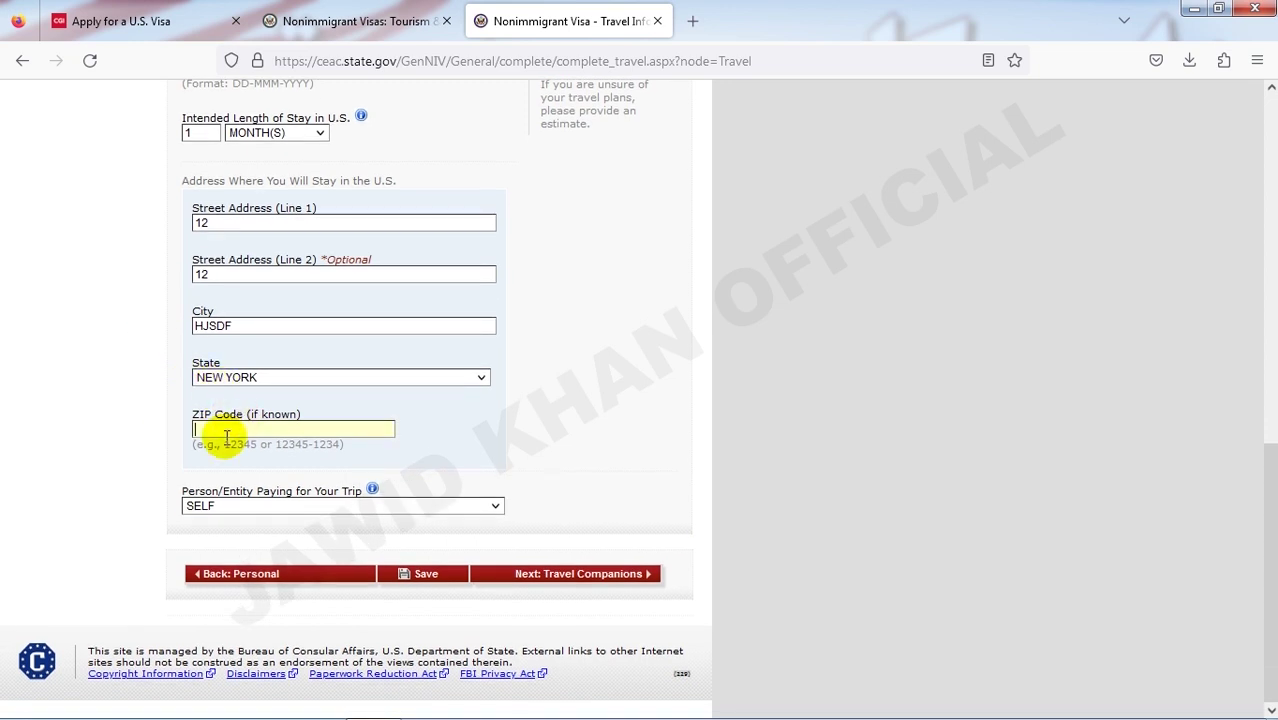
left_click(217, 429)
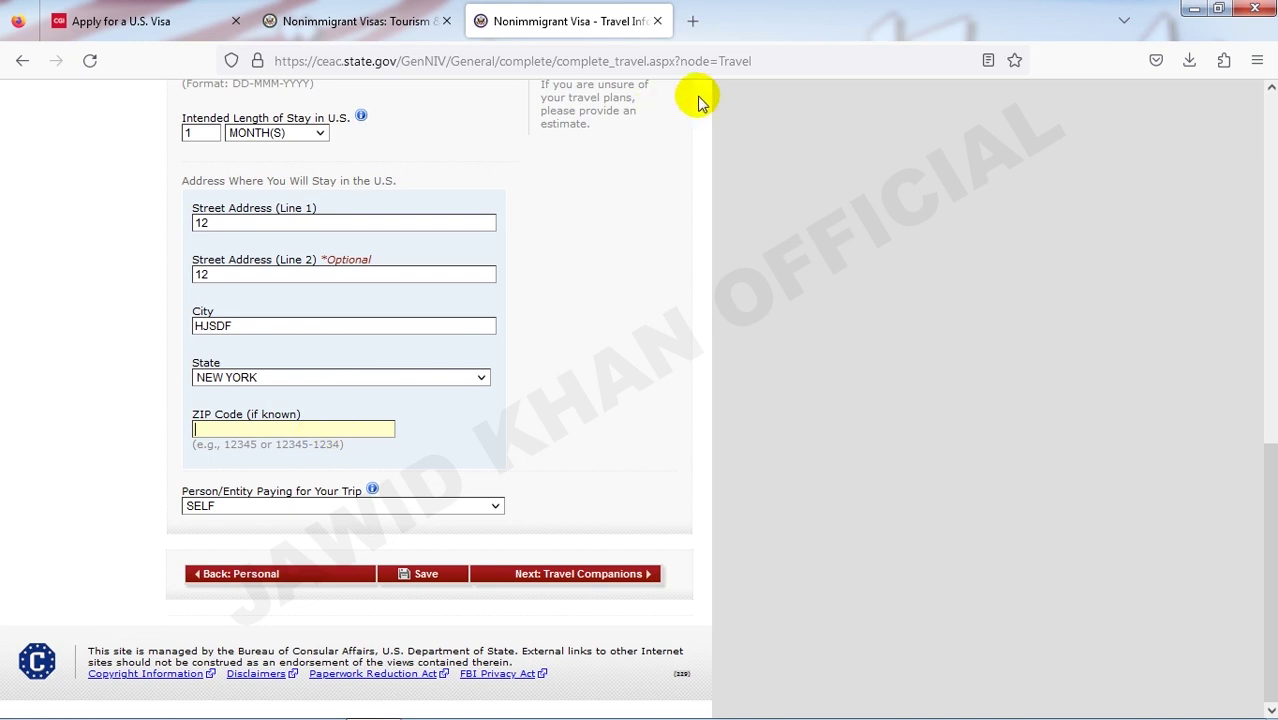
left_click(692, 21)
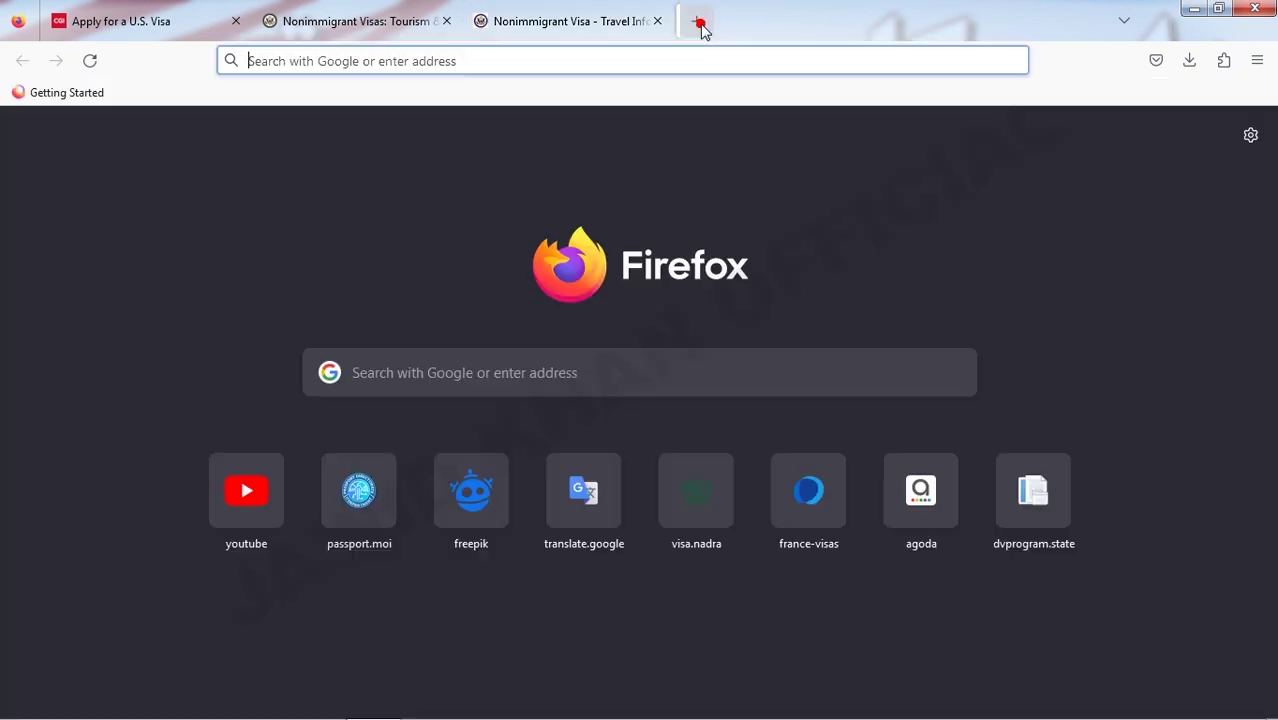
- Search Google for 'newyork zip code' and return to the DS-160 ZIP Code field
left_click(535, 378)
type("new")
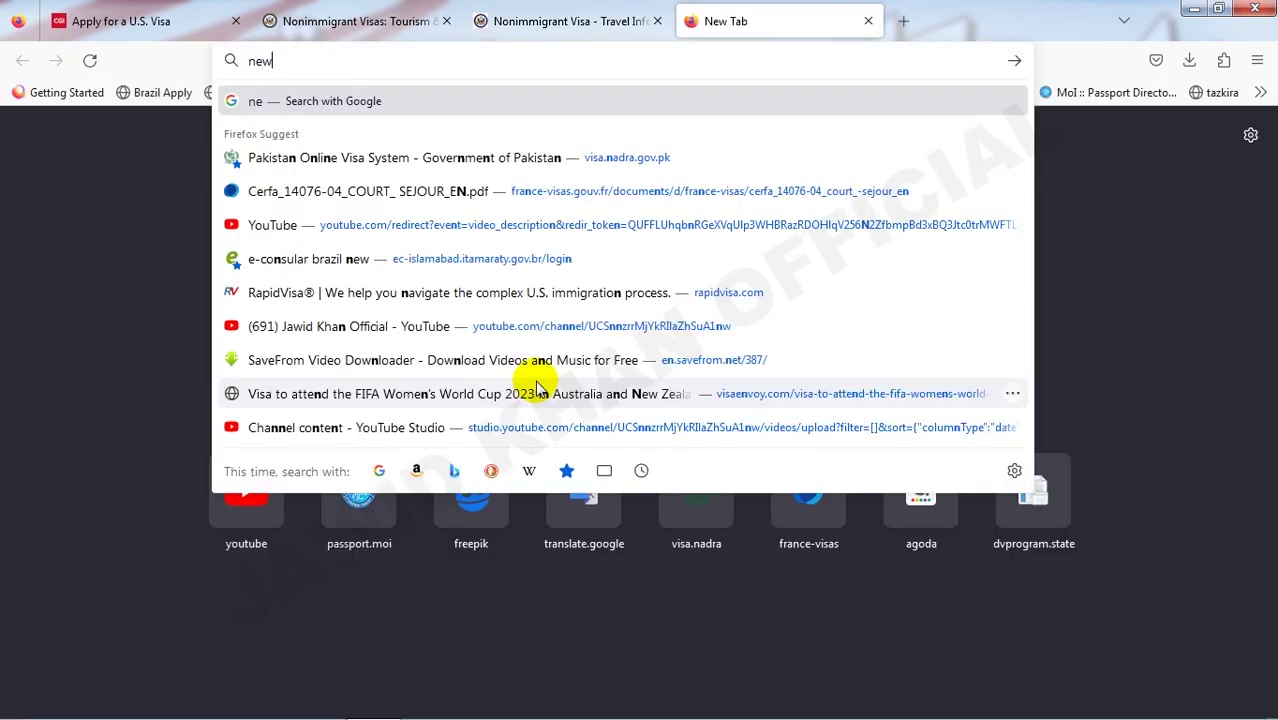
type("york")
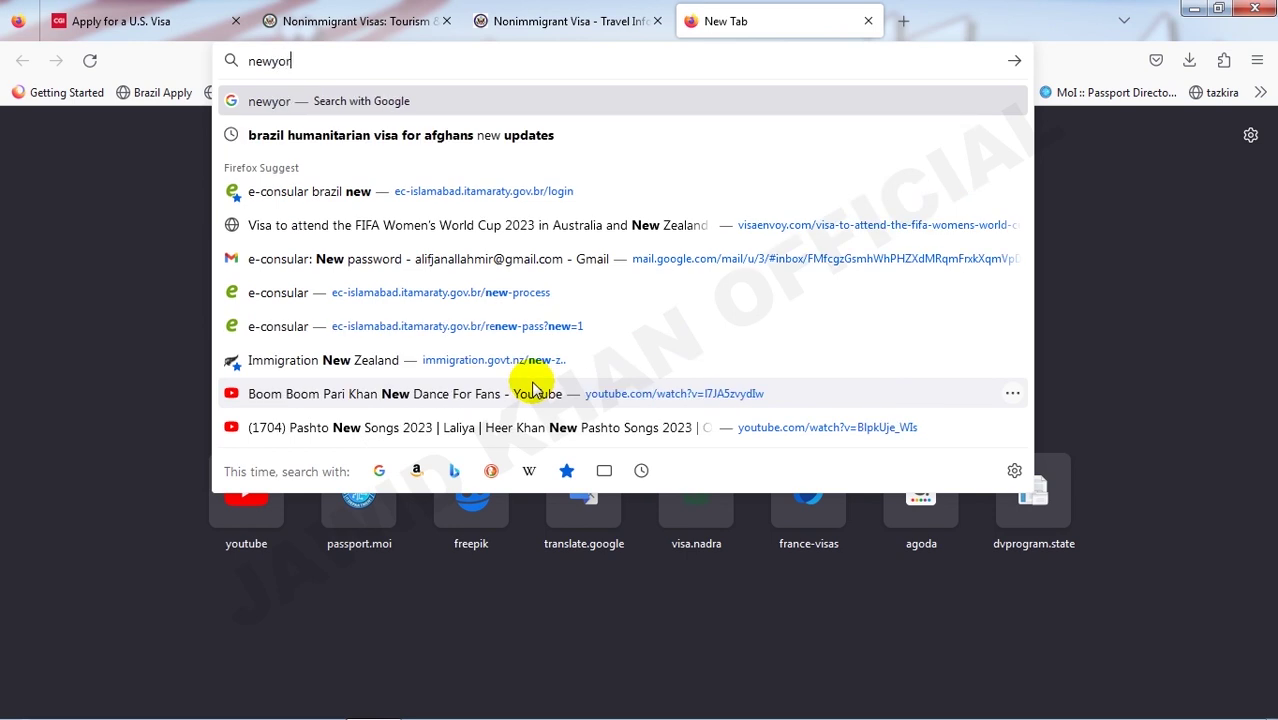
type("zip code")
key("Return")
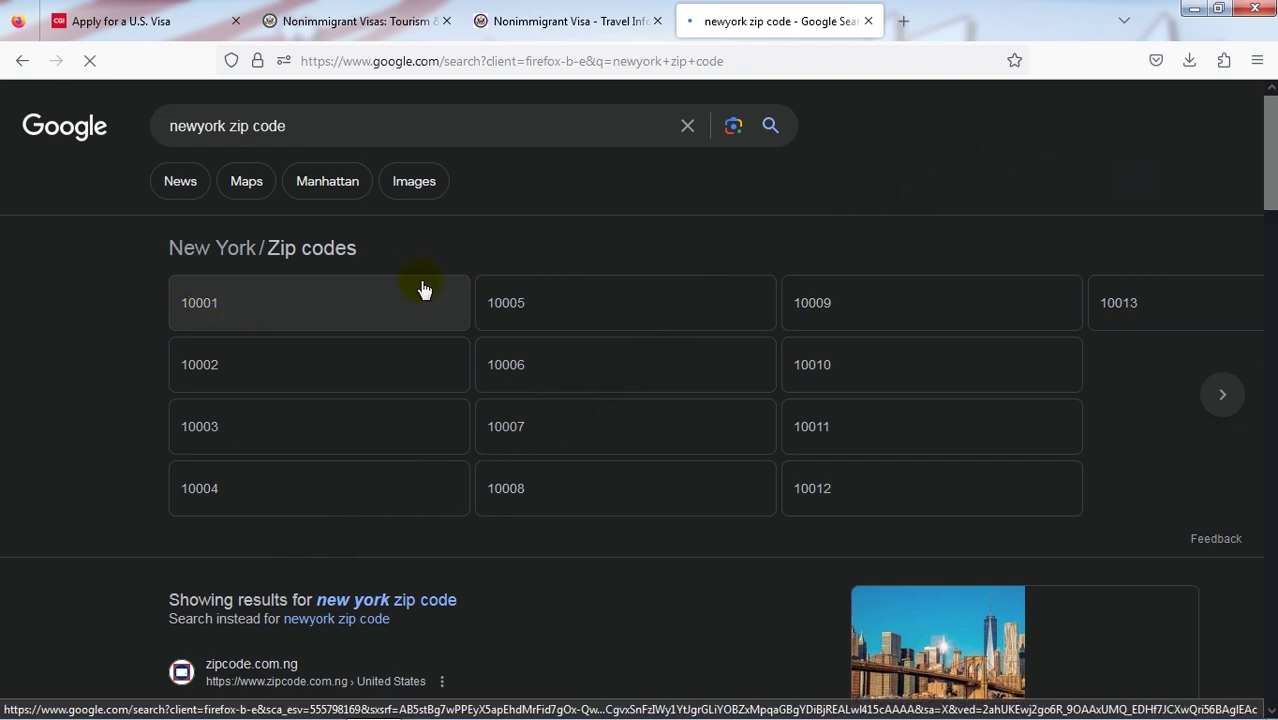
left_click(603, 16)
left_click(278, 428)
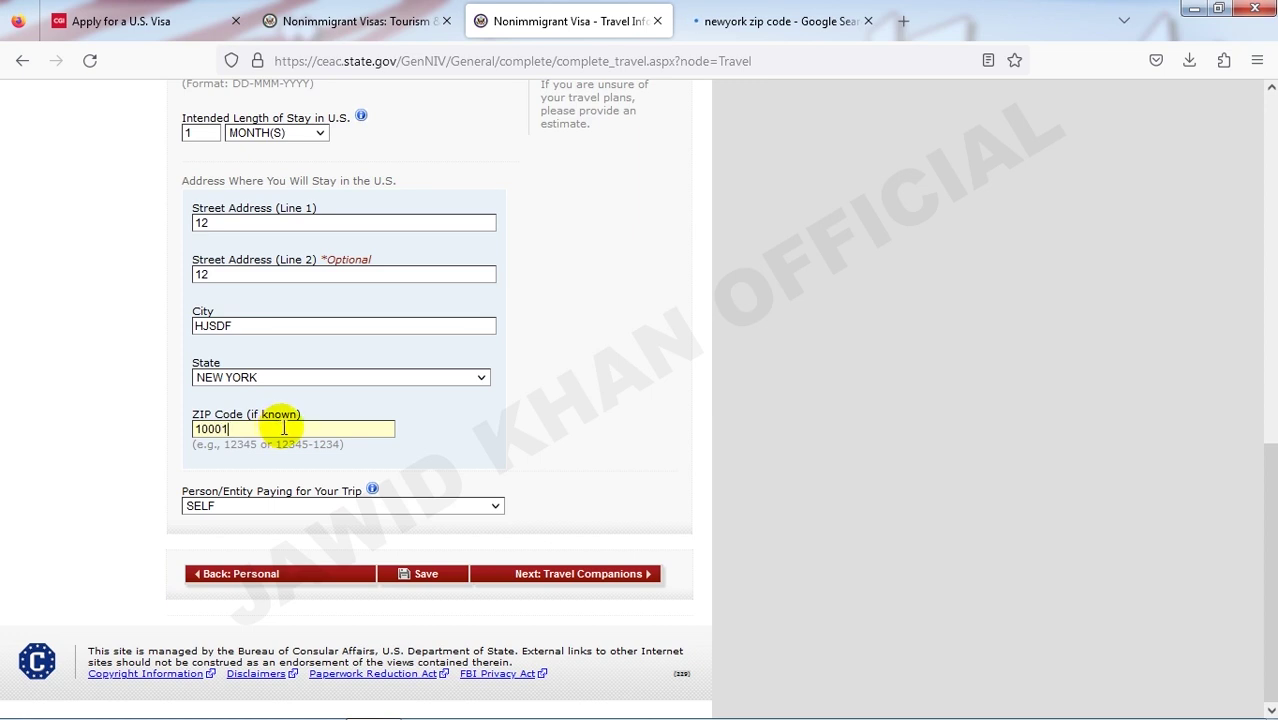
- Enter ZIP code 10001, leave the payer as SELF, and save the travel page
left_click(275, 470)
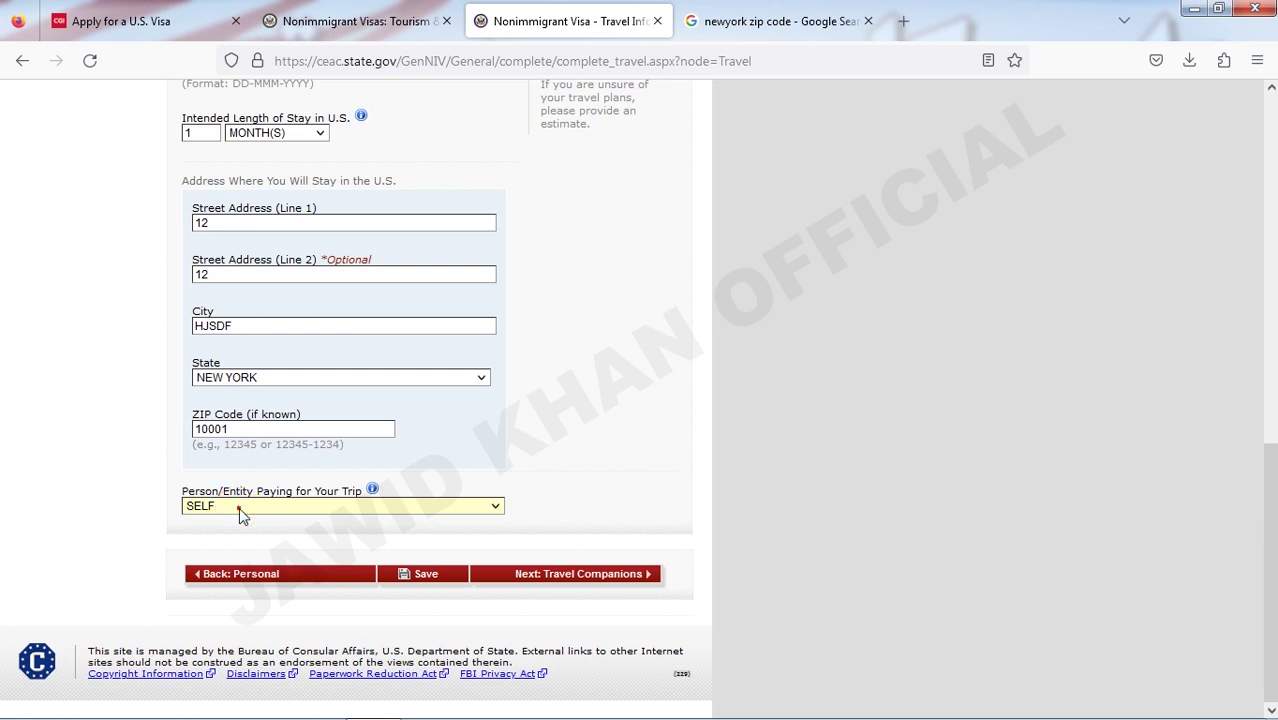
left_click(239, 507)
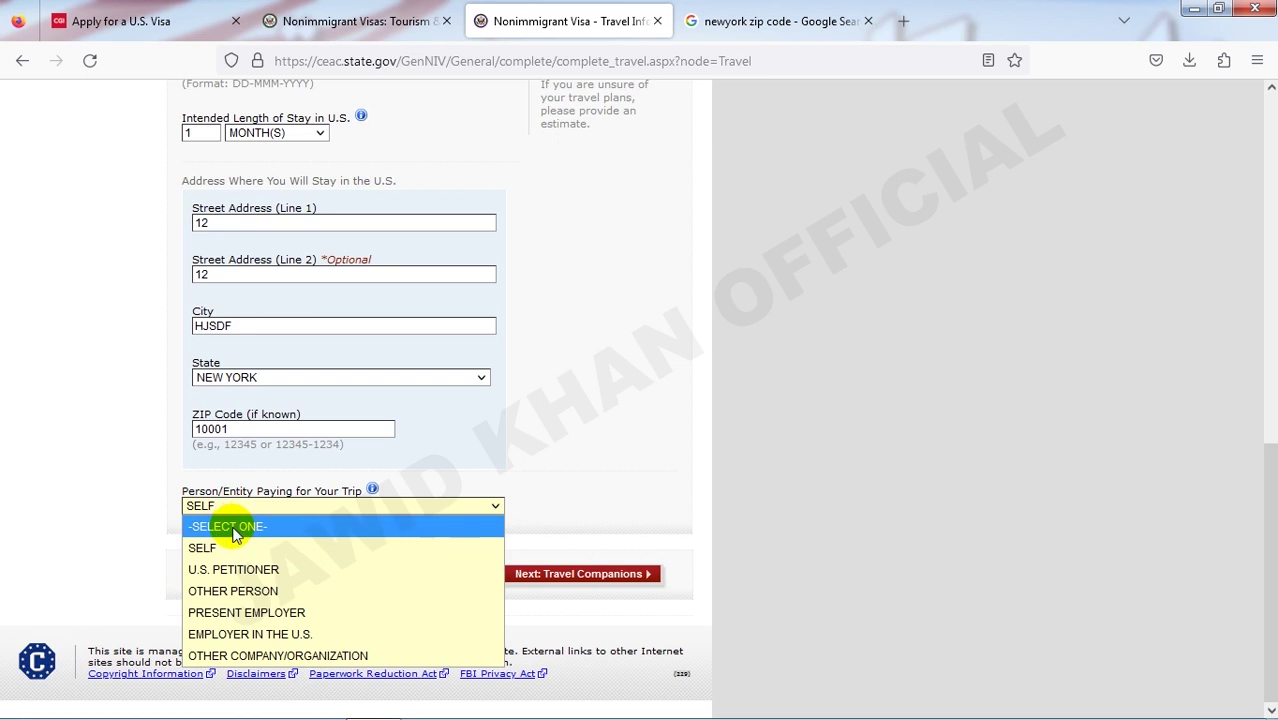
left_click(556, 440)
left_click(445, 575)
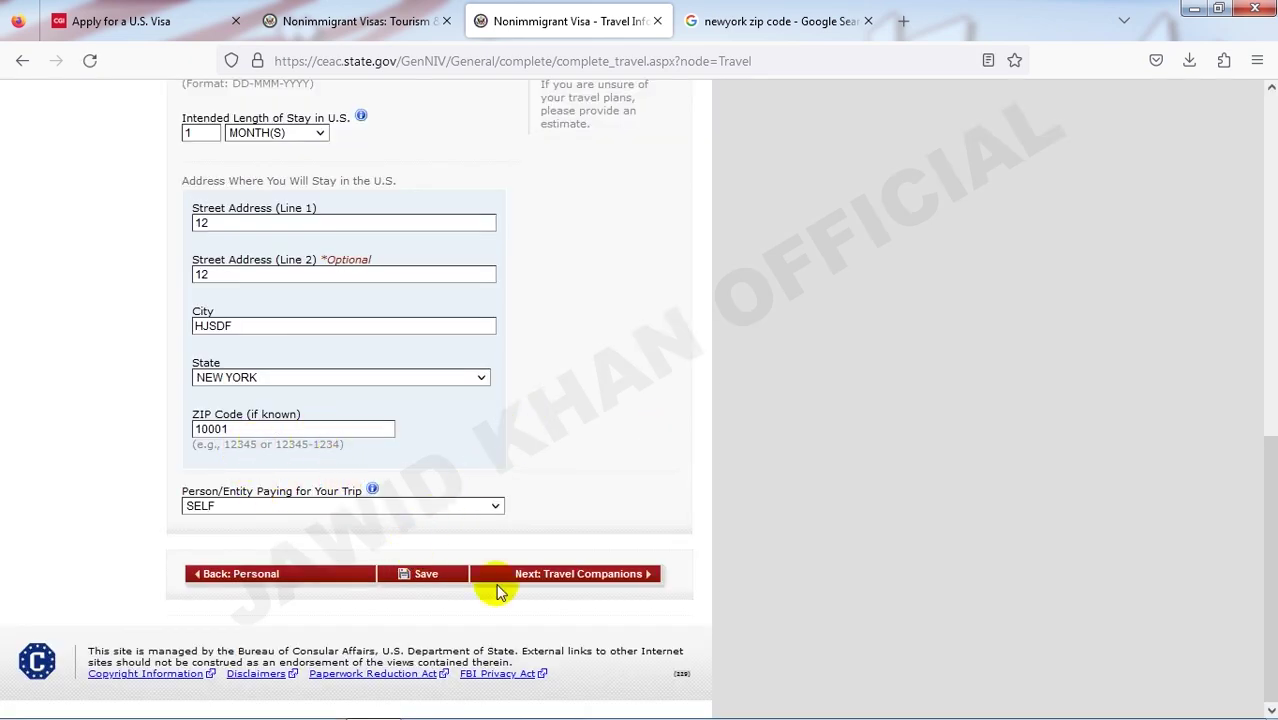
- Open Travel Companions and initially answer Yes to companions and group travel
left_click(570, 578)
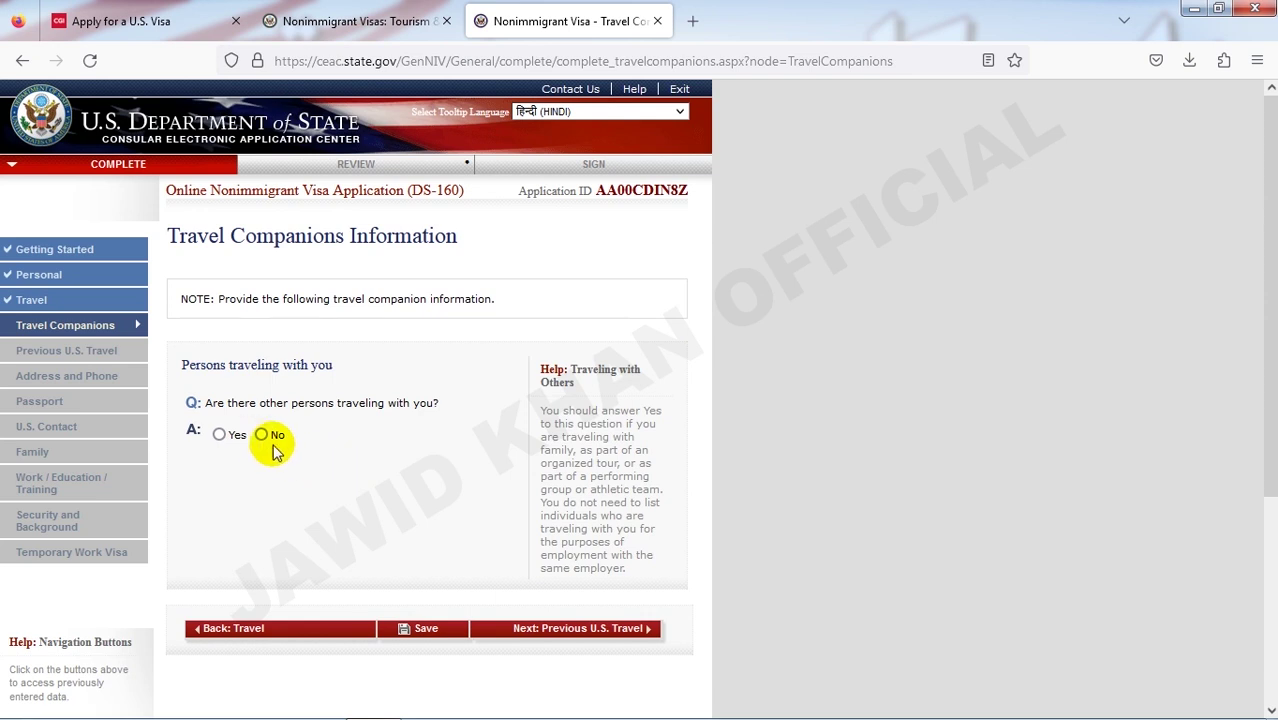
left_click(230, 438)
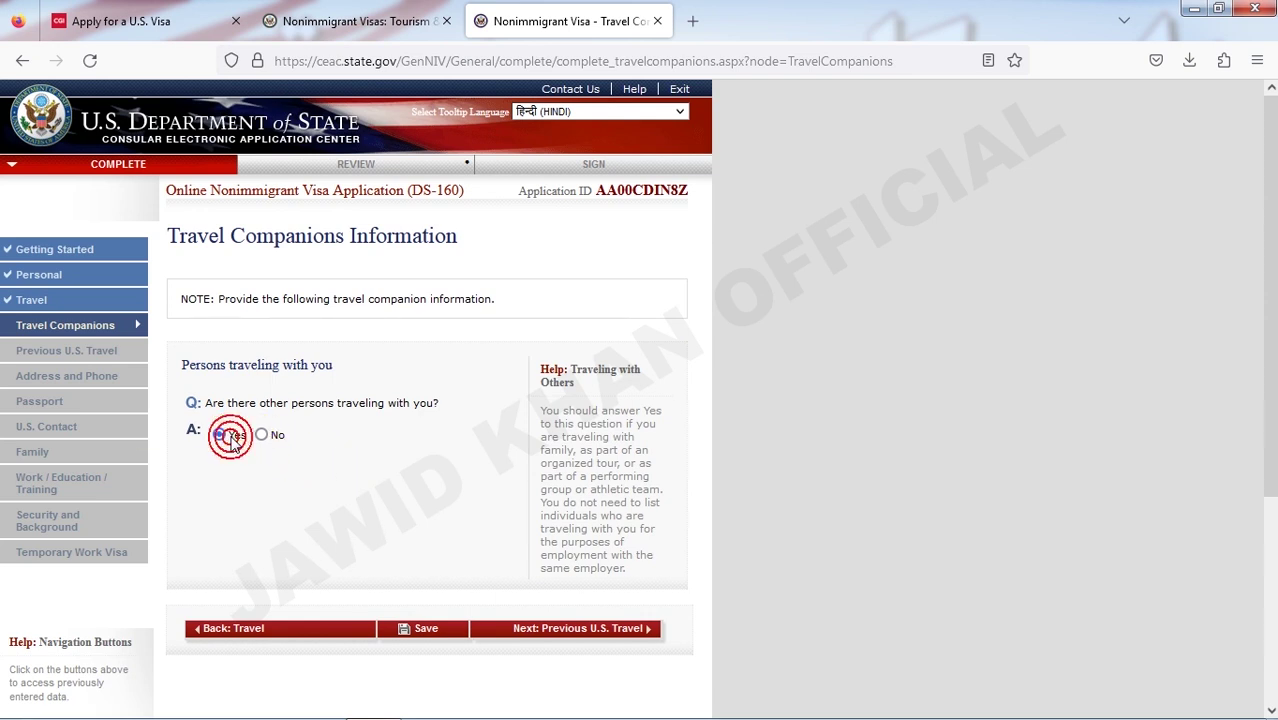
scroll(214, 271, "down", 3)
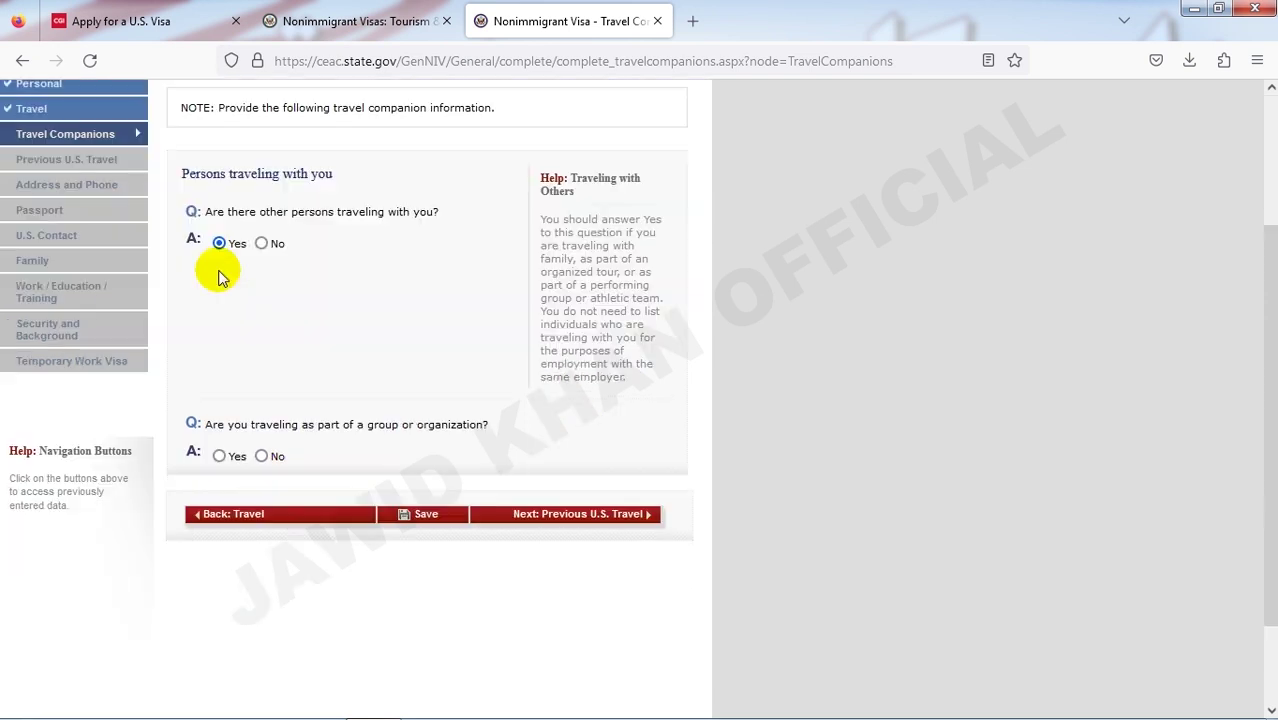
left_click(220, 456)
scroll(236, 420, "down", 2)
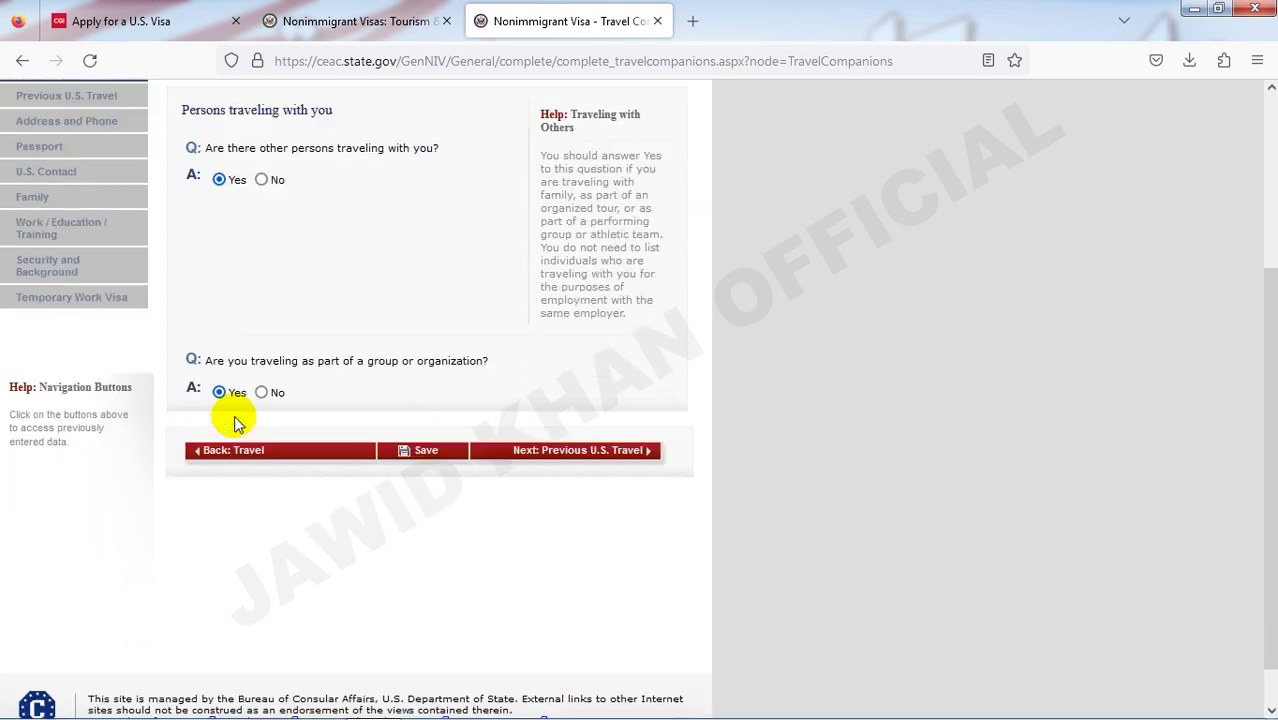
scroll(256, 364, "down", 5)
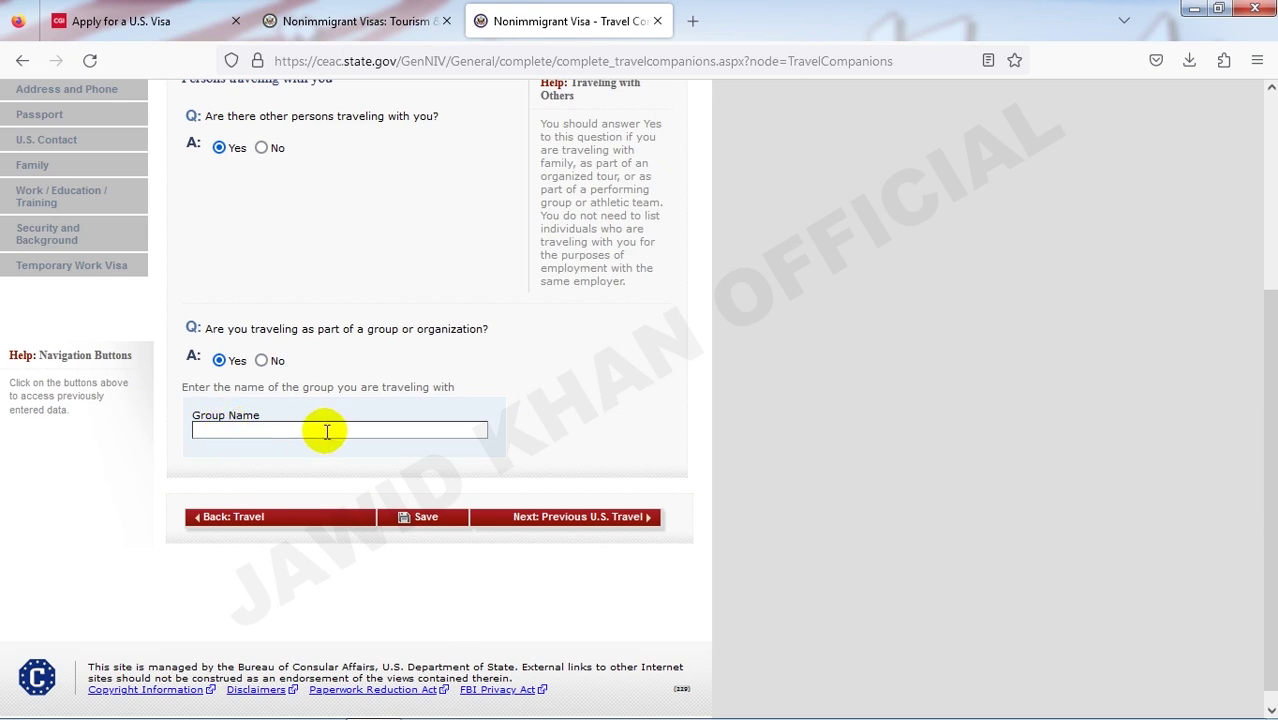
scroll(288, 430, "up", 3)
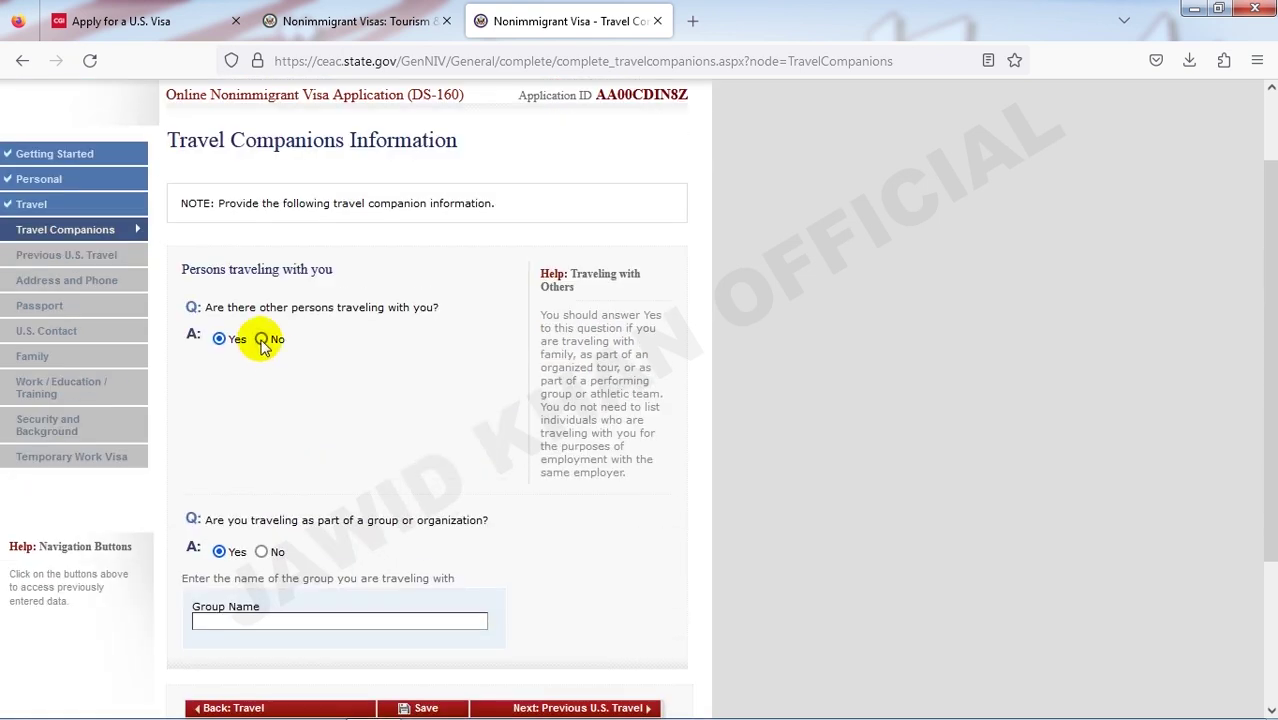
- Change the companion answers to No, save, and continue to Previous U.S. Travel
left_click(261, 341)
left_click(261, 553)
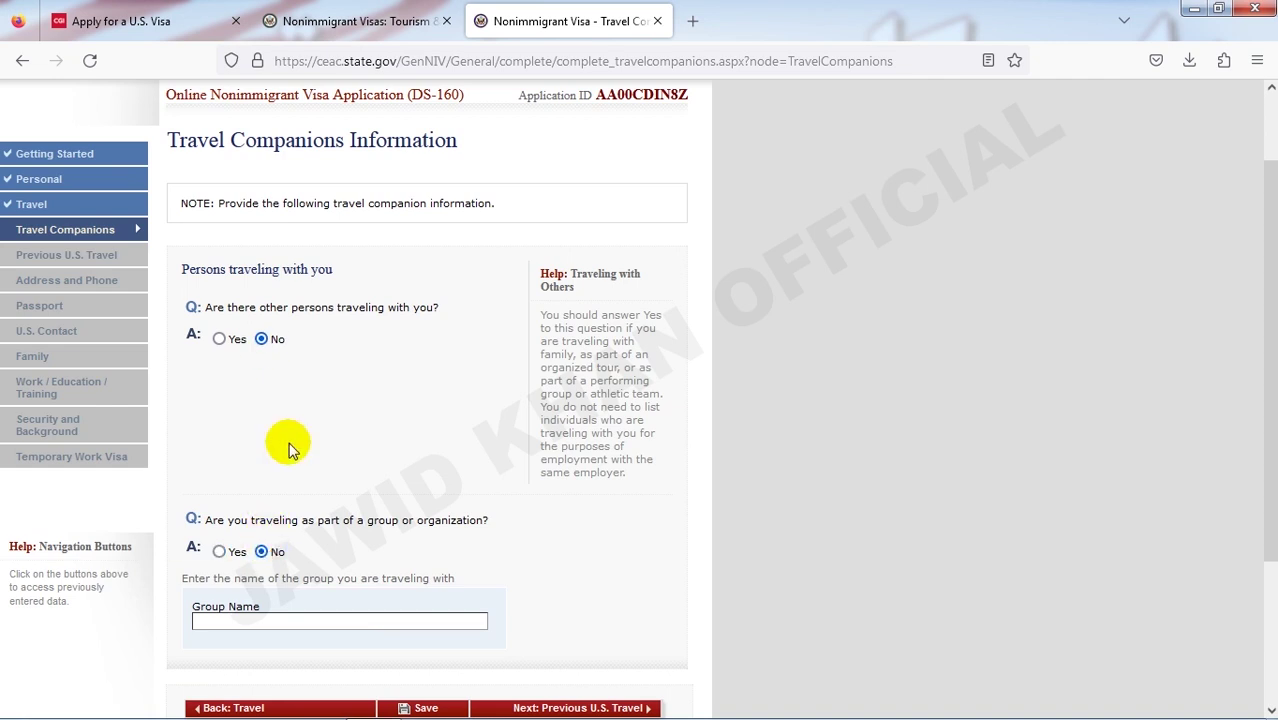
scroll(294, 442, "down", 3)
scroll(305, 394, "up", 3)
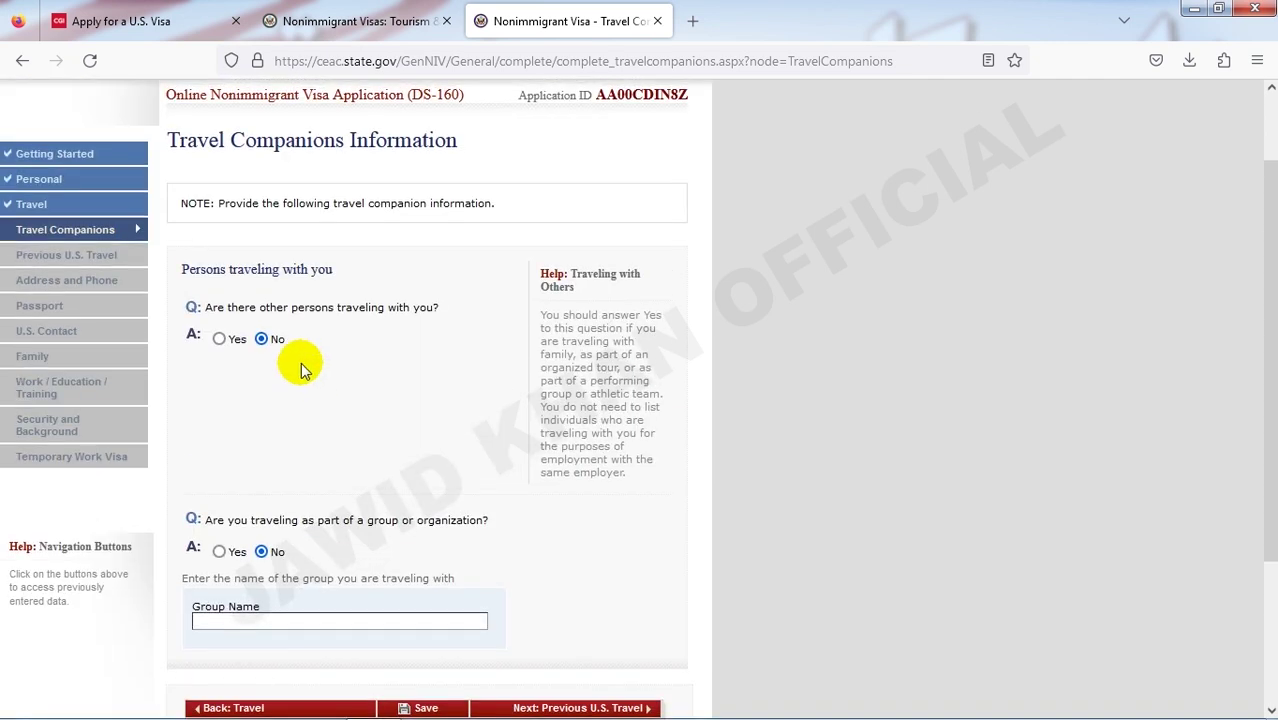
scroll(350, 410, "down", 3)
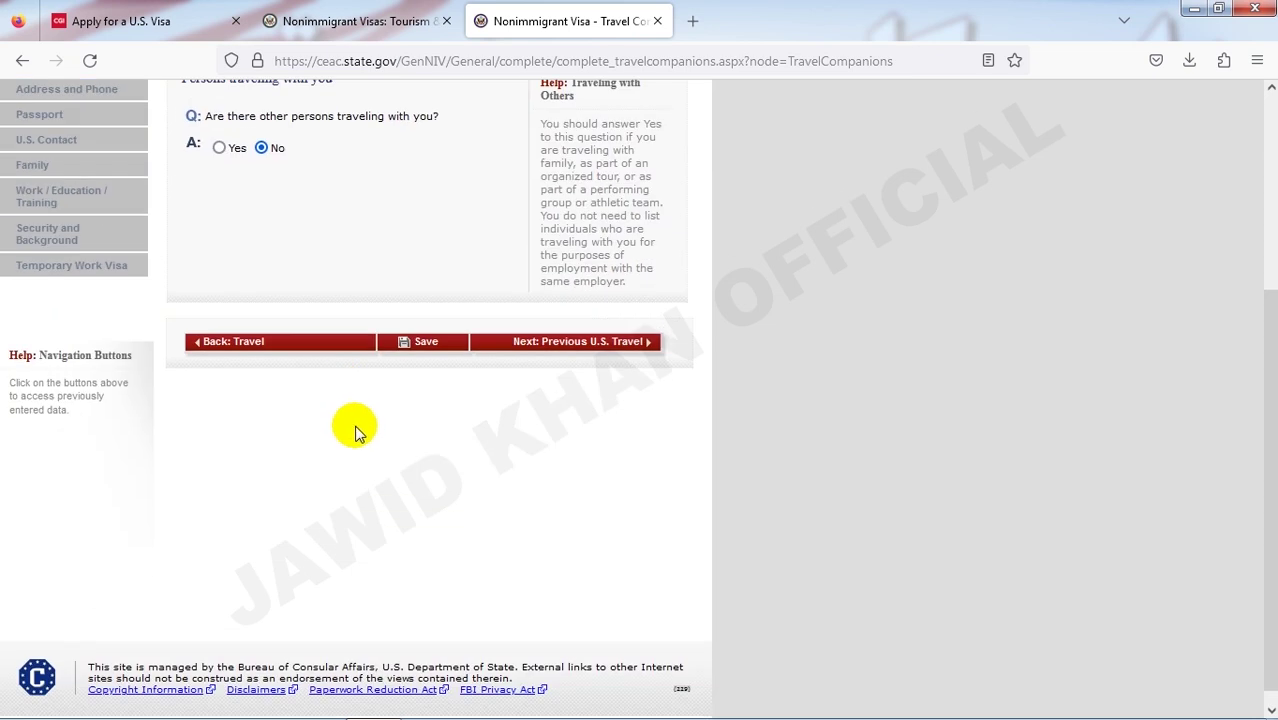
left_click(425, 343)
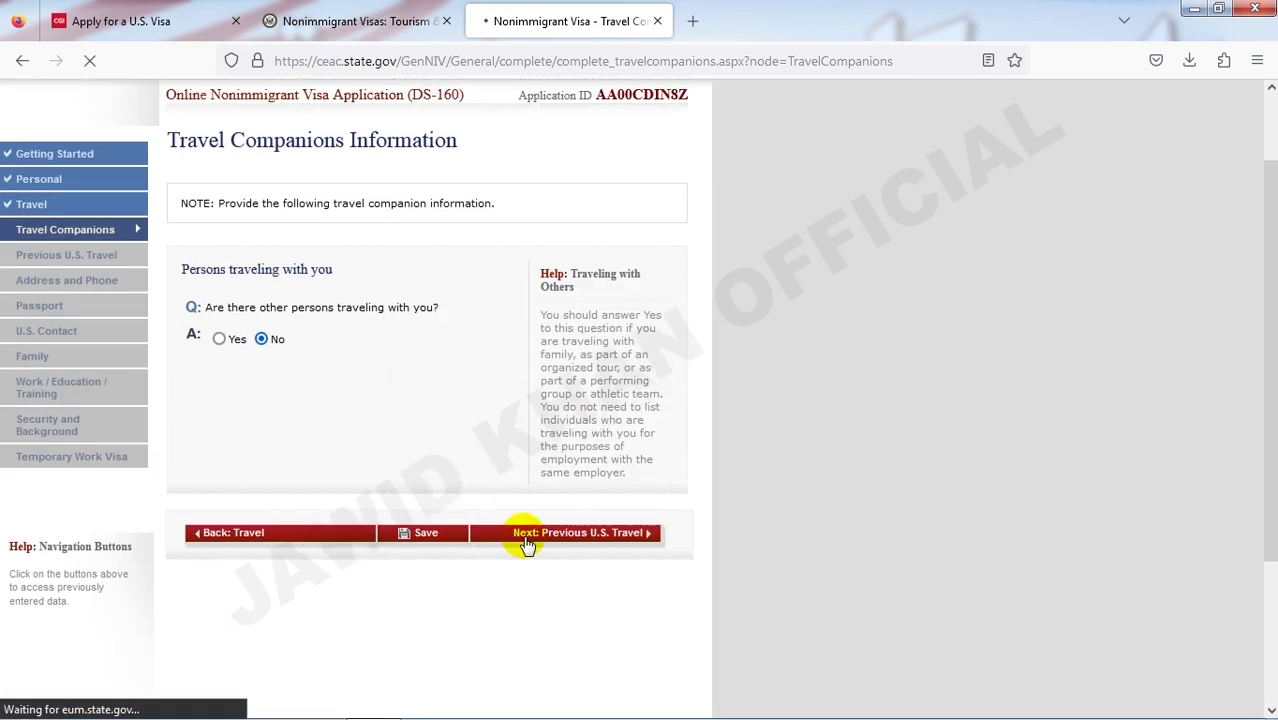
left_click(620, 541)
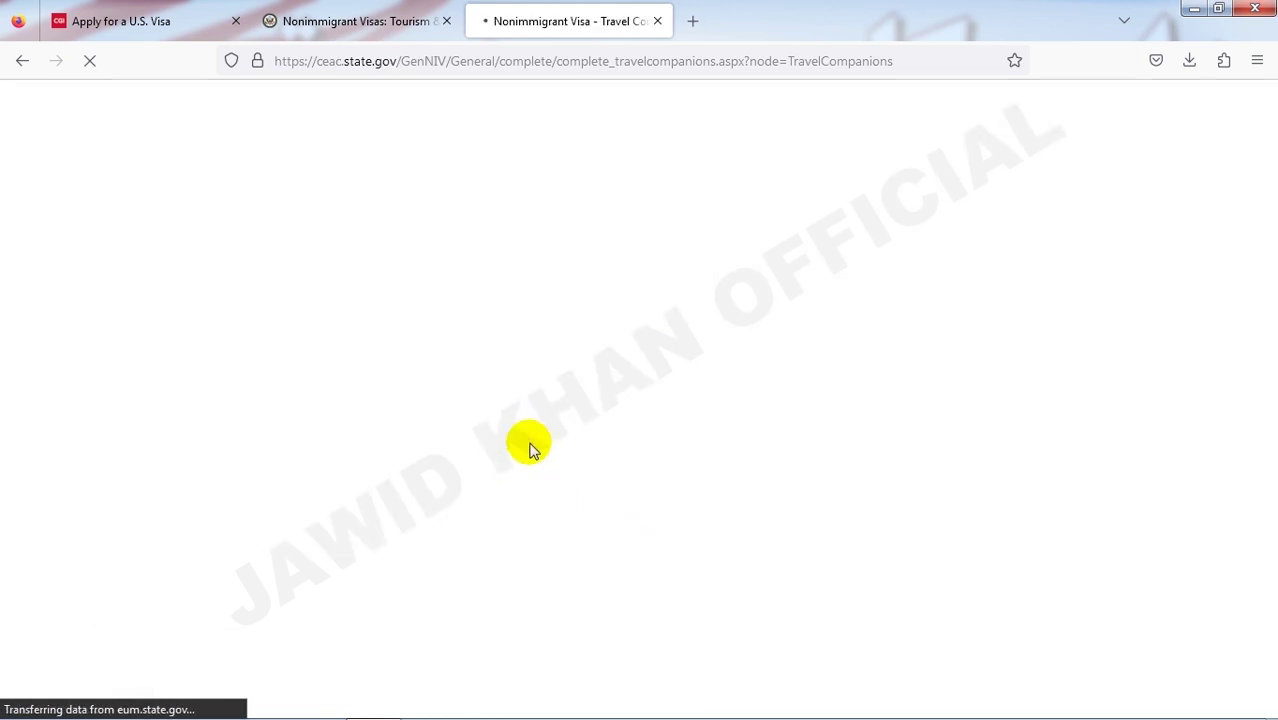
scroll(466, 517, "down", 2)
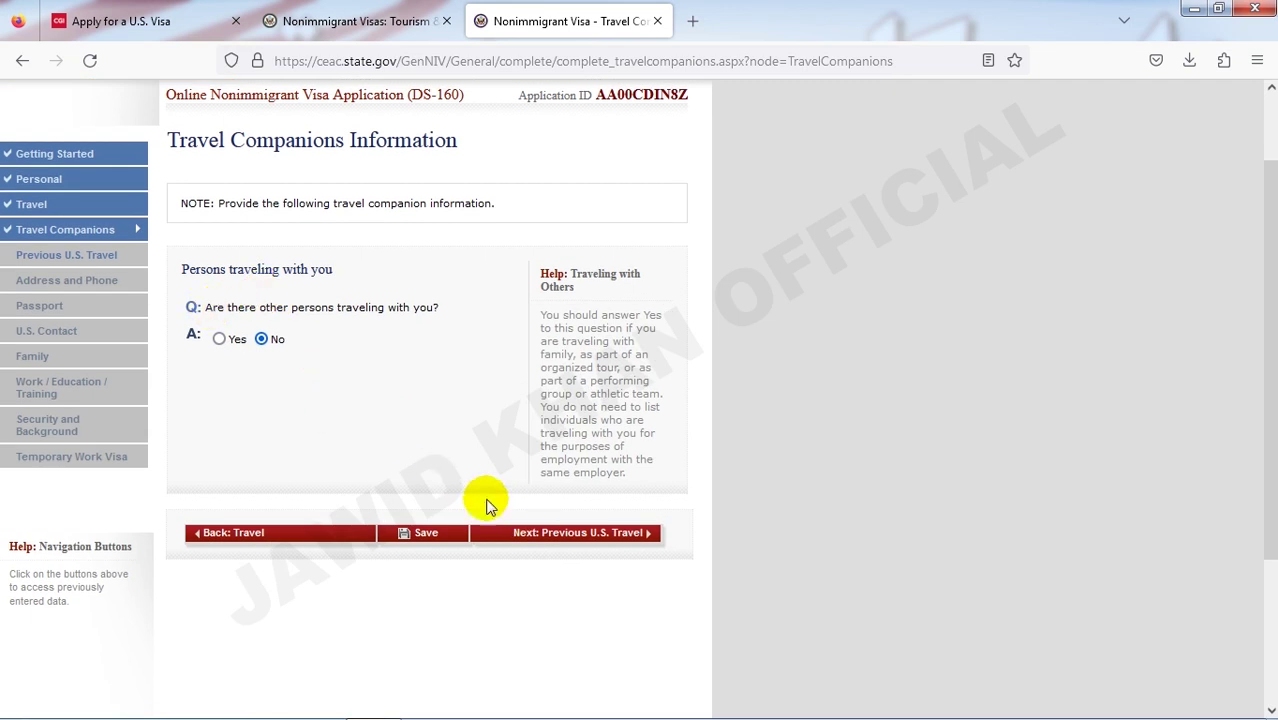
- Reach Previous U.S. Travel and answer No to prior U.S. visits and issued visas
left_click(540, 538)
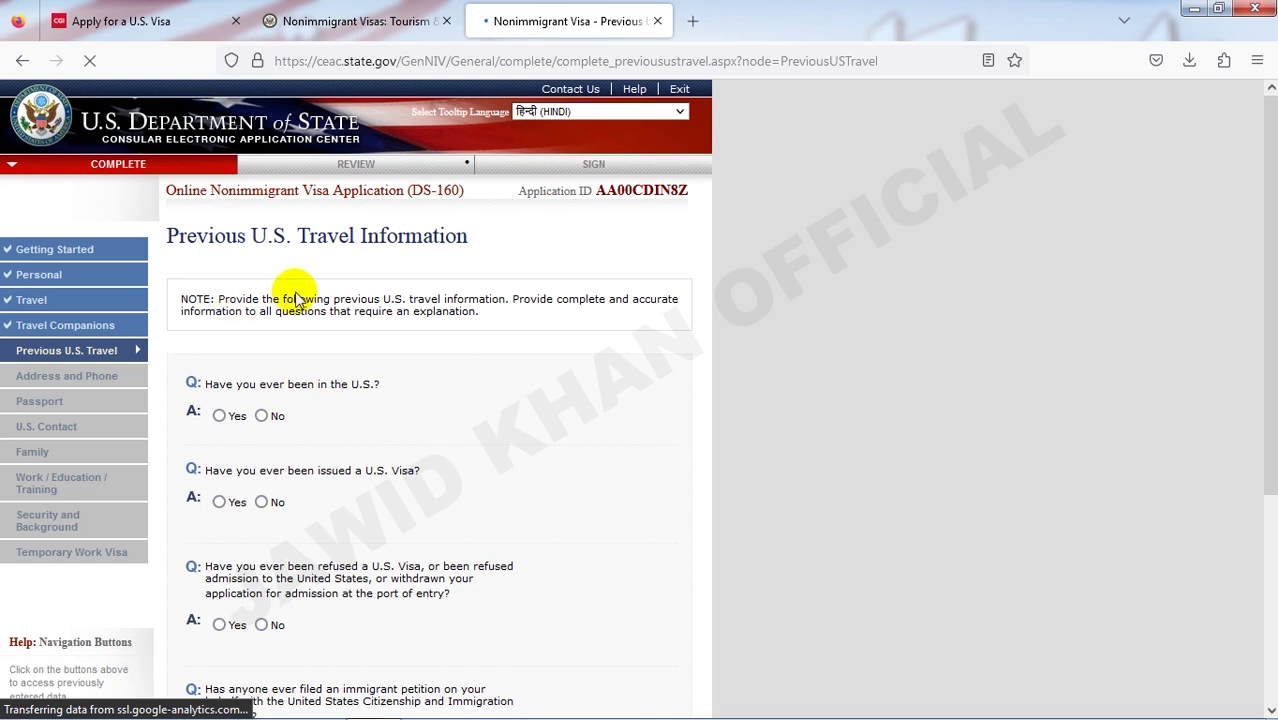
scroll(295, 295, "down", 2)
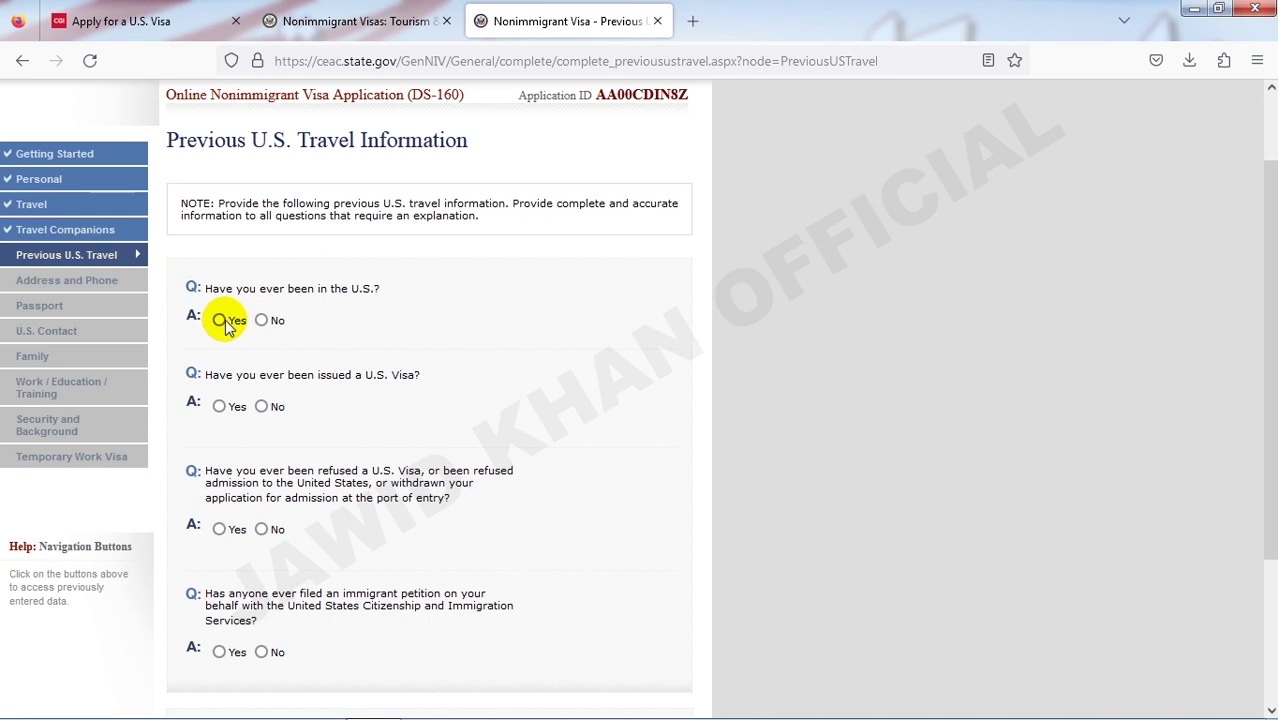
left_click(261, 320)
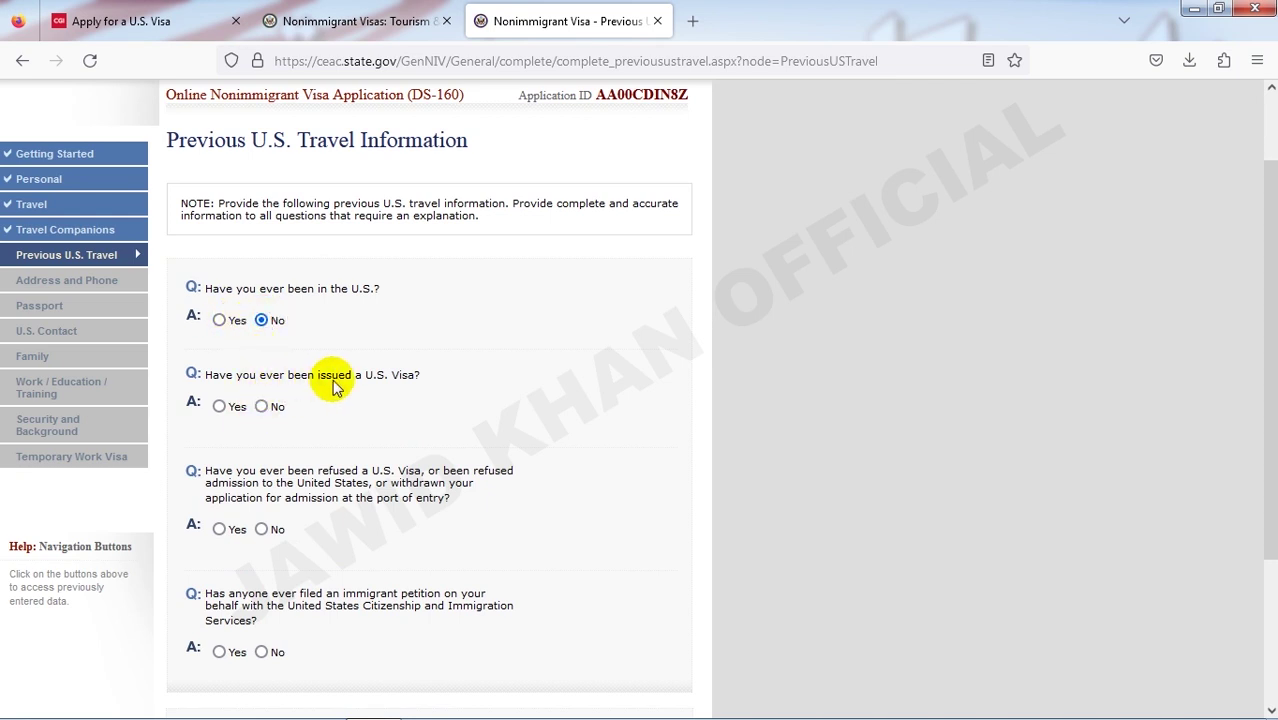
left_click(261, 406)
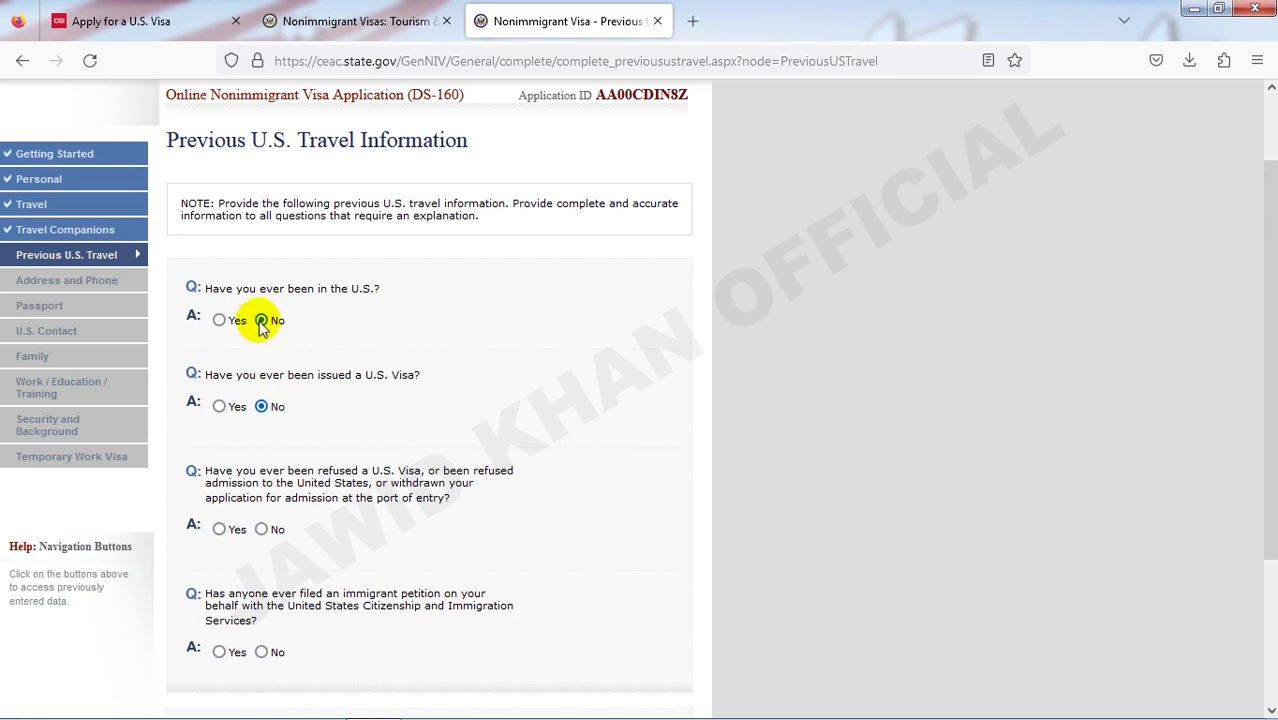
- Answer No to visa refusal and immigrant petition, then proceed to Address and Phone
scroll(300, 400, "down", 3)
left_click(263, 339)
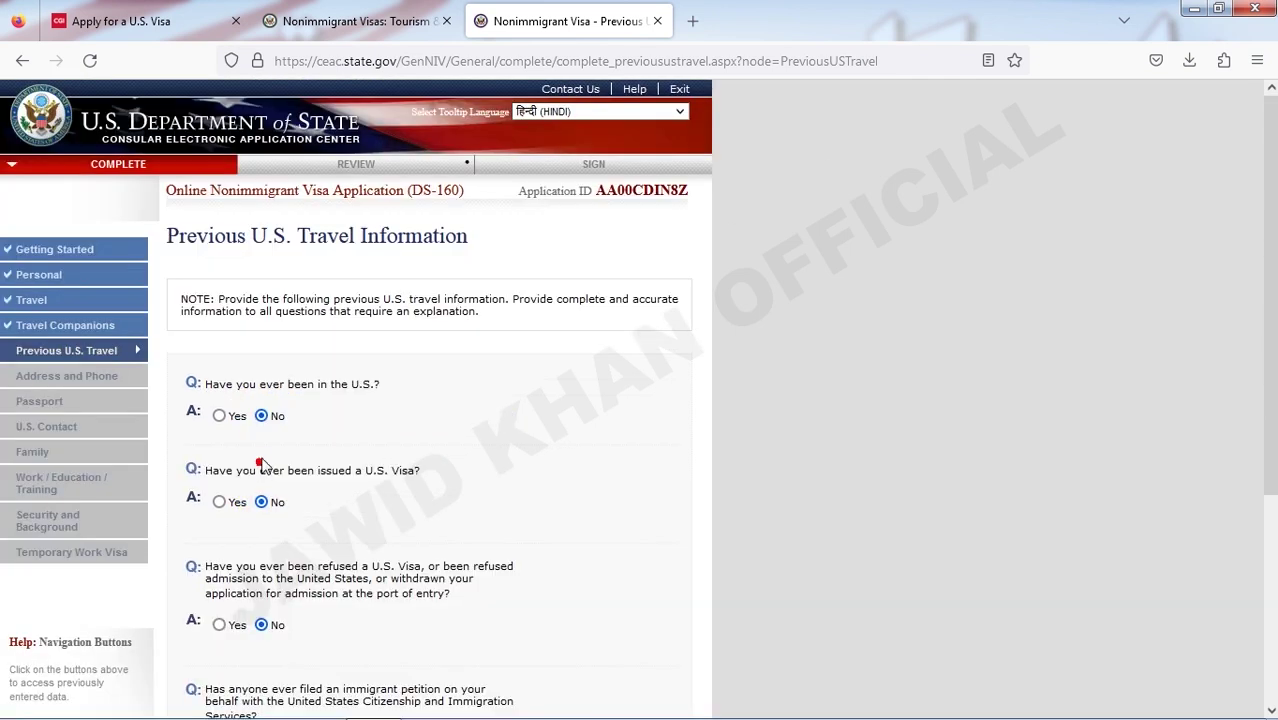
scroll(280, 450, "down", 3)
left_click(262, 461)
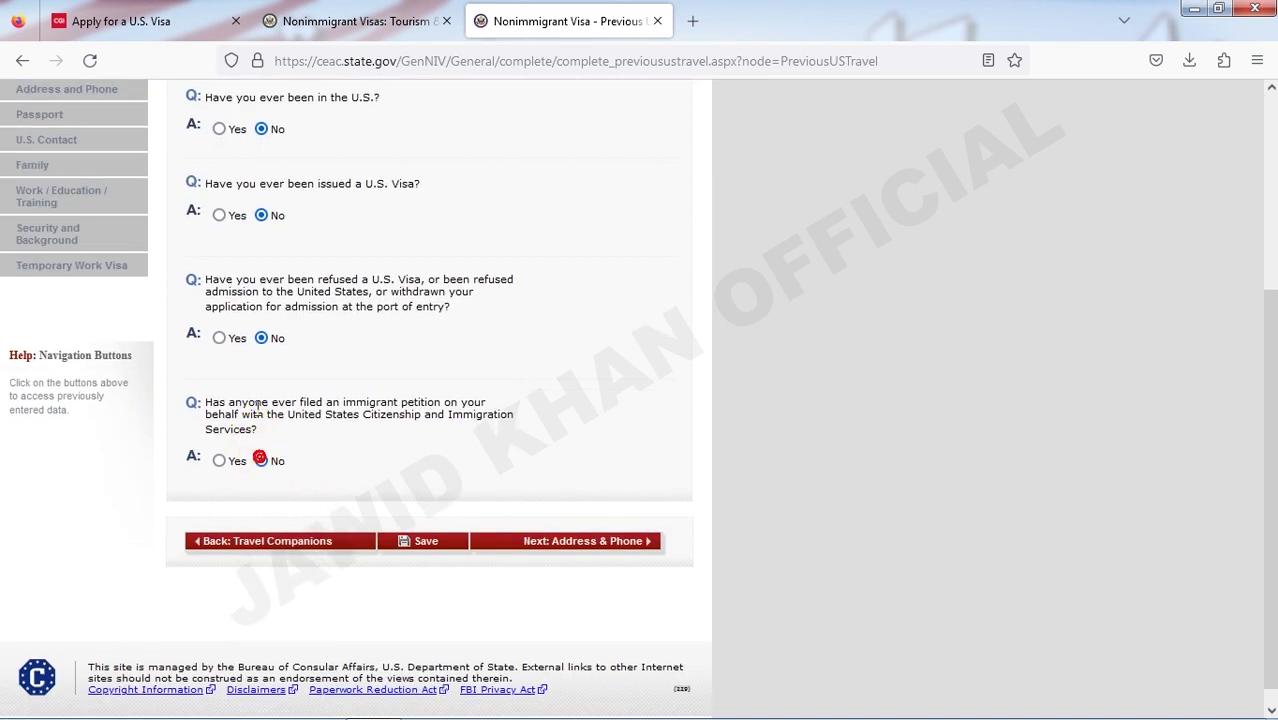
scroll(531, 534, "down", 1)
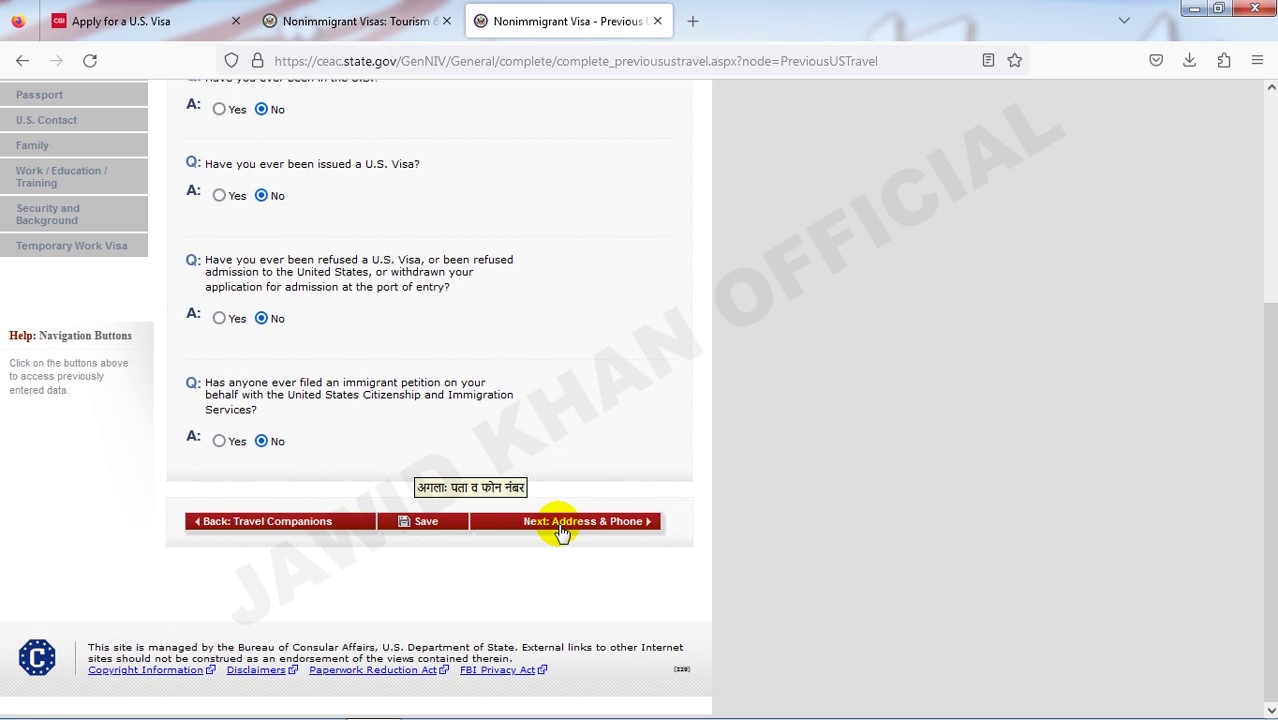
scroll(420, 520, "up", 2)
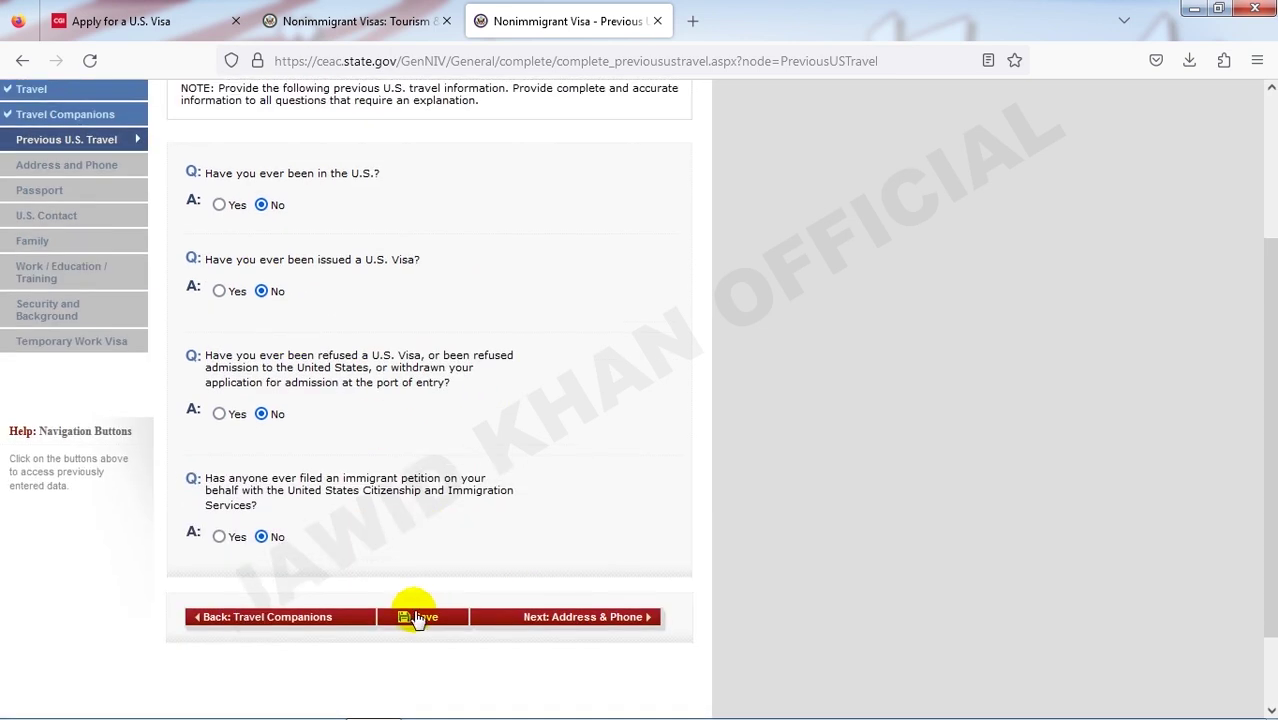
left_click(536, 620)
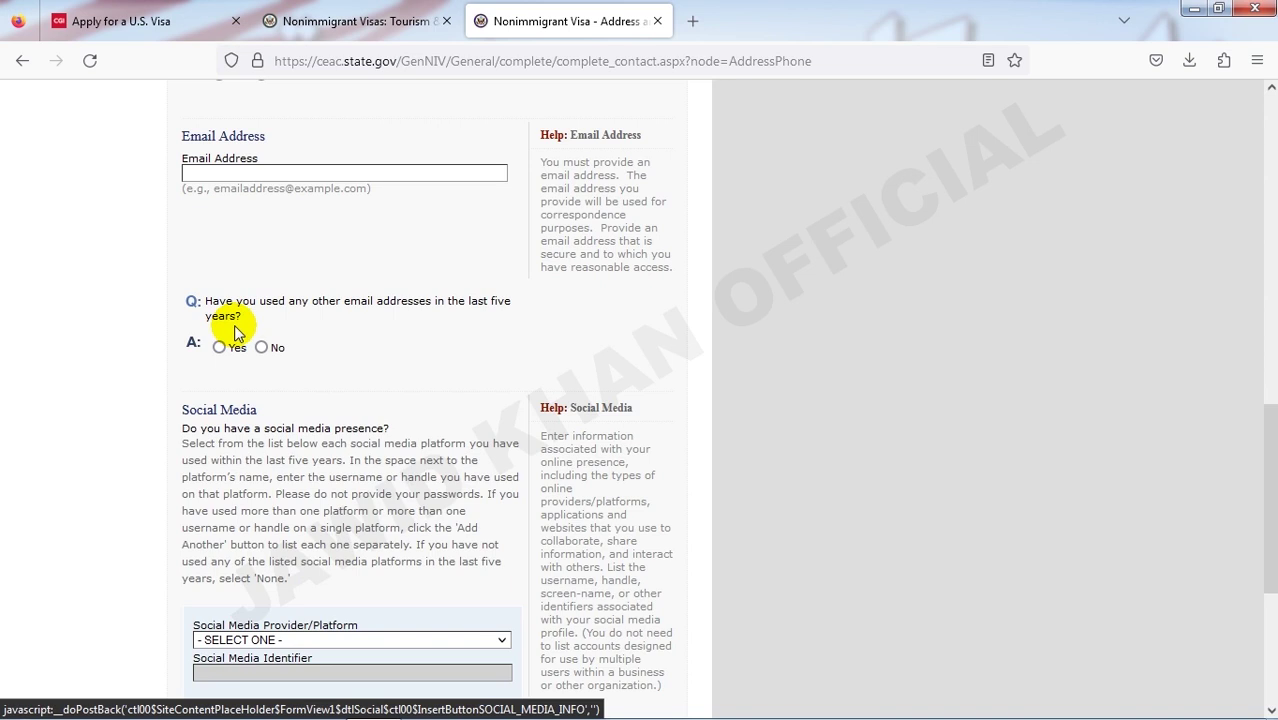
- Enter KABUL as the home address city
scroll(237, 337, "up", 5)
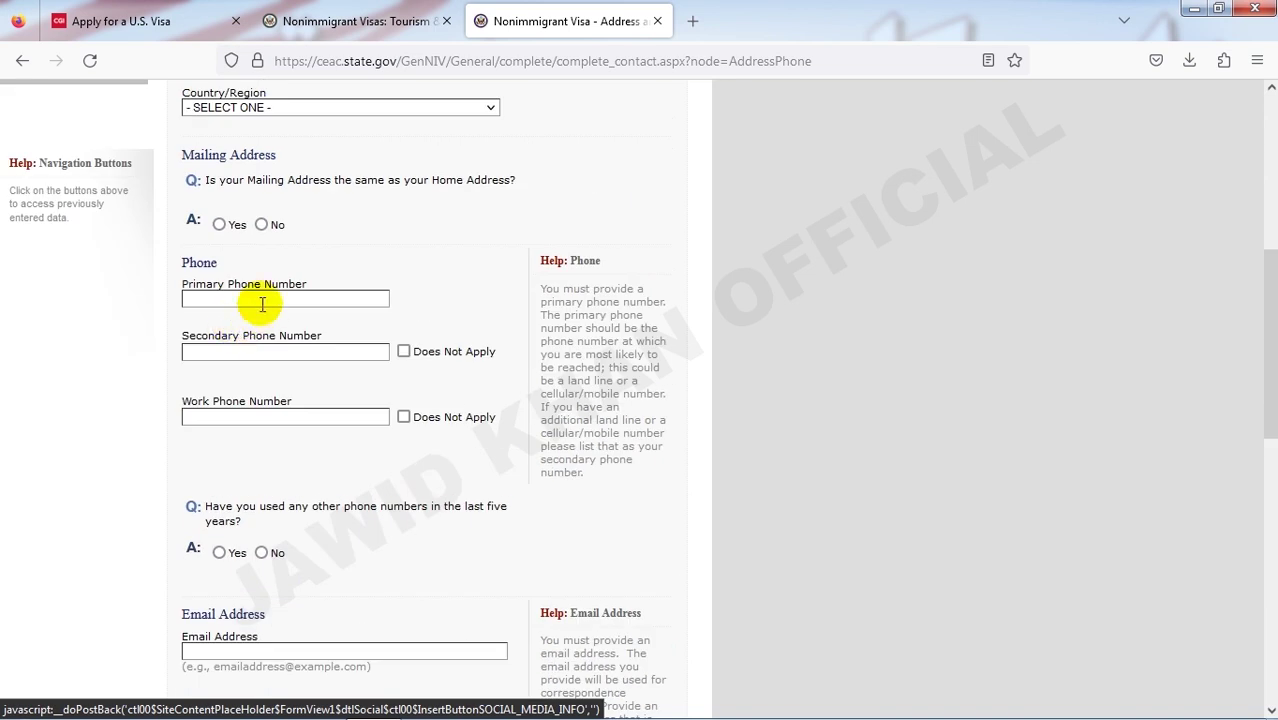
scroll(262, 312, "up", 3)
scroll(262, 312, "up", 2)
left_click(251, 335)
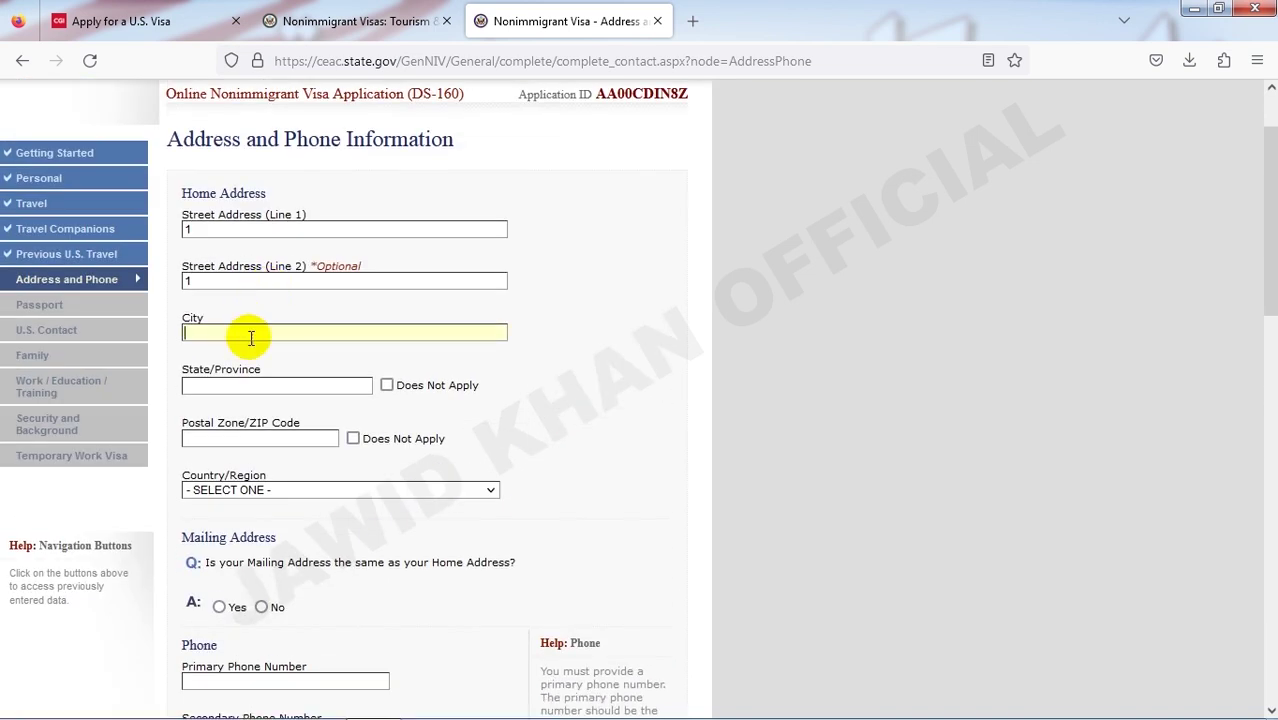
type("KABUL")
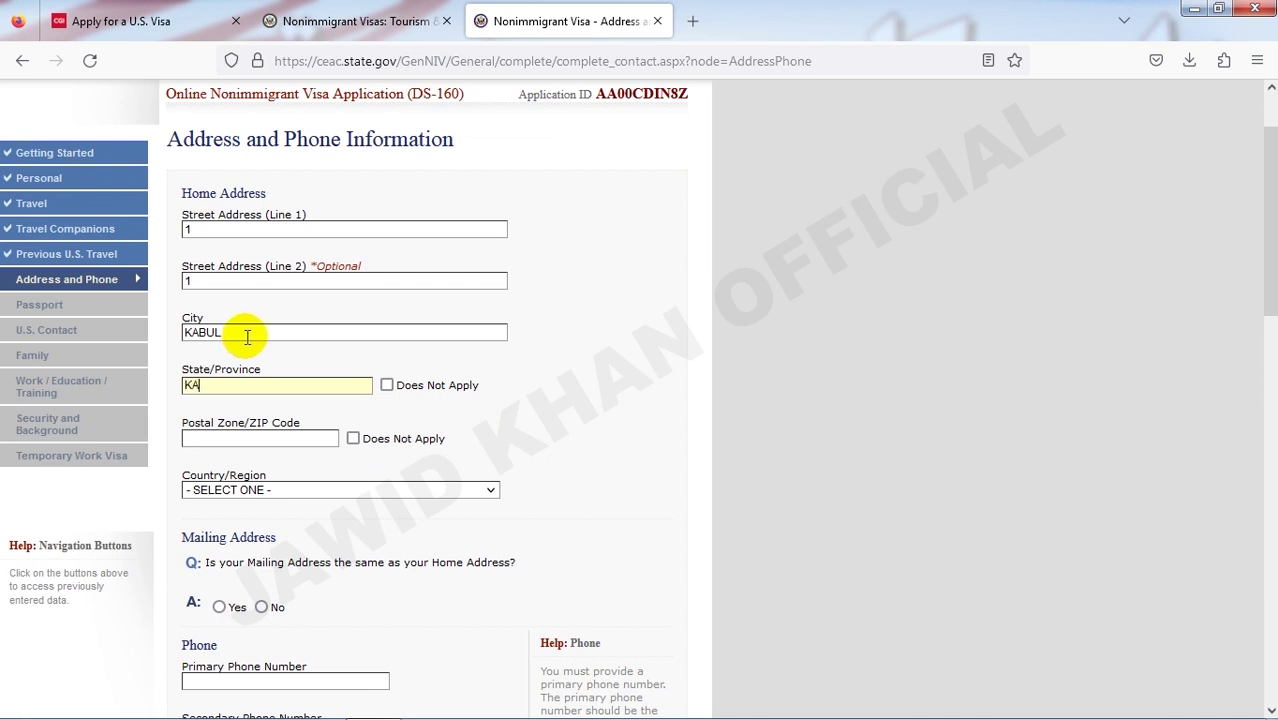
scroll(258, 342, "up", 1)
scroll(330, 352, "down", 1)
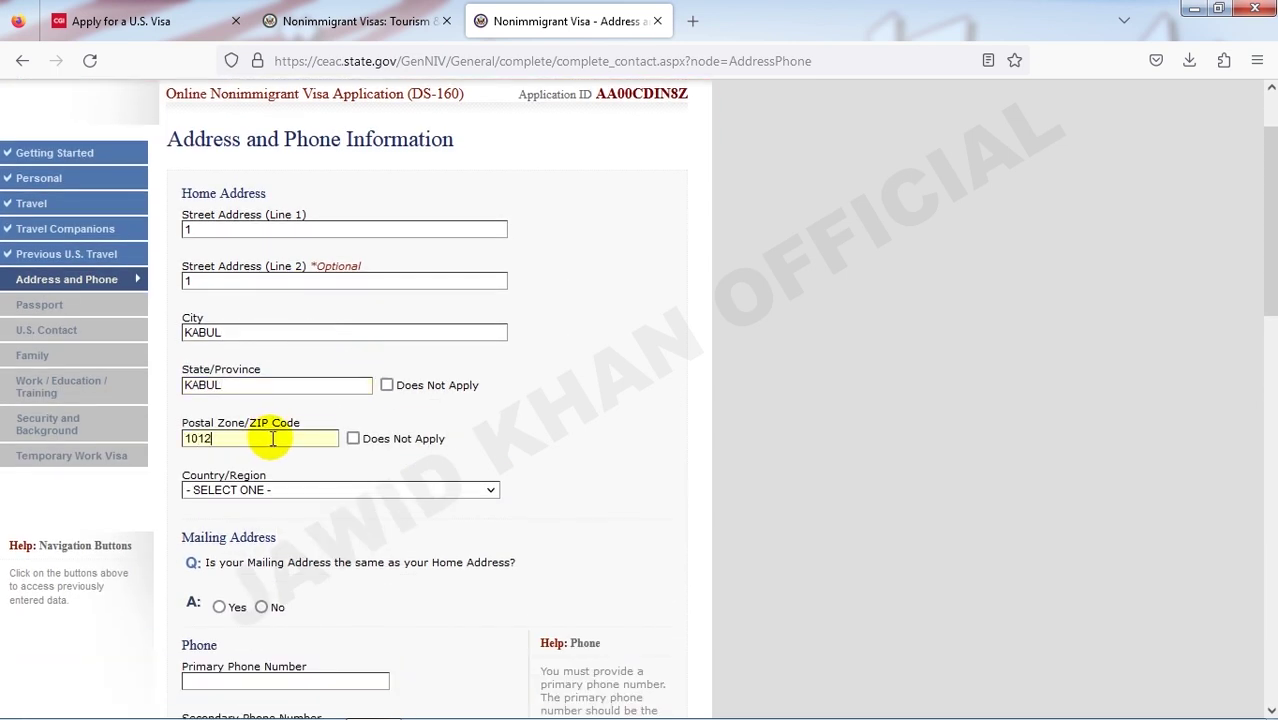
- Keep postal code 1012 and select AFGHANISTAN as the home country
left_click(217, 439)
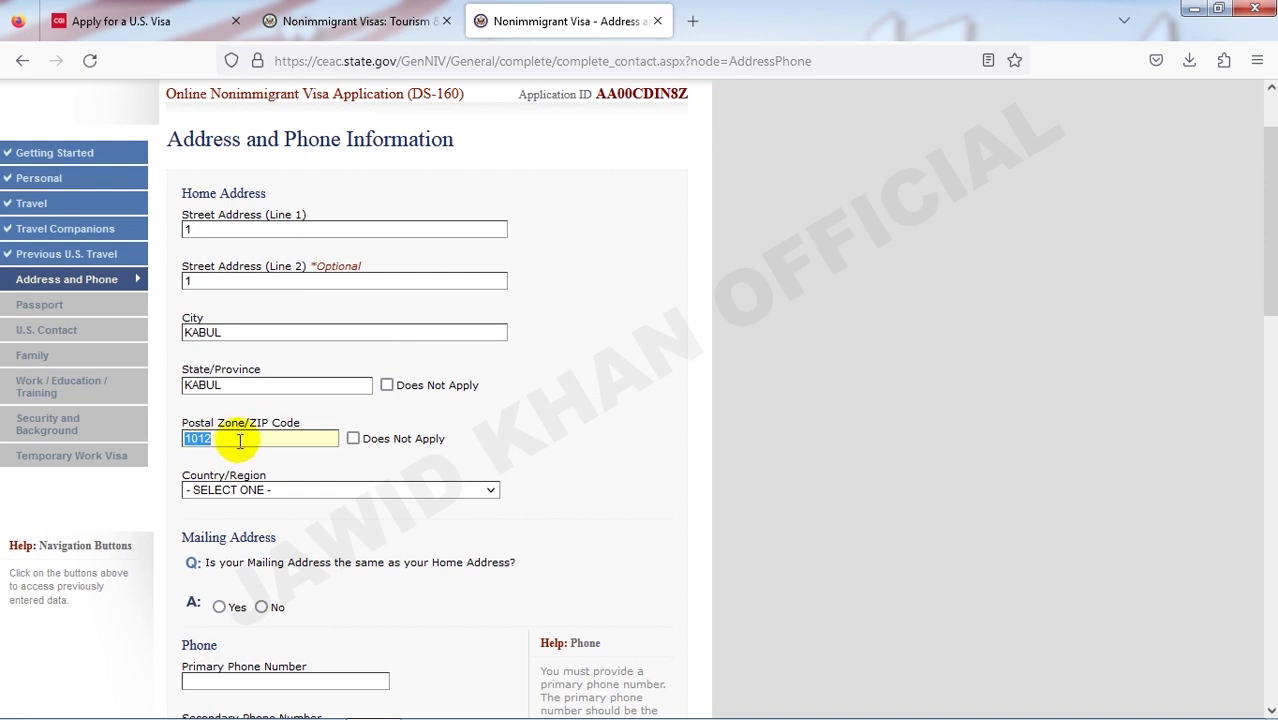
scroll(290, 440, "down", 2)
left_click(368, 344)
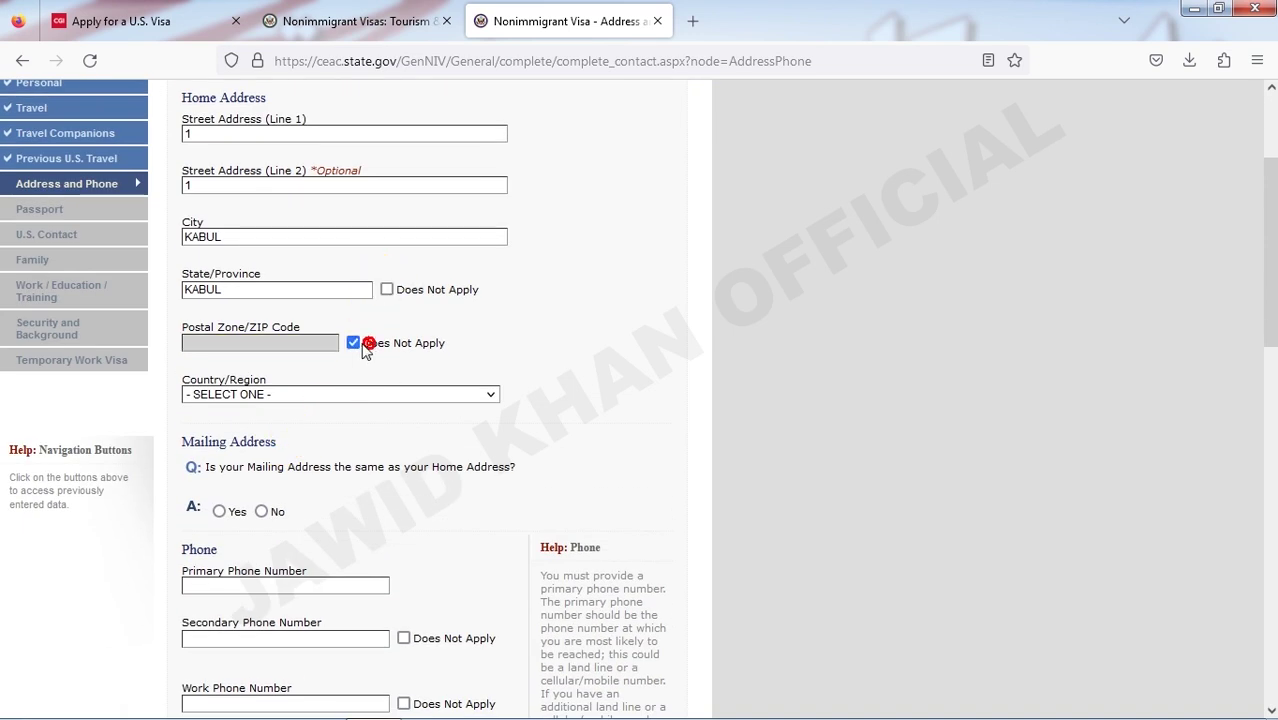
left_click(352, 343)
left_click(294, 345)
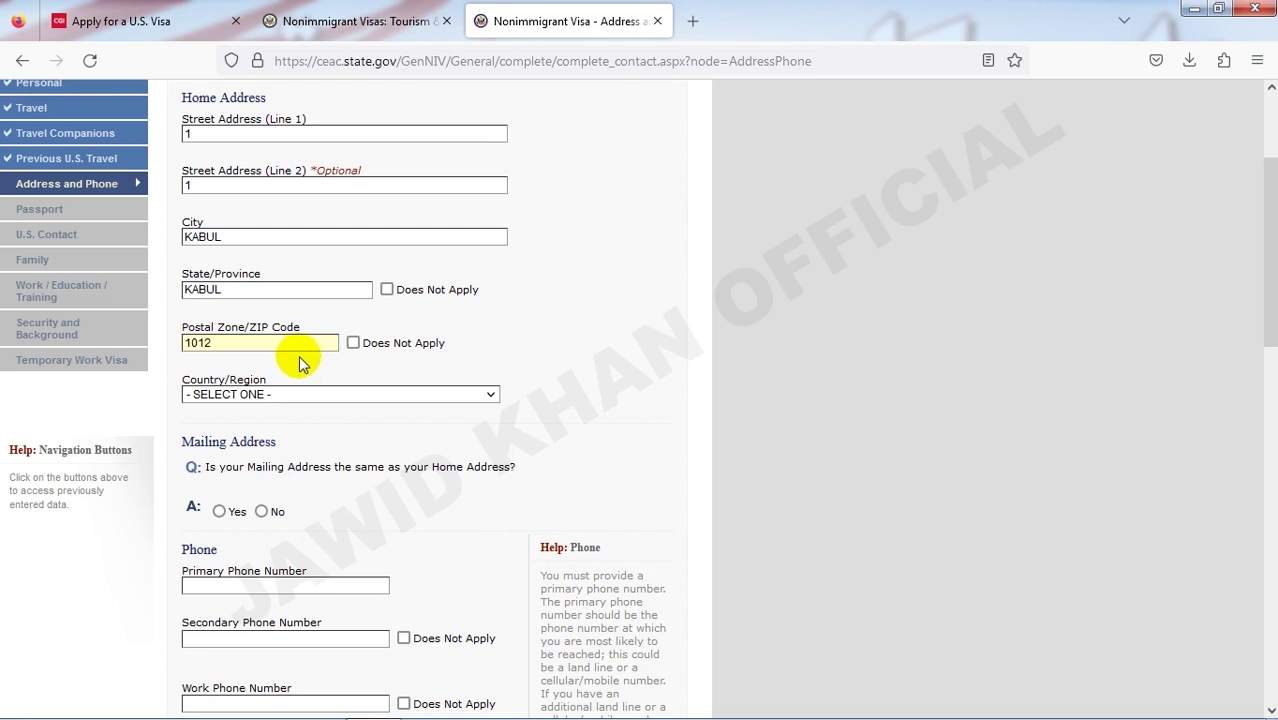
left_click(318, 394)
left_click(314, 435)
scroll(319, 422, "down", 1)
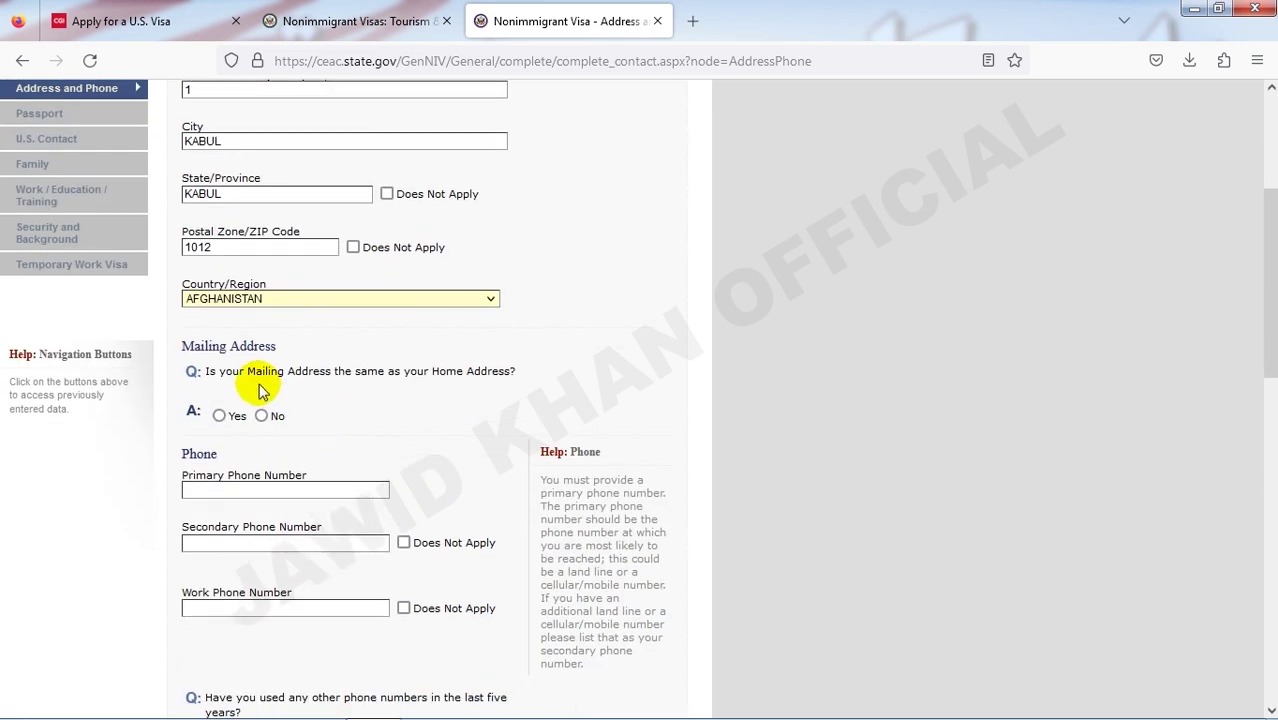
scroll(294, 380, "down", 2)
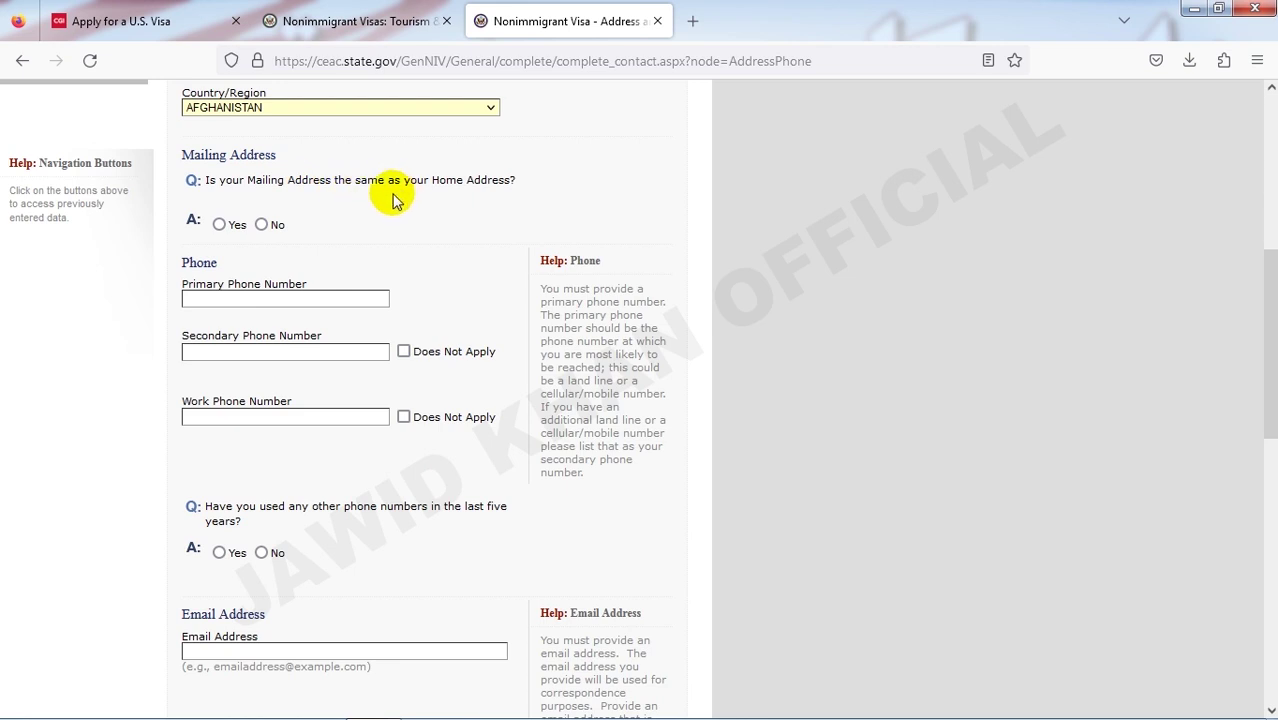
- Answer Yes that the mailing address matches home, and enter the primary phone number
left_click(222, 226)
left_click(221, 226)
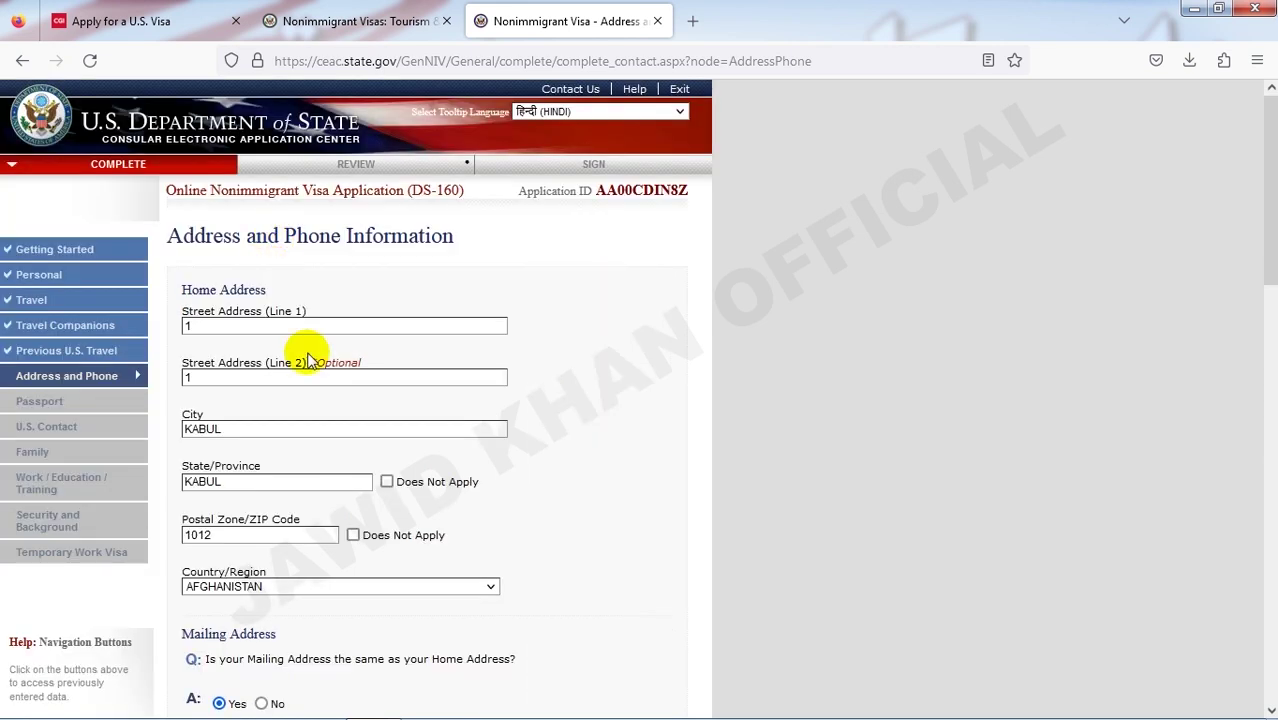
scroll(322, 322, "down", 5)
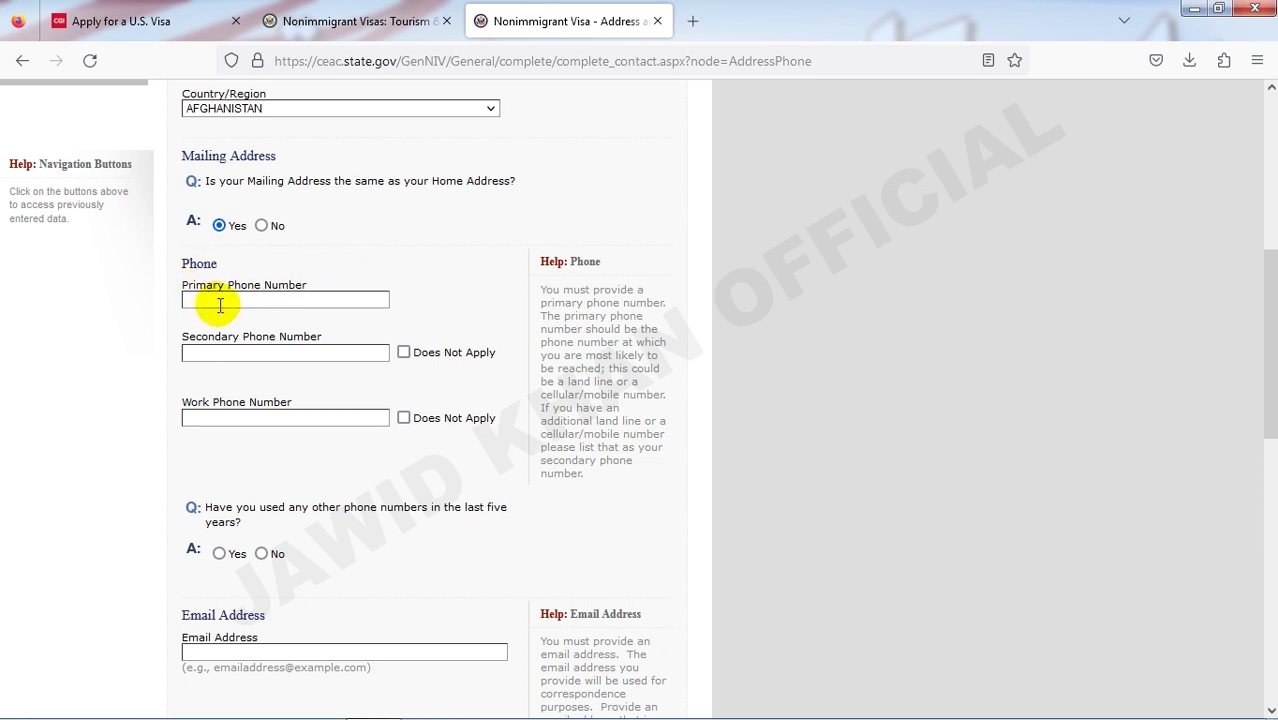
left_click(218, 304)
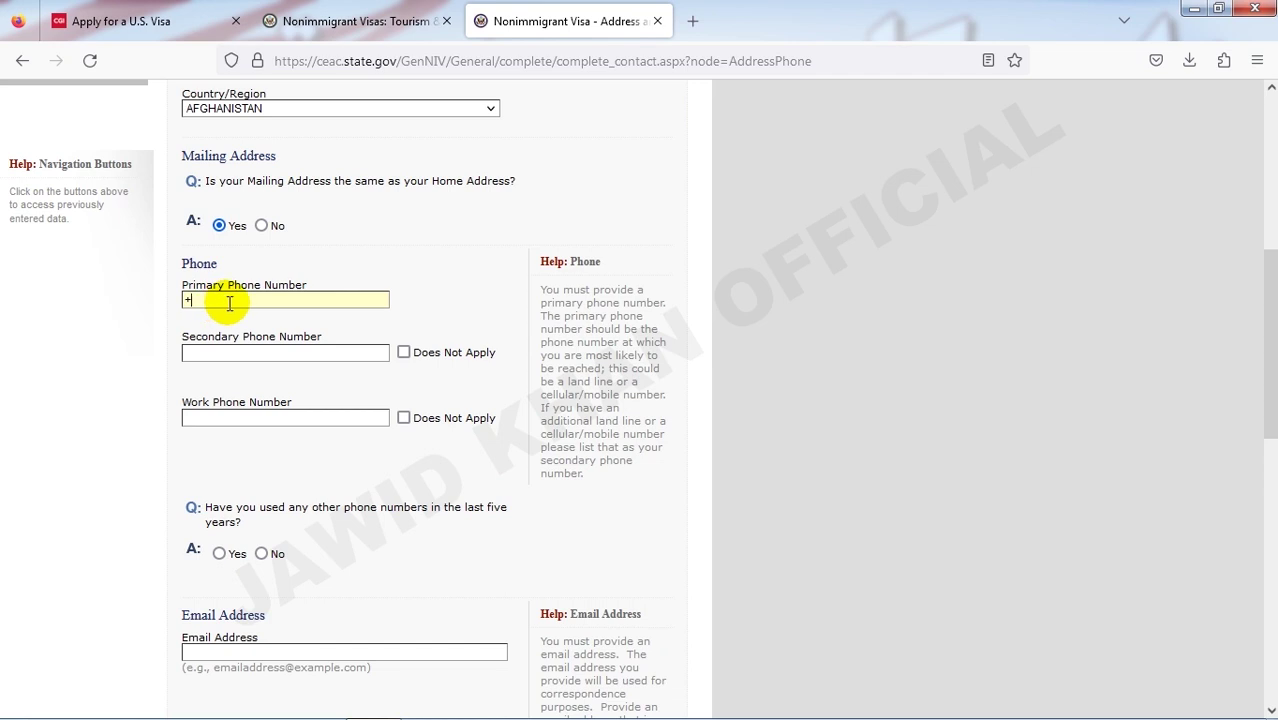
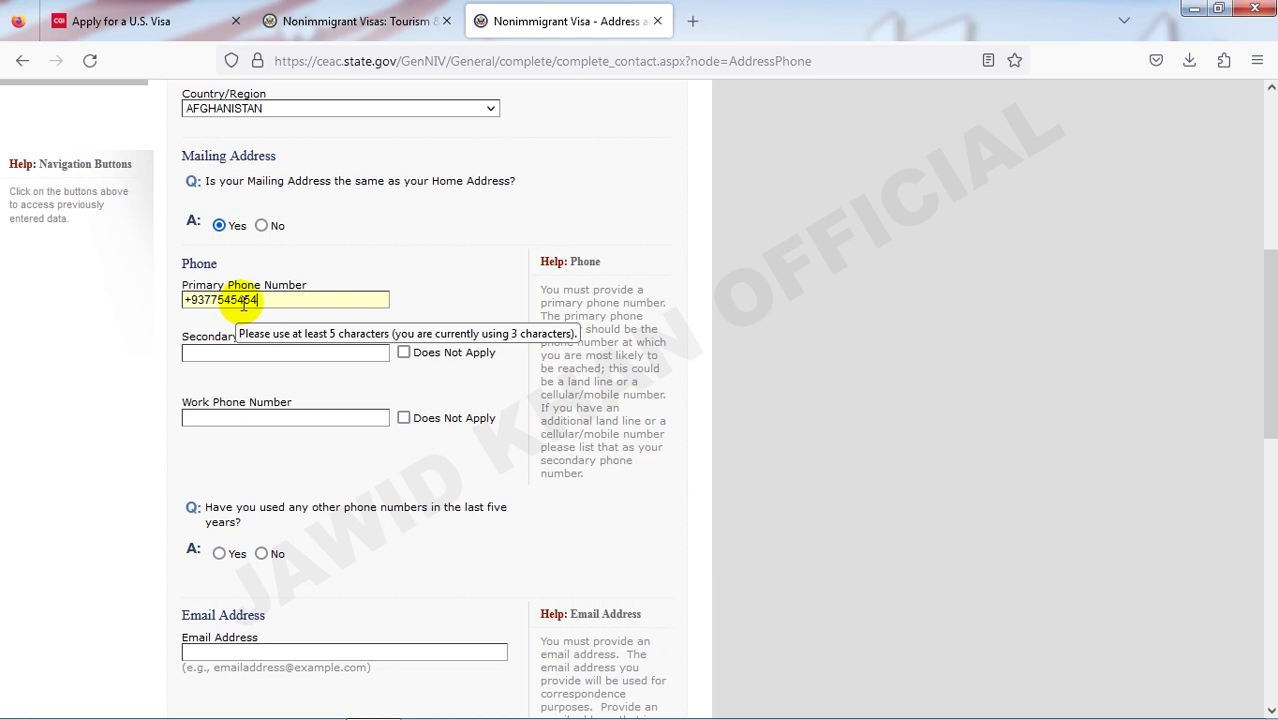
- Mark the secondary and work phone numbers as Does Not Apply
left_click(408, 354)
left_click(404, 418)
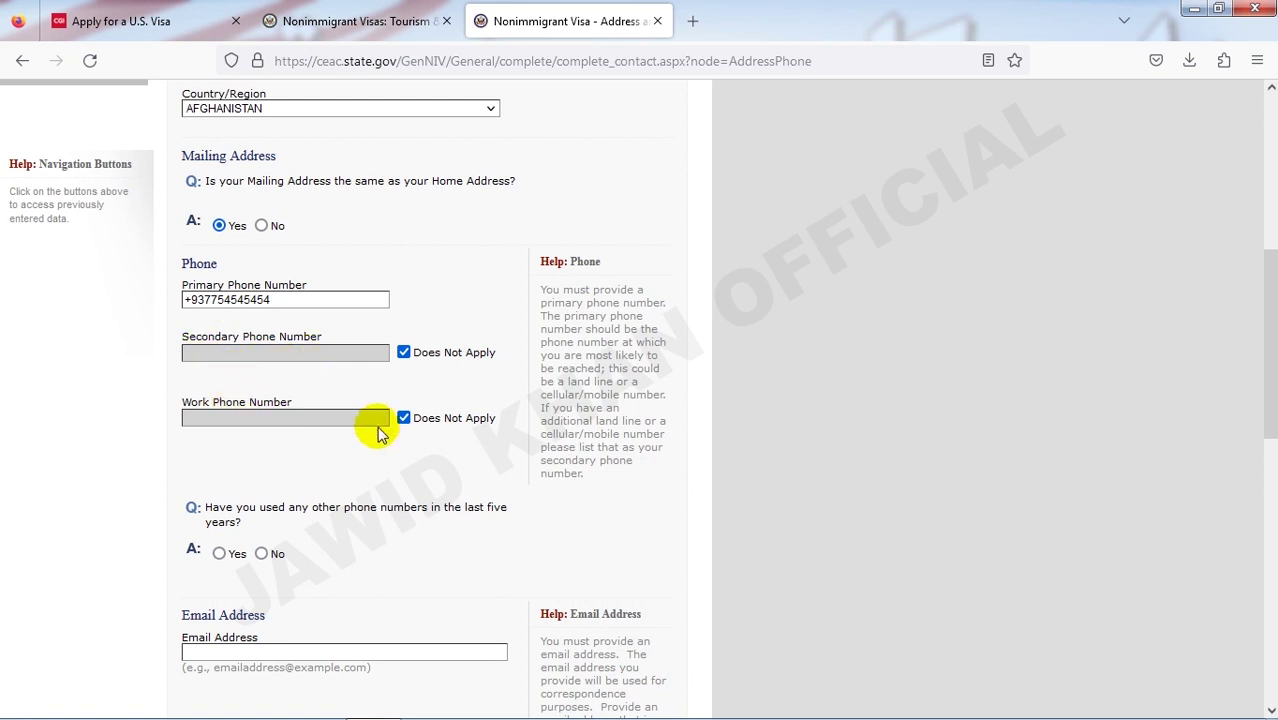
scroll(365, 430, "down", 2)
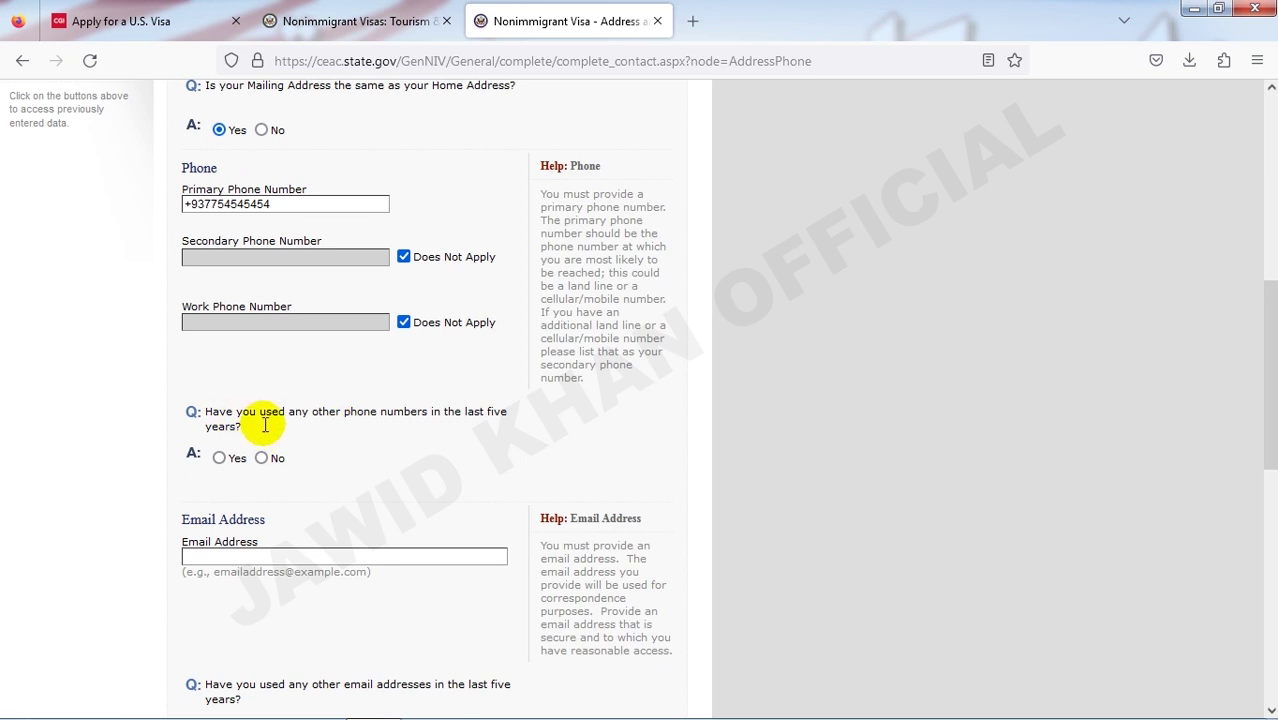
- Answer No to other phone numbers and fill in the applicant's email address
left_click(263, 457)
scroll(300, 440, "down", 4)
scroll(284, 416, "down", 3)
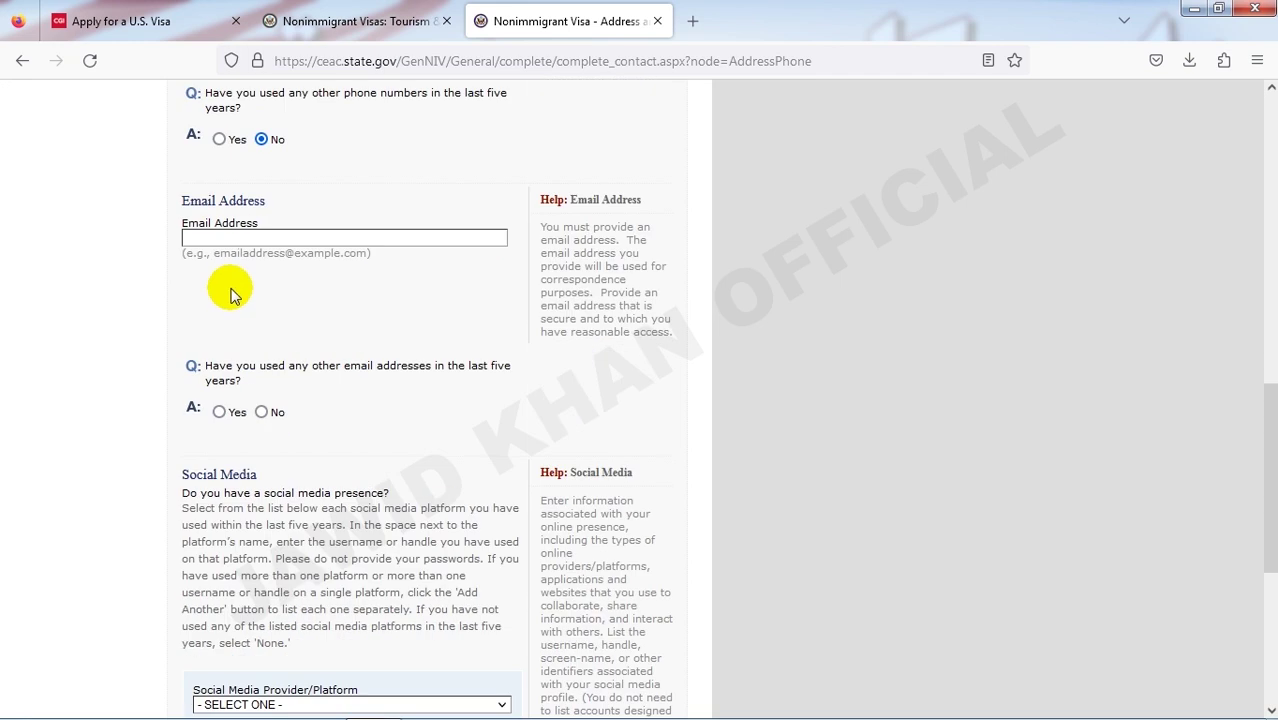
left_click(230, 240)
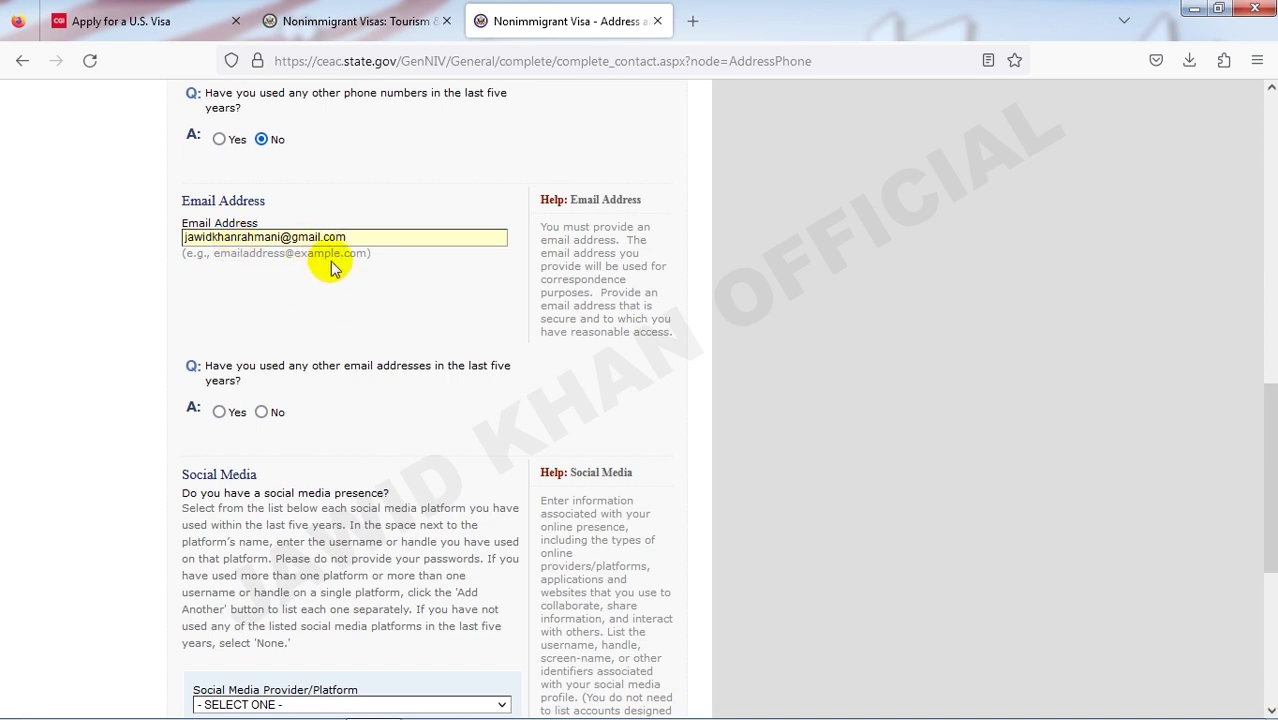
left_click(442, 277)
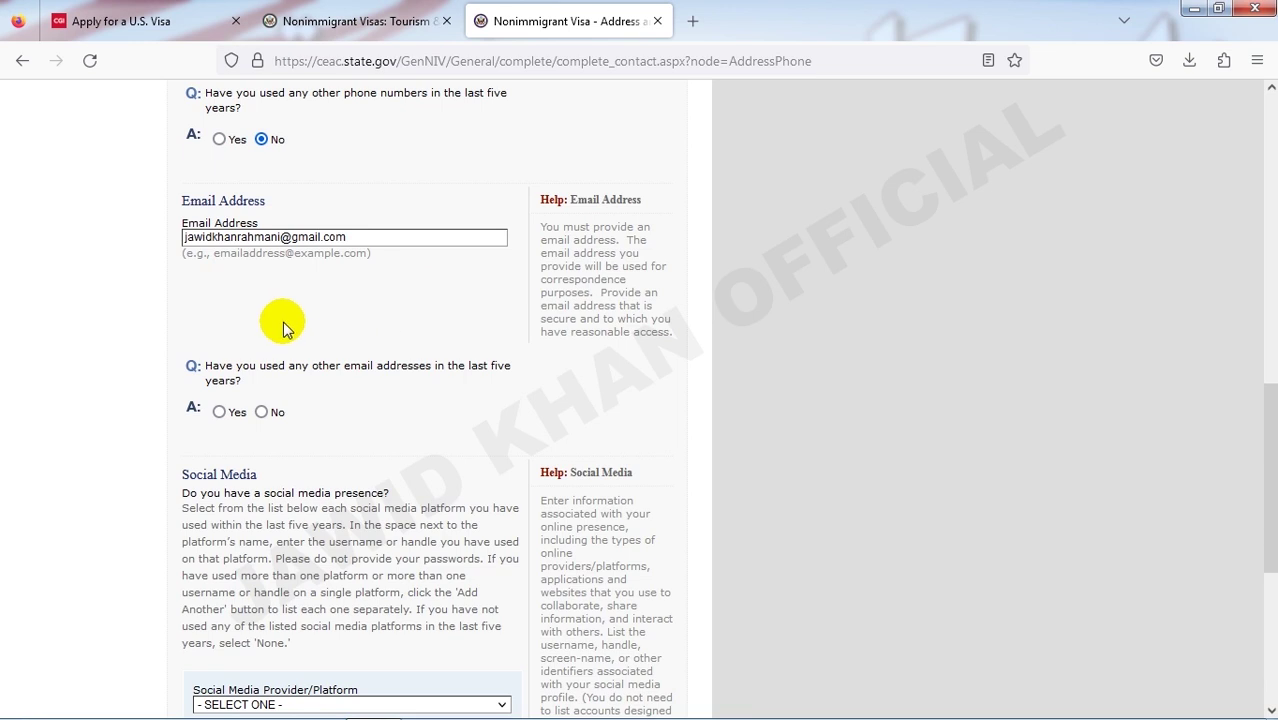
- Answer No to having used other email addresses
scroll(300, 325, "down", 1)
scroll(330, 318, "down", 1)
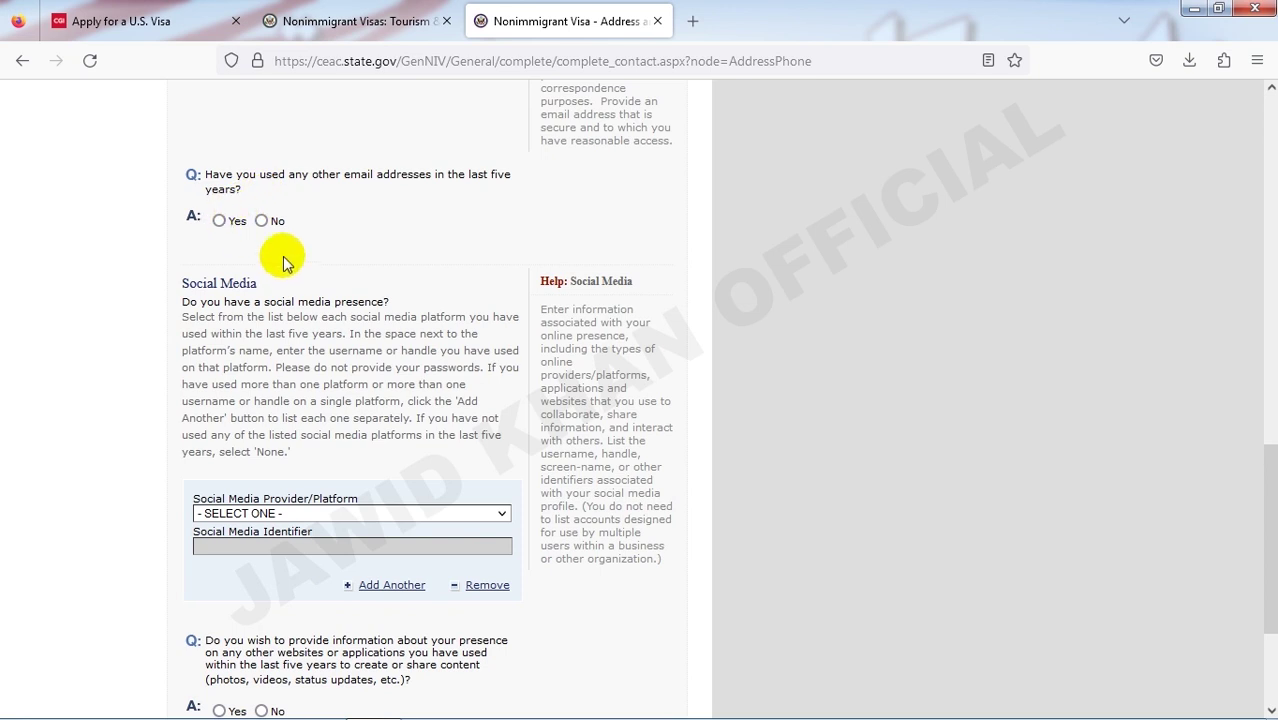
left_click(261, 220)
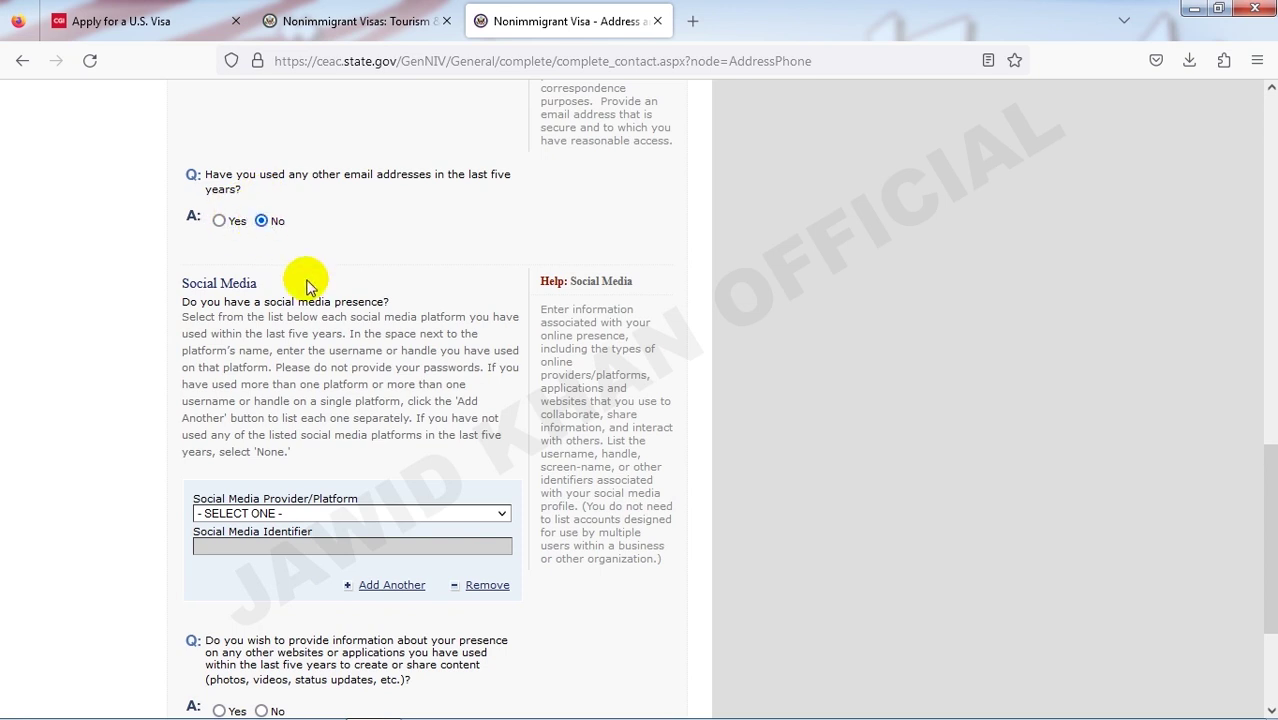
scroll(305, 277, "down", 1)
scroll(305, 277, "up", 1)
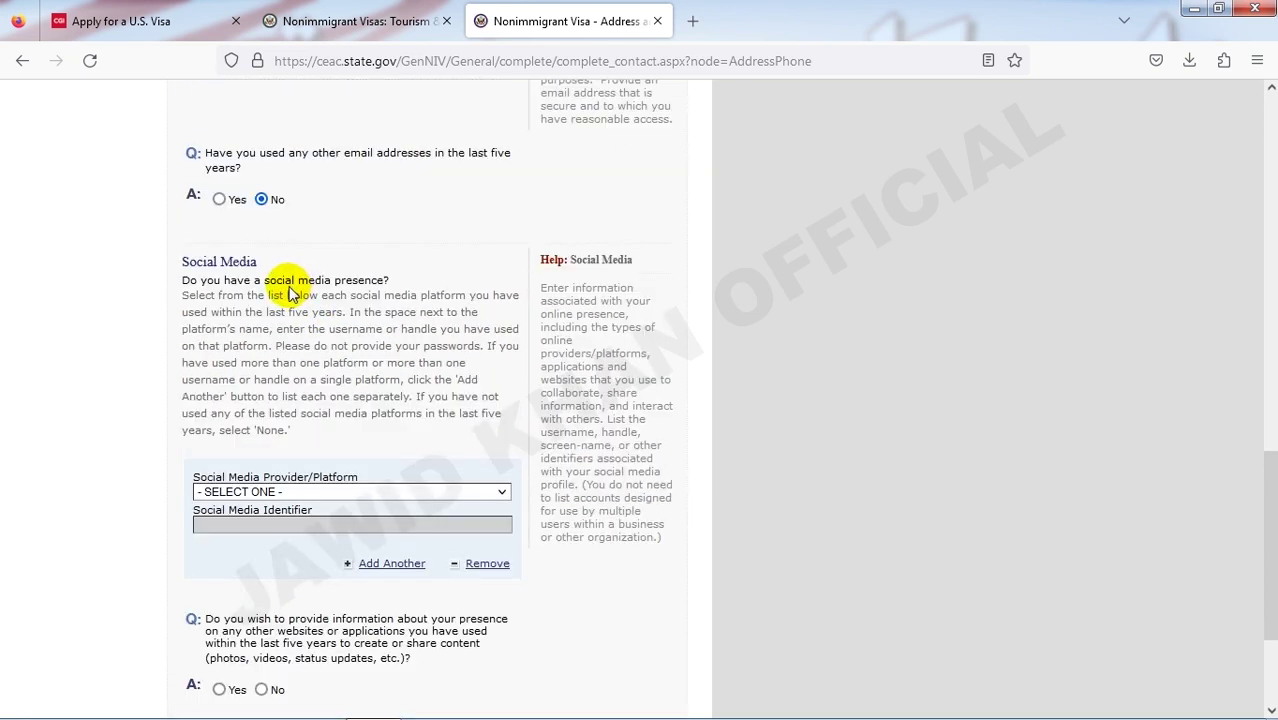
scroll(334, 360, "down", 1)
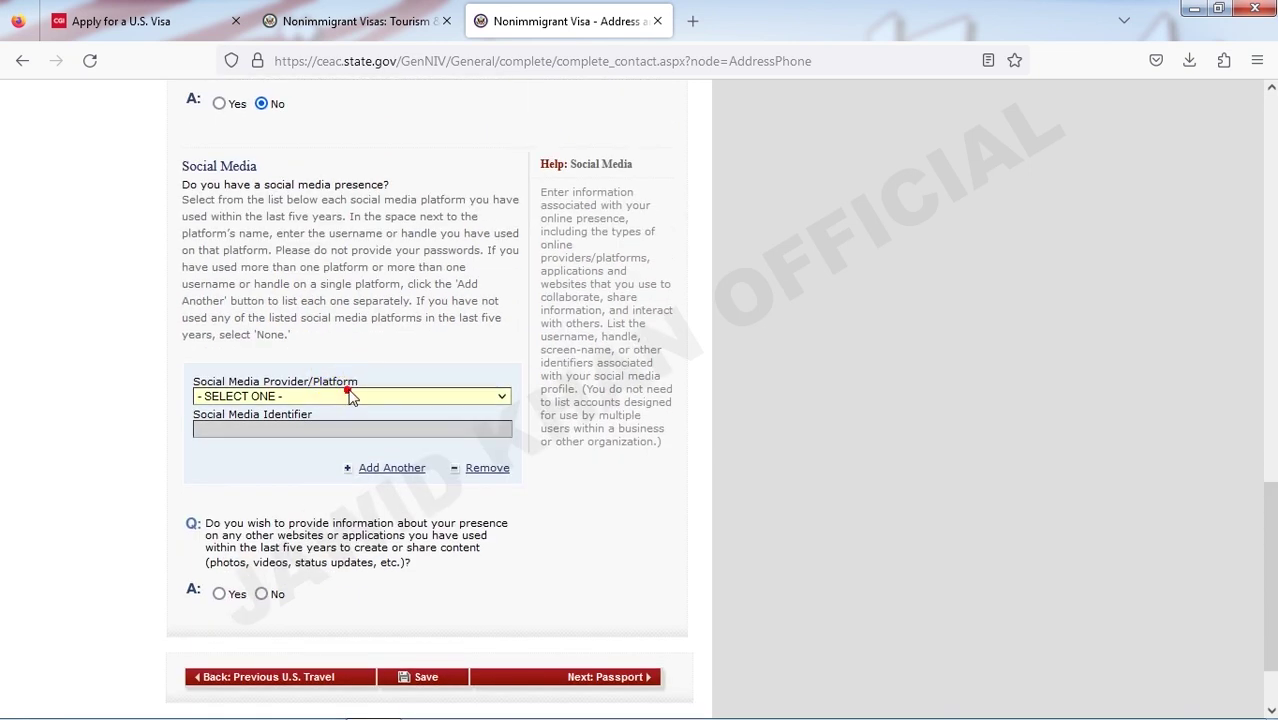
- Choose FACEBOOK as the social media provider and enter the applicant's identifier
left_click(350, 397)
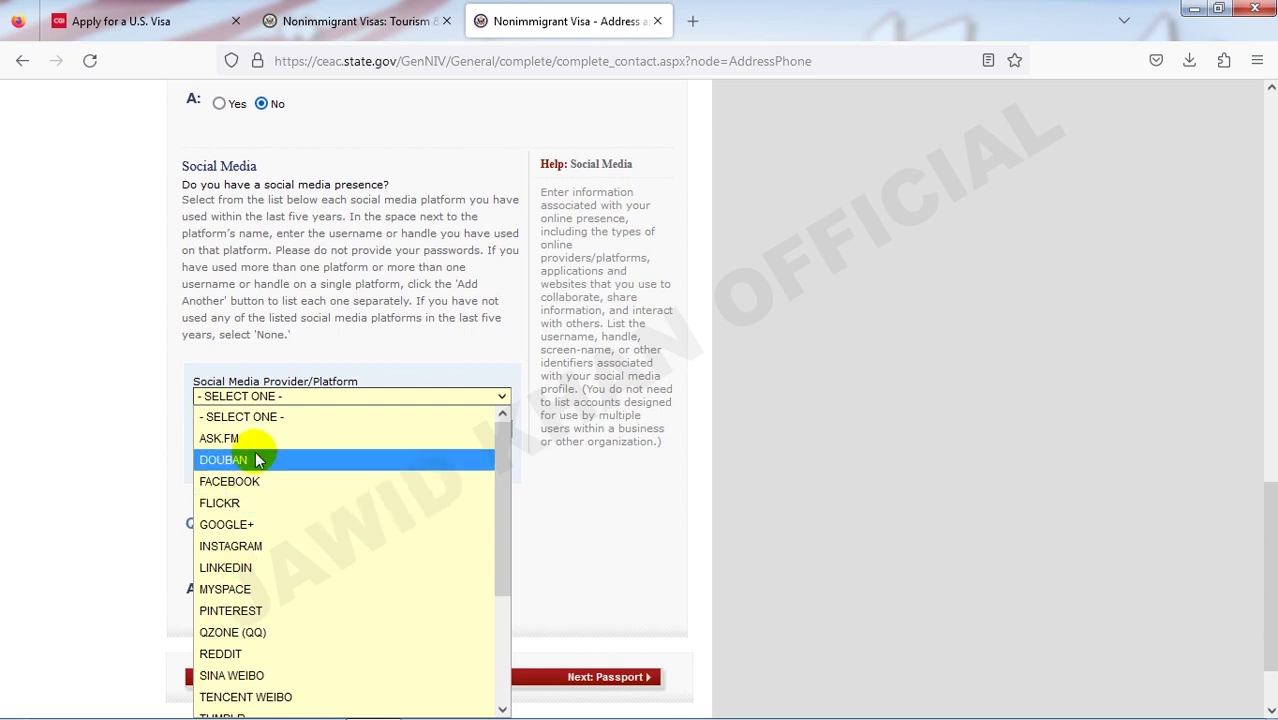
left_click(251, 567)
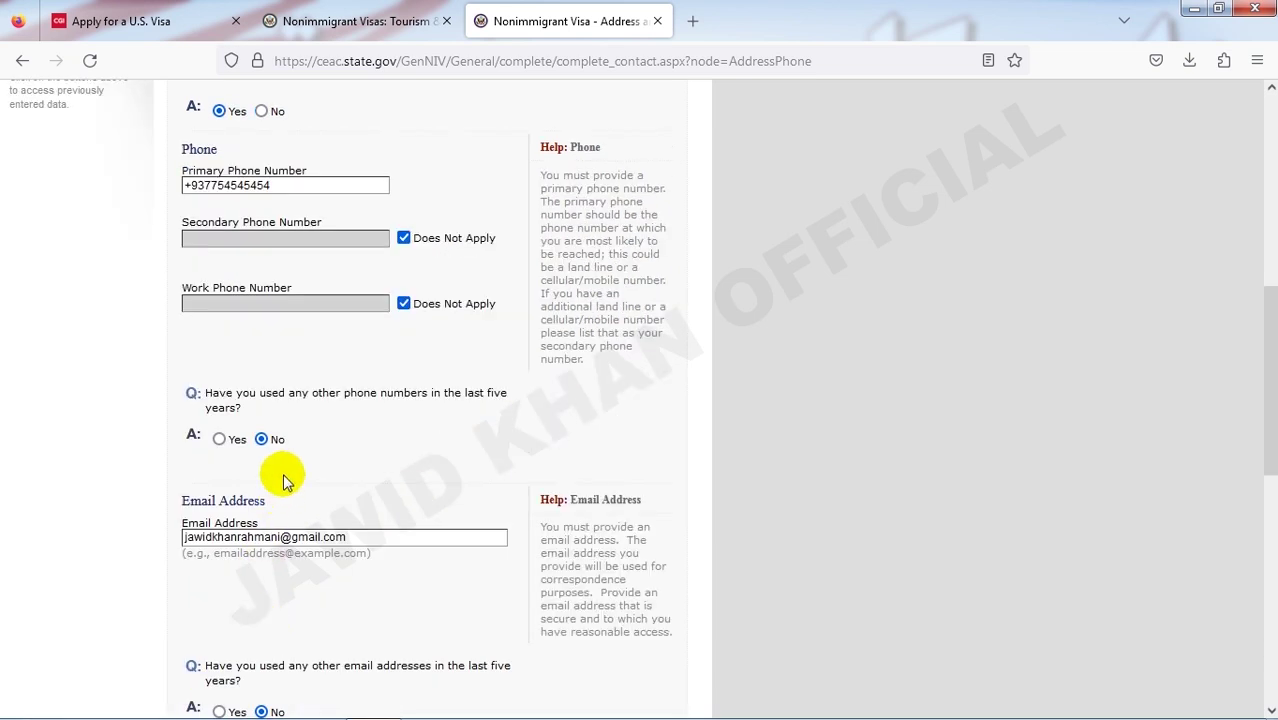
scroll(316, 462, "down", 4)
scroll(316, 462, "down", 3)
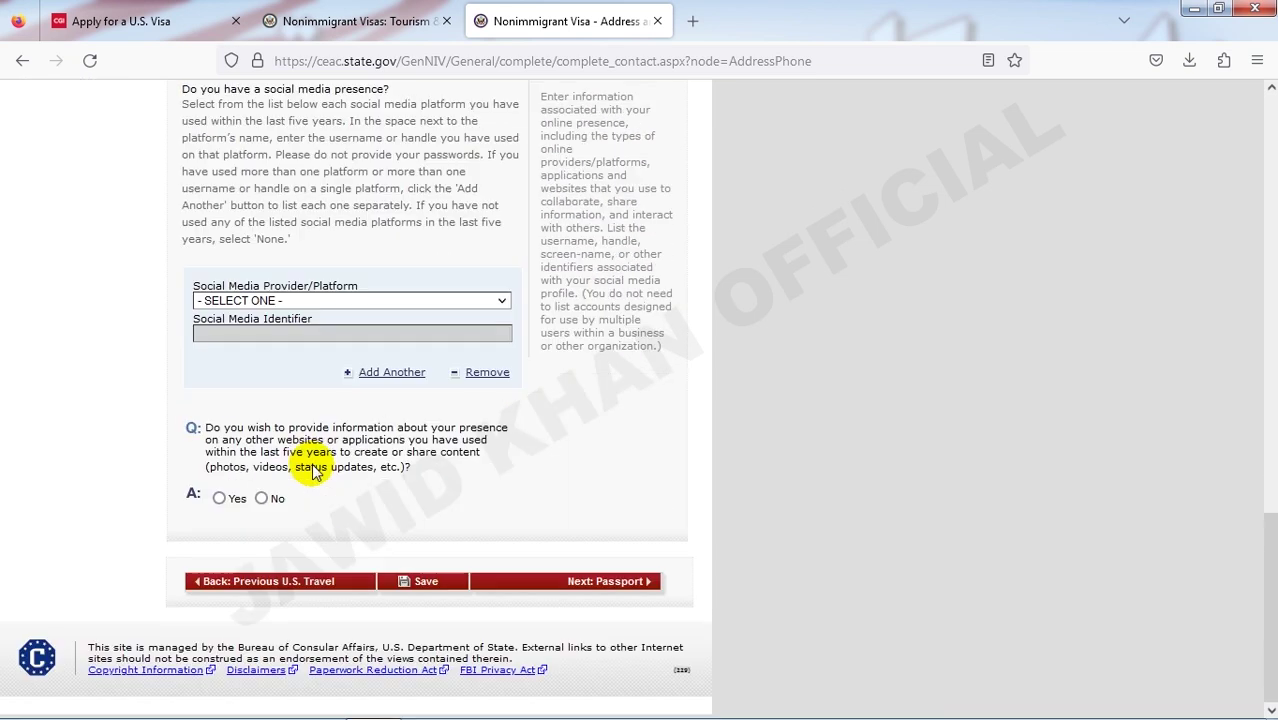
left_click(332, 300)
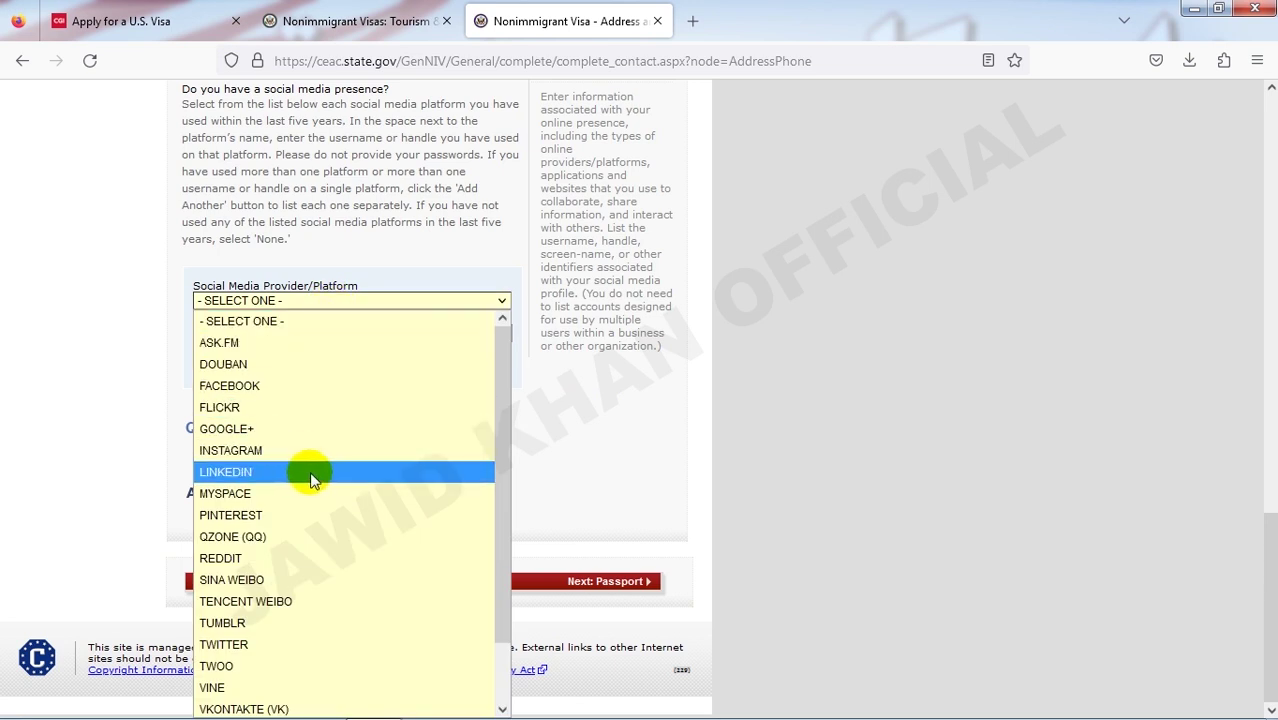
left_click(312, 386)
left_click(285, 335)
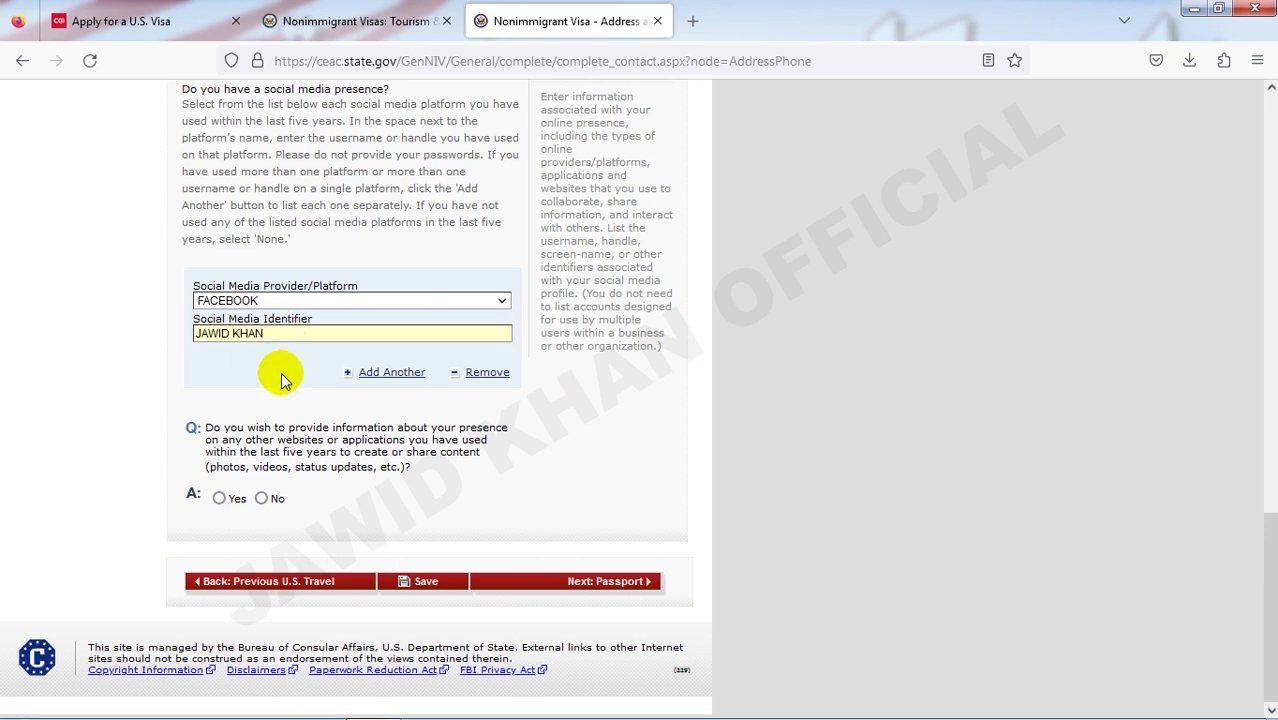
- Review the social media entry, answer No about other websites, and continue to Passport
left_click(375, 375)
left_click(368, 377)
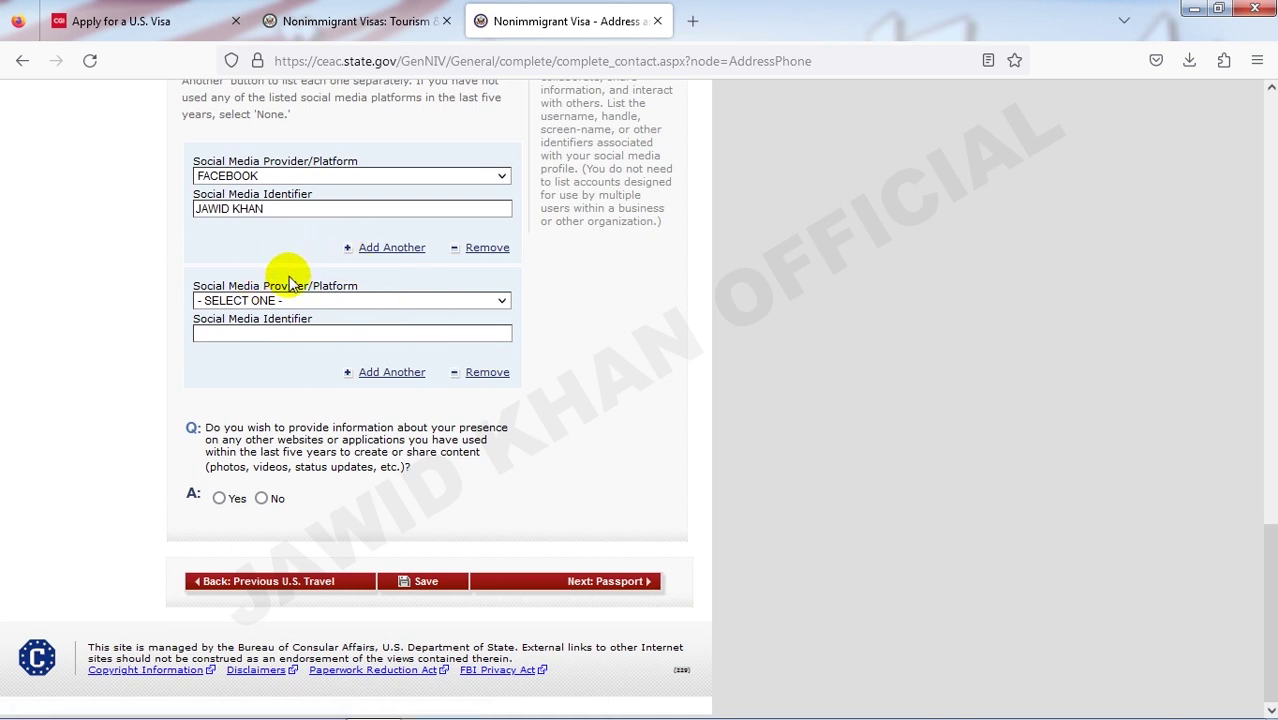
scroll(242, 205, "up", 5)
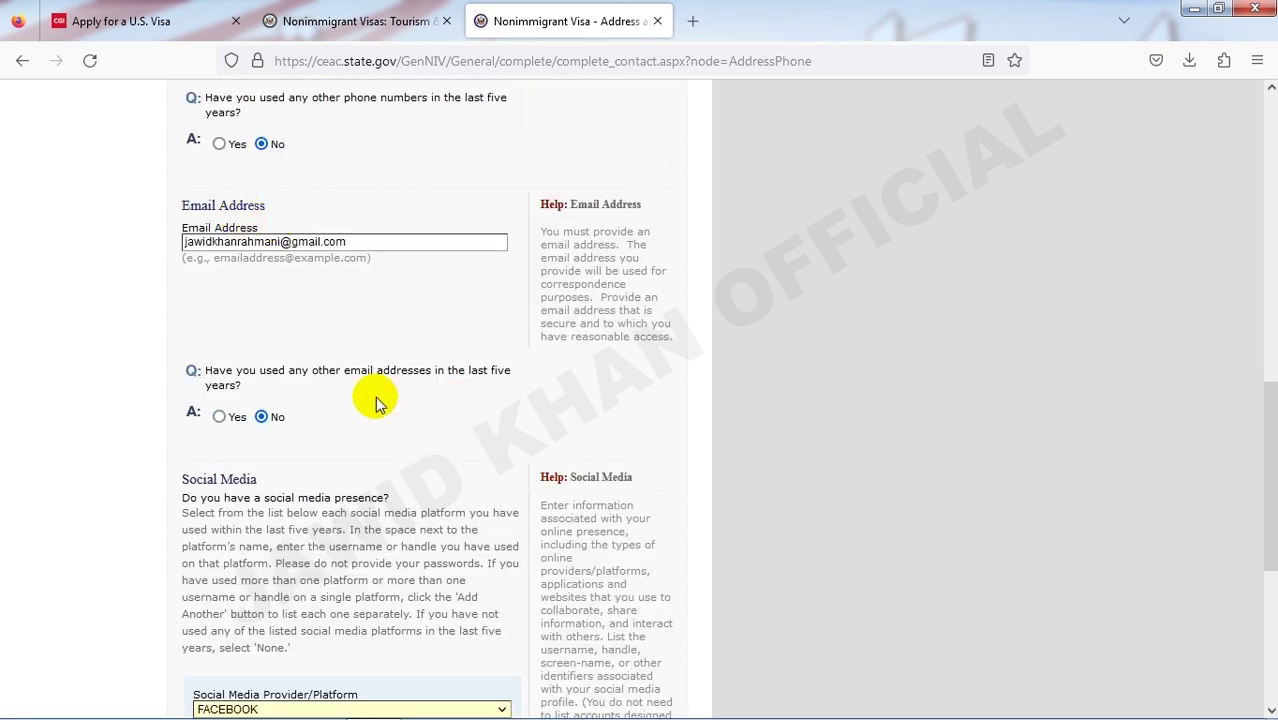
scroll(378, 403, "down", 4)
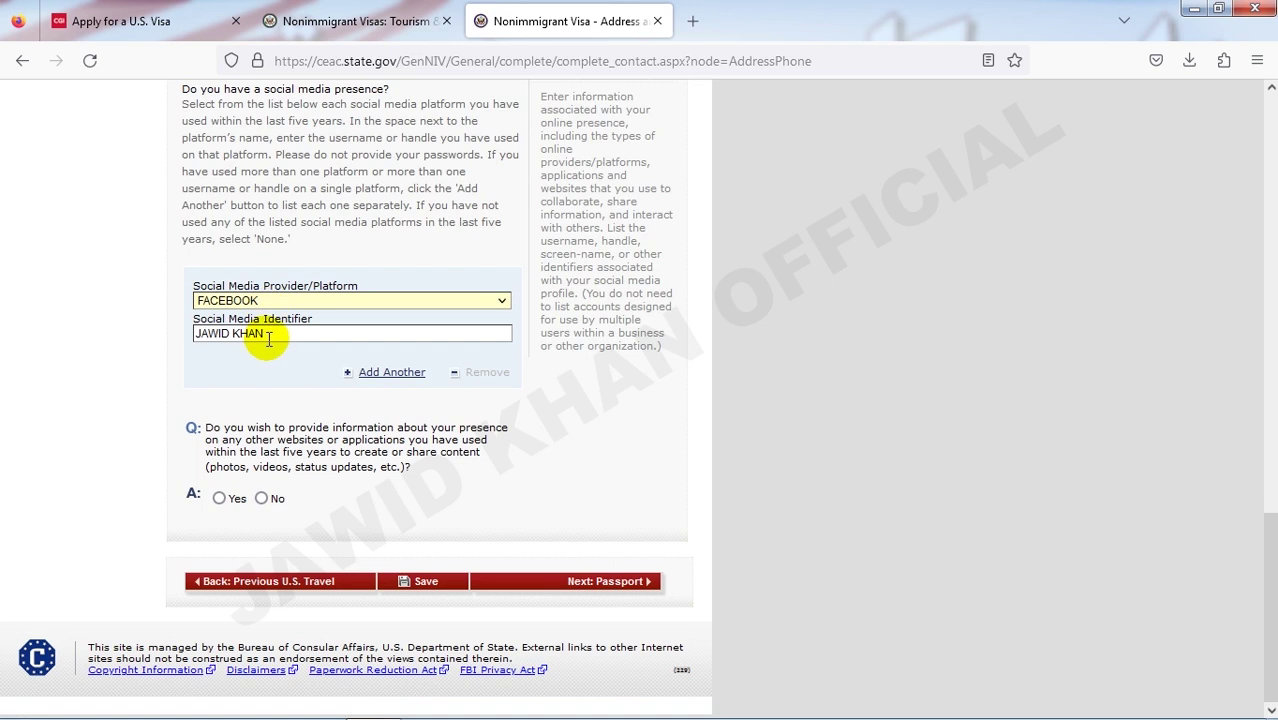
left_click_drag(264, 334, 182, 334)
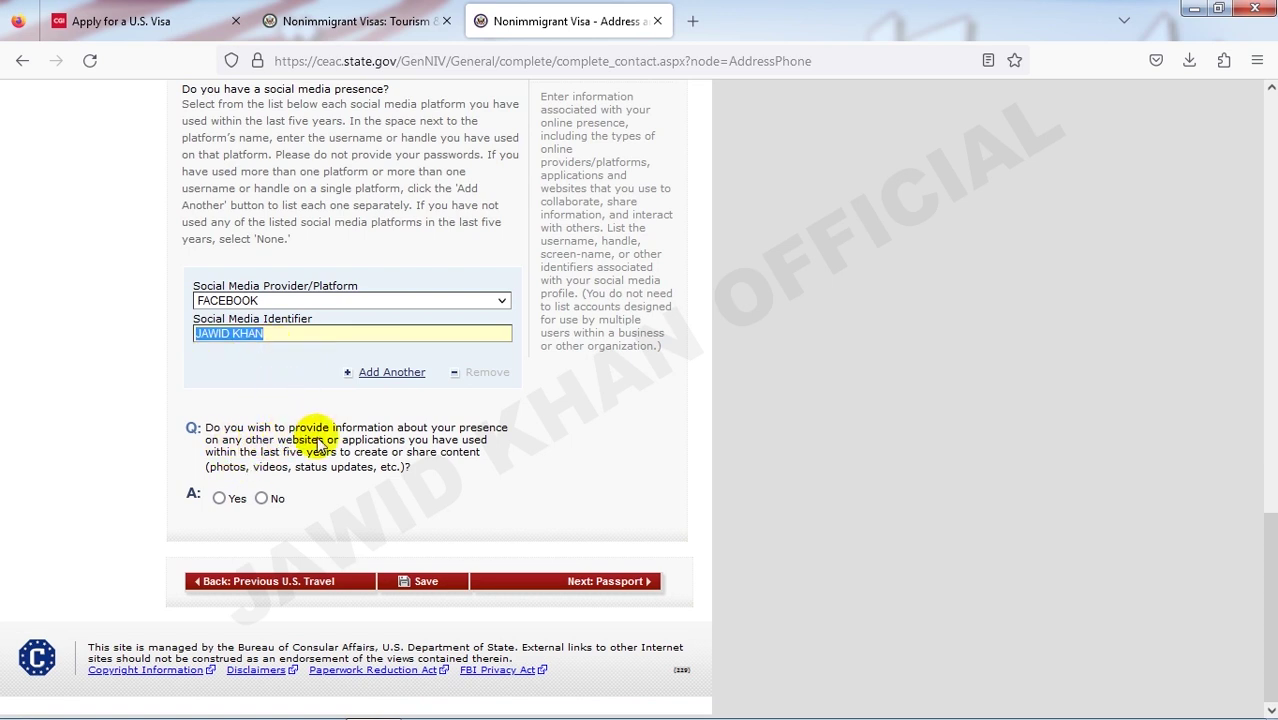
left_click(263, 499)
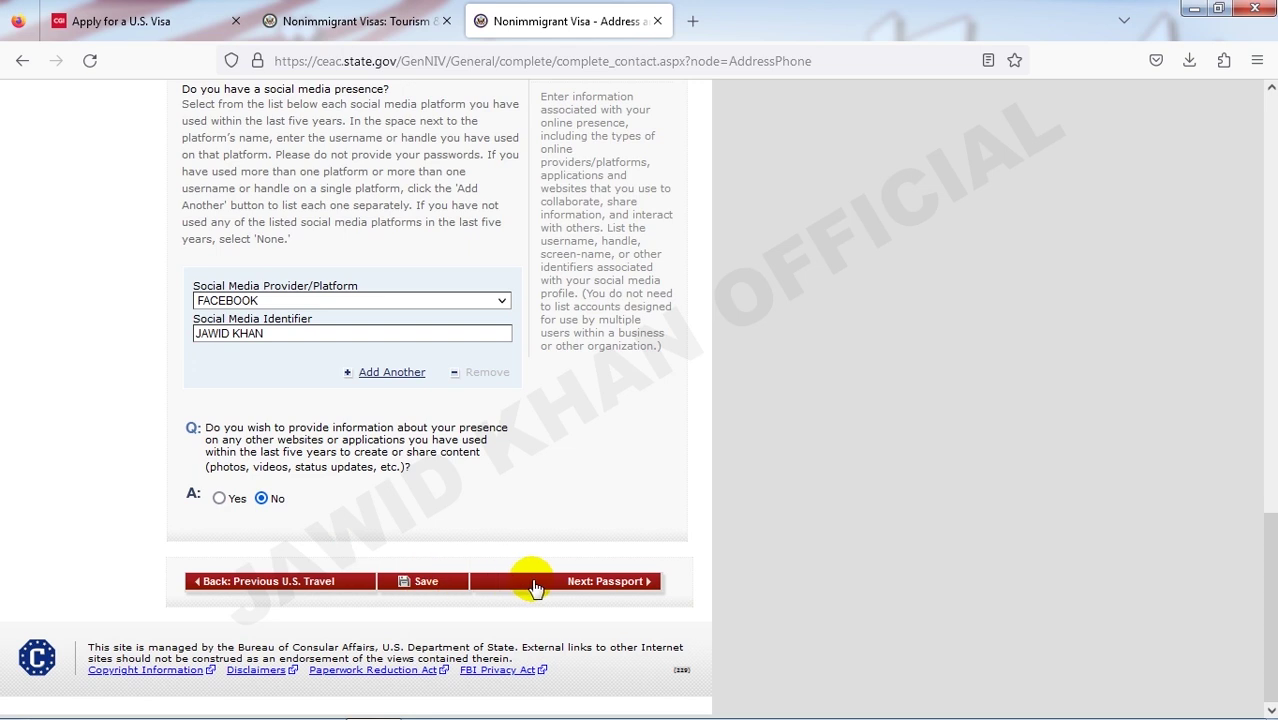
left_click(607, 590)
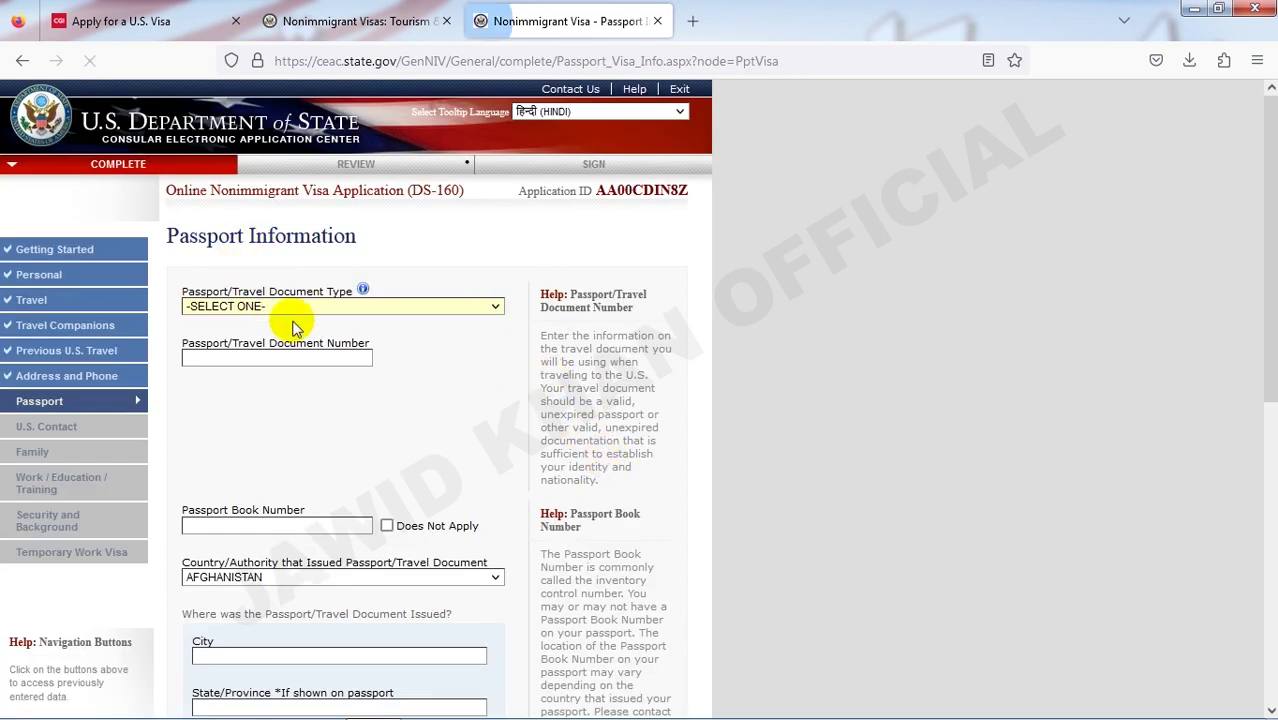
- Set the passport document type to REGULAR and enter the passport number
left_click(262, 306)
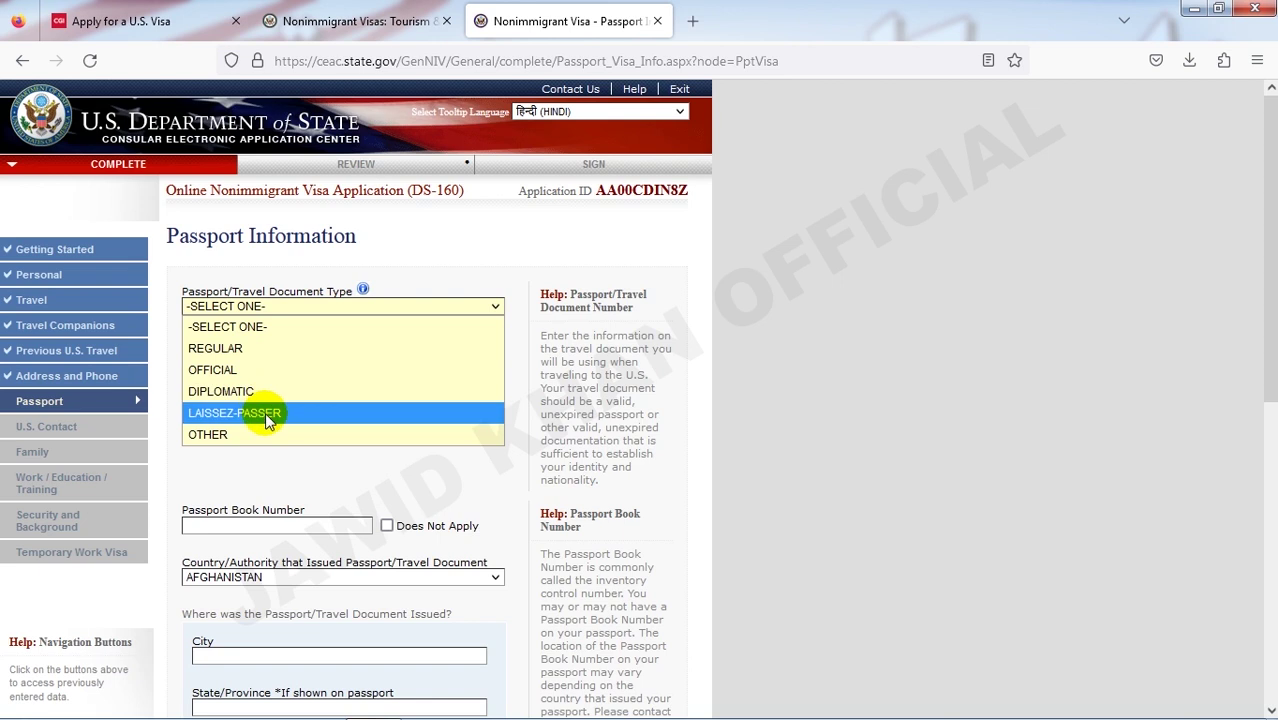
left_click(237, 350)
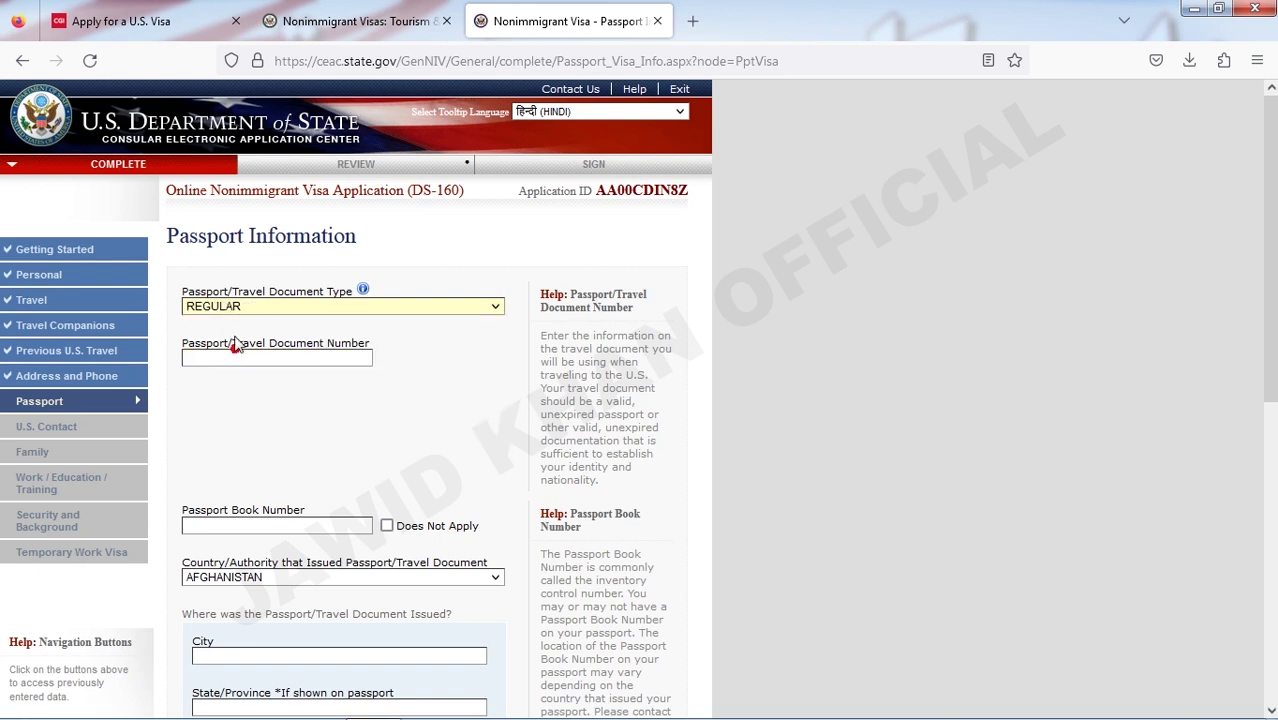
left_click(242, 359)
left_click(278, 360)
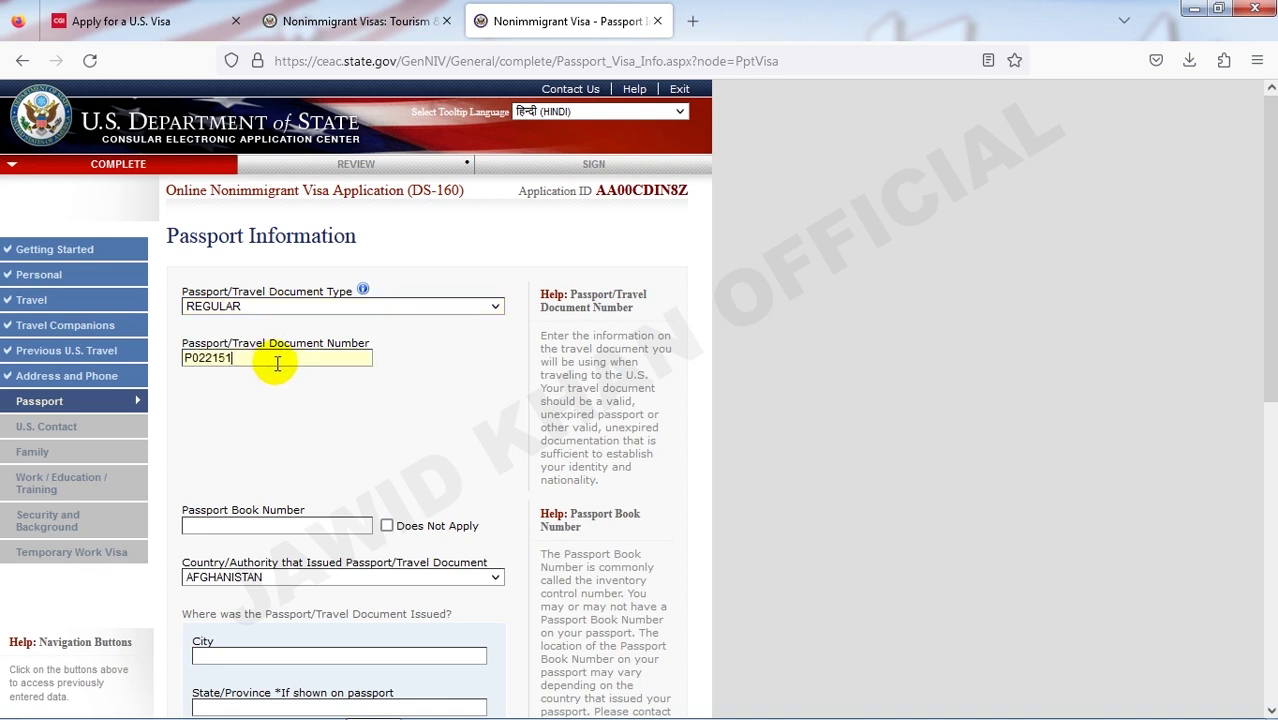
left_click(280, 386)
- Mark the book number Does Not Apply and enter KABUL as issuing city and province
scroll(280, 388, "down", 2)
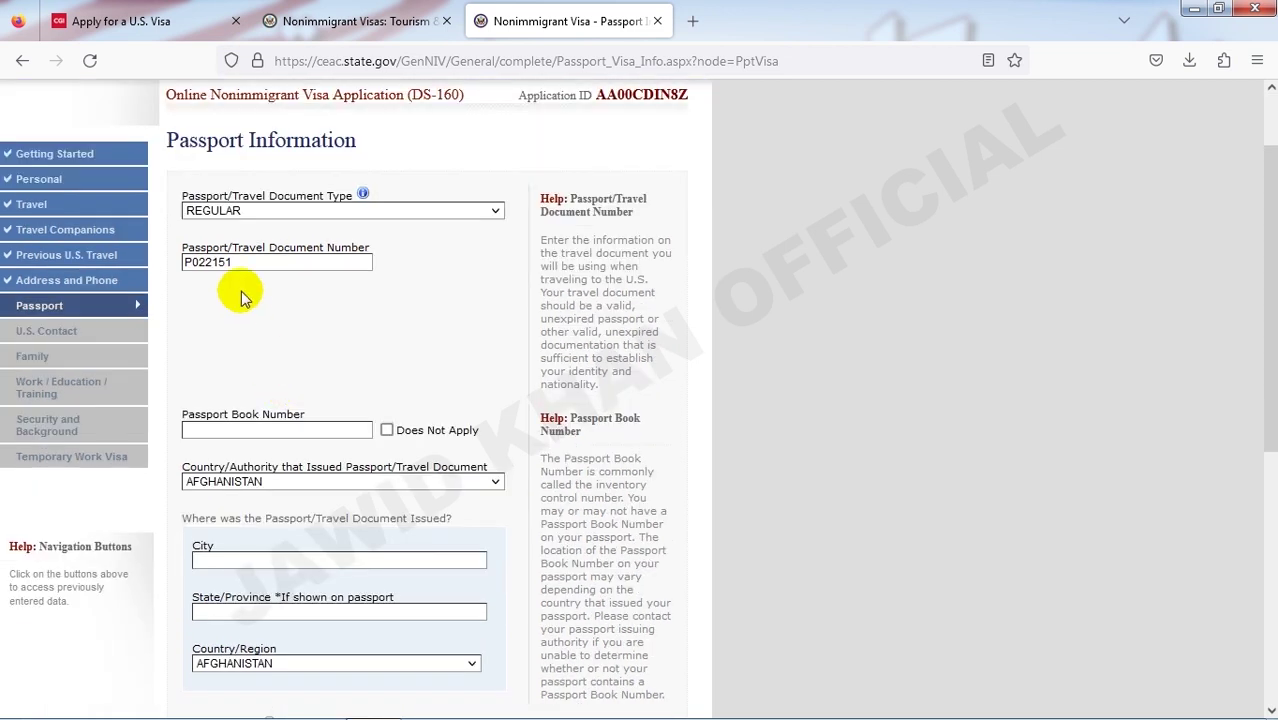
scroll(340, 335, "down", 2)
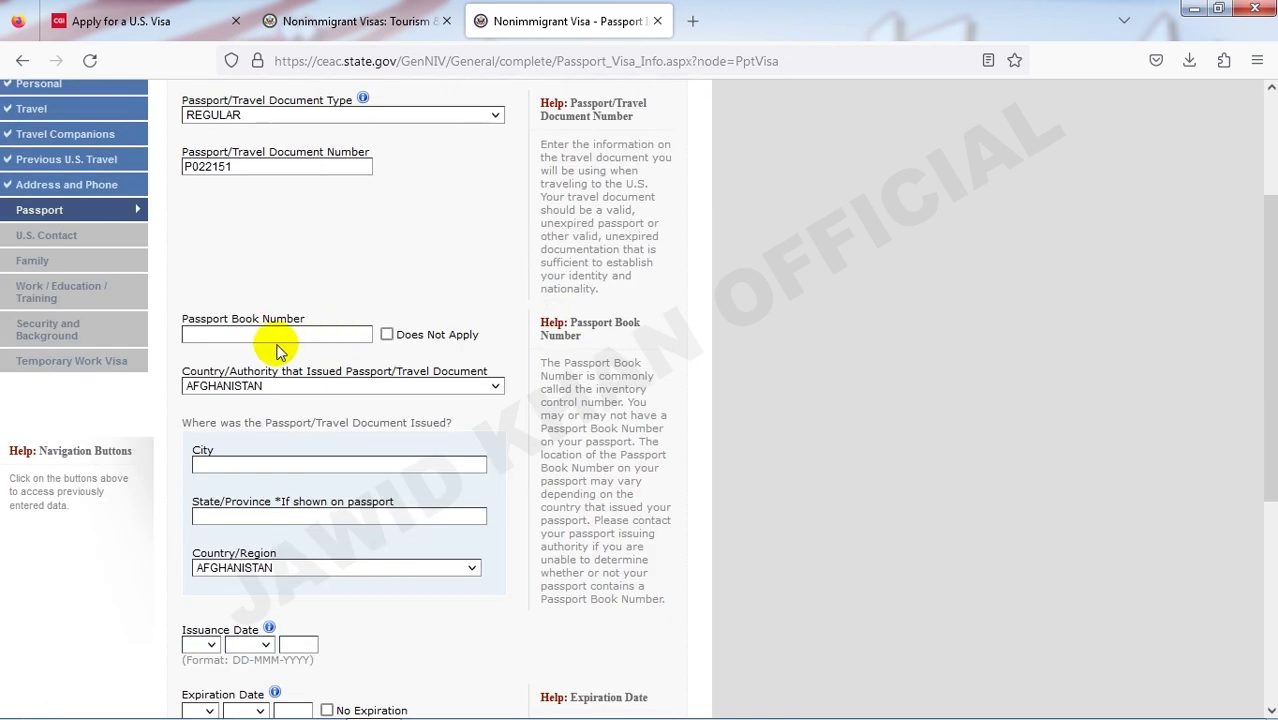
left_click(387, 335)
scroll(375, 338, "down", 4)
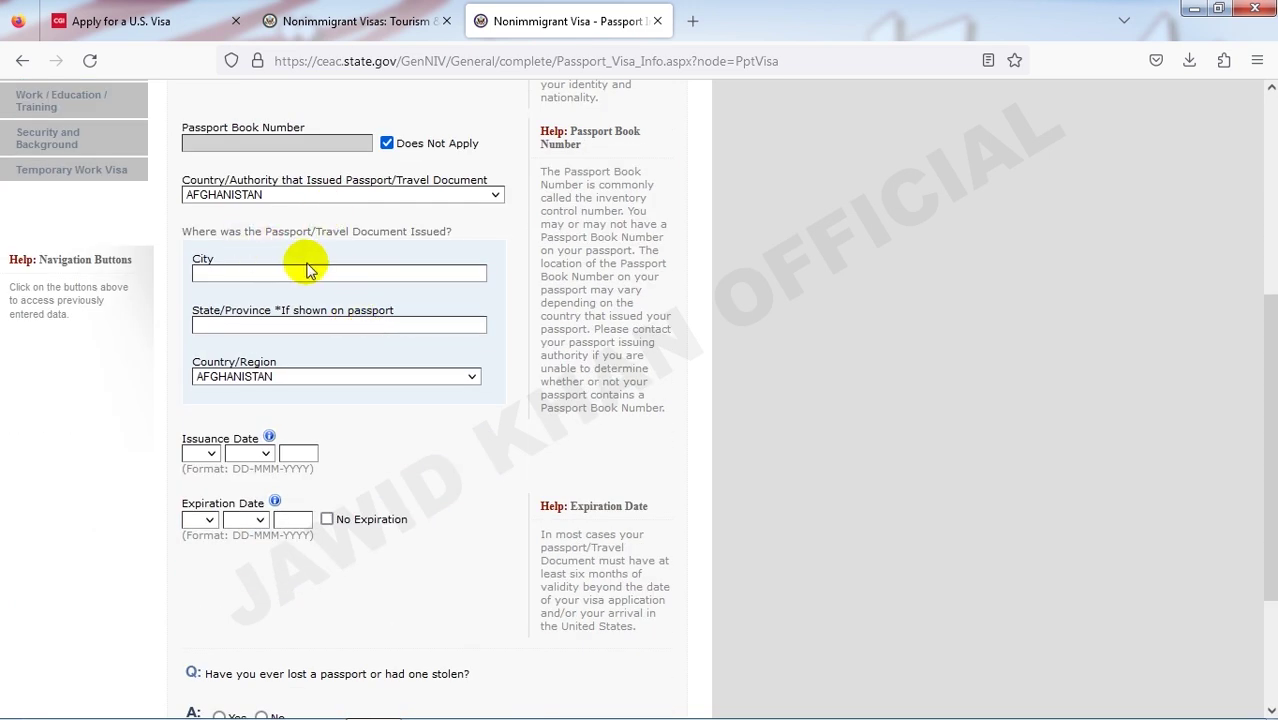
left_click(250, 266)
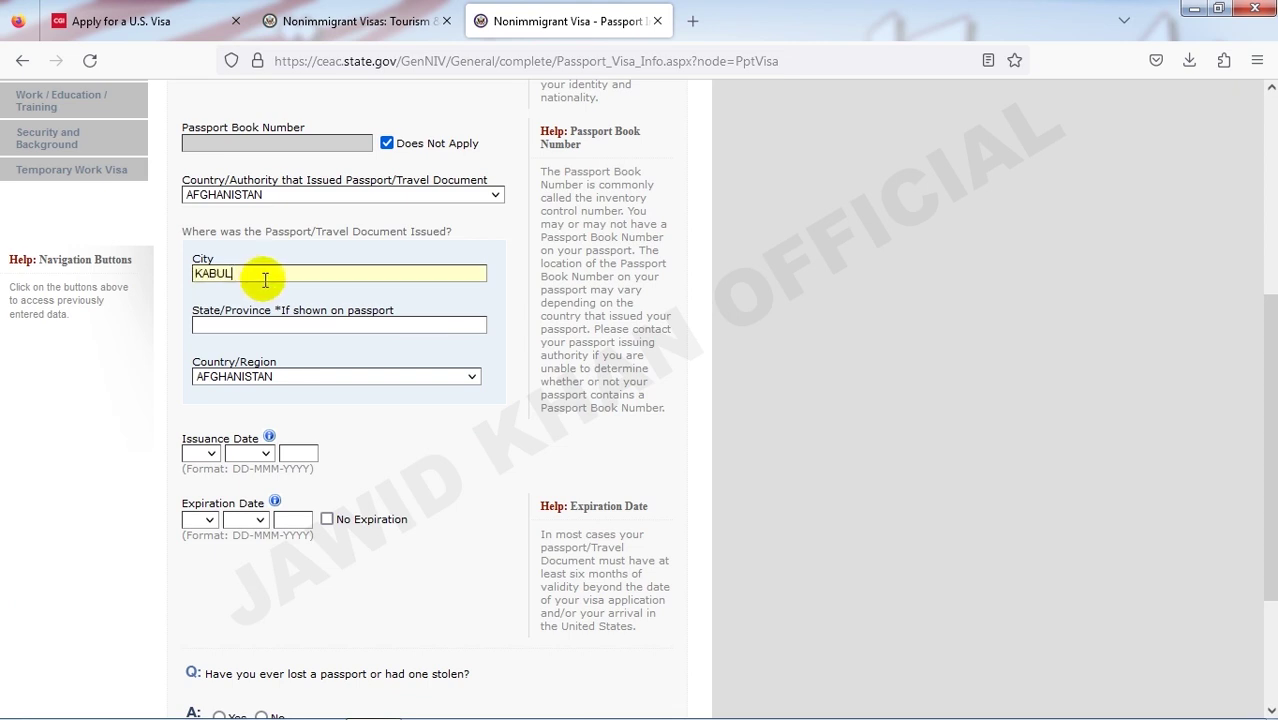
left_click(236, 325)
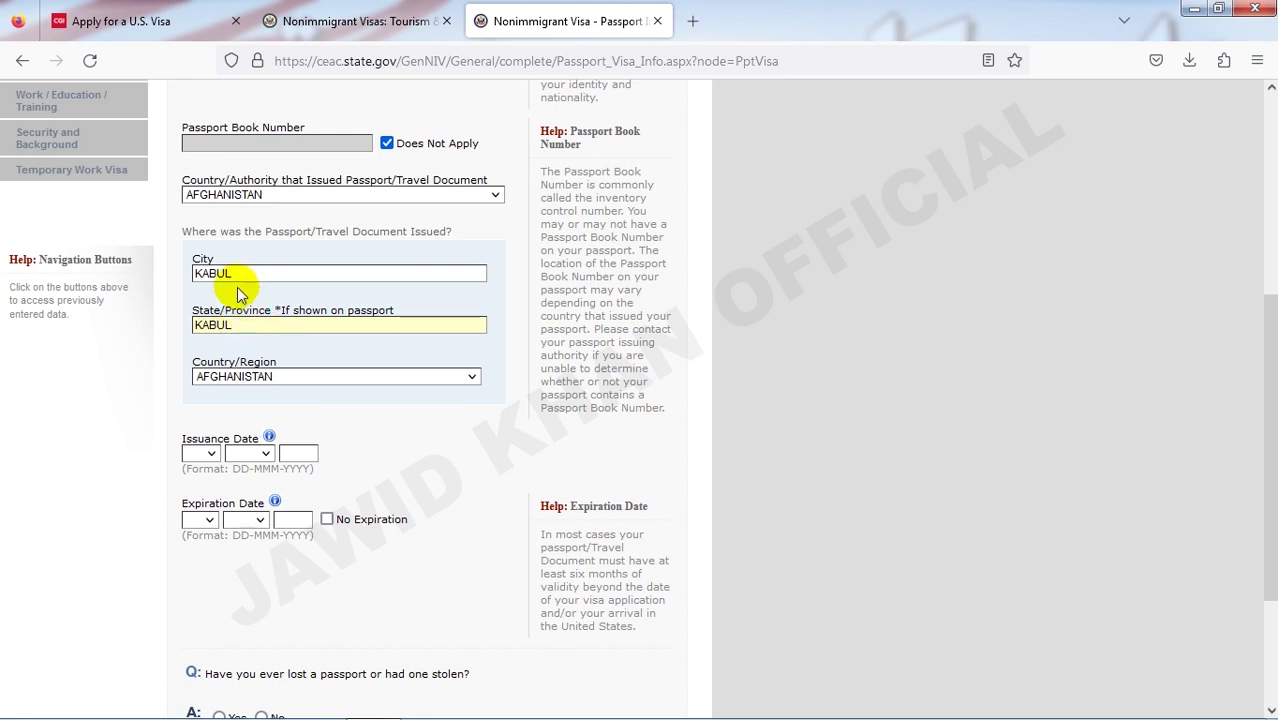
scroll(333, 367, "down", 3)
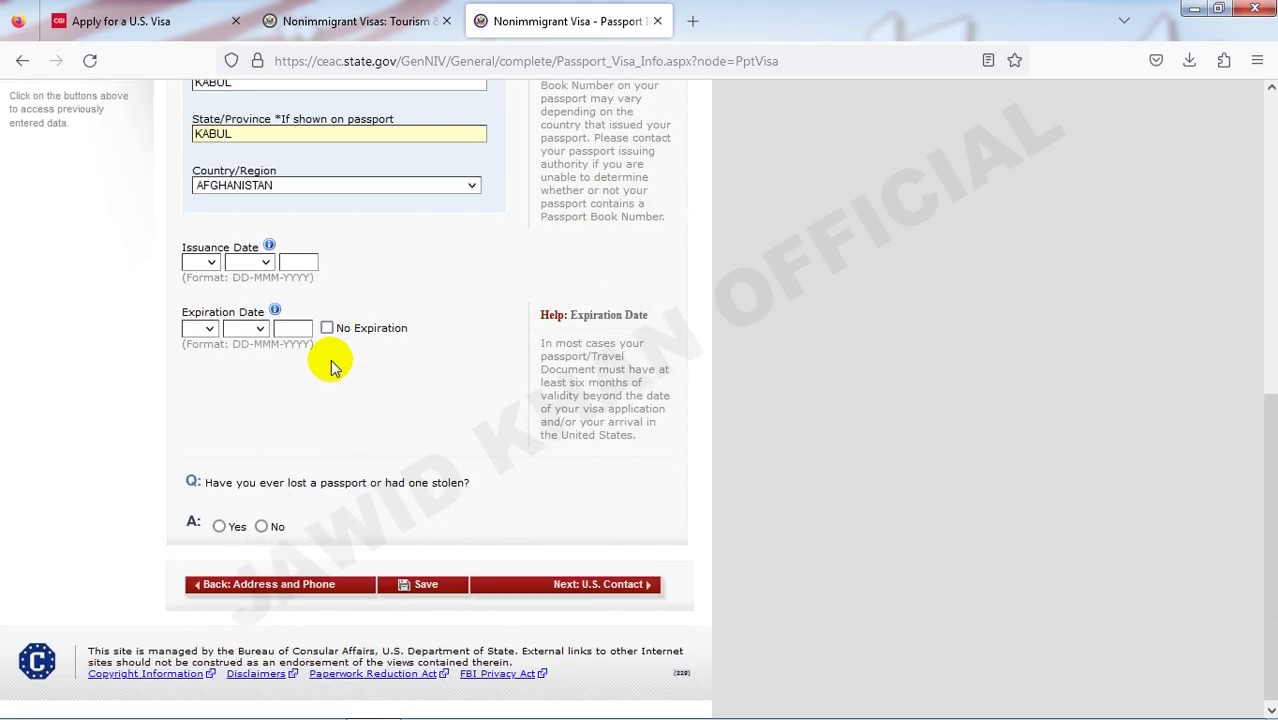
- Set the passport issuance date to 01 JAN 2024
left_click(208, 264)
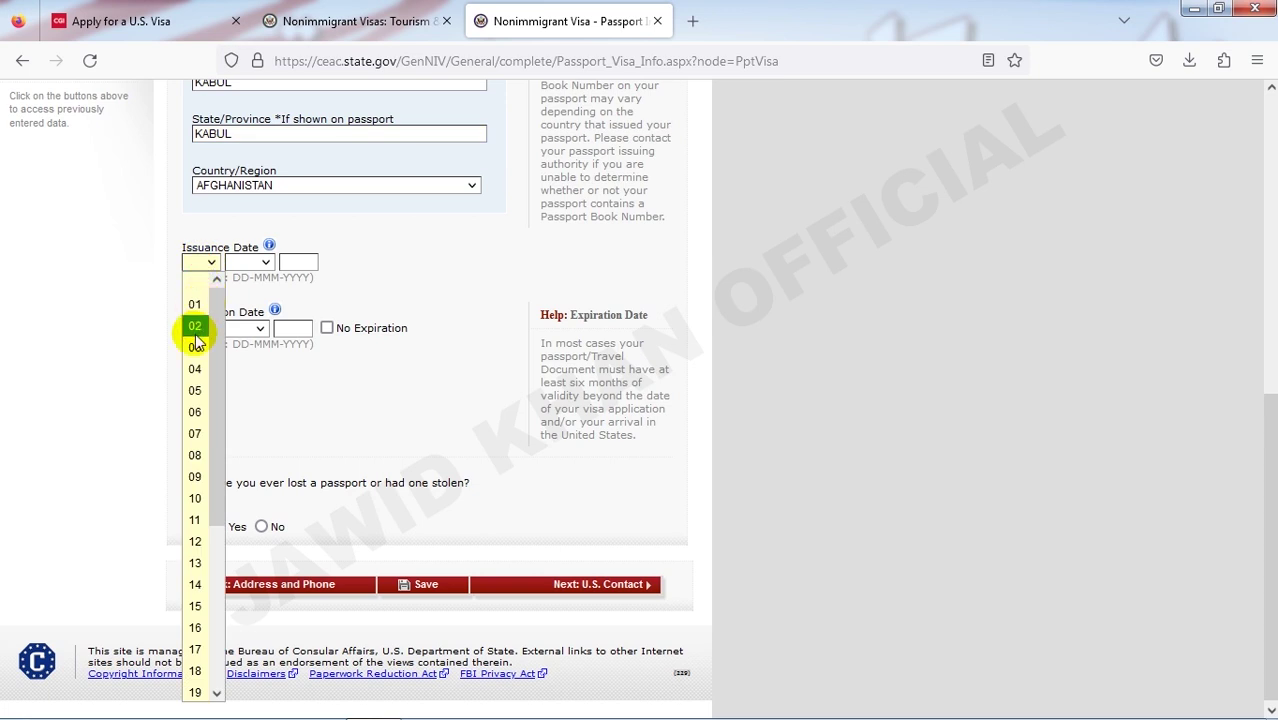
left_click(195, 304)
left_click(248, 268)
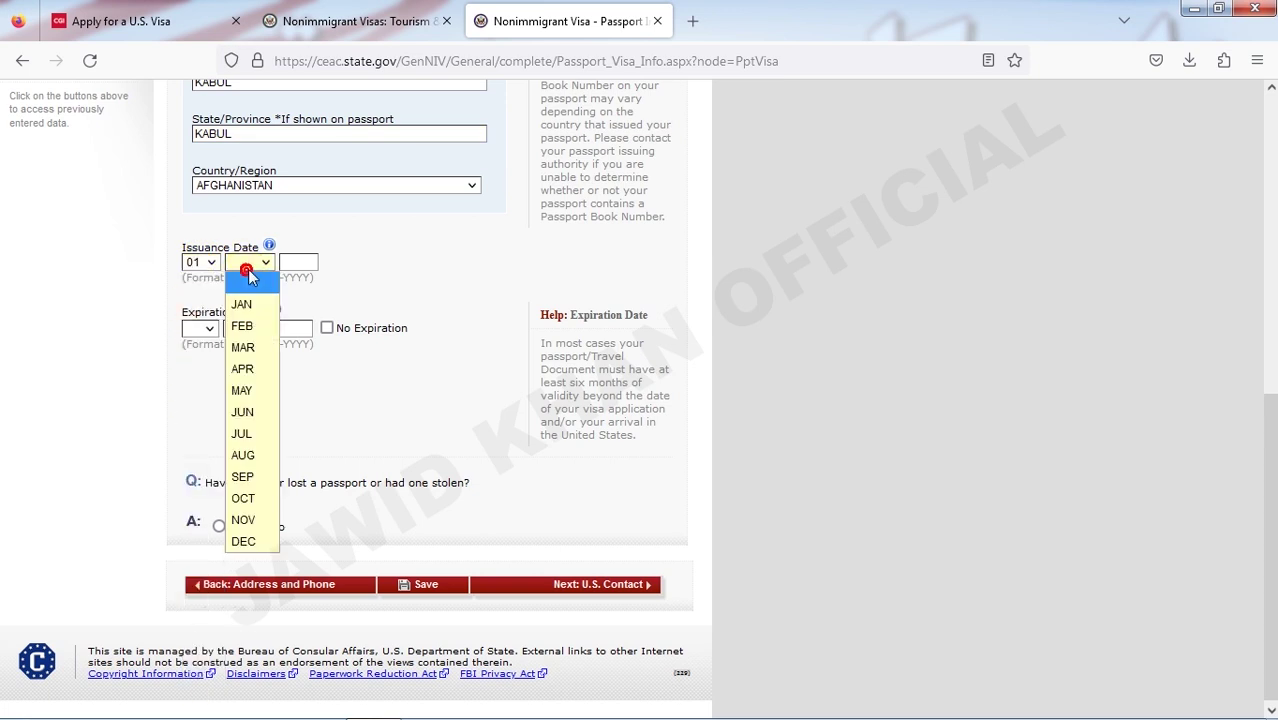
left_click(250, 305)
left_click(289, 263)
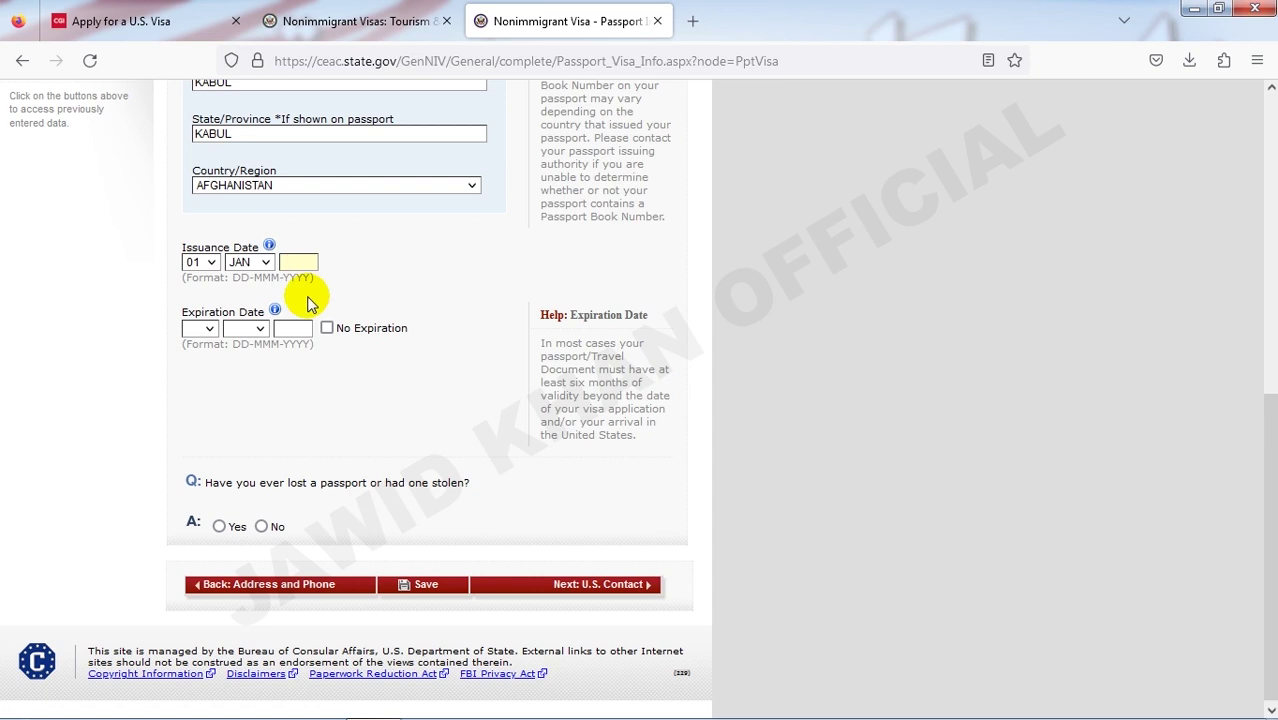
type("2024")
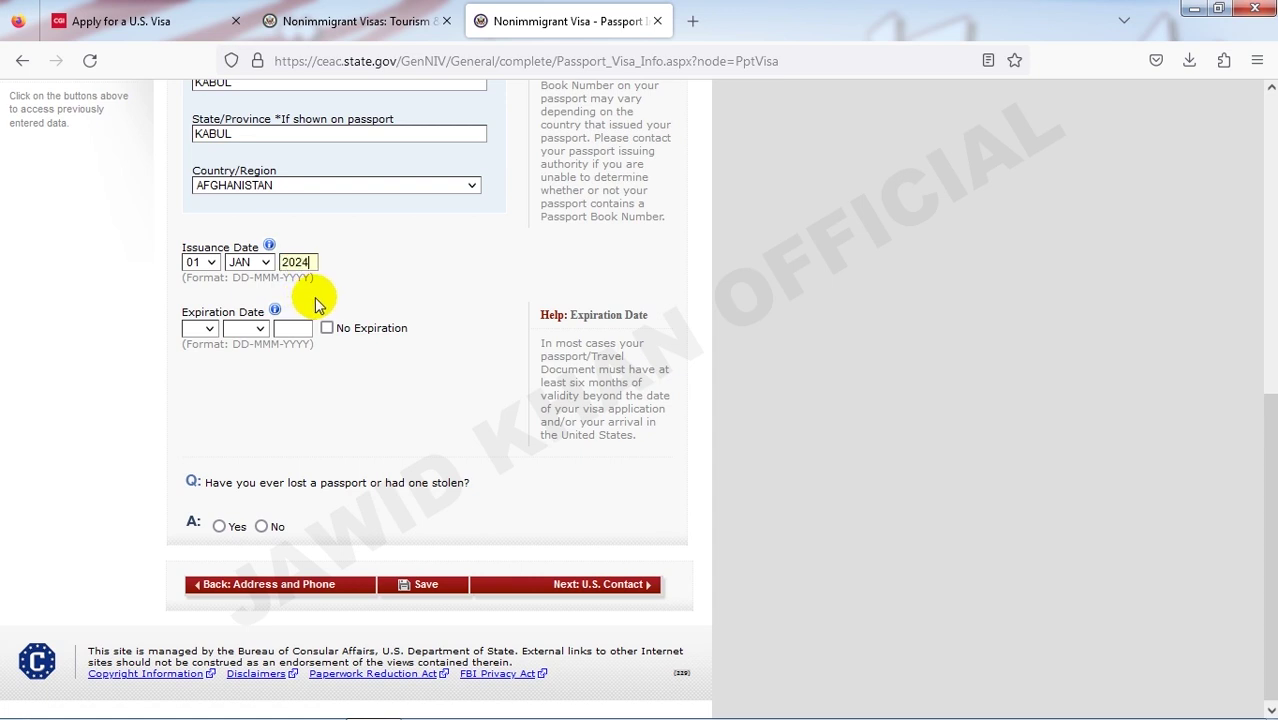
- Set the passport expiration date to 01 JAN 2026
left_click(207, 330)
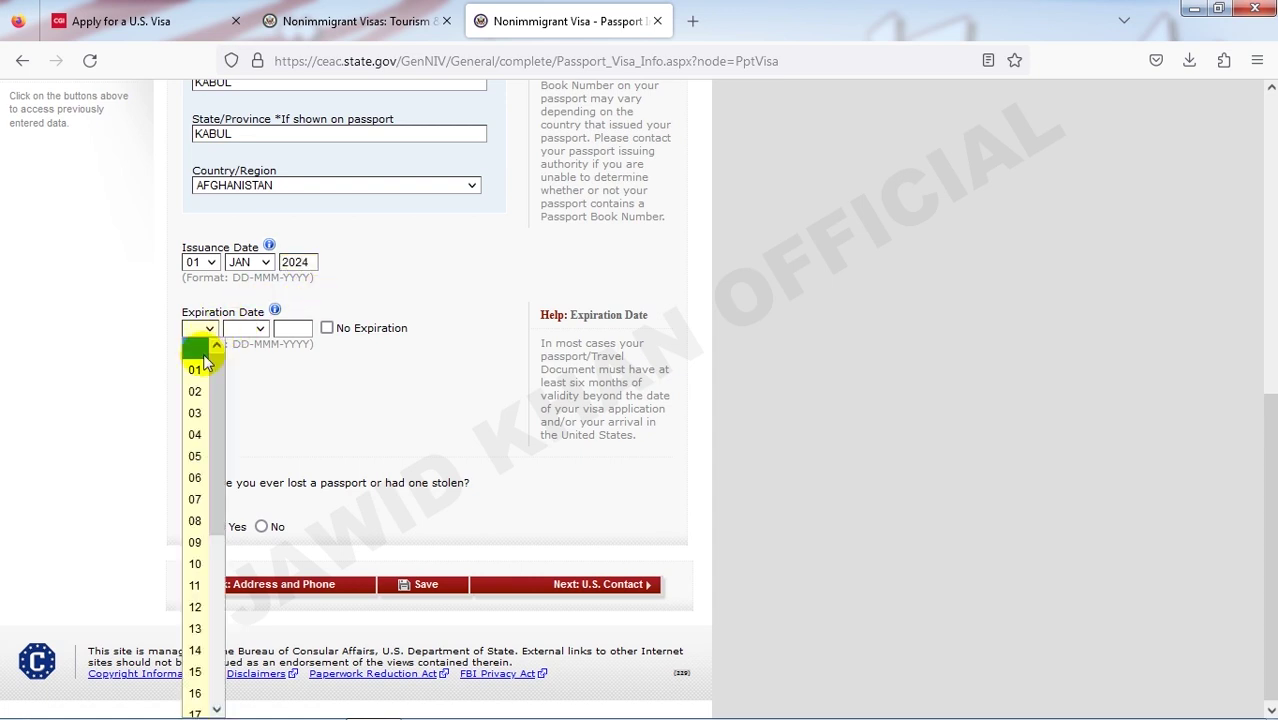
left_click(195, 370)
key("Tab")
key("j")
key("Tab")
type("202")
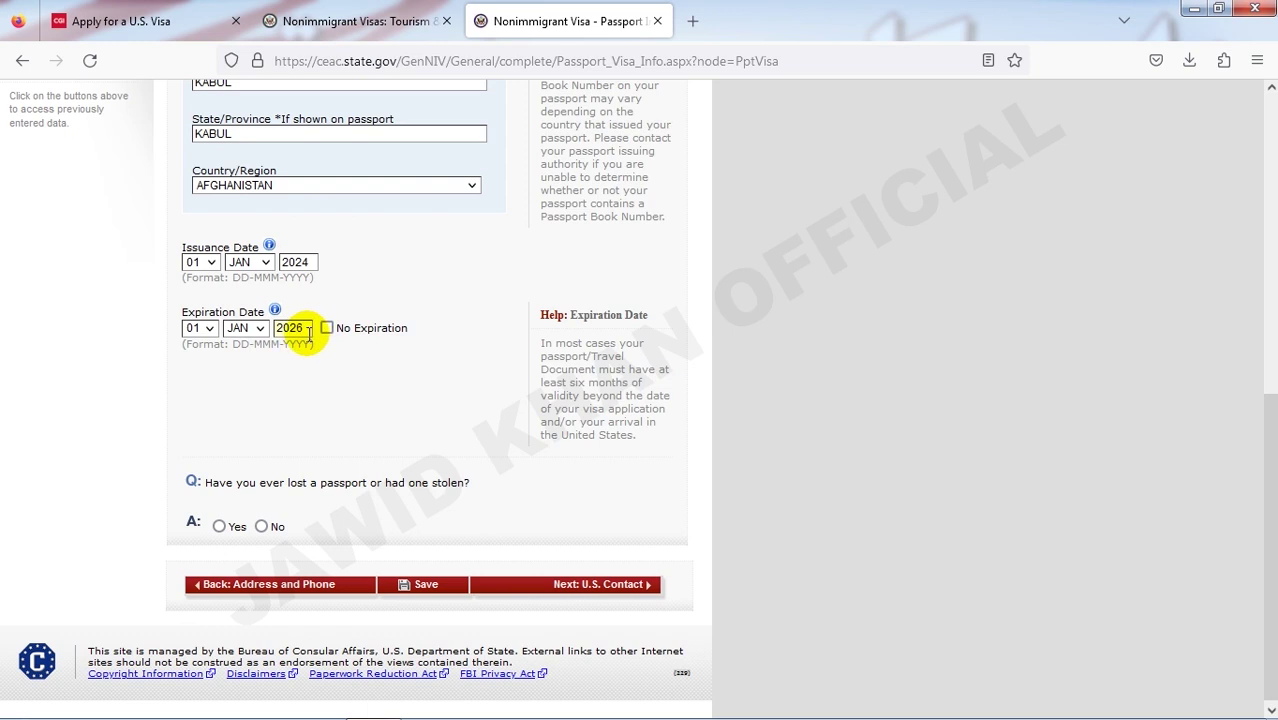
type("6")
left_click(347, 268)
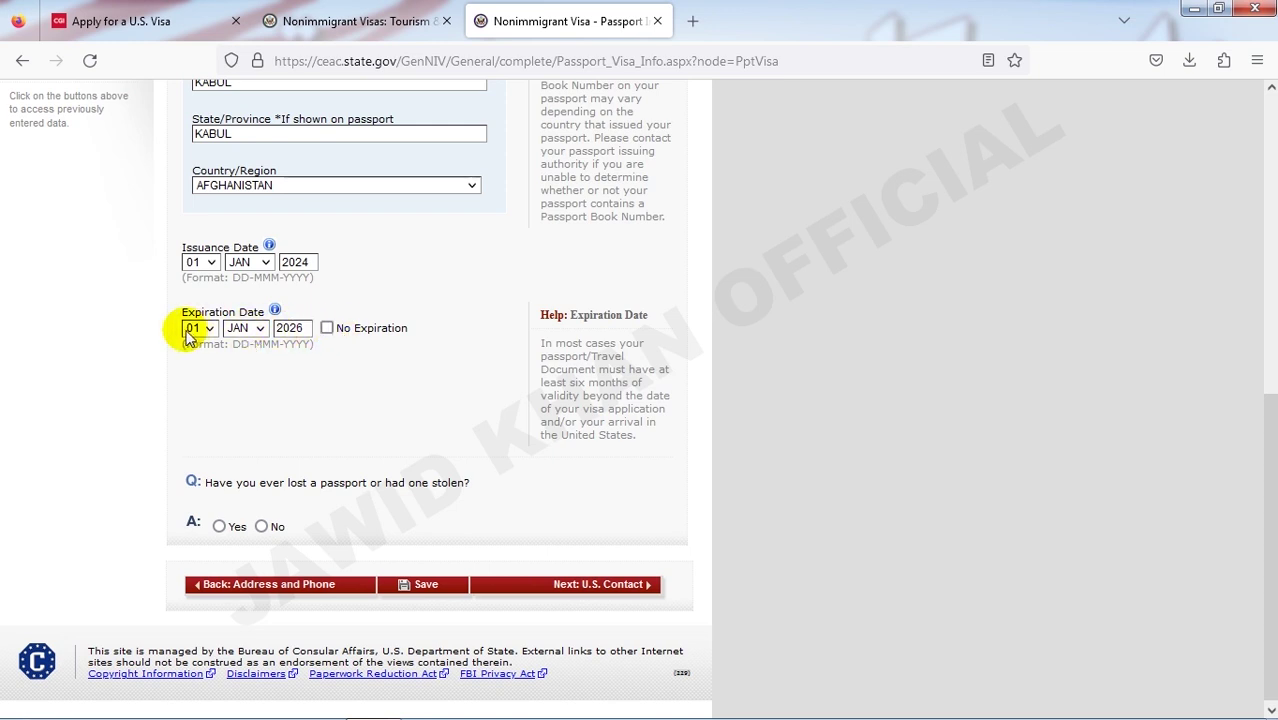
- Answer No to a lost or stolen passport and continue to U.S. Contact
scroll(345, 365, "down", 1)
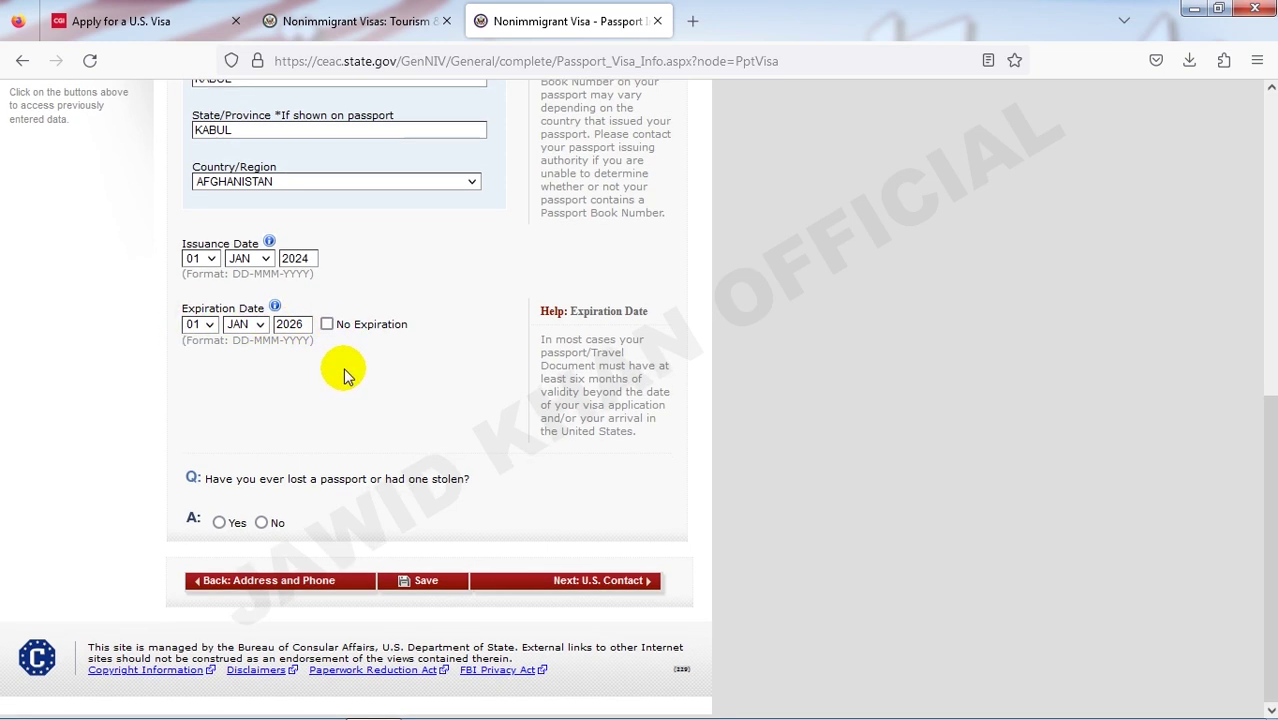
left_click(261, 523)
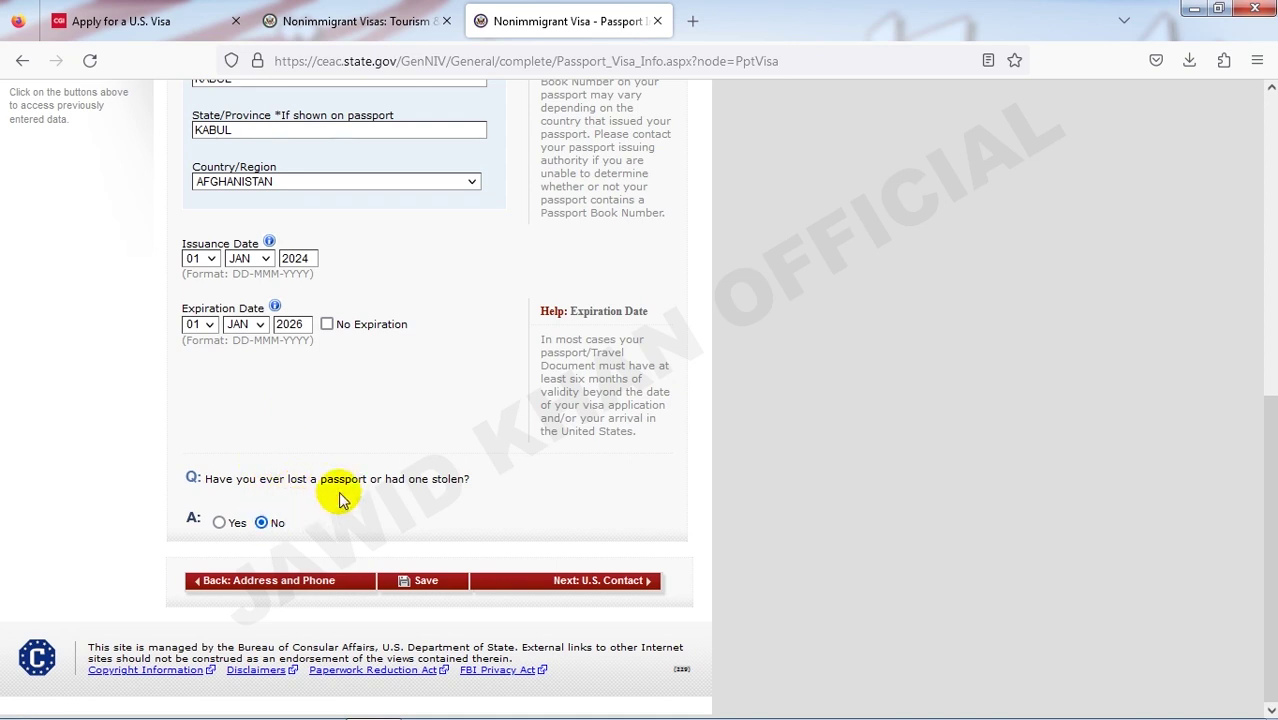
scroll(340, 500, "up", 3)
scroll(338, 560, "down", 3)
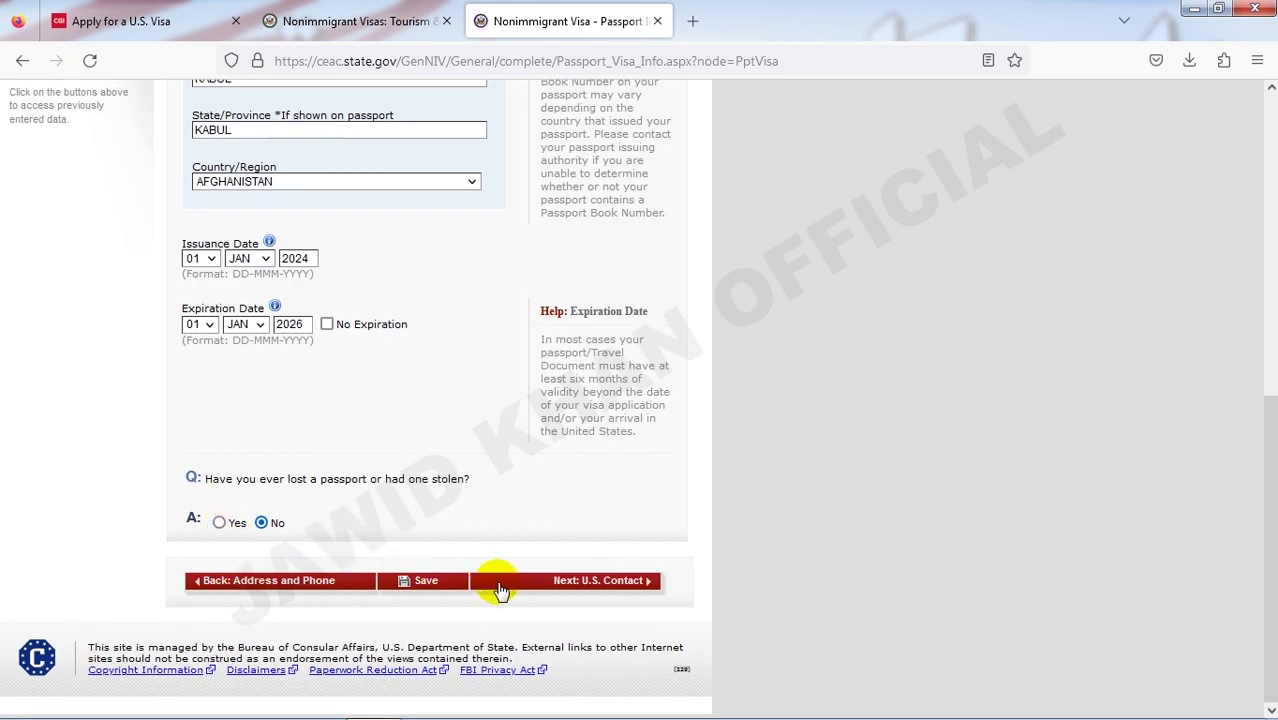
left_click(580, 588)
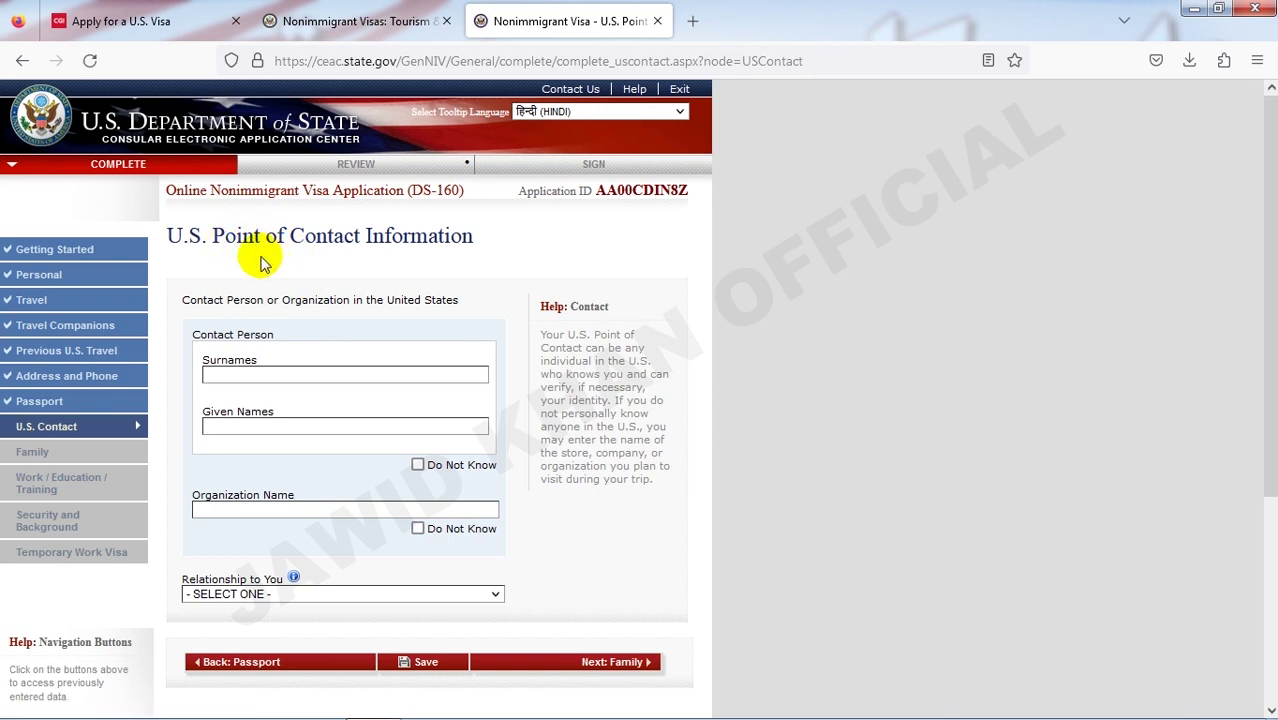
- Scroll down the still-blank U.S. Point of Contact Information page
scroll(220, 236, "down", 2)
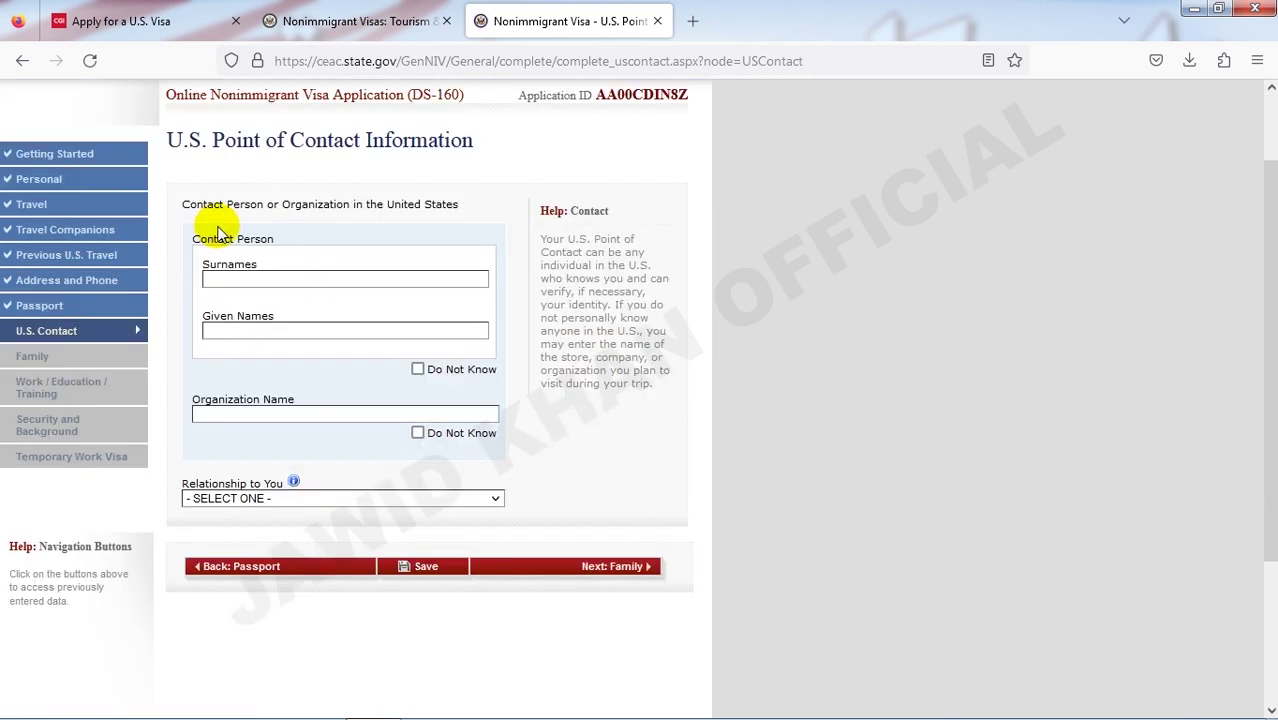
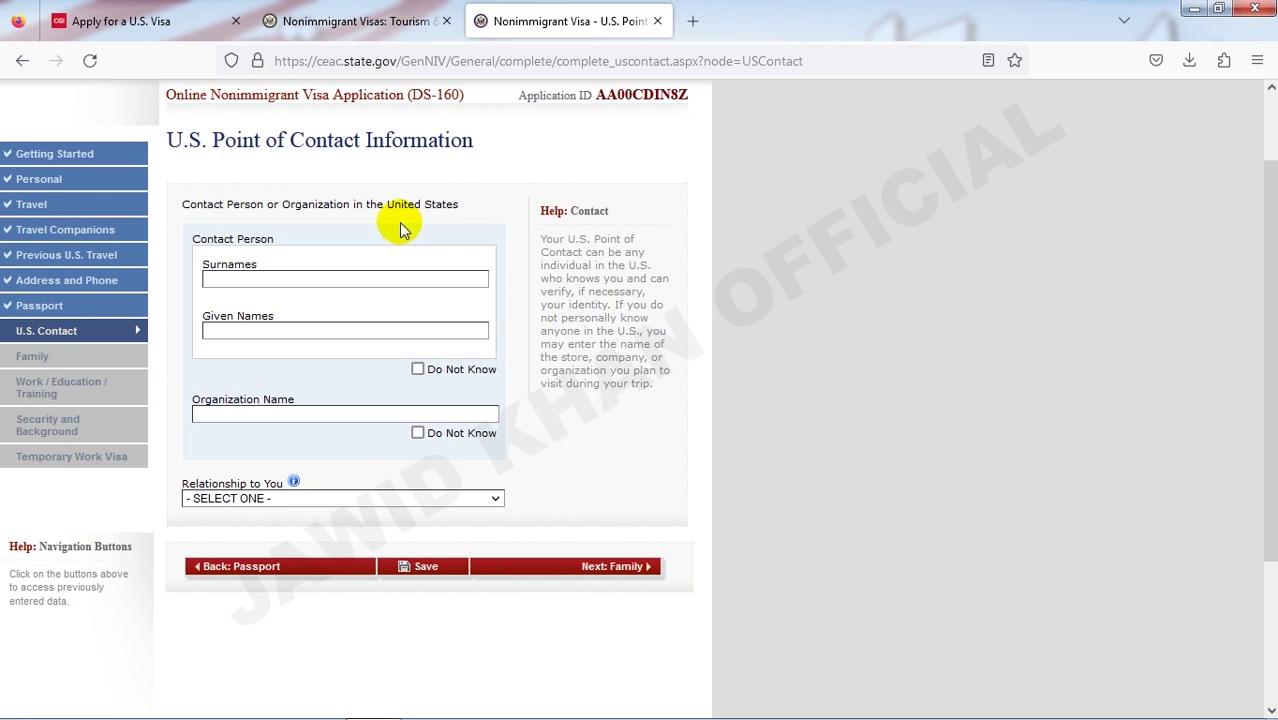
- Fill in the U.S. contact's surname and given names, tick Organization Do Not Know, and choose relationship FRIEND
left_click(360, 277)
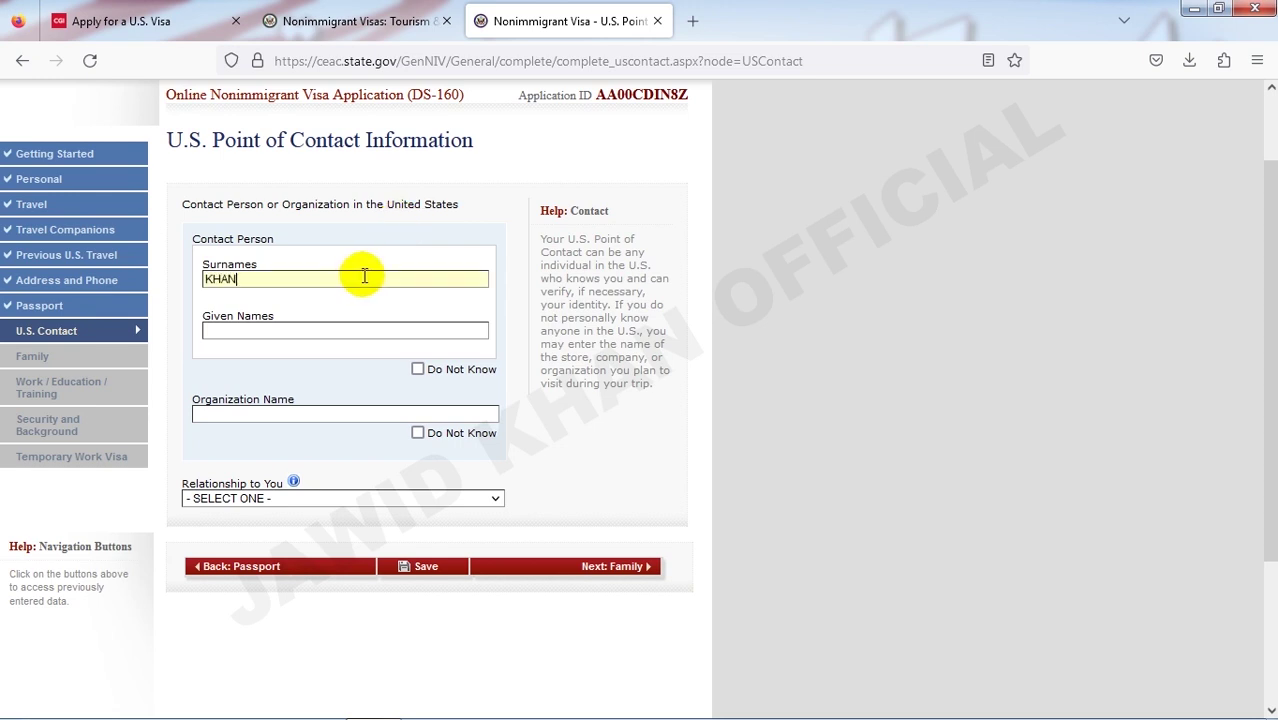
key("Tab")
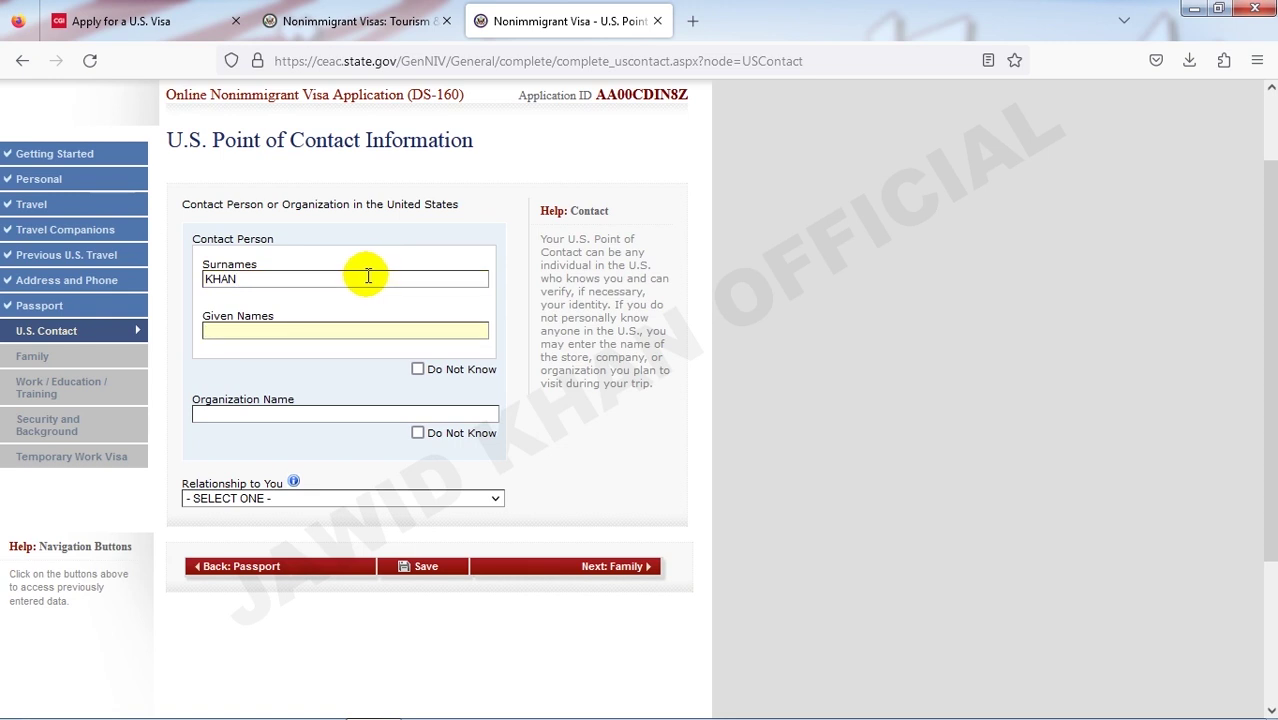
type("DAWOOD")
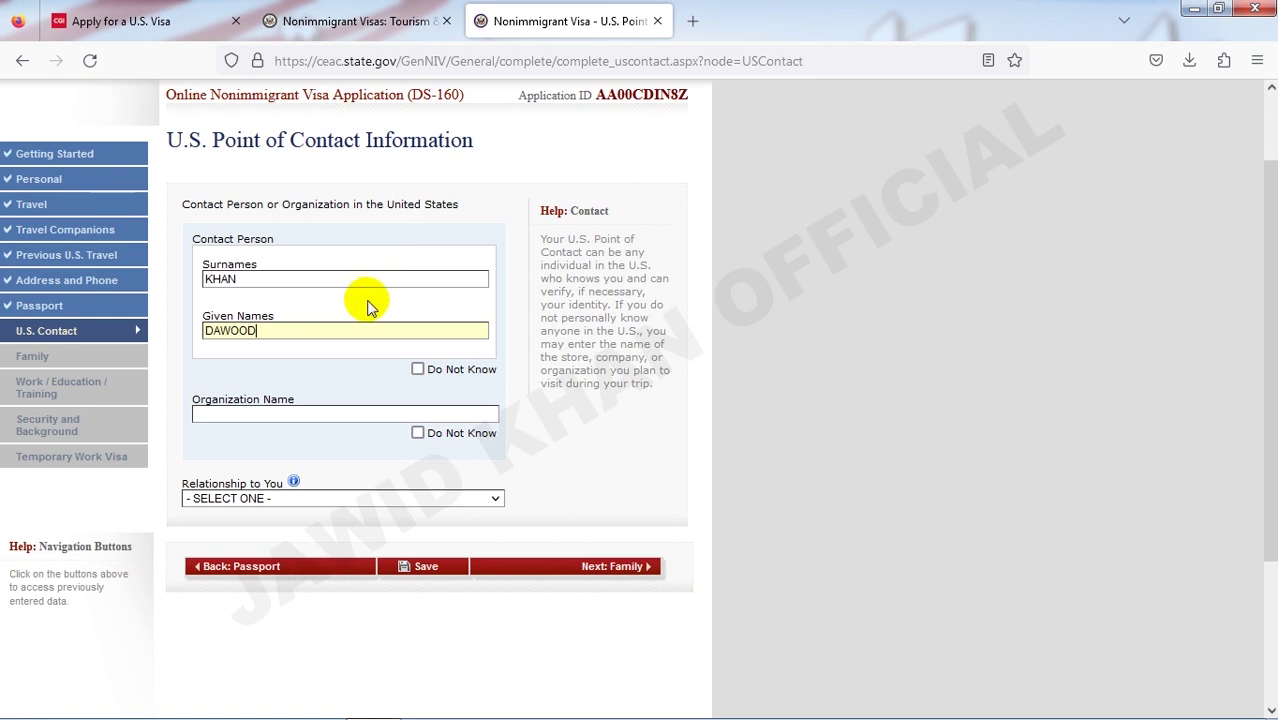
left_click(283, 412)
left_click(417, 432)
scroll(325, 470, "down", 2)
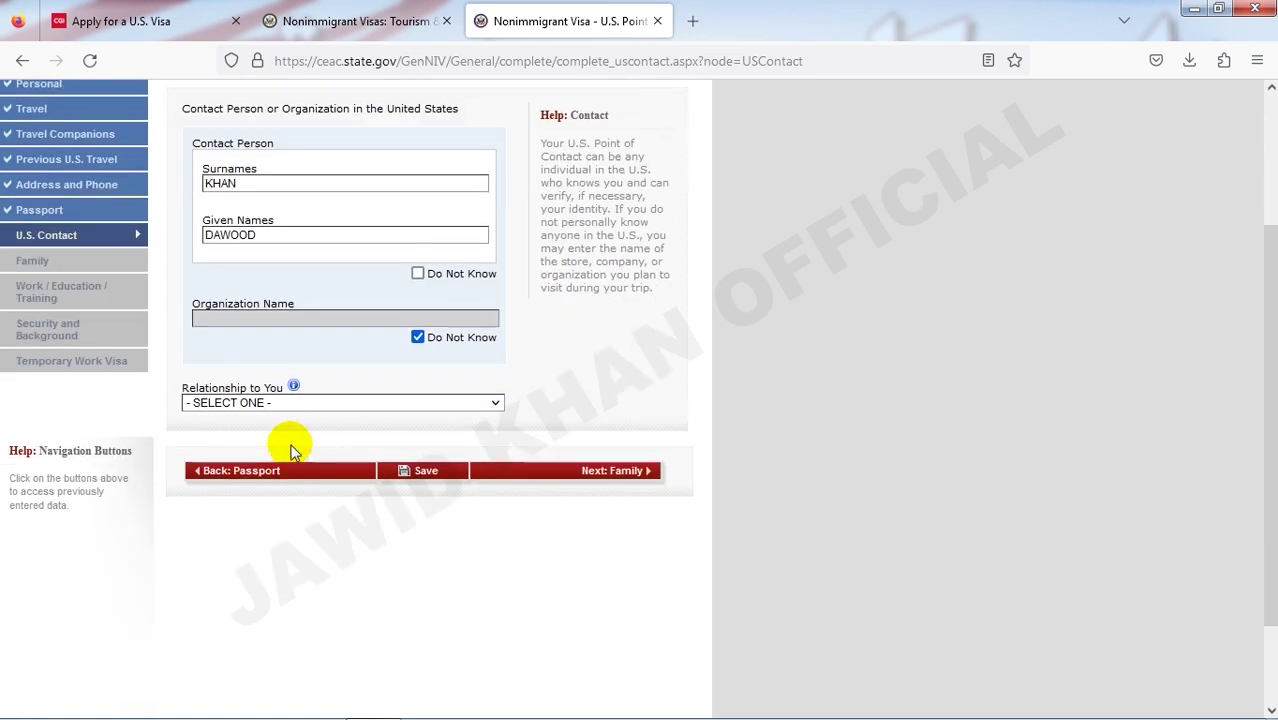
left_click(286, 405)
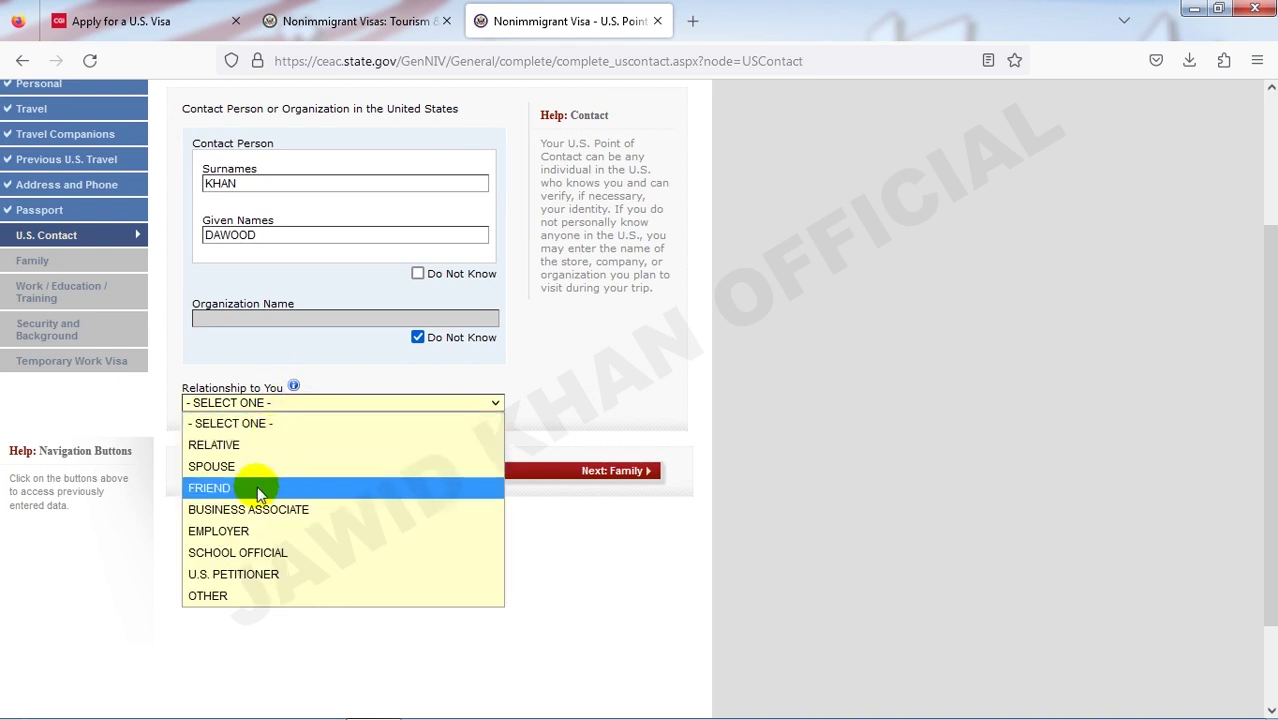
left_click(257, 488)
left_click(246, 404)
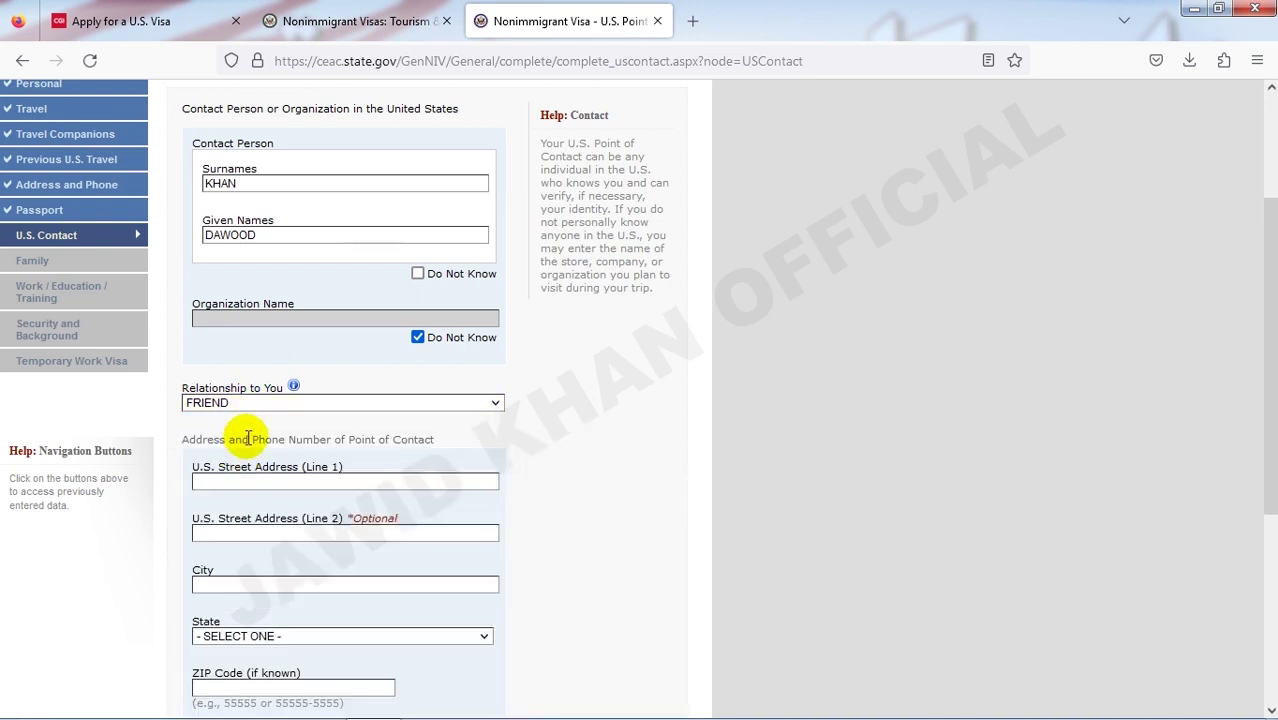
- Enter the contact's street address 12, city JERSSY and state NEW JERSEY
scroll(285, 405, "down", 3)
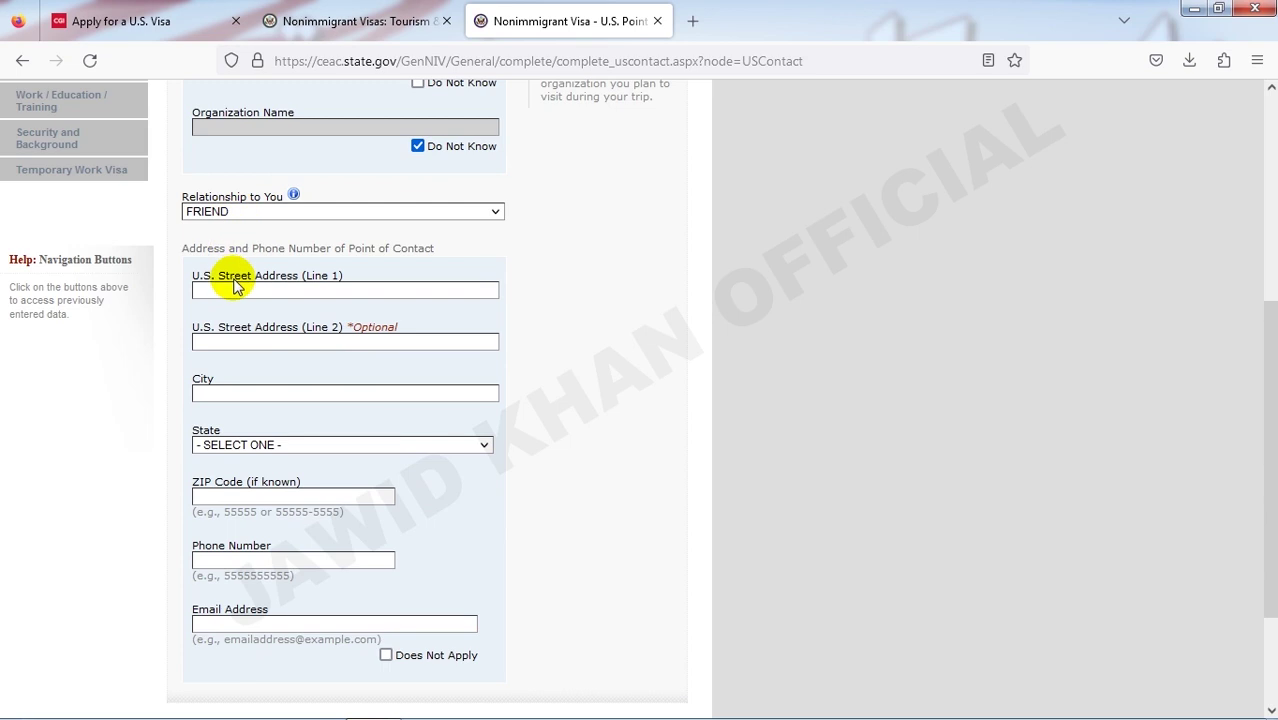
left_click(281, 291)
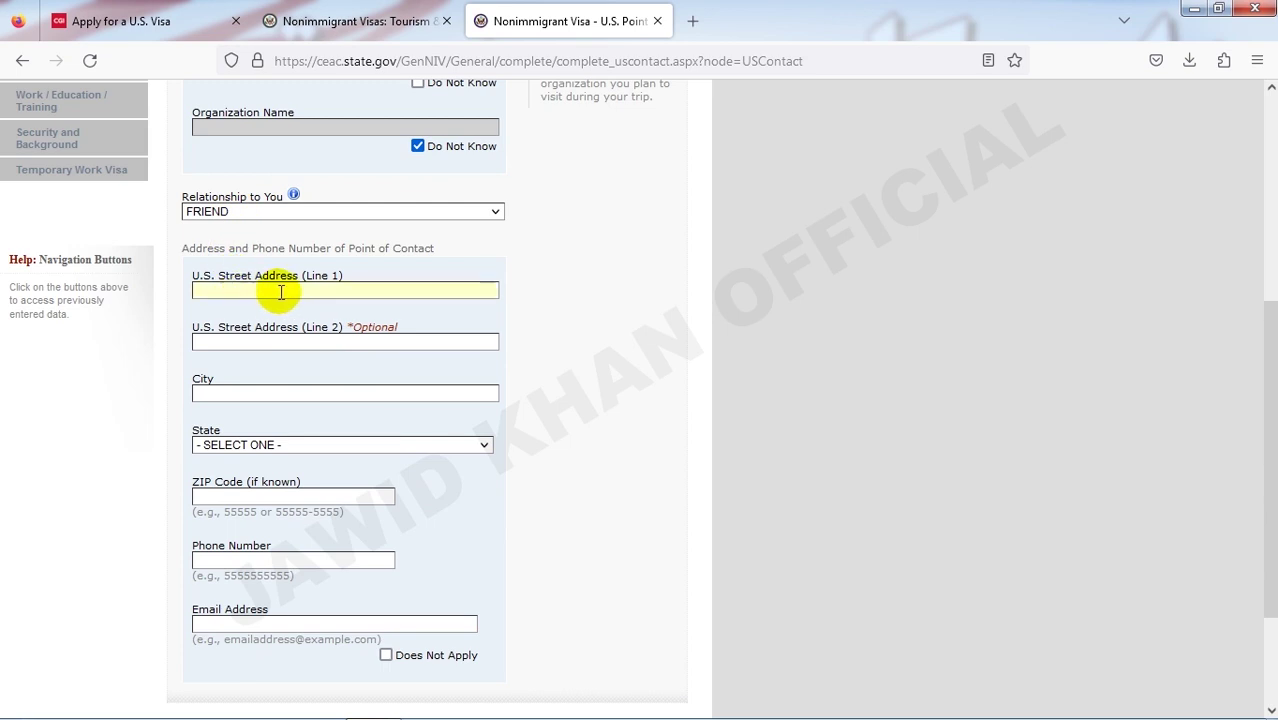
left_click(256, 343)
type("12")
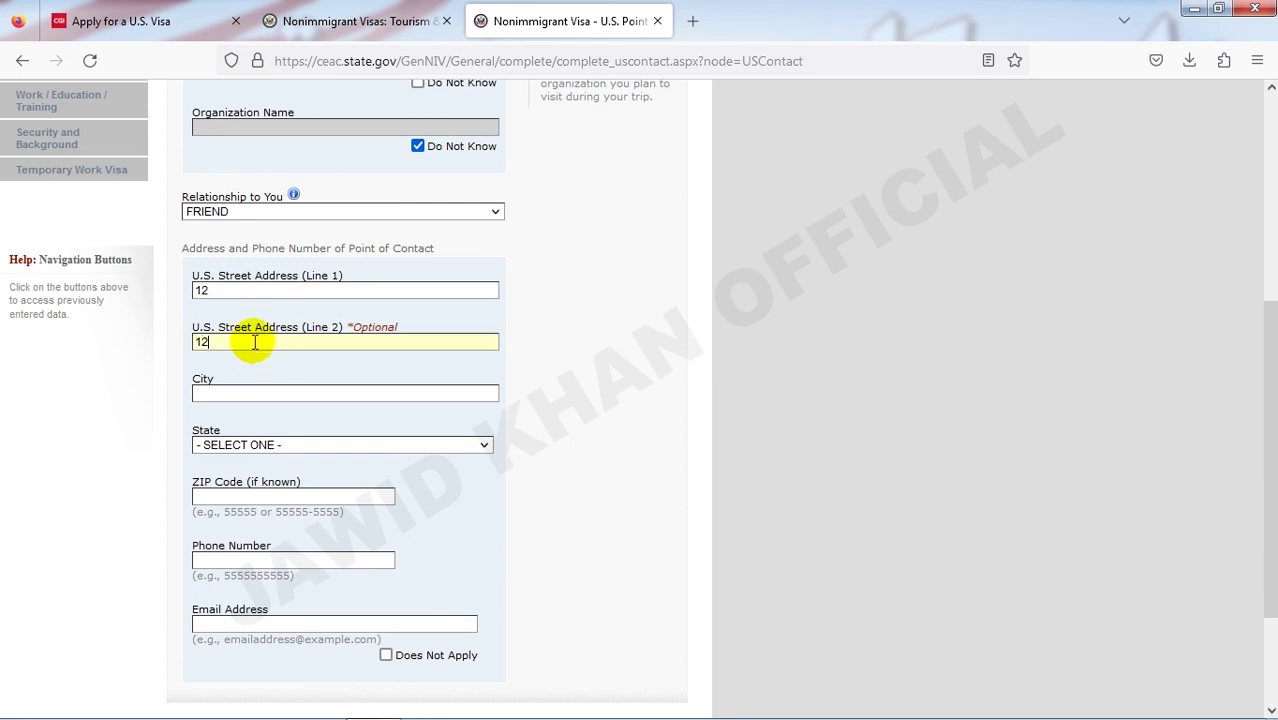
left_click(247, 393)
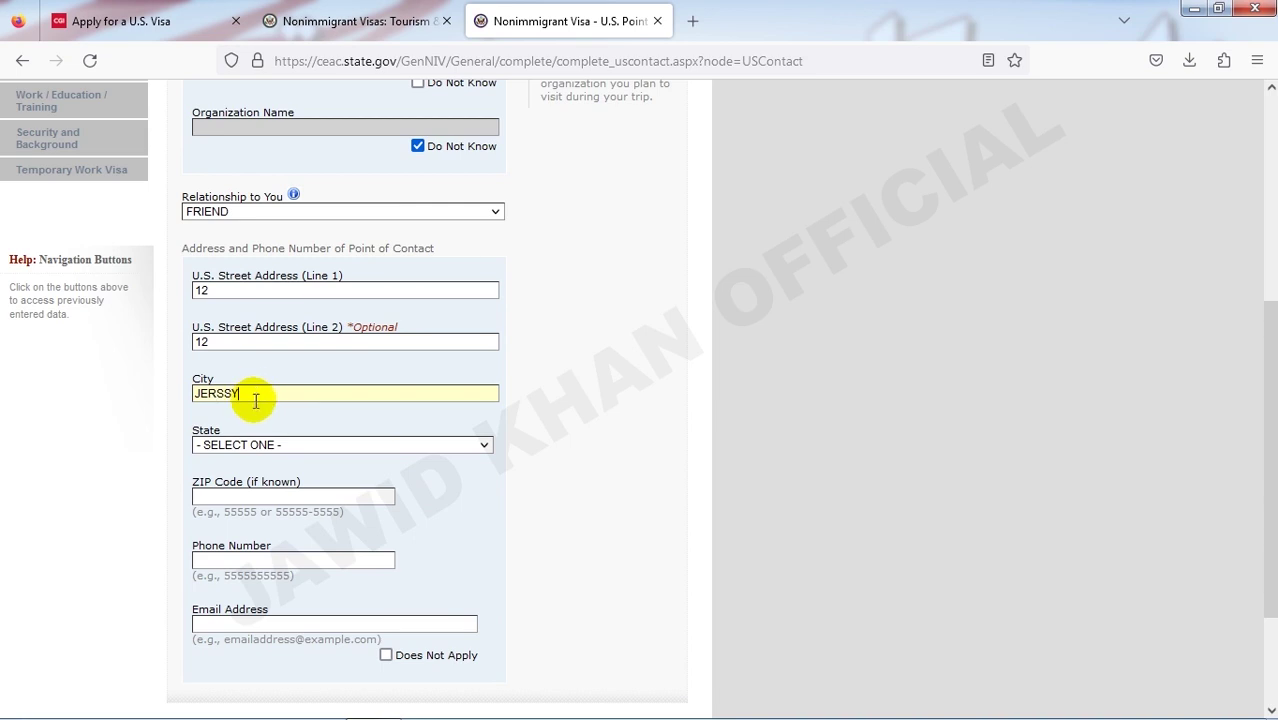
left_click(257, 444)
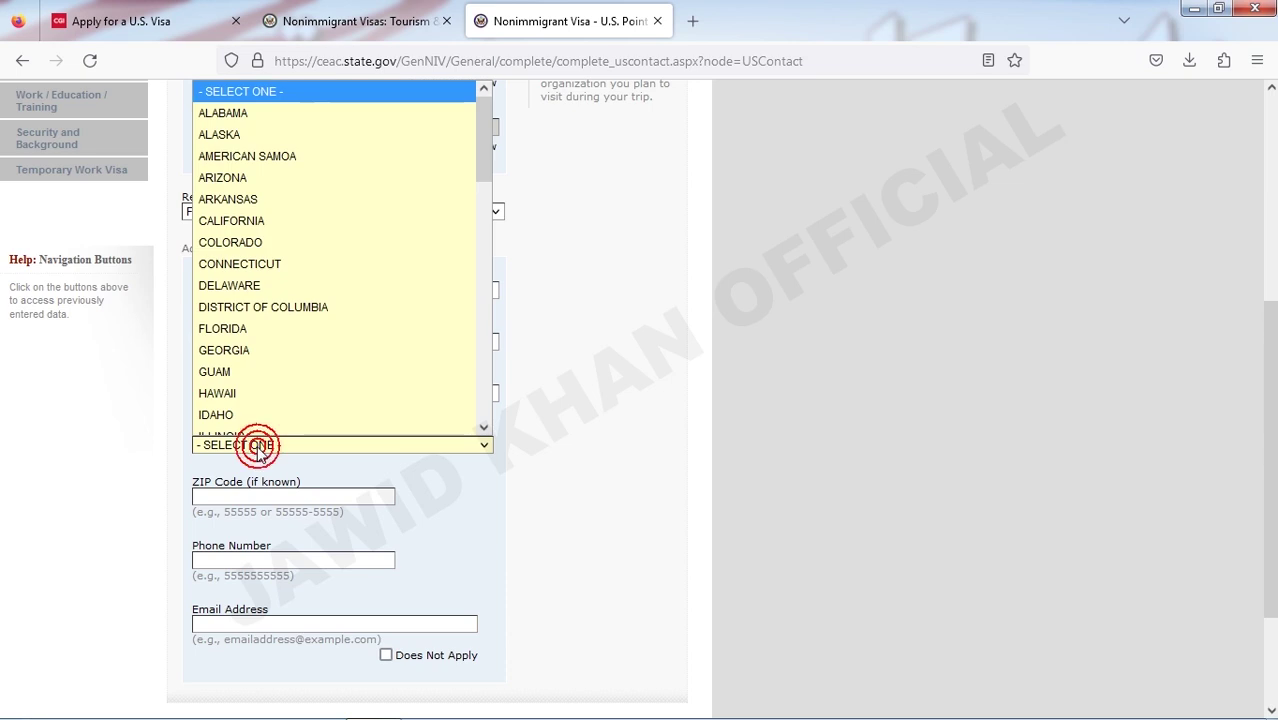
key("n")
key("n")
key("n")
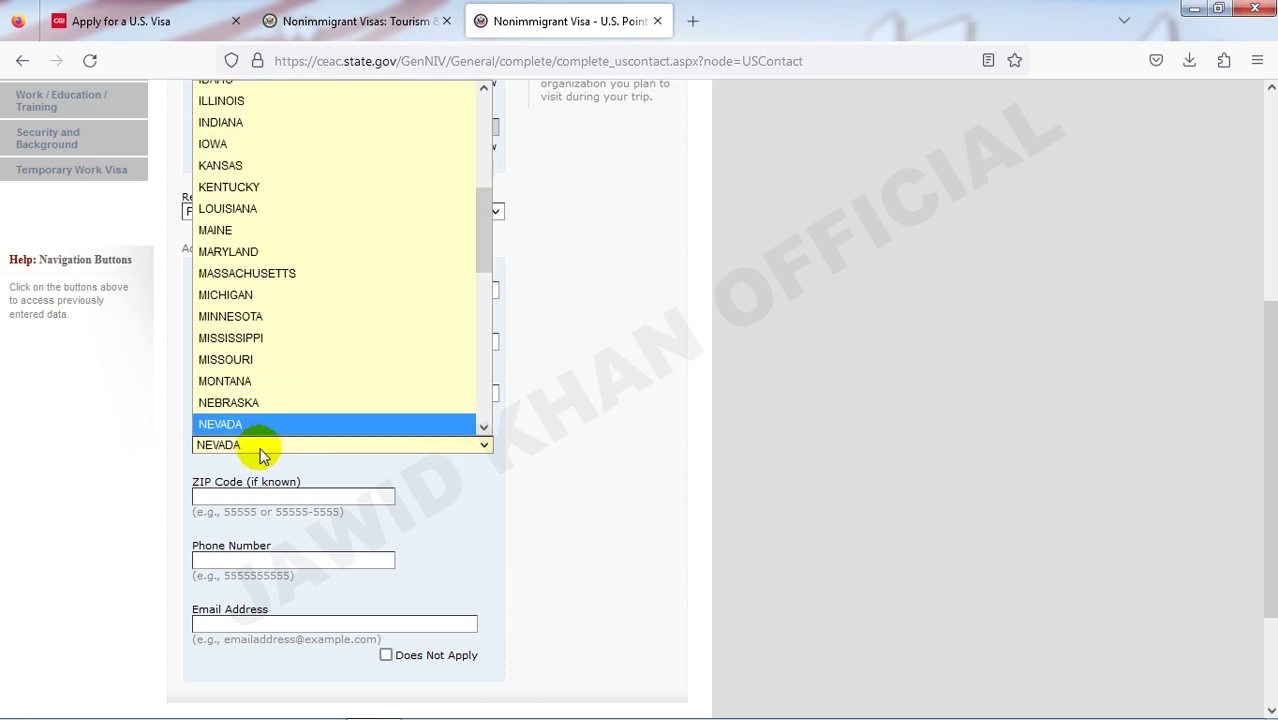
key("n")
left_click(273, 424)
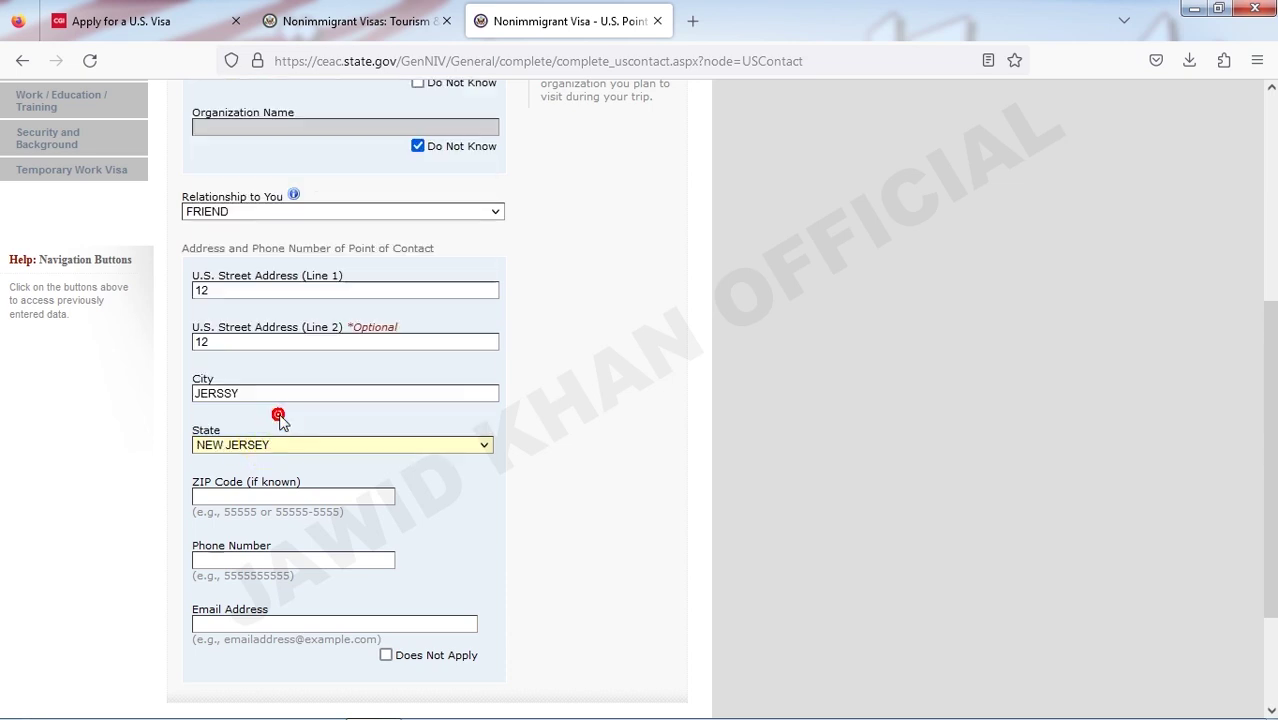
scroll(237, 358, "down", 1)
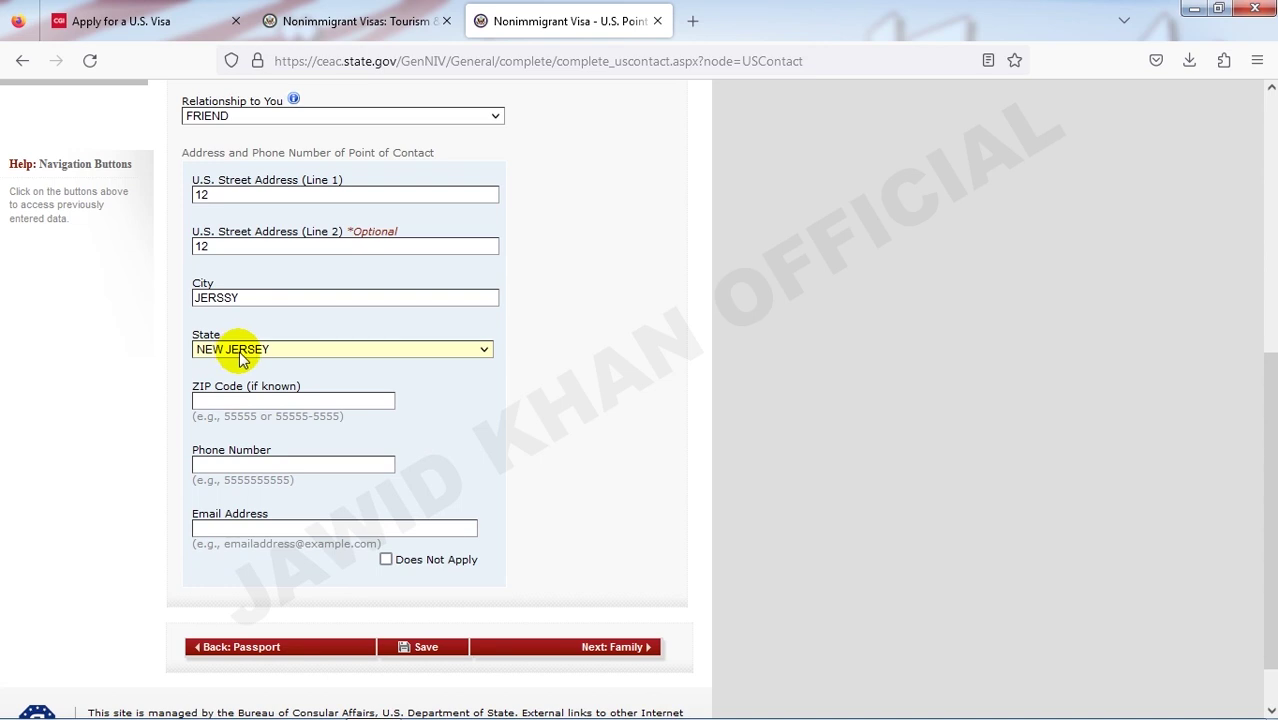
- Add ZIP 10003 and the contact's phone number, mark email Does Not Apply, and continue
left_click(326, 403)
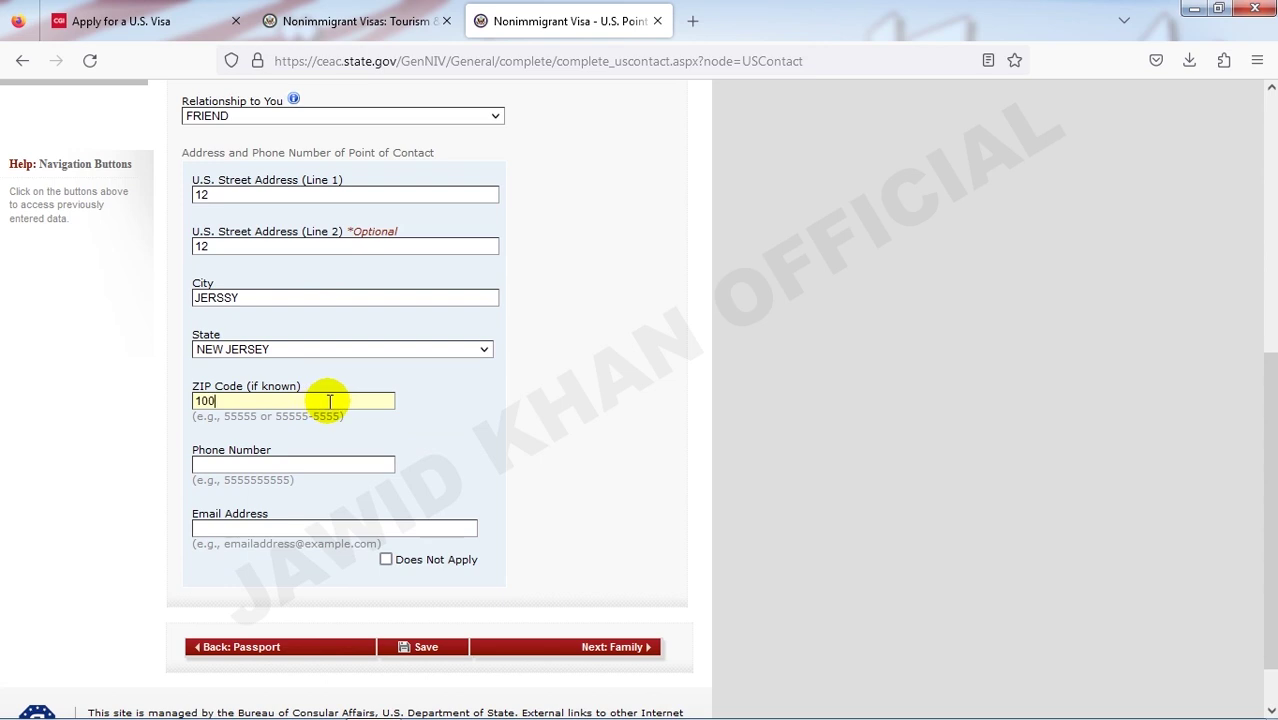
left_click(325, 435)
scroll(270, 399, "down", 1)
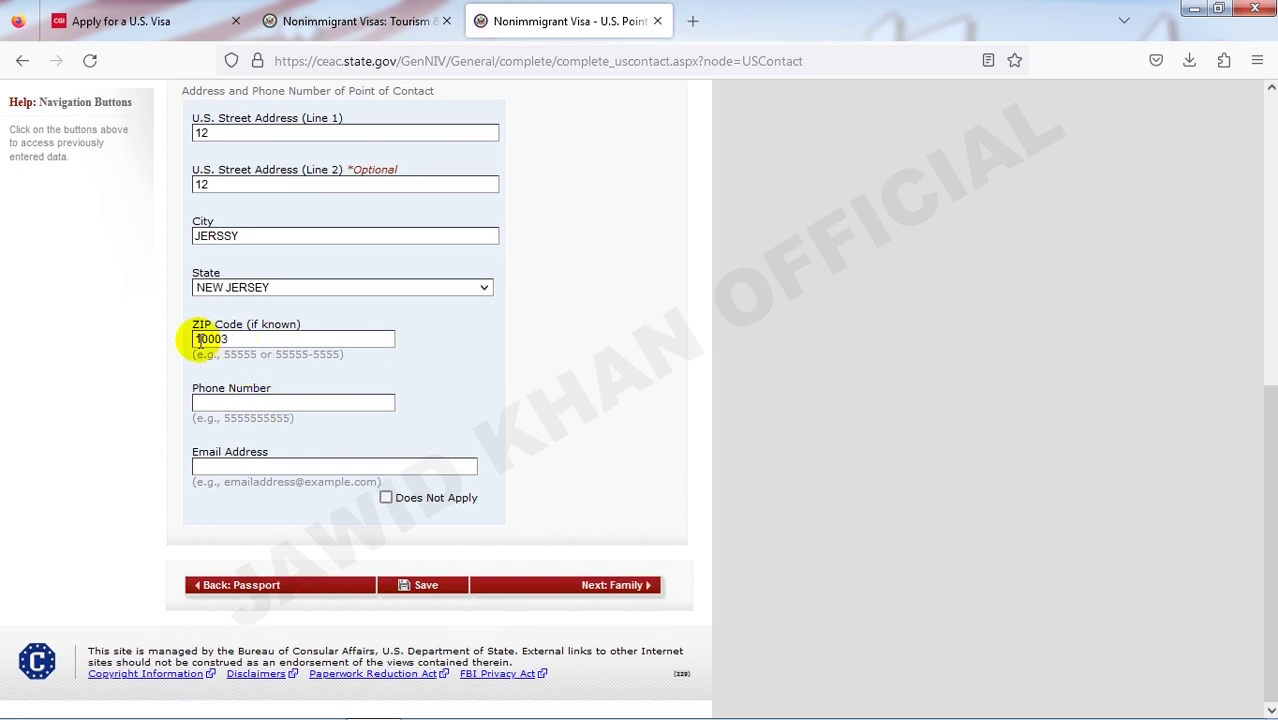
left_click(209, 410)
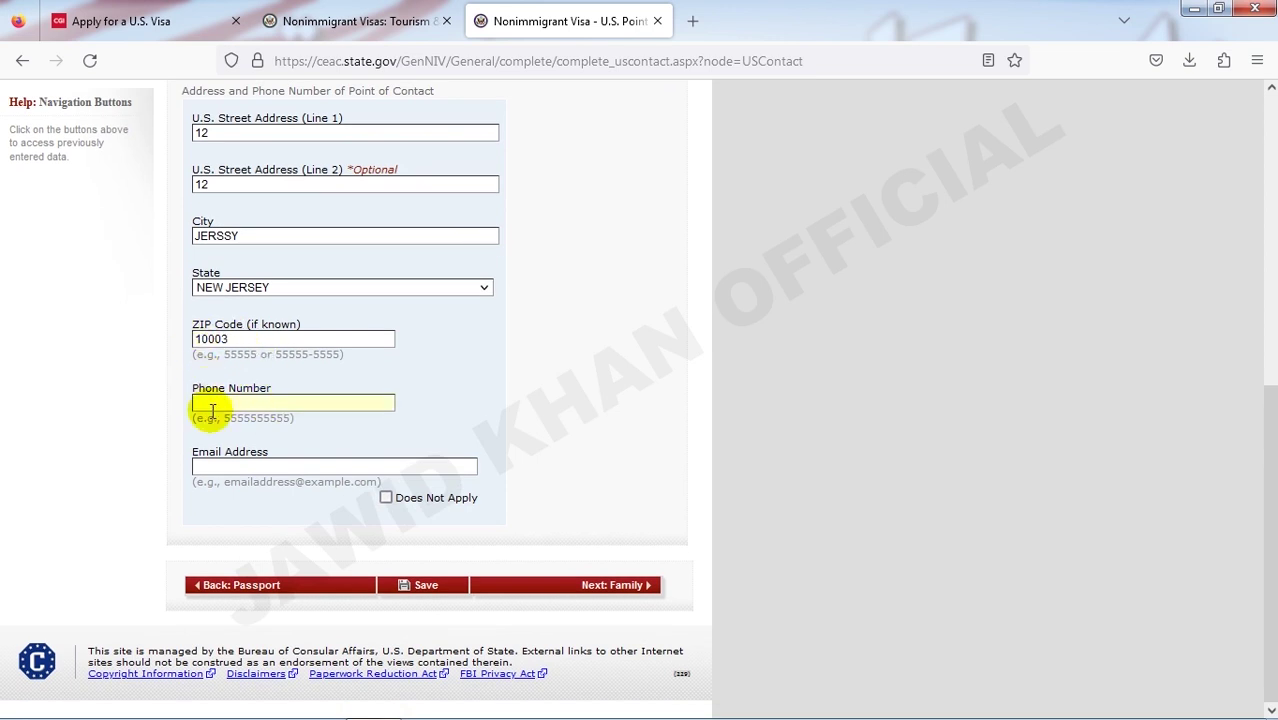
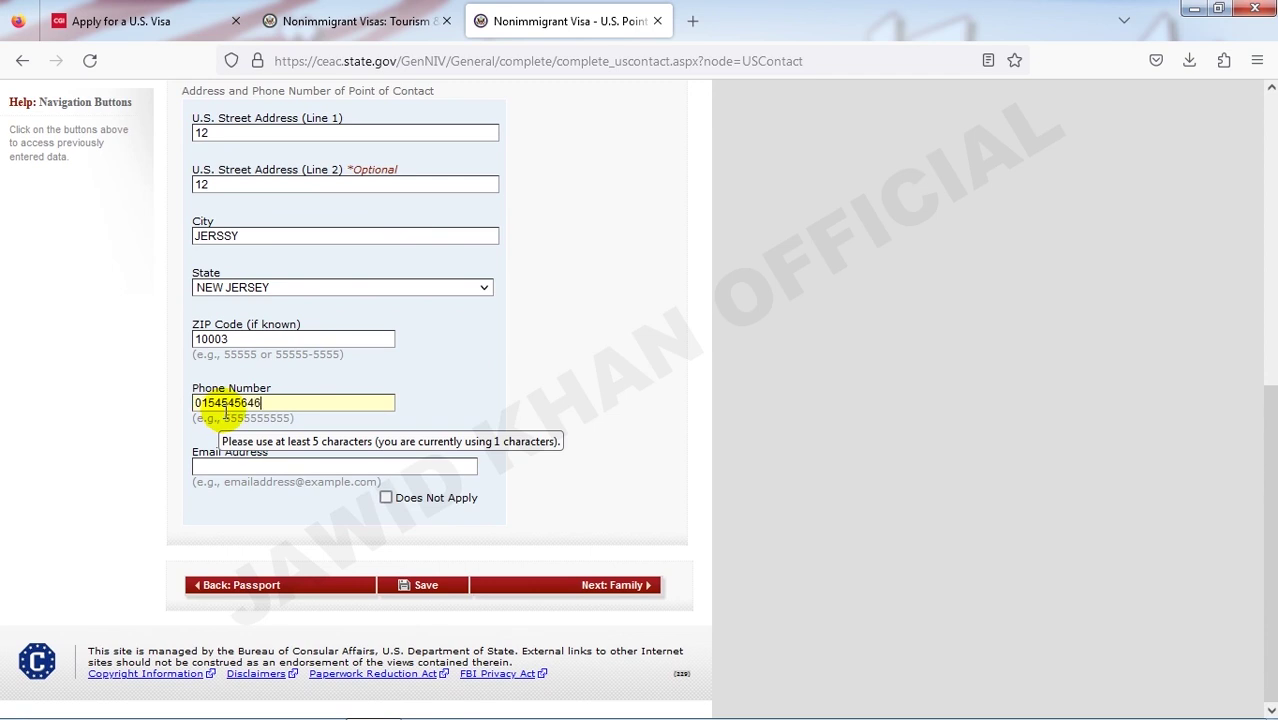
left_click(232, 468)
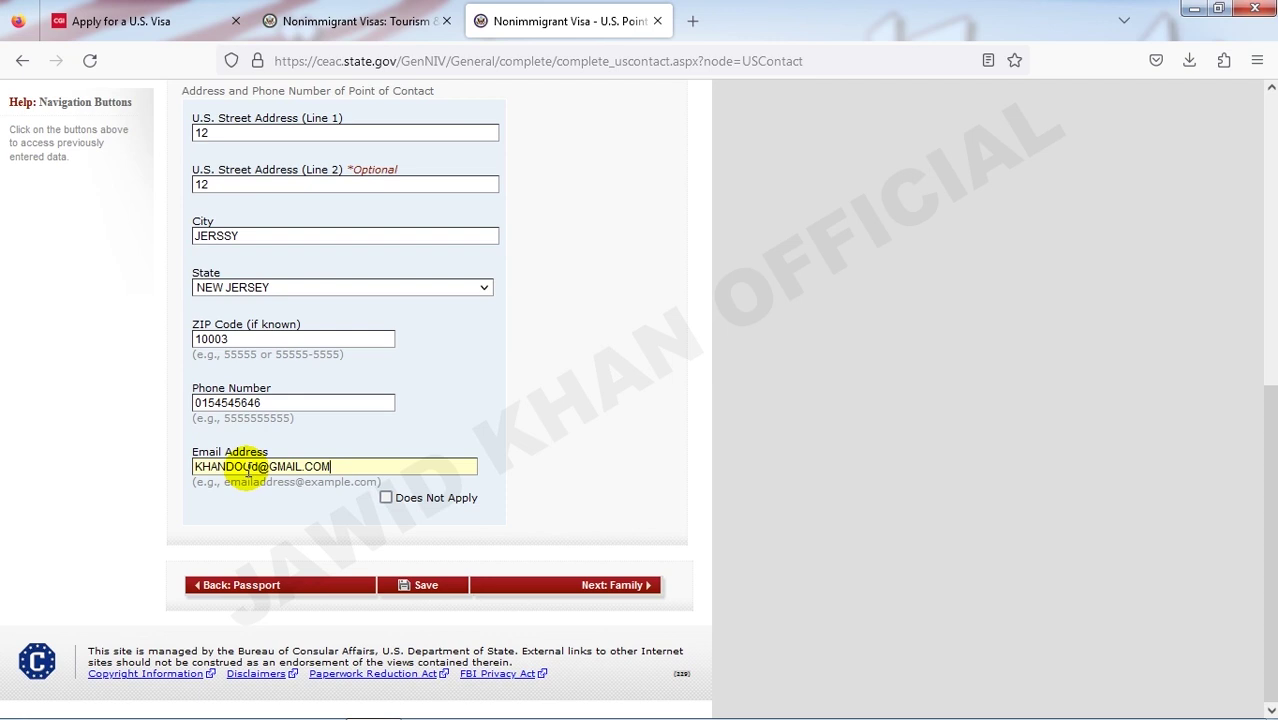
left_click(409, 505)
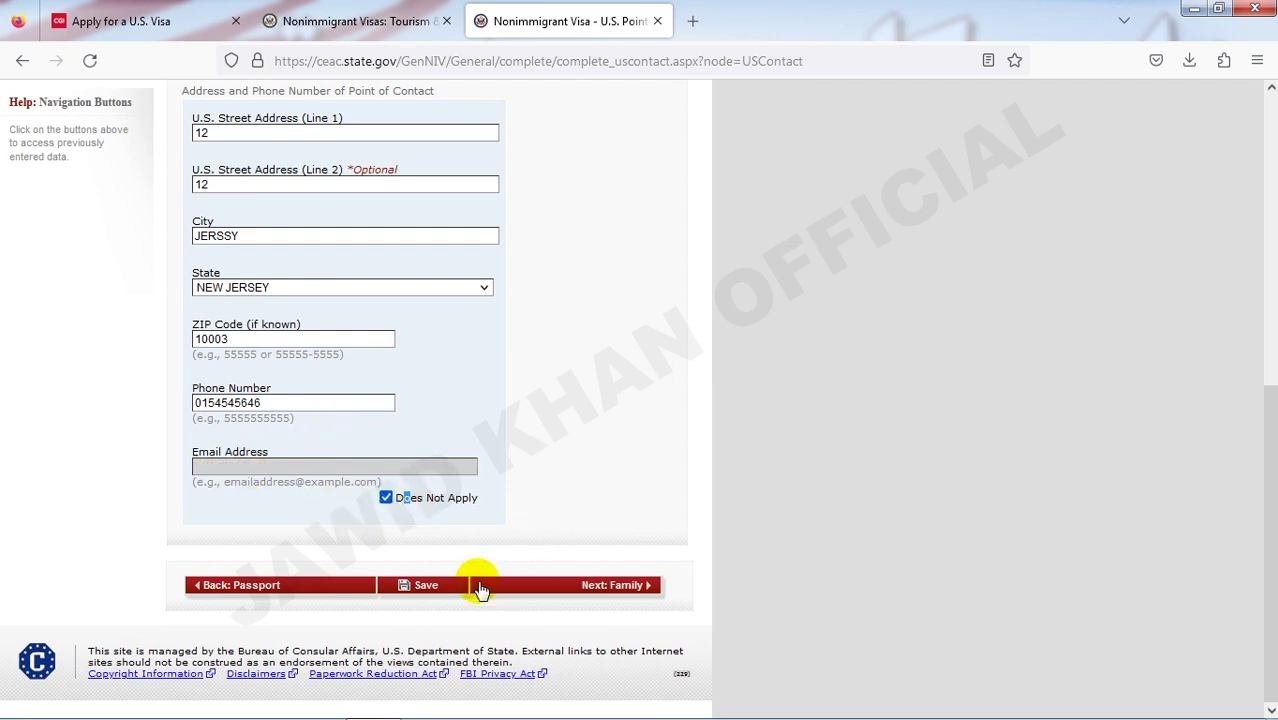
left_click(609, 594)
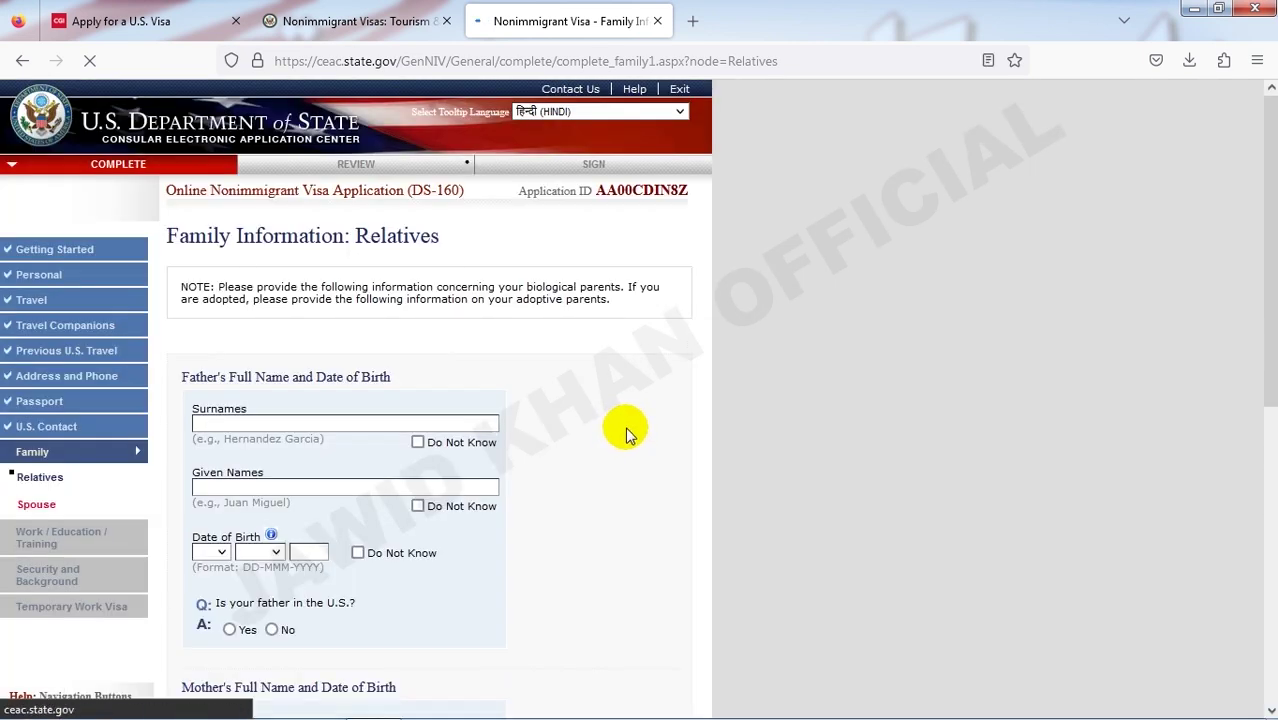
- Mark the parents' names and birth dates as Do Not Know, with the father not in the U.S
scroll(622, 428, "down", 3)
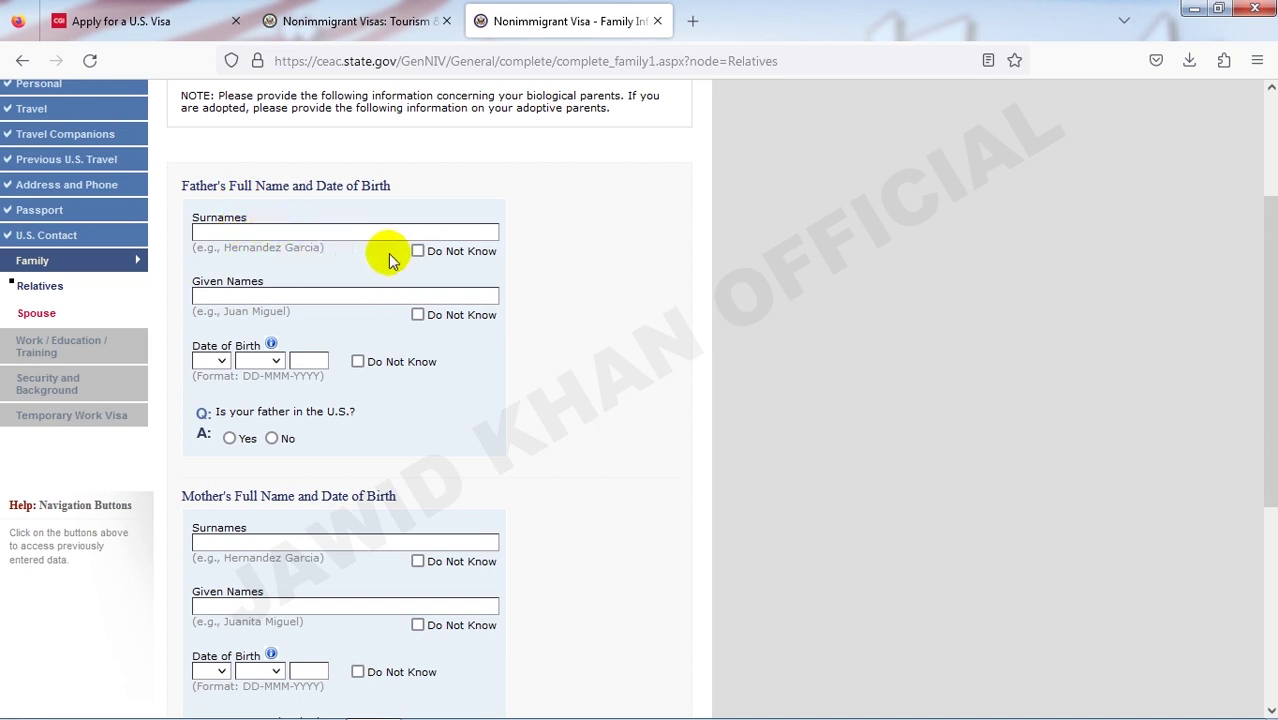
left_click(418, 251)
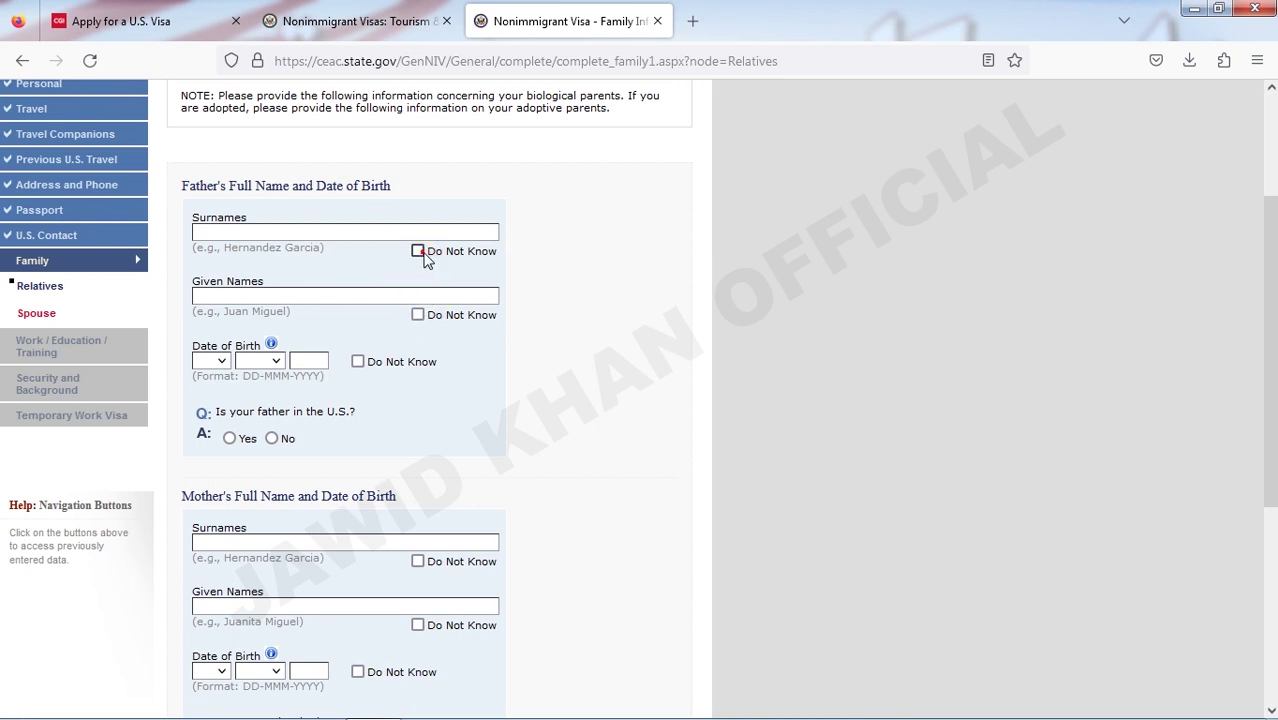
left_click(418, 315)
left_click(358, 361)
left_click(273, 440)
scroll(300, 435, "down", 2)
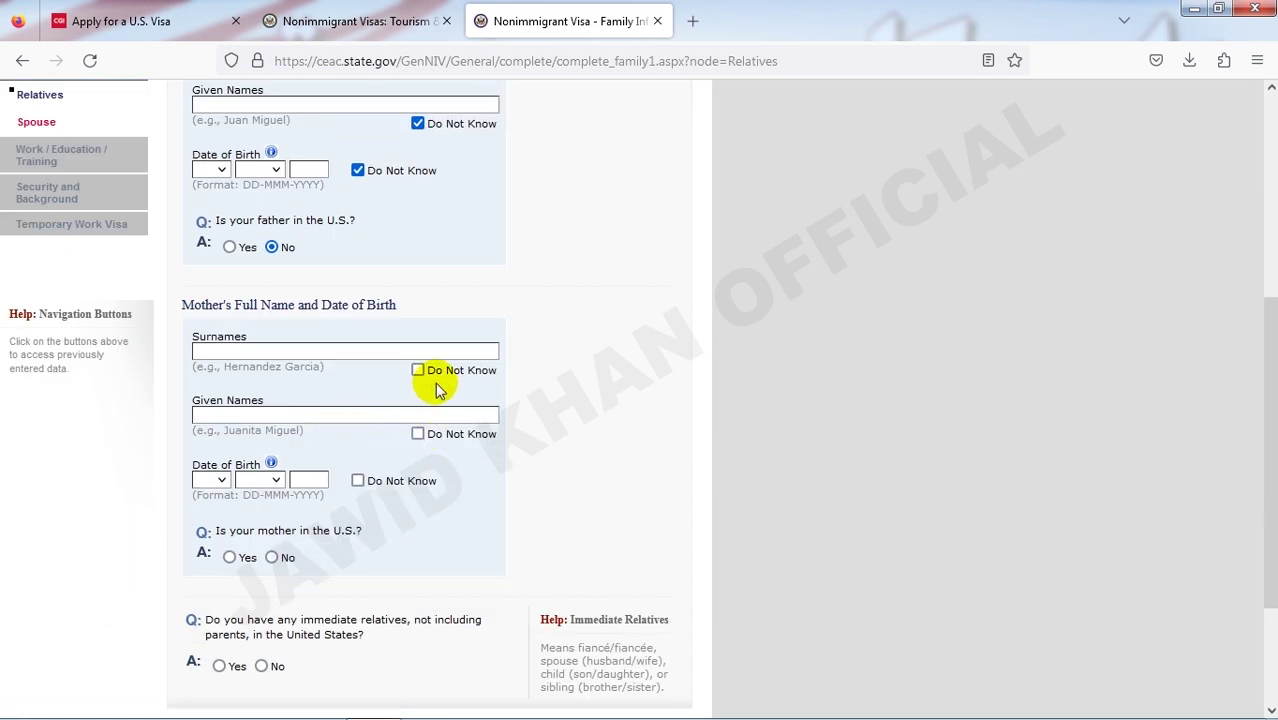
left_click(420, 435)
left_click(366, 479)
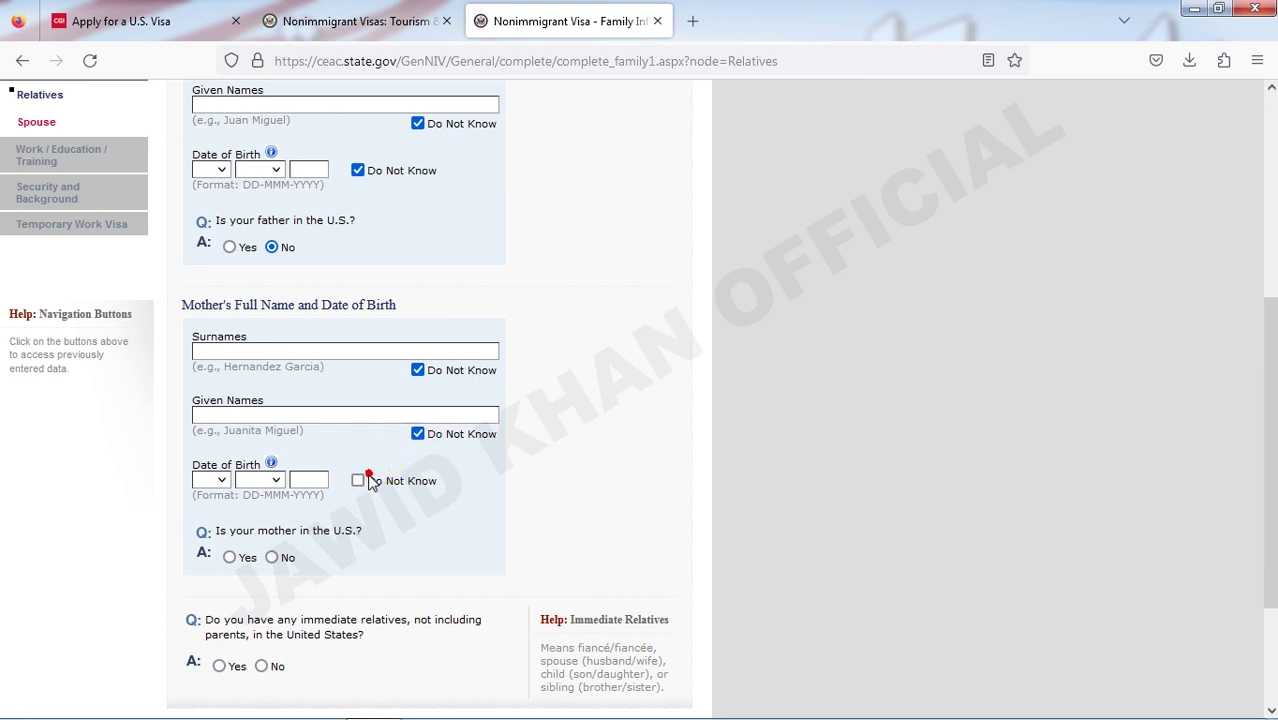
- Select No for immediate relatives and for other relatives in the U.S., then continue
scroll(340, 487, "down", 2)
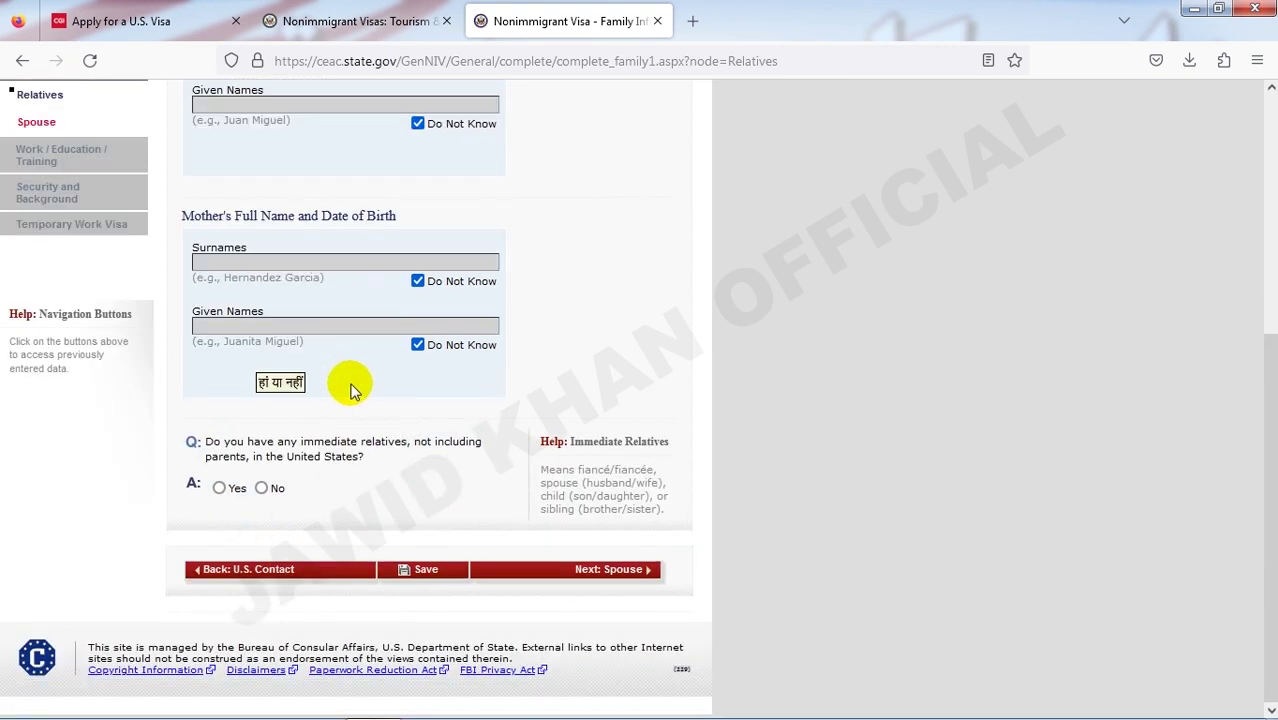
scroll(355, 385, "up", 5)
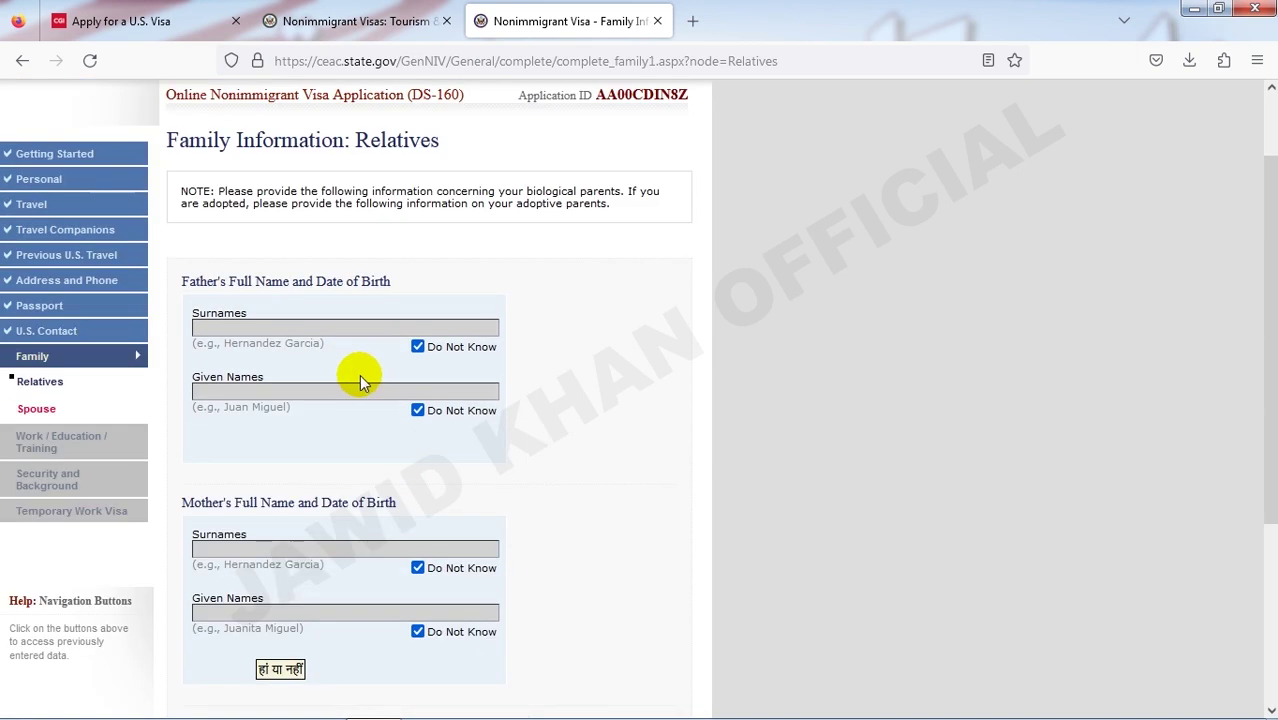
scroll(361, 380, "down", 3)
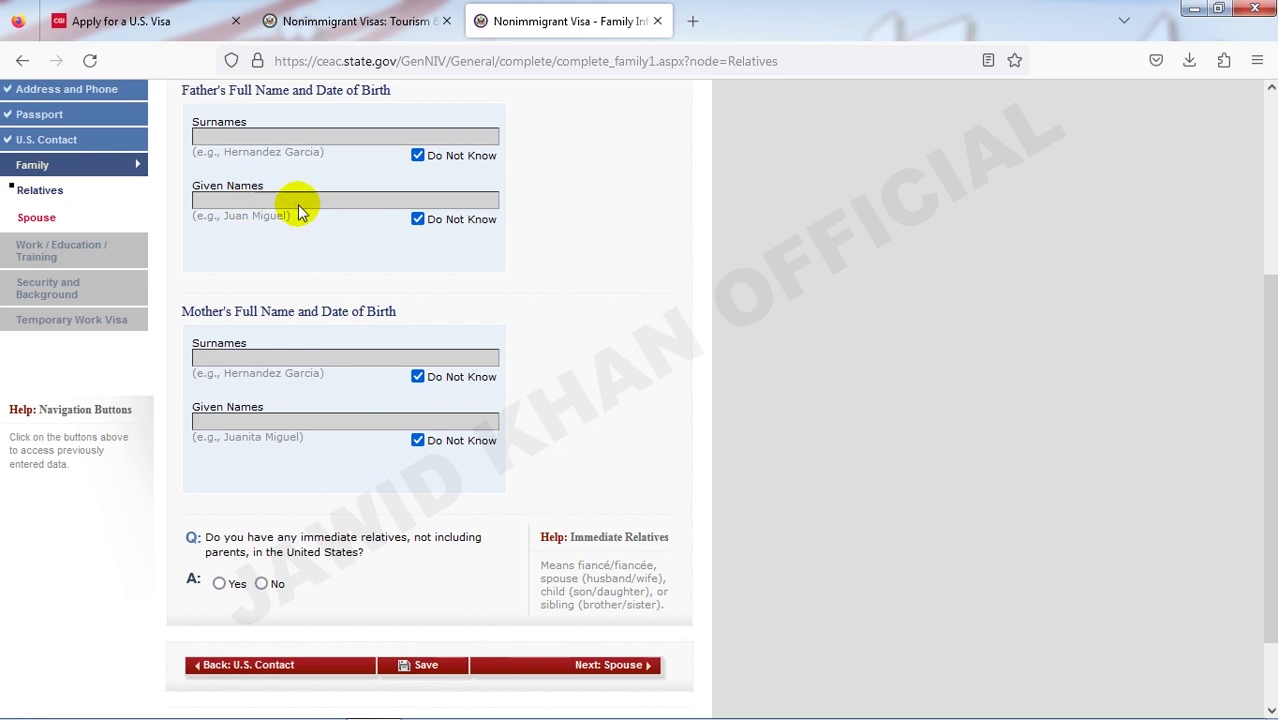
scroll(300, 350, "down", 2)
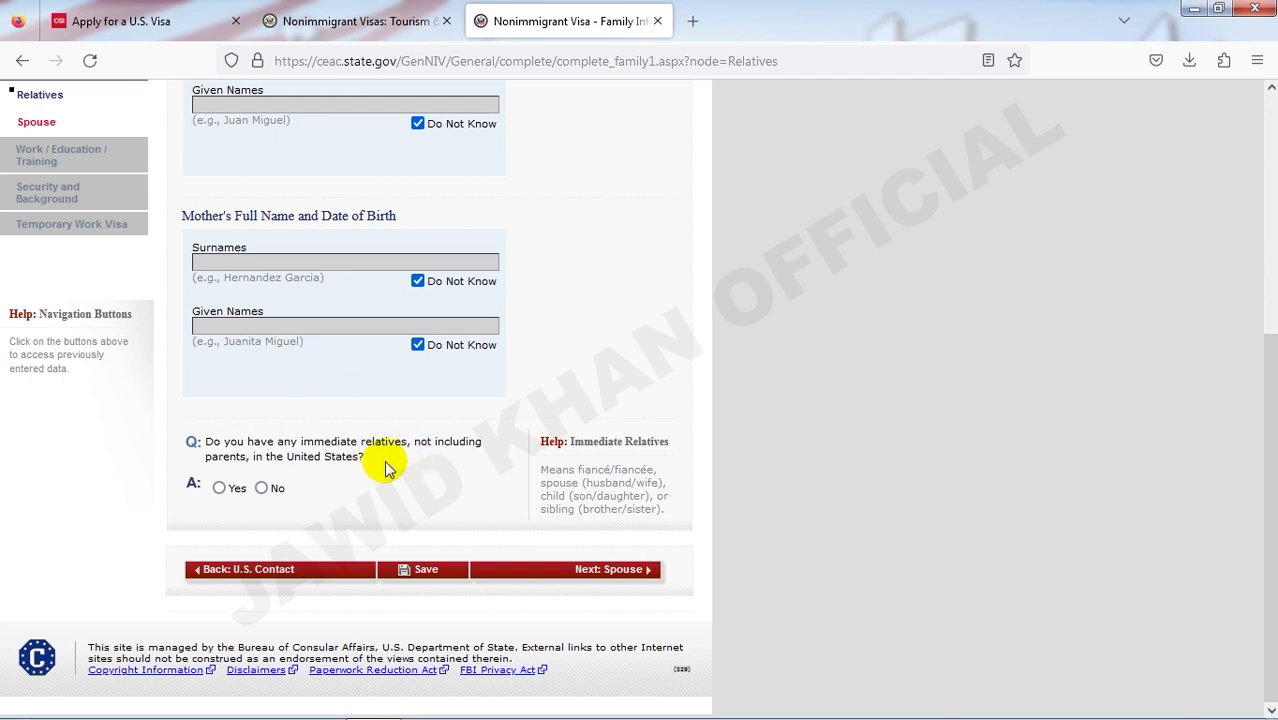
left_click(262, 488)
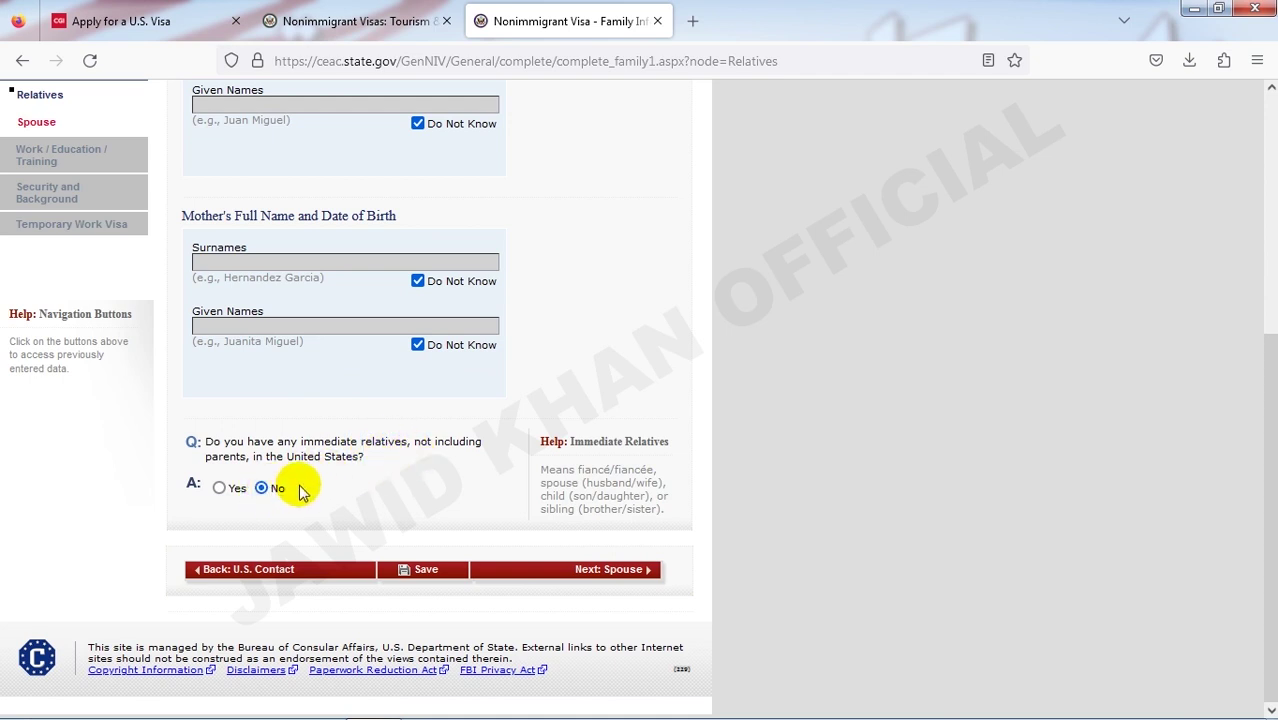
scroll(303, 490, "up", 3)
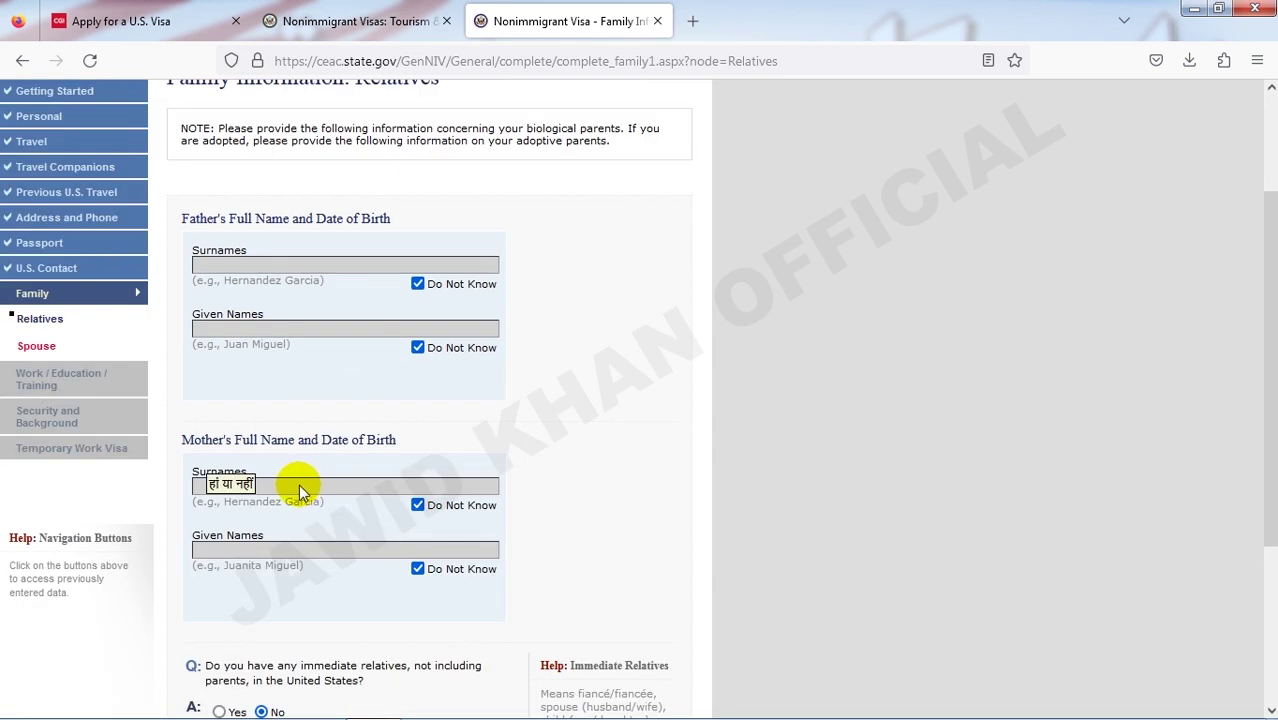
scroll(177, 542, "down", 3)
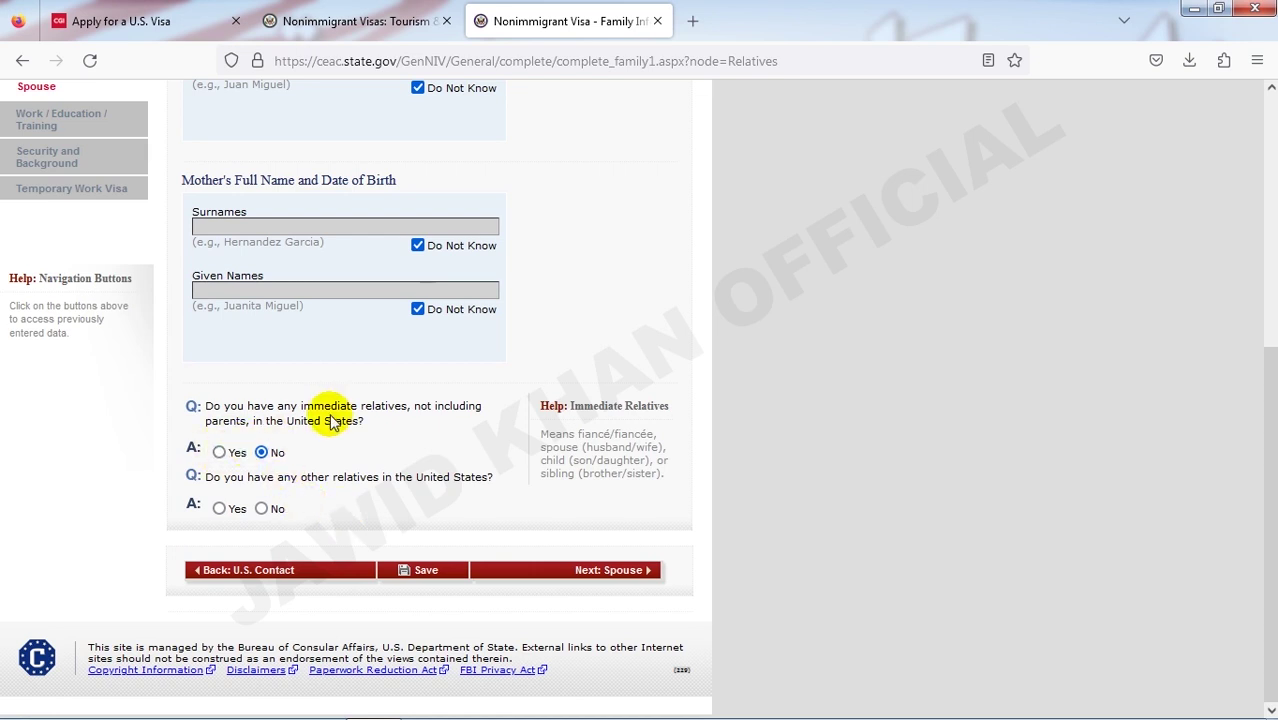
left_click(261, 508)
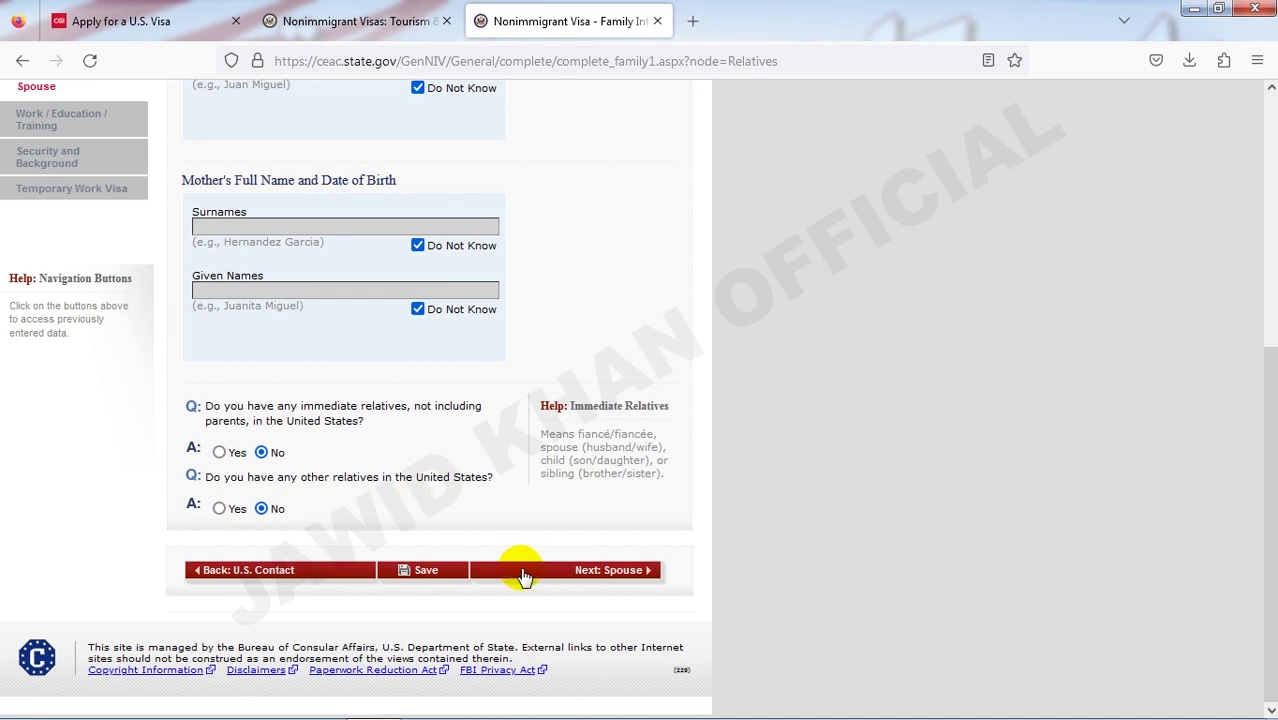
left_click(557, 576)
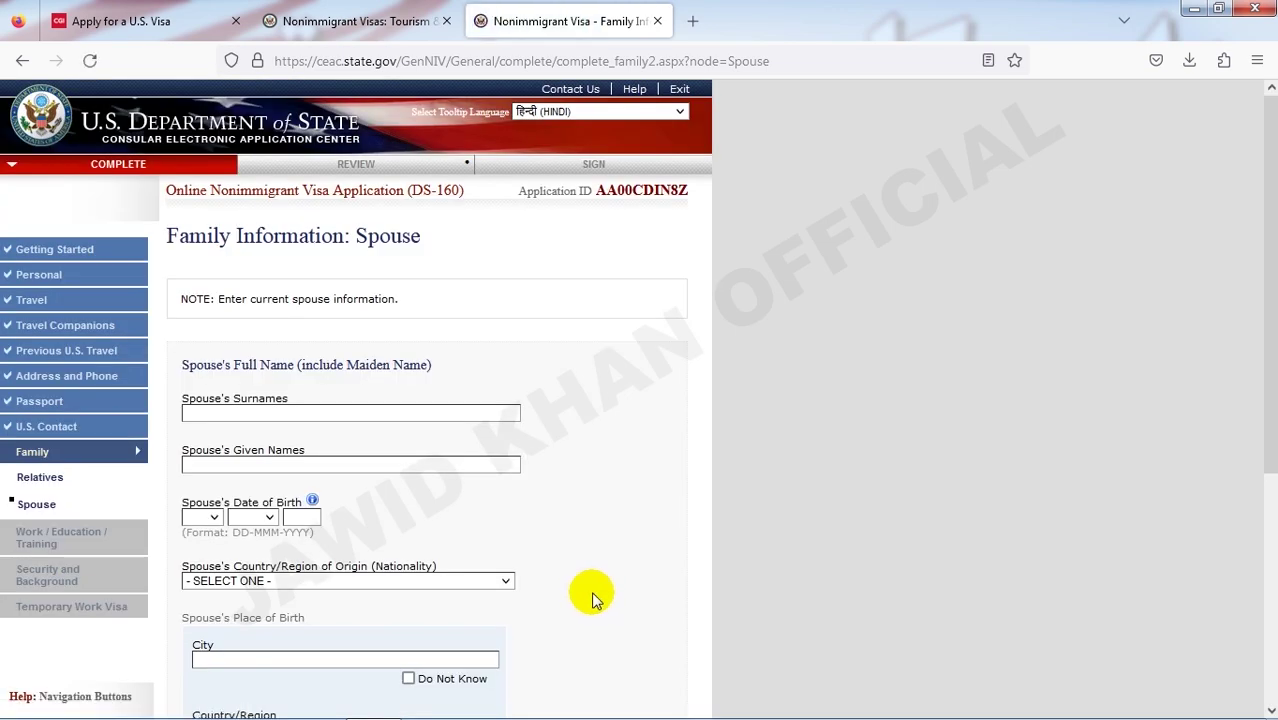
- Enter the spouse's surname and given names, removing the given name from the surname field
scroll(585, 560, "down", 2)
left_click(297, 316)
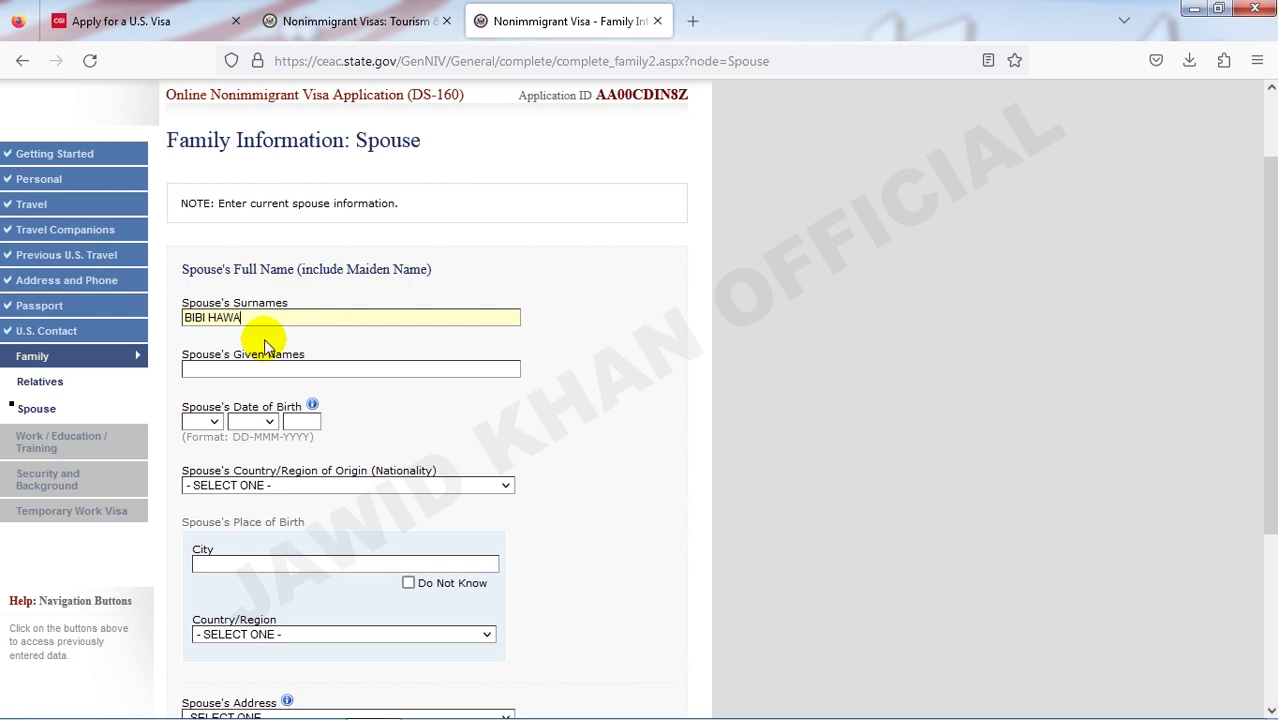
left_click_drag(242, 317, 216, 318)
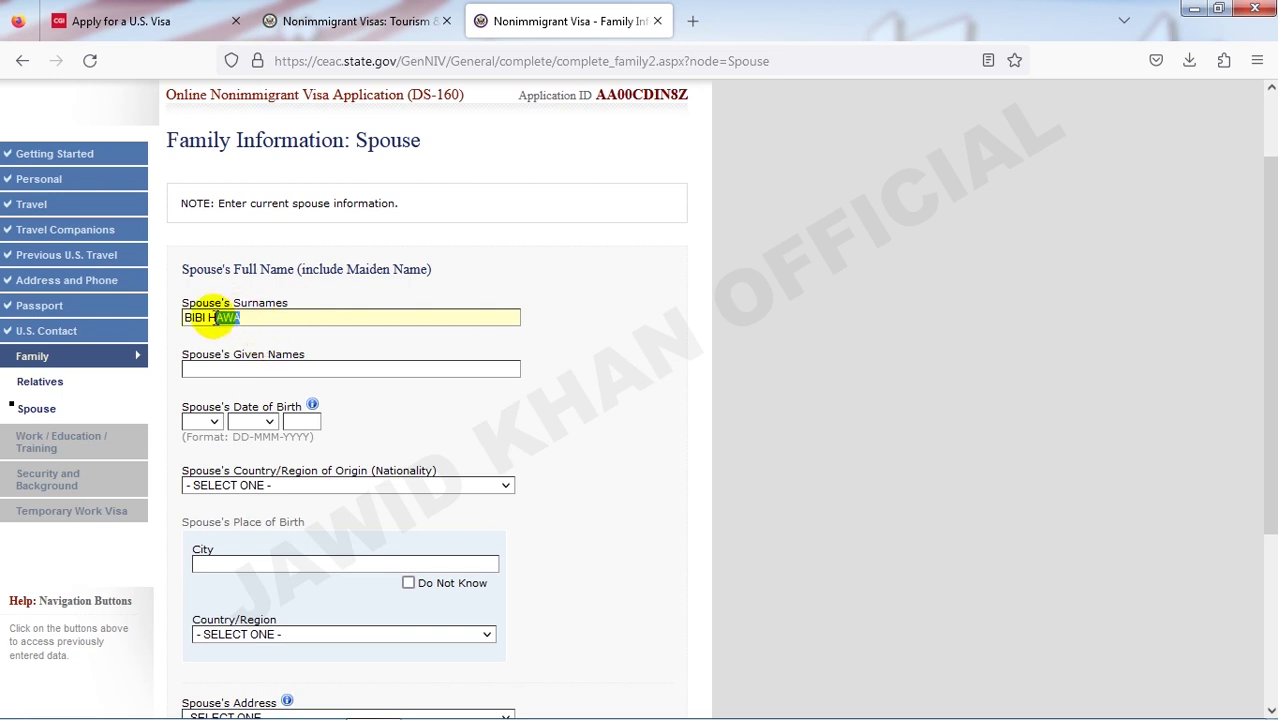
key("BackSpace")
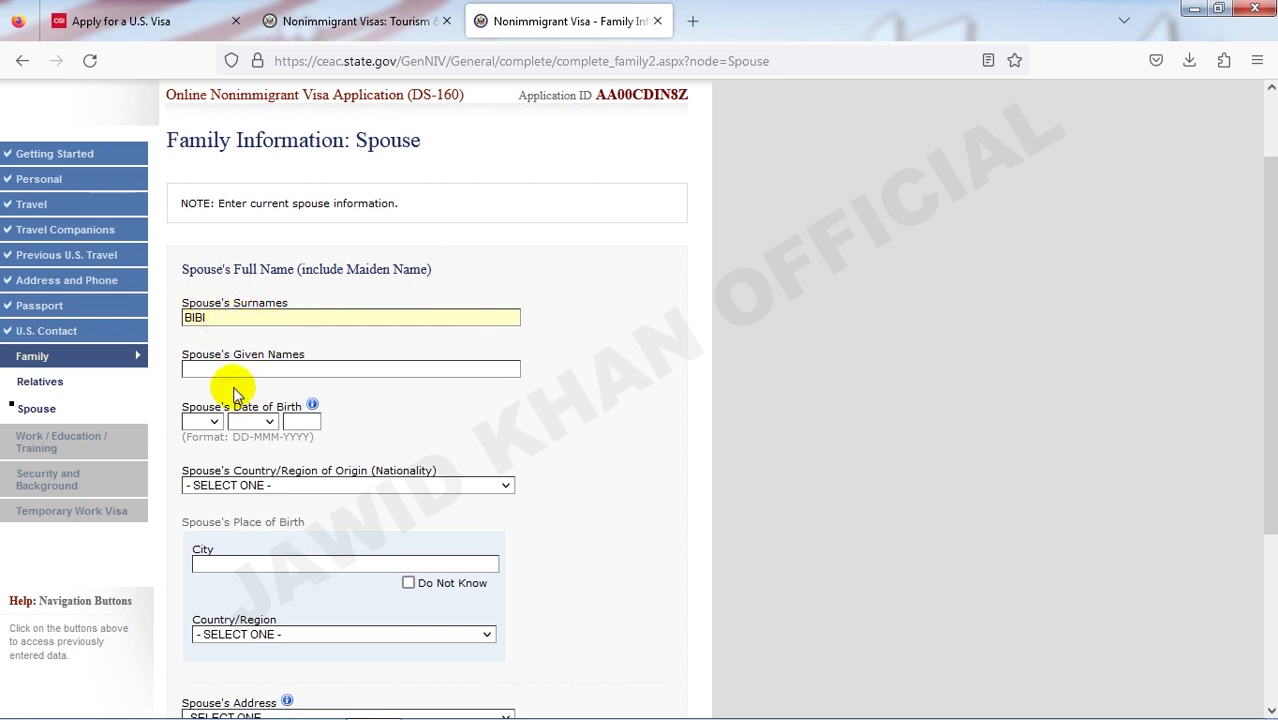
left_click(229, 370)
type("HAWA")
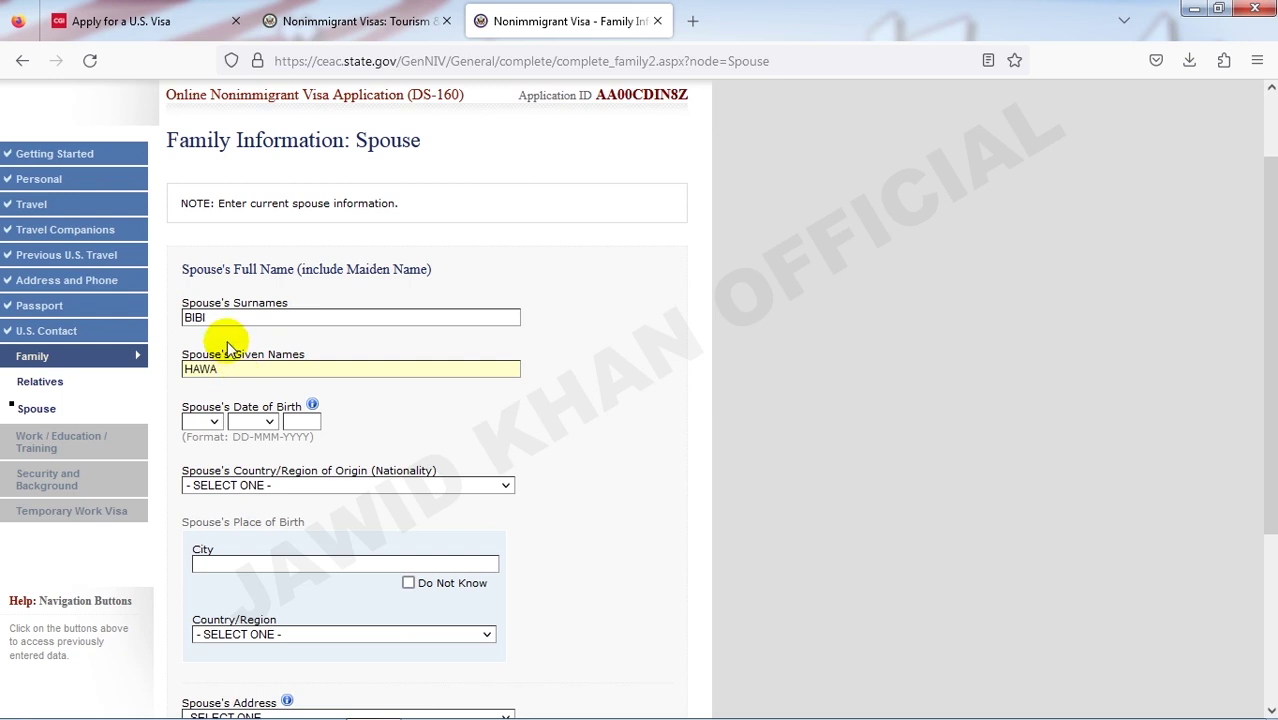
- Set the spouse's date of birth to 01 JAN 1993
scroll(291, 364, "down", 2)
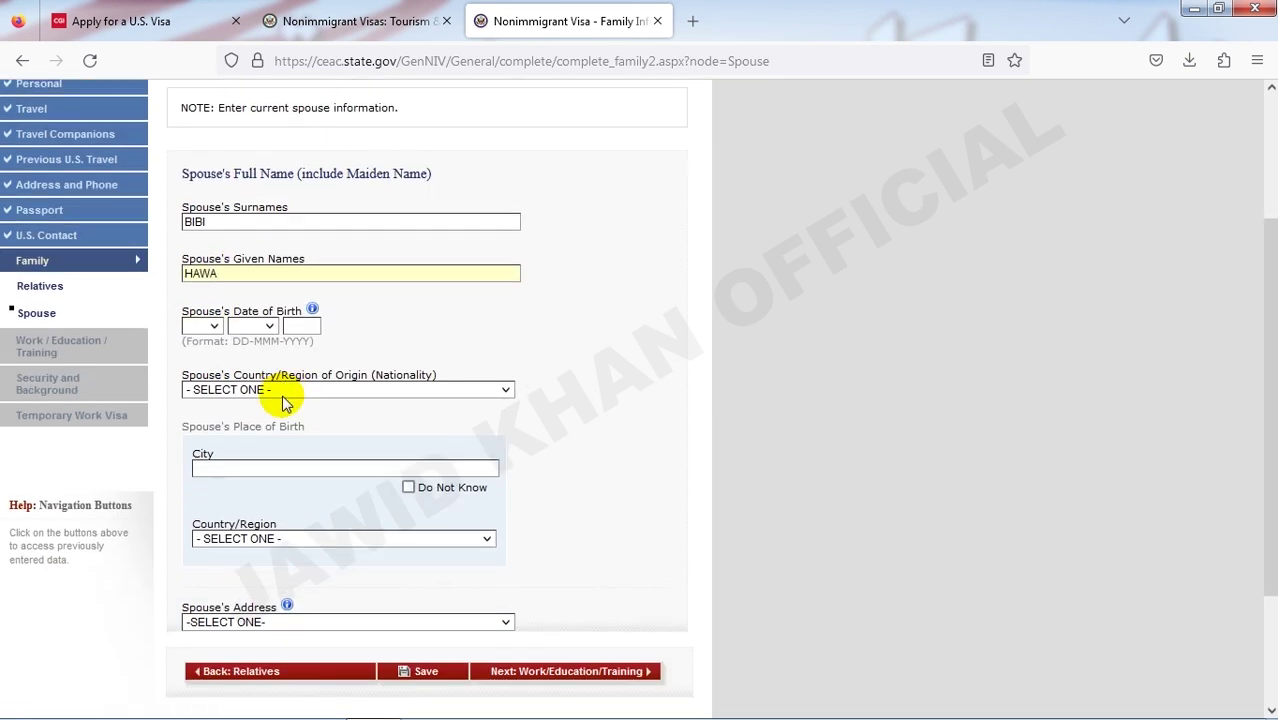
left_click(206, 327)
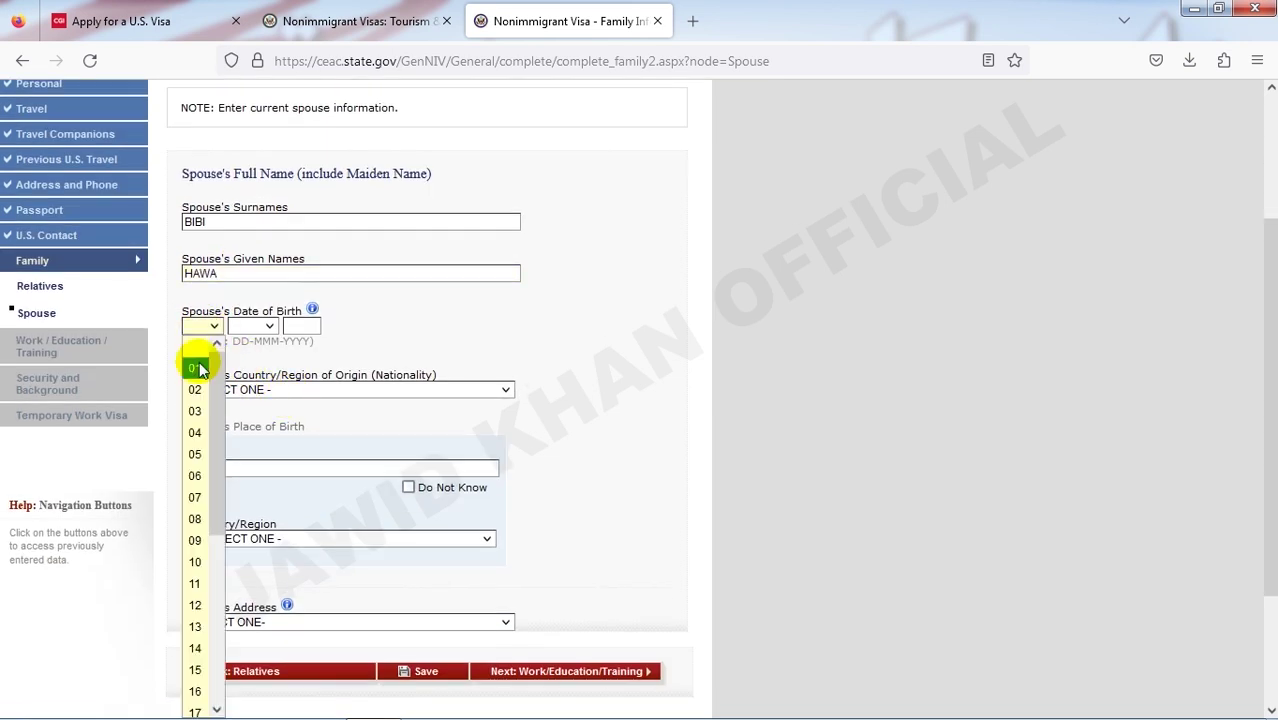
left_click(194, 366)
left_click(251, 329)
left_click(245, 368)
left_click(297, 326)
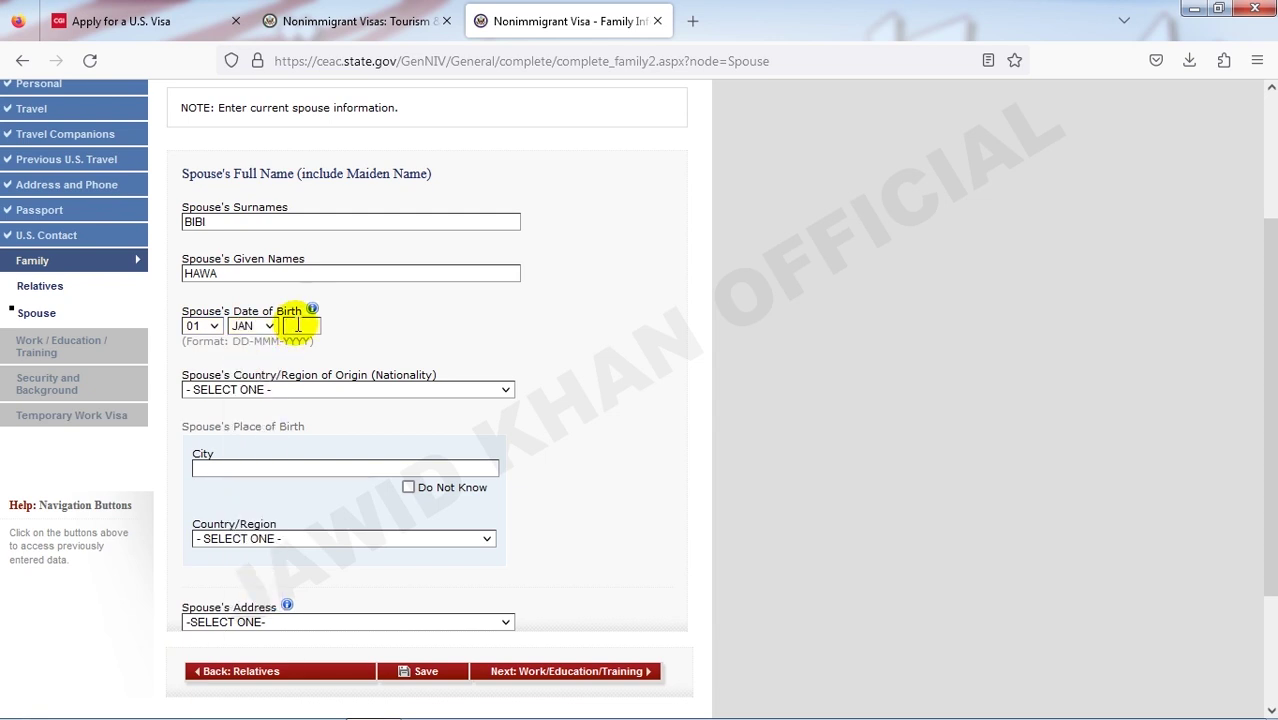
type("19")
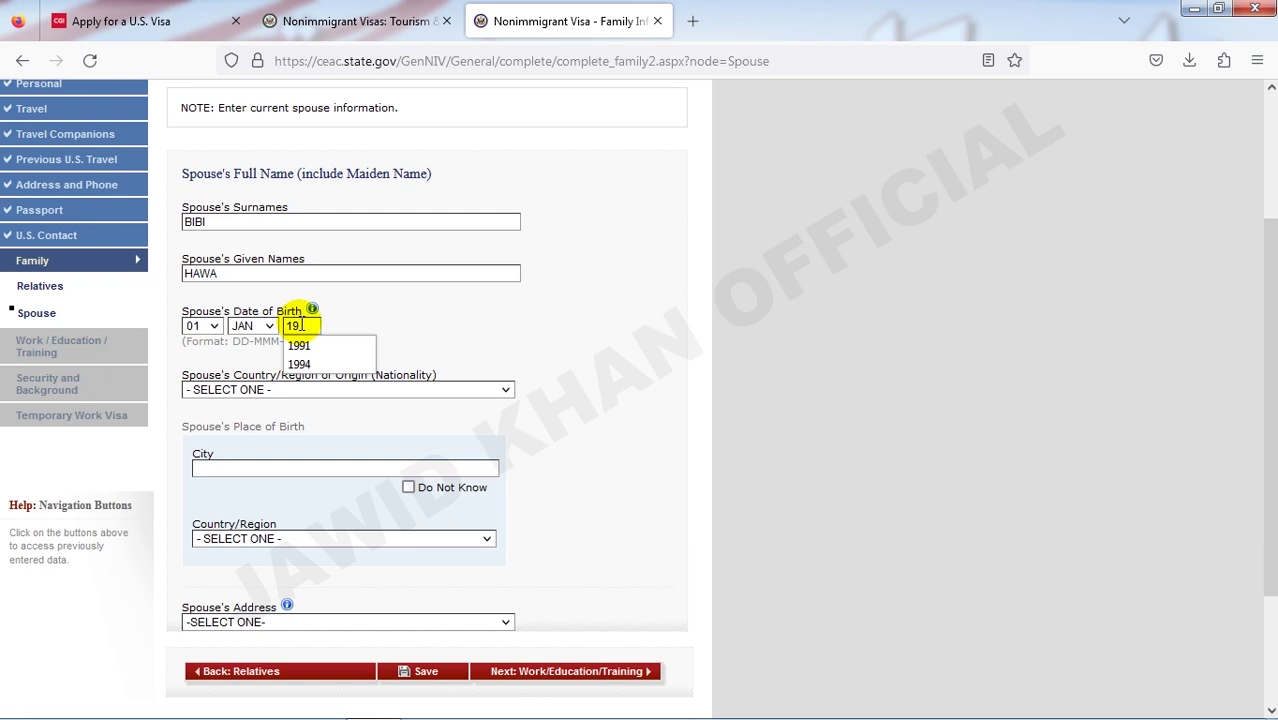
type("93")
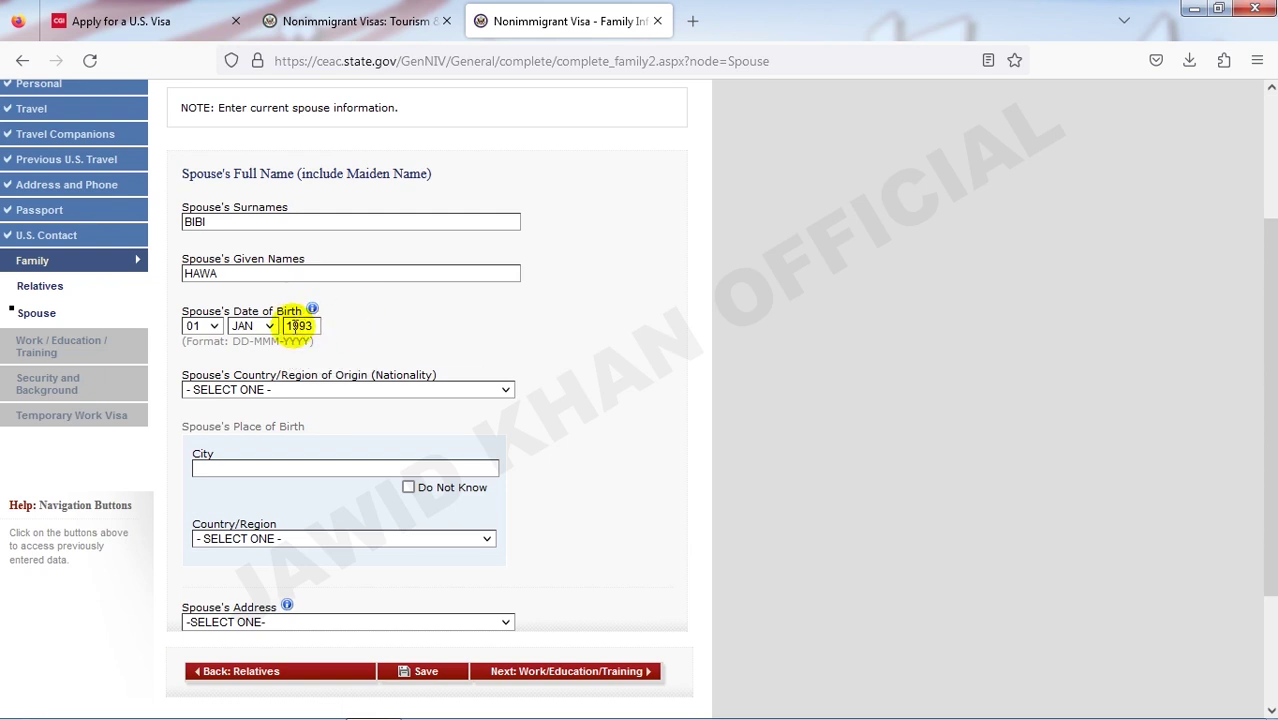
- Set spouse nationality and birthplace country to AFGHANISTAN, address Same as Home Address, and continue
scroll(288, 333, "down", 3)
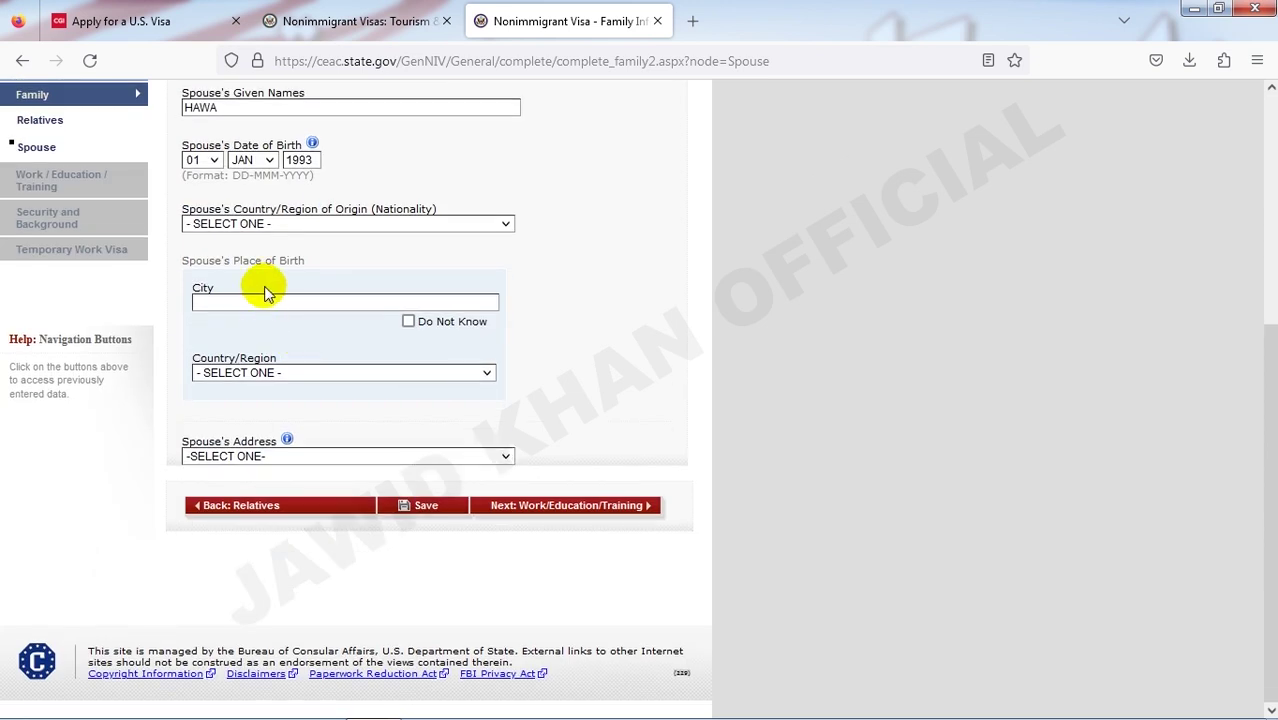
left_click(262, 225)
left_click(345, 195)
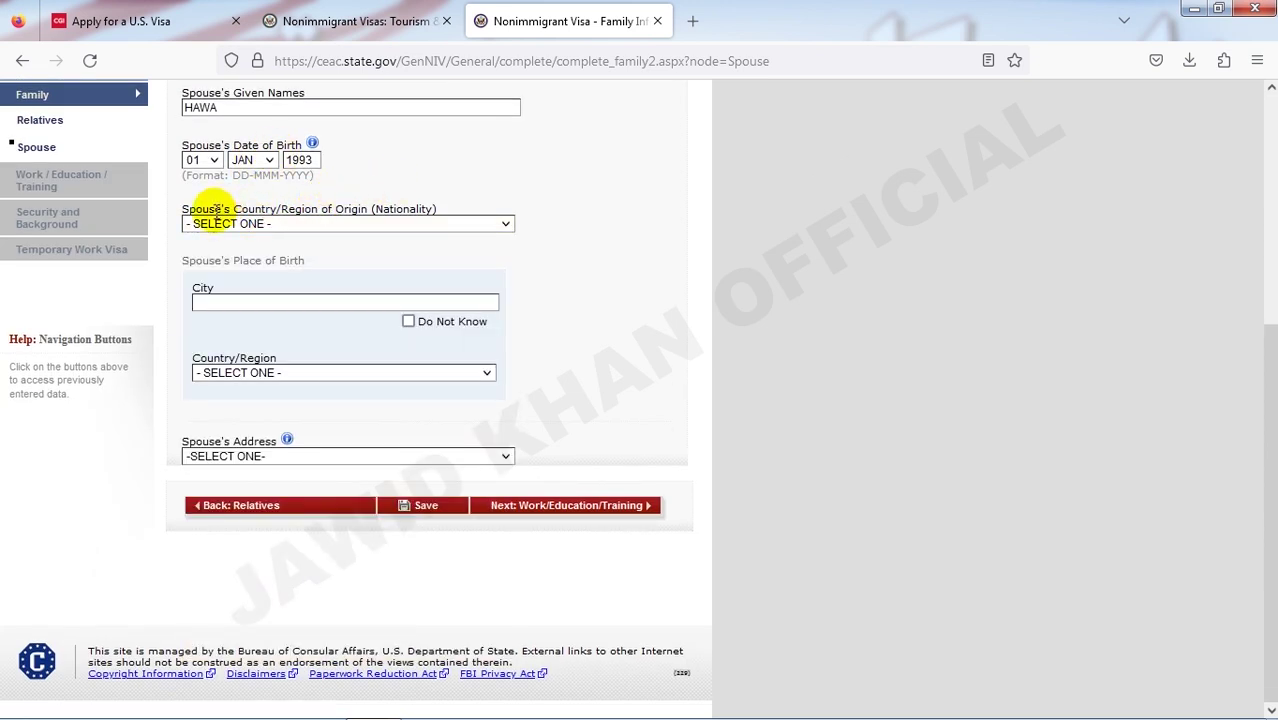
left_click(283, 224)
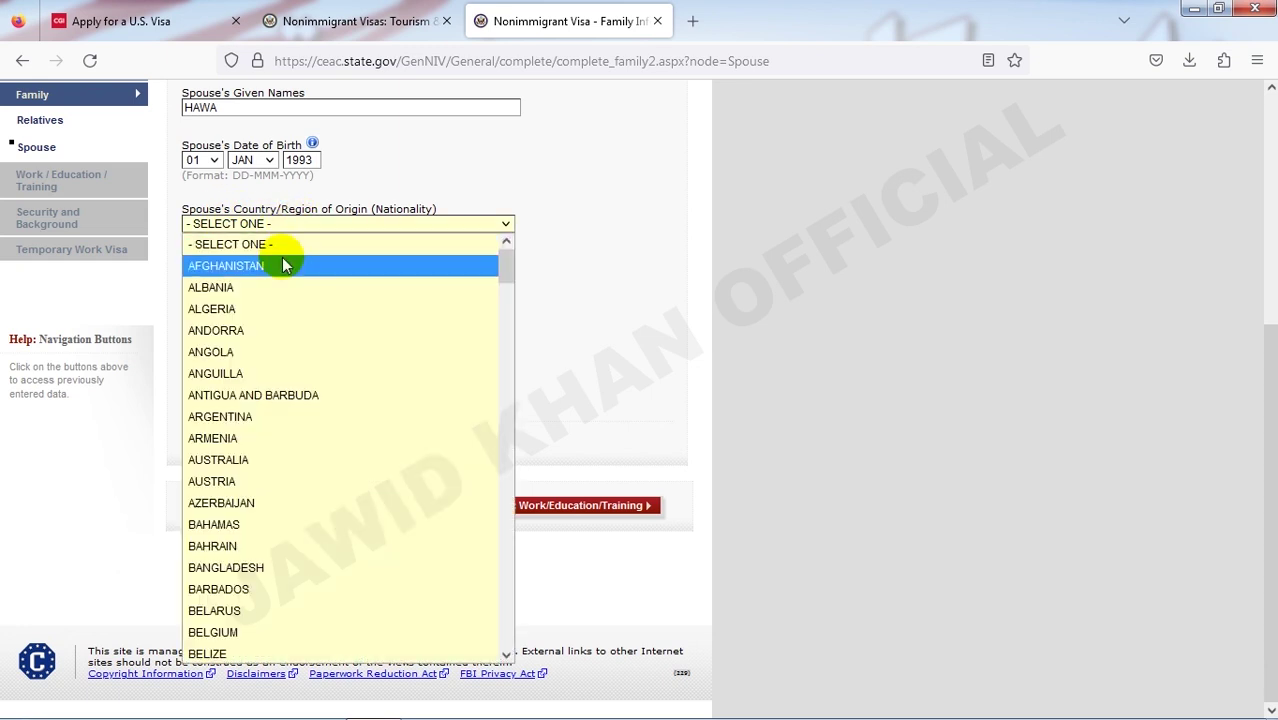
left_click(282, 266)
left_click(213, 303)
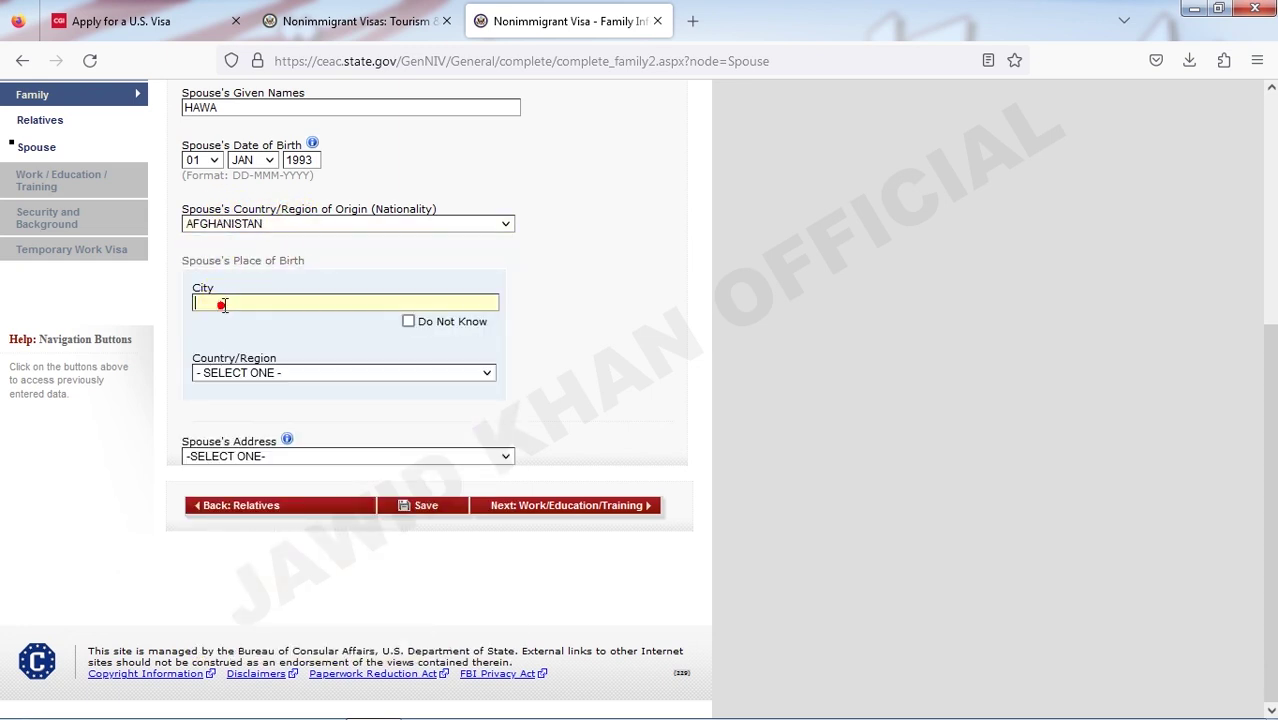
left_click(318, 373)
left_click(308, 416)
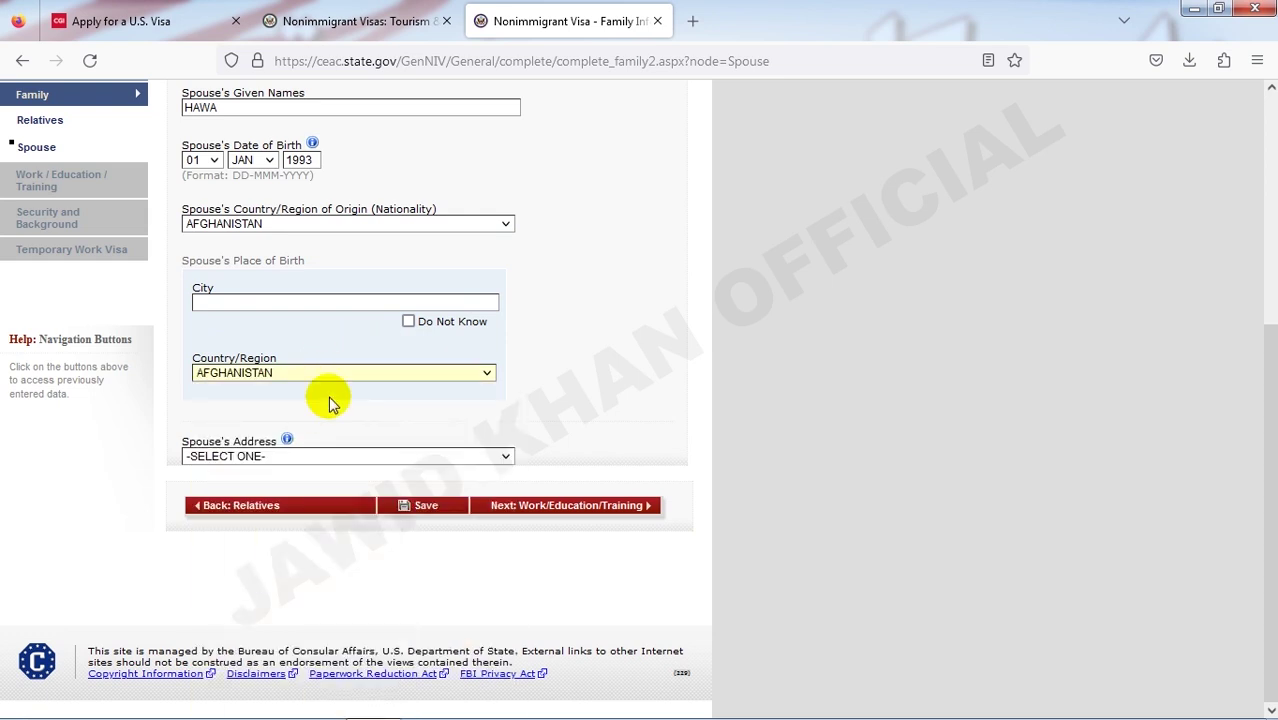
left_click(292, 459)
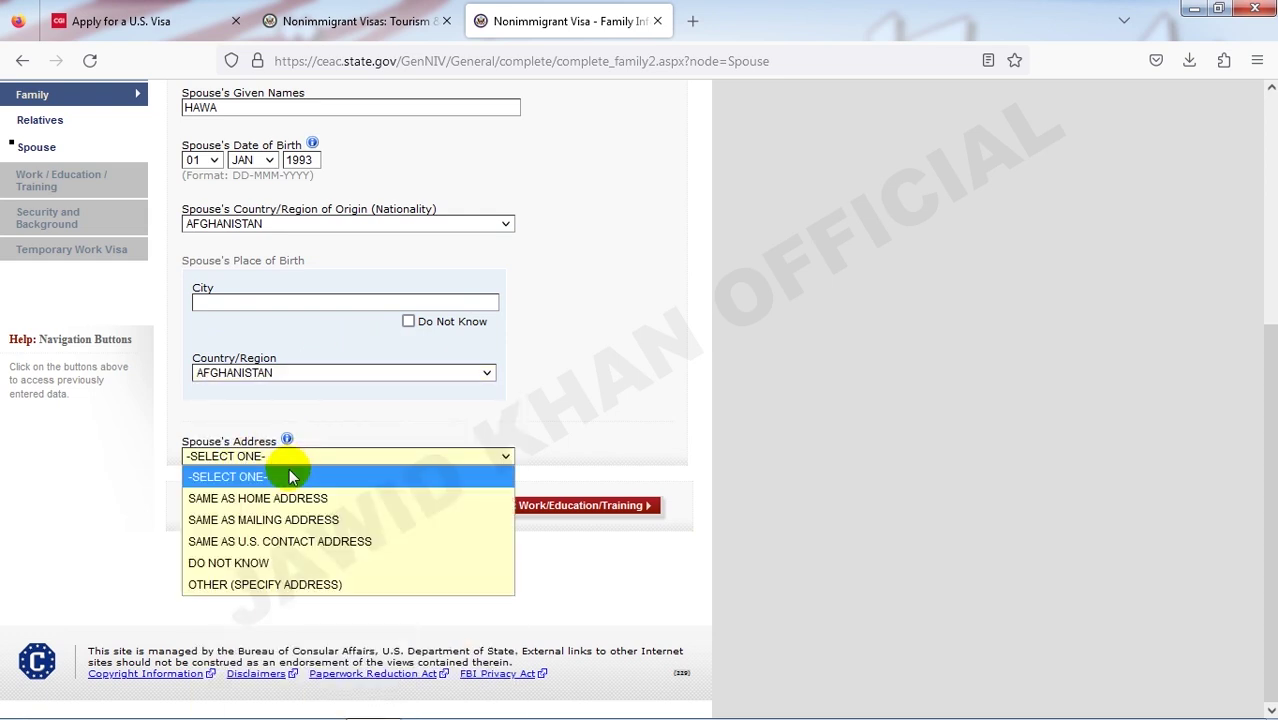
left_click(282, 498)
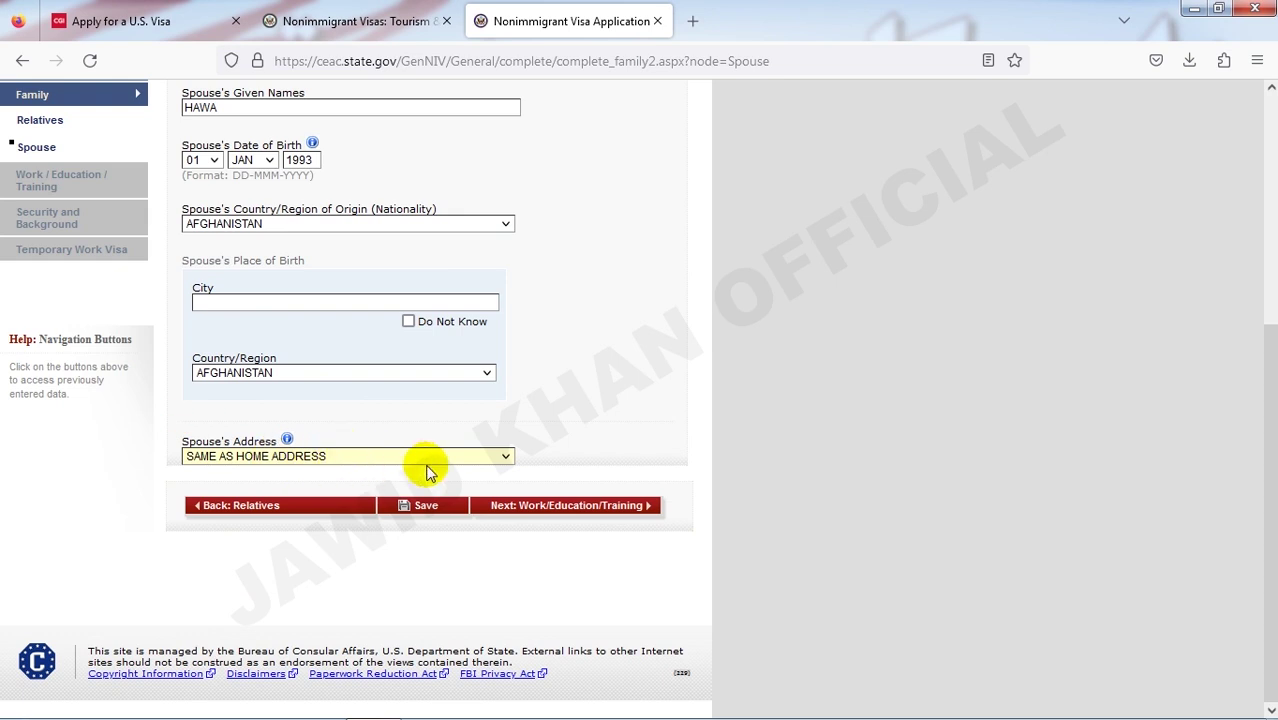
left_click(559, 510)
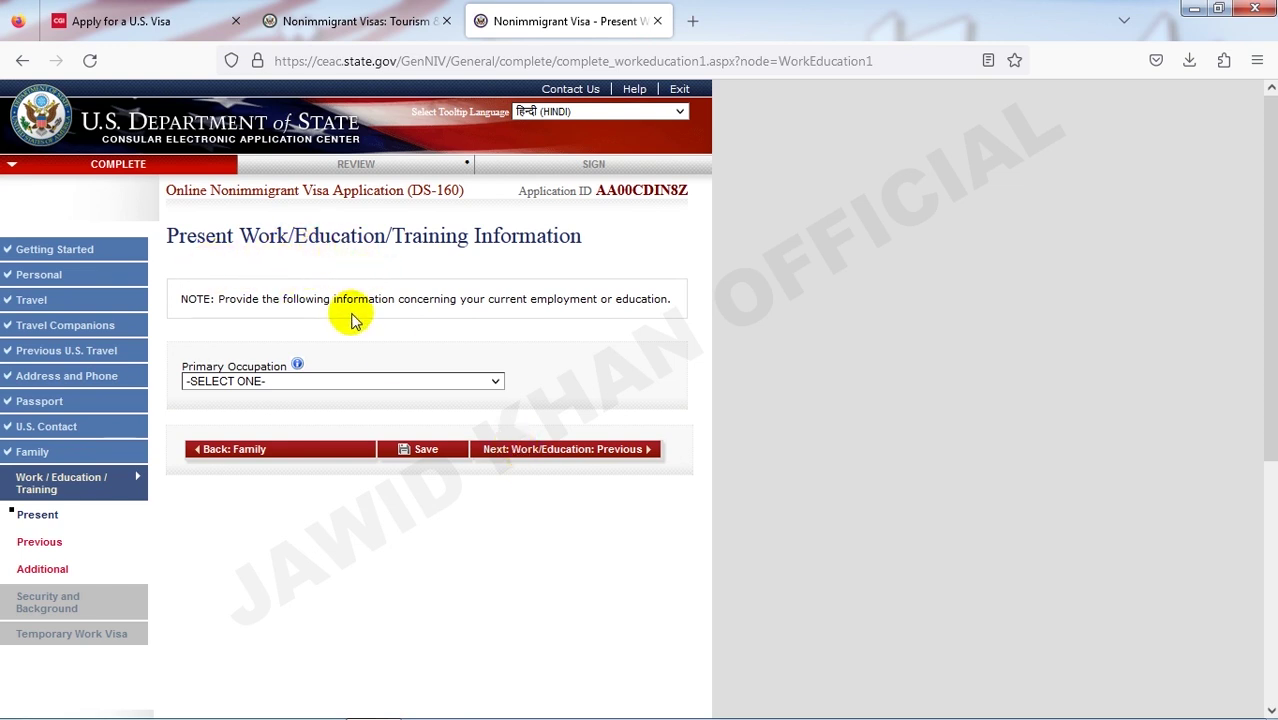
- Choose BUSINESS as Primary Occupation, replacing the earlier STUDENT and NOT EMPLOYED picks
left_click(390, 383)
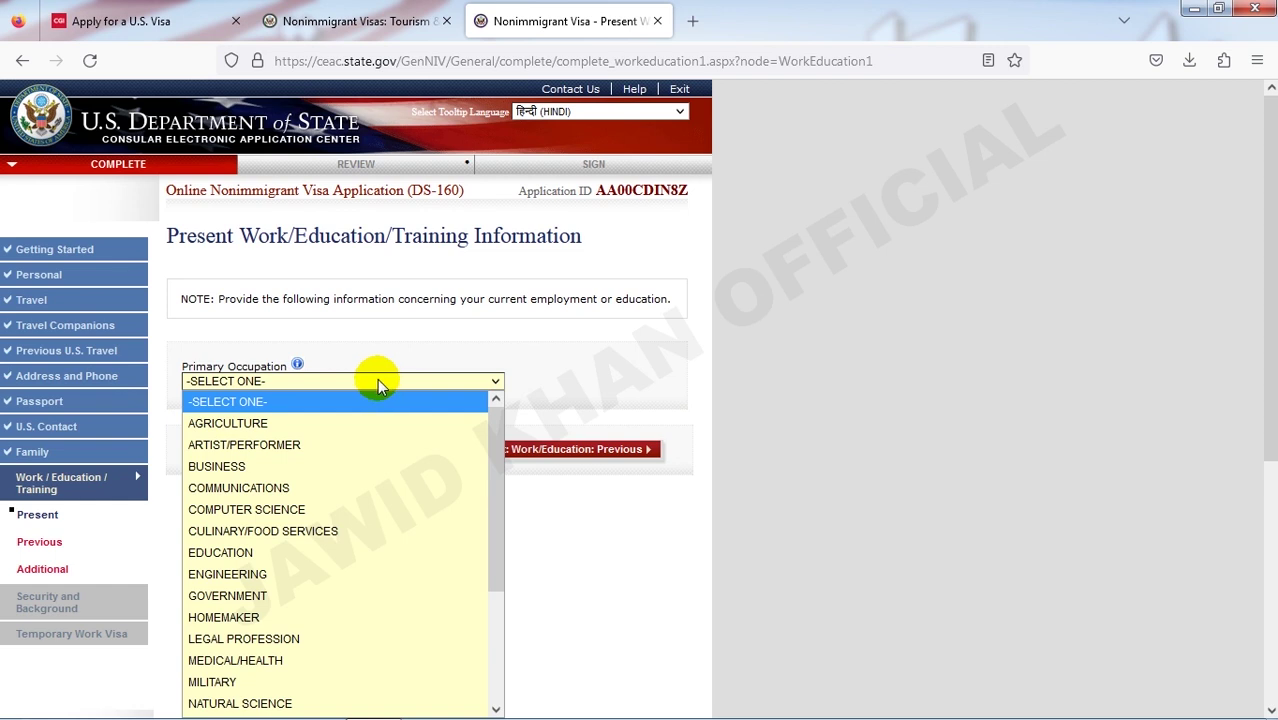
scroll(337, 422, "down", 3)
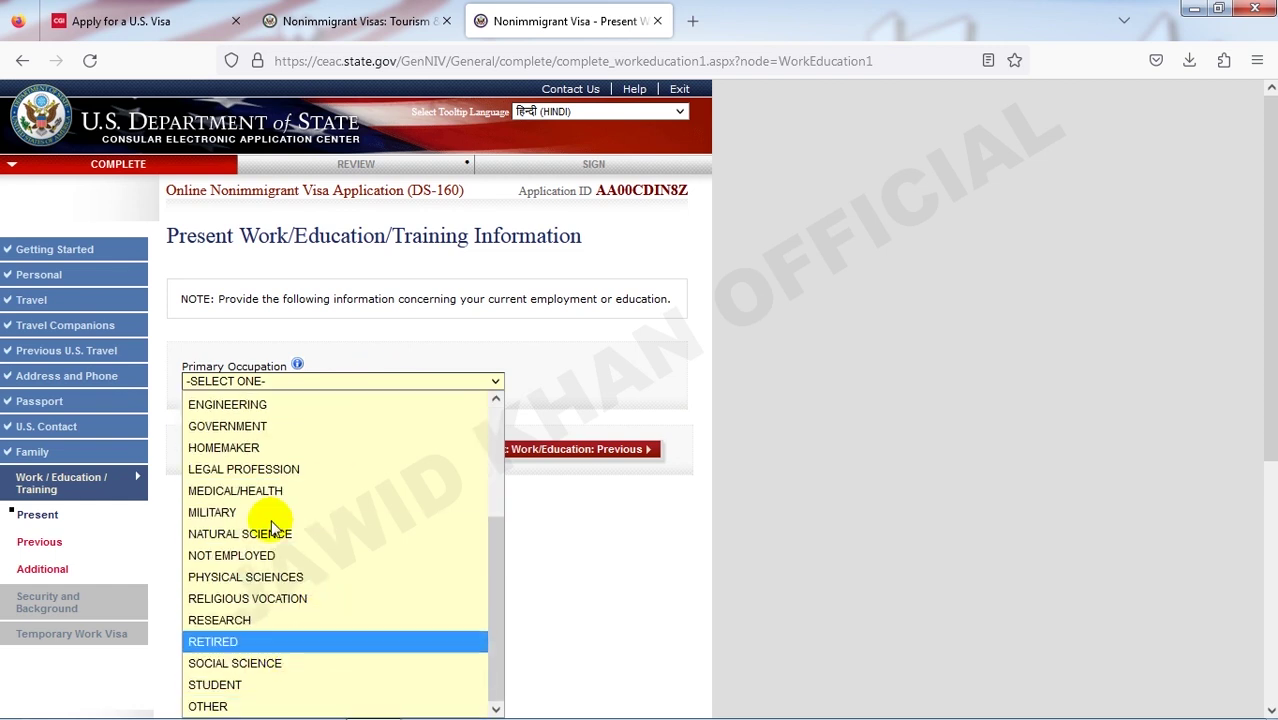
left_click(220, 685)
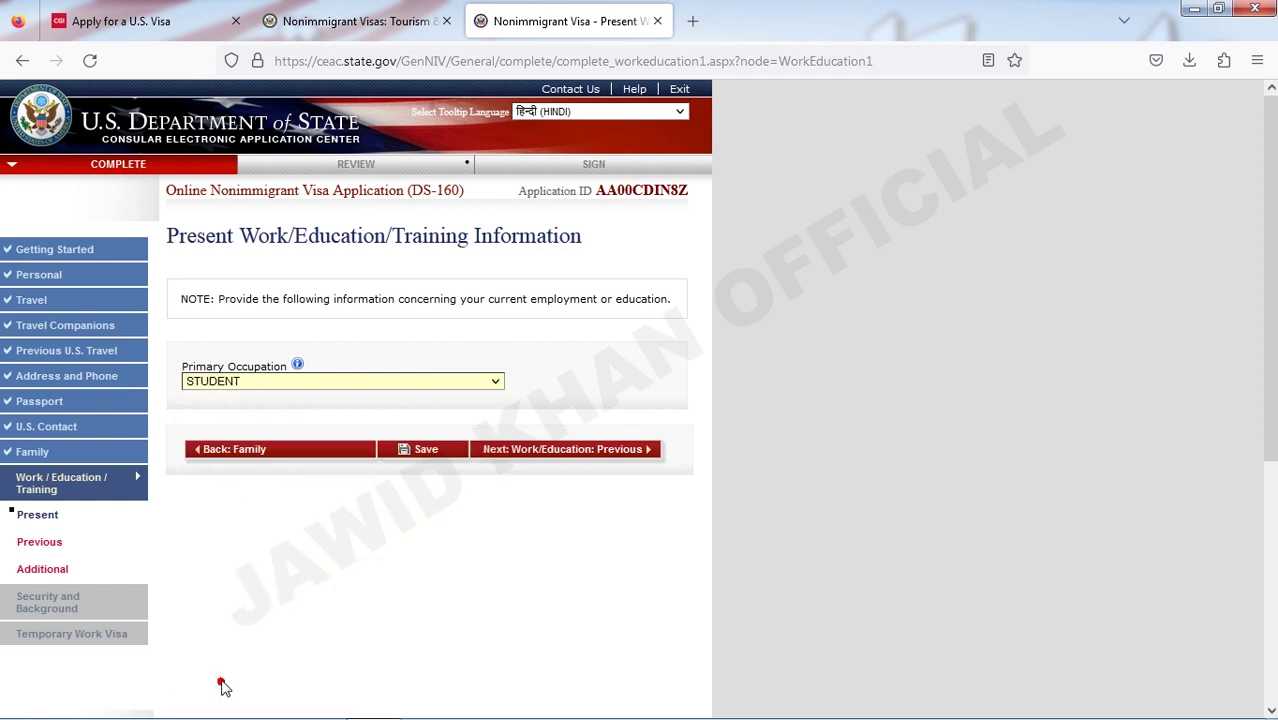
left_click(335, 383)
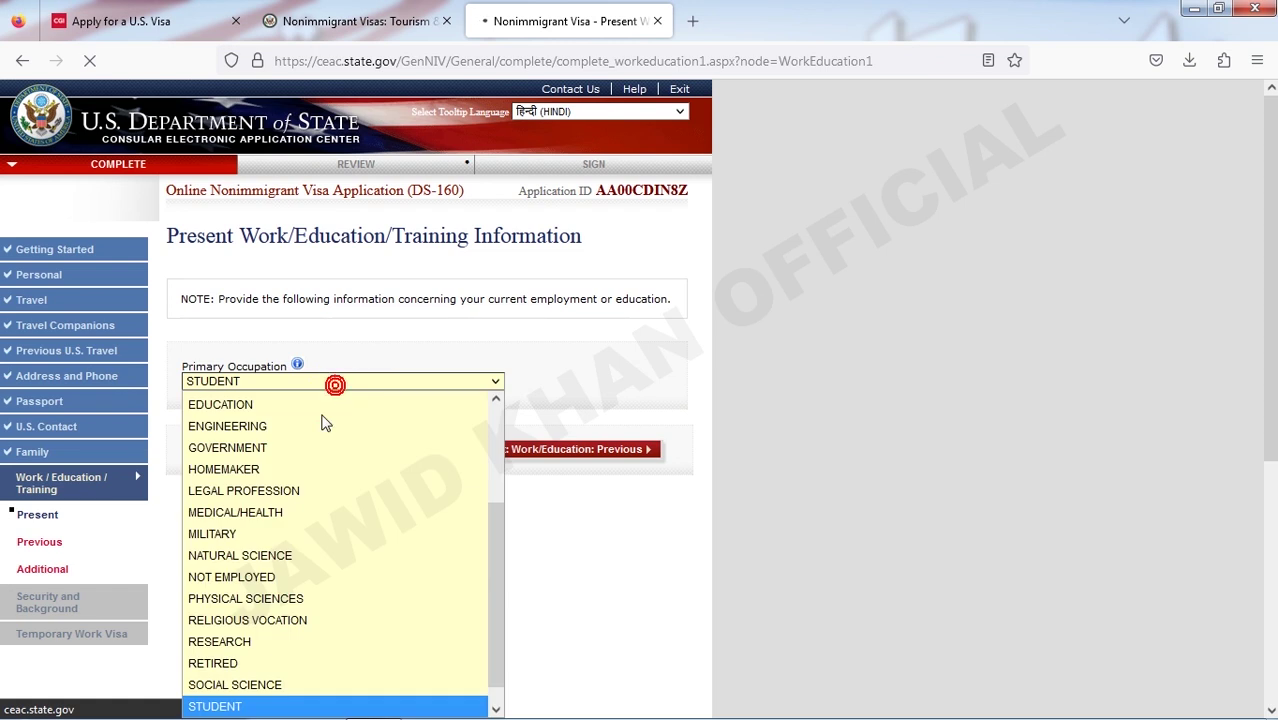
left_click(280, 578)
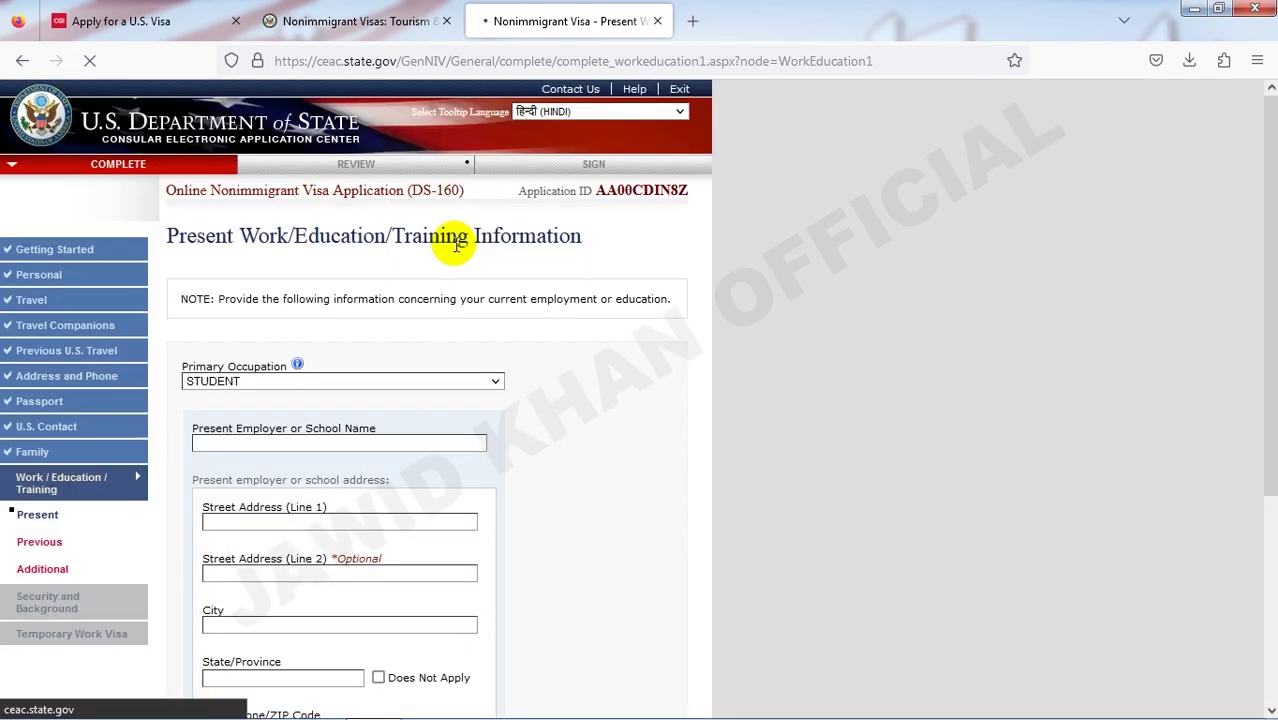
scroll(421, 380, "down", 3)
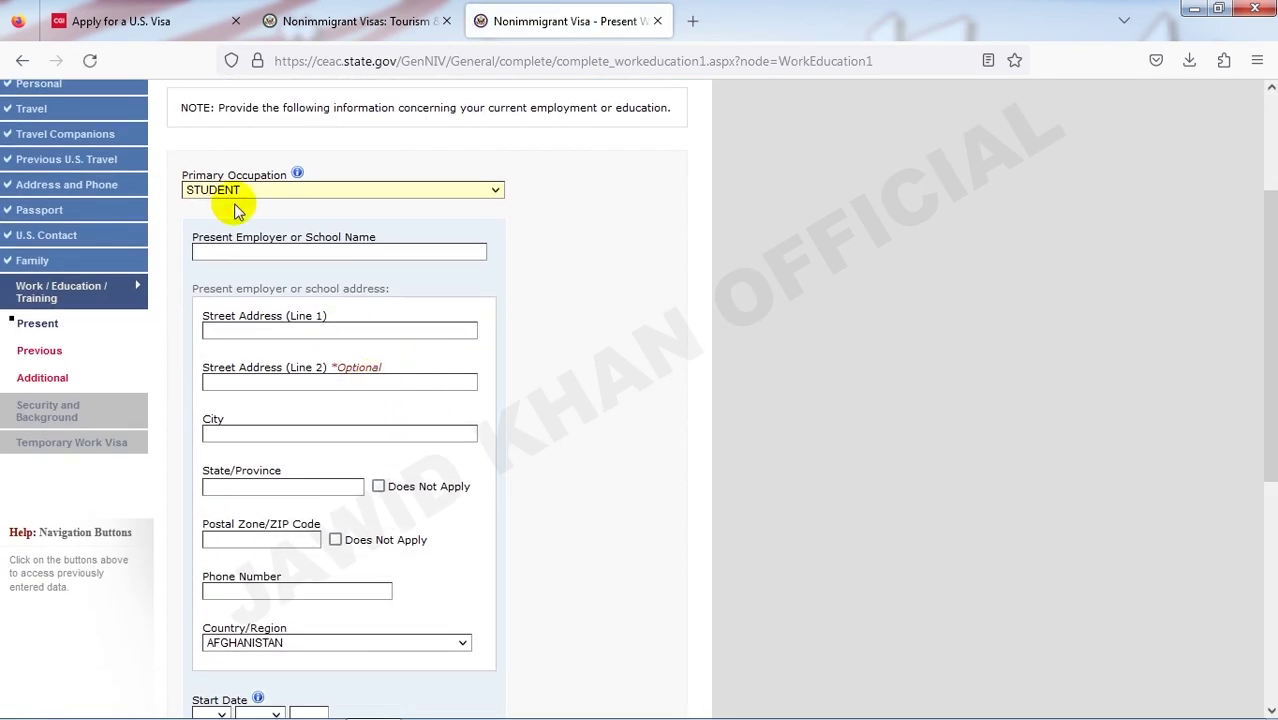
left_click(292, 190)
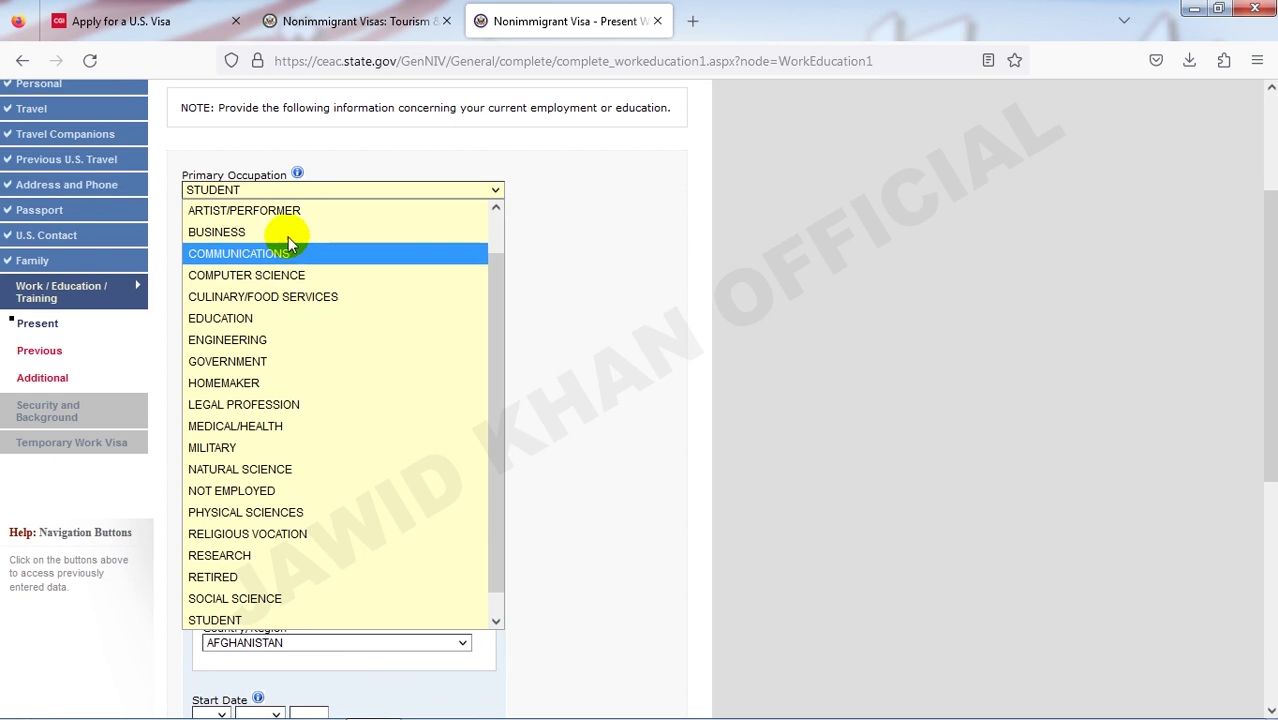
left_click(320, 231)
scroll(379, 278, "down", 2)
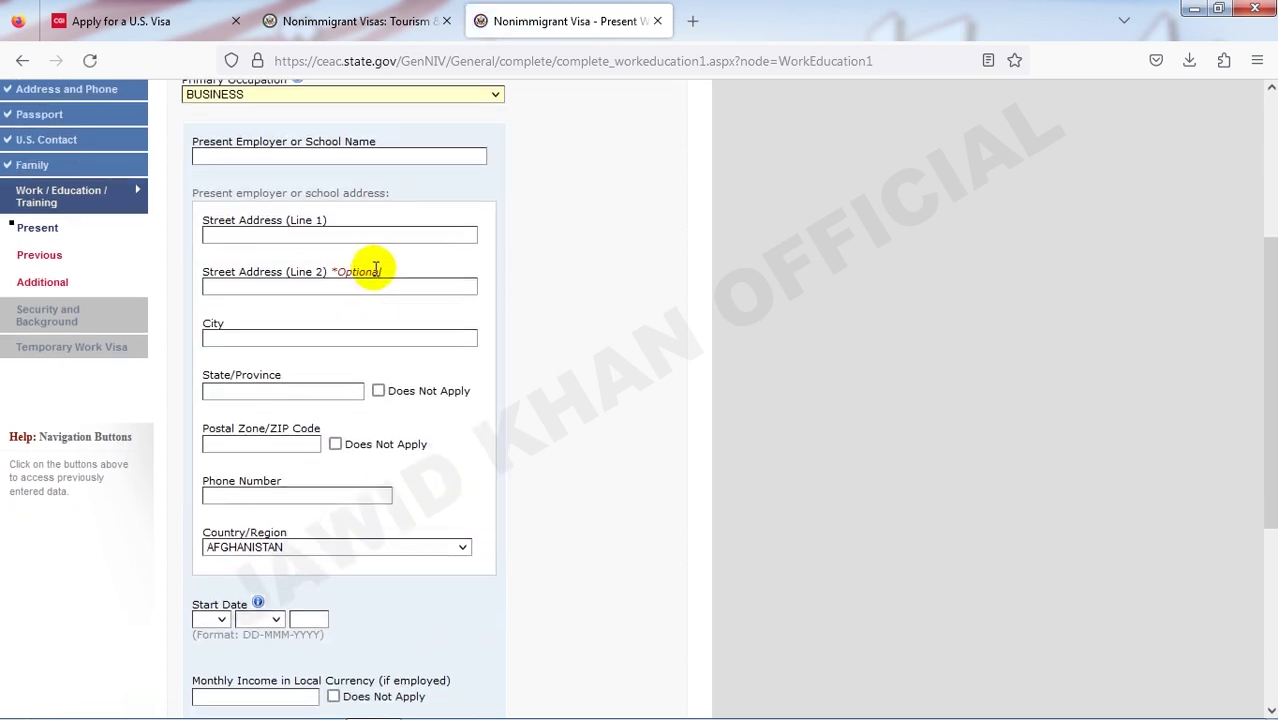
- Enter employer name SELP EMPLOYEE and fill both street address lines
left_click(340, 154)
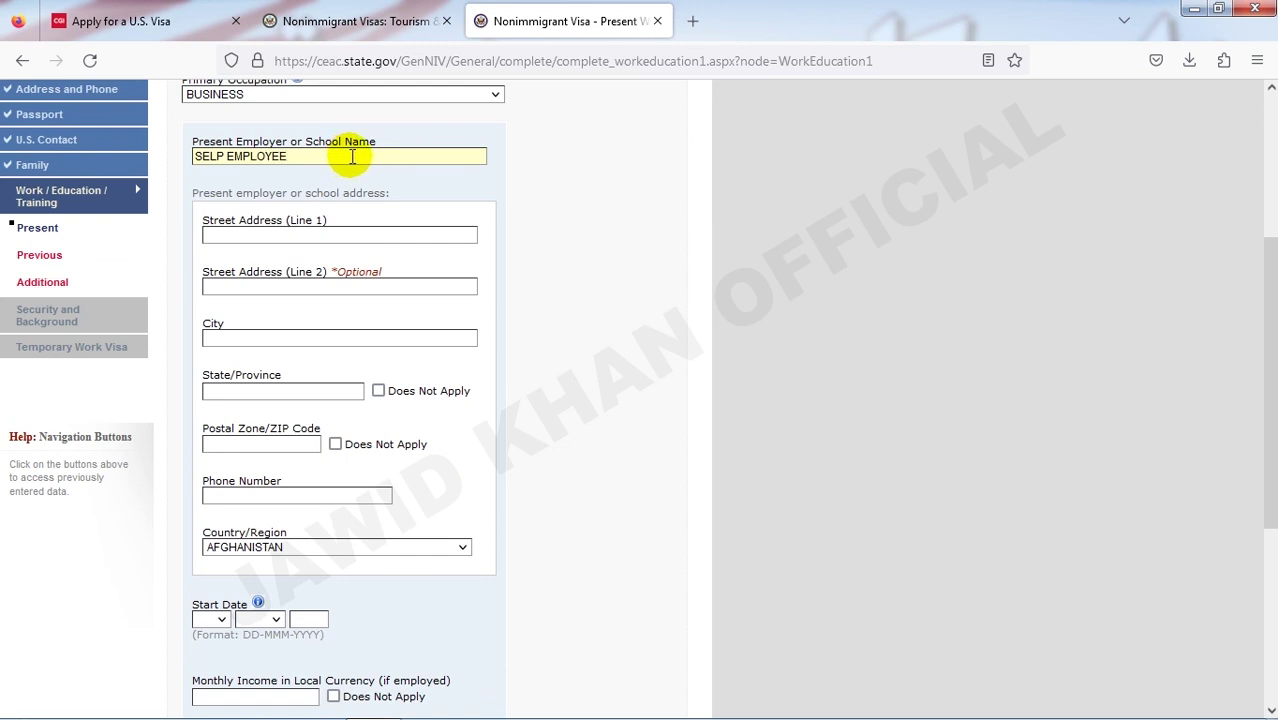
left_click(277, 236)
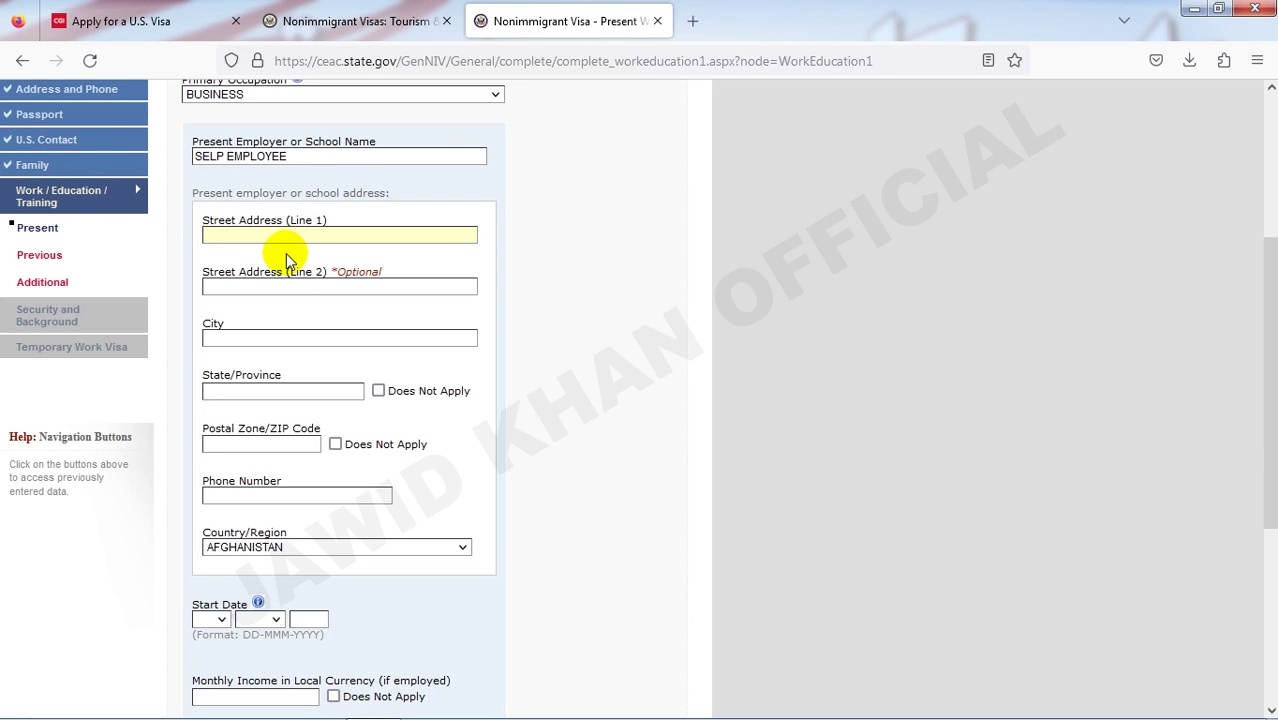
type("1")
left_click(257, 285)
type("1")
left_click_drag(331, 234, 210, 242)
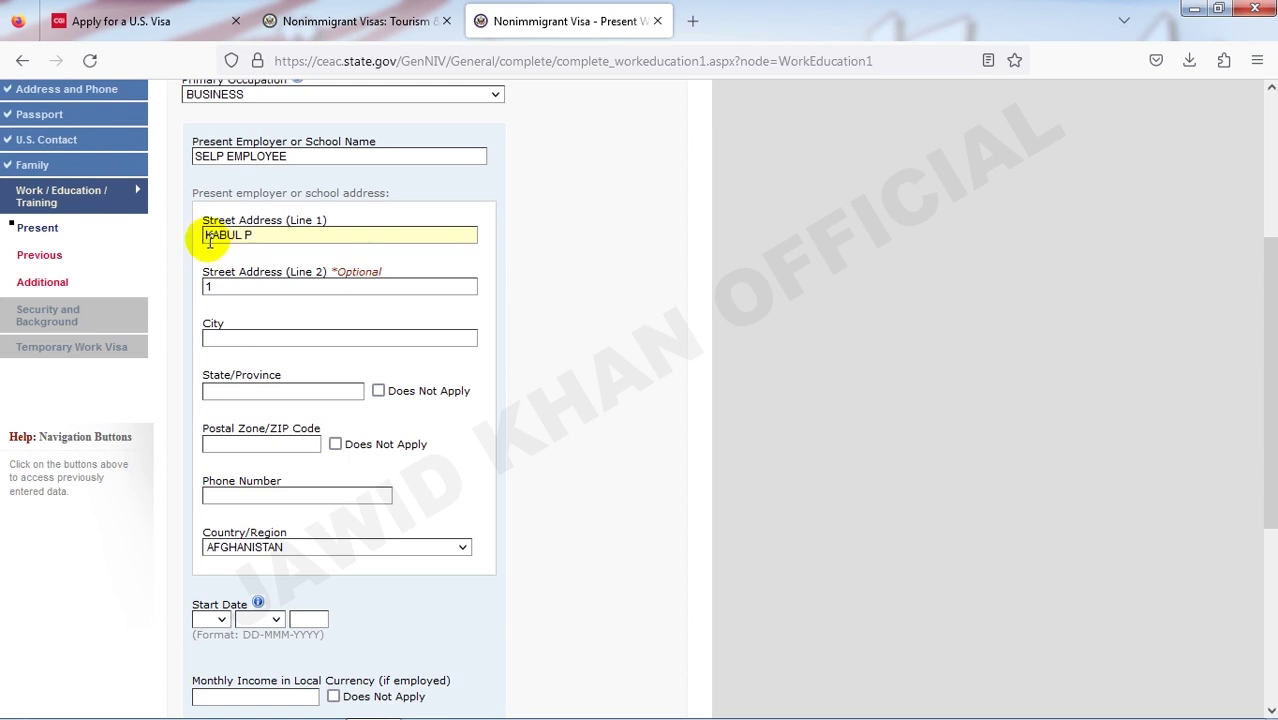
left_click_drag(213, 240, 206, 289)
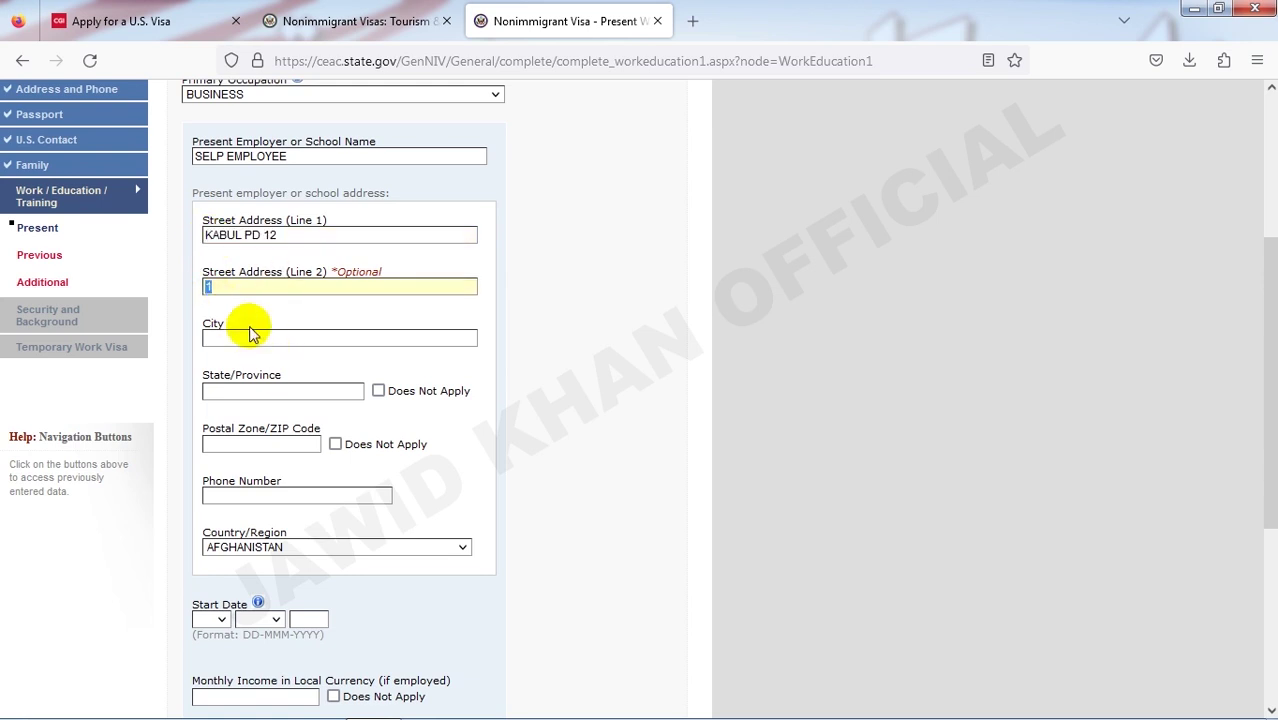
- Enter city KABUL, mark State/Province and Postal Code Does Not Apply, and add the employer's phone number
left_click(247, 334)
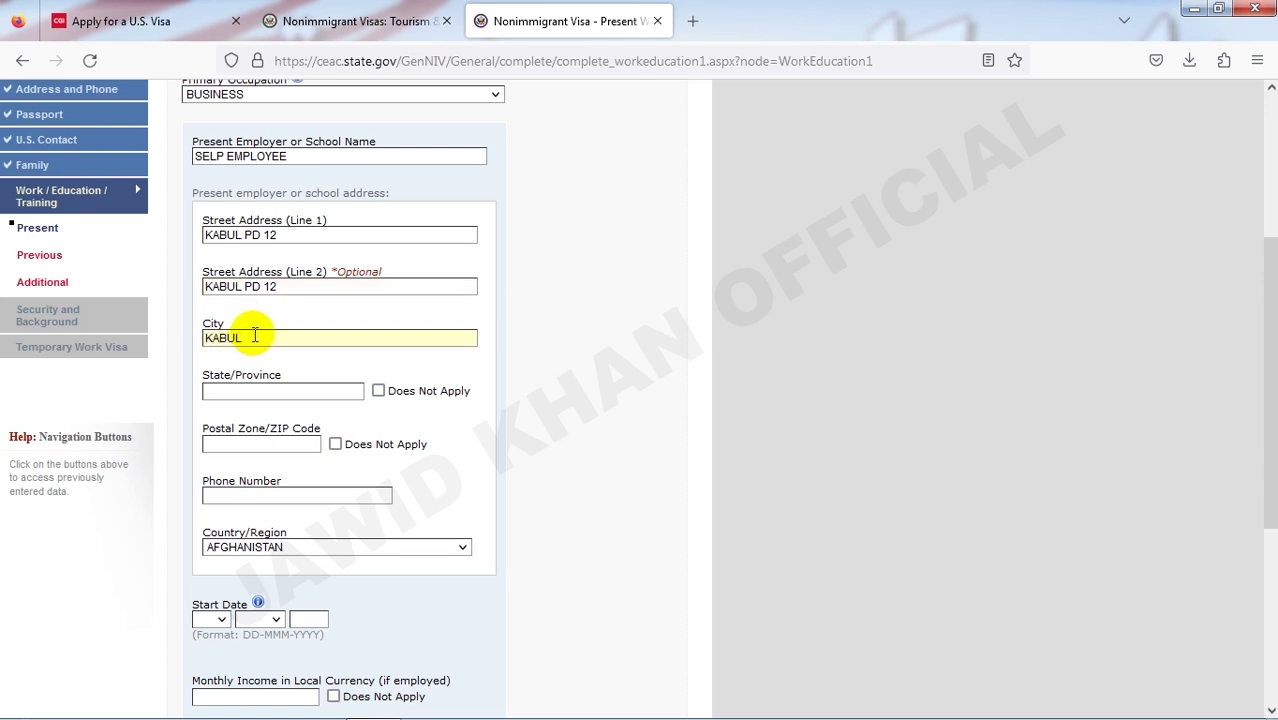
left_click(381, 389)
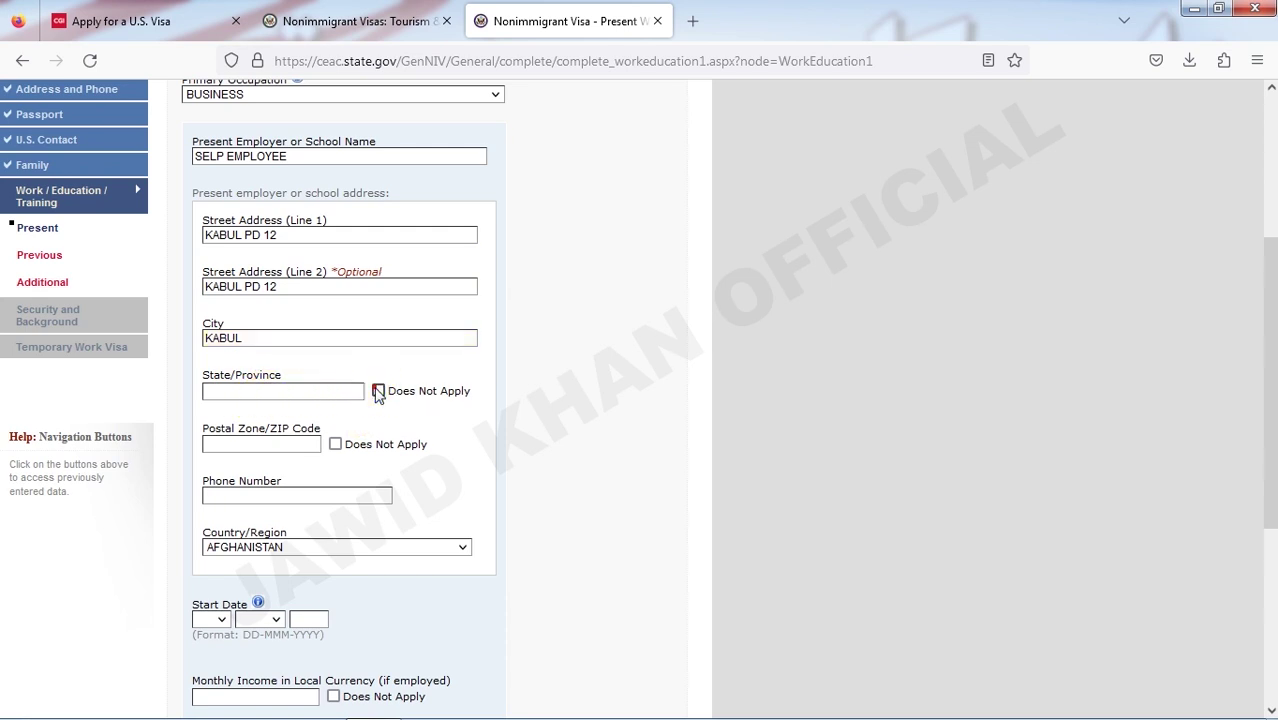
left_click(378, 390)
left_click(336, 445)
scroll(322, 428, "down", 2)
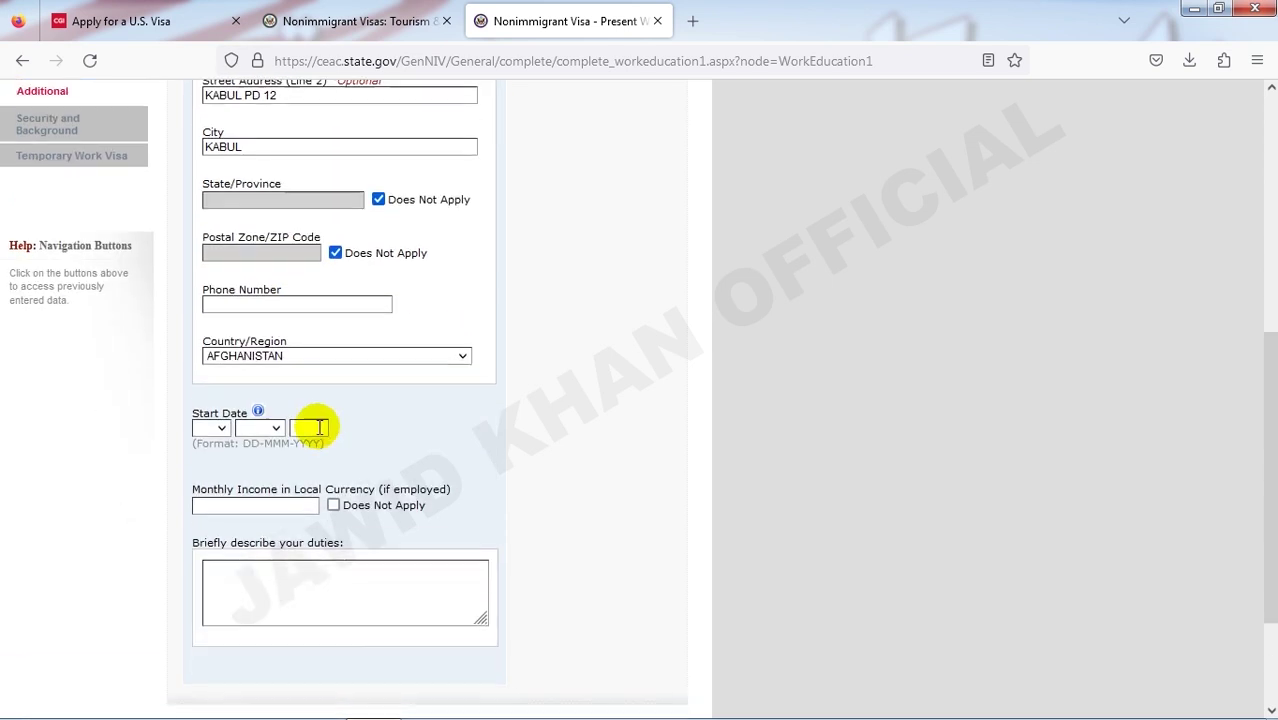
left_click(247, 306)
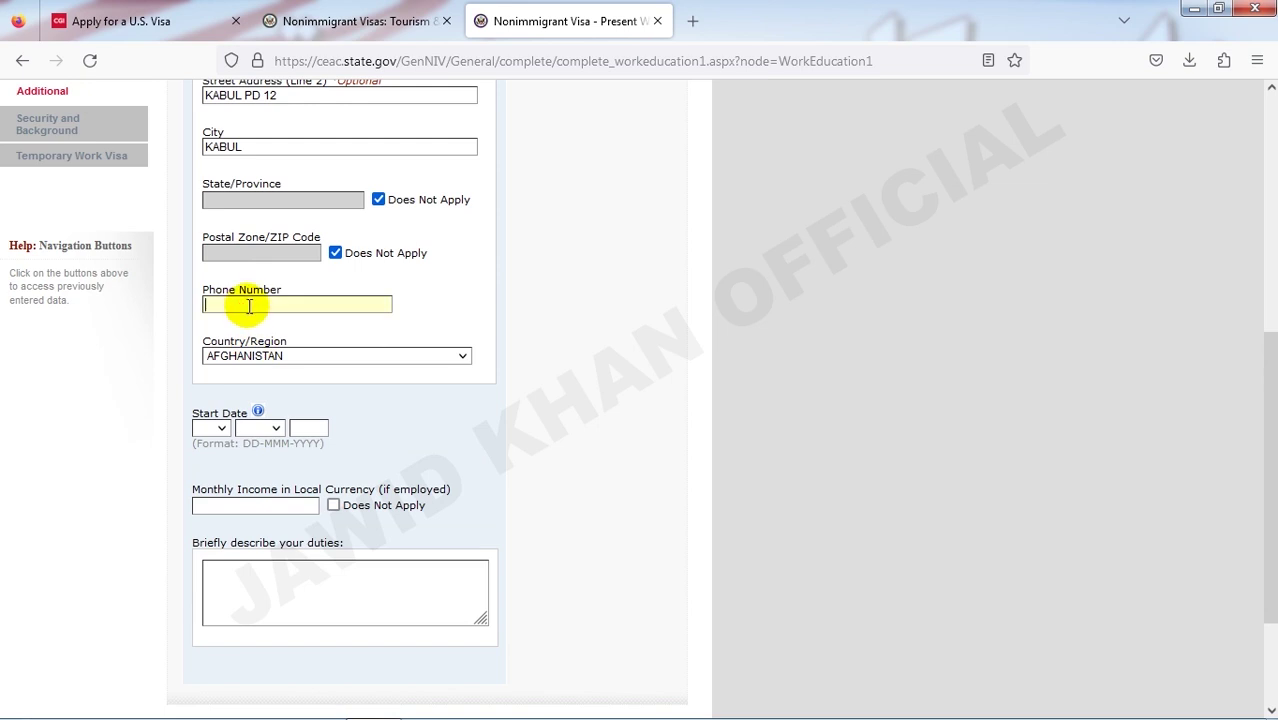
type("+93")
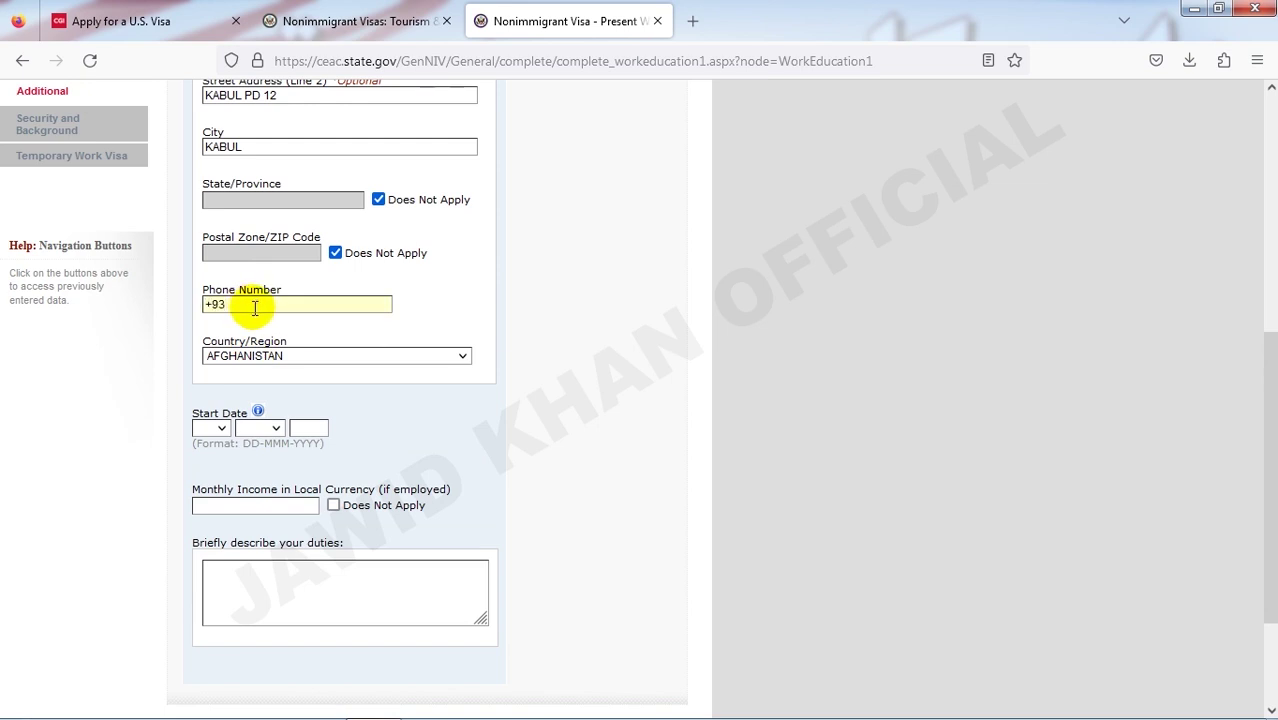
type("5454556")
left_click(365, 372)
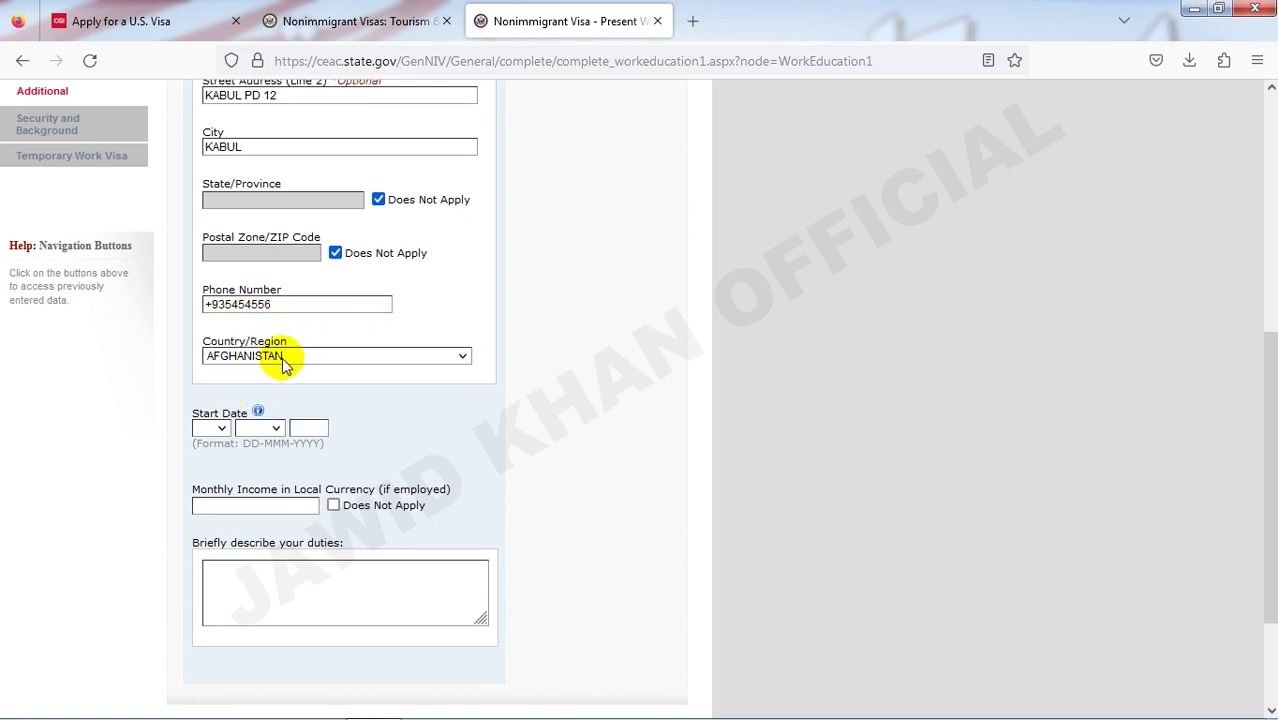
scroll(262, 400, "down", 2)
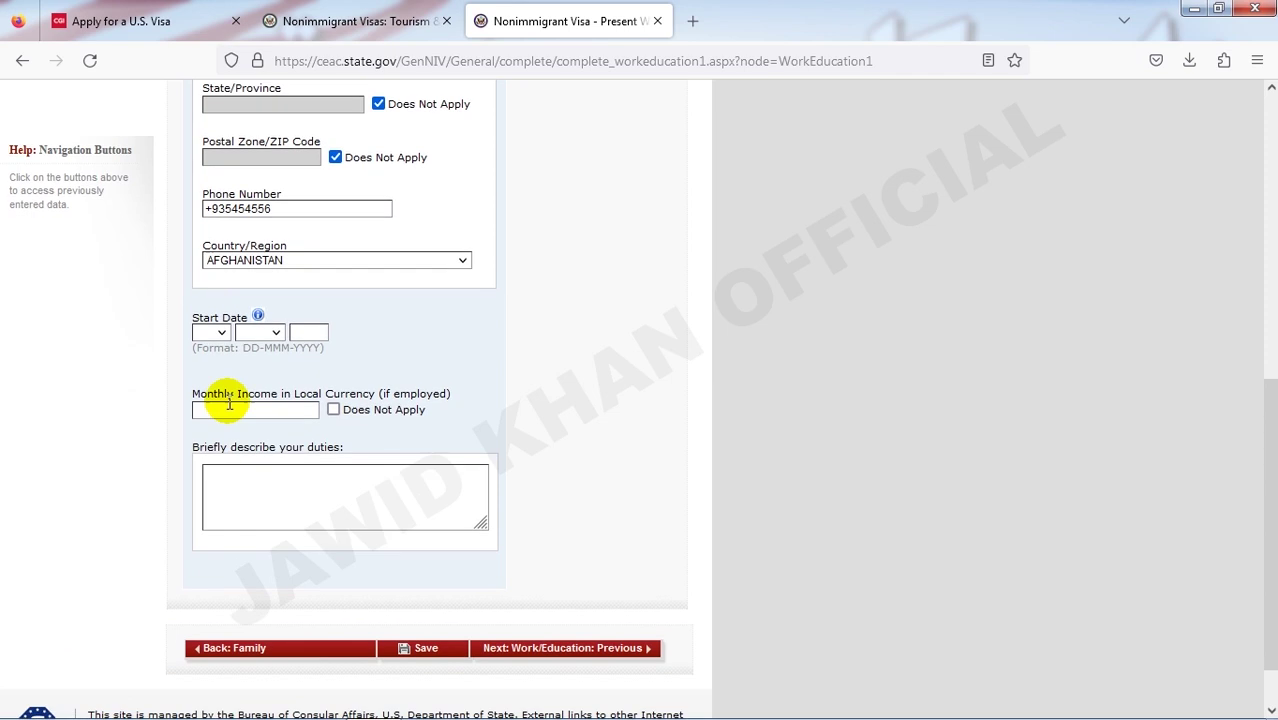
- Set the present job start date to 01 JAN 2018
left_click(222, 334)
left_click(211, 370)
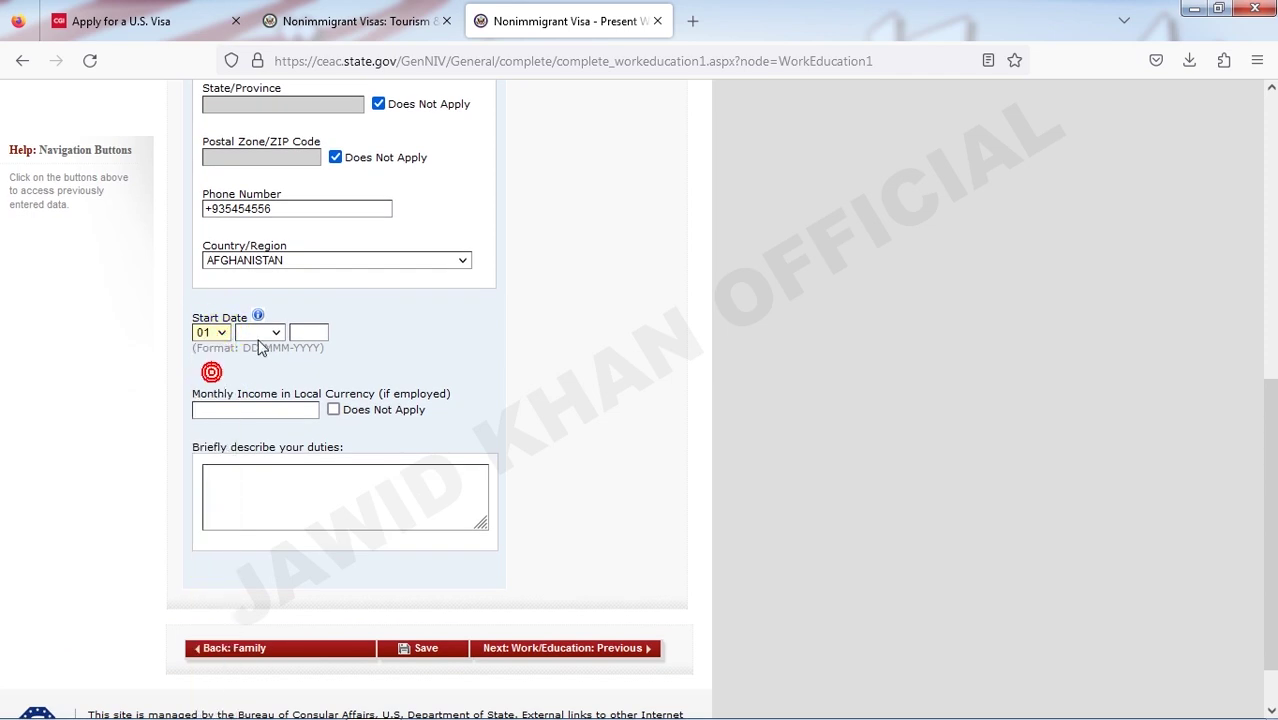
left_click(259, 333)
left_click(258, 362)
left_click(308, 338)
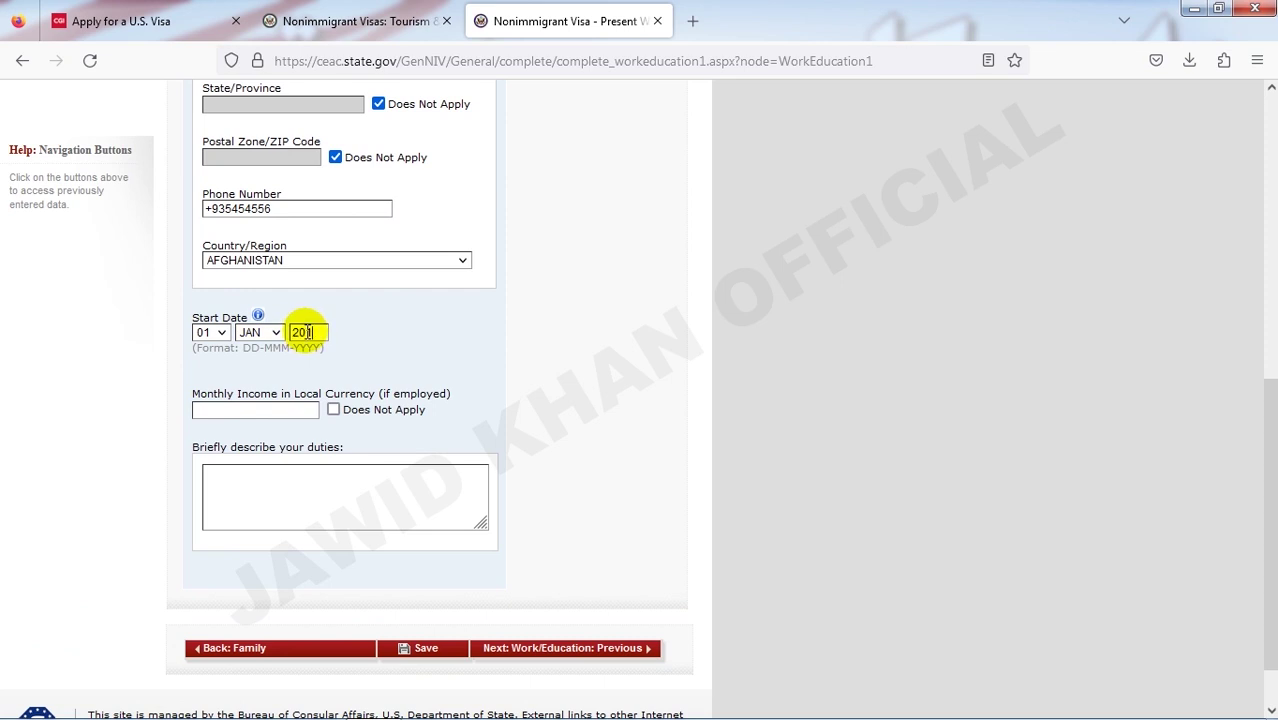
- Enter monthly income 100000 and duties COMPUTER WORK, then continue to Previous Work/Education
scroll(310, 335, "down", 2)
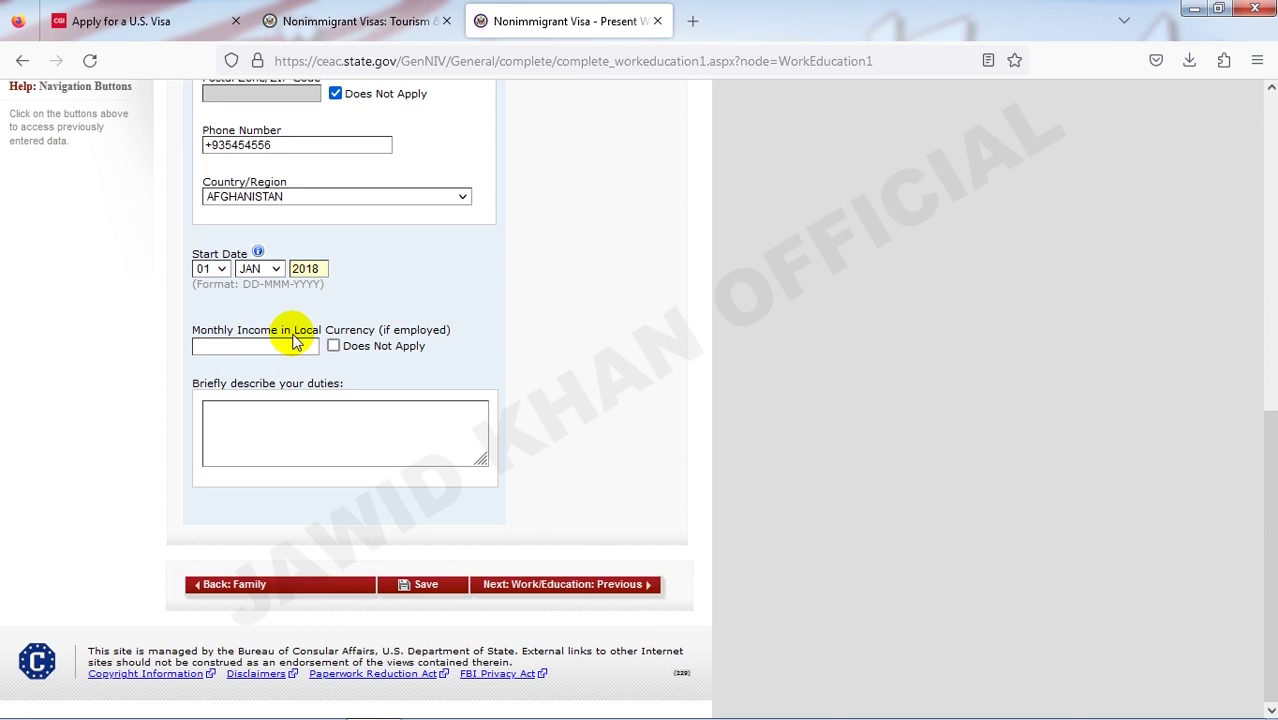
left_click(284, 346)
left_click(284, 346)
type("100000")
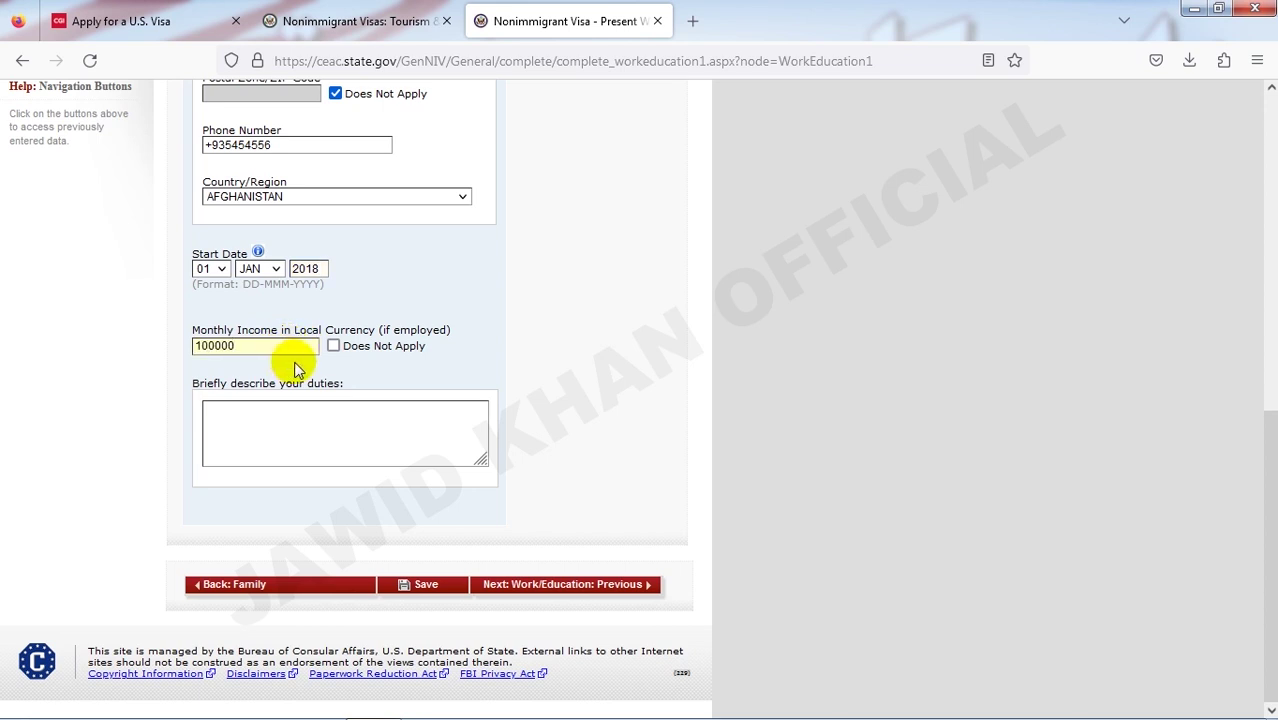
left_click(346, 410)
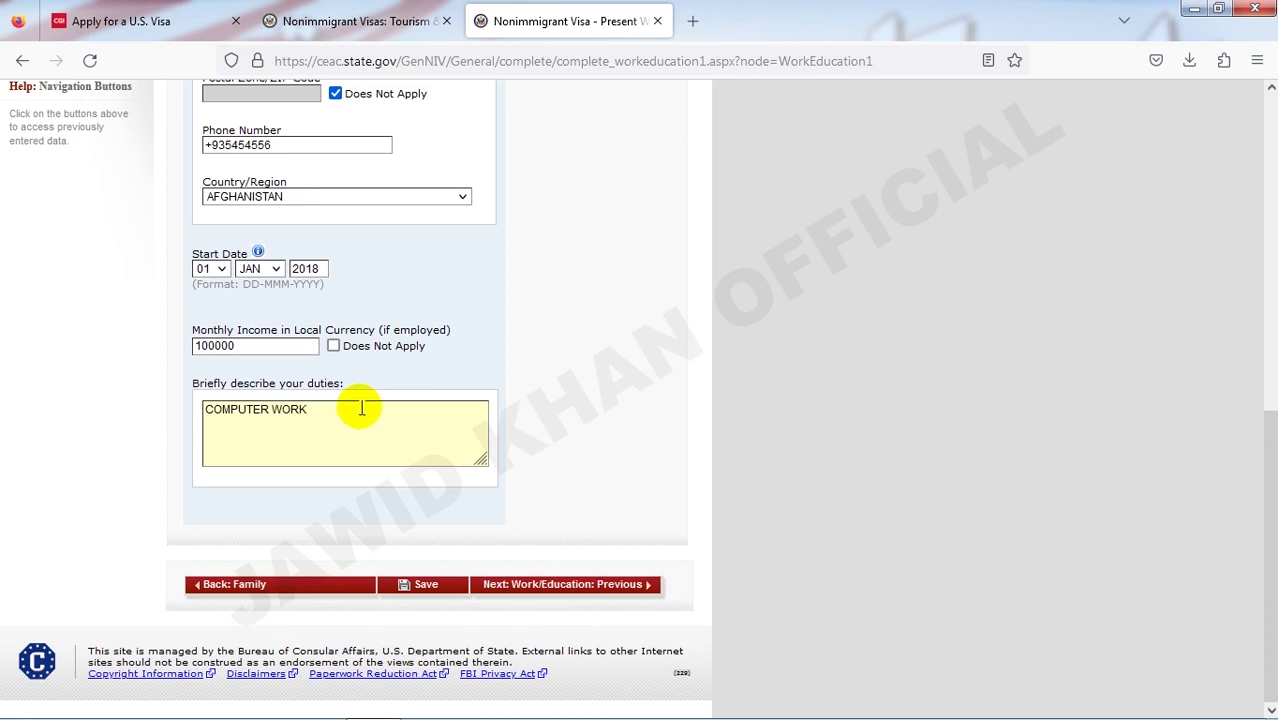
left_click_drag(362, 410, 200, 402)
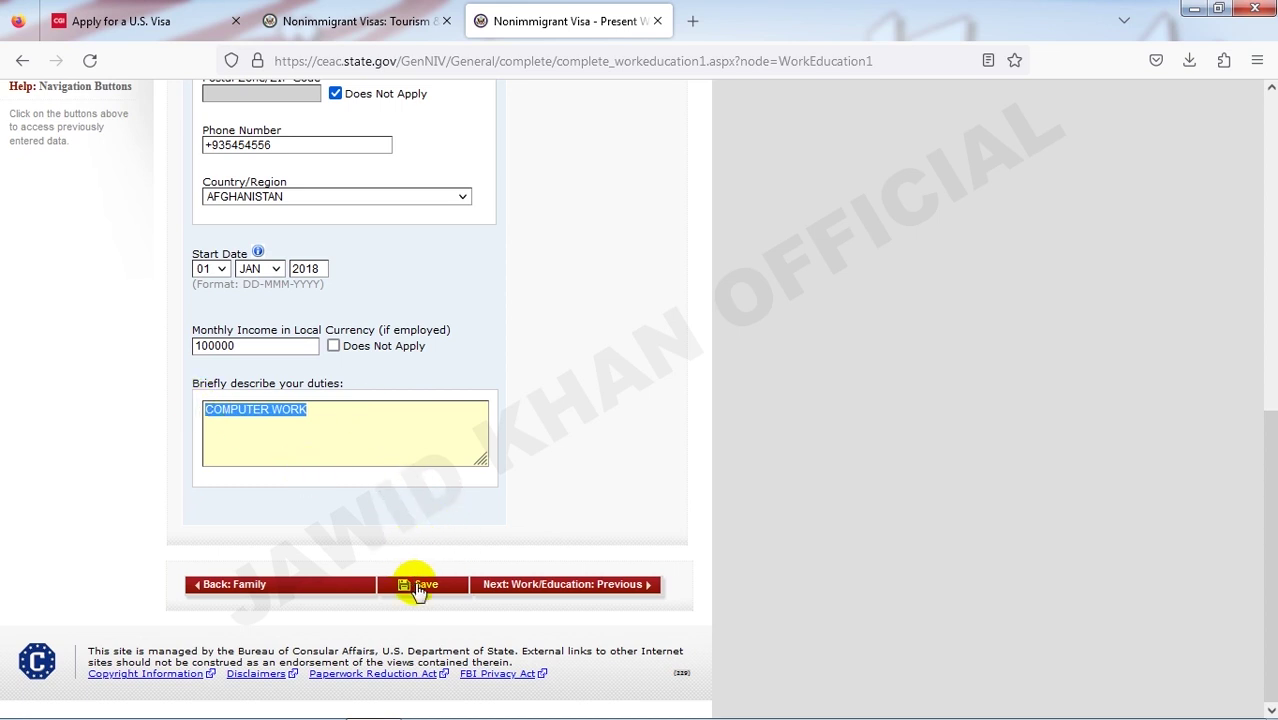
left_click(530, 588)
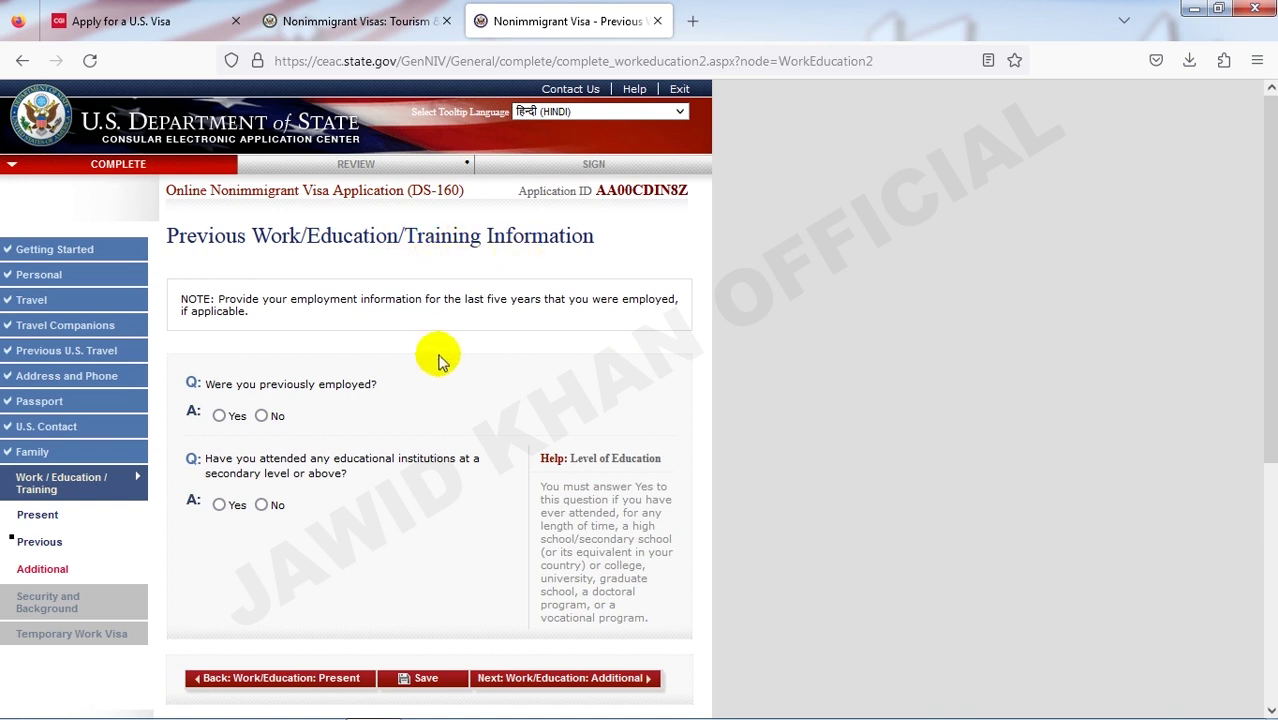
- Select No for previously employed and for attended secondary education, then go to Additional
scroll(436, 360, "down", 2)
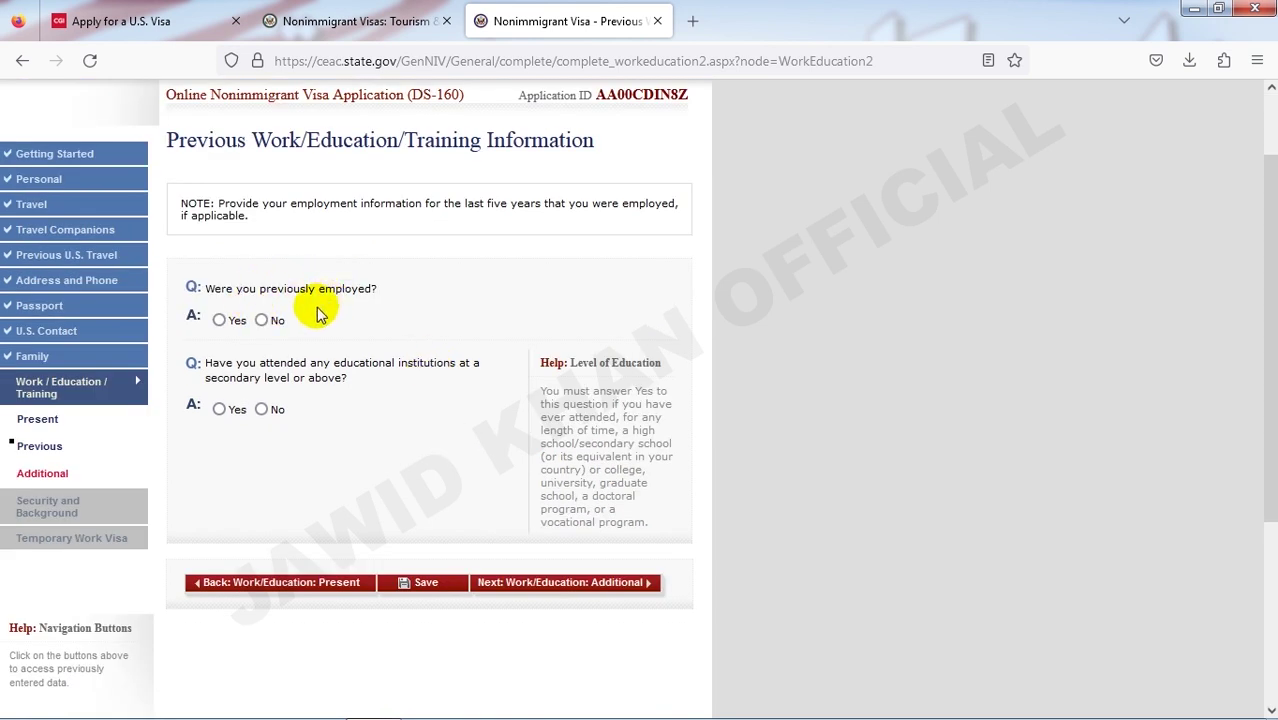
scroll(371, 300, "up", 2)
scroll(380, 330, "down", 2)
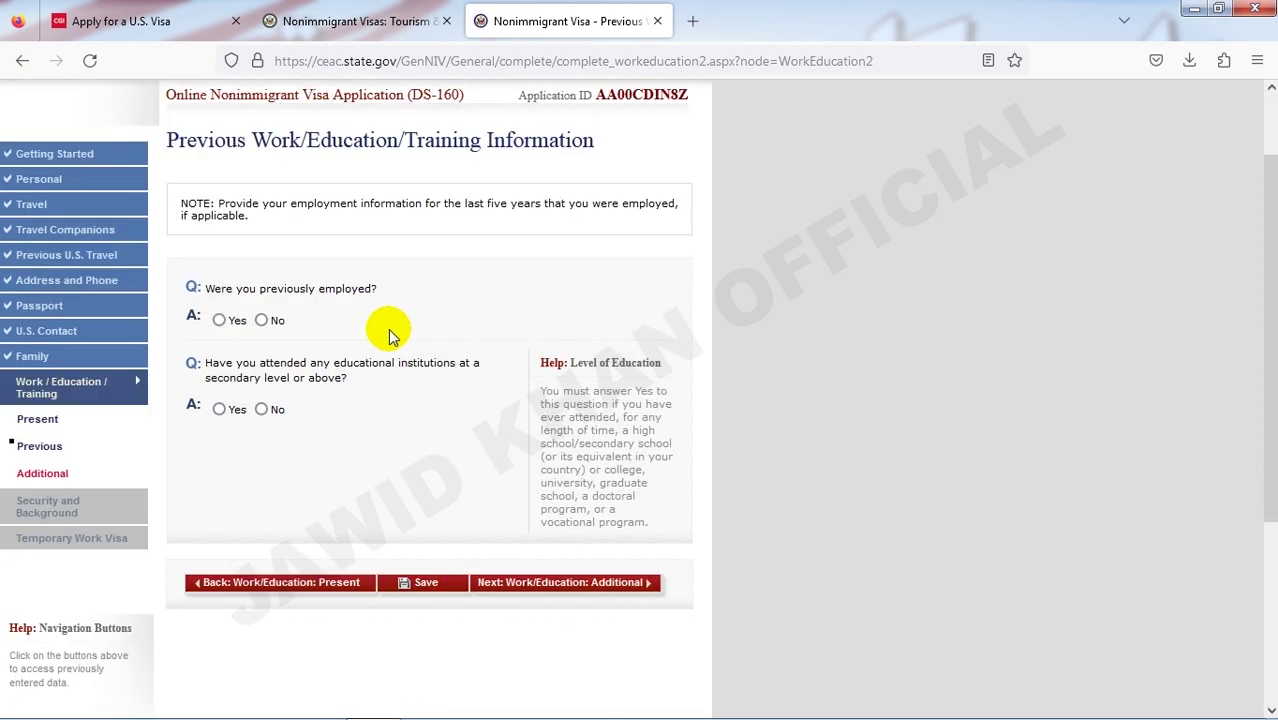
left_click(261, 321)
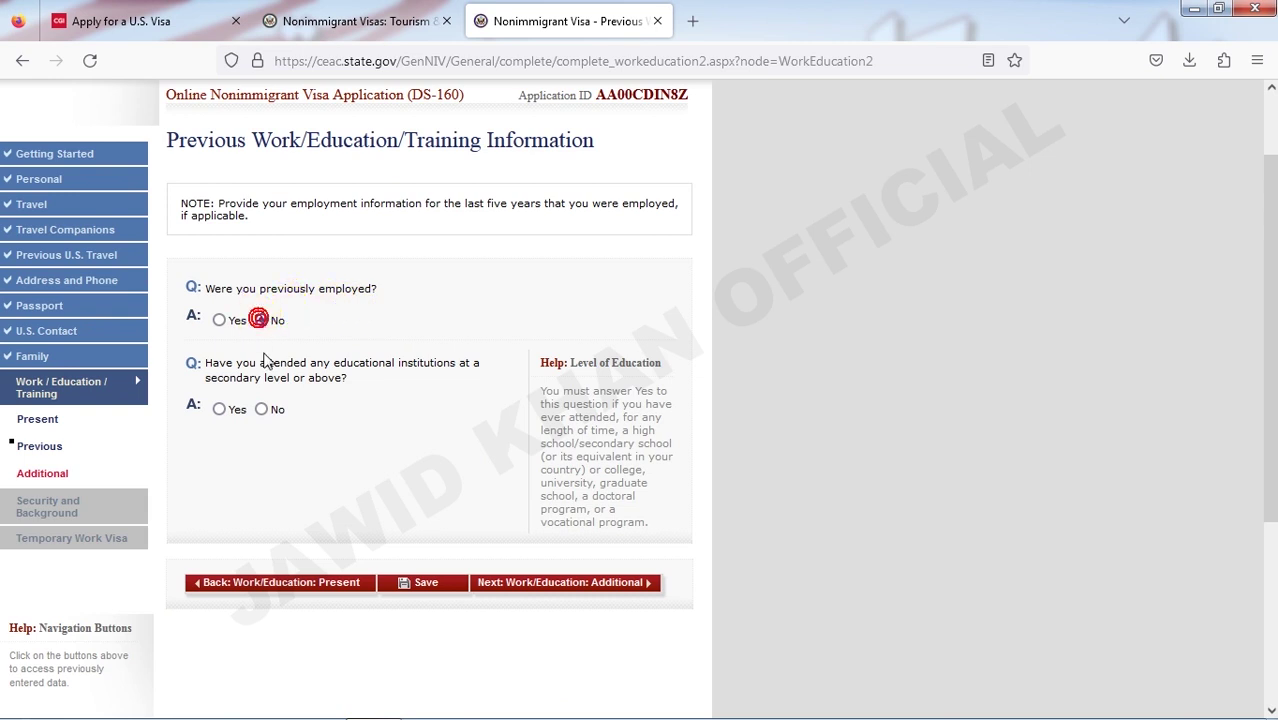
left_click(261, 409)
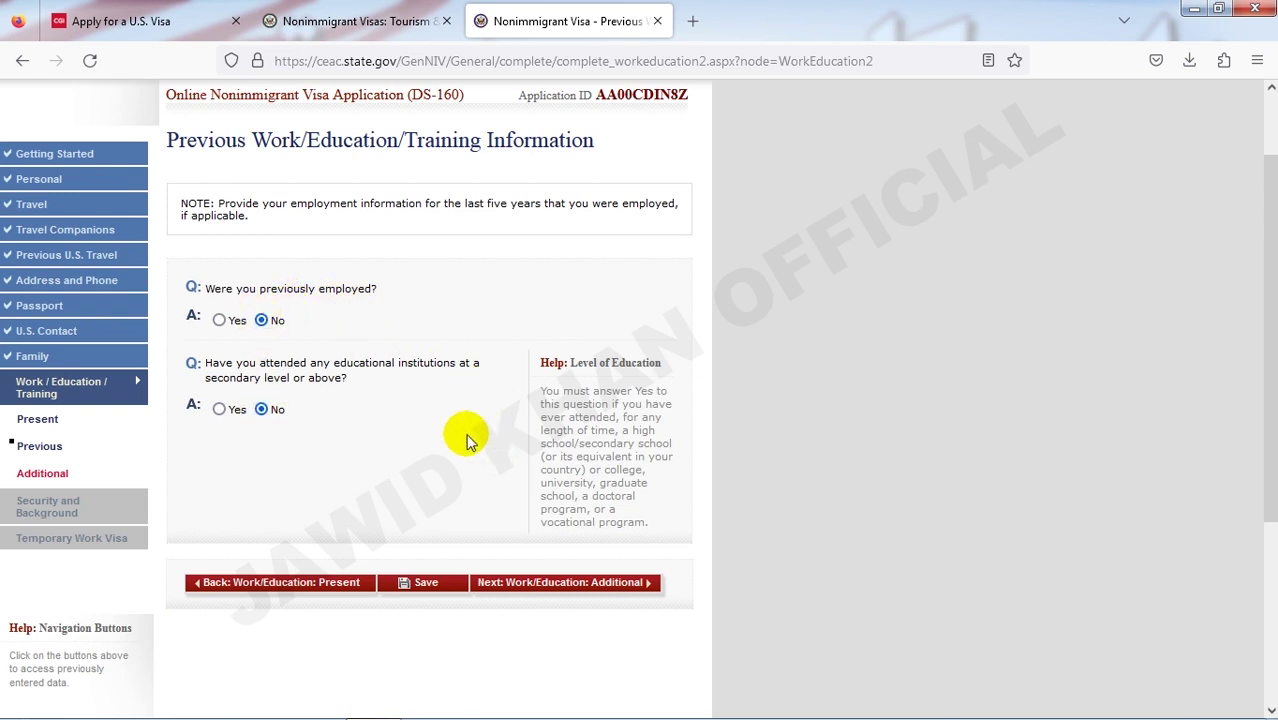
scroll(280, 326, "up", 2)
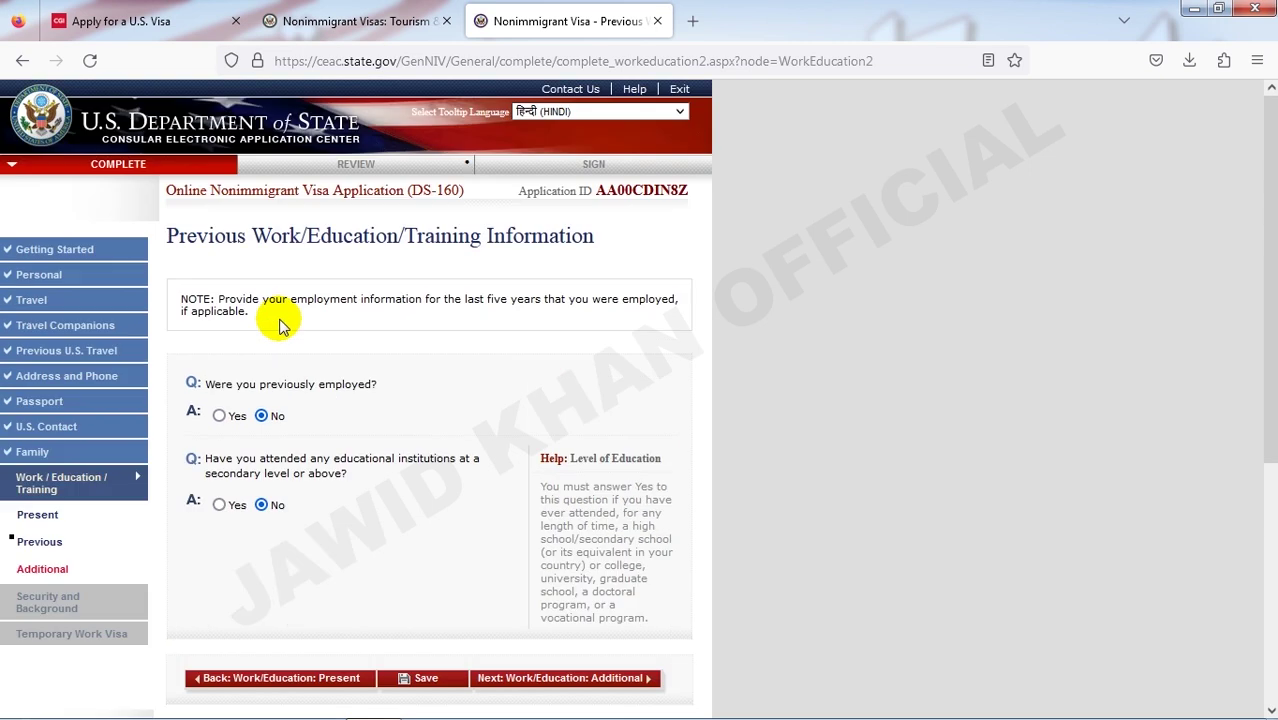
scroll(400, 550, "down", 3)
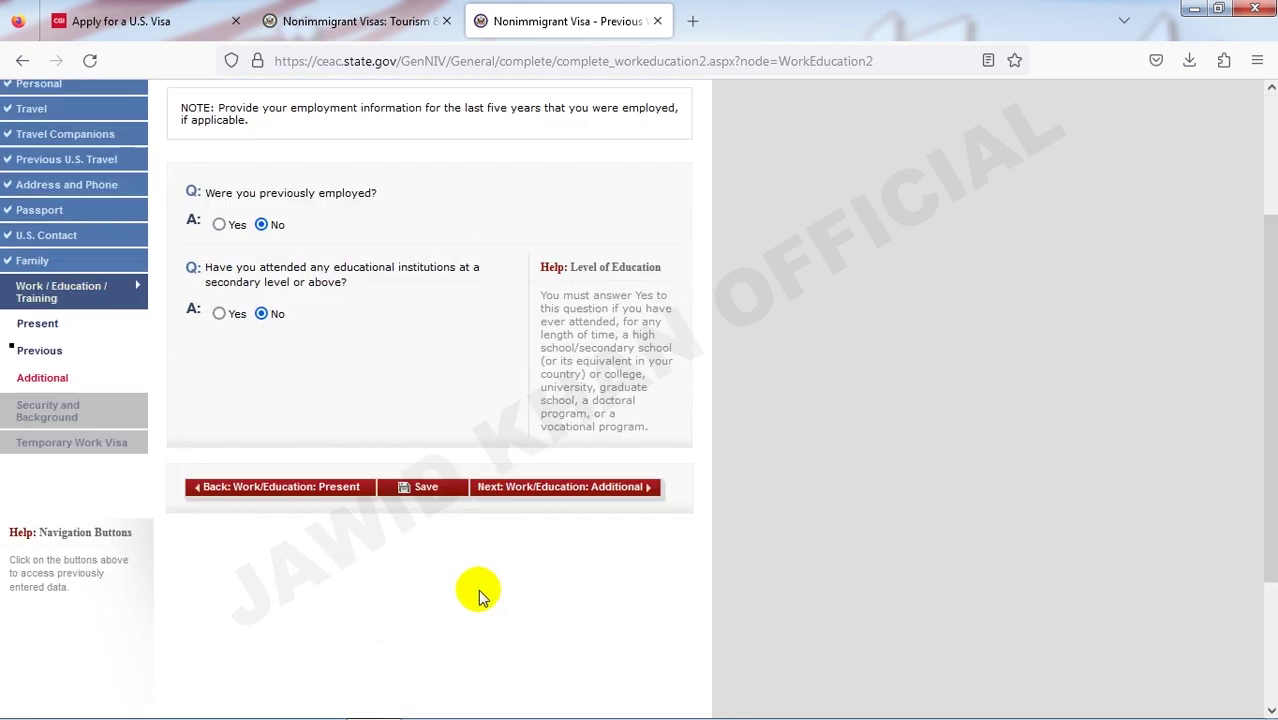
left_click(549, 493)
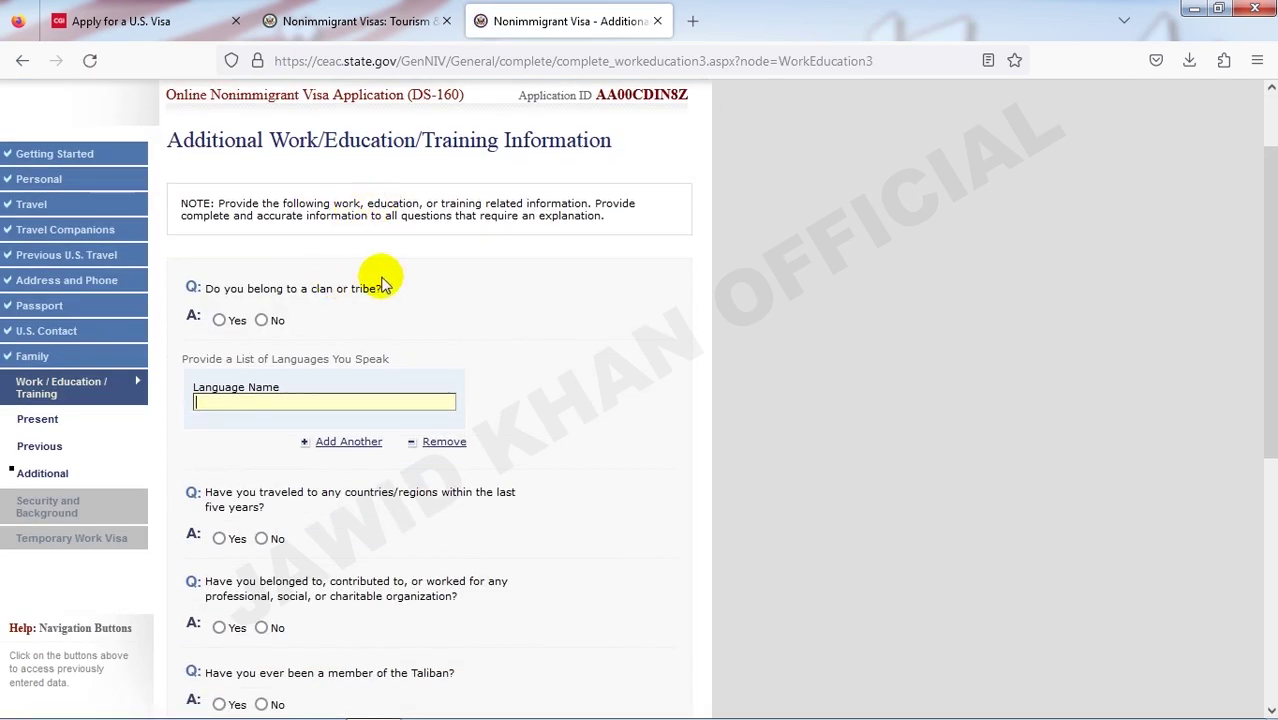
- Answer Yes to the clan or tribe question and begin the spoken-language entry
scroll(375, 343, "down", 1)
scroll(378, 340, "up", 2)
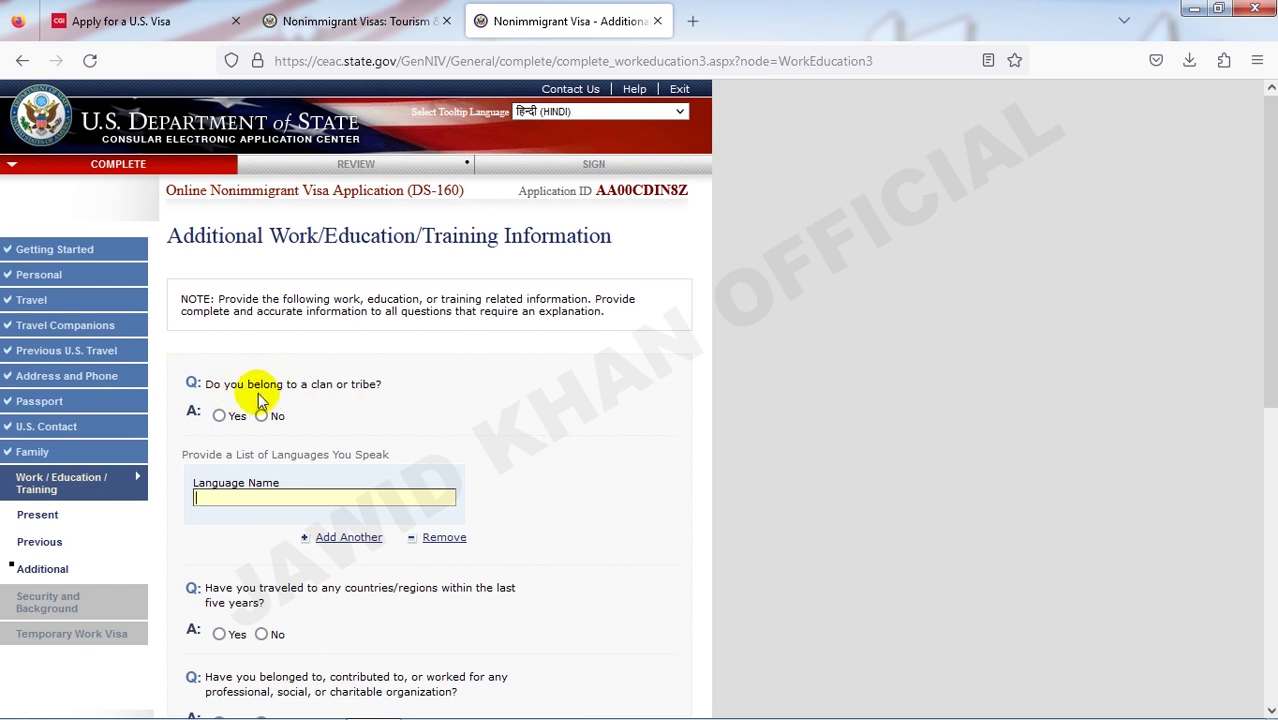
left_click(262, 415)
left_click(220, 416)
left_click(247, 494)
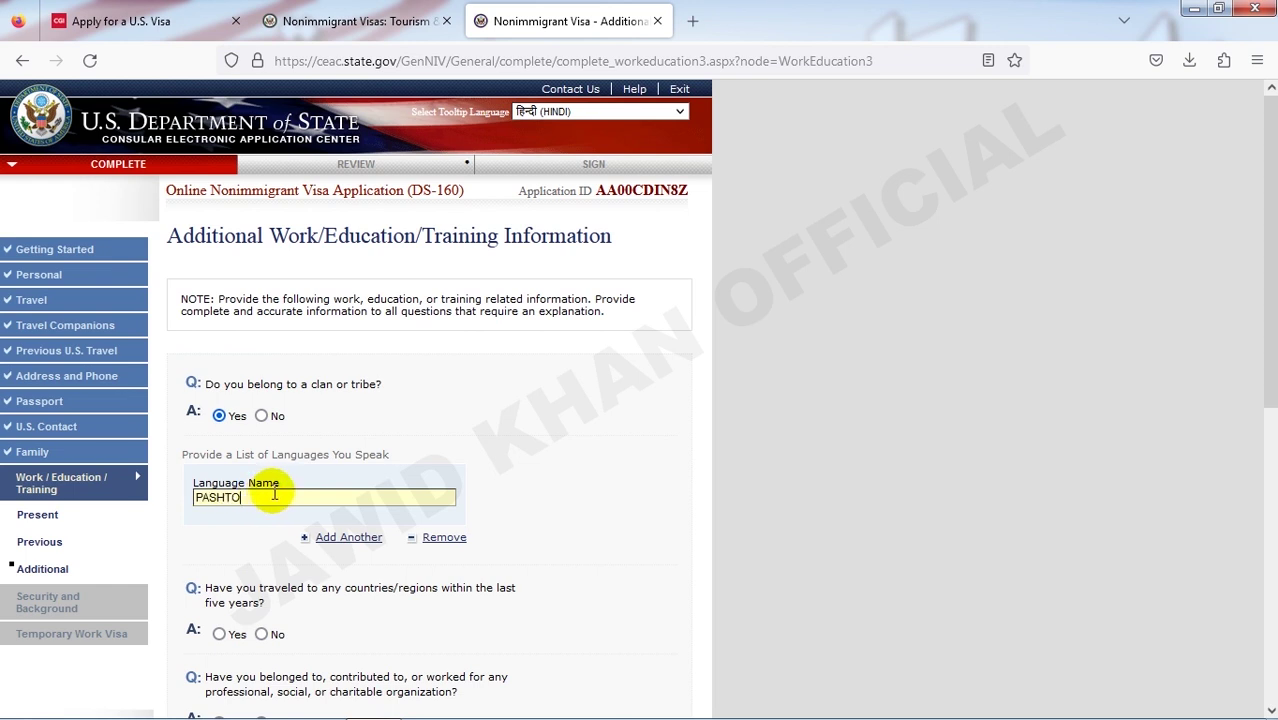
- Answer Yes to travel in the last five years and list TUNISIA as visited
scroll(258, 505, "down", 2)
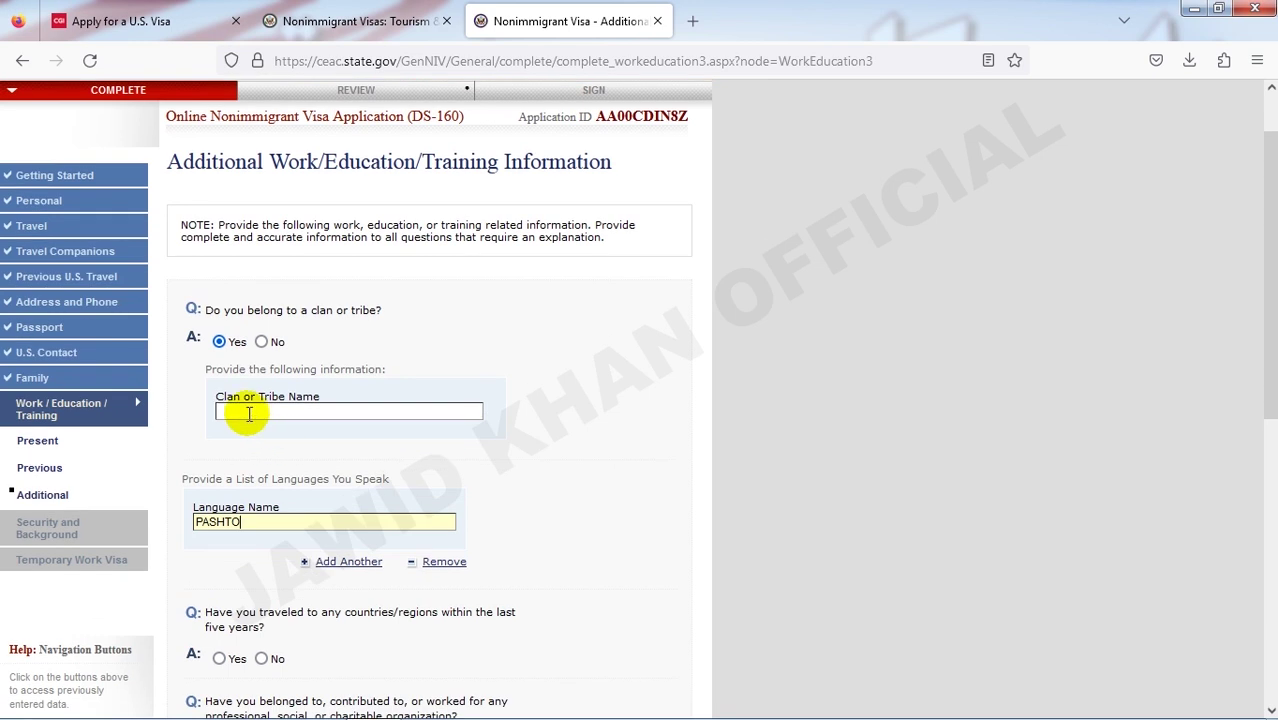
scroll(255, 440, "down", 4)
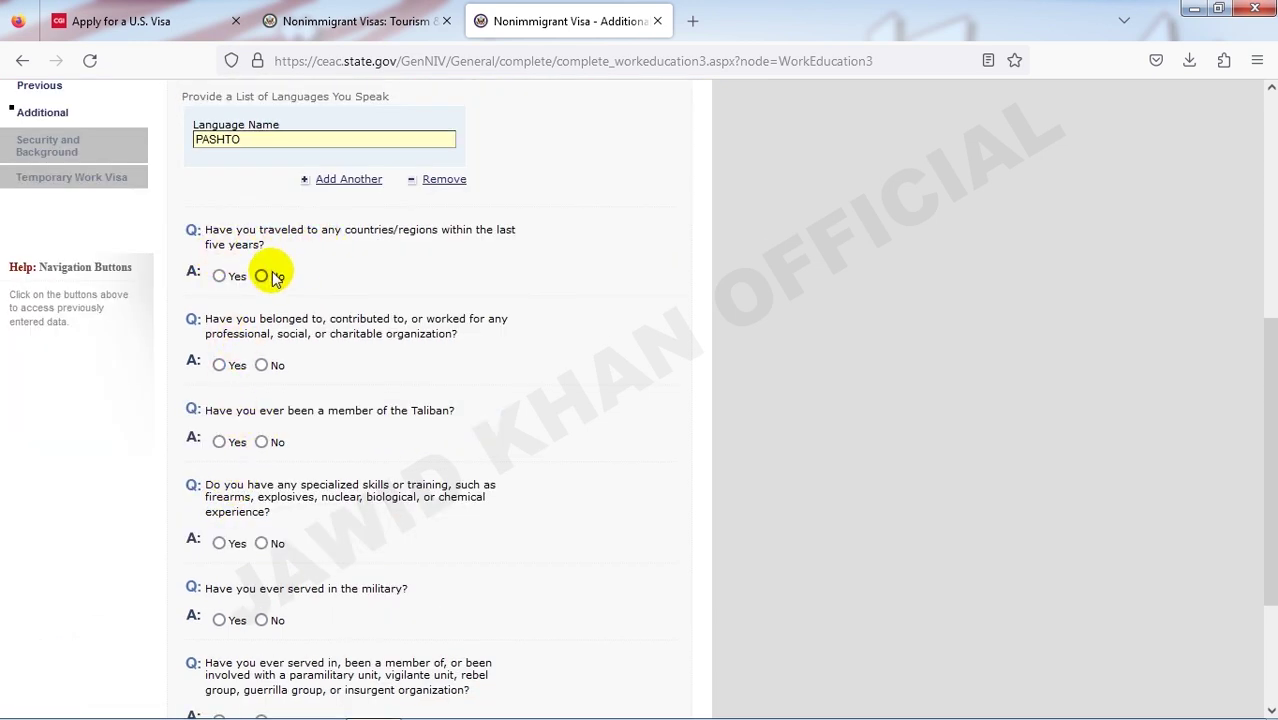
left_click(216, 277)
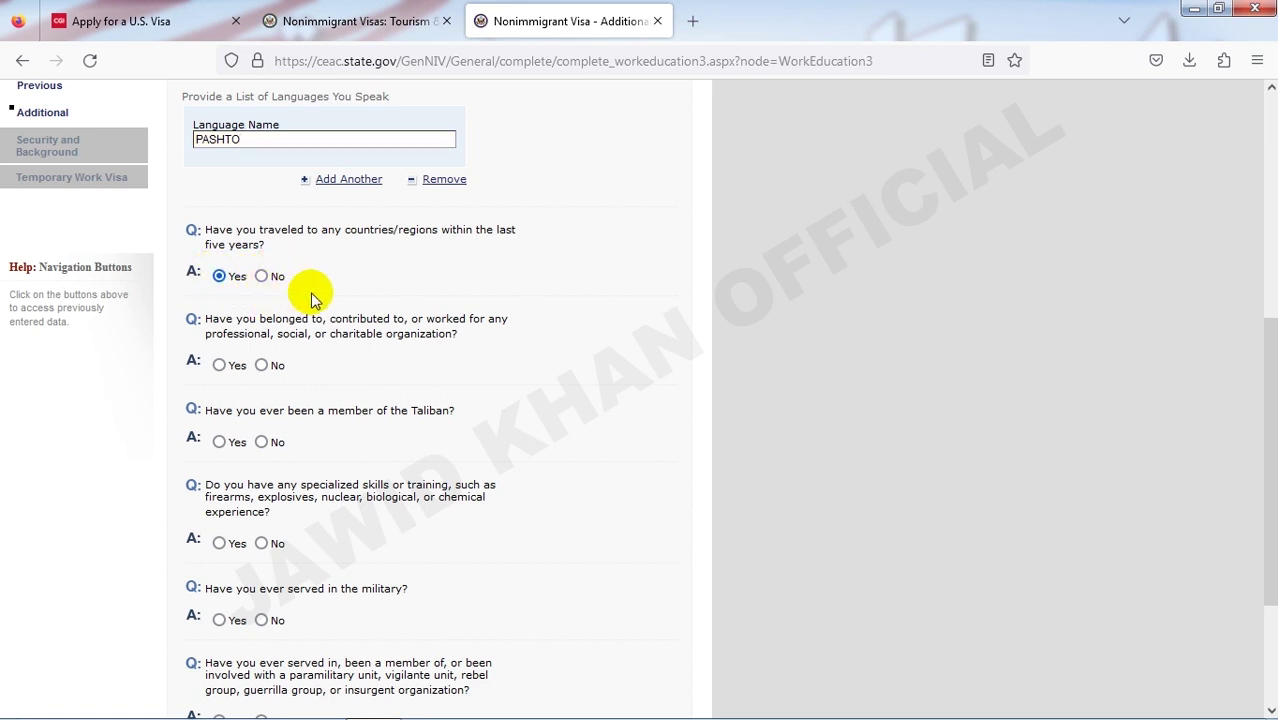
scroll(314, 445, "down", 4)
scroll(262, 343, "down", 3)
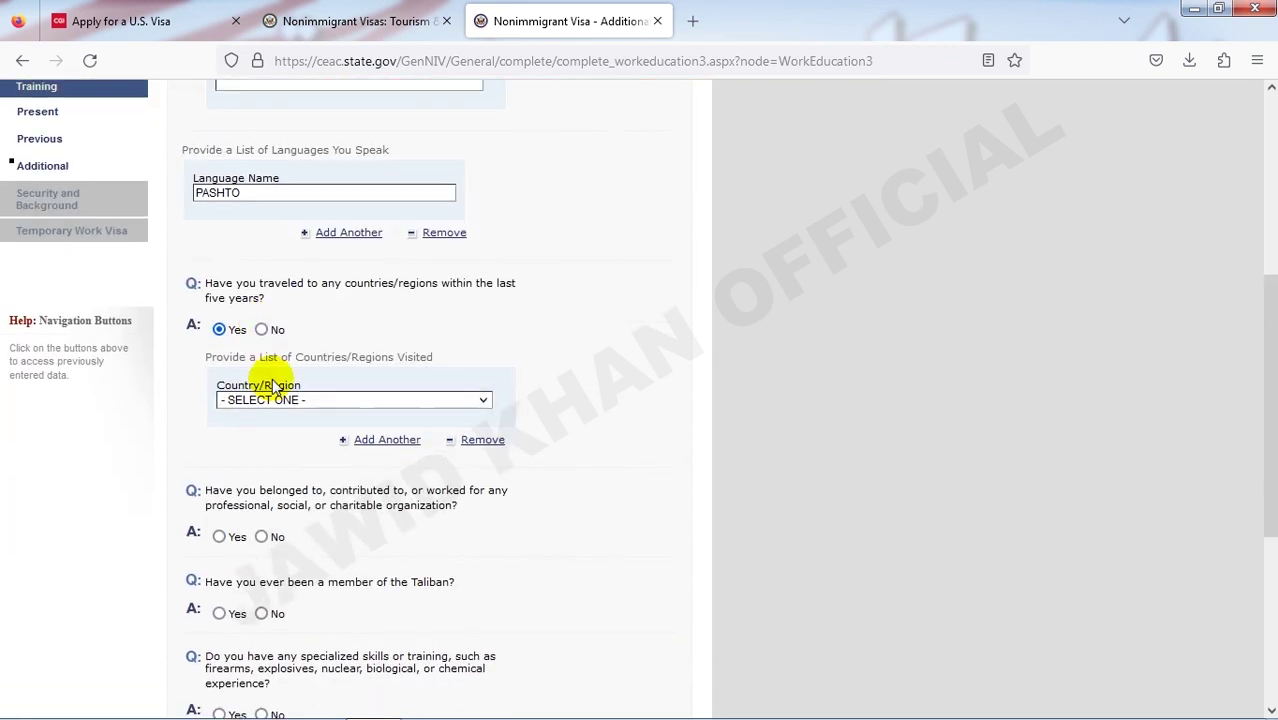
left_click(284, 401)
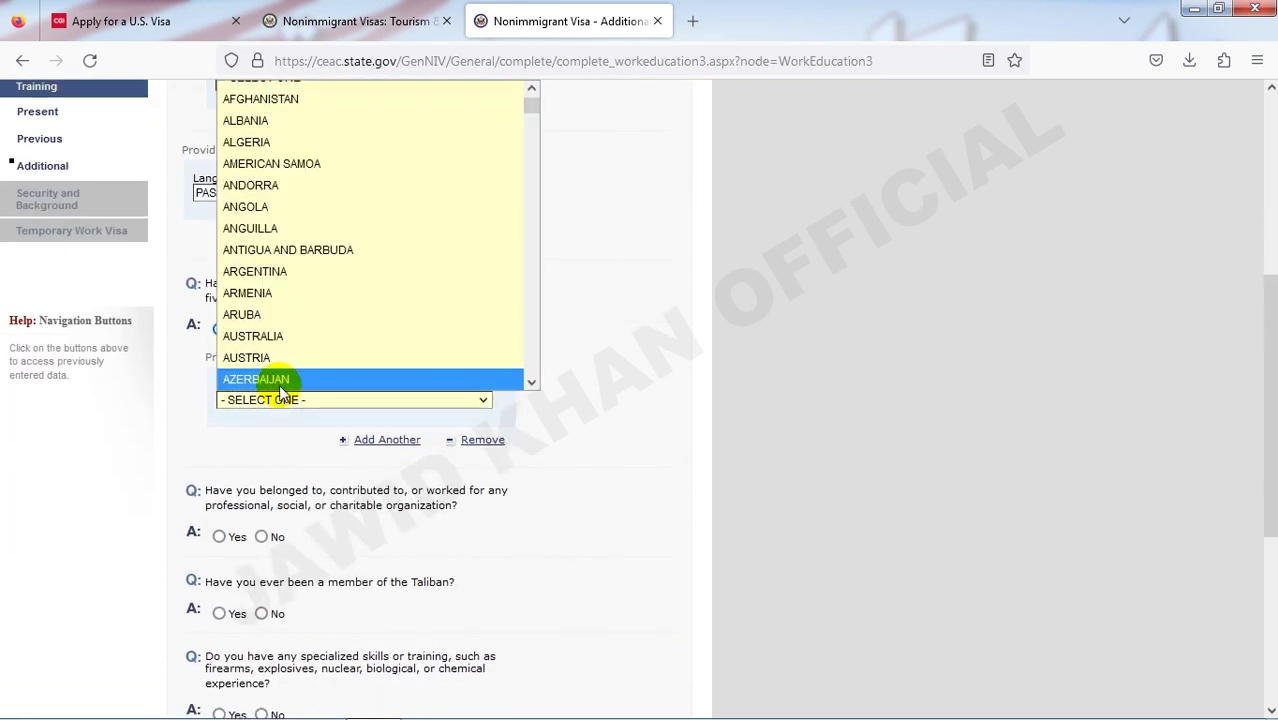
type("tu")
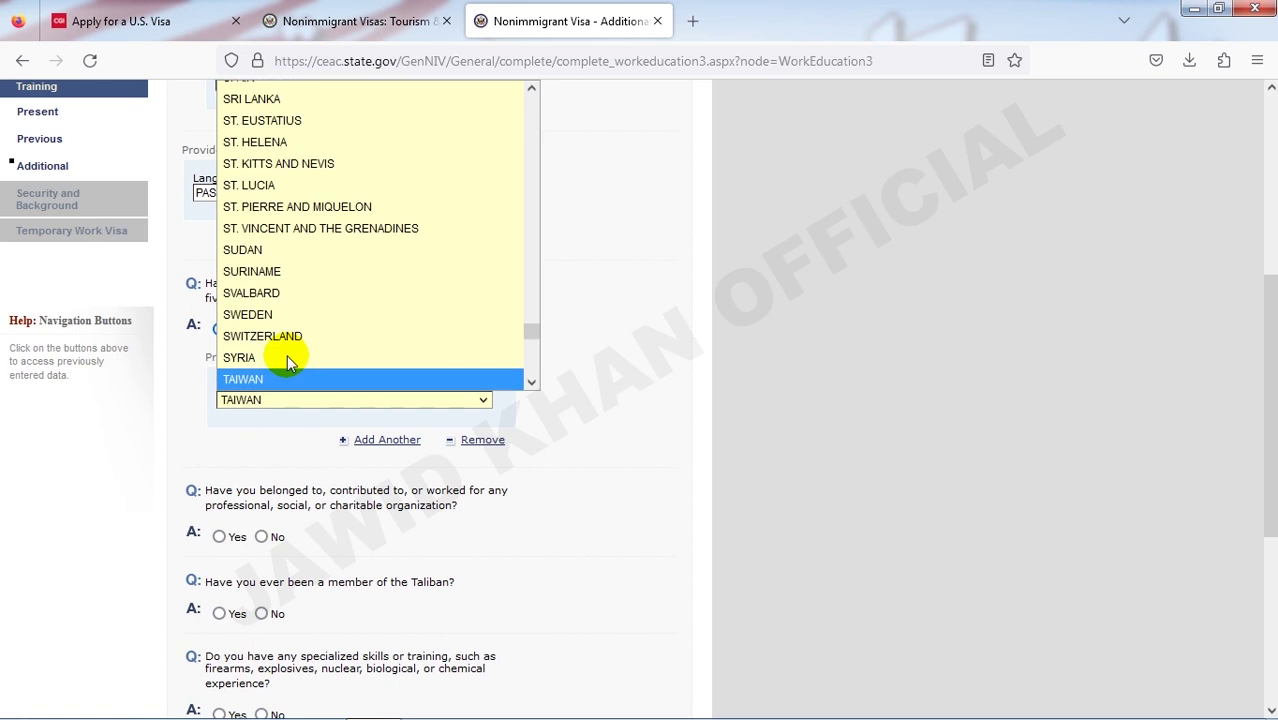
type("r")
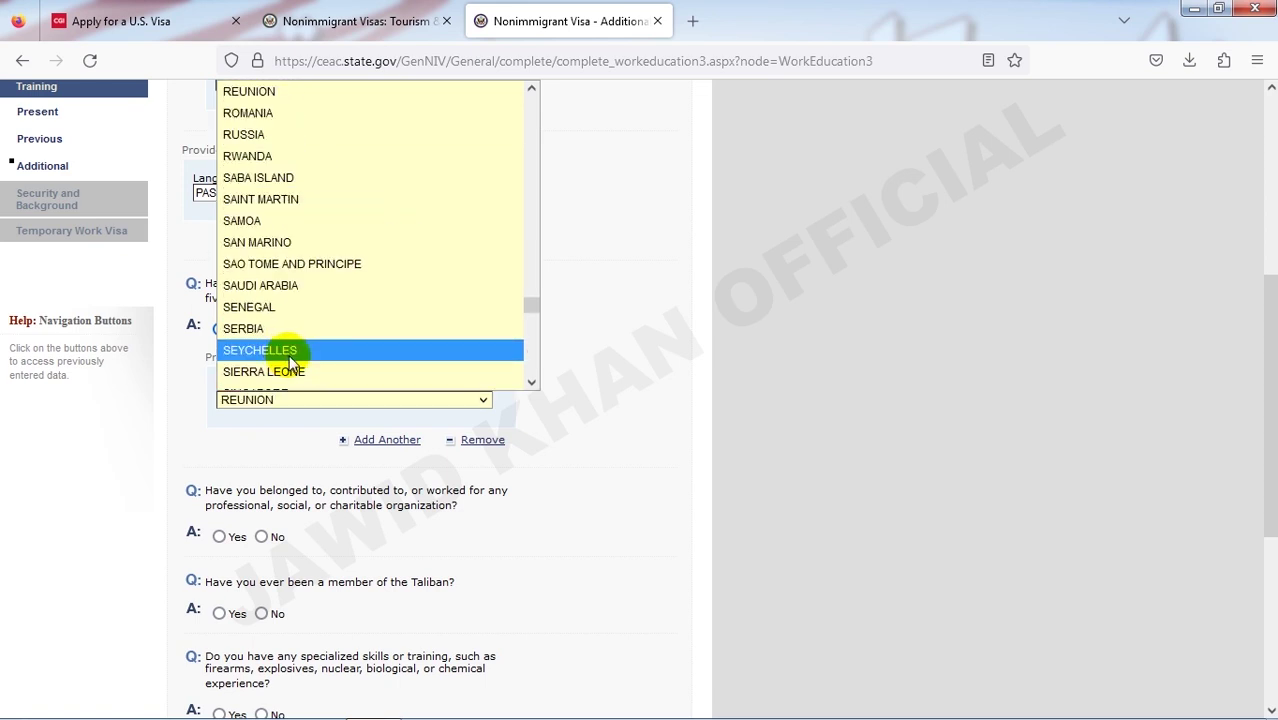
type("t")
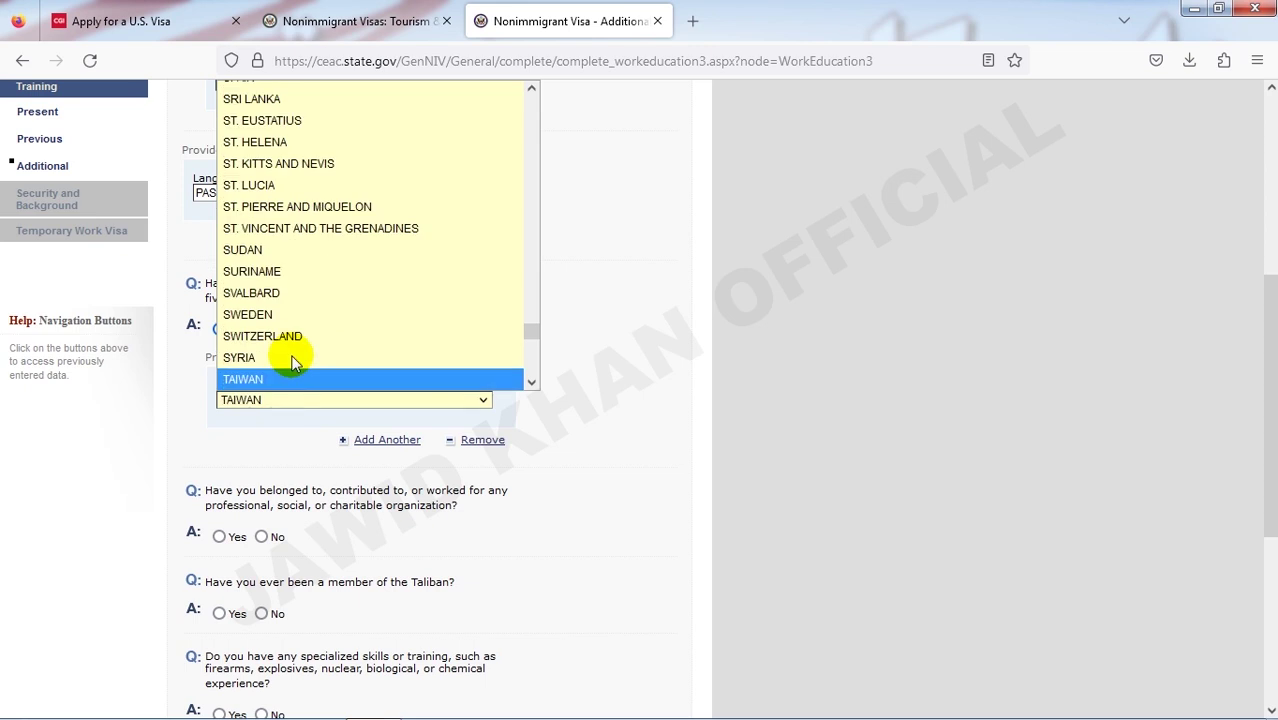
type("tu")
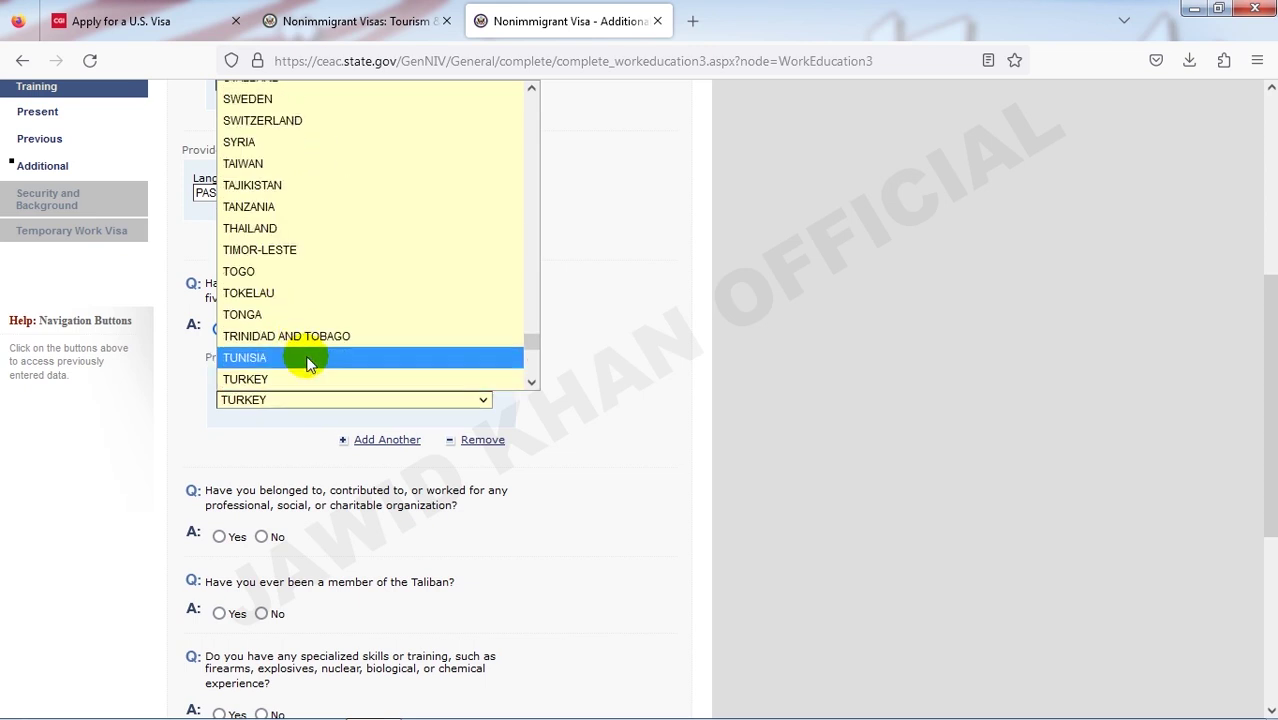
left_click(305, 362)
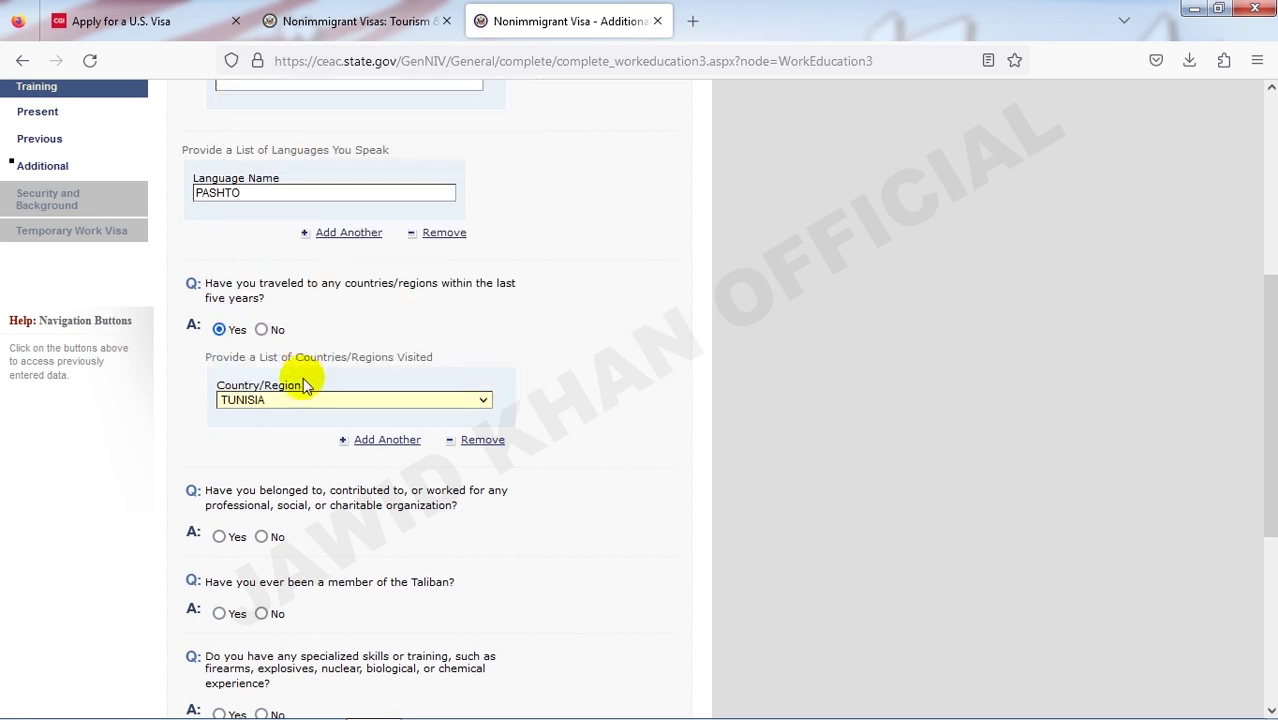
- Answer No to Taliban, specialized skills, military, paramilitary and organization questions, then continue
scroll(305, 379, "down", 3)
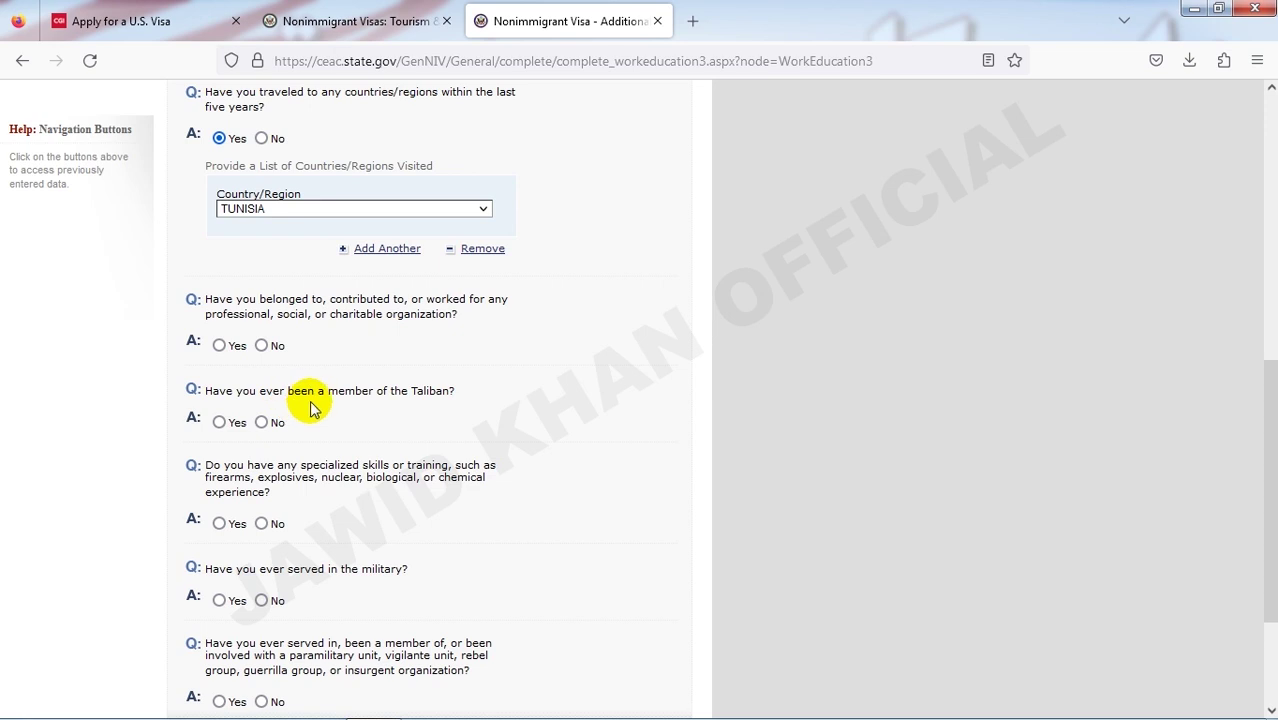
left_click(274, 424)
scroll(280, 428, "down", 3)
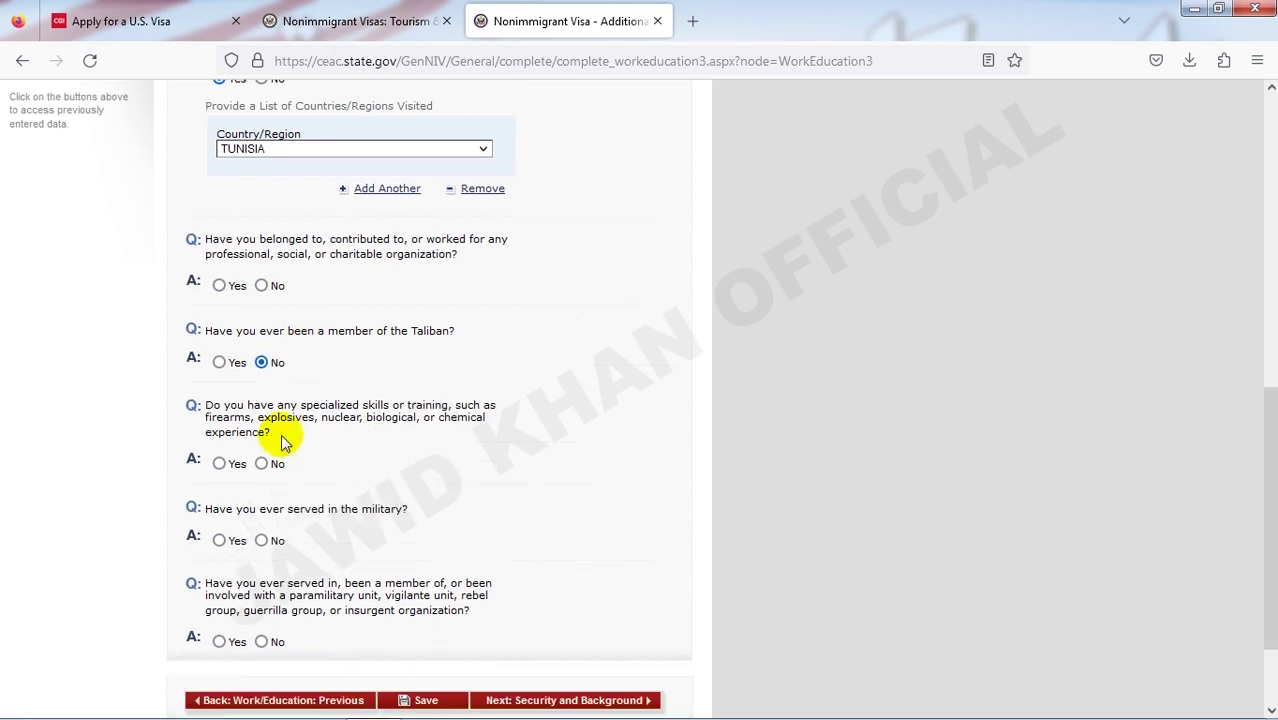
left_click(264, 346)
left_click(264, 422)
left_click(263, 523)
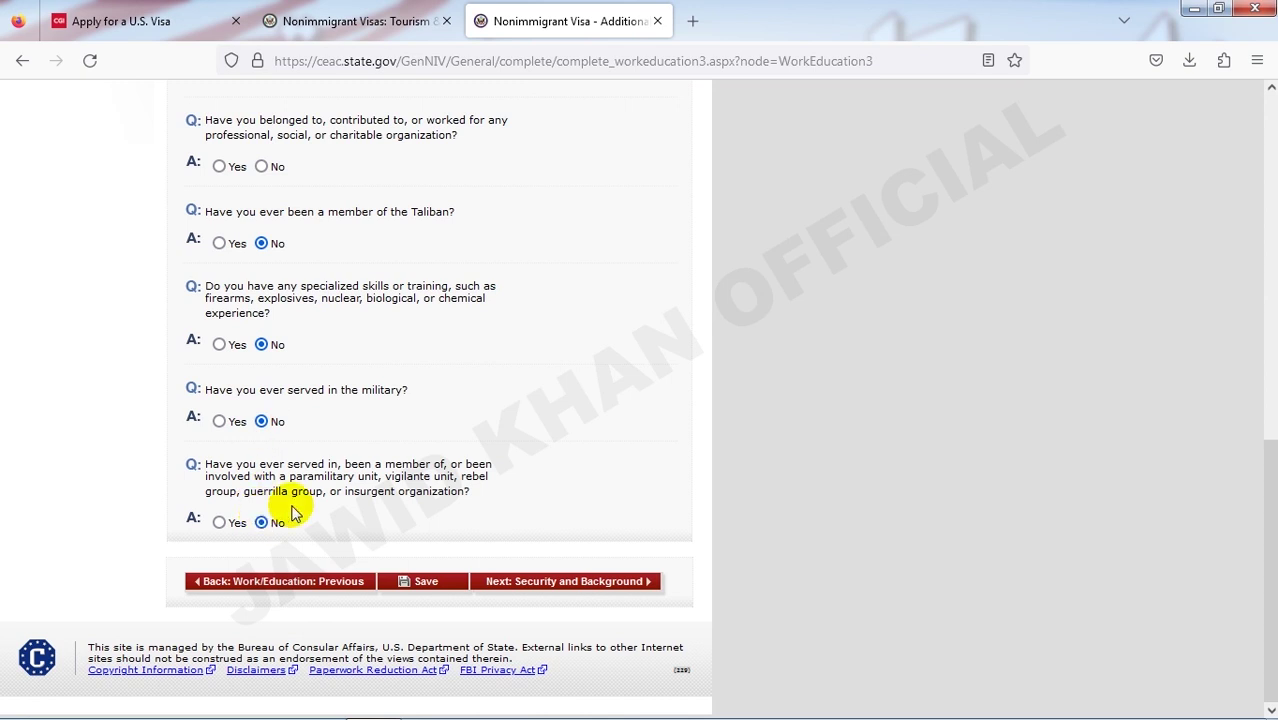
scroll(419, 556, "up", 1)
left_click(264, 187)
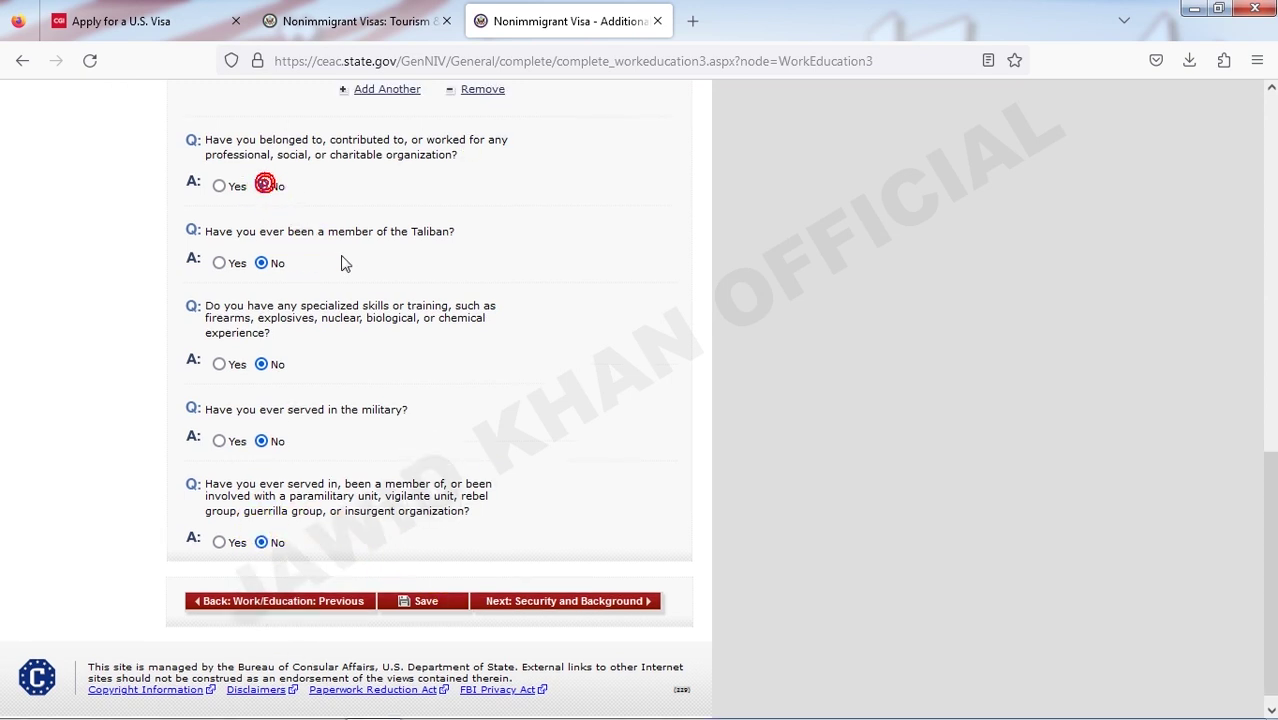
scroll(541, 550, "down", 1)
scroll(540, 580, "up", 5)
scroll(541, 583, "down", 5)
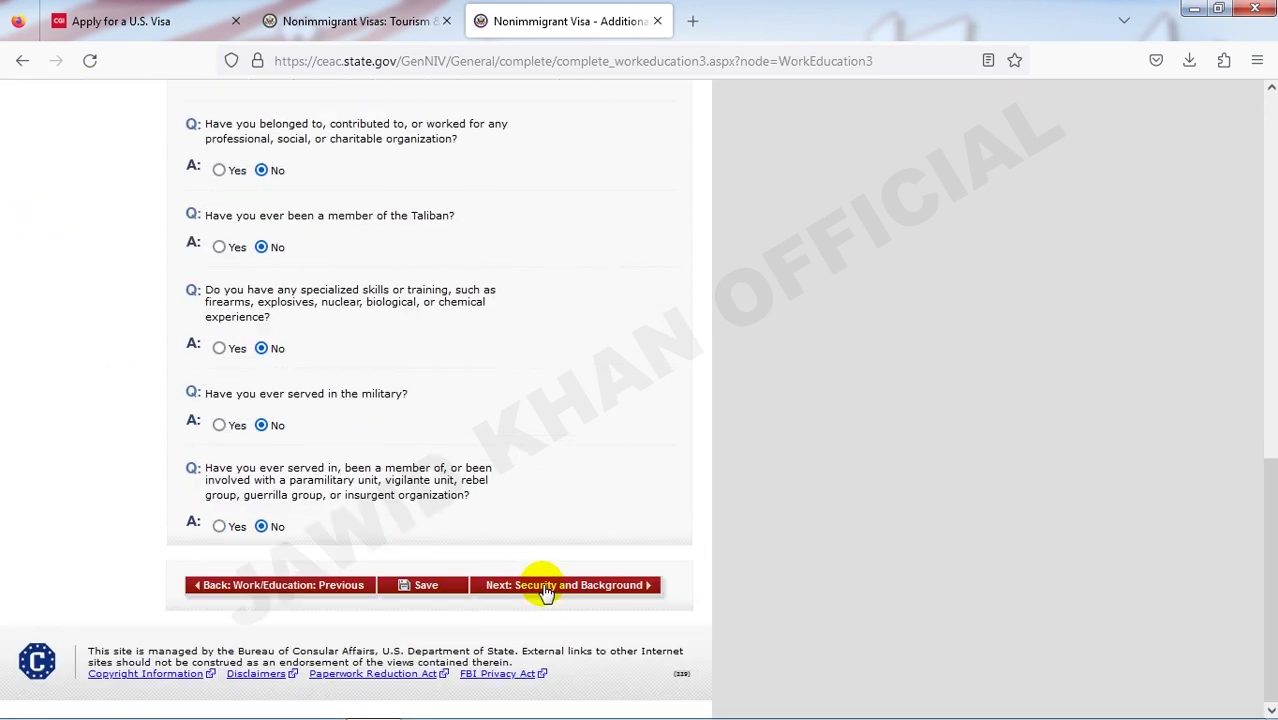
left_click(553, 585)
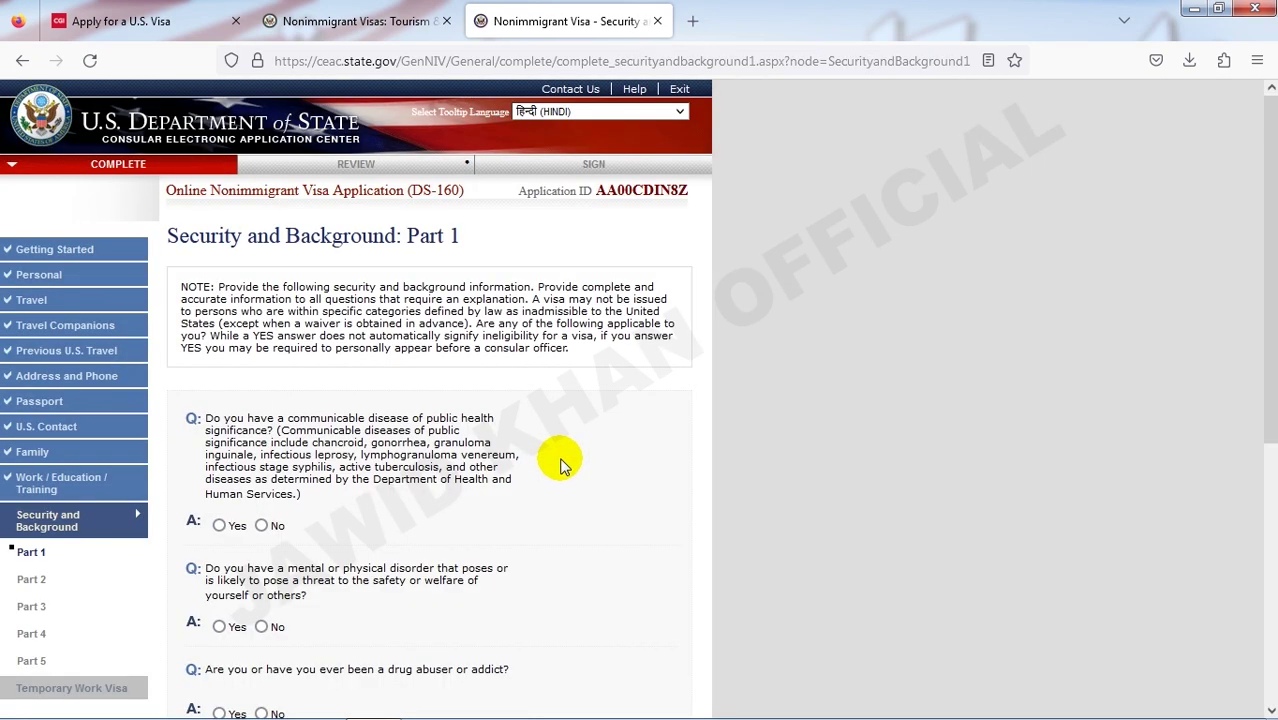
- Answer No to the communicable disease, mental or physical disorder and drug abuse questions, then save and continue
scroll(562, 463, "down", 1)
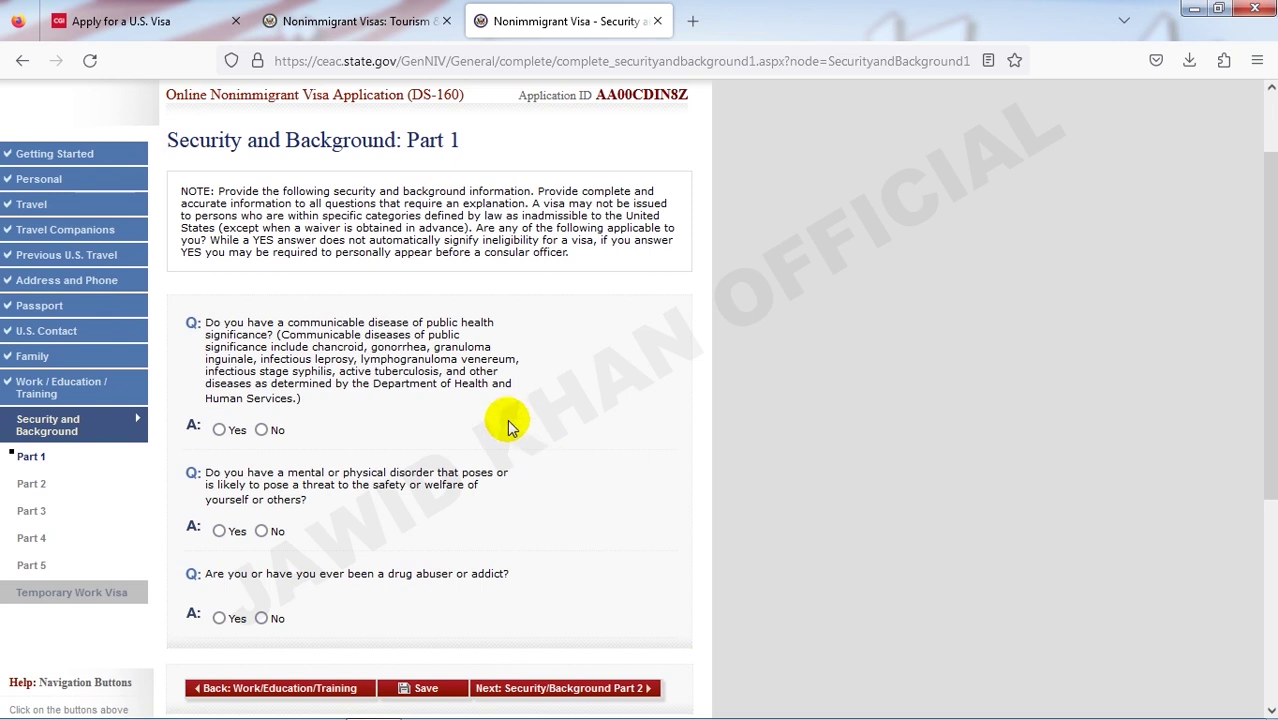
scroll(508, 427, "up", 1)
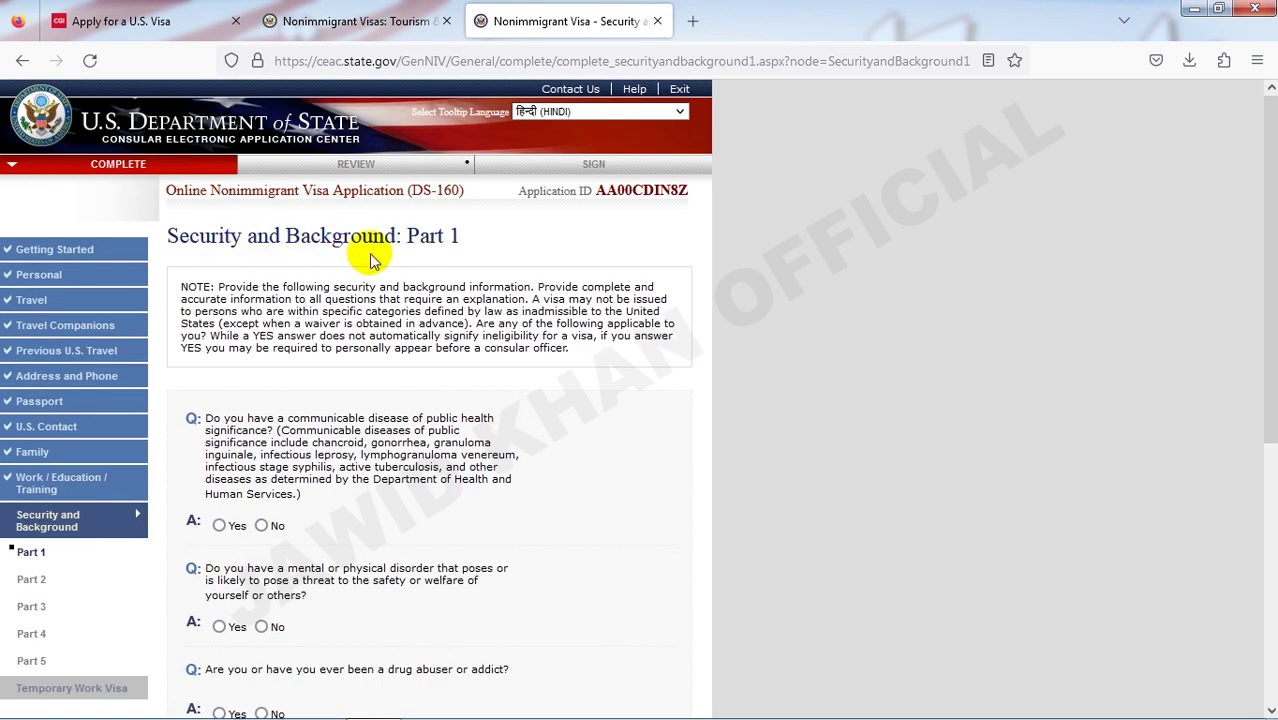
scroll(458, 404, "down", 1)
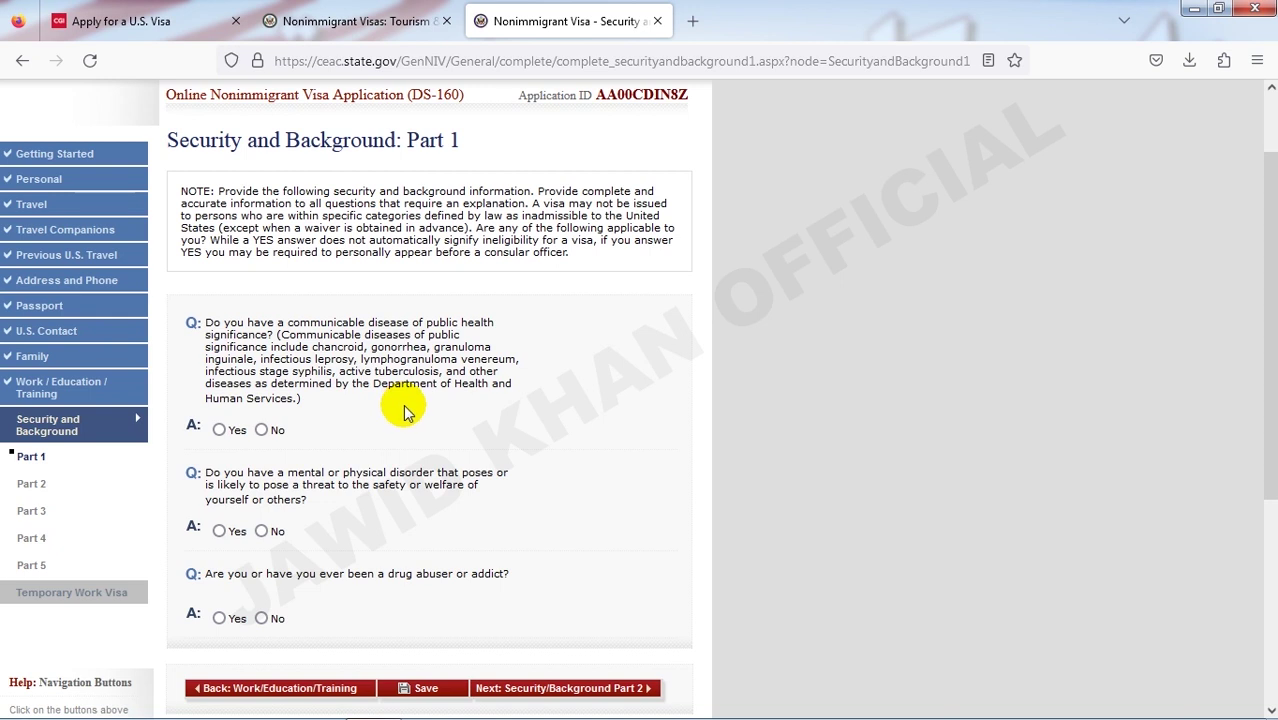
left_click(261, 430)
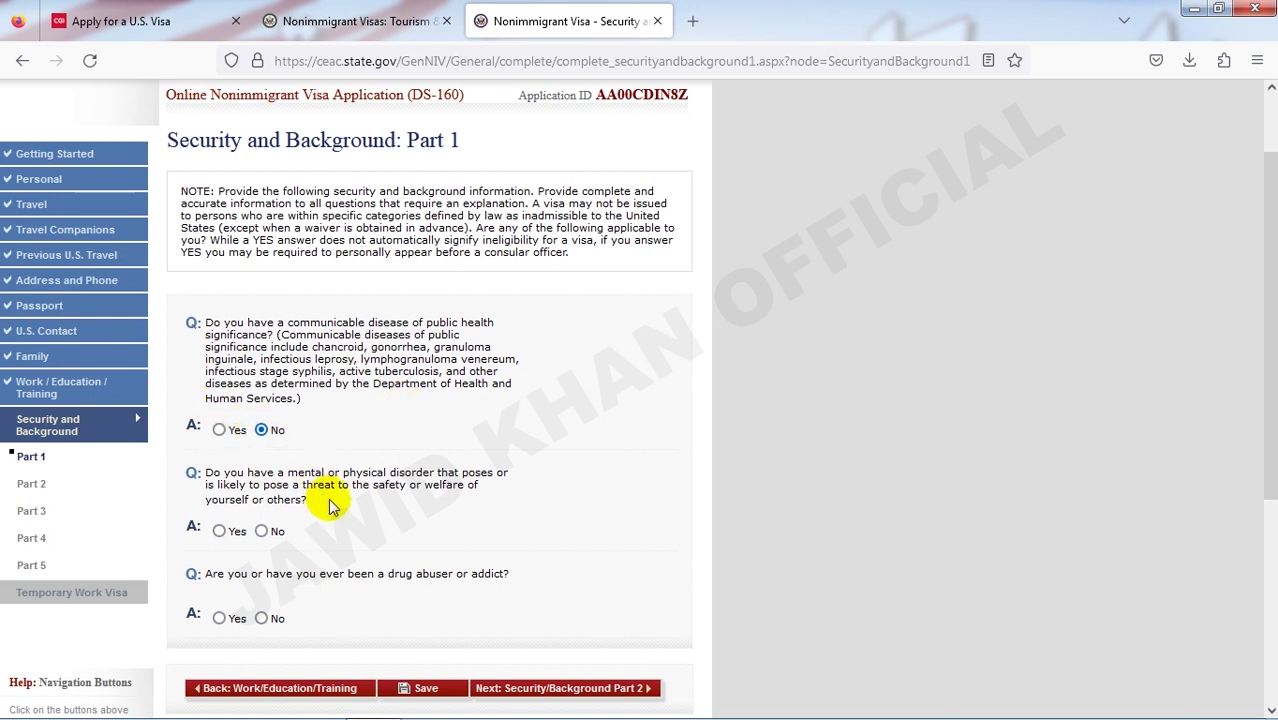
scroll(330, 507, "down", 2)
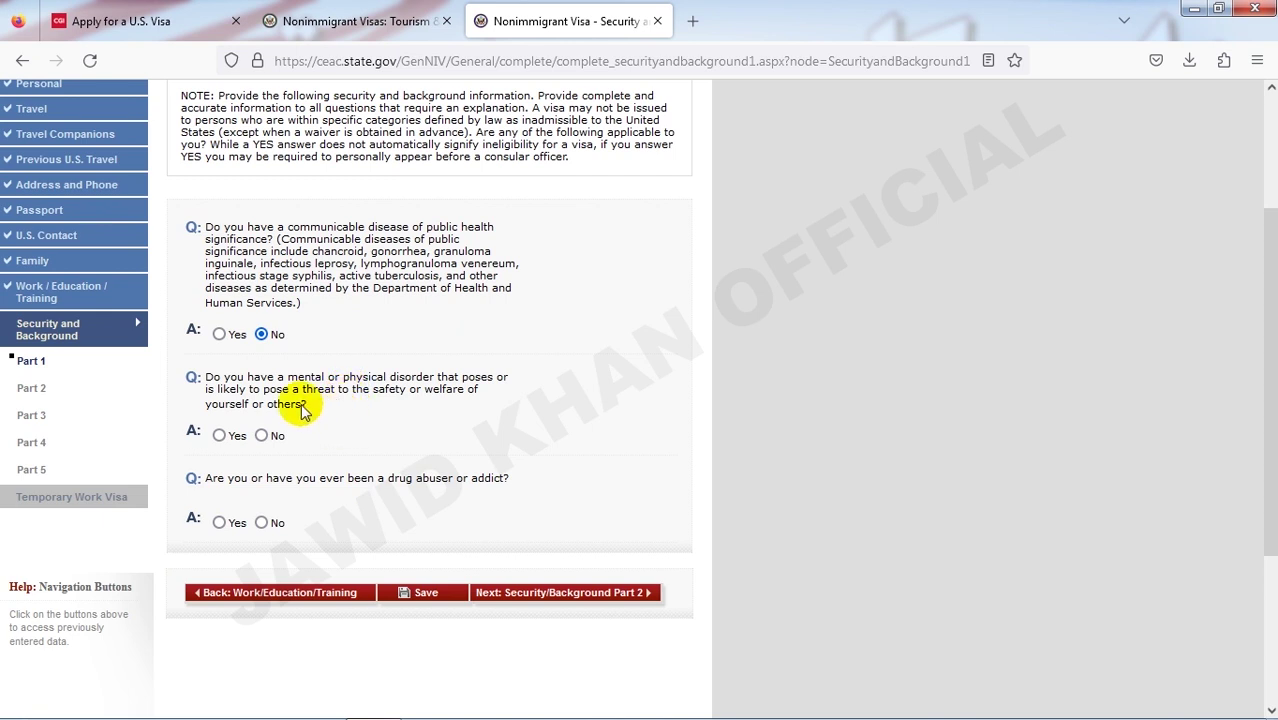
left_click(262, 436)
scroll(275, 445, "down", 2)
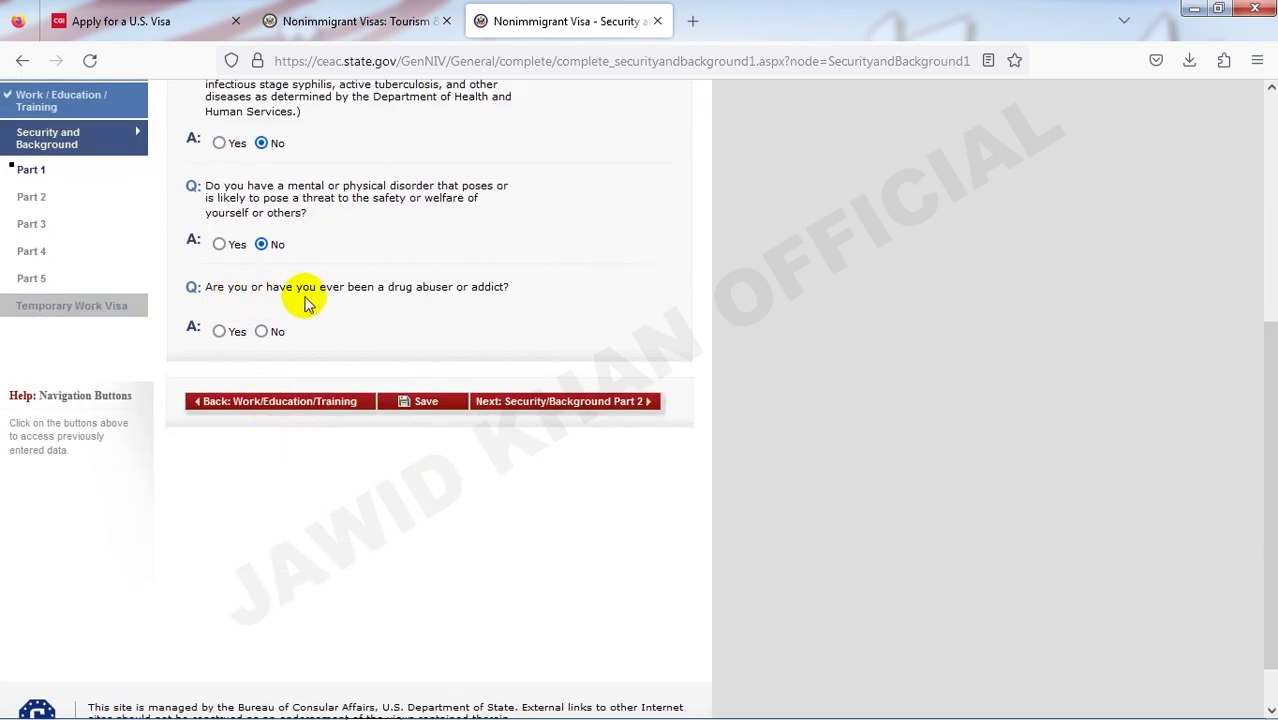
left_click(262, 331)
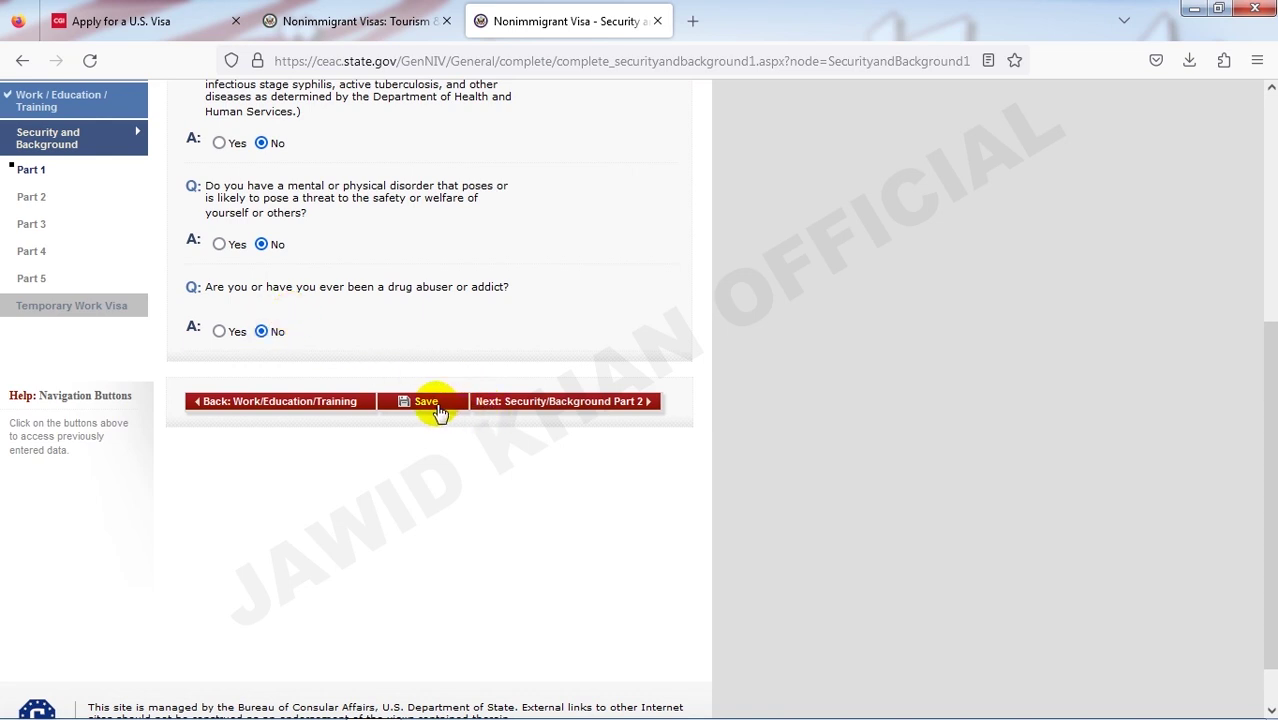
left_click(484, 410)
left_click(484, 410)
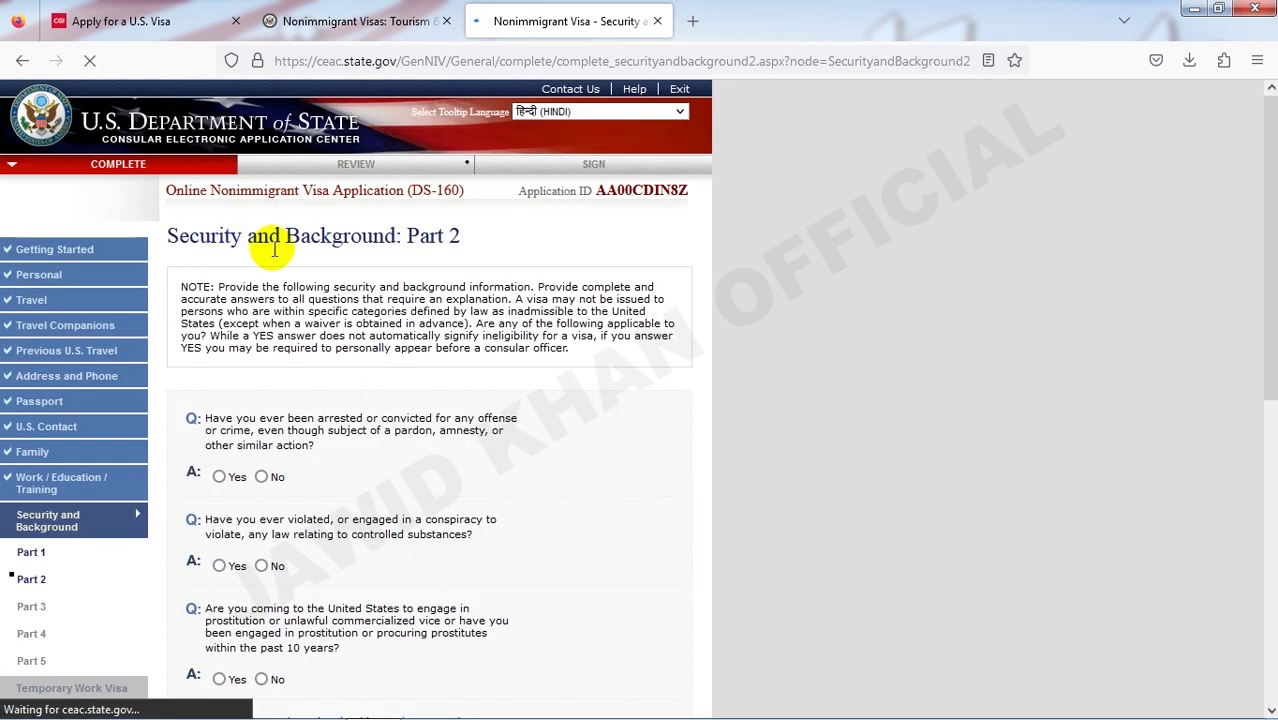
- Answer No to the arrest or conviction, controlled substances and prostitution questions
scroll(365, 290, "down", 3)
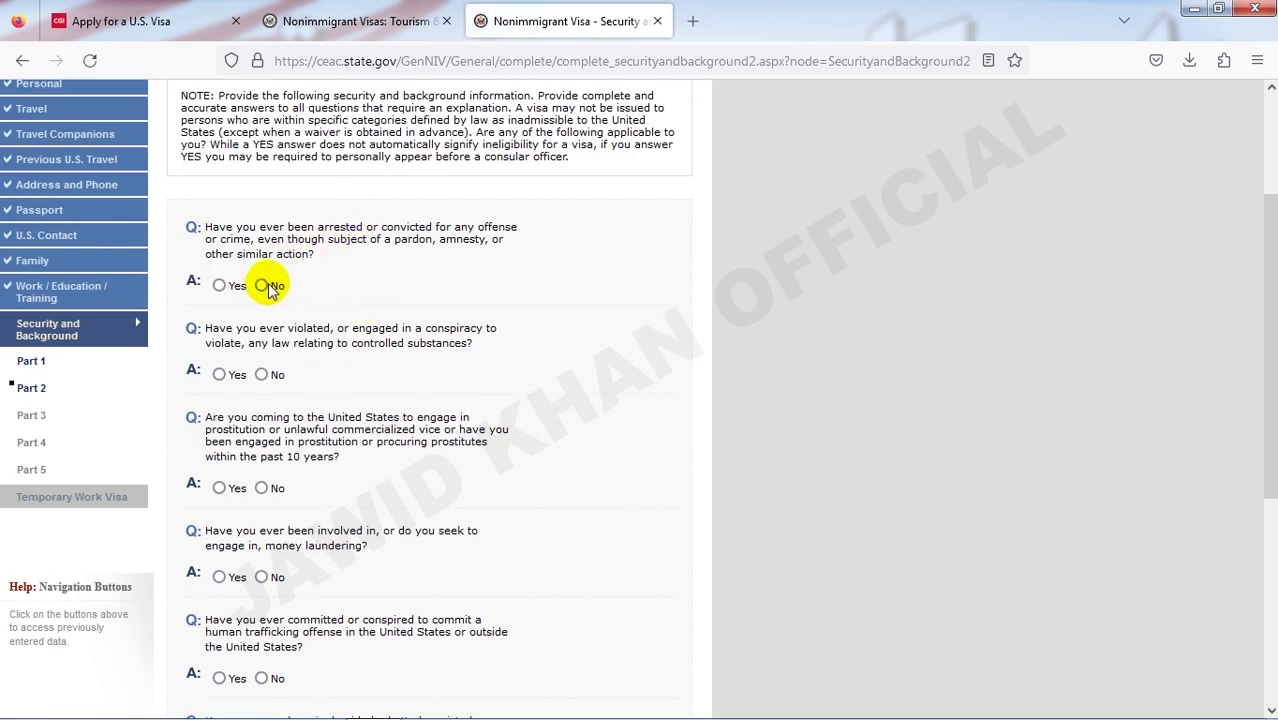
left_click(263, 286)
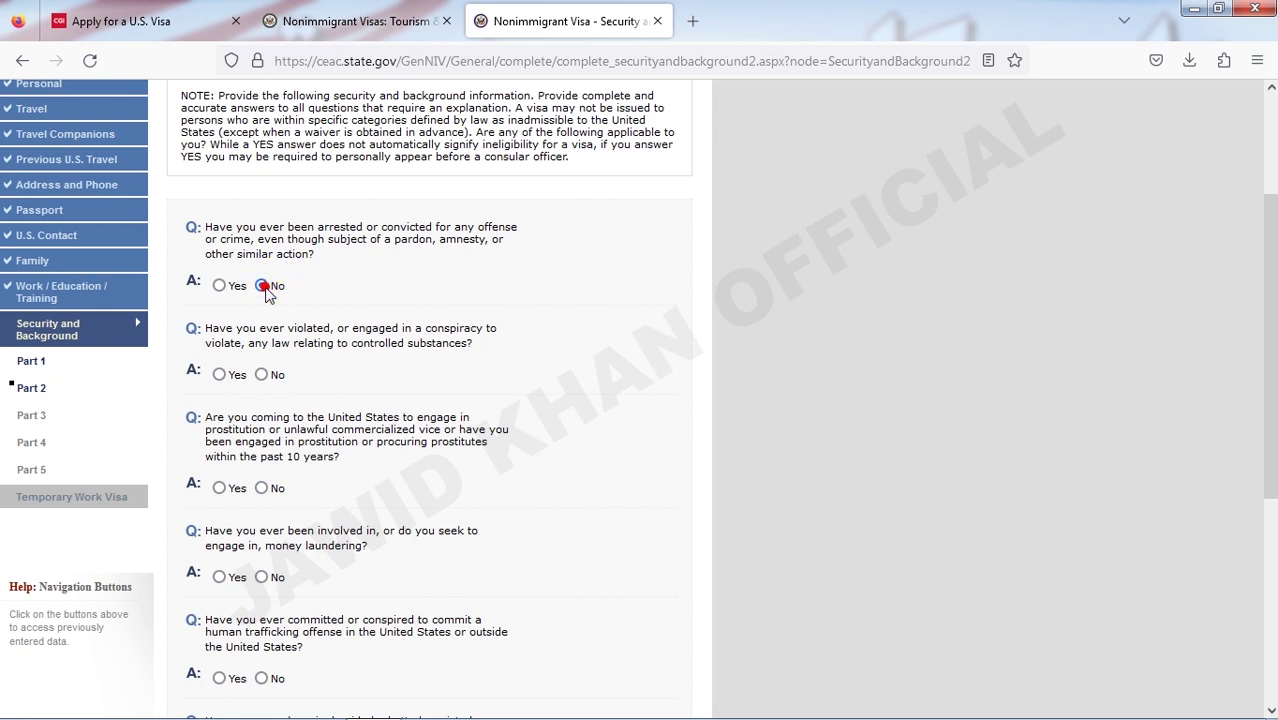
scroll(285, 315, "down", 1)
scroll(285, 300, "down", 3)
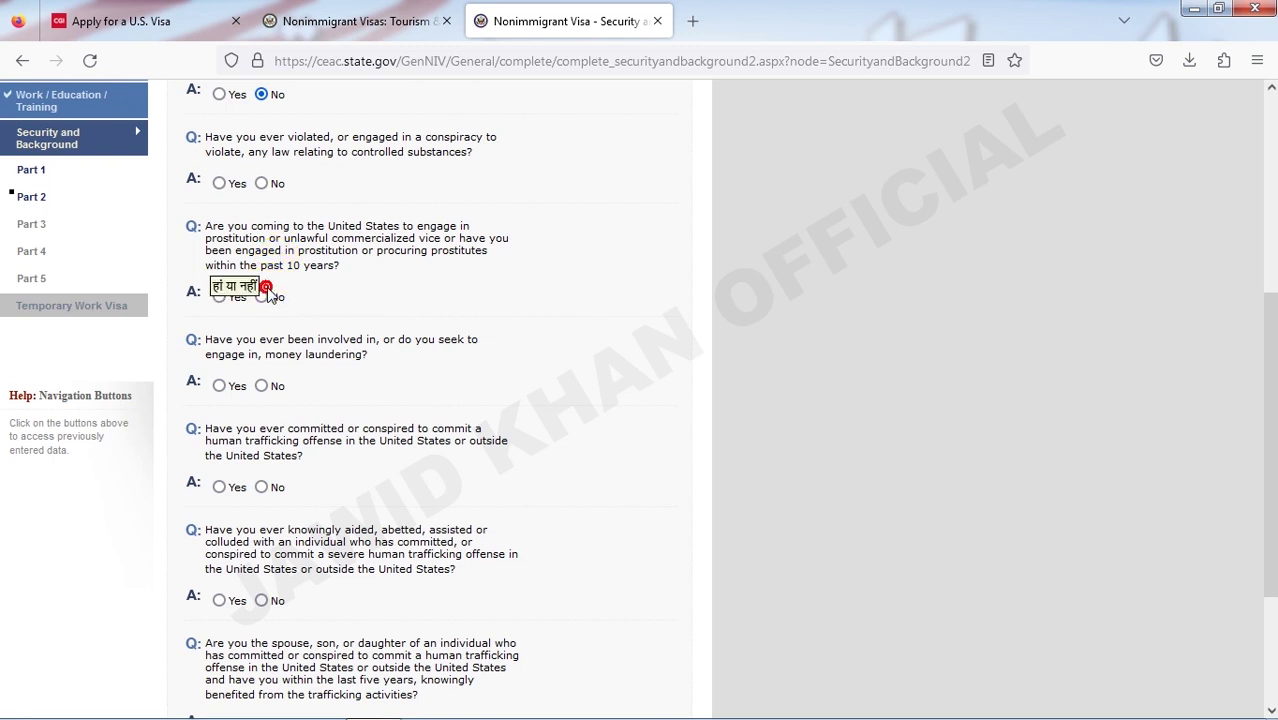
scroll(265, 290, "up", 2)
left_click(261, 274)
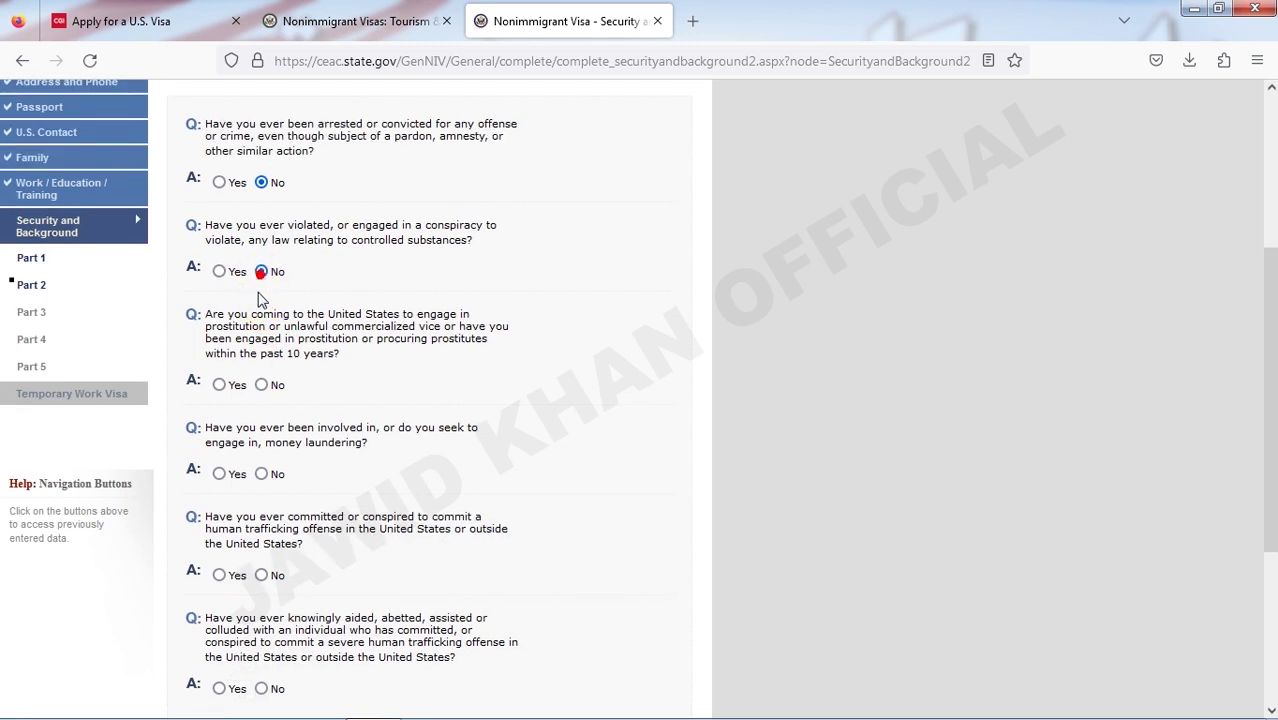
left_click(261, 385)
- Answer No to the money laundering, human trafficking, aiding trafficking and trafficker's relative questions, then continue
left_click(262, 474)
scroll(265, 476, "down", 4)
left_click(261, 384)
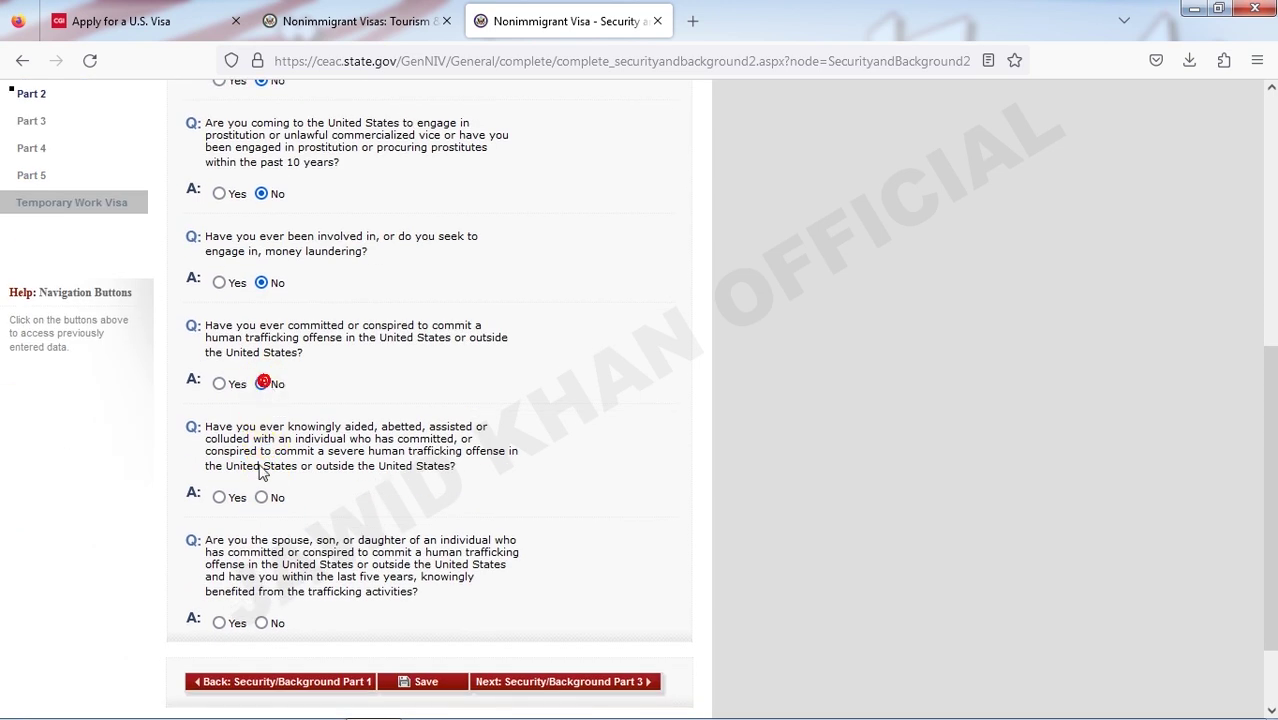
left_click(261, 497)
scroll(262, 510, "down", 2)
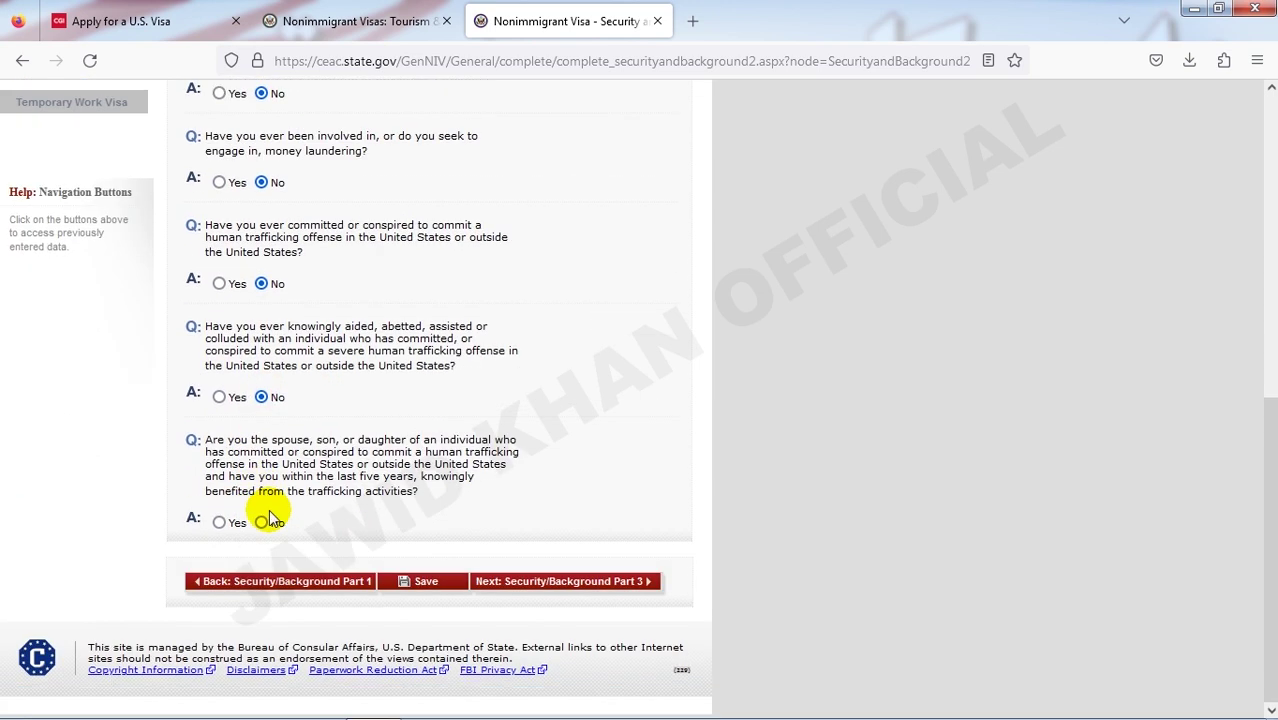
left_click(264, 522)
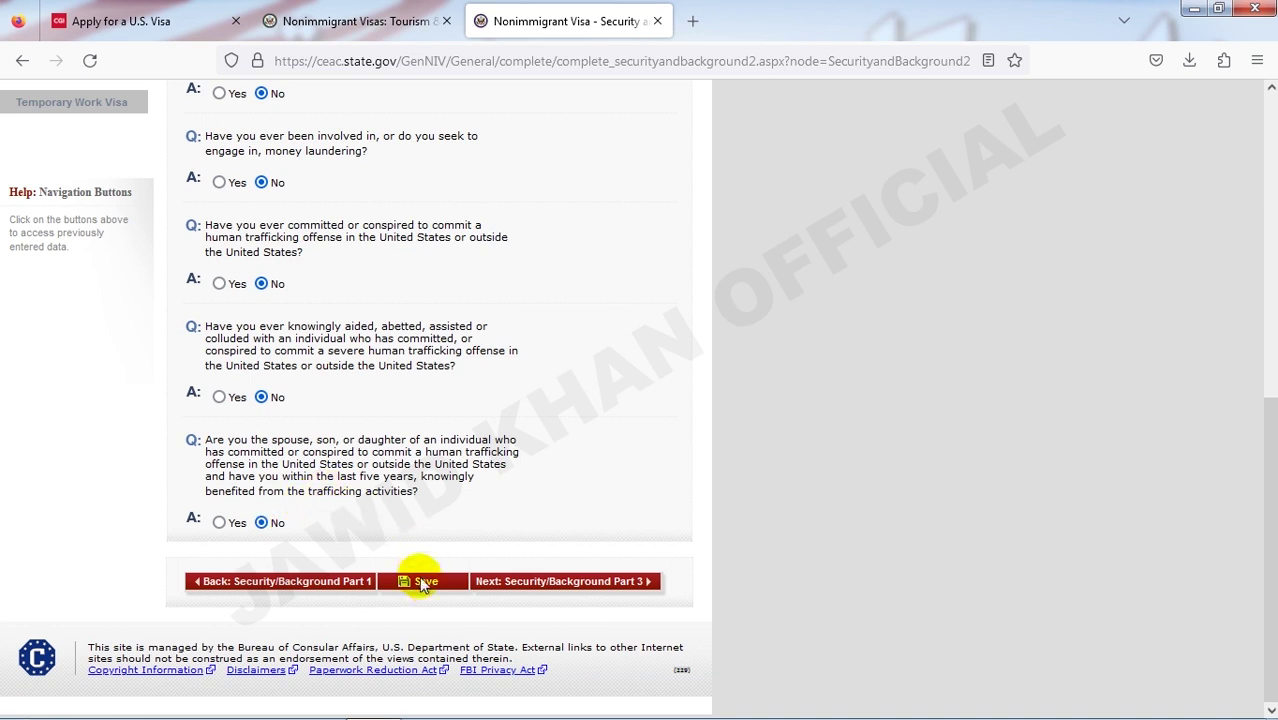
left_click(510, 590)
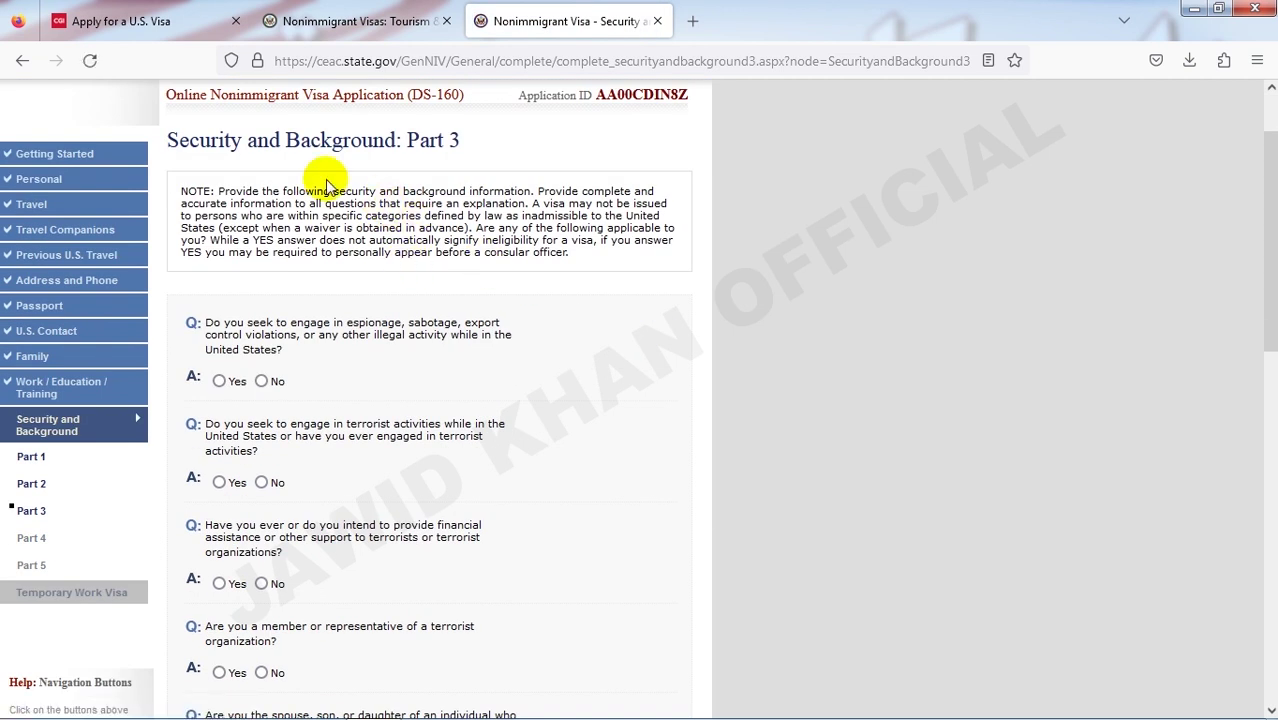
- Answer No to the espionage, terrorist activities, terrorist financial support and terrorist relative questions
scroll(308, 357, "down", 3)
left_click(262, 191)
left_click(262, 291)
left_click(262, 392)
scroll(270, 360, "down", 3)
left_click(262, 303)
- Answer No to the torture, extrajudicial killings, child soldiers, religious freedom, population controls and organ transplantation questions
scroll(270, 343, "down", 1)
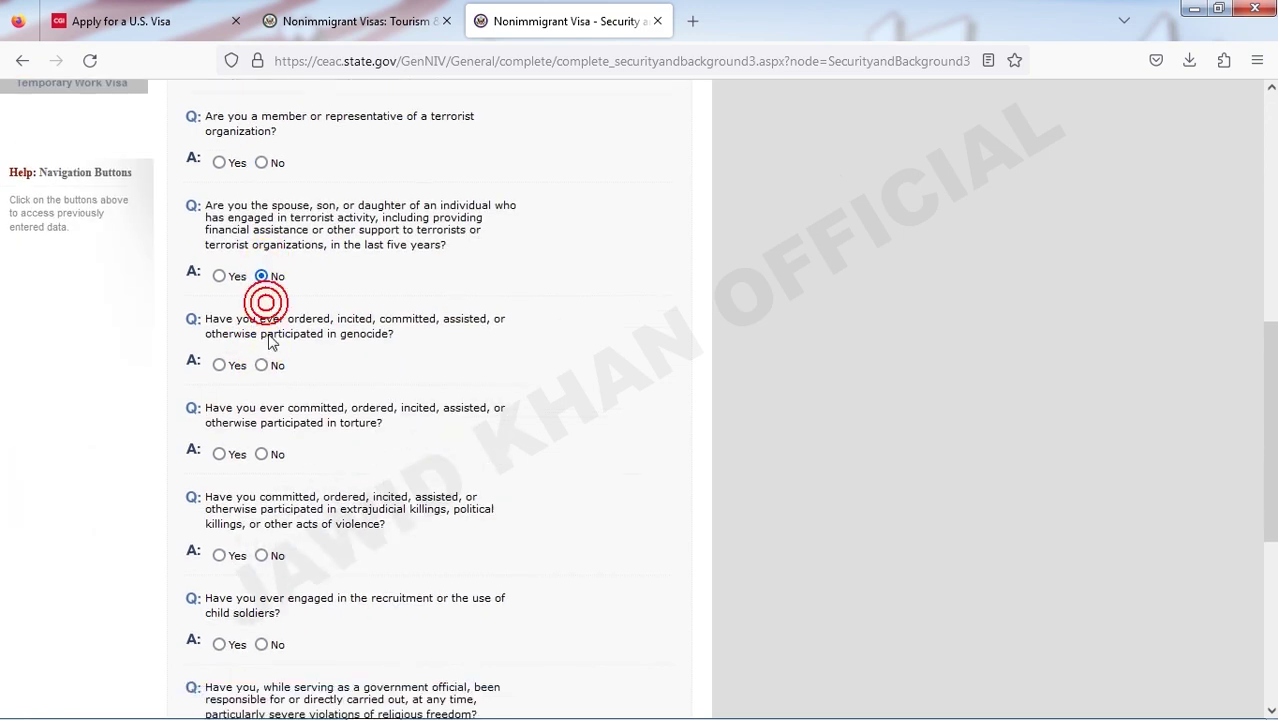
scroll(266, 320, "down", 3)
left_click(261, 294)
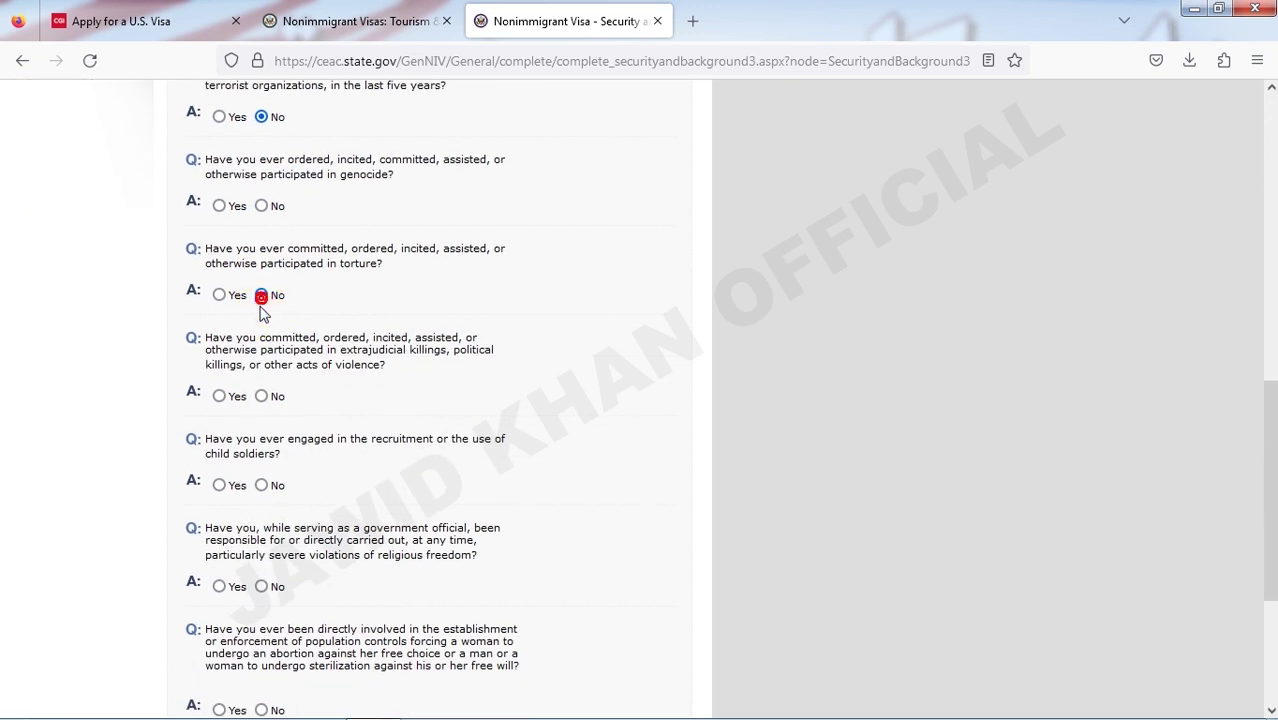
left_click(261, 394)
scroll(260, 390, "down", 3)
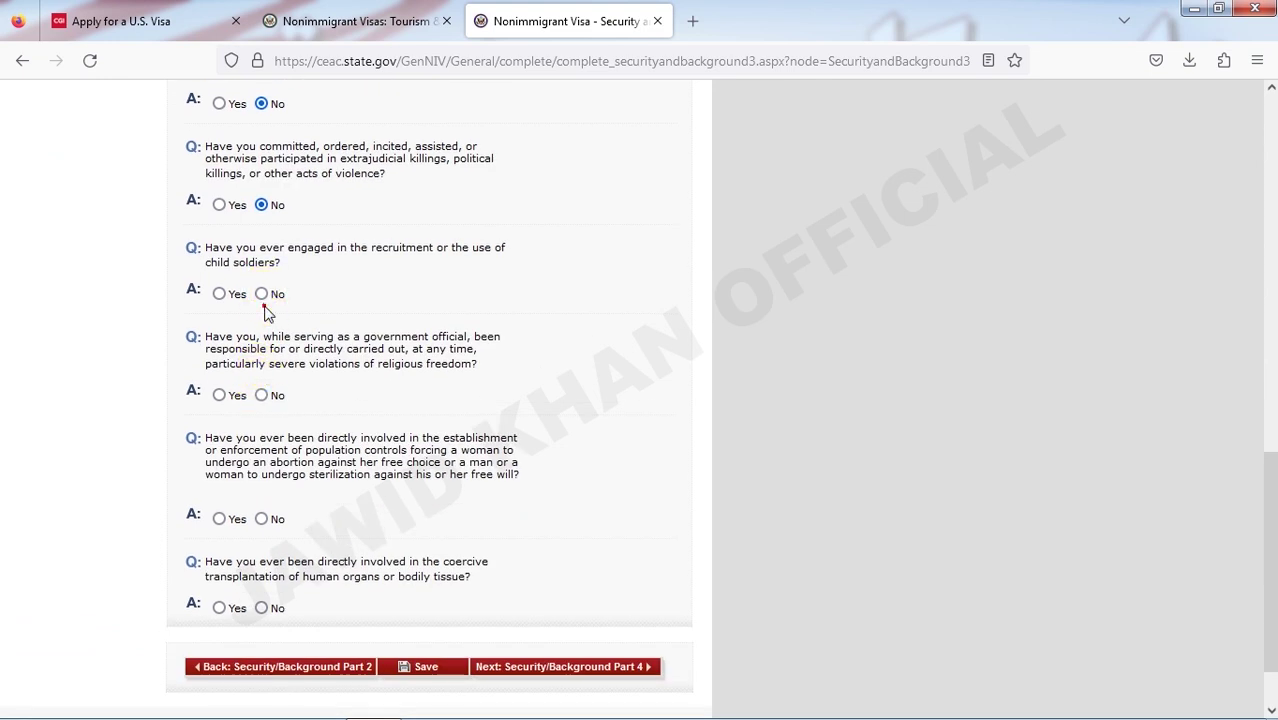
left_click(261, 294)
left_click(261, 395)
scroll(268, 400, "down", 2)
left_click(261, 437)
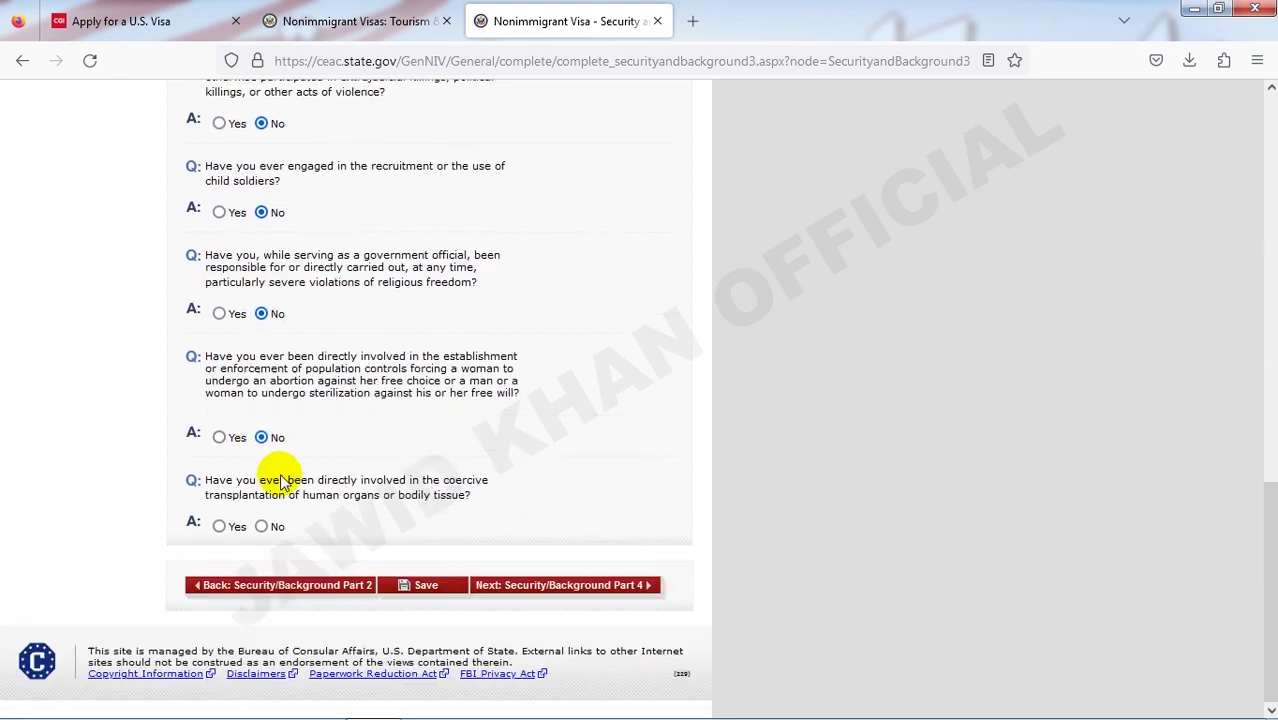
left_click(262, 526)
left_click(485, 584)
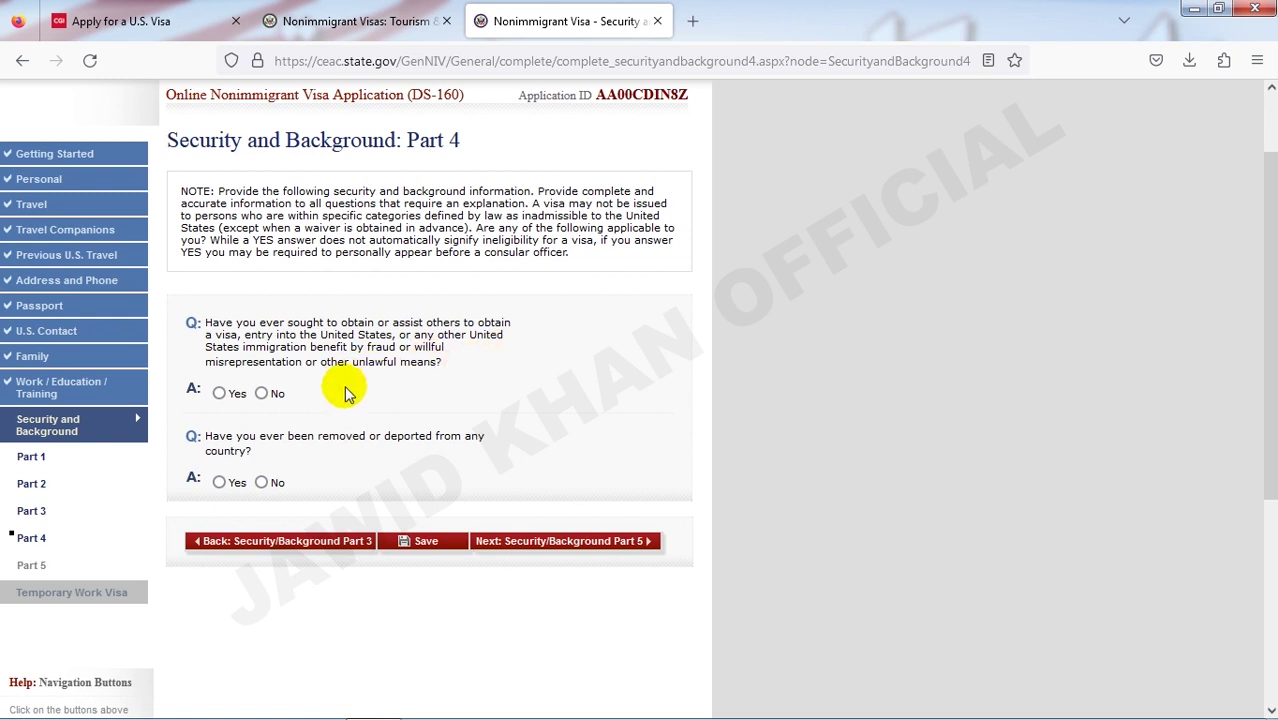
- Answer No to the Part 4 visa fraud and deportation questions and advance to Part 5
scroll(362, 400, "down", 2)
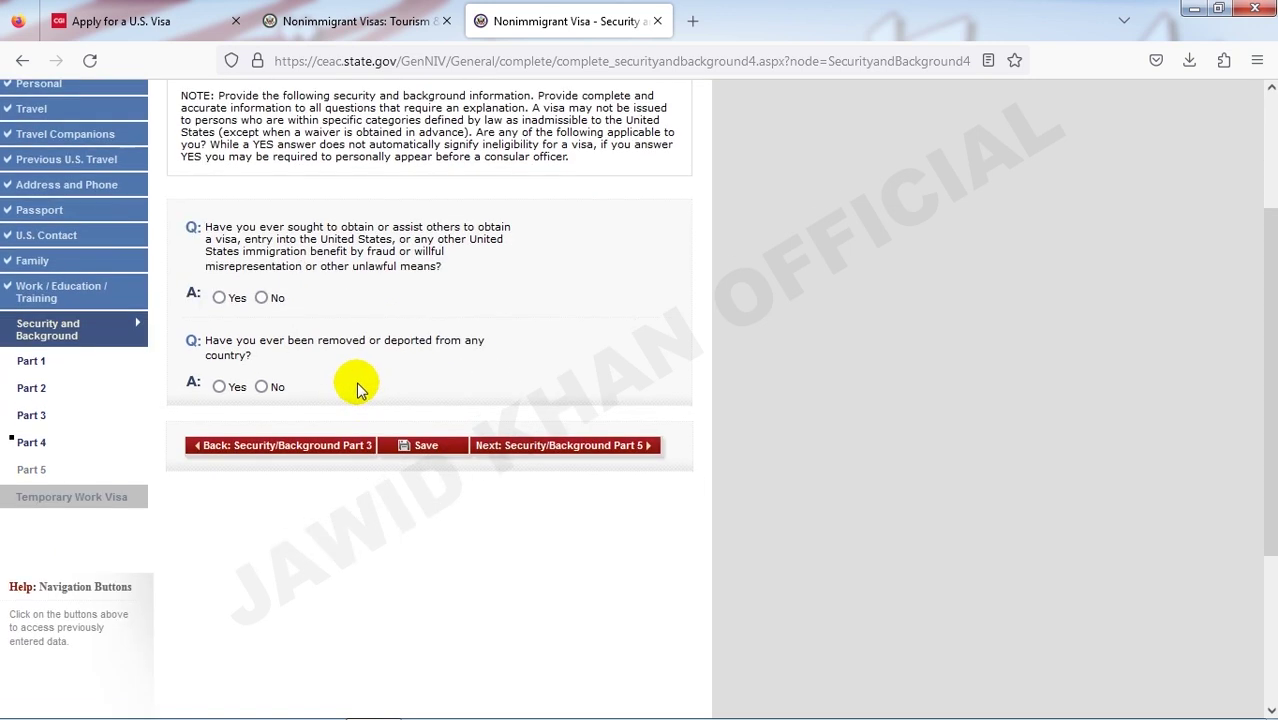
scroll(360, 390, "up", 2)
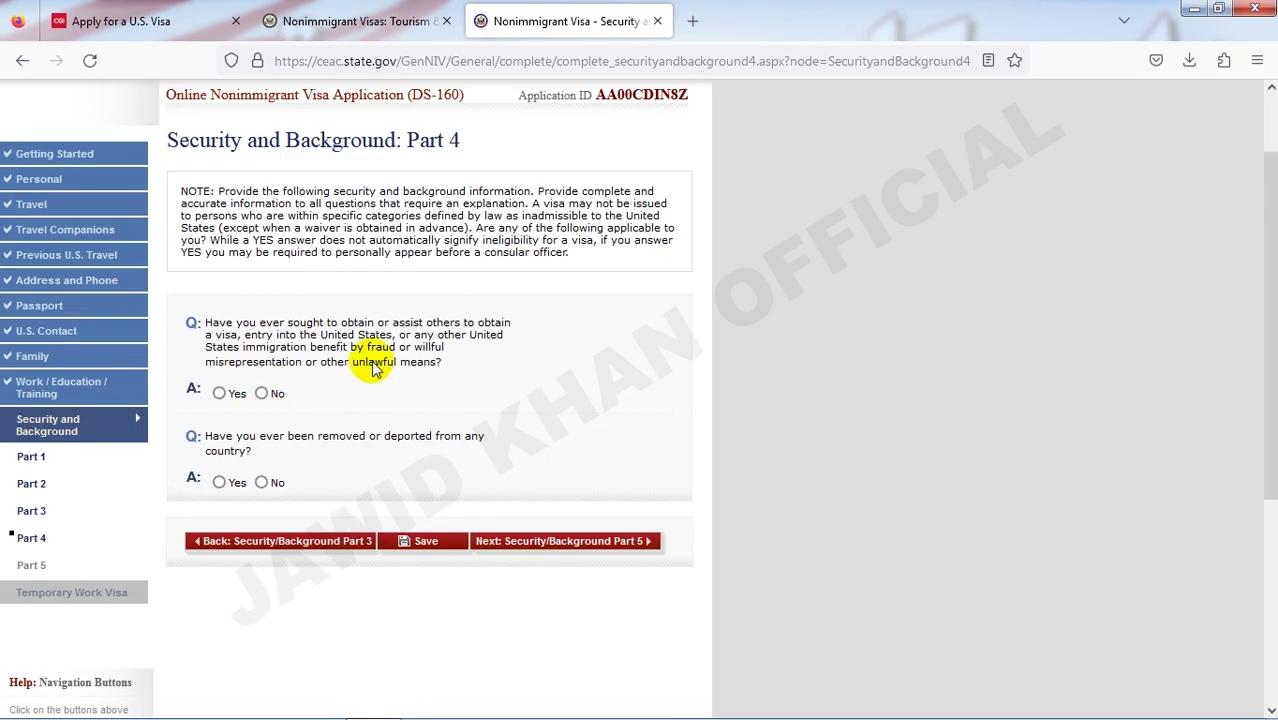
scroll(393, 372, "up", 1)
scroll(393, 372, "up", 1)
scroll(395, 372, "down", 2)
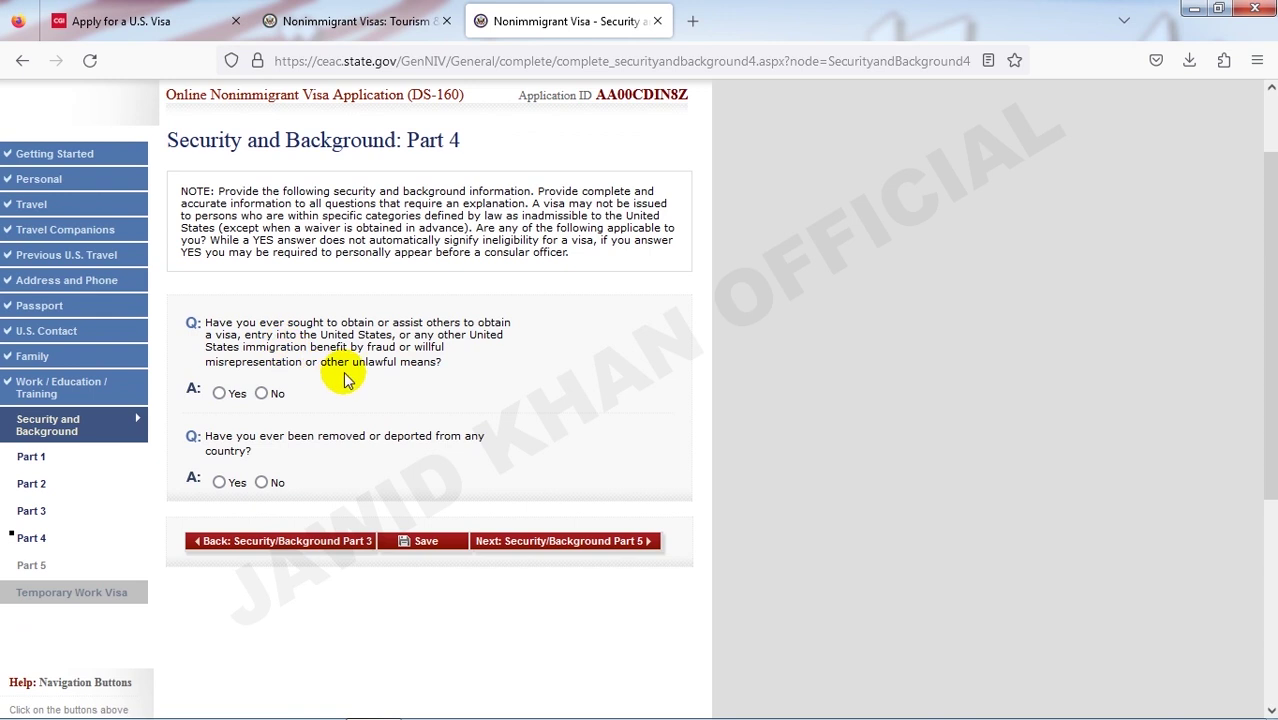
left_click(261, 394)
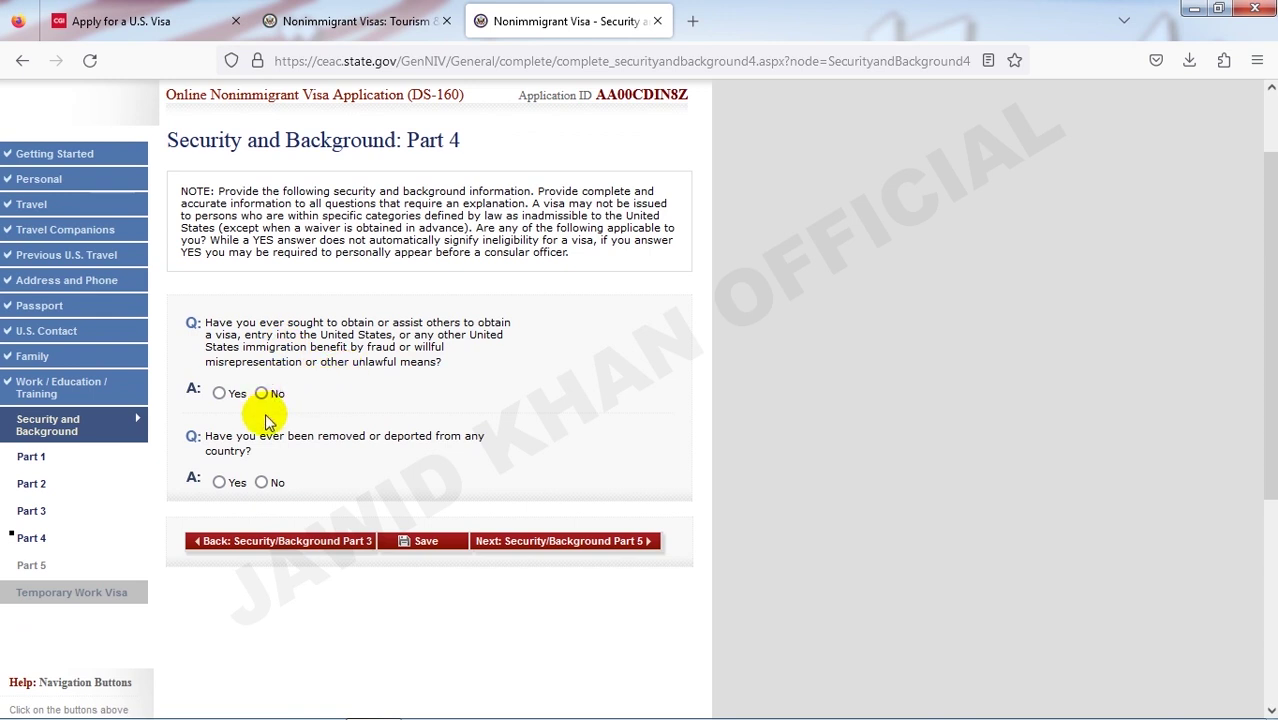
left_click(261, 483)
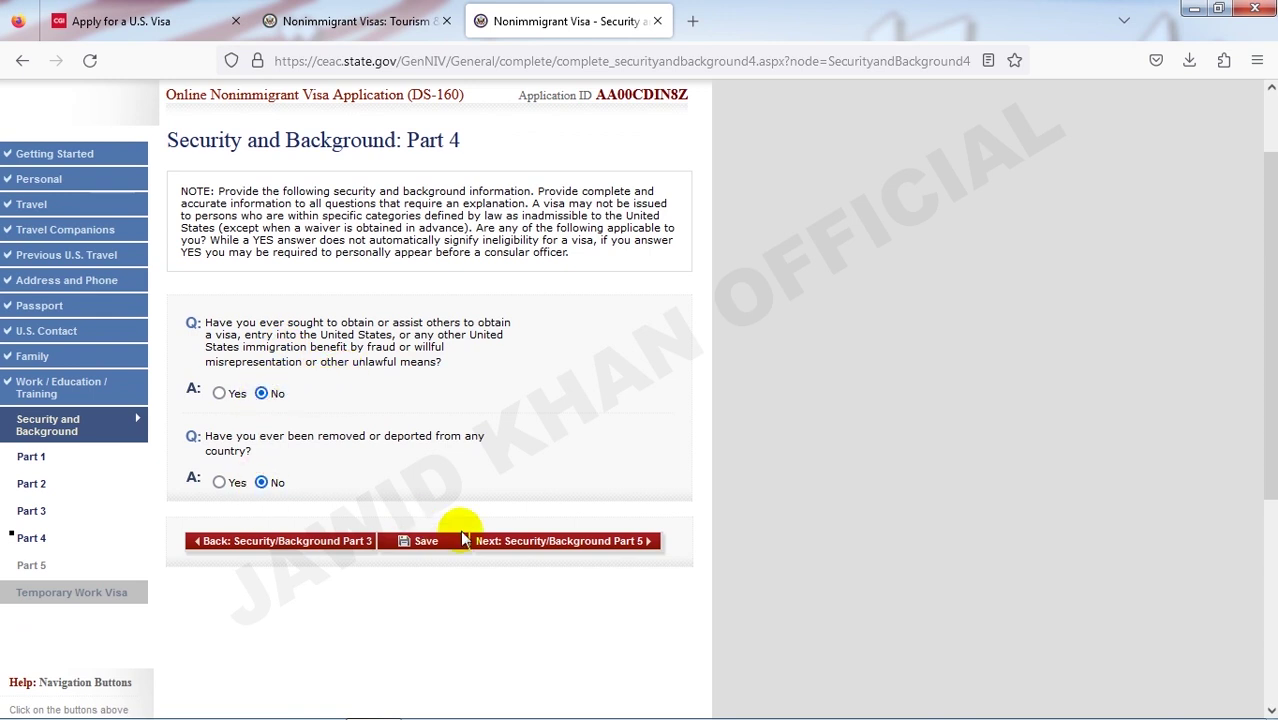
left_click(513, 541)
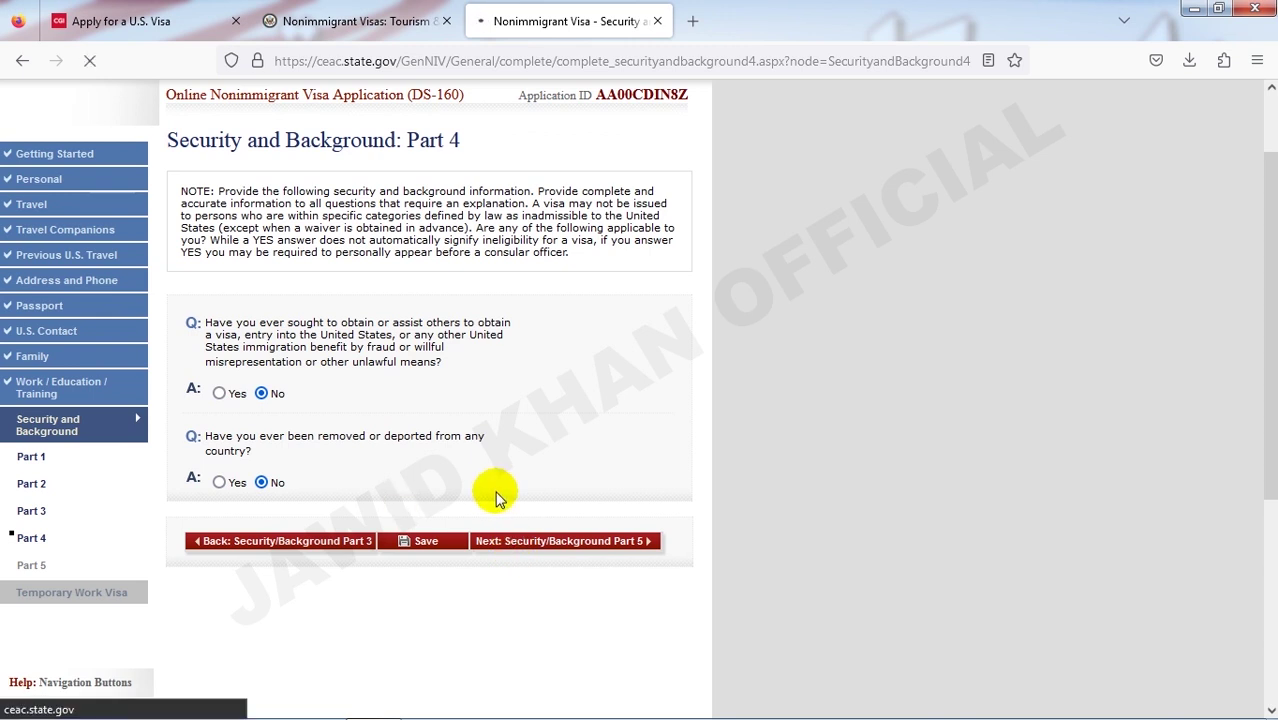
- Answer No to the child custody, unlawful voting, renounced citizenship and exchange visitor questions
left_click(261, 286)
left_click(261, 375)
left_click(261, 463)
left_click(261, 553)
left_click(522, 619)
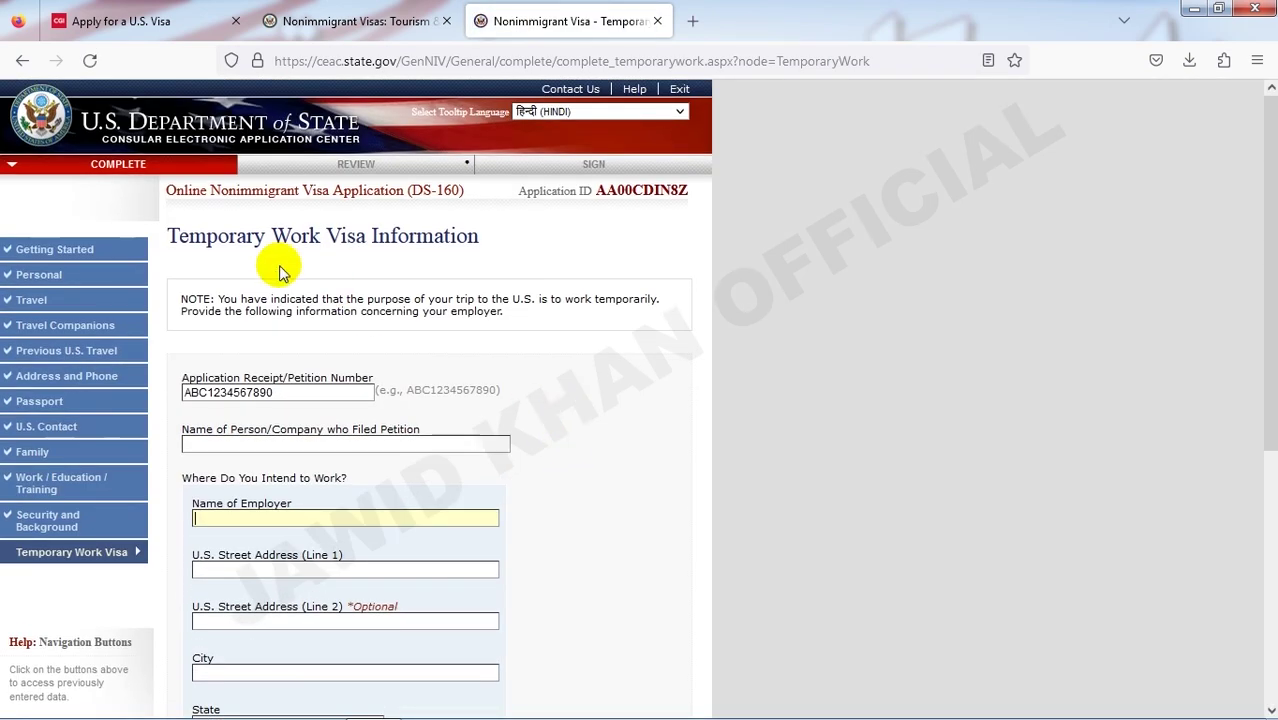
- Enter the petitioner's surname in the petitioner name field
scroll(330, 336, "down", 2)
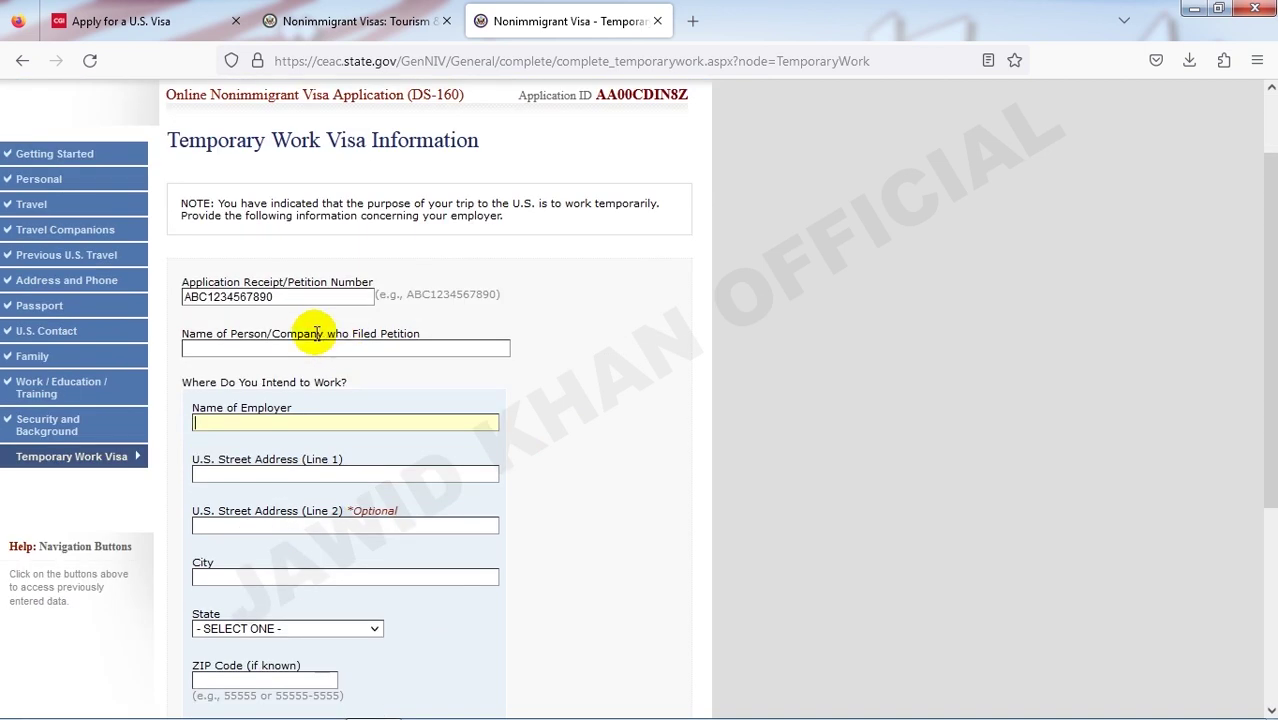
scroll(300, 345, "down", 4)
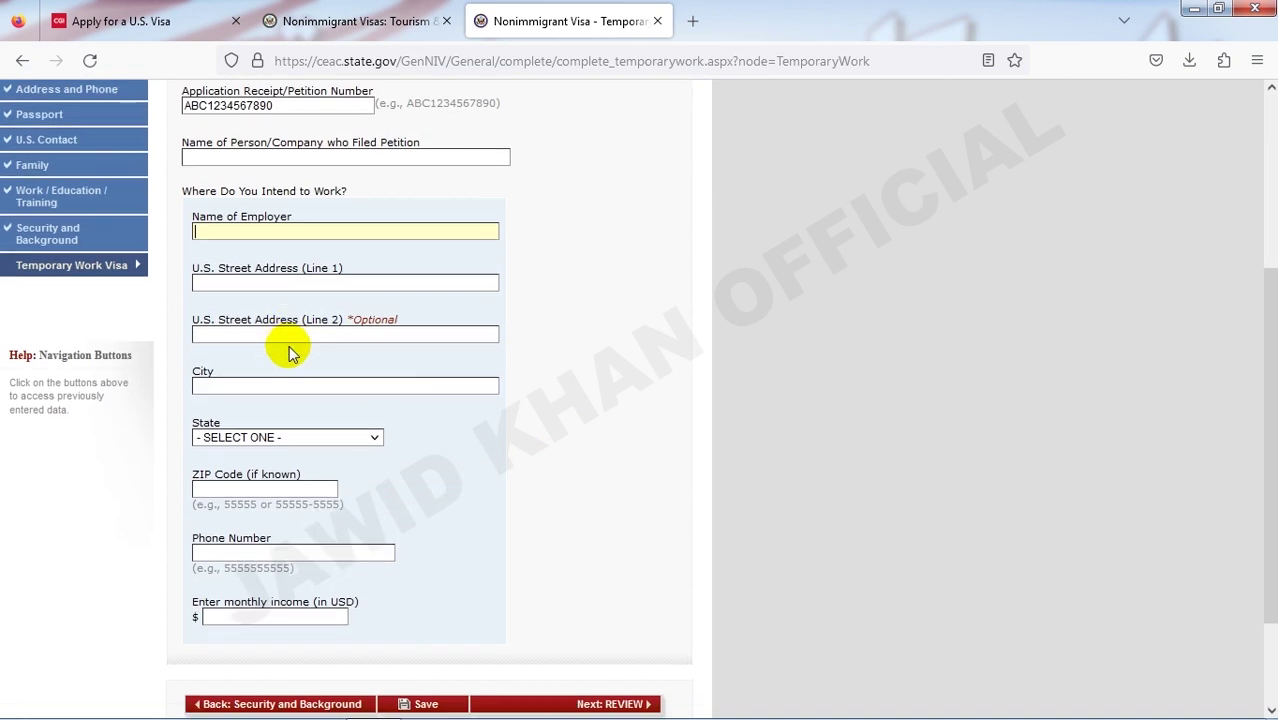
left_click(230, 316)
type("KHAN")
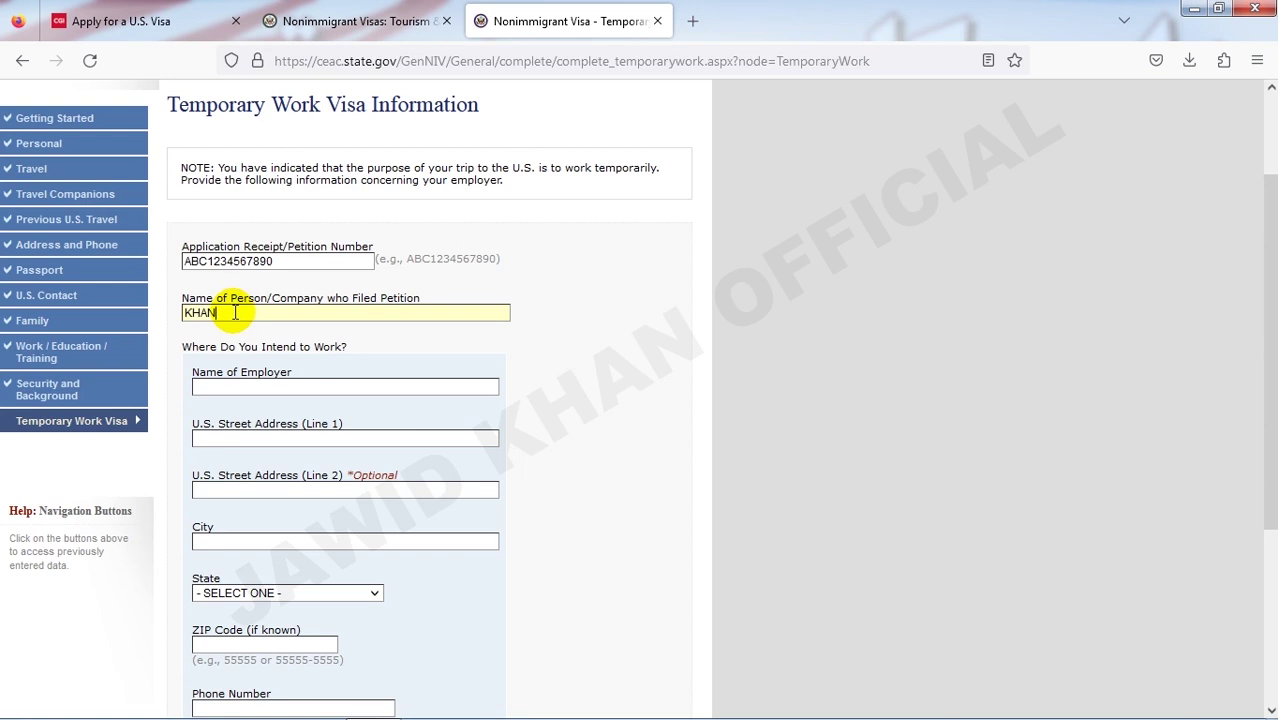
double_click(184, 314)
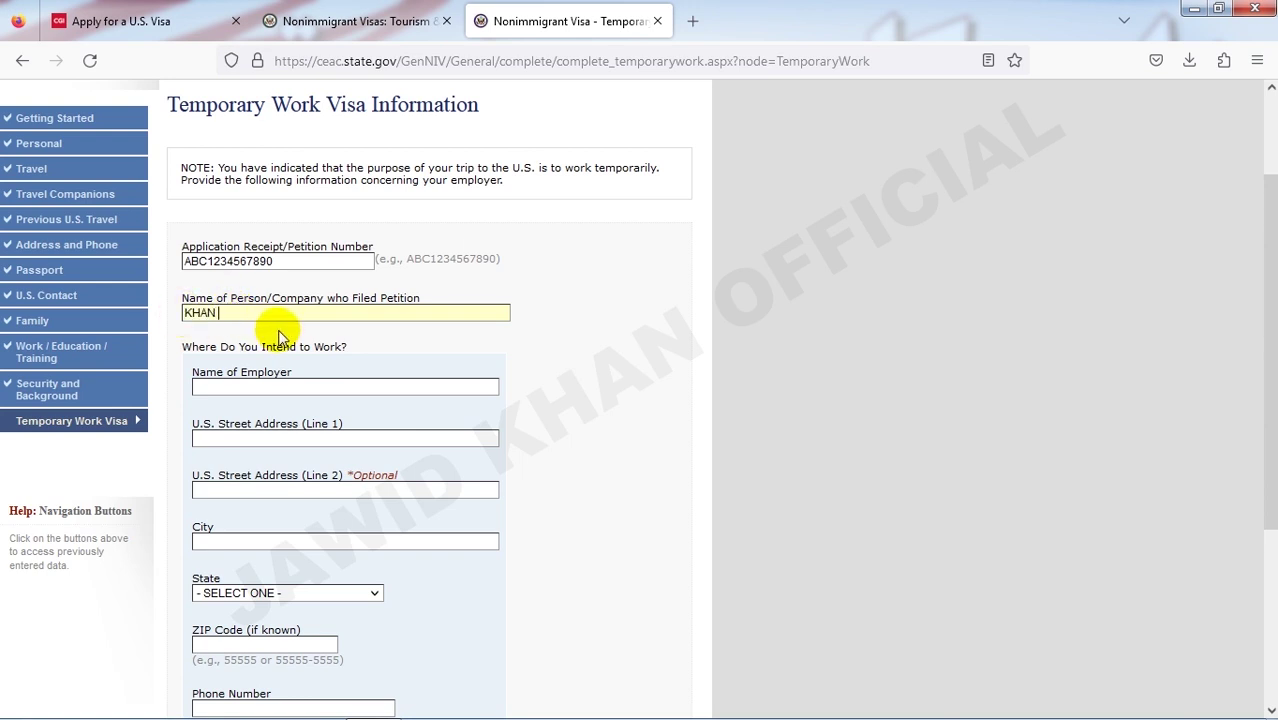
- Fill in the employer's street address and set the state to NEW JERSEY
scroll(278, 338, "down", 2)
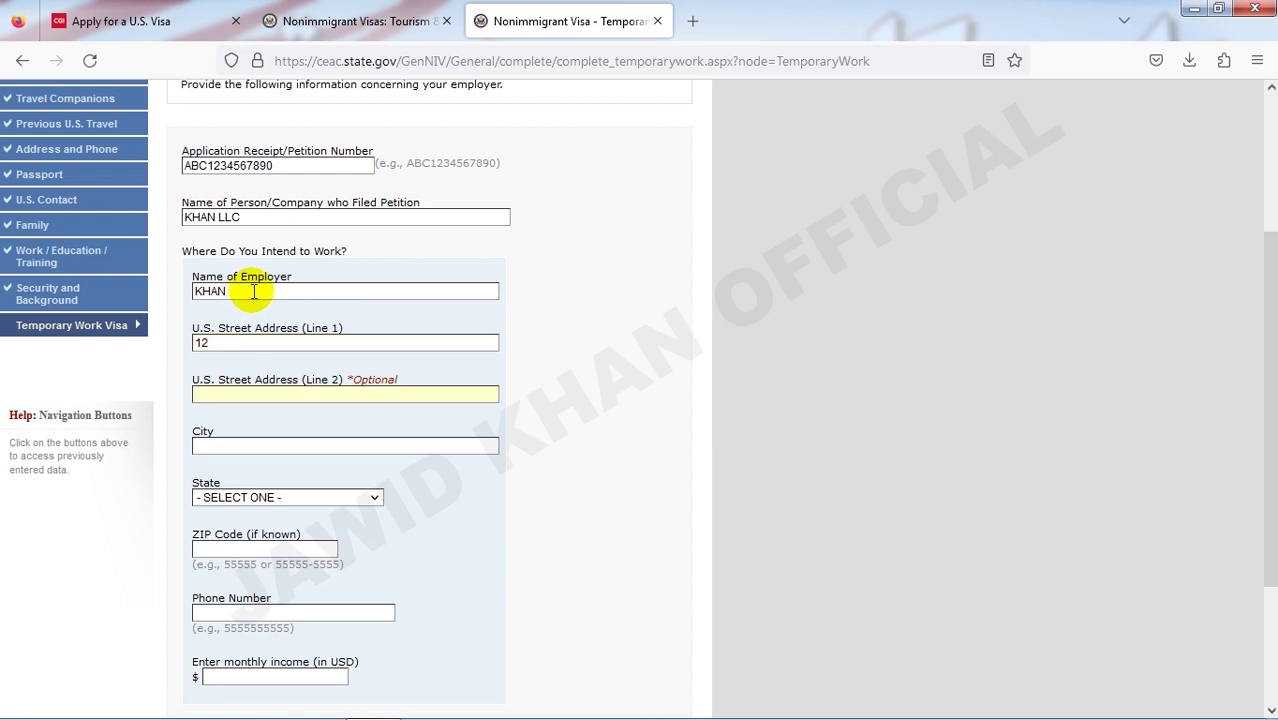
type("12")
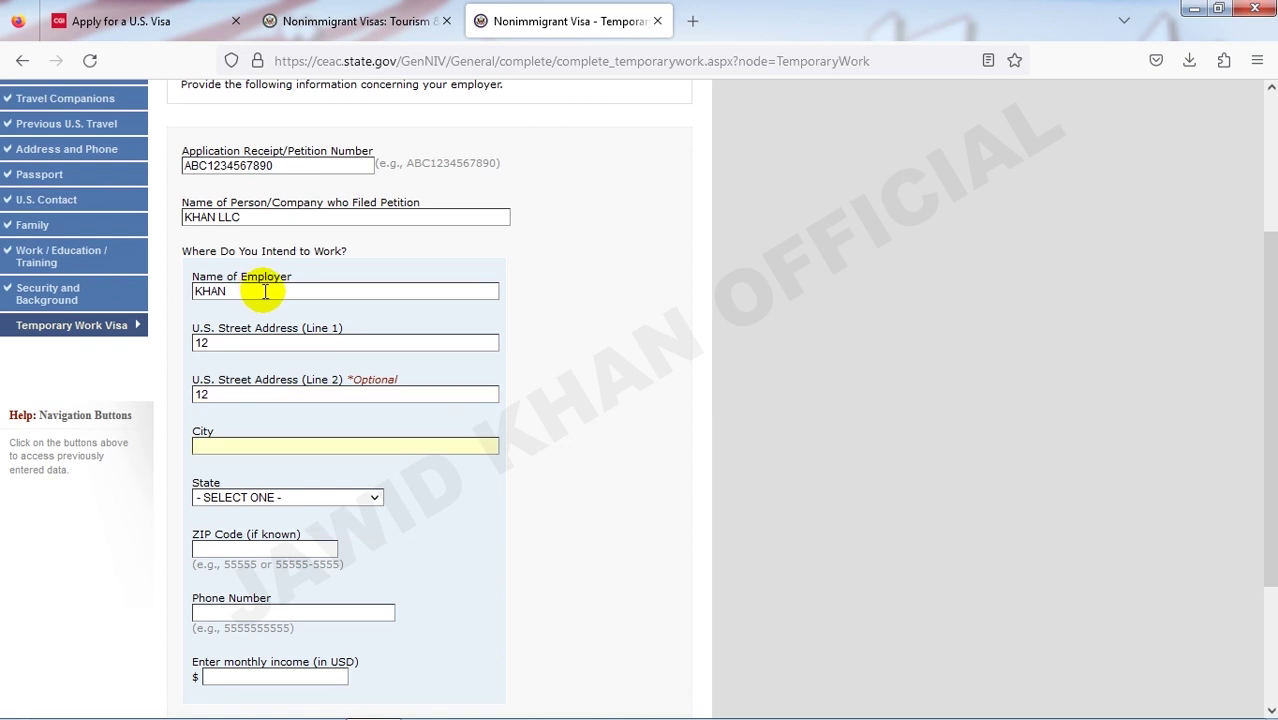
type("JER")
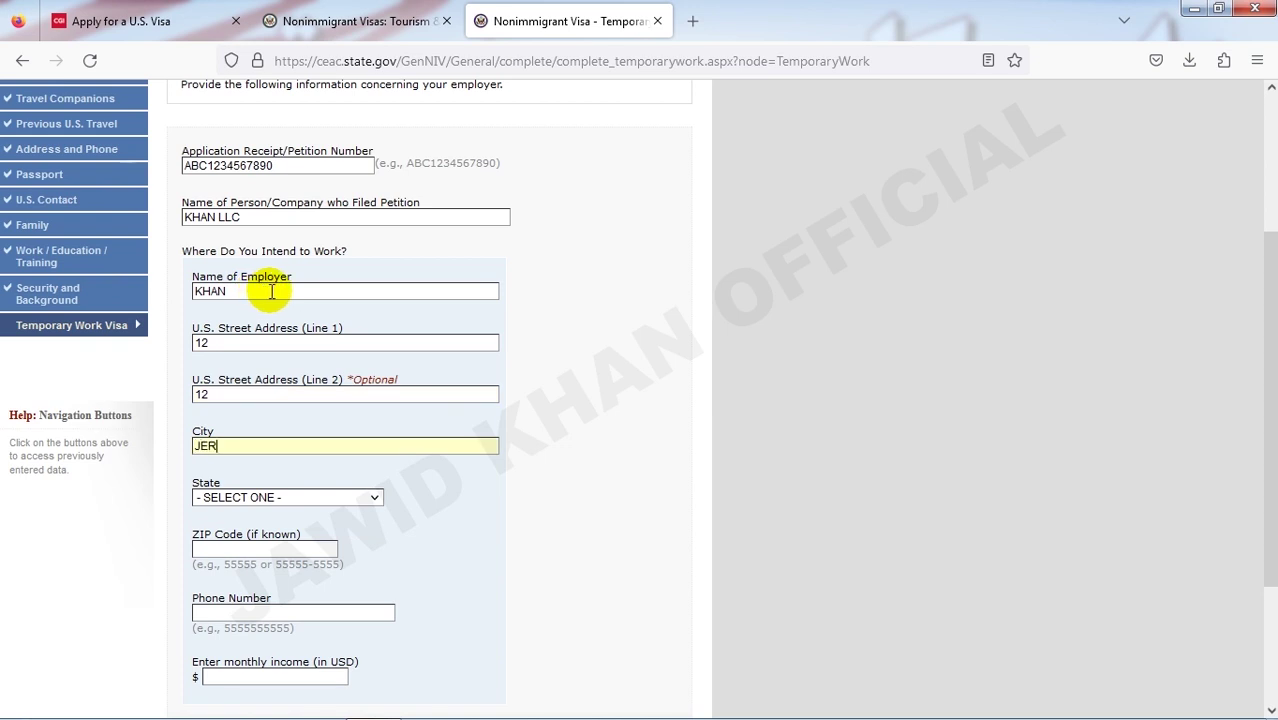
key("n")
key("n")
key("n")
key("n")
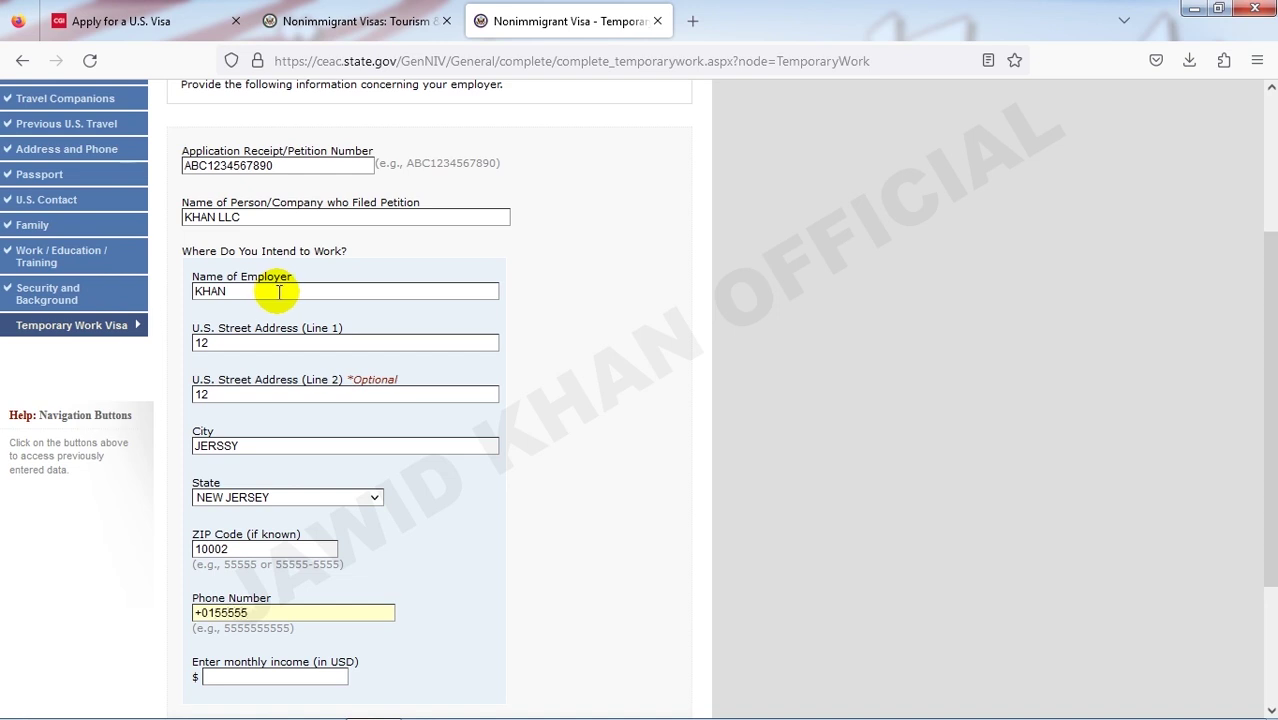
- Enter 25554 as the monthly income and look over the completed page
scroll(285, 310, "down", 3)
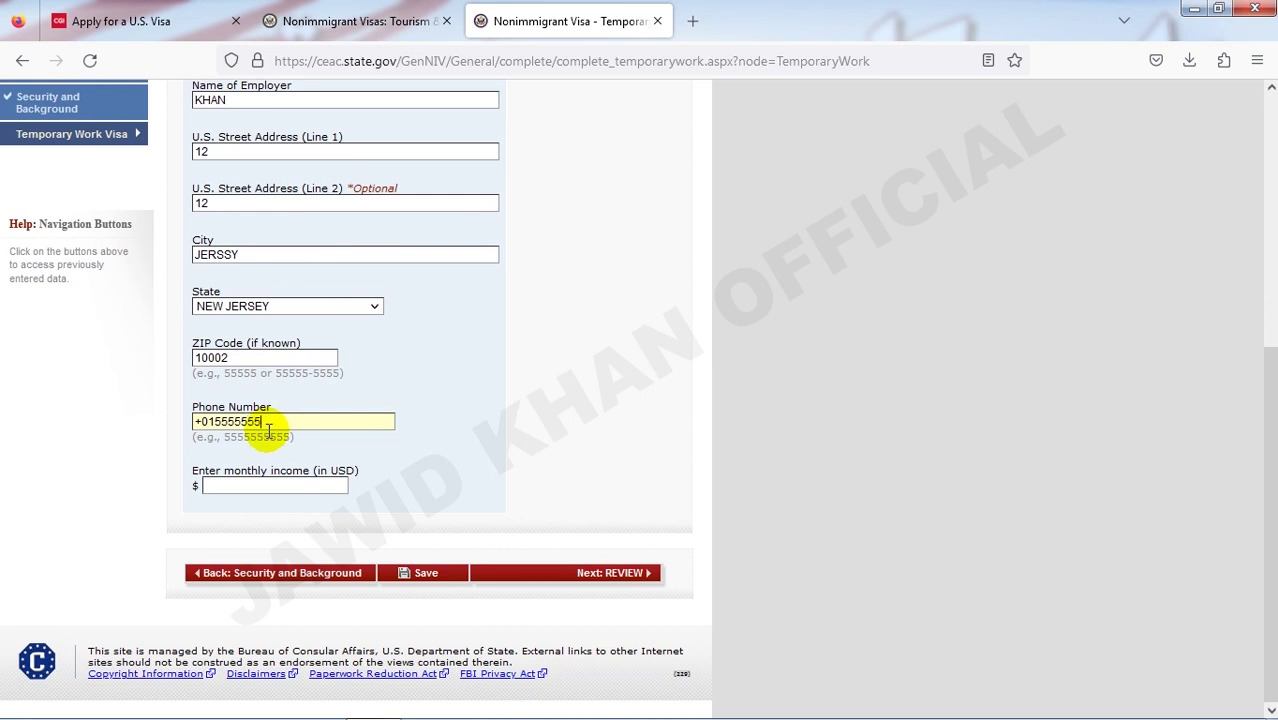
left_click(250, 488)
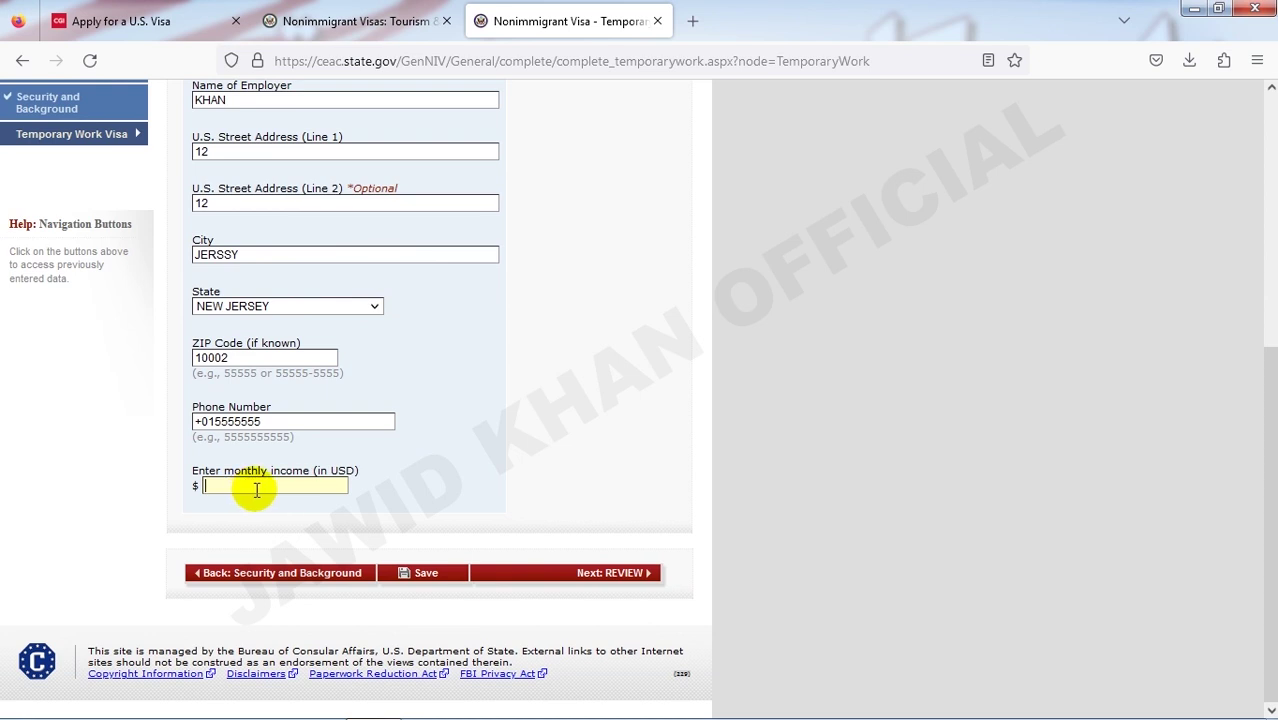
type("25554")
scroll(275, 470, "up", 3)
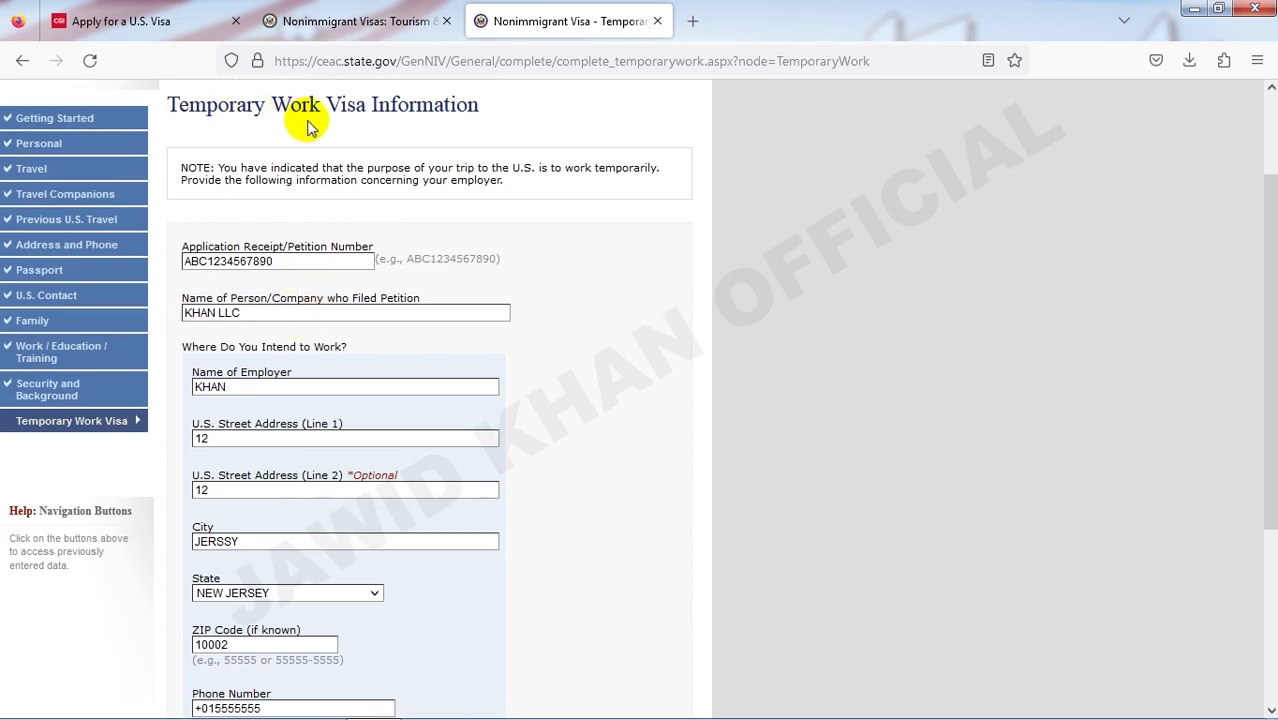
scroll(395, 325, "down", 5)
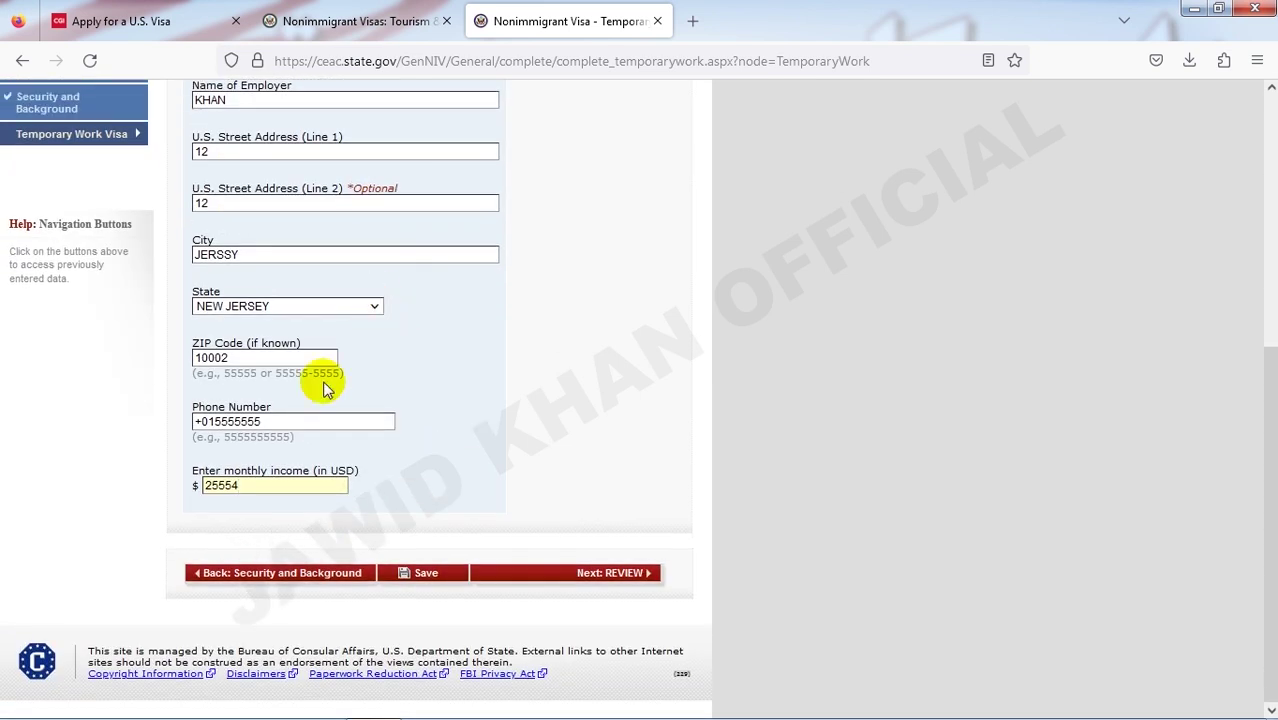
scroll(258, 466, "up", 5)
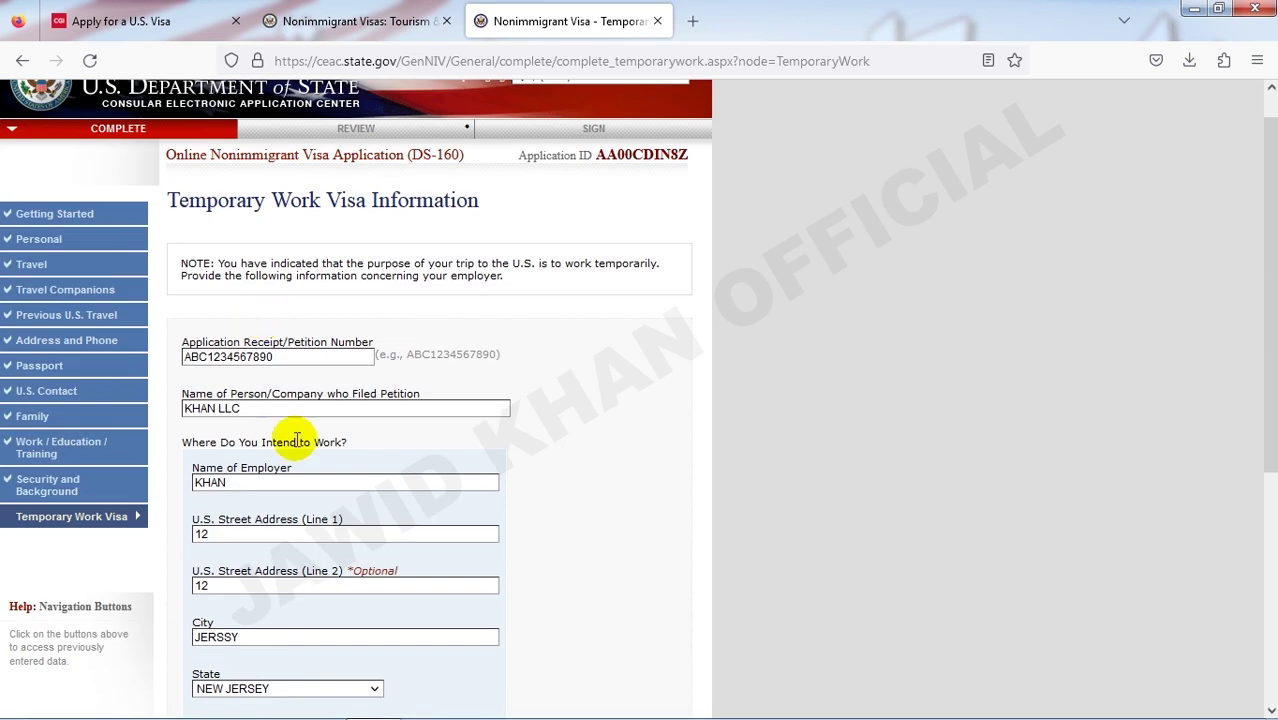
scroll(294, 437, "down", 5)
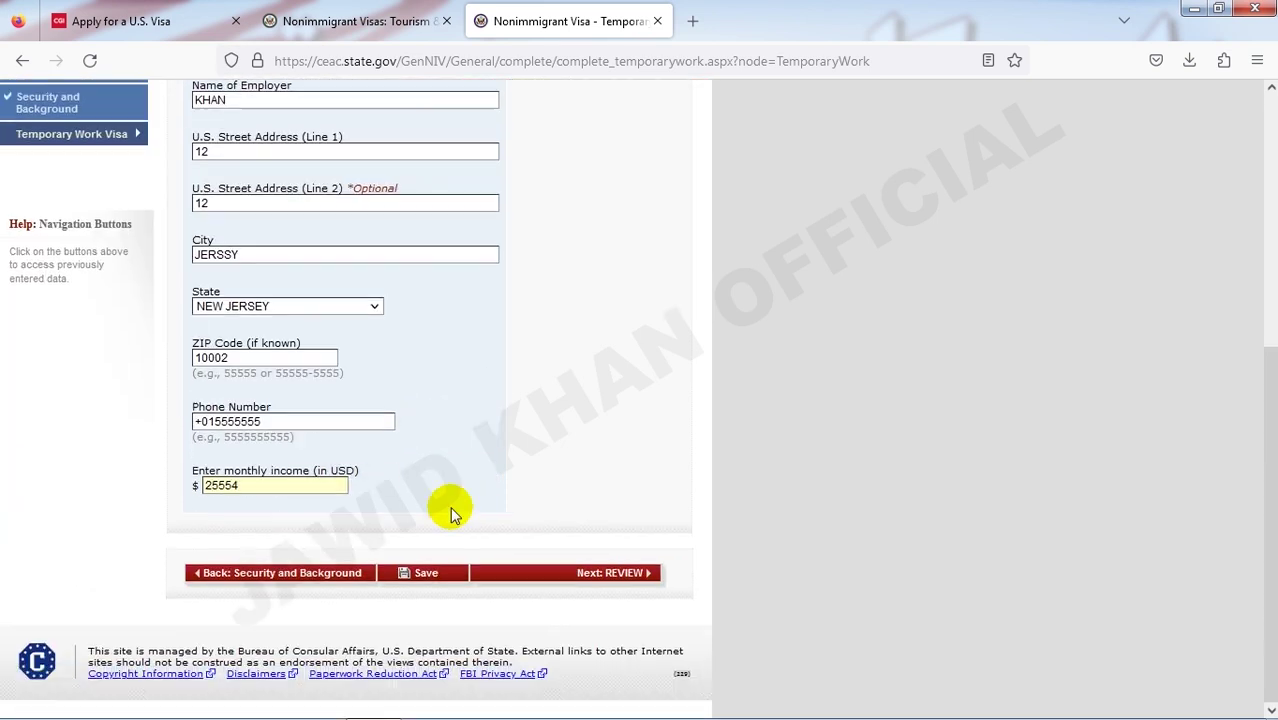
left_click(563, 573)
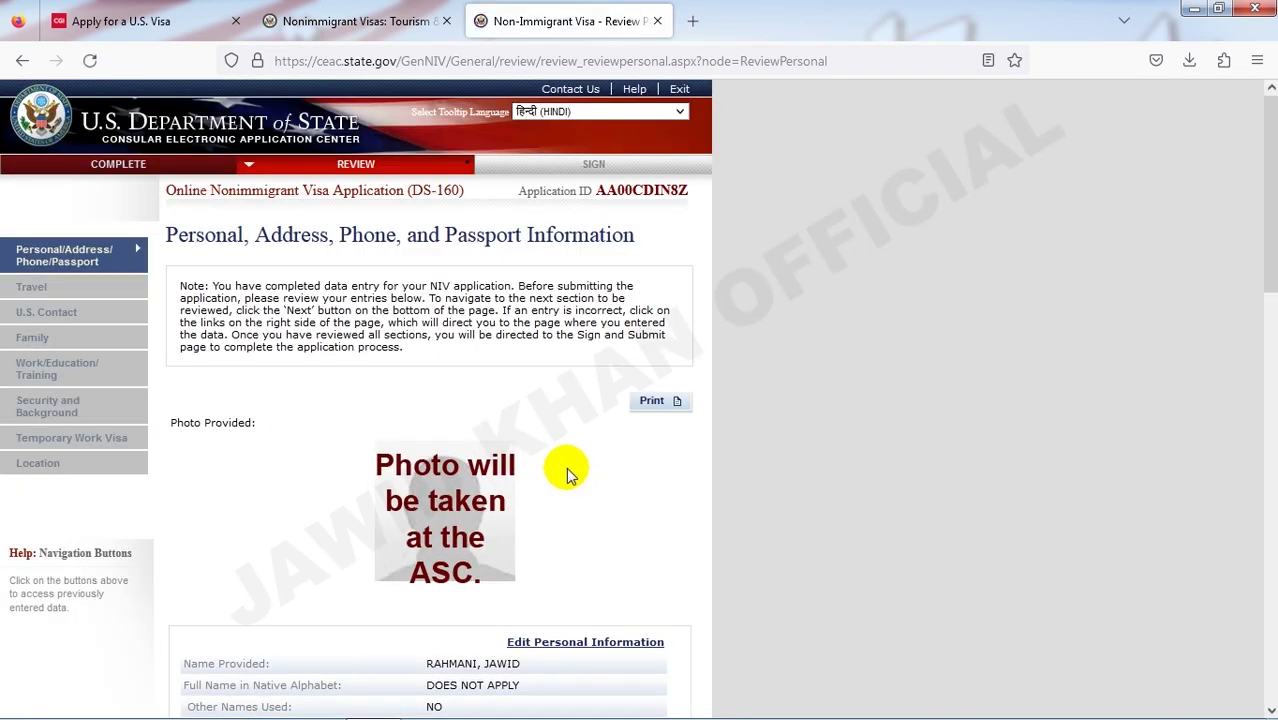
scroll(569, 475, "down", 5)
scroll(569, 475, "up", 2)
scroll(569, 475, "up", 1)
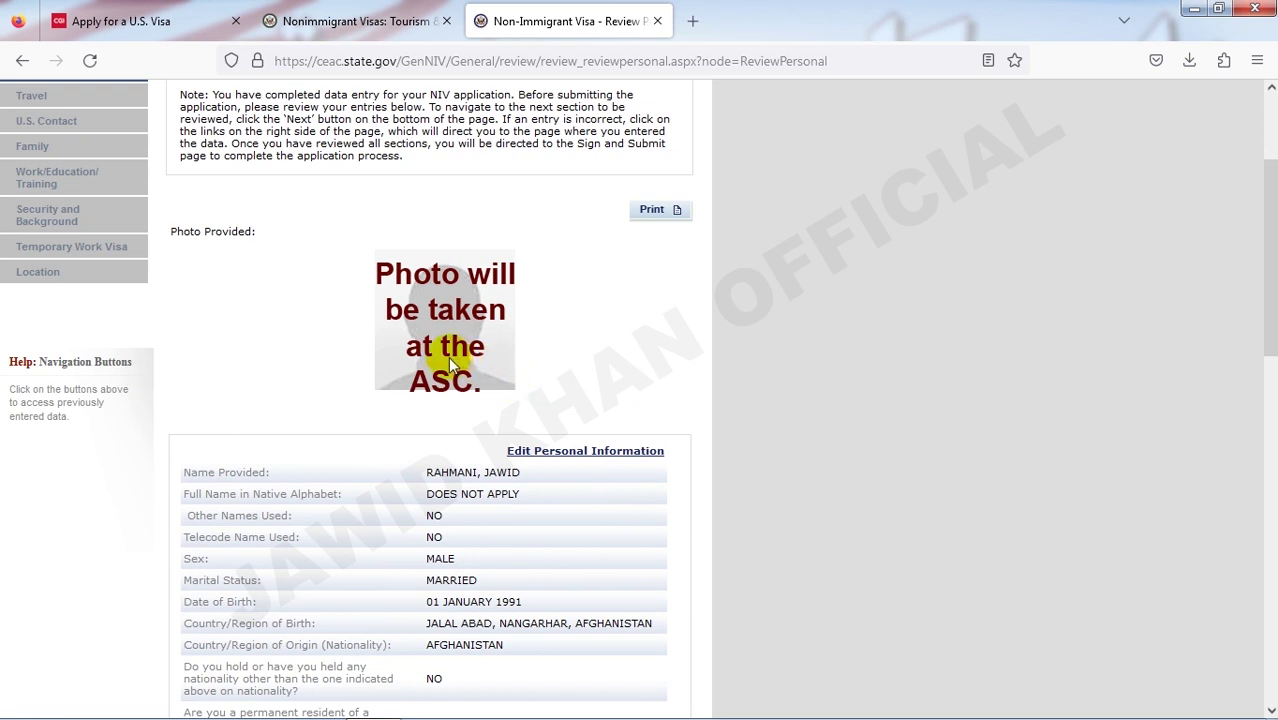
scroll(451, 356, "down", 6)
scroll(455, 356, "up", 1)
scroll(455, 356, "up", 4)
scroll(363, 350, "down", 1)
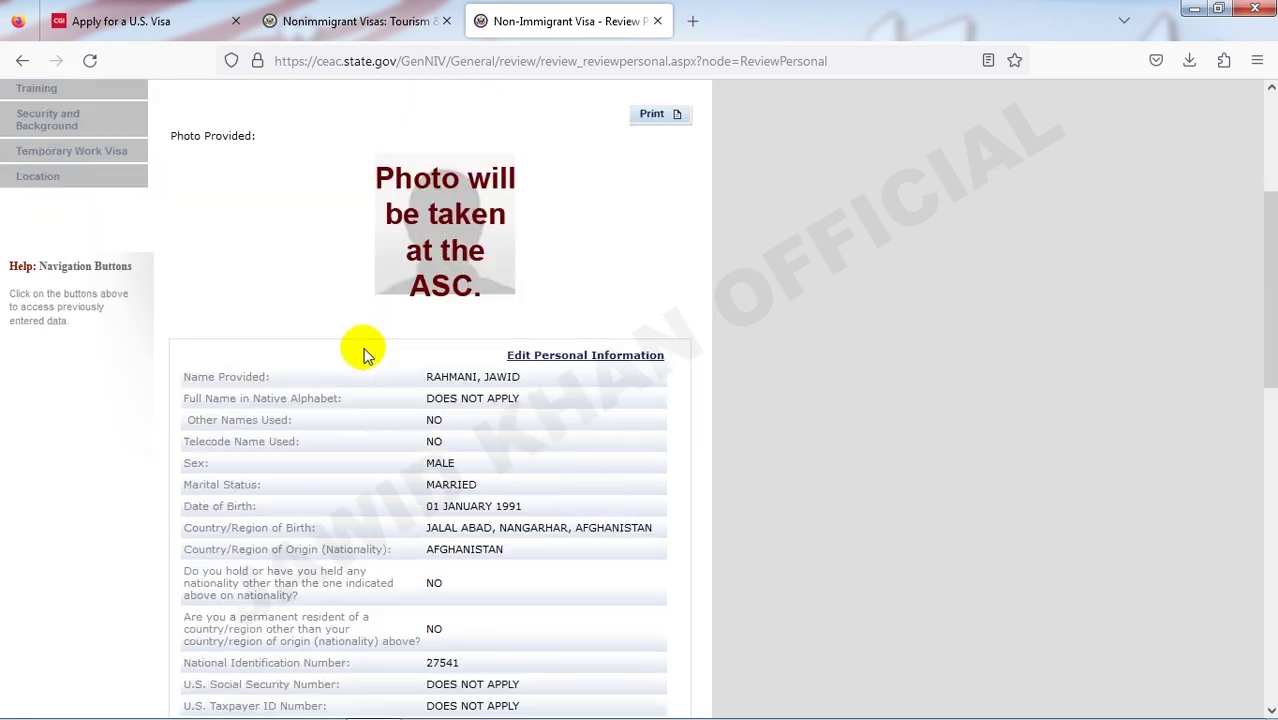
scroll(365, 352, "down", 11)
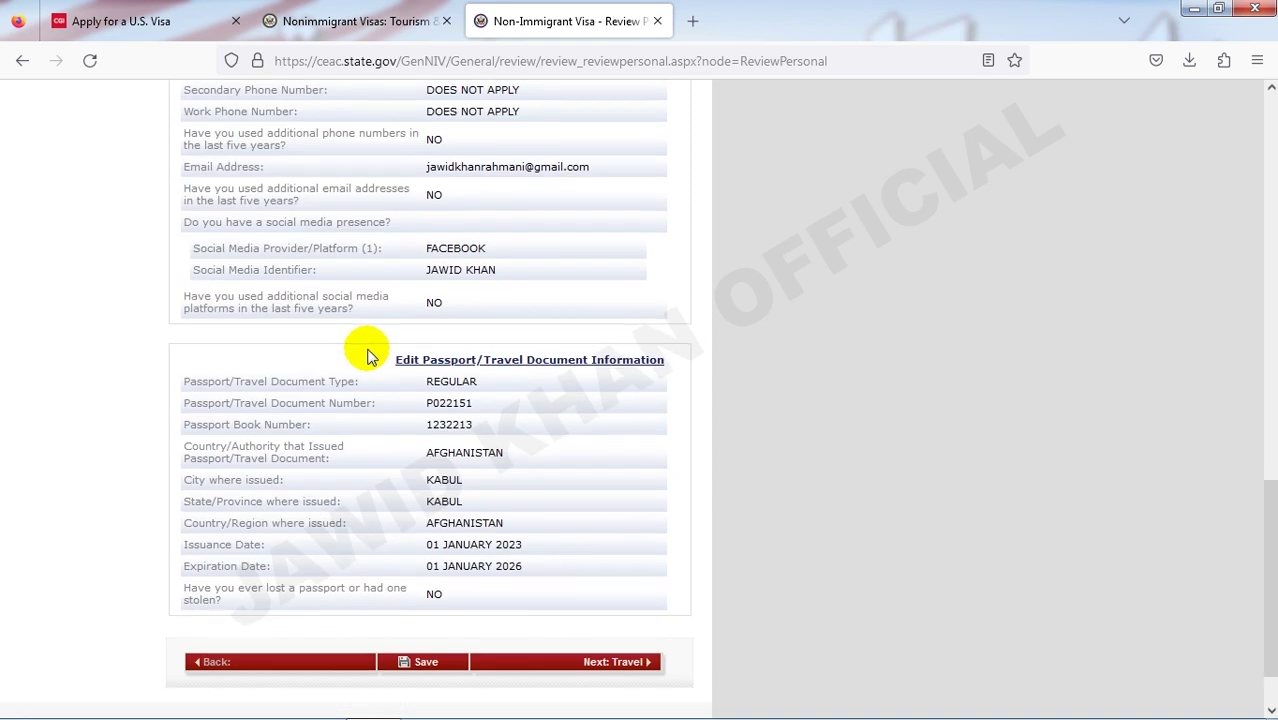
scroll(415, 442, "up", 9)
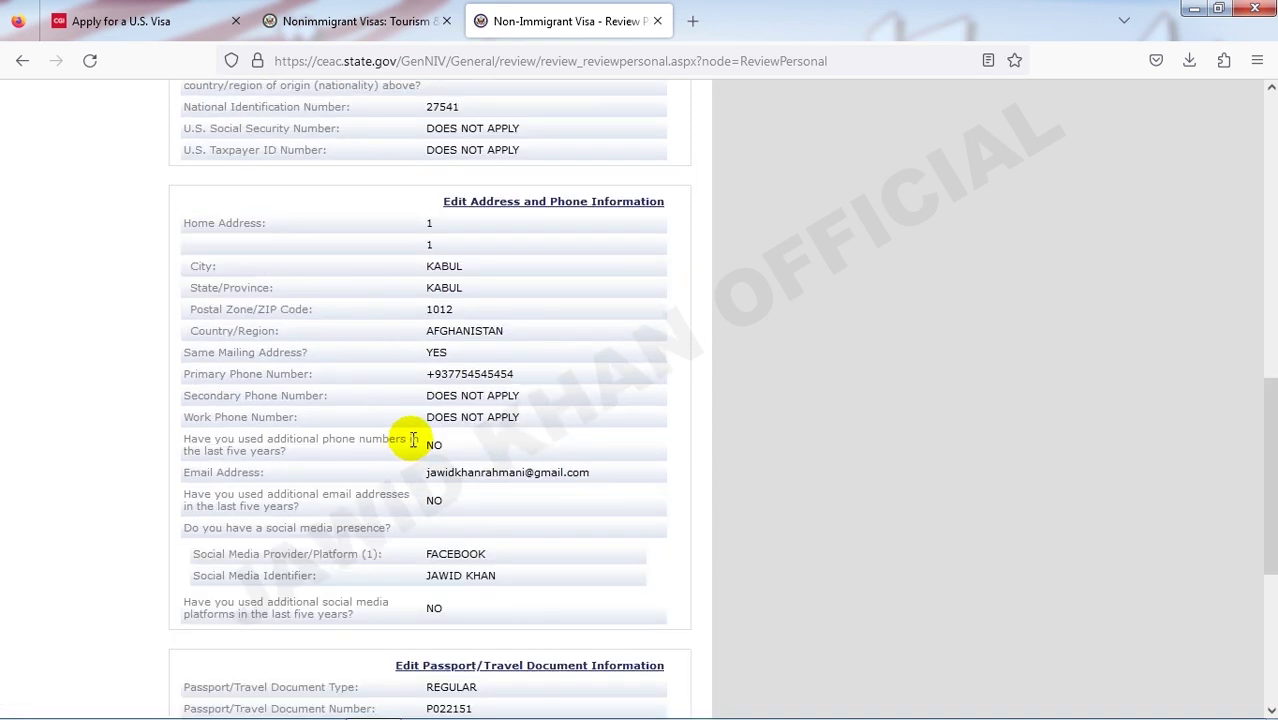
scroll(430, 322, "down", 5)
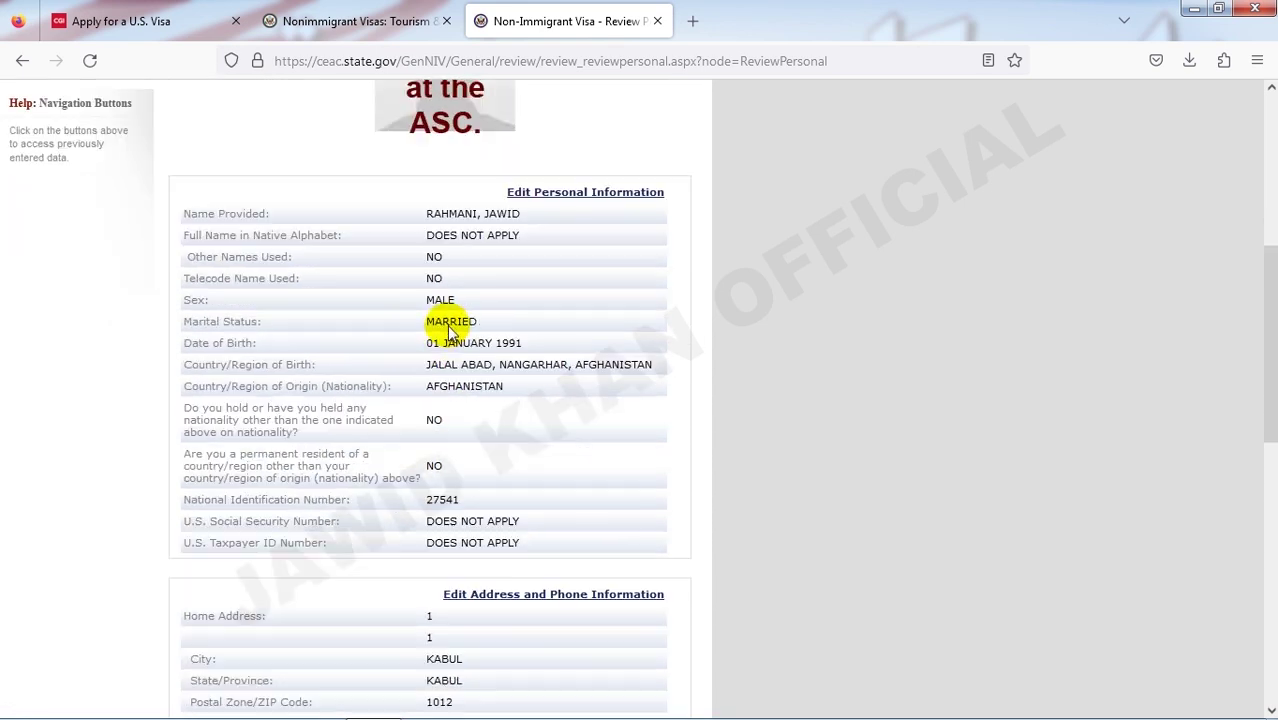
scroll(480, 330, "down", 3)
scroll(499, 414, "down", 4)
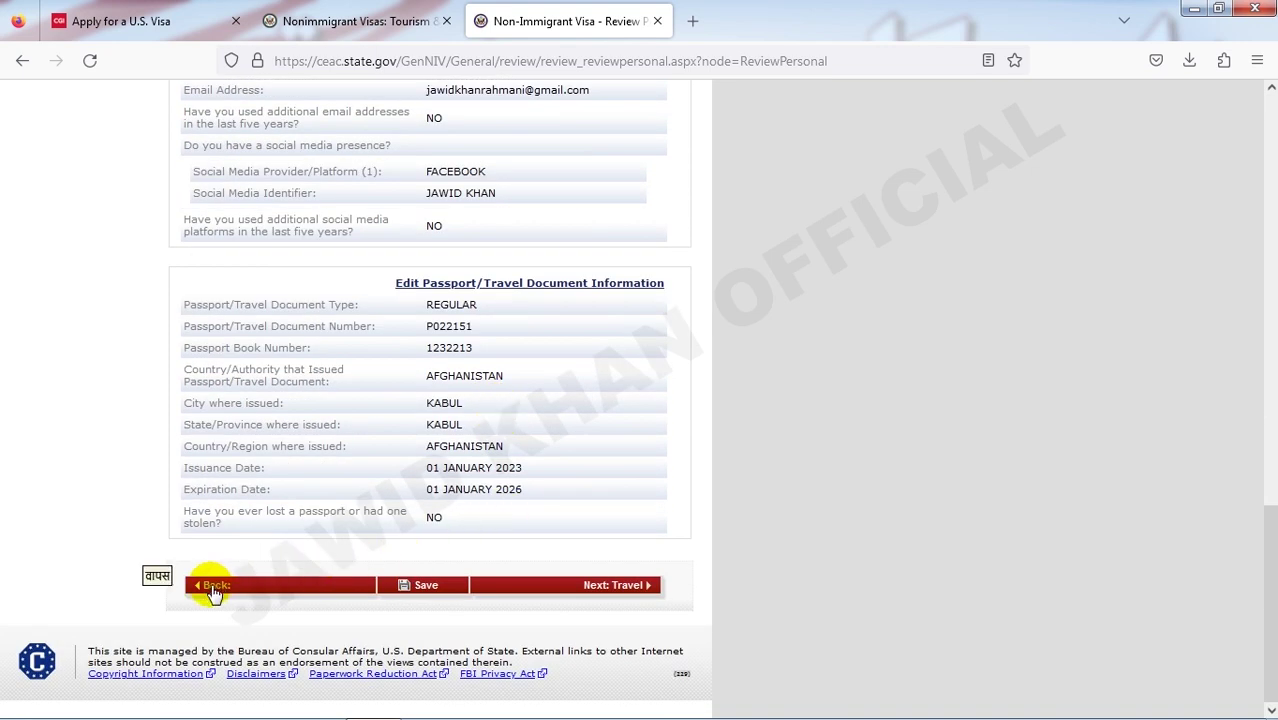
scroll(430, 440, "up", 12)
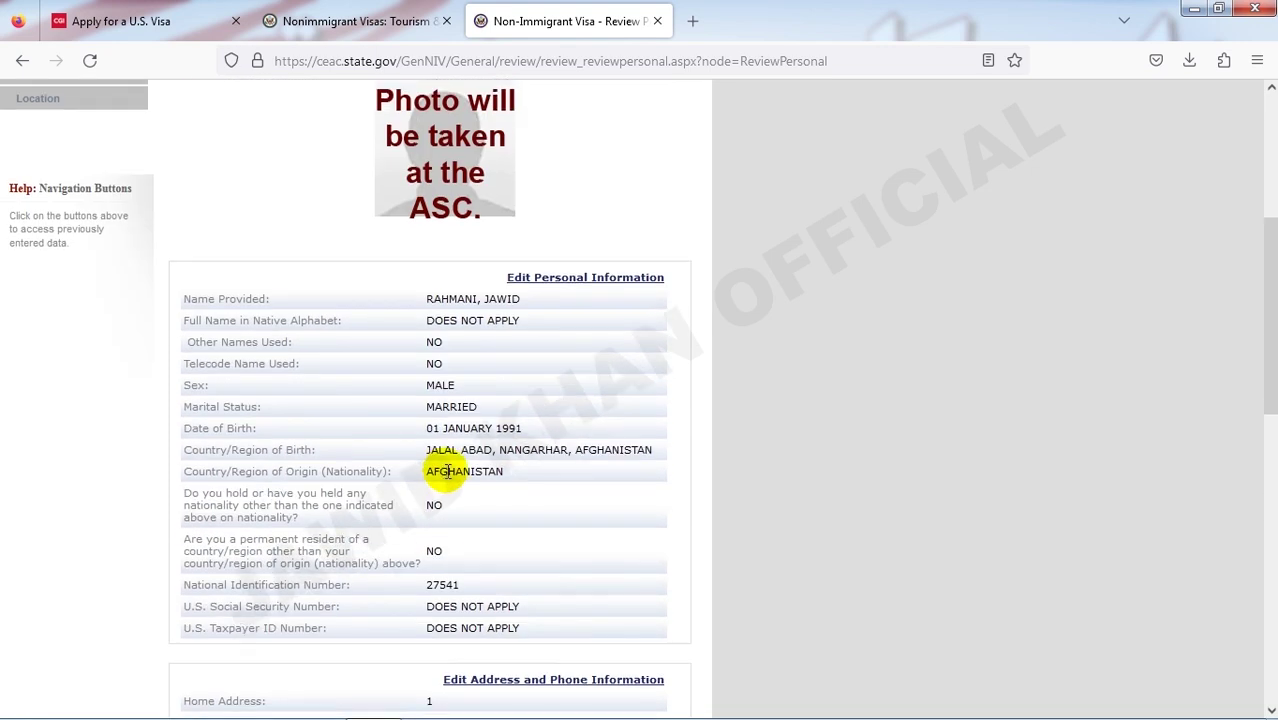
scroll(522, 368, "up", 4)
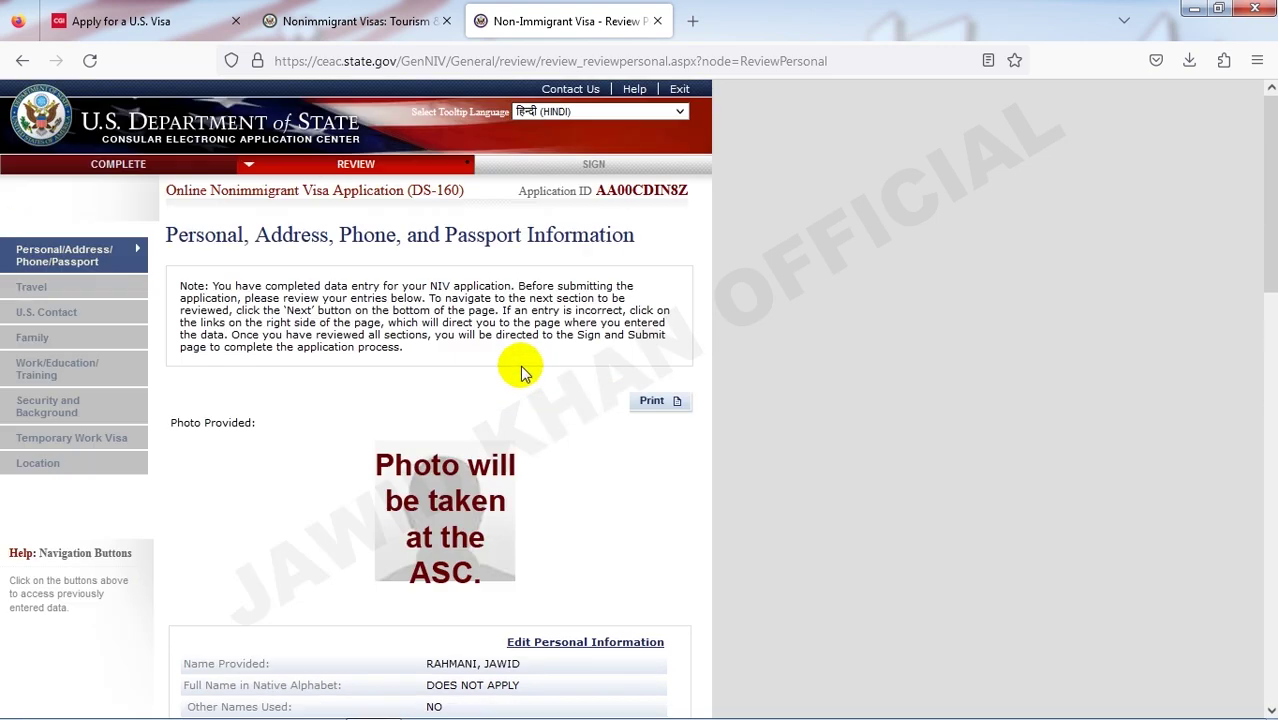
scroll(510, 378, "down", 6)
scroll(608, 308, "up", 6)
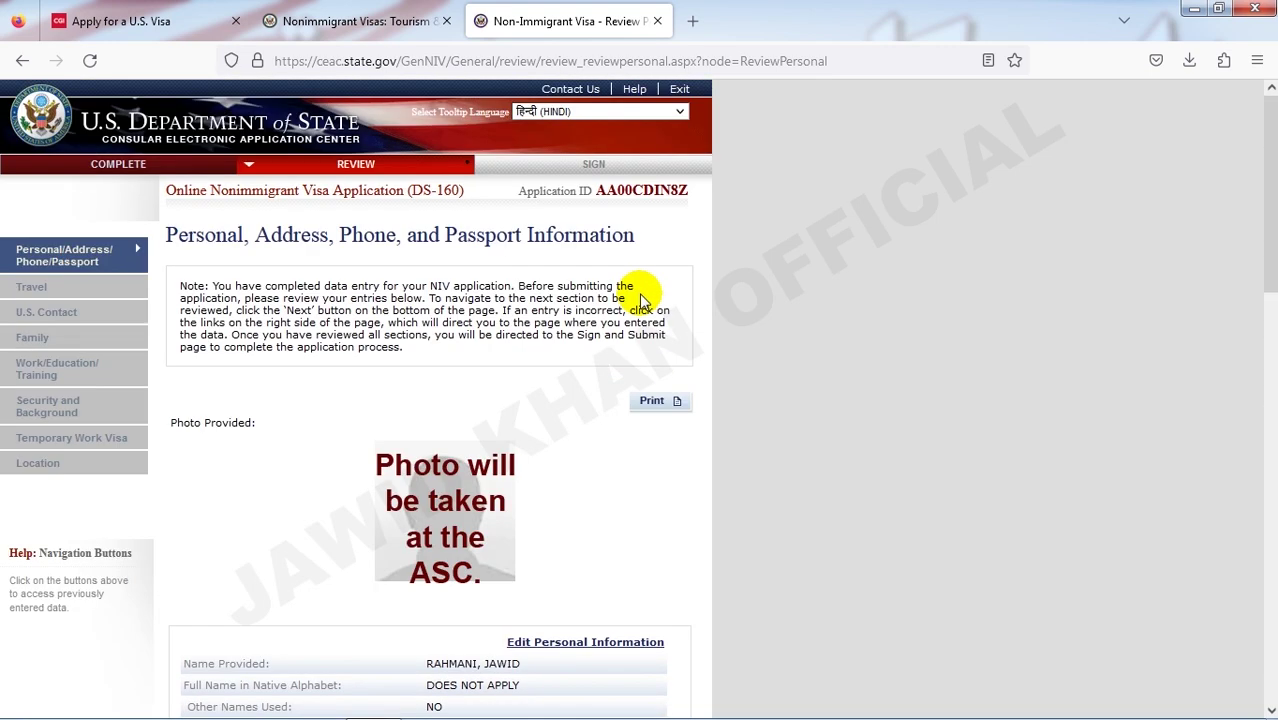
- Print the Personal, Address, Phone and Passport review page to a PDF on the Desktop
left_click(658, 400)
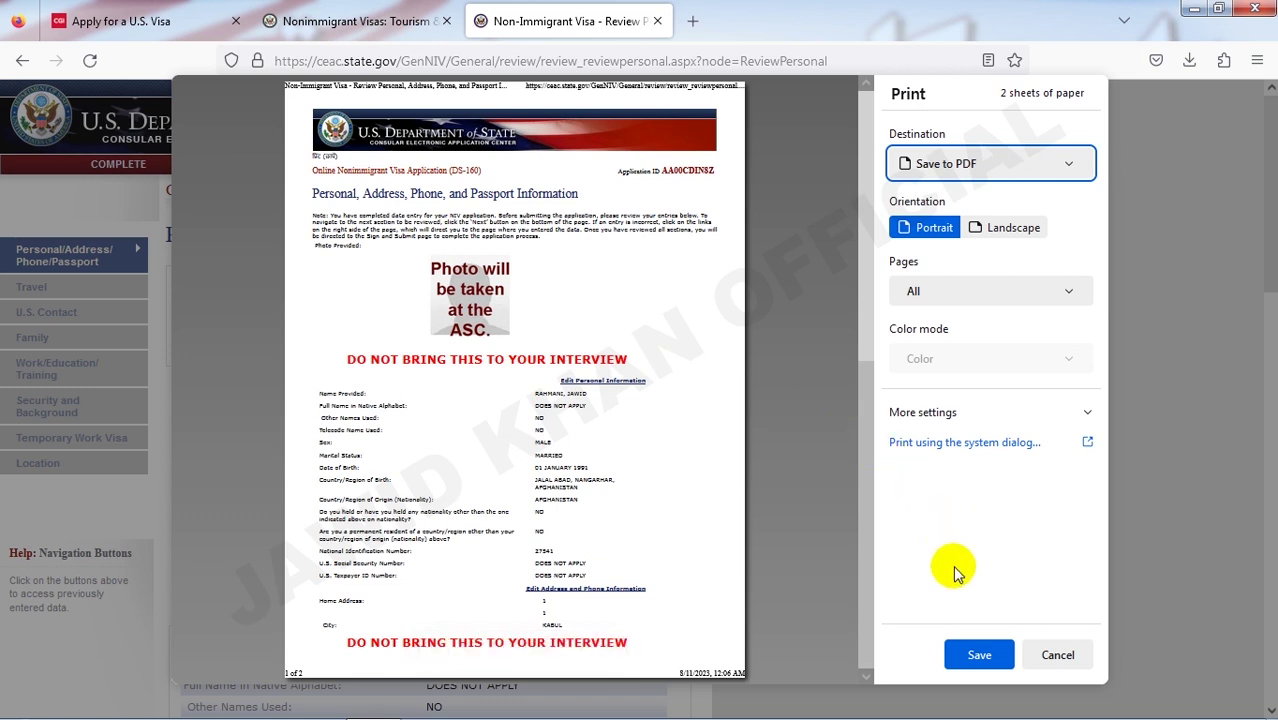
left_click(976, 654)
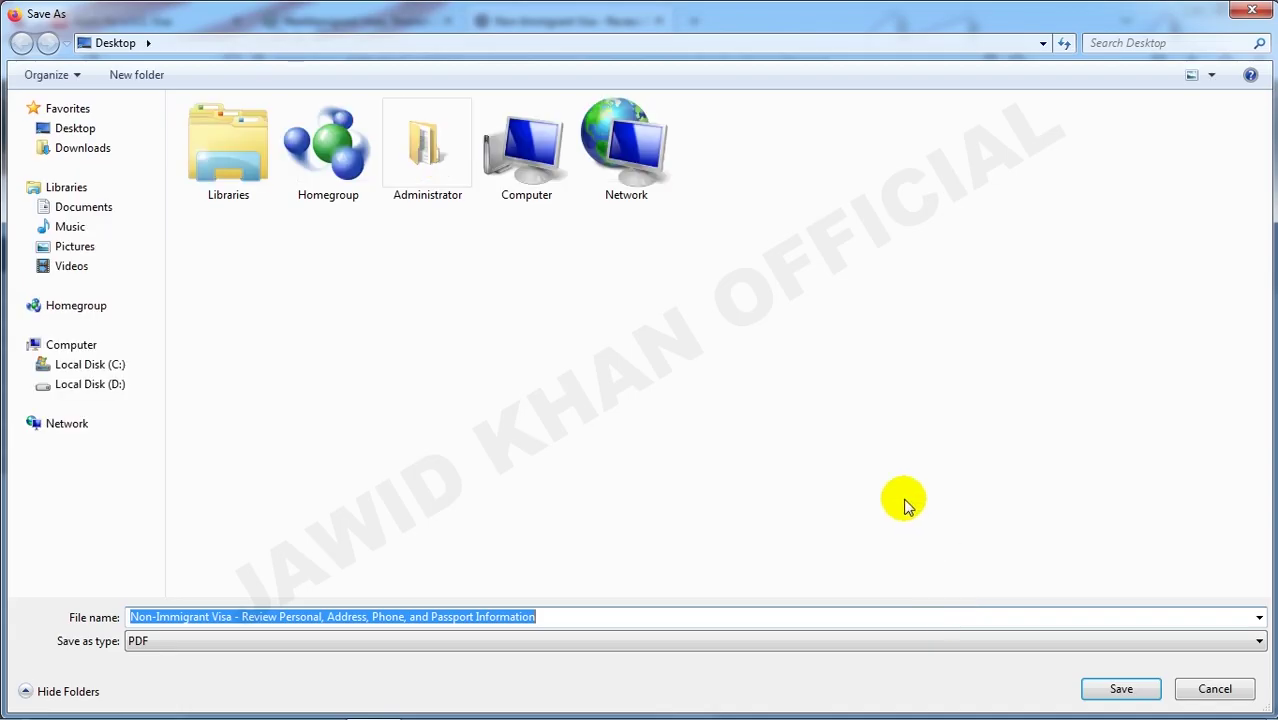
left_click(90, 129)
left_click(1115, 690)
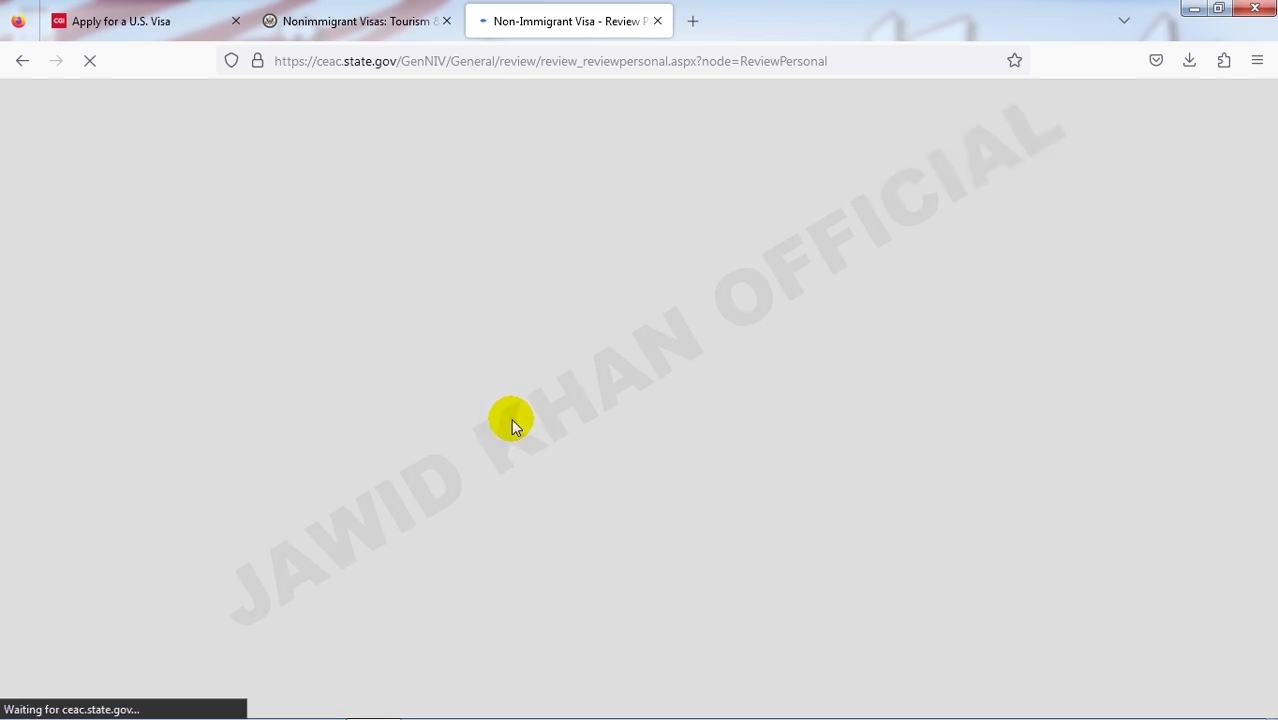
- Save the DS-160 progress to the database and return to the personal and passport review page
scroll(505, 420, "down", 10)
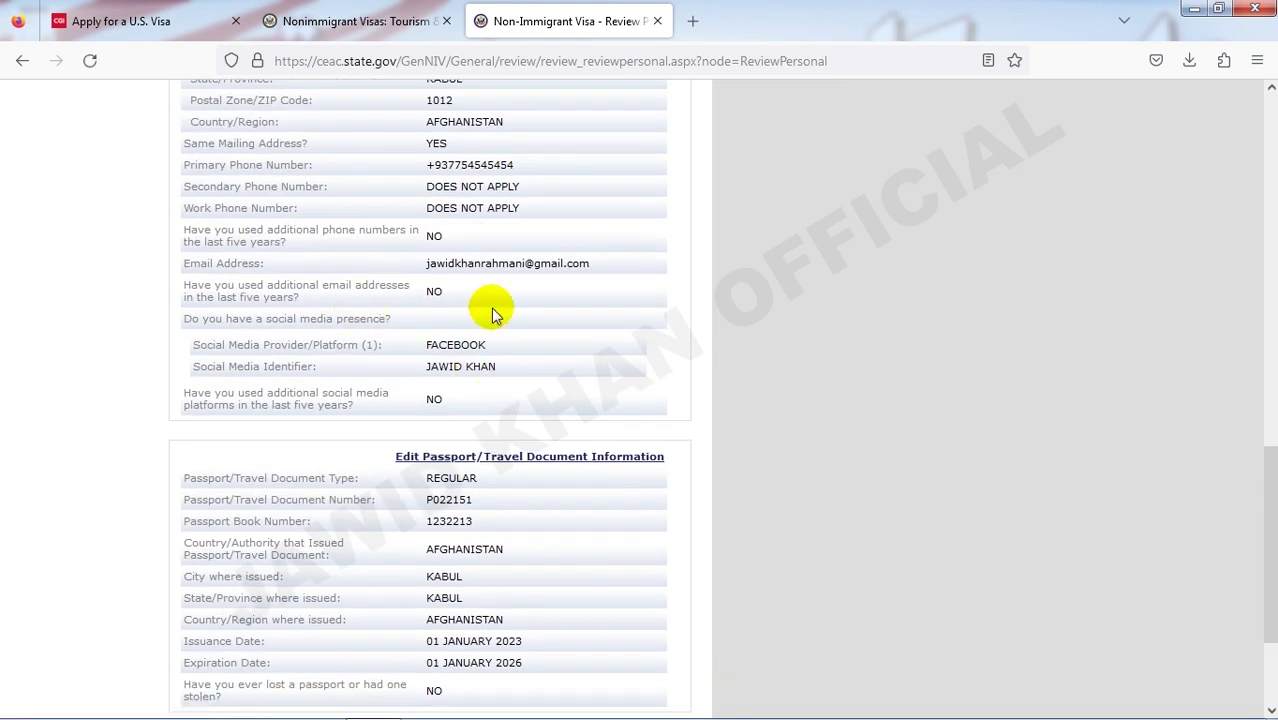
scroll(505, 340, "down", 3)
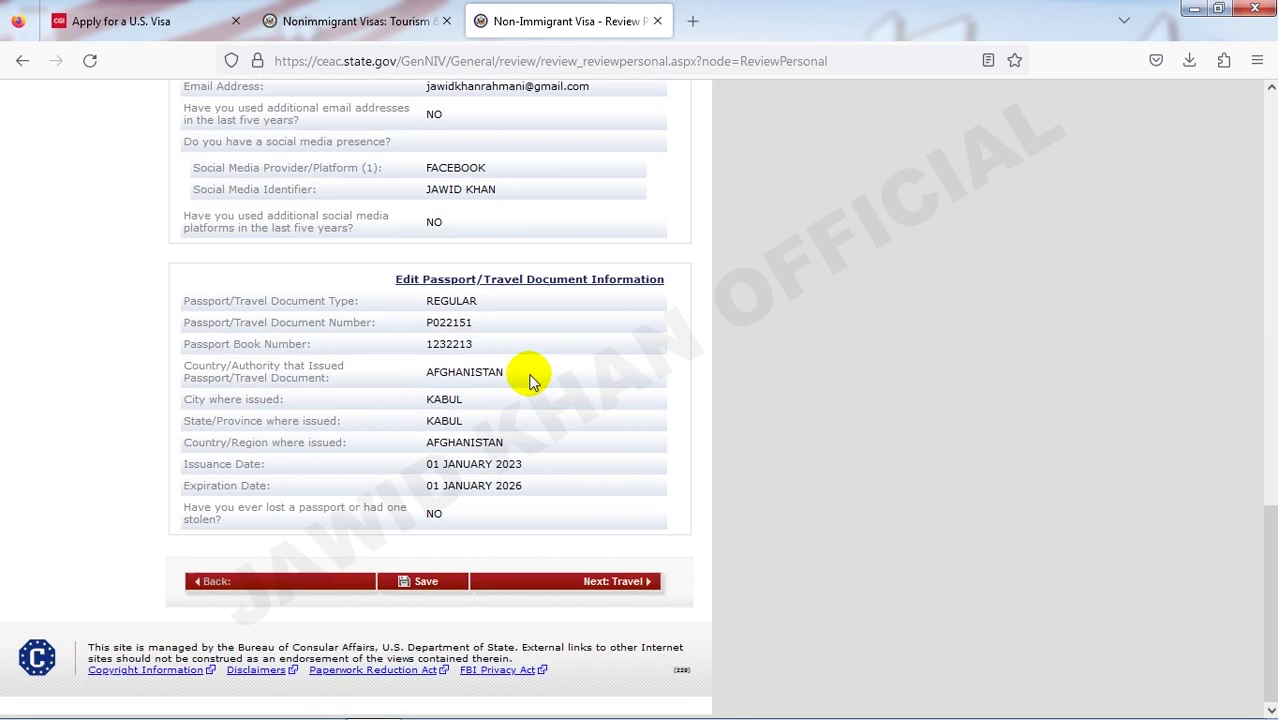
left_click(430, 586)
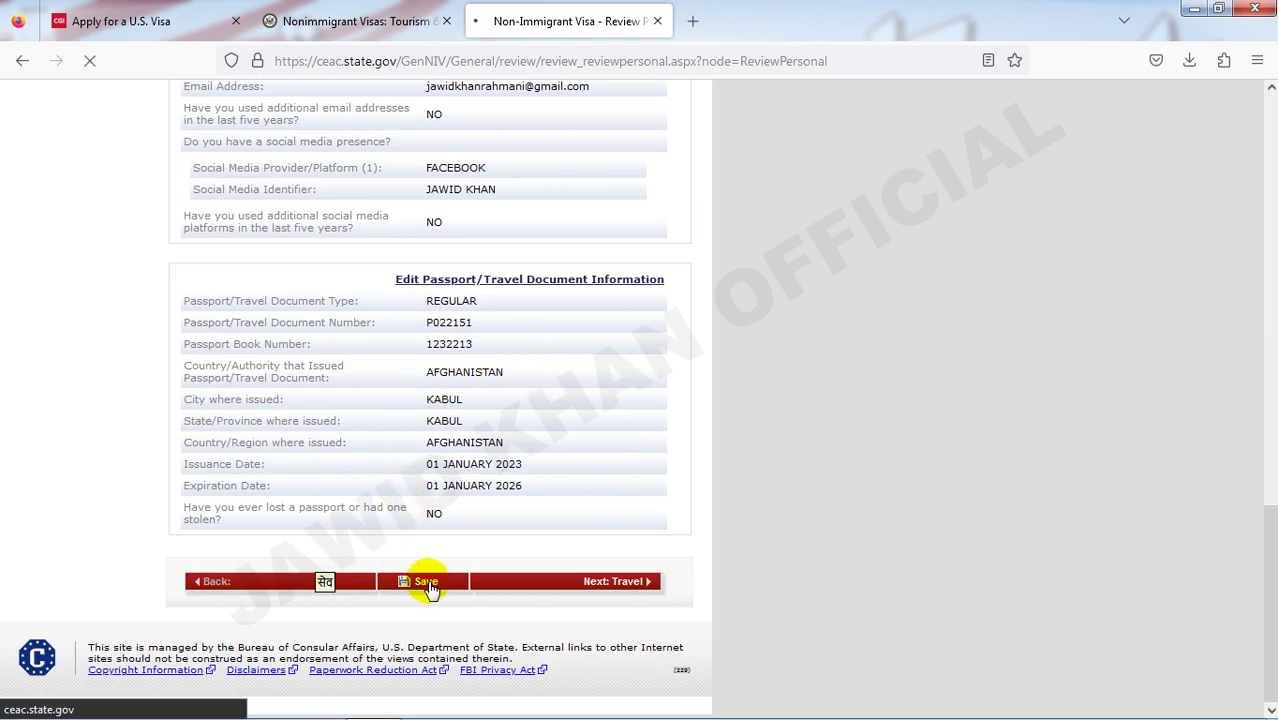
scroll(541, 428, "up", 8)
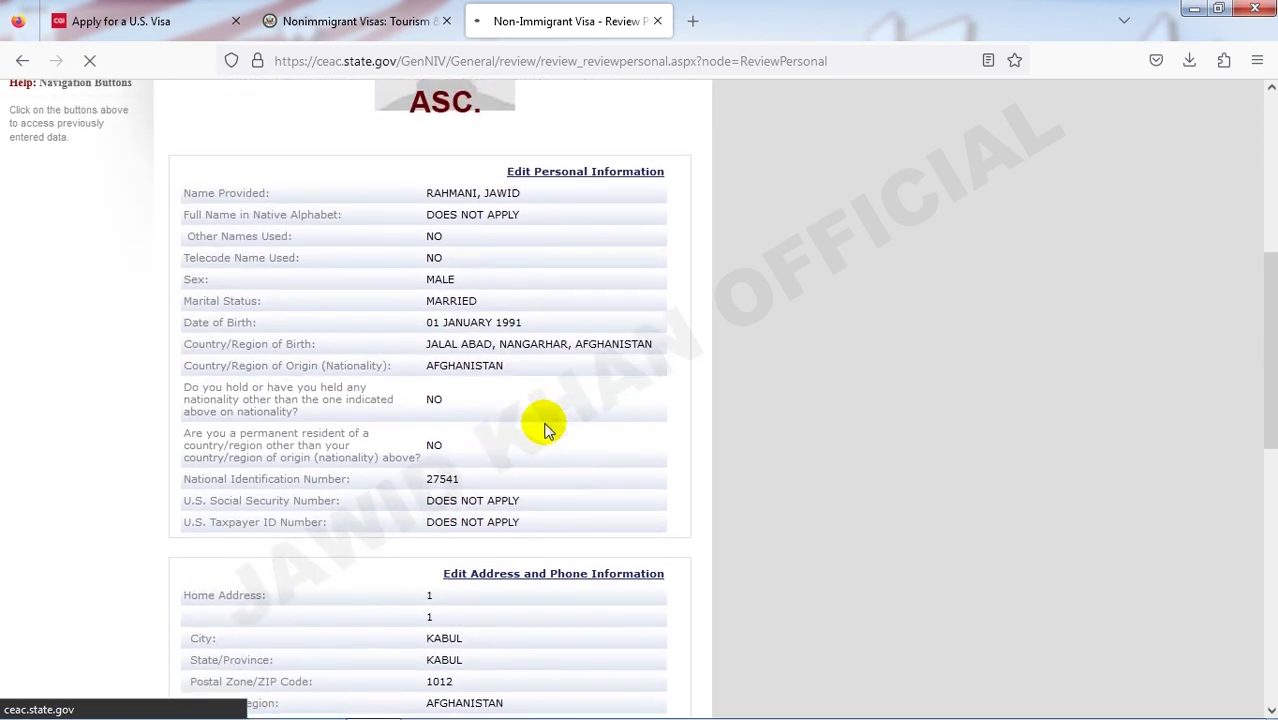
scroll(548, 428, "up", 3)
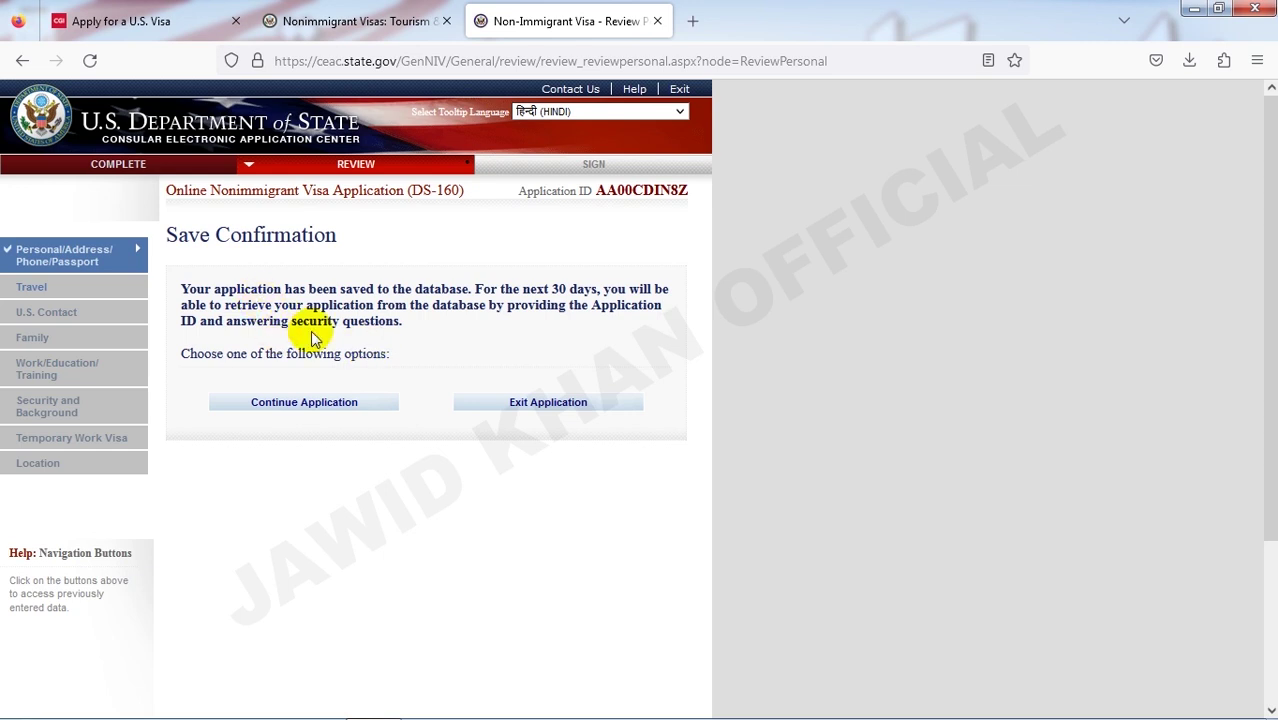
left_click(293, 406)
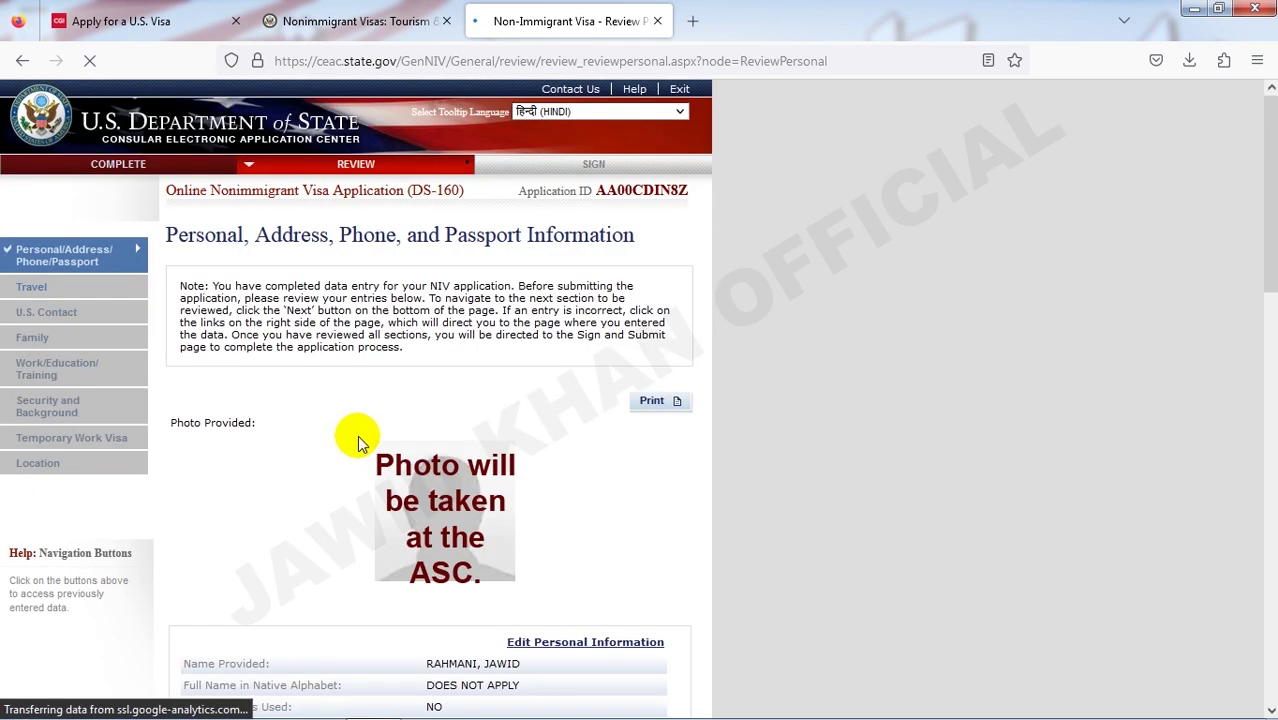
scroll(445, 450, "down", 8)
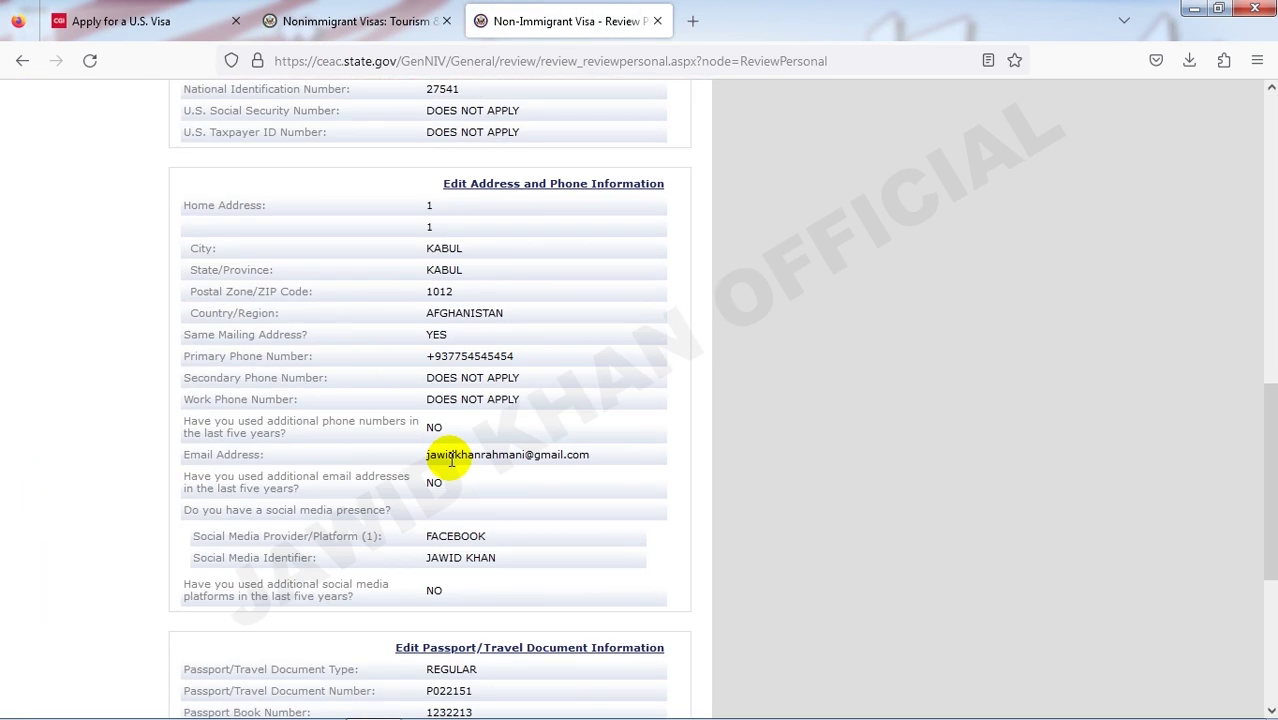
scroll(451, 460, "down", 4)
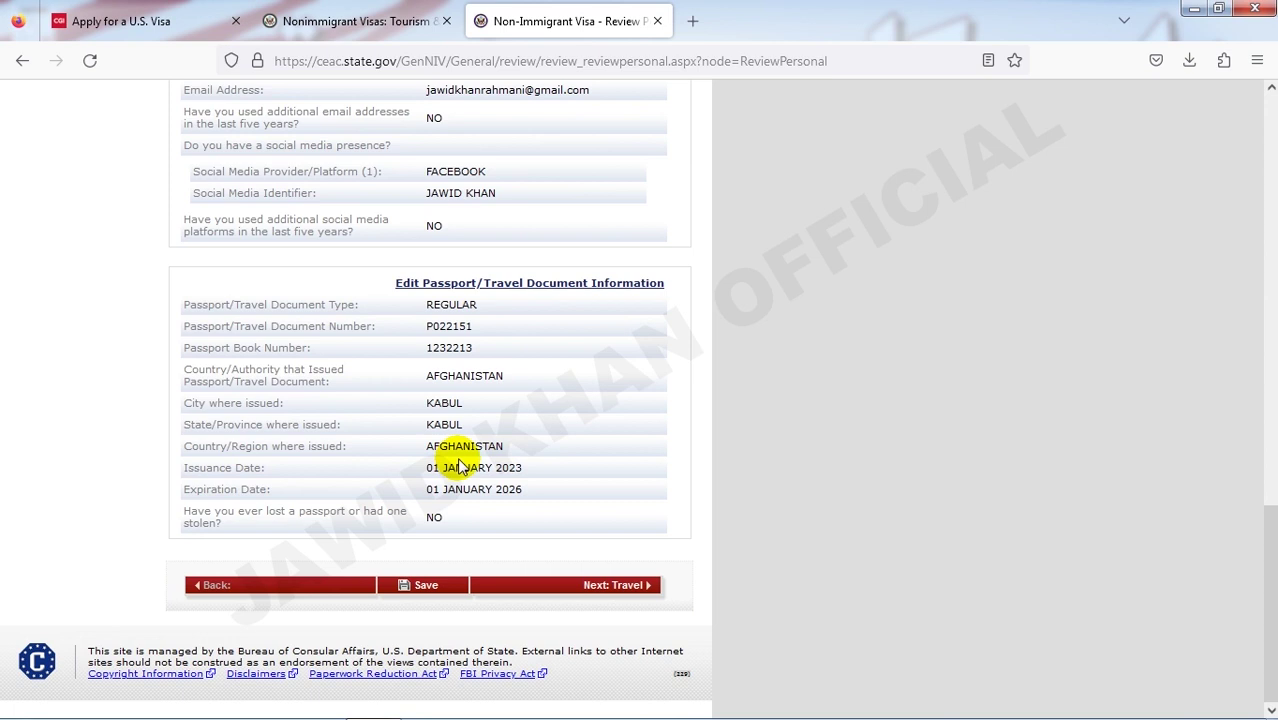
- Open the Travel review page and check its TEMPORARY WORKER (H) purpose and 01 JANUARY 2024 arrival
left_click(597, 589)
scroll(594, 517, "up", 15)
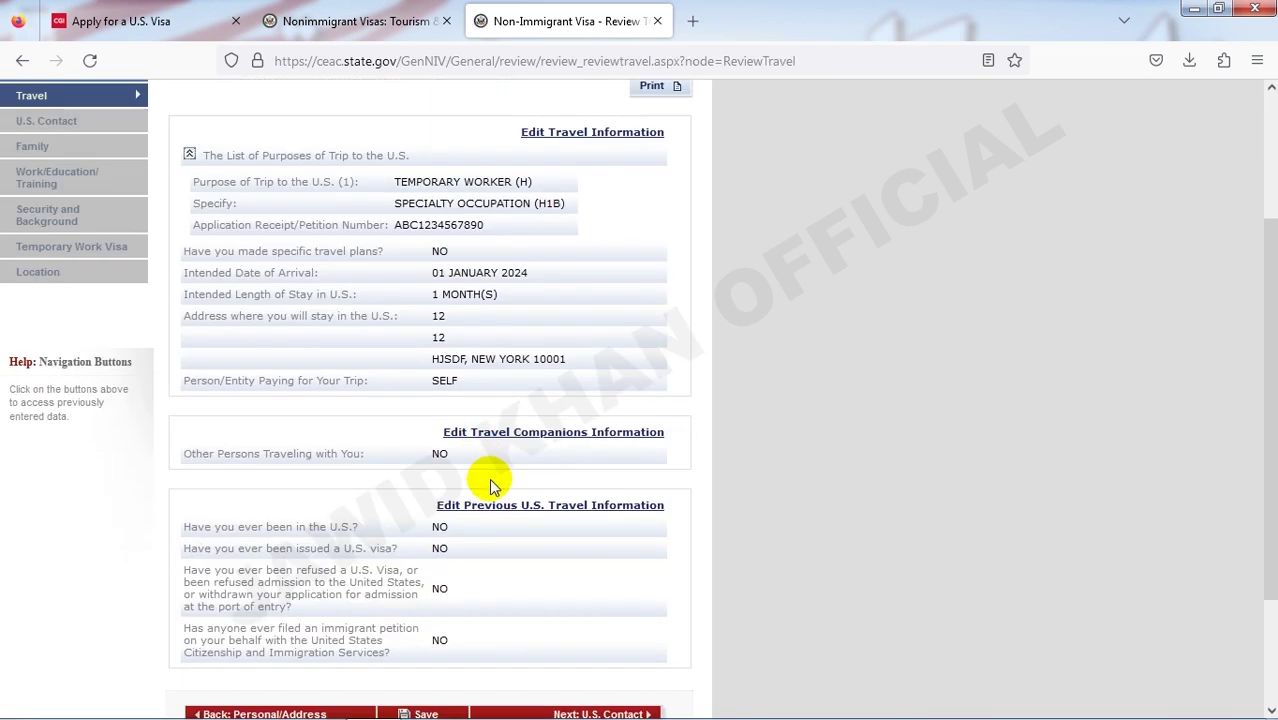
scroll(490, 485, "down", 3)
scroll(497, 484, "up", 3)
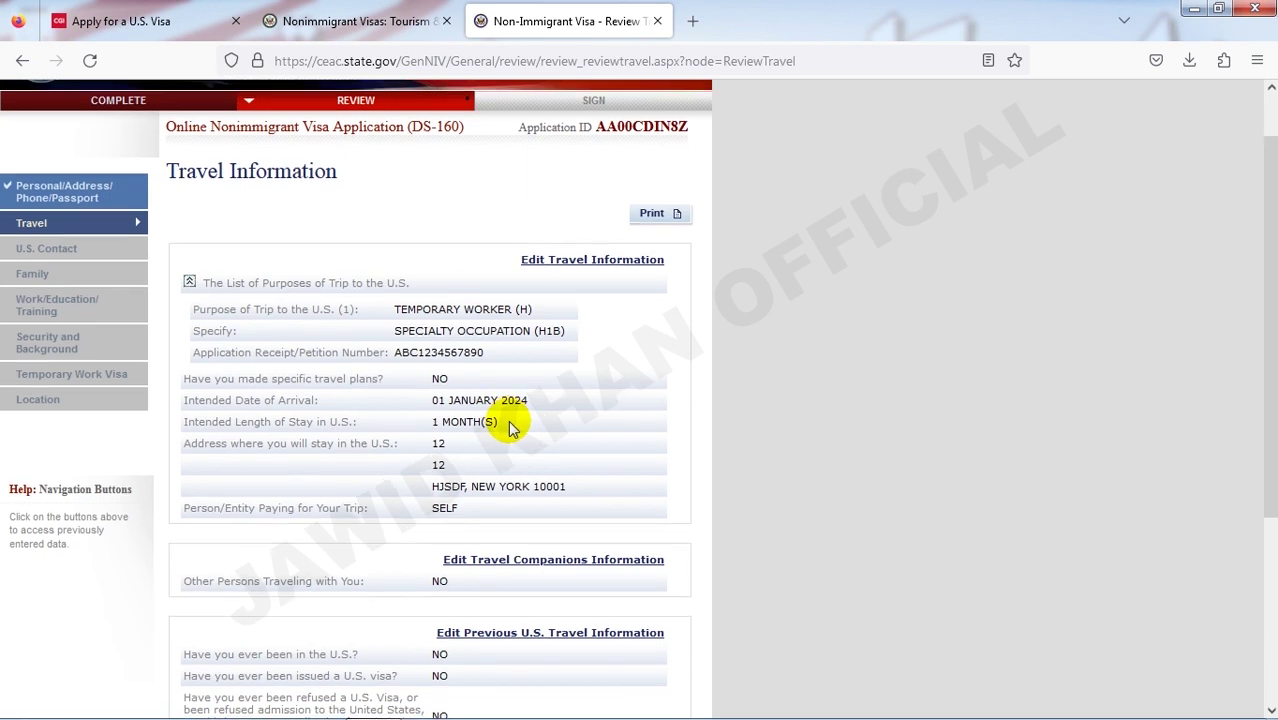
scroll(510, 427, "down", 3)
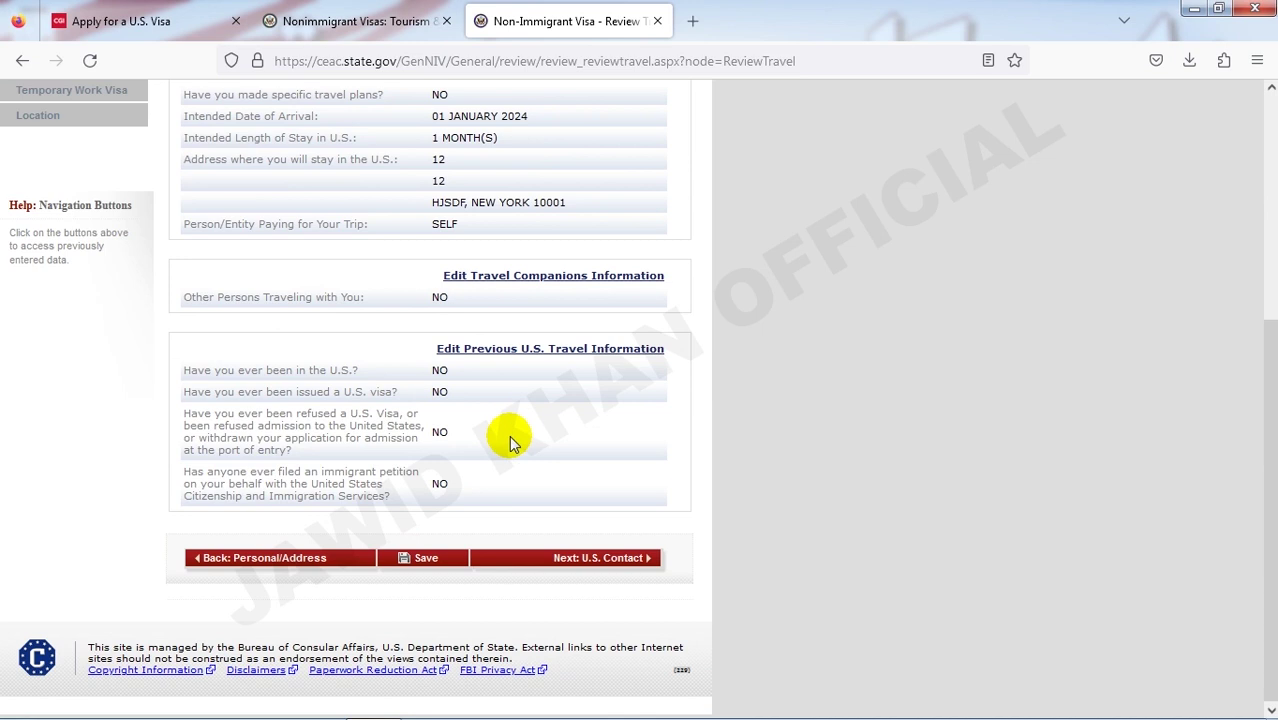
scroll(512, 443, "up", 4)
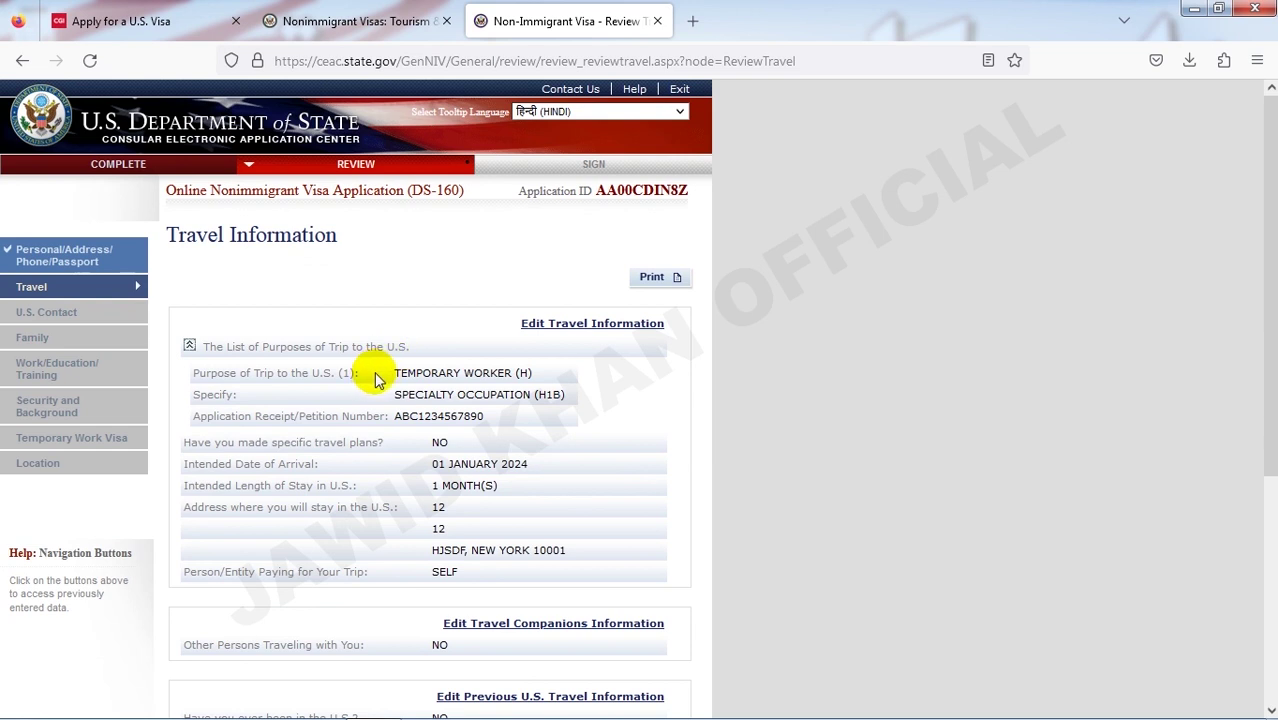
scroll(375, 380, "down", 2)
scroll(378, 378, "down", 2)
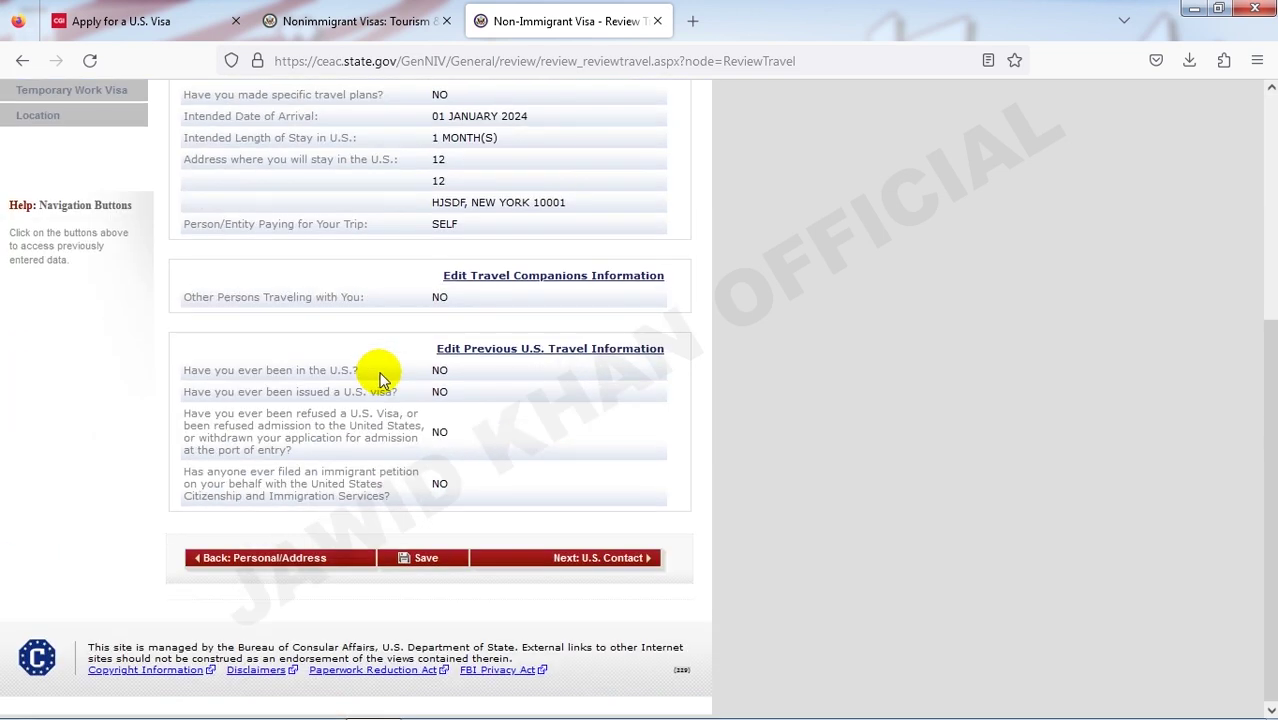
scroll(505, 450, "up", 4)
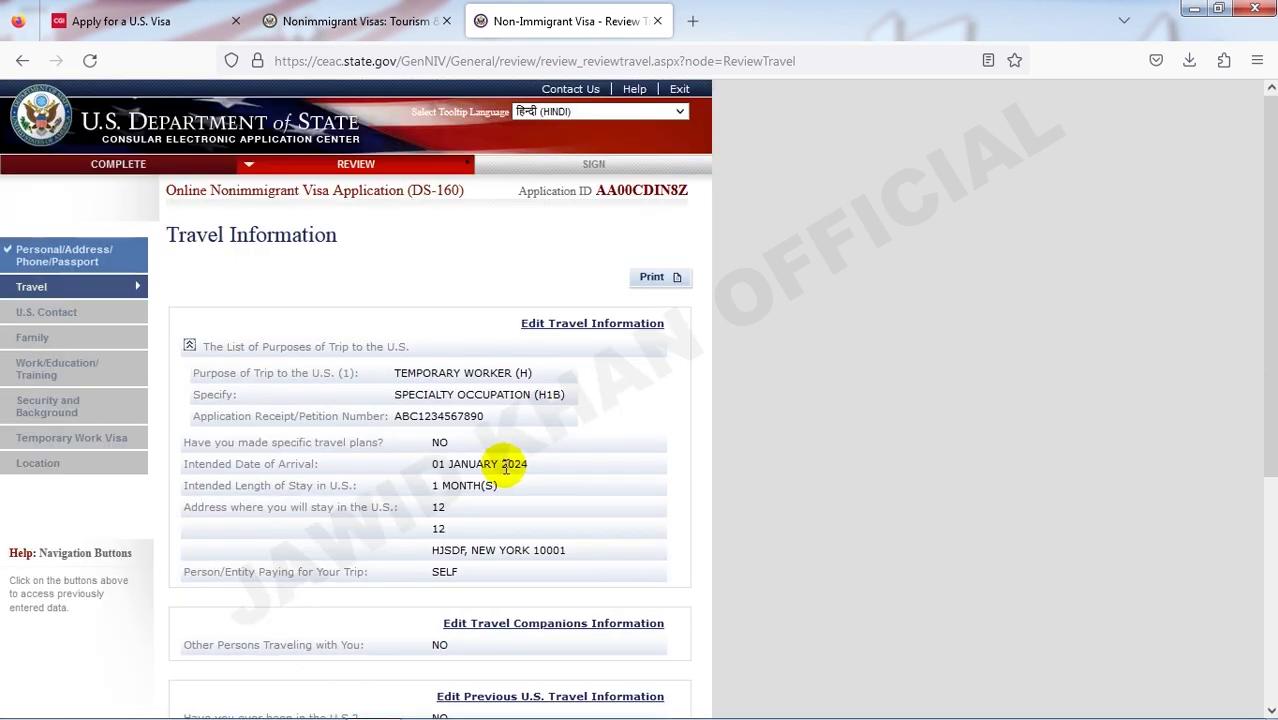
scroll(505, 465, "down", 2)
scroll(502, 463, "up", 2)
scroll(511, 460, "down", 4)
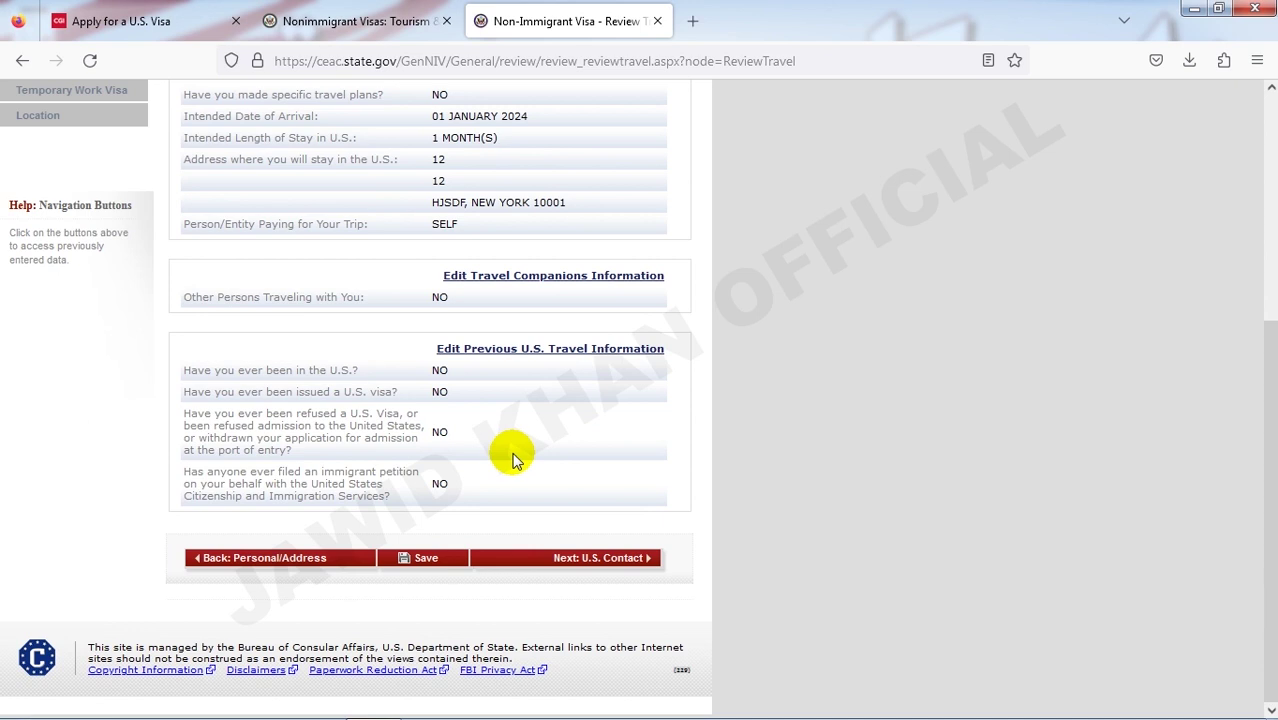
scroll(511, 460, "up", 4)
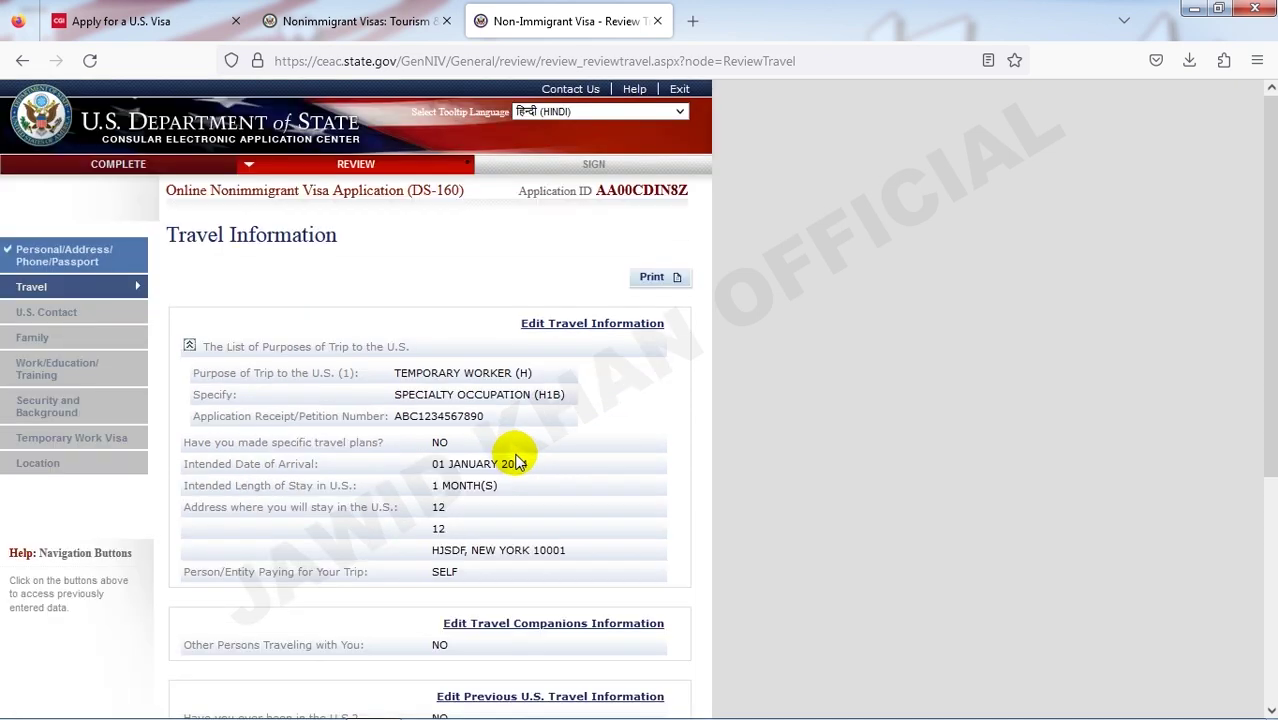
scroll(515, 460, "down", 3)
scroll(518, 461, "up", 3)
scroll(522, 455, "down", 1)
scroll(522, 455, "up", 1)
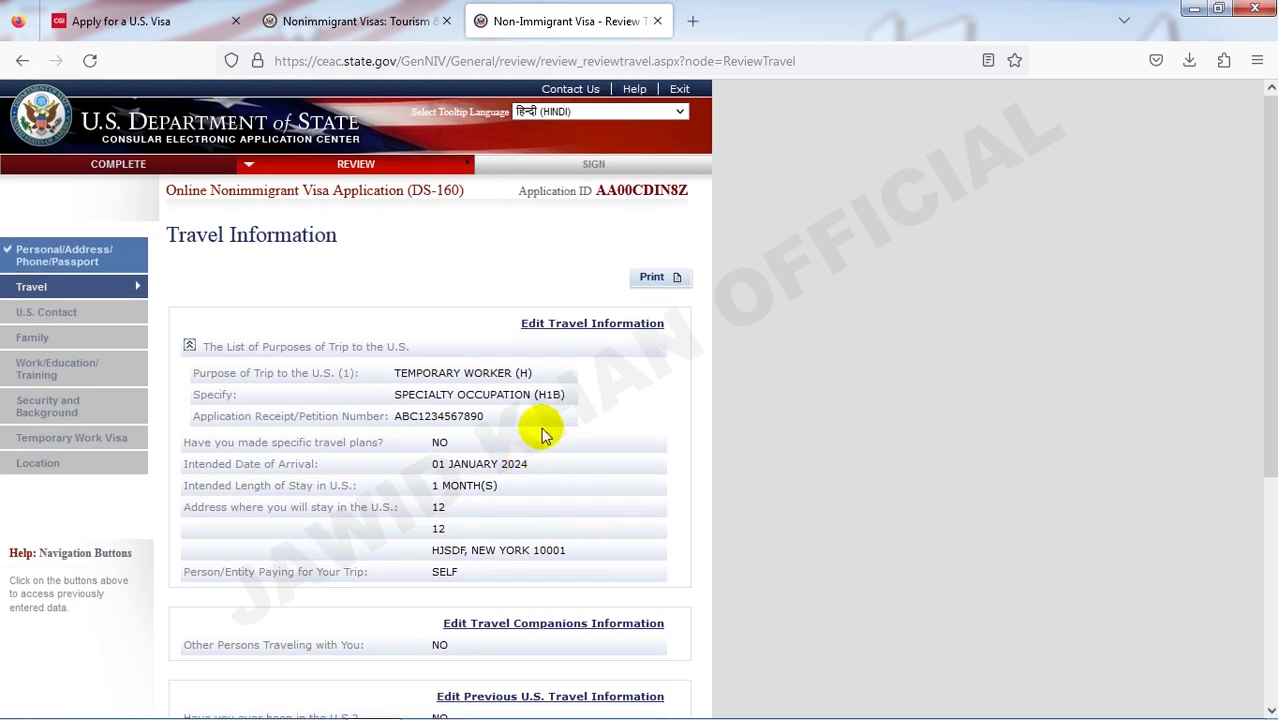